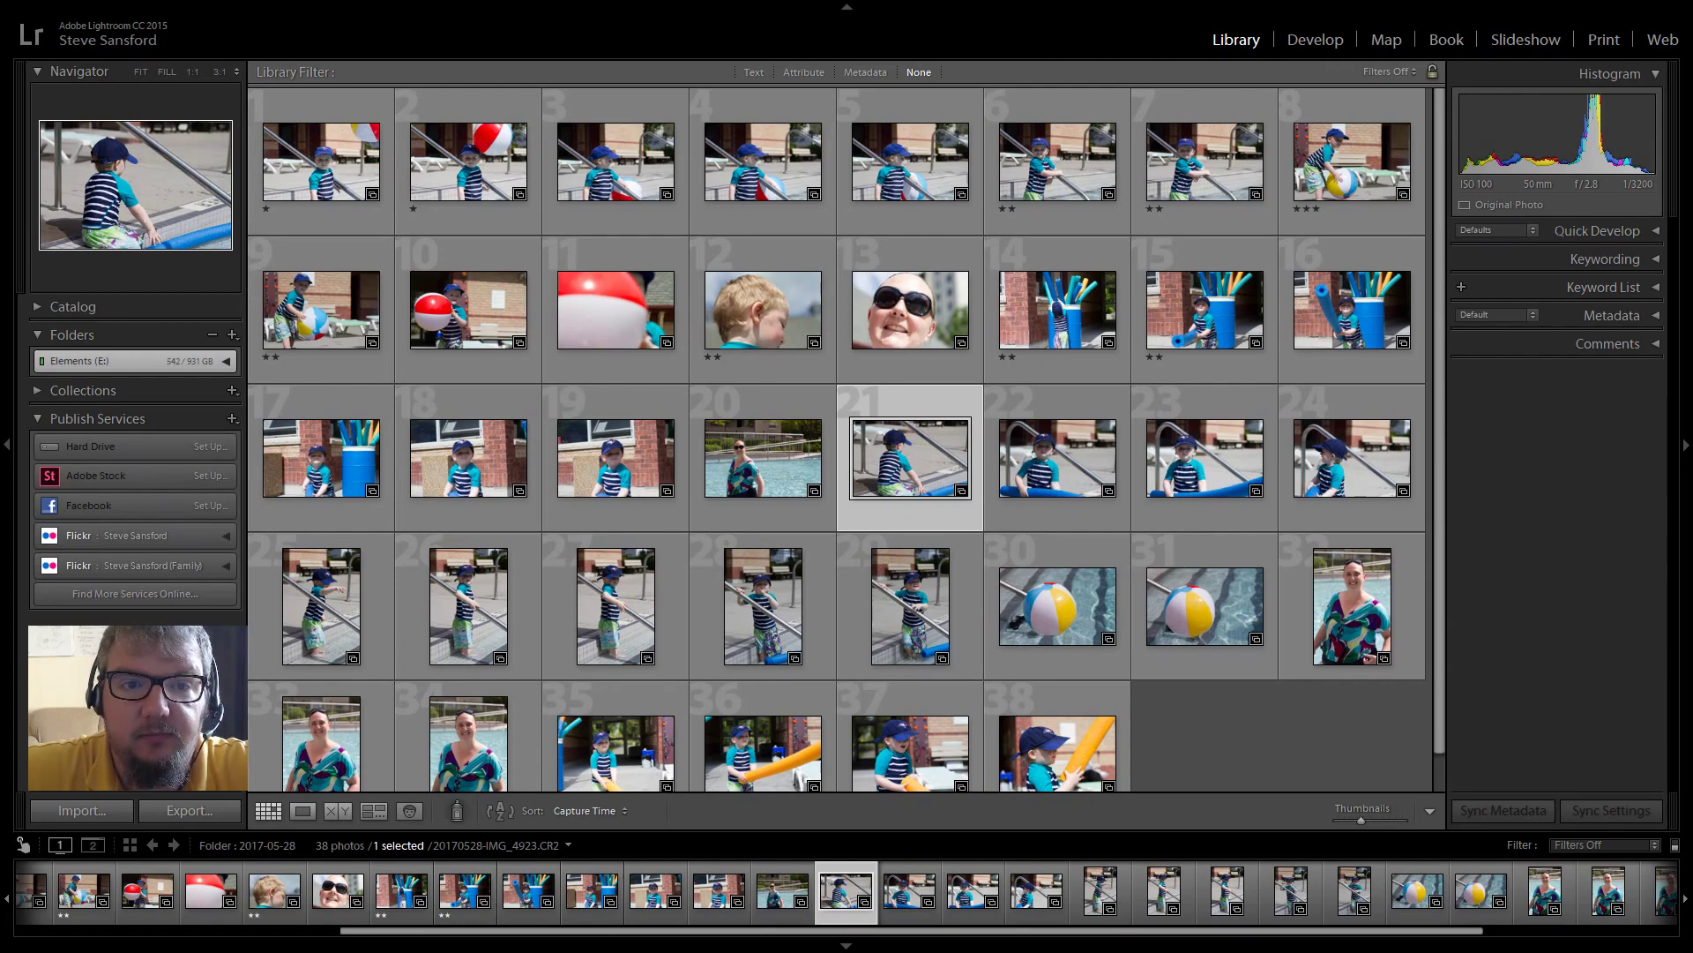
- Hide the filmstrip, open the first photo of the grid in Loupe view and rate it one star
key("F6")
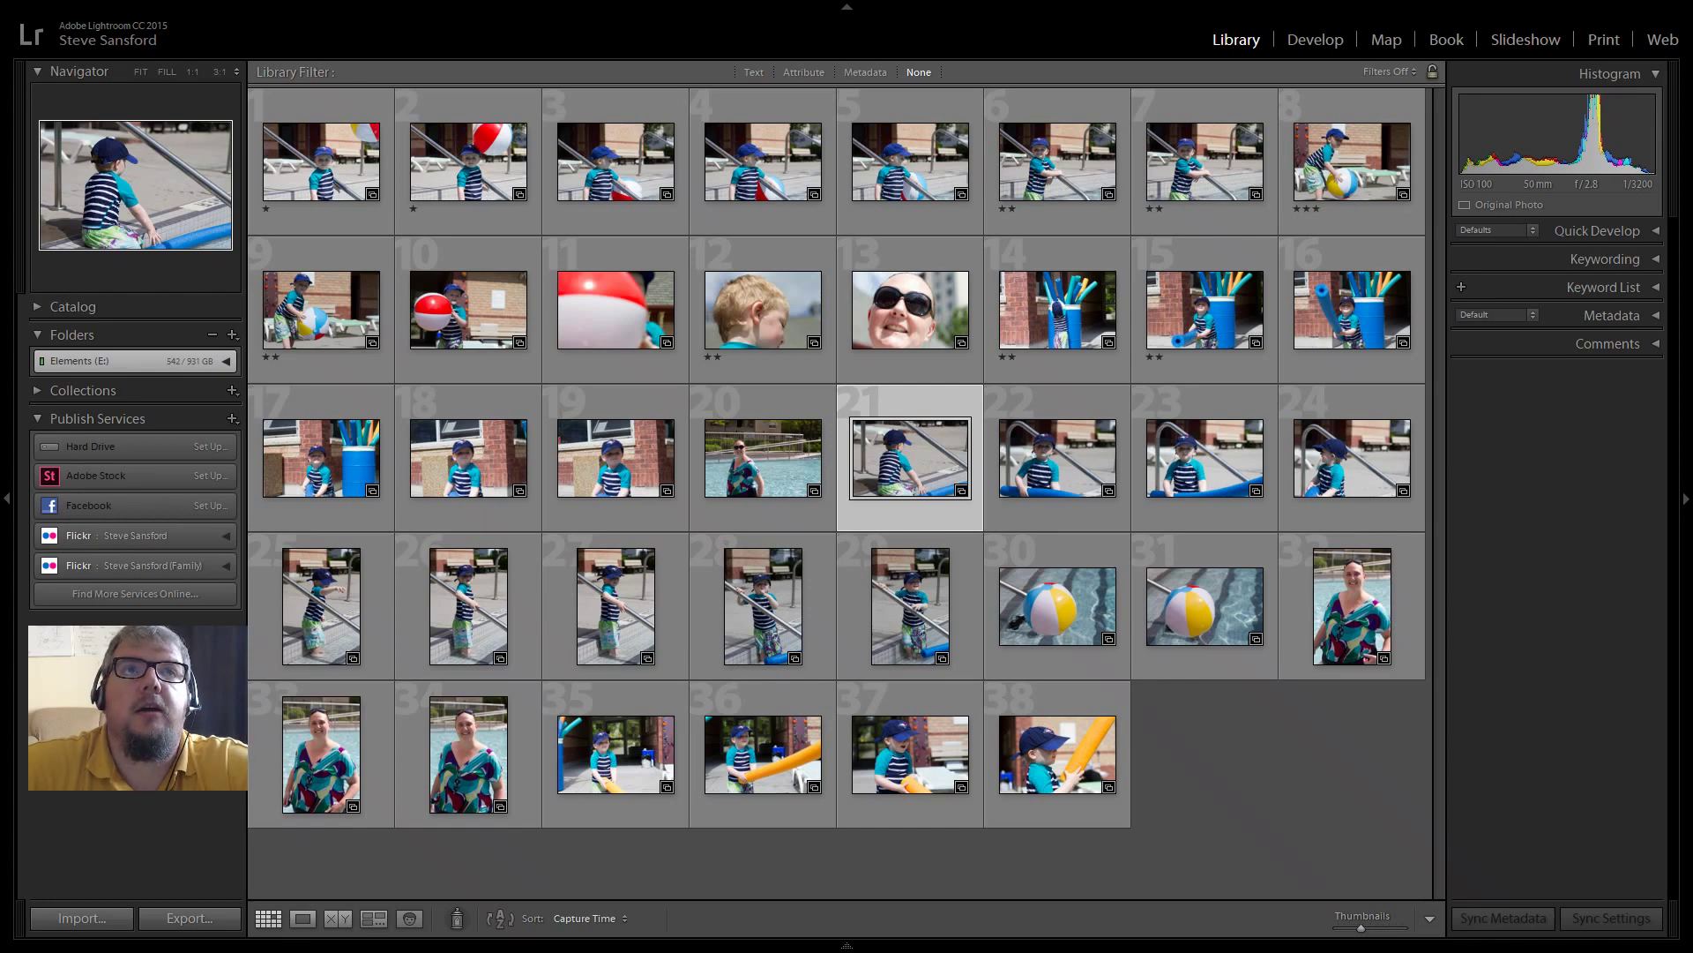
double_click(330, 168)
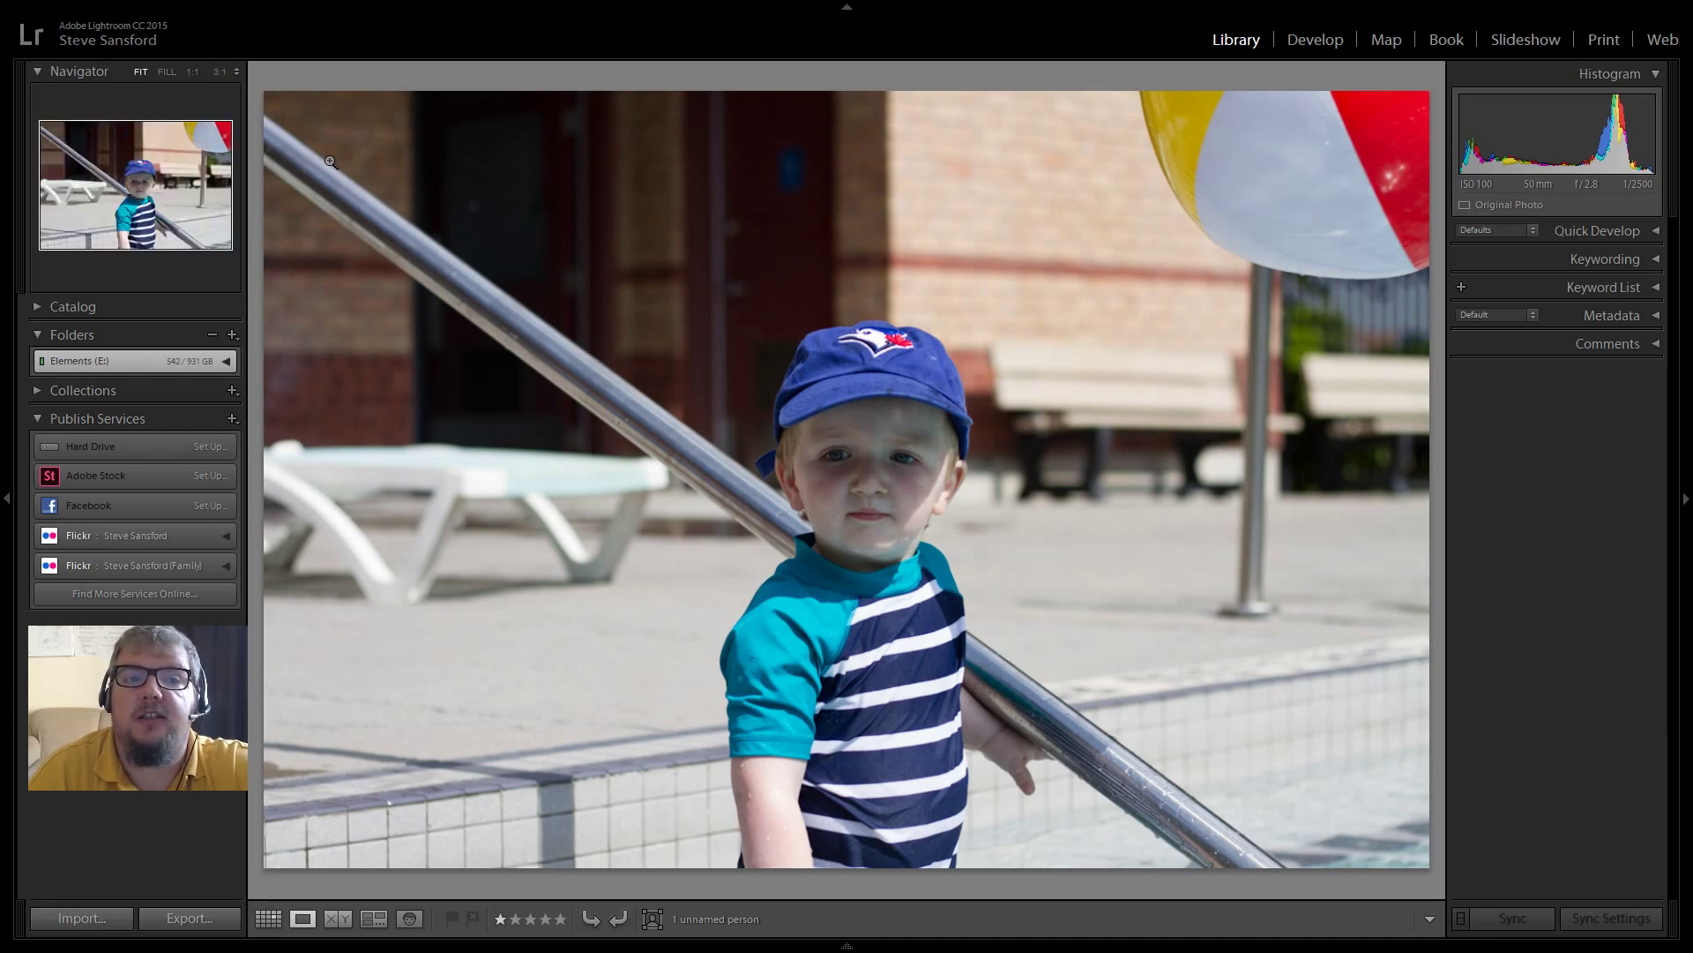
key("1")
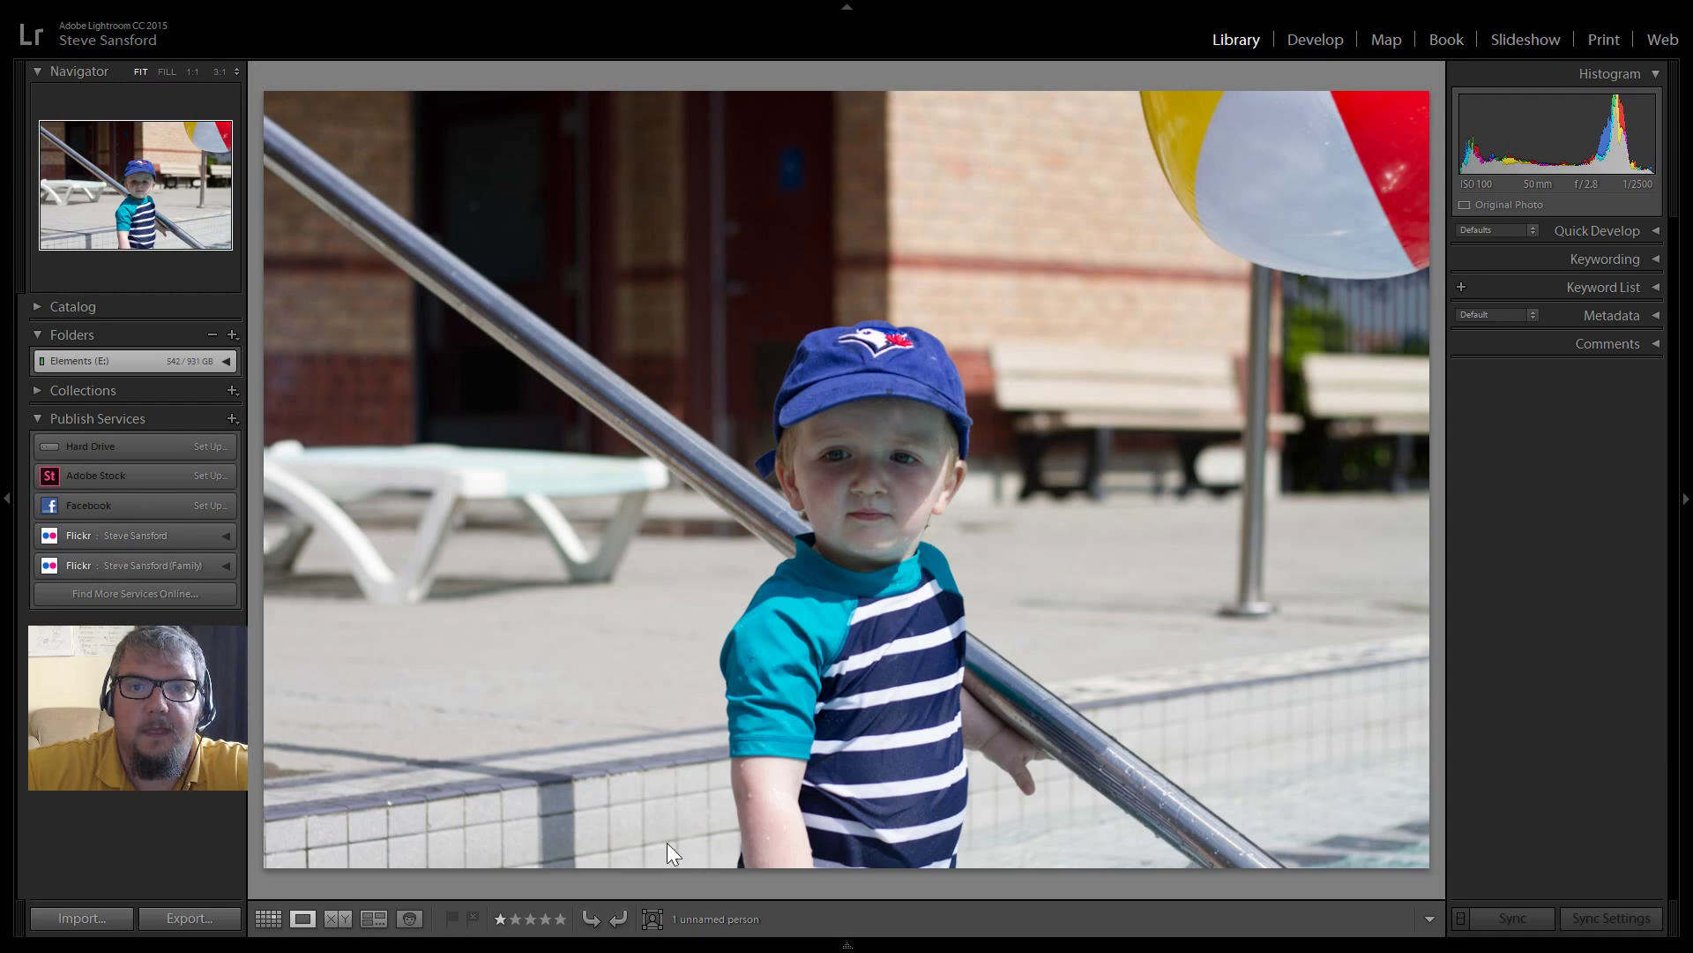
- Bring up the filmstrip and compare 20170528-IMG_4903 and IMG_4904 by switching repeatedly between the two photos
mouse_move(484, 948)
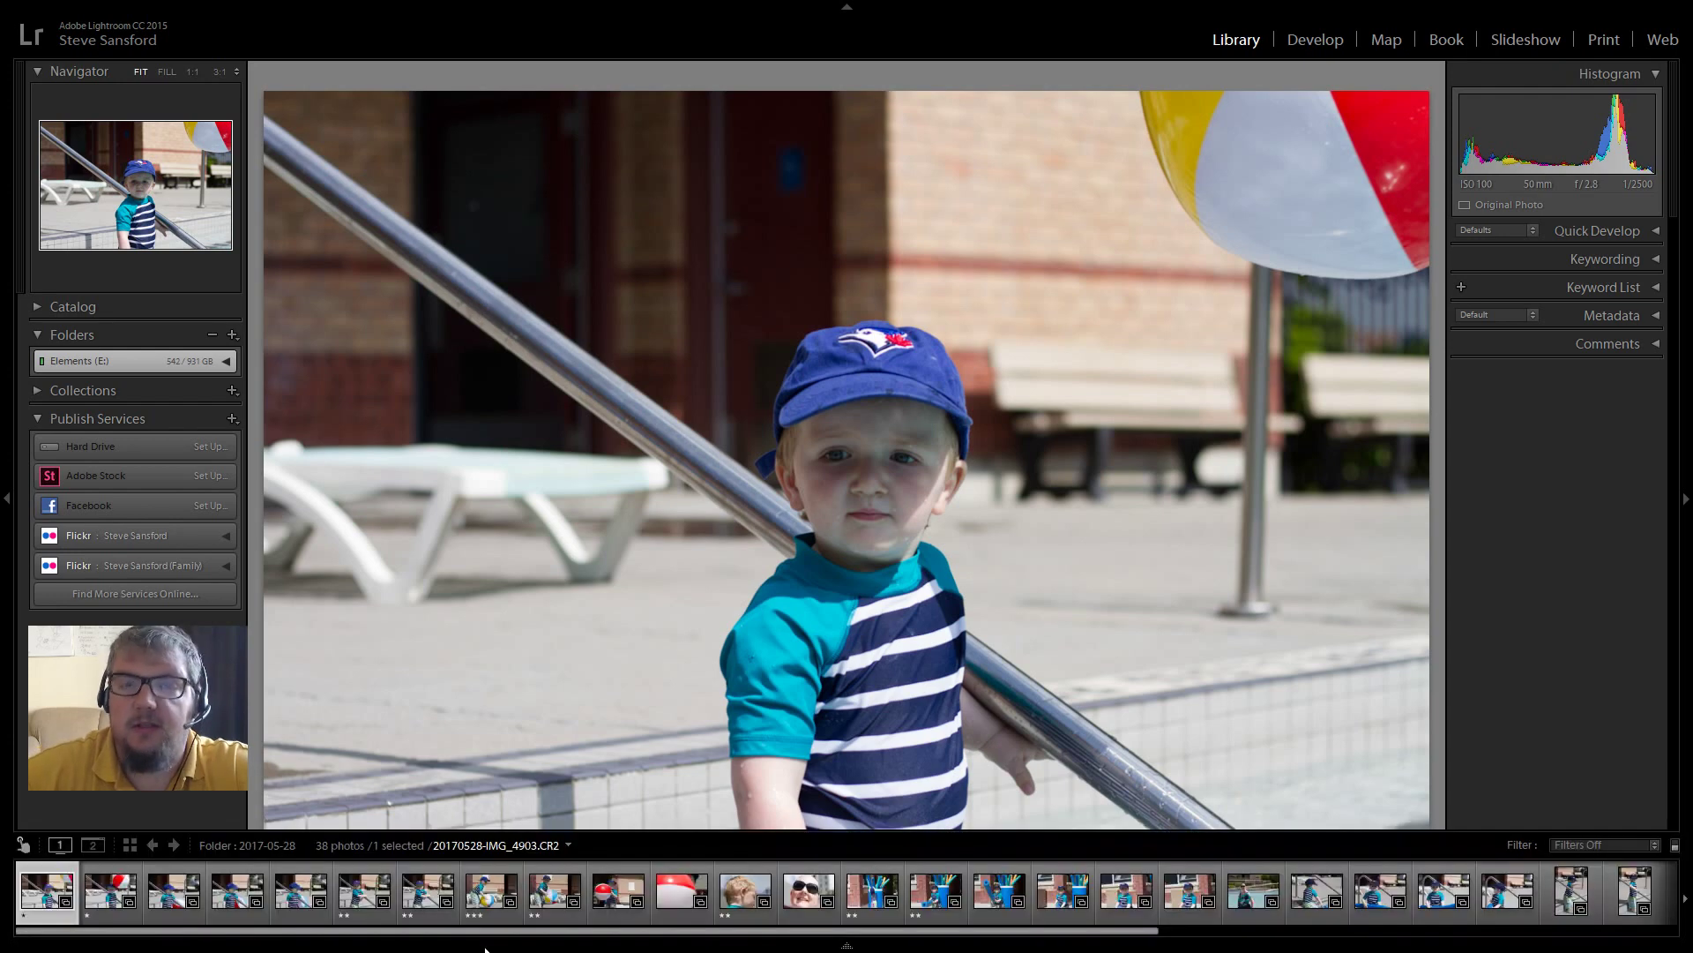
key("Right")
key("Left")
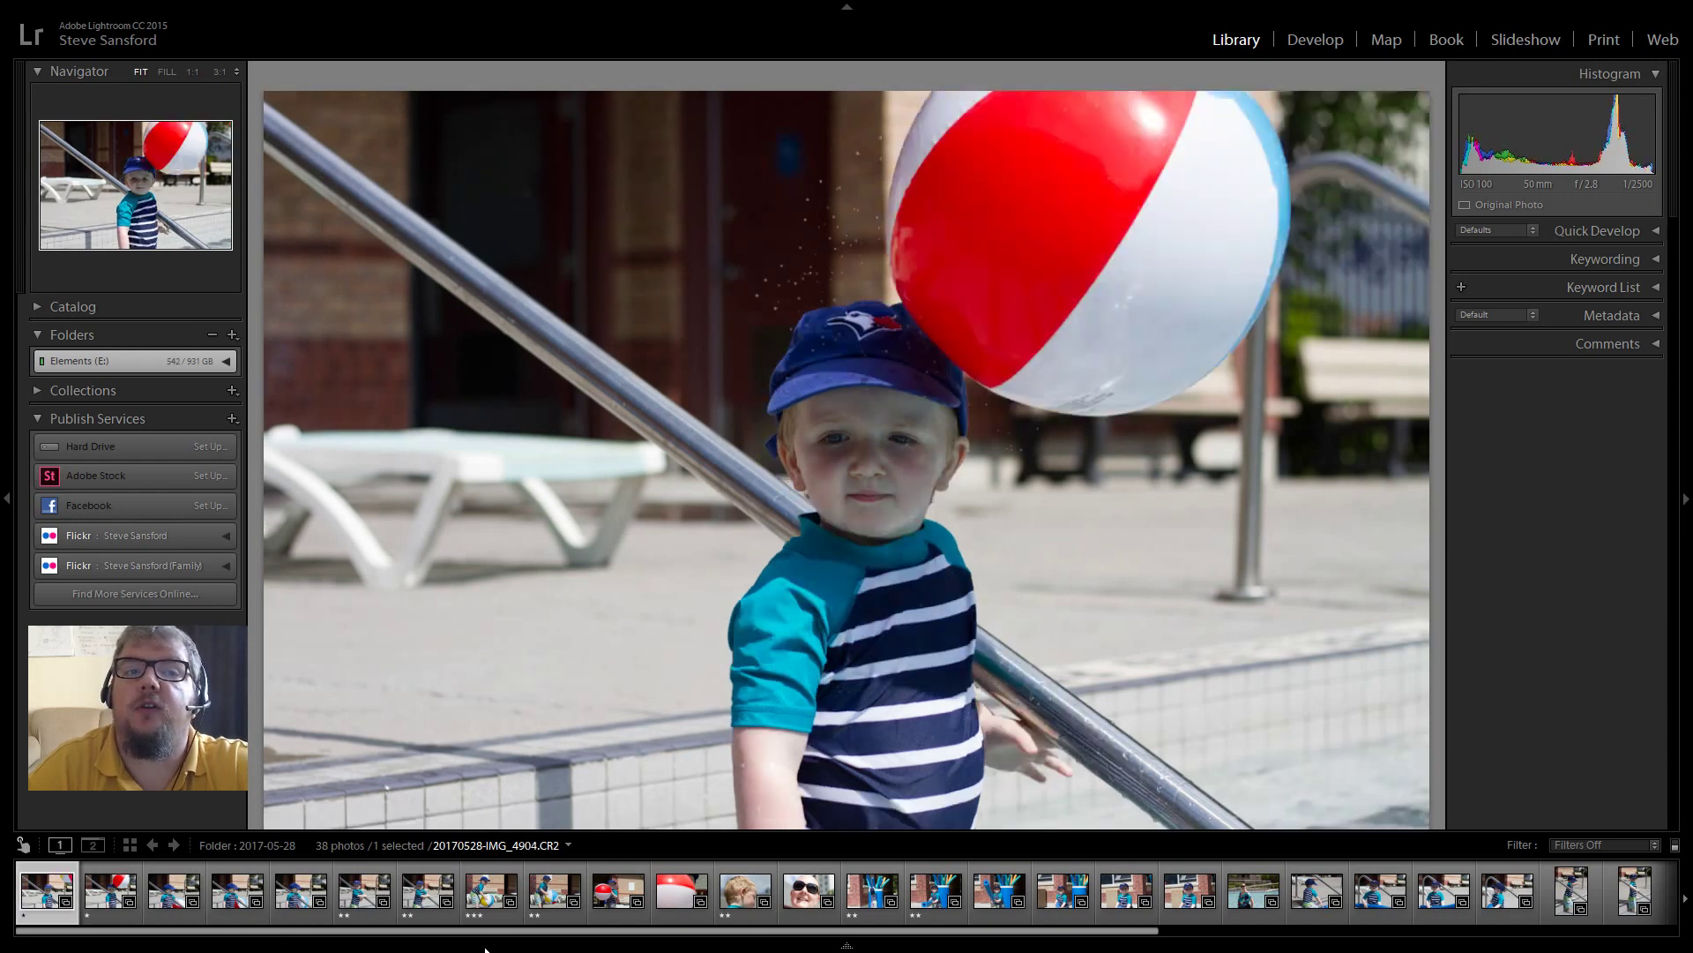
key("Right")
key("Left")
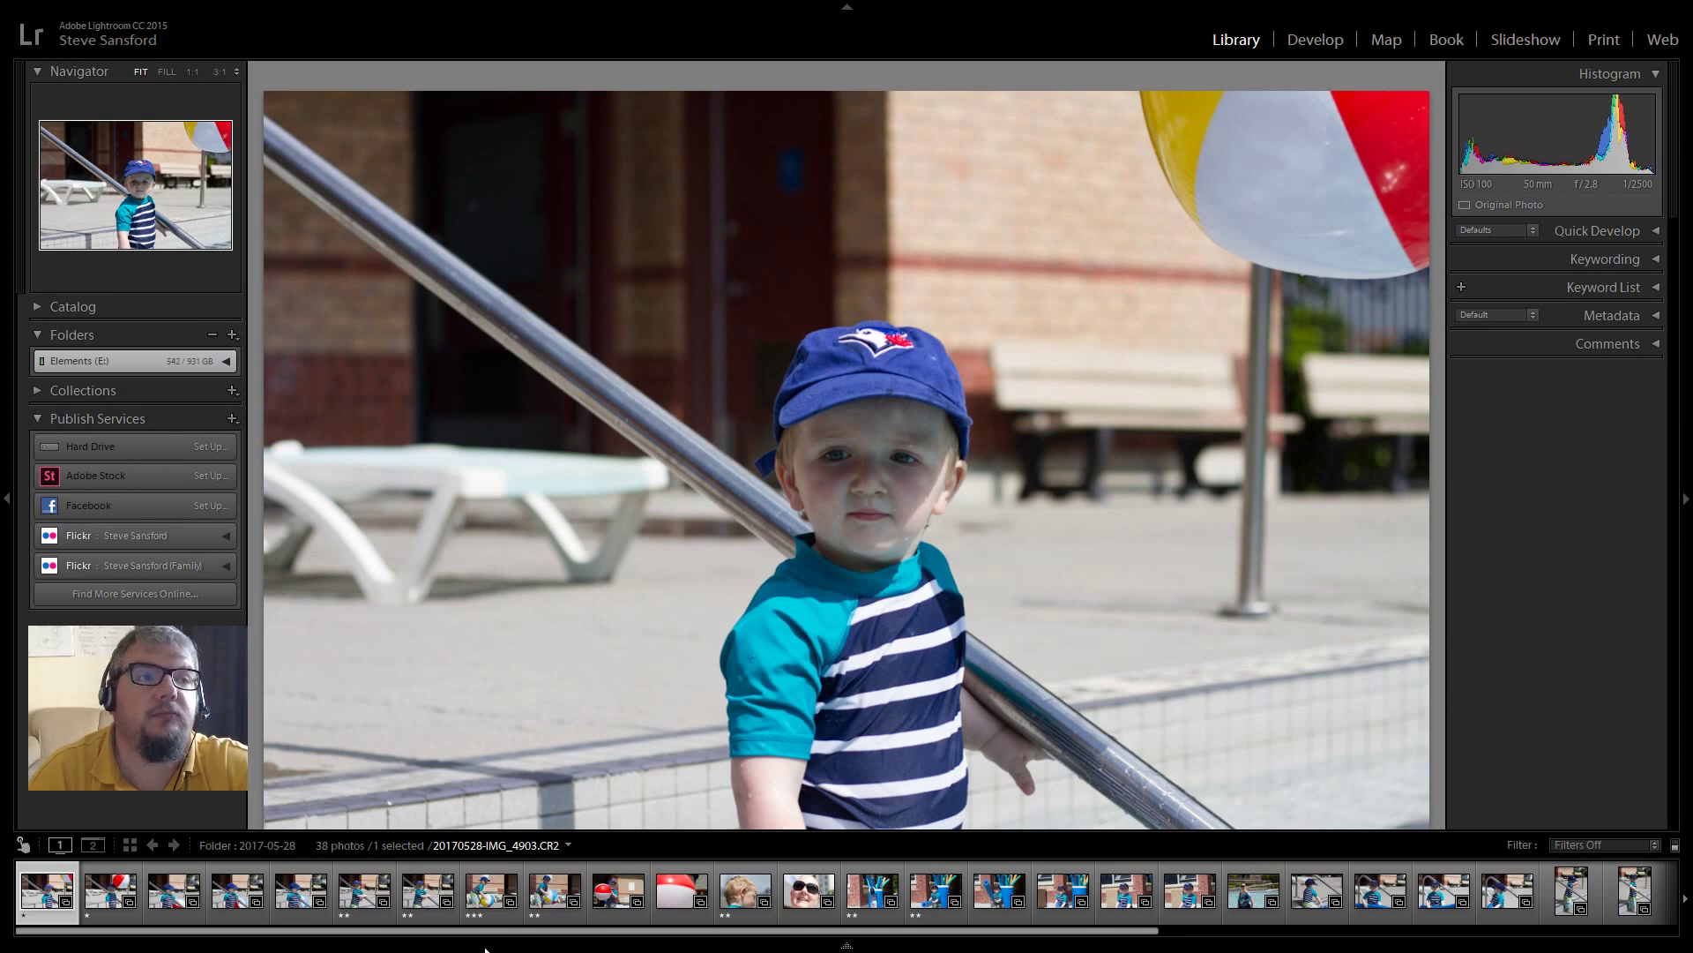
key("Right")
key("Left")
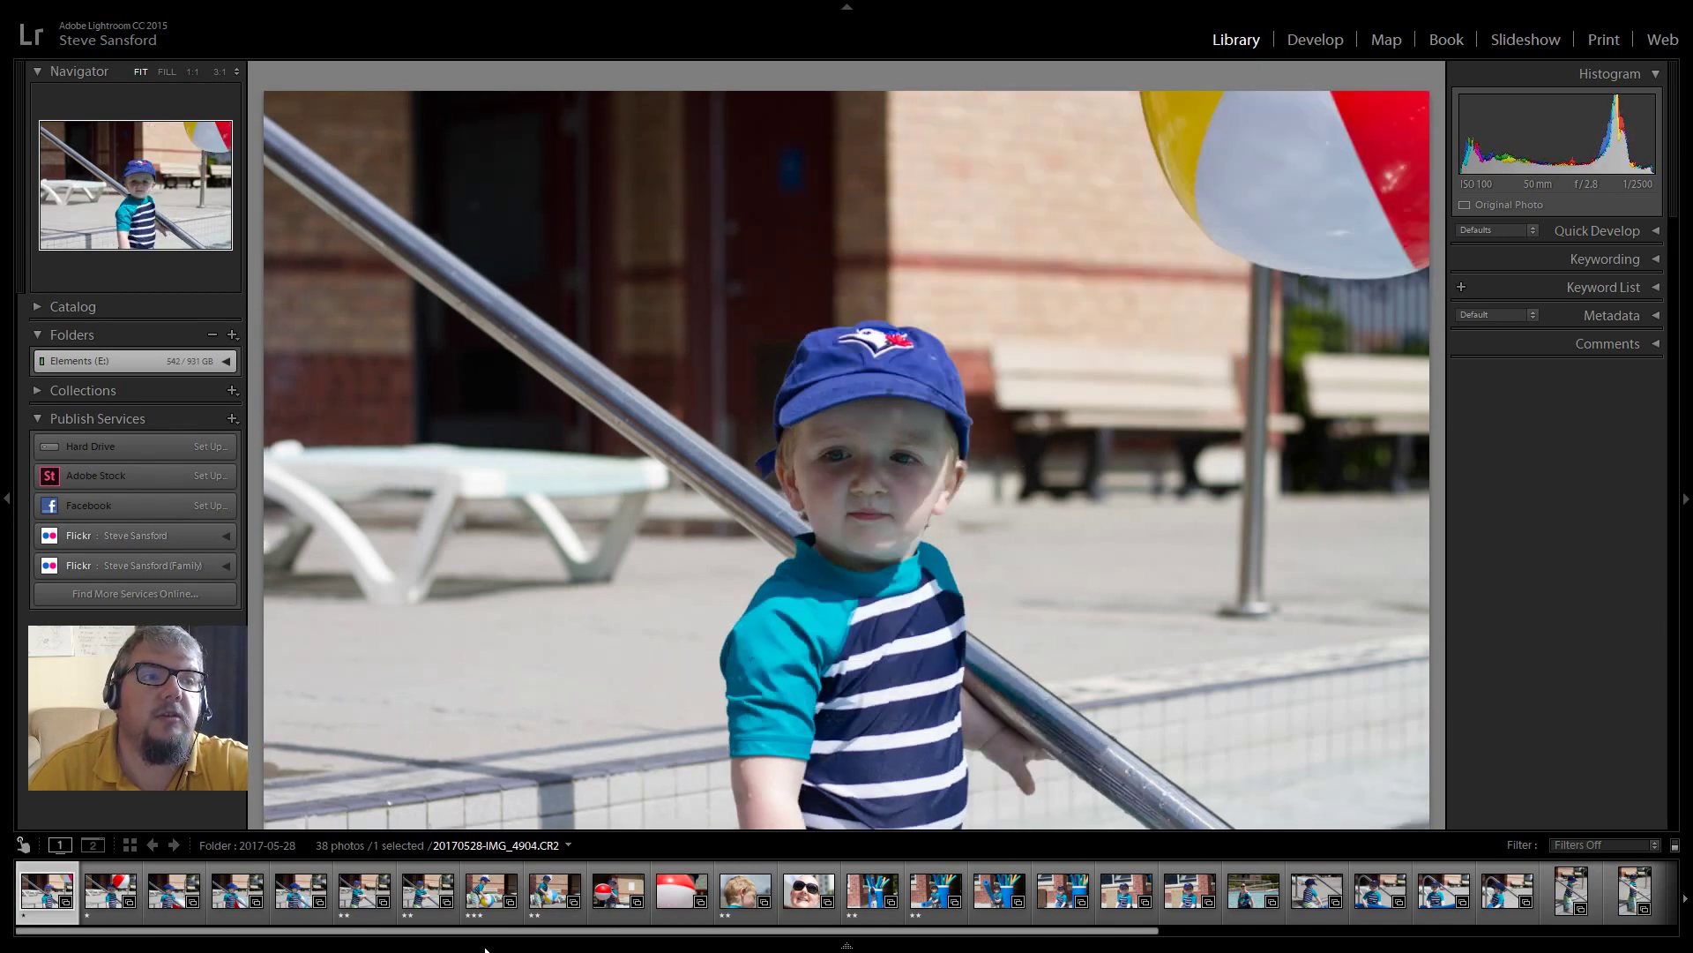
key("Right")
key("Left")
key("Right")
key("Left")
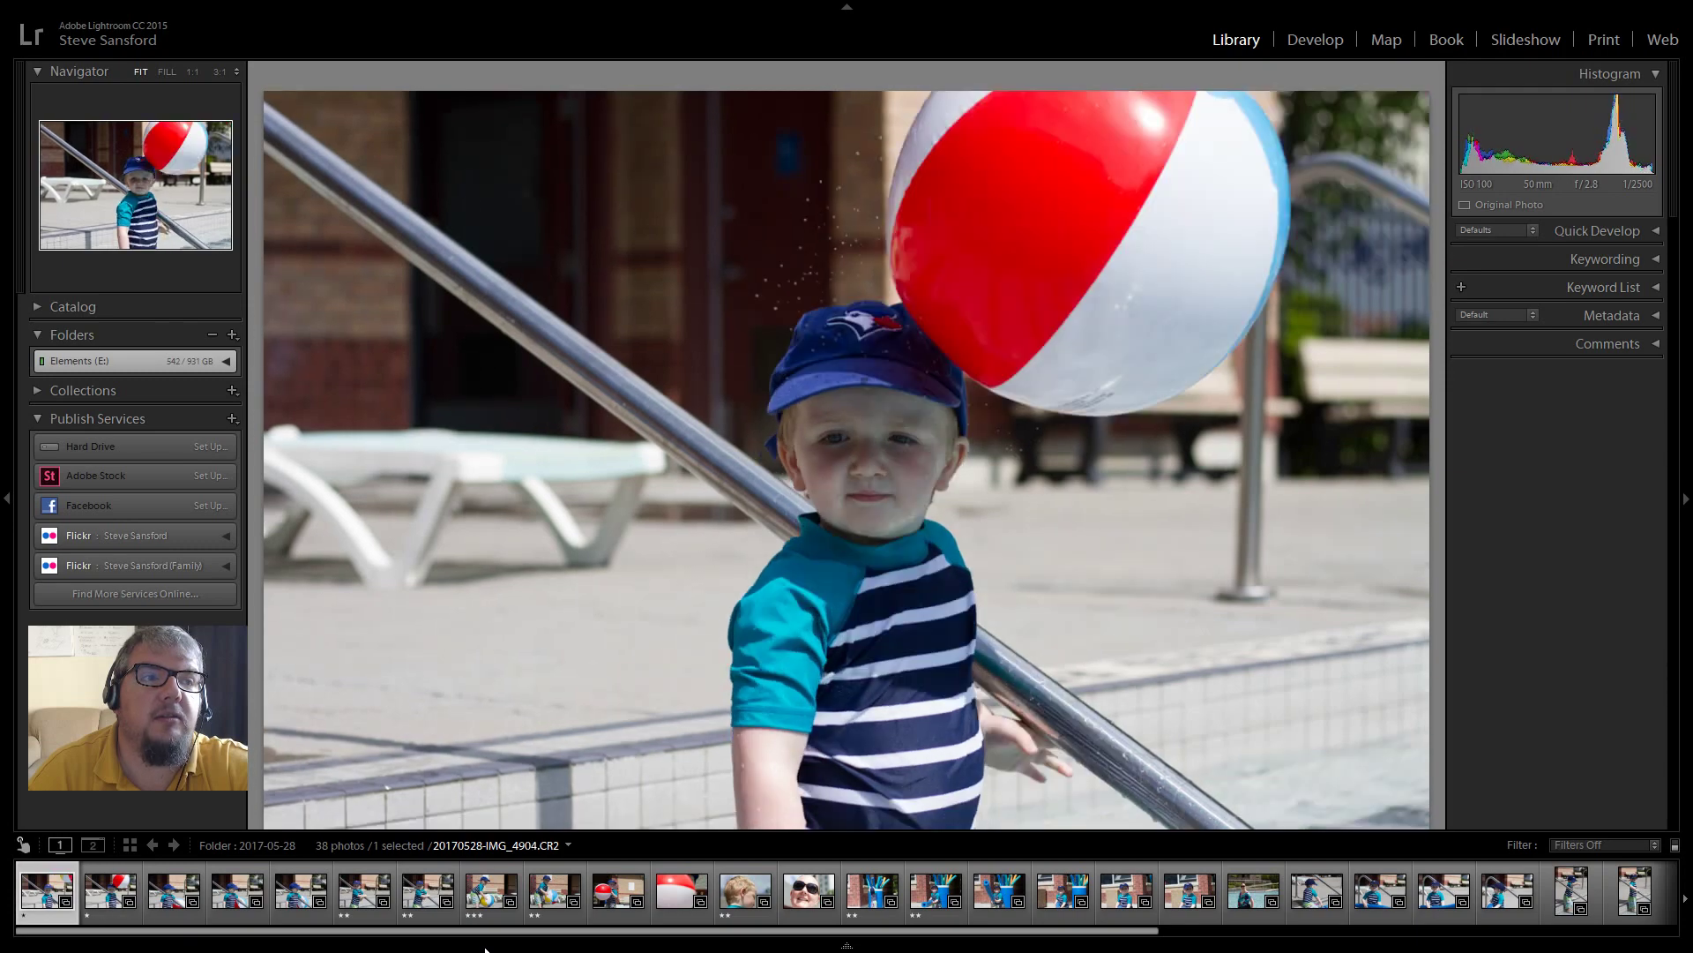
key("Right")
key("Left")
key("Right")
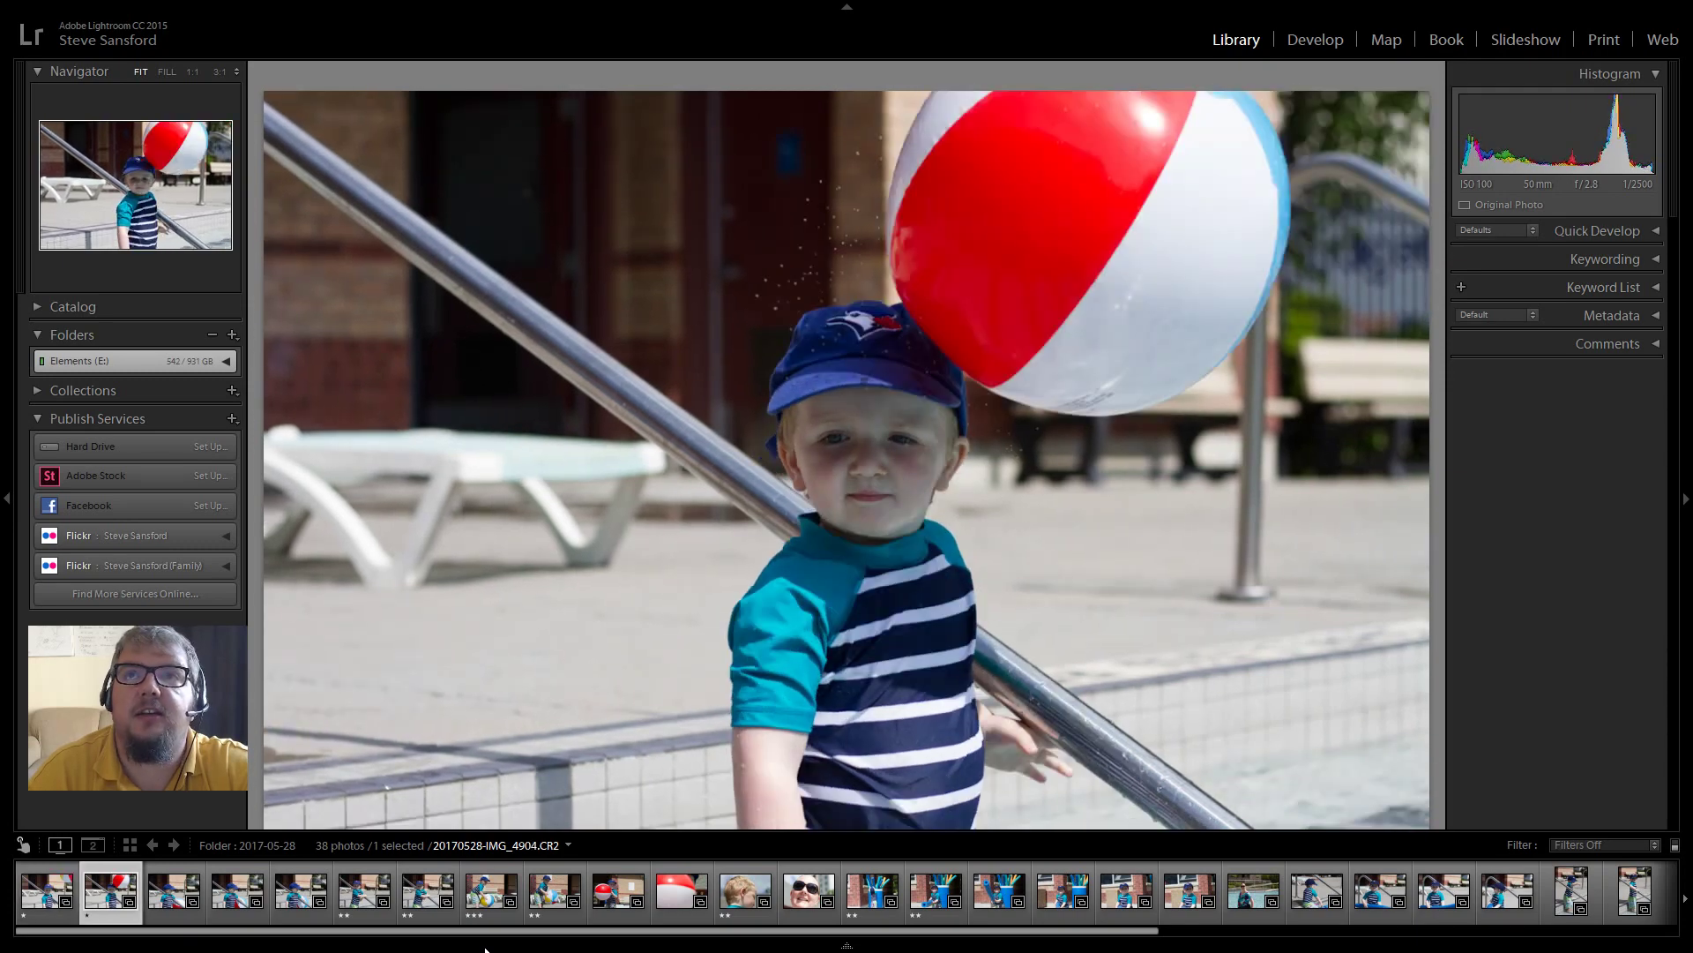
key("Left")
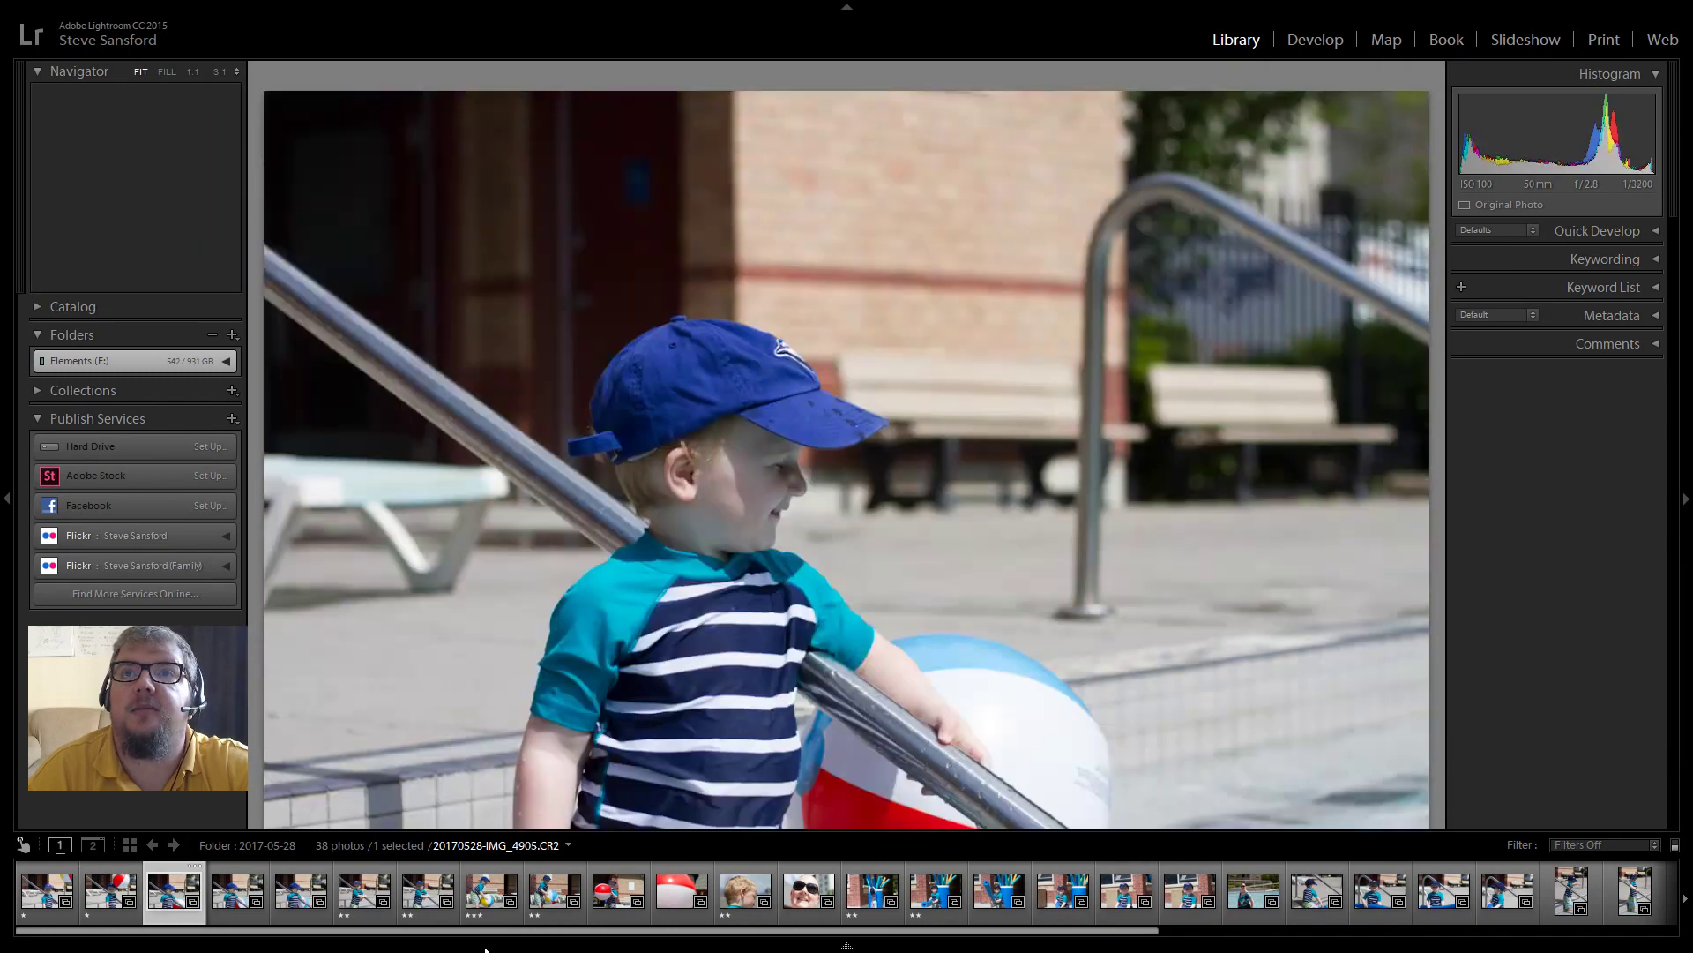
key("Right")
key("Left")
key("Right")
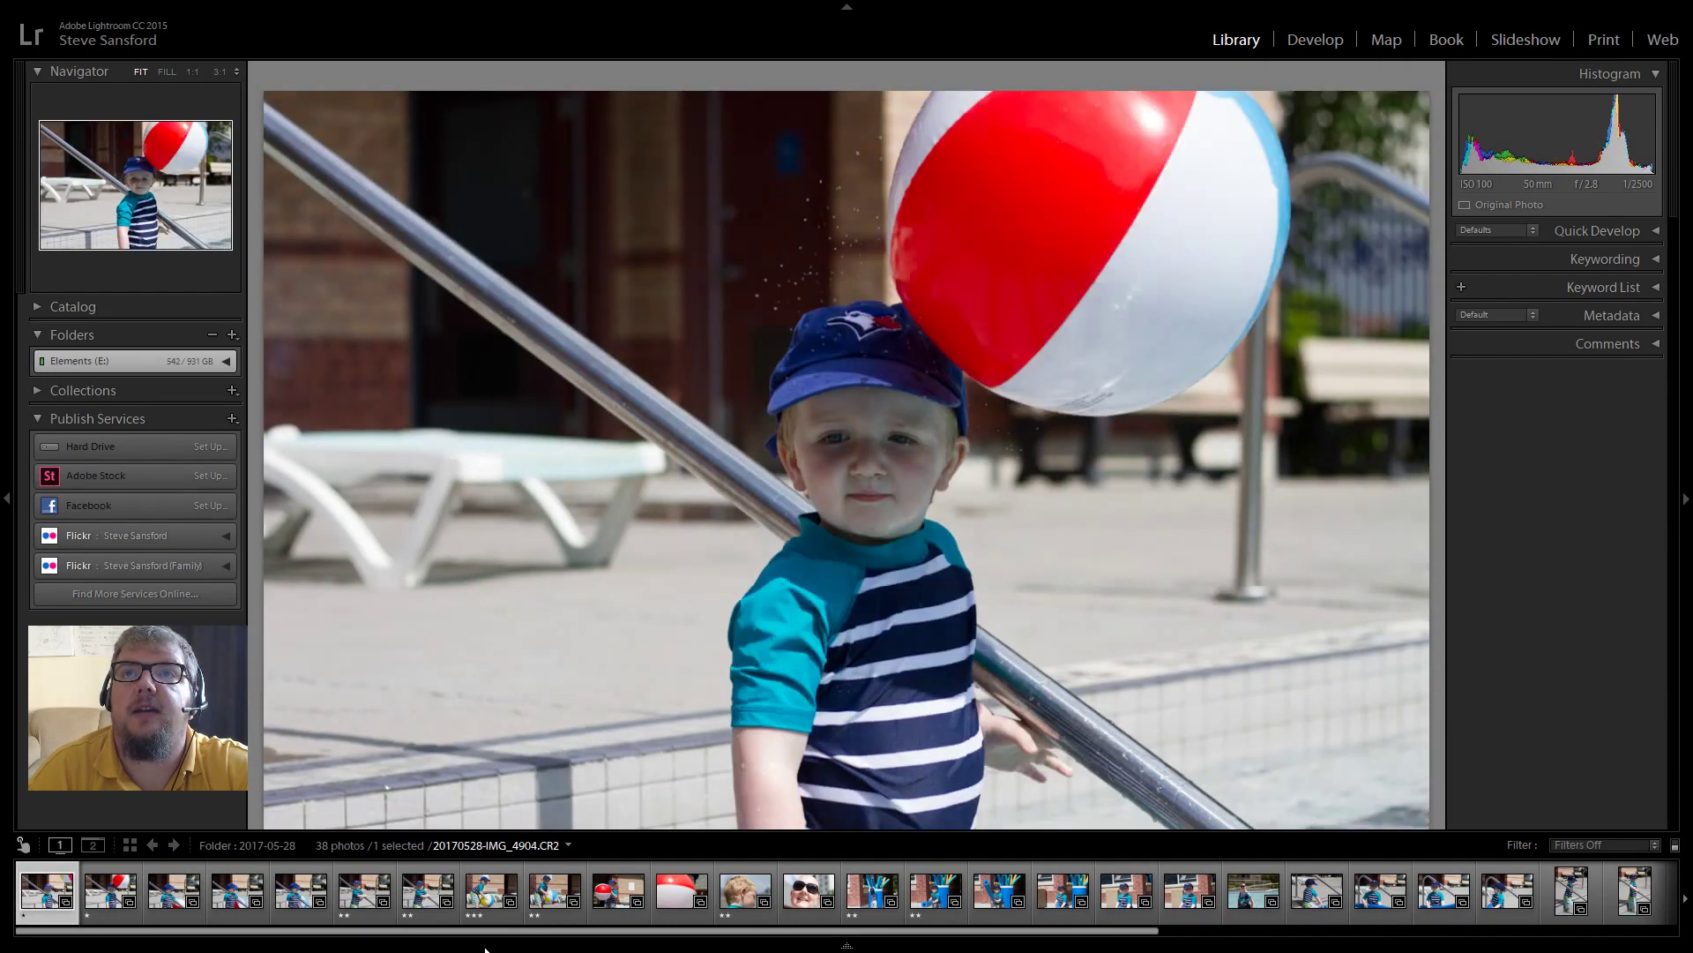
key("Left")
key("Right")
key("Left")
key("Right")
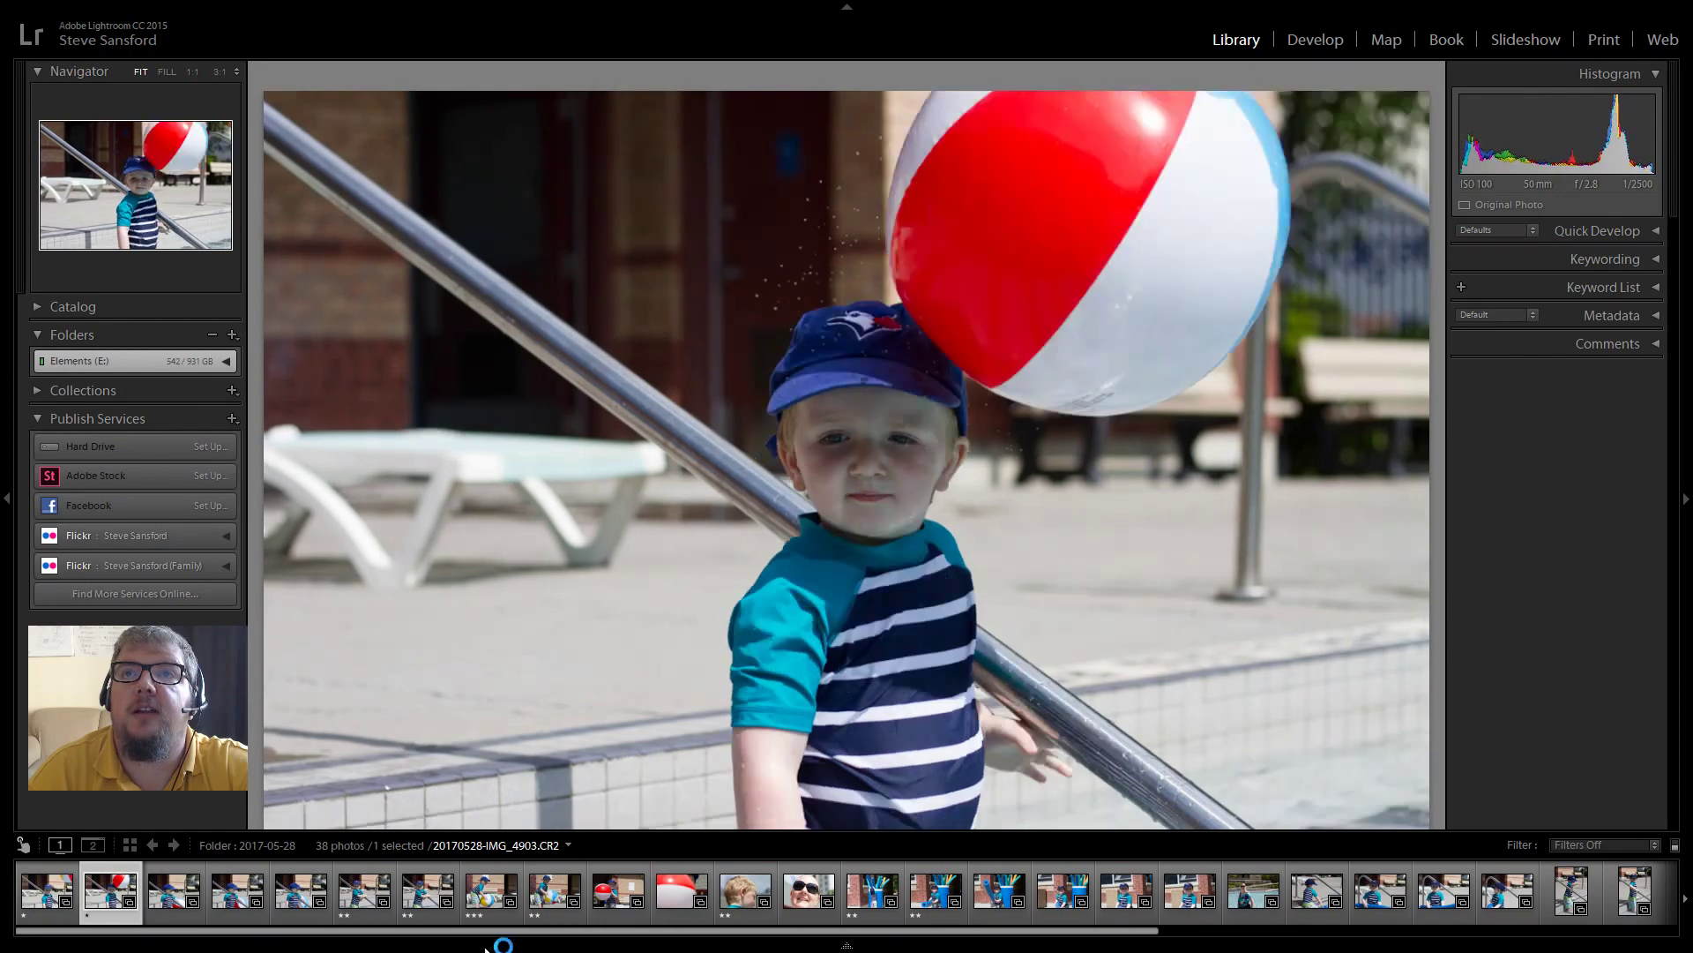
key("Left")
key("Right")
key("Right")
key("Left")
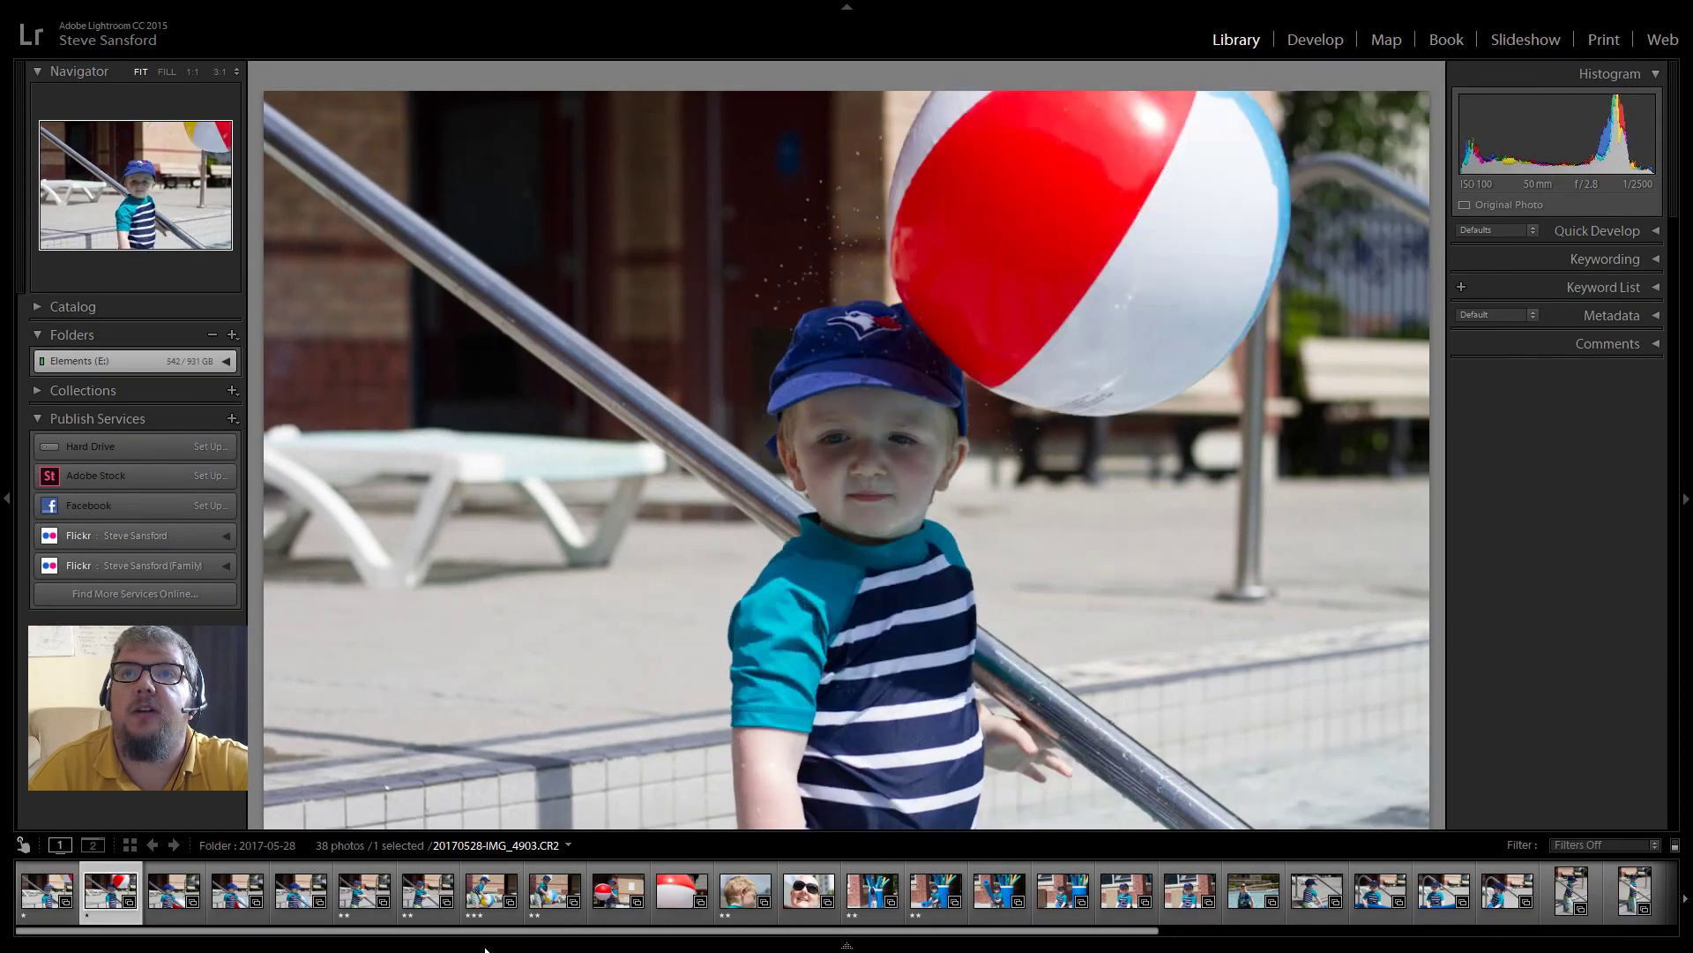
key("Right")
key("Left")
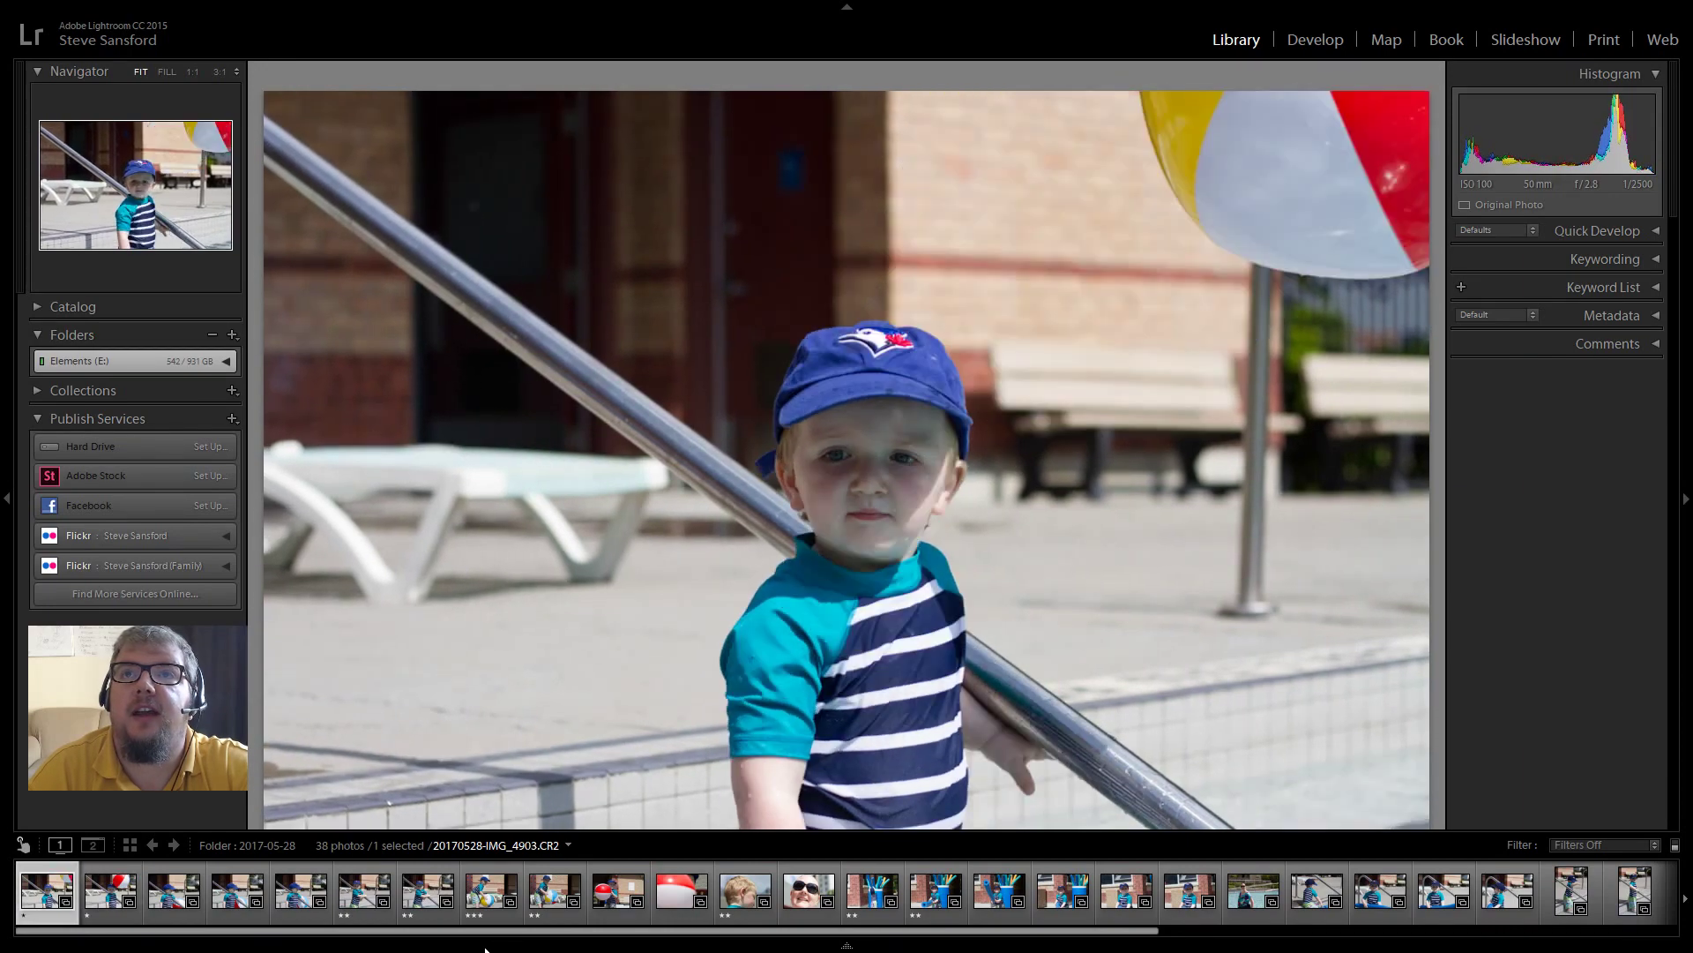
- Rate 20170528-IMG_4908 two stars and compare it with the similar IMG_4909
key("Right")
key("Right")
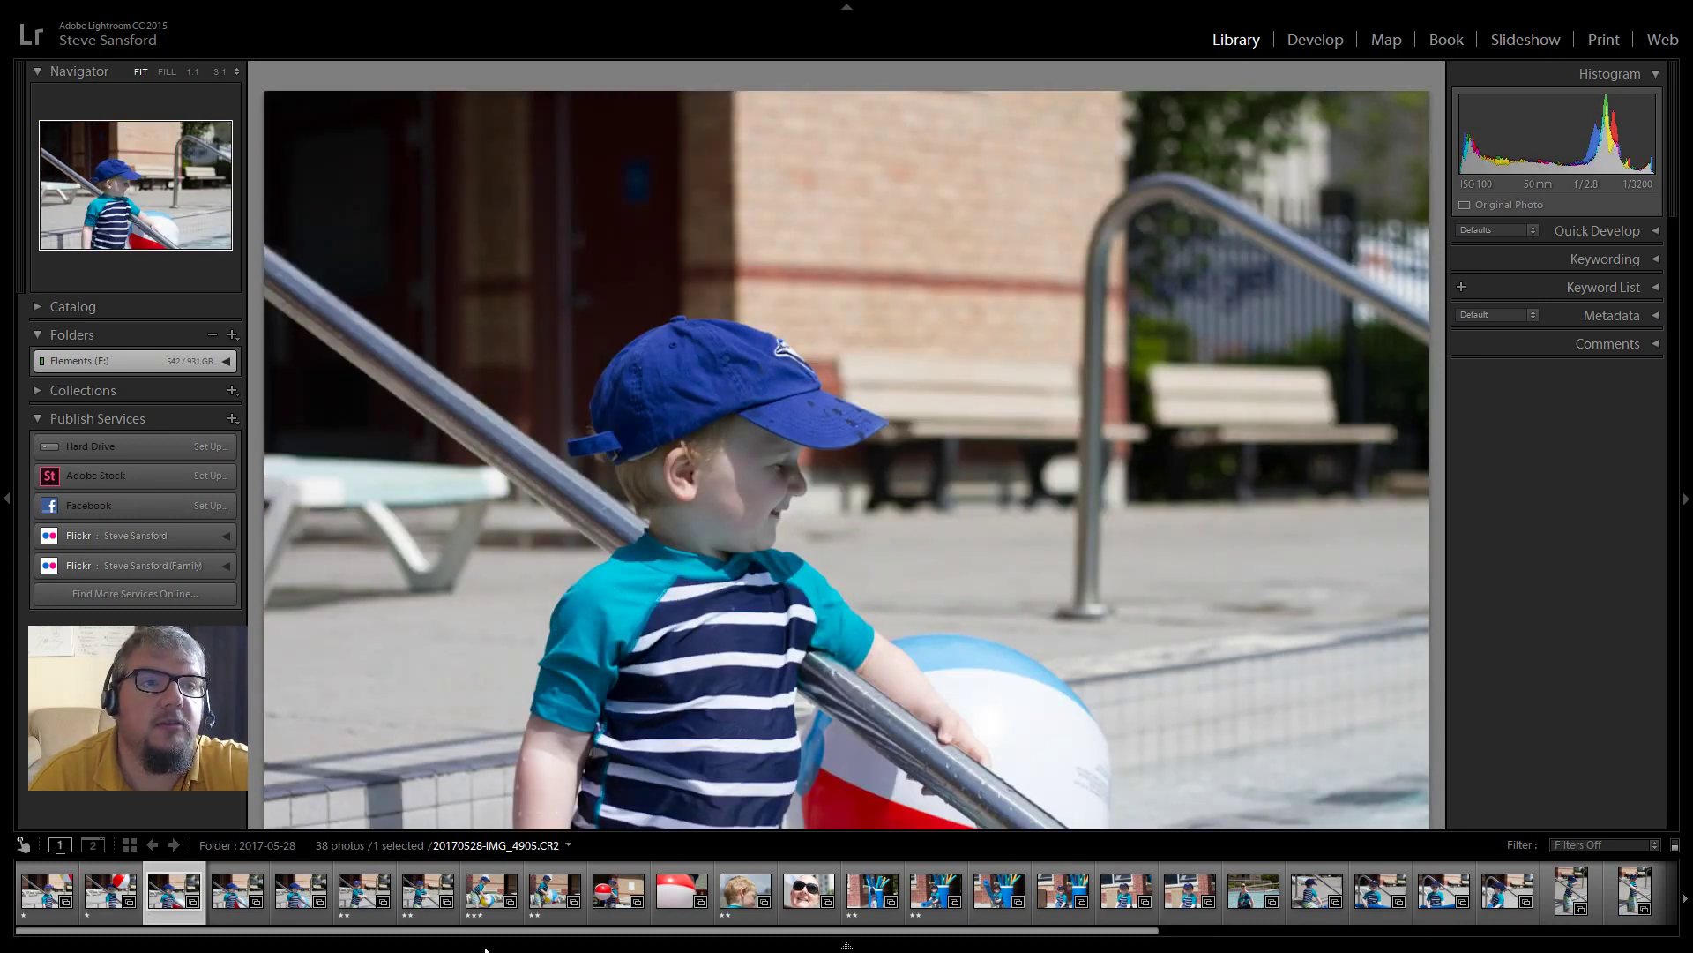
key("Right")
key("Right")
key("Right")
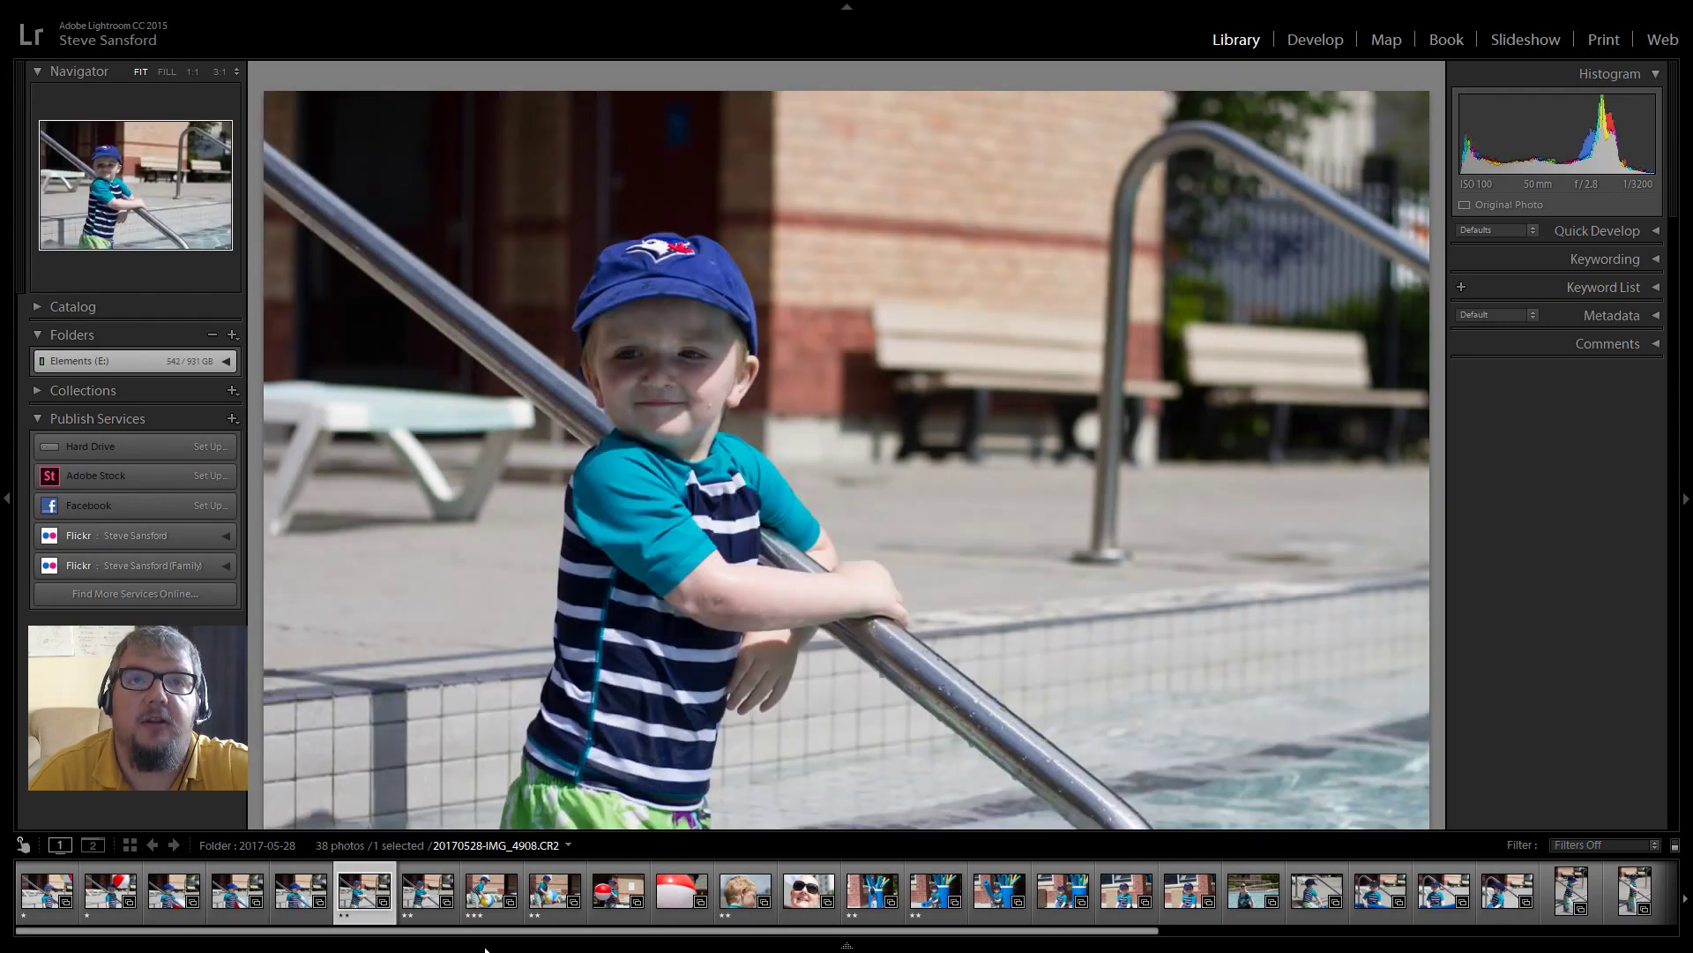
key("2")
key("Right")
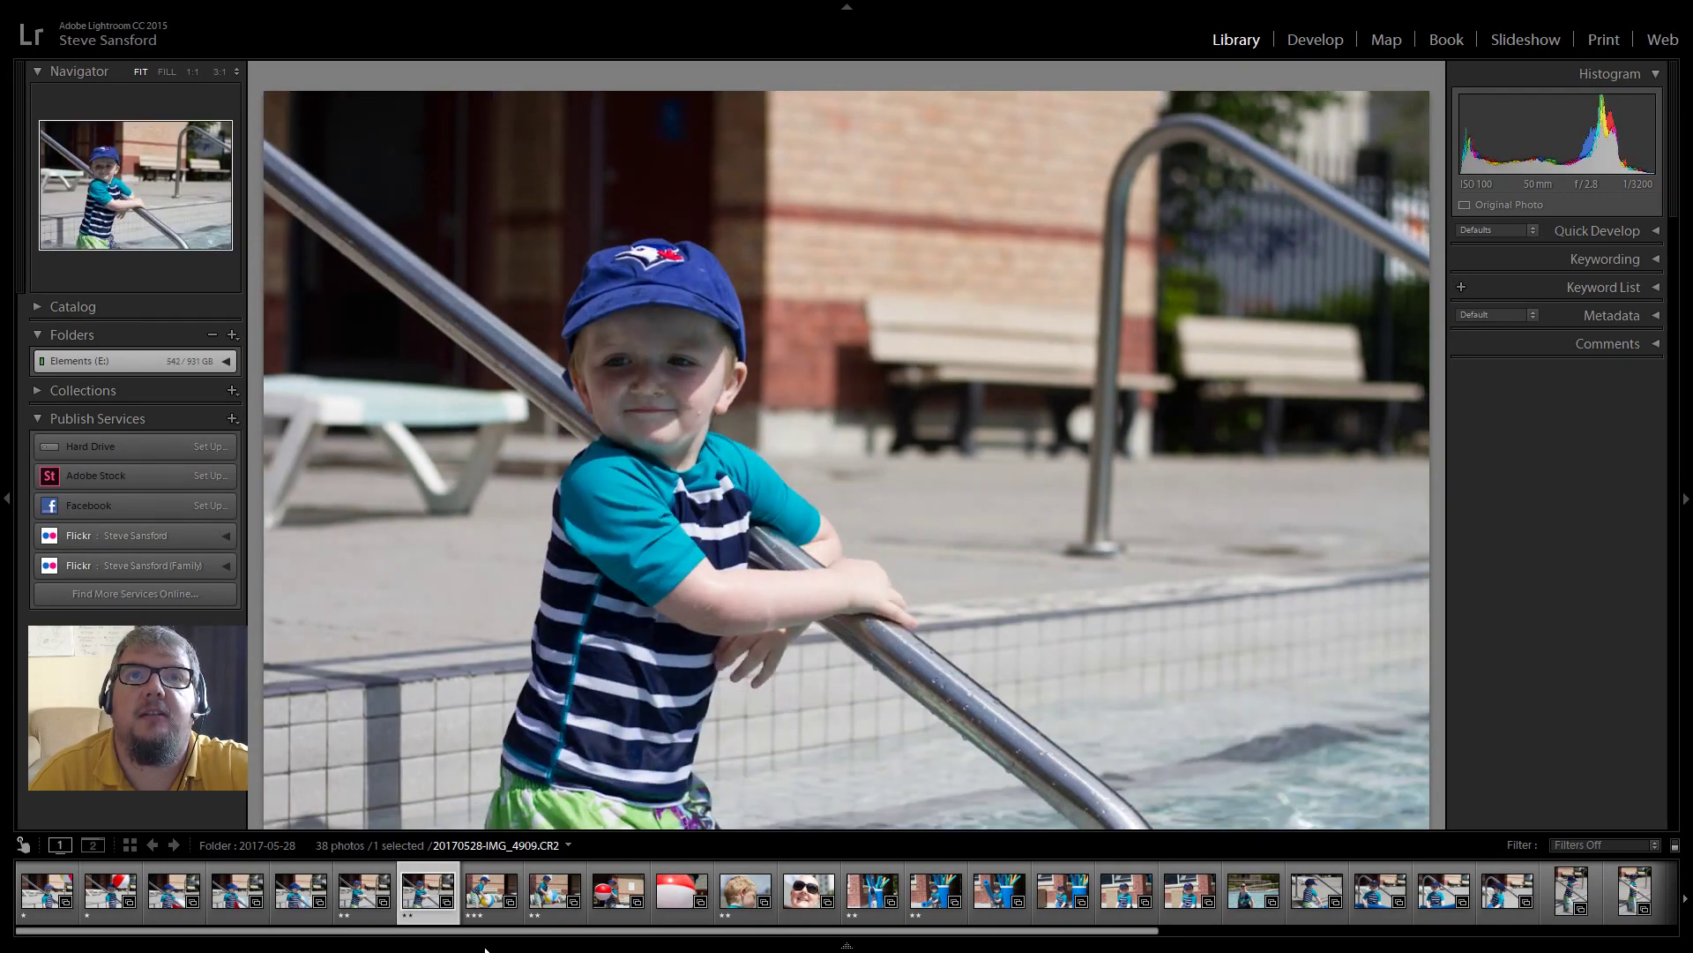
key("Left")
key("Right")
key("Left")
key("Right")
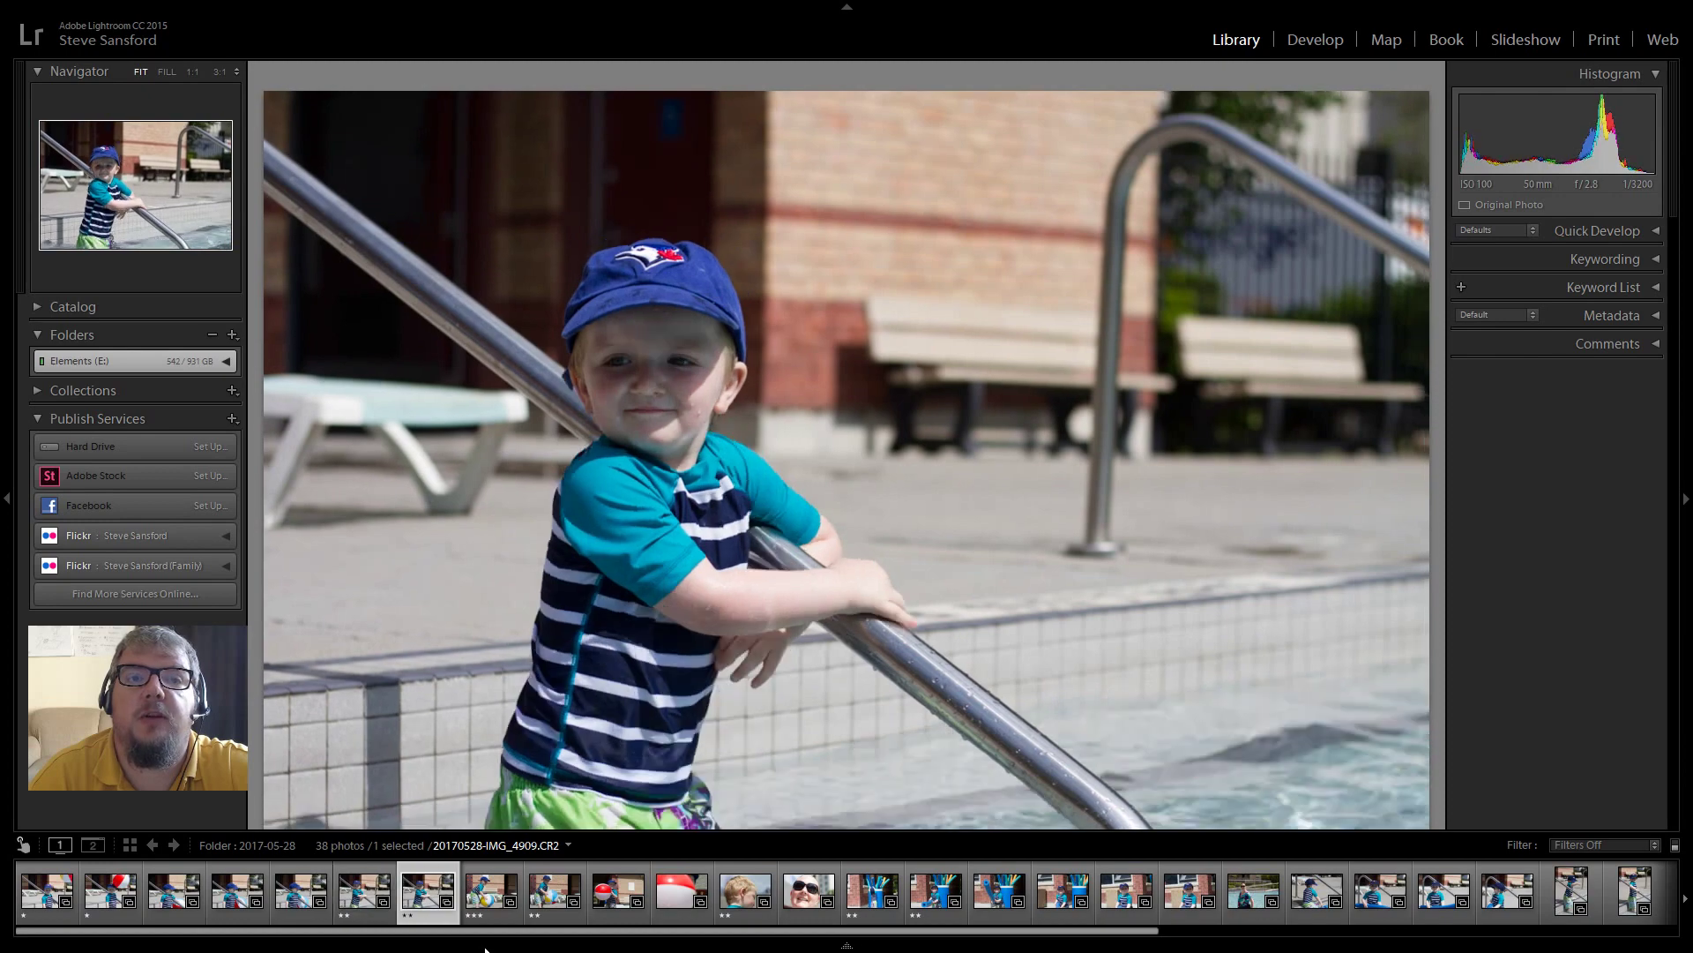
- Rate 20170528-IMG_4910 three stars, and IMG_4911 and IMG_4912 two stars each
key("Right")
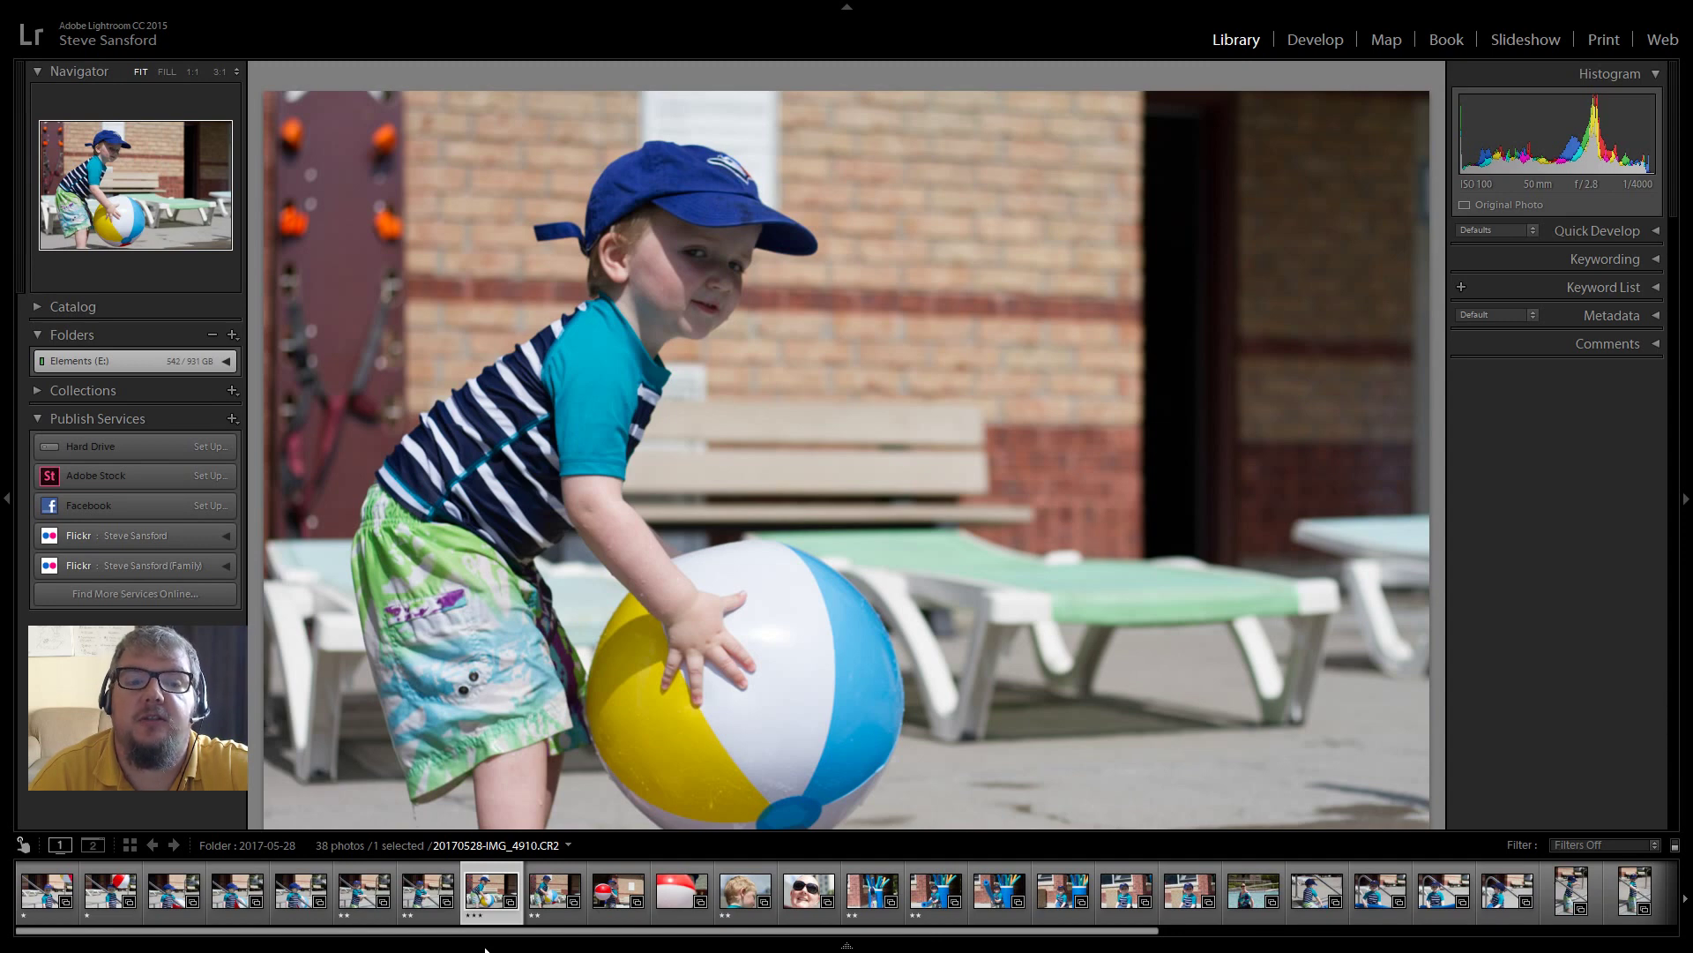
key("3")
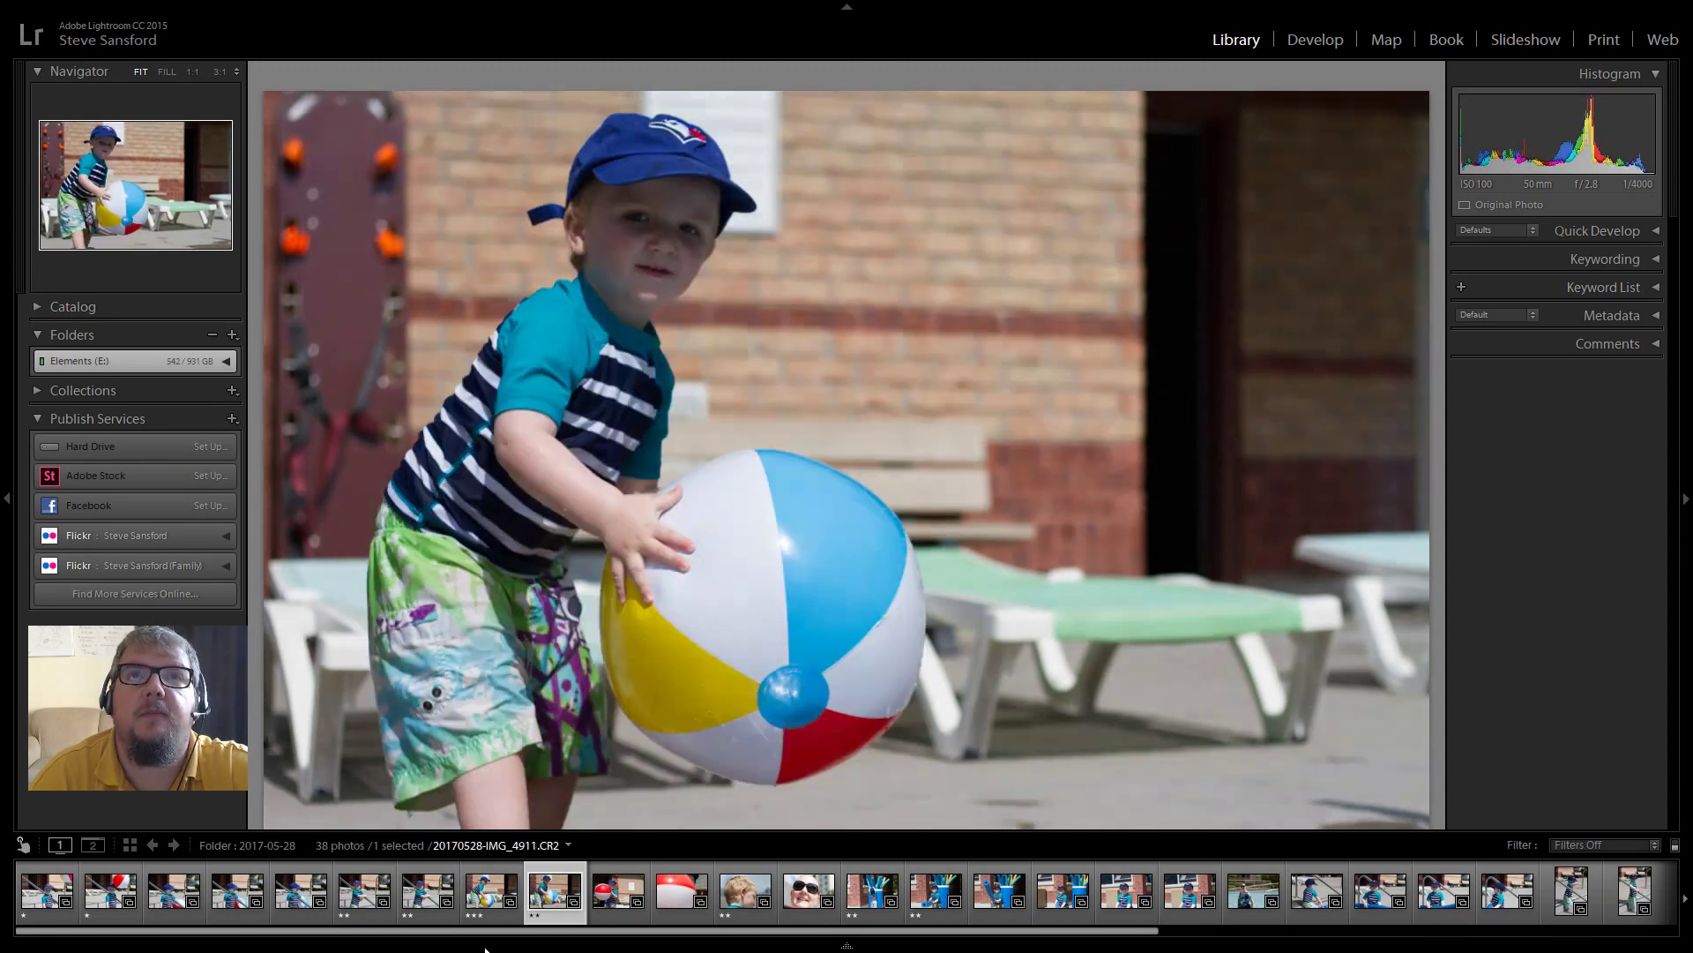
key("2")
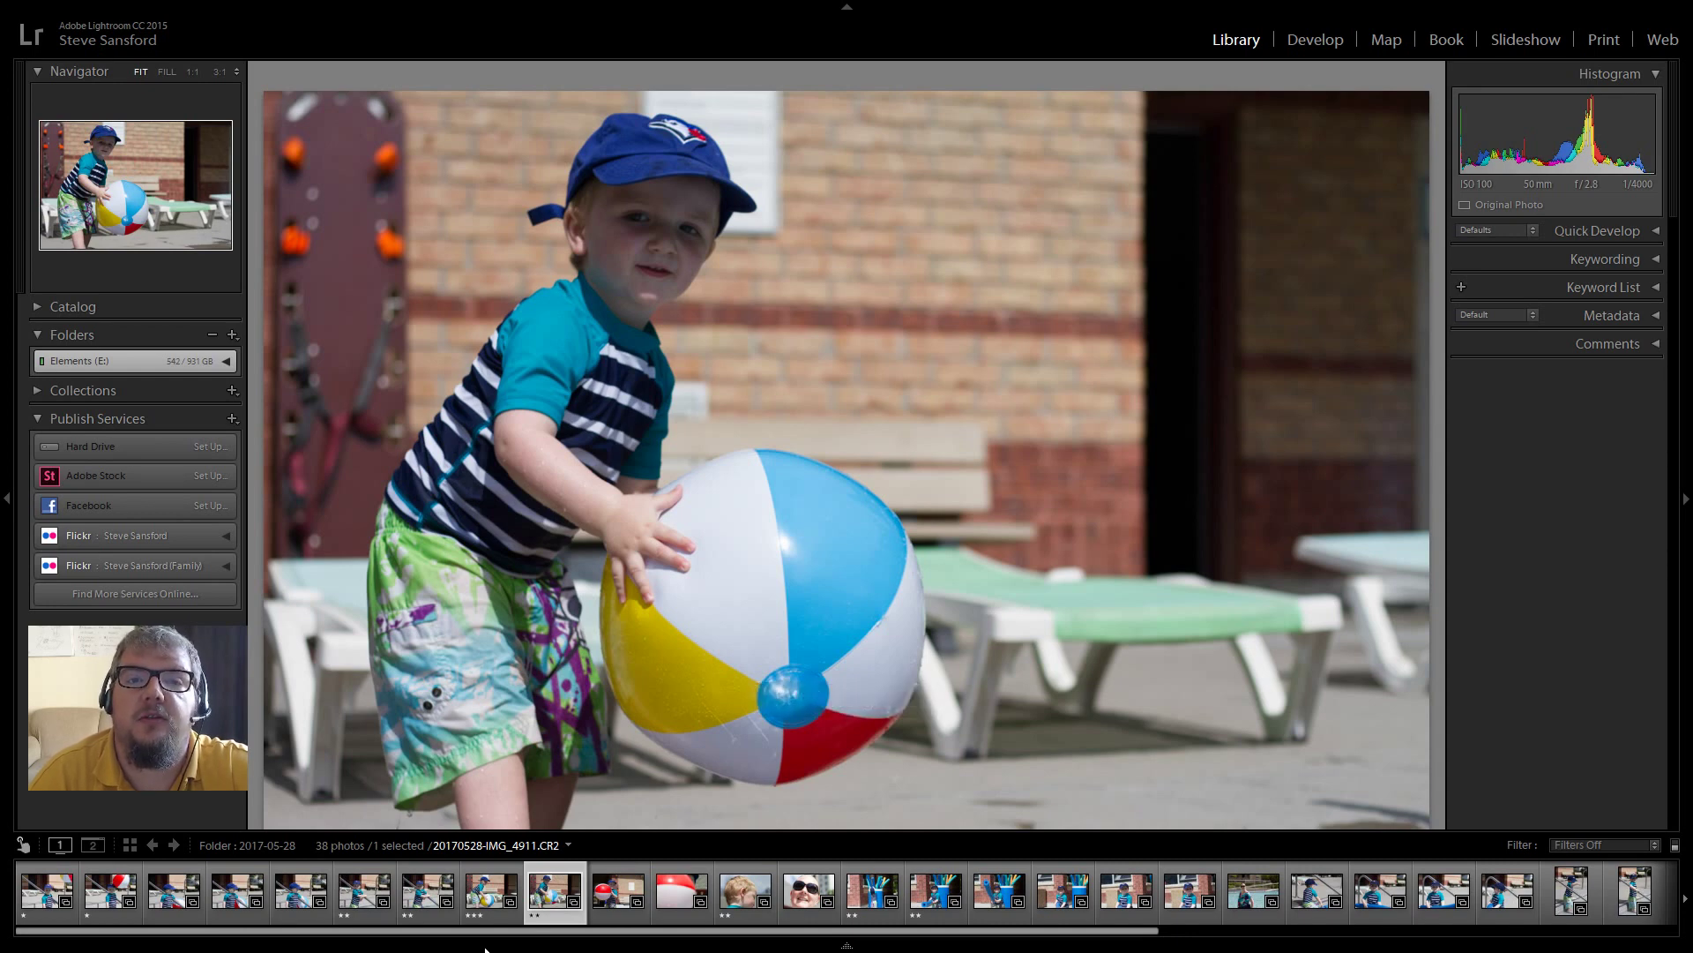
key("Right")
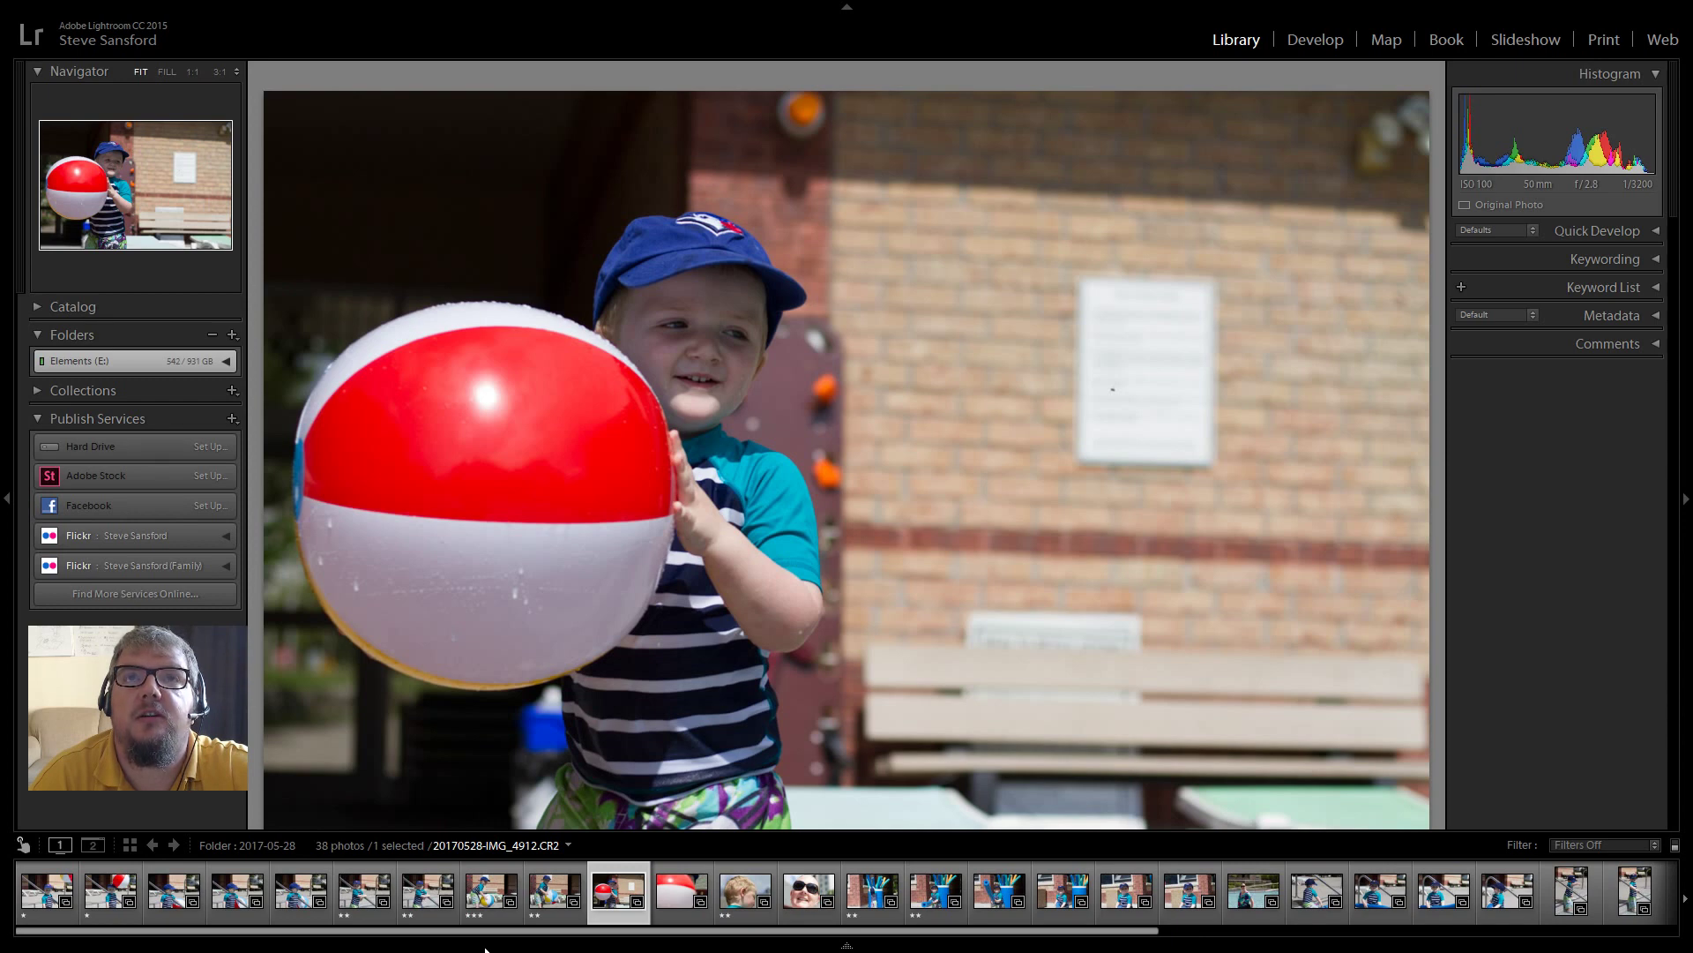
key("2")
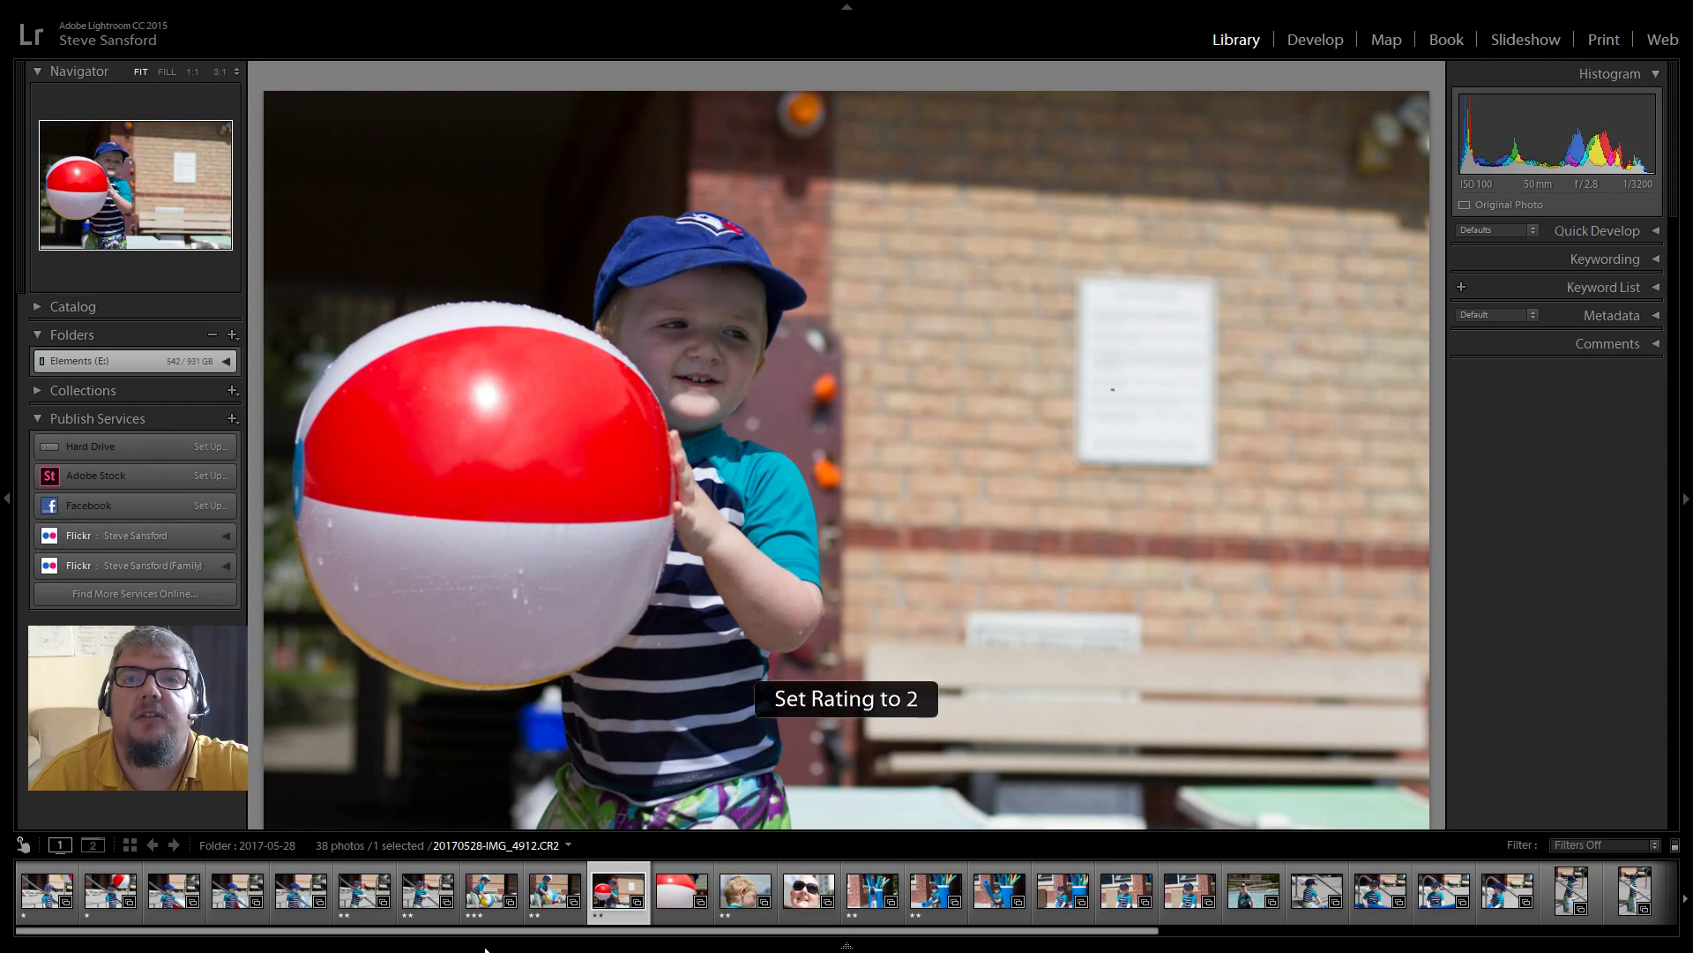
- Review the photos from 20170528-IMG_4913 through IMG_4924 one by one for focus, expression and composition, without changing ratings
key("Right")
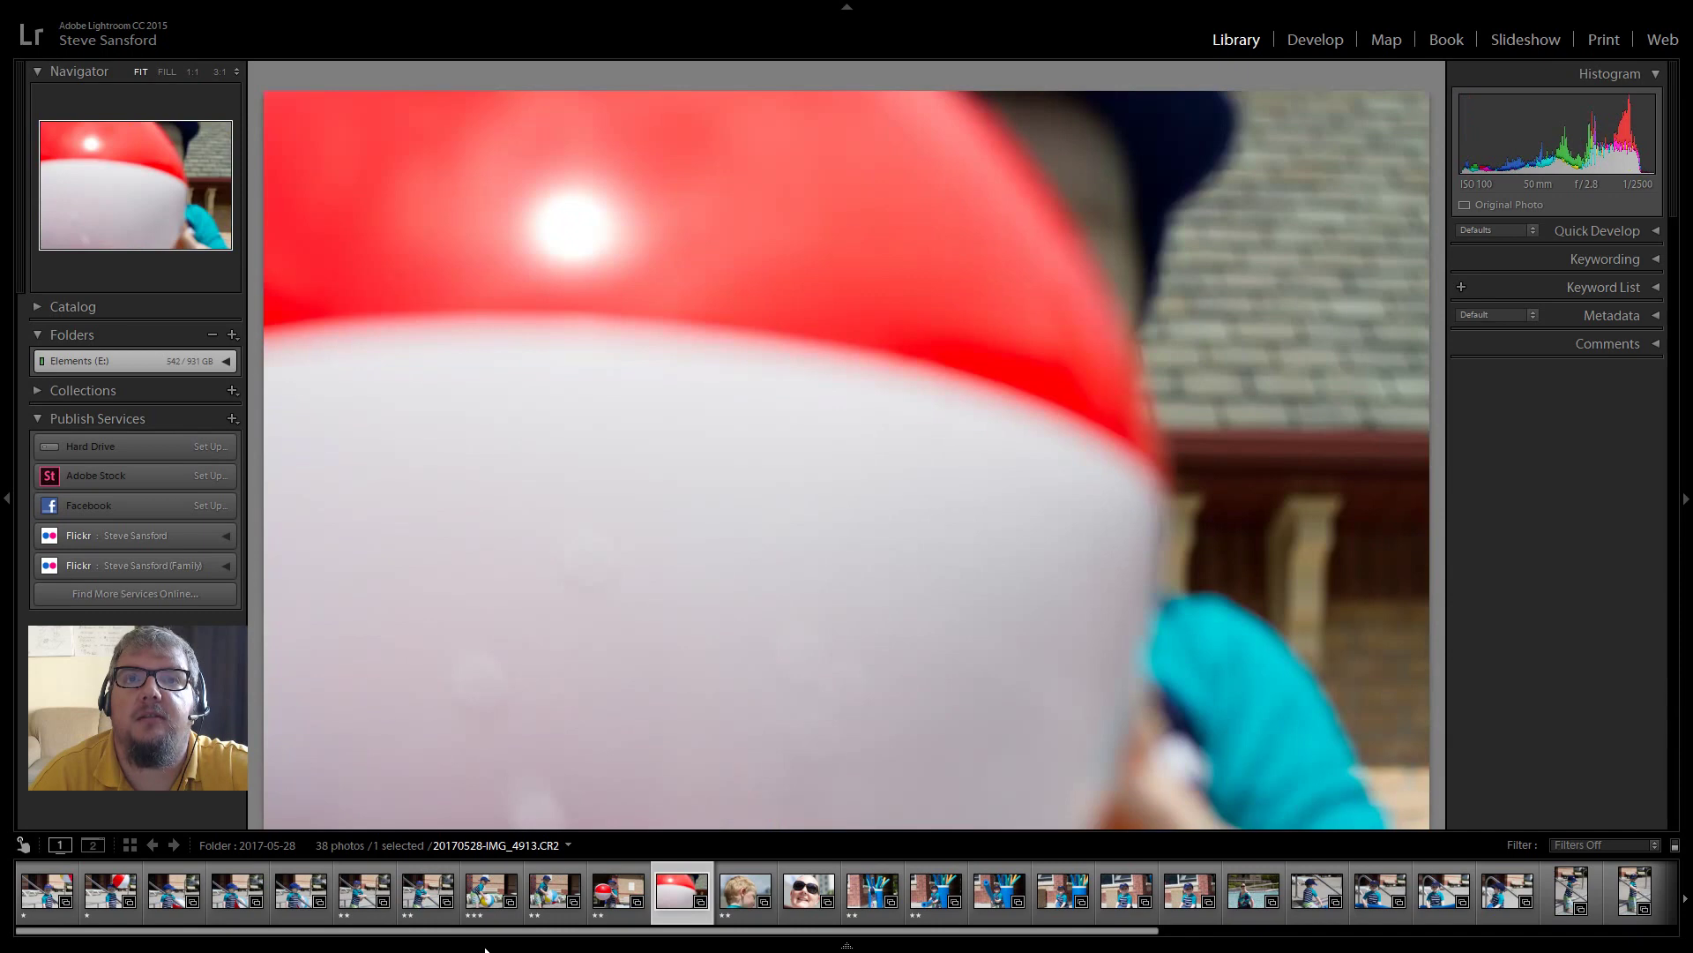
key("Right")
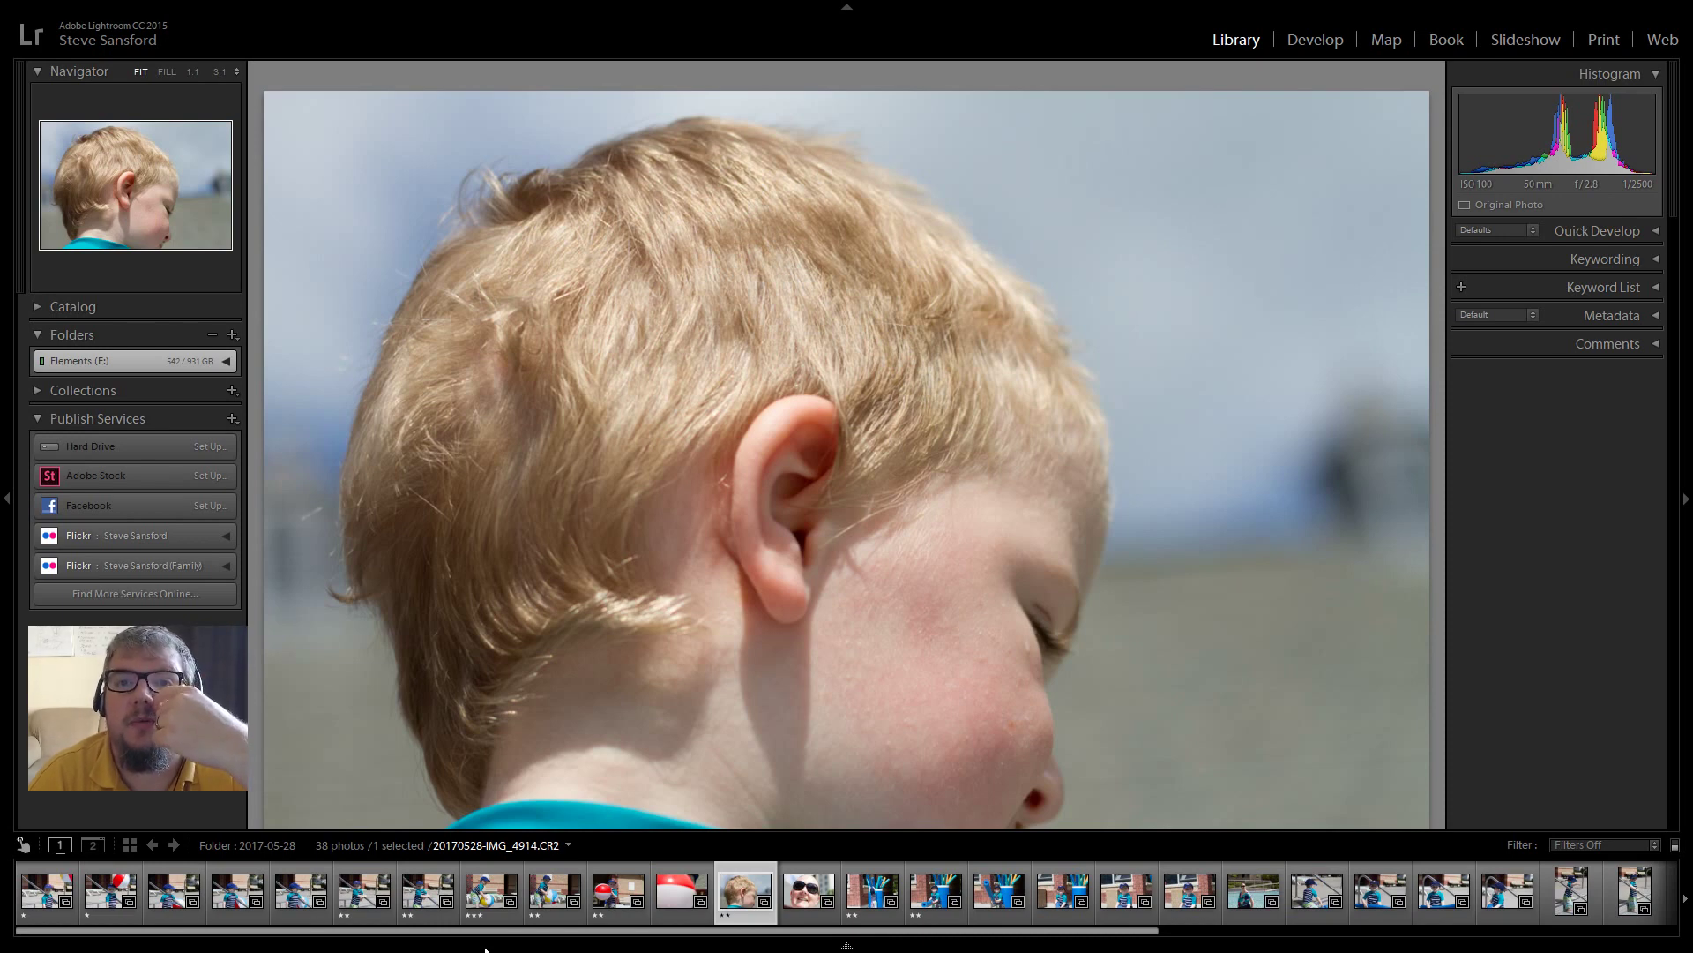
key("Right")
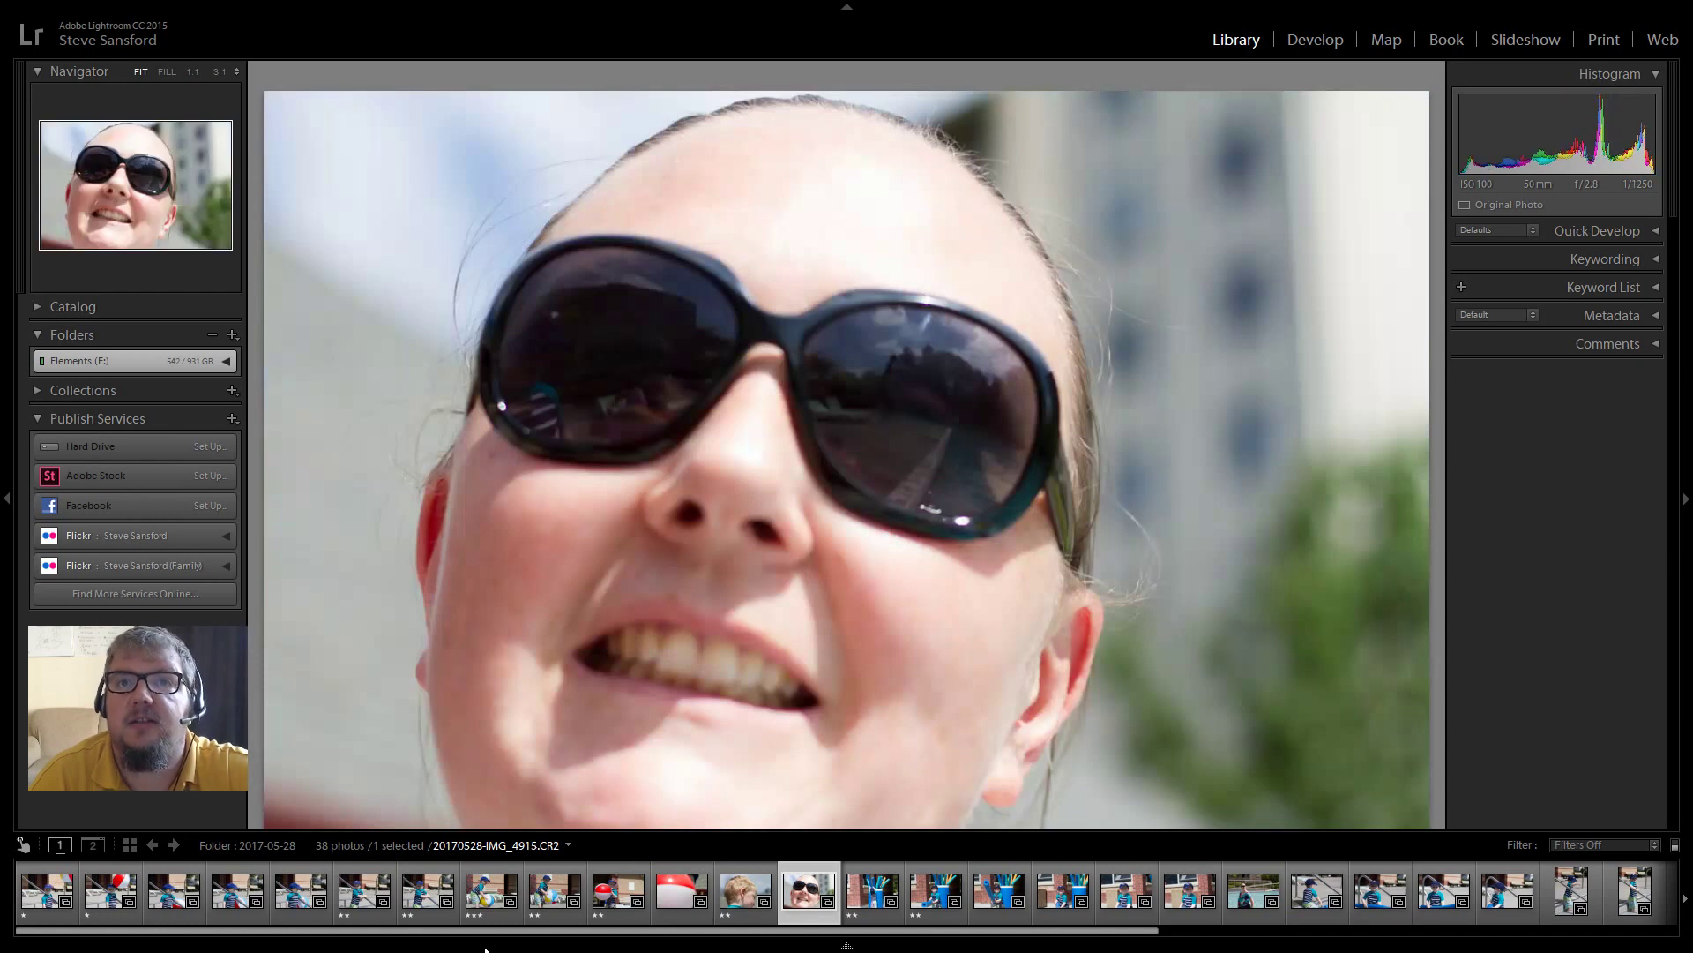
key("Right")
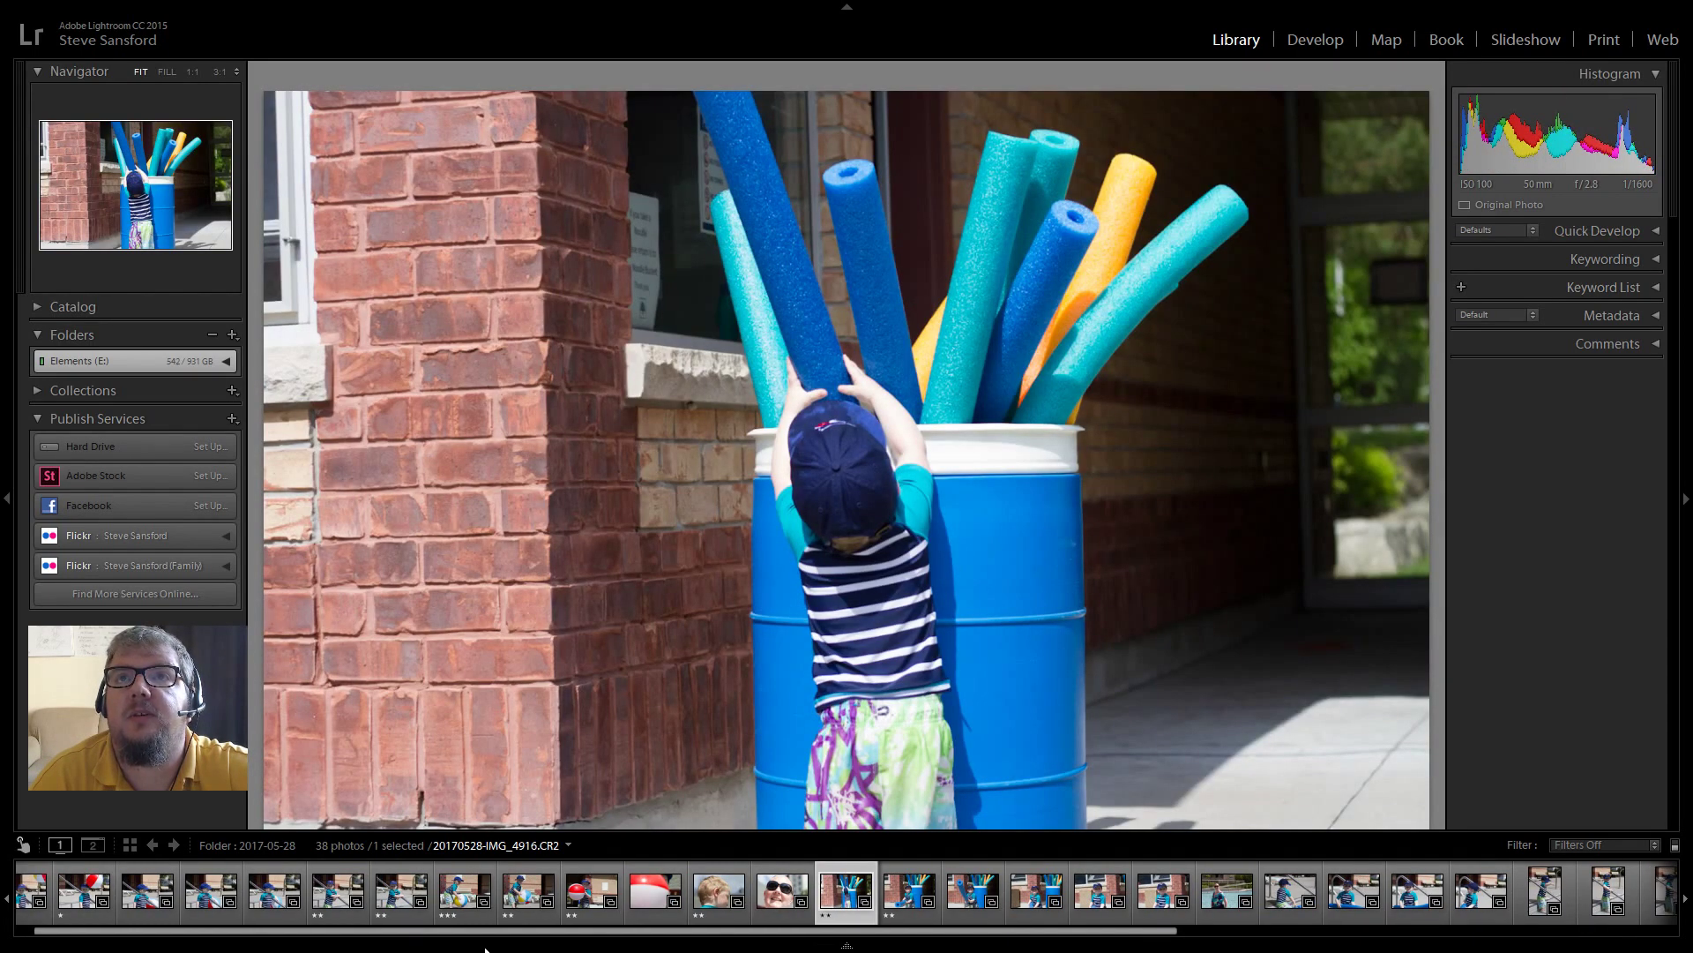
key("Right")
key("Left")
key("Right")
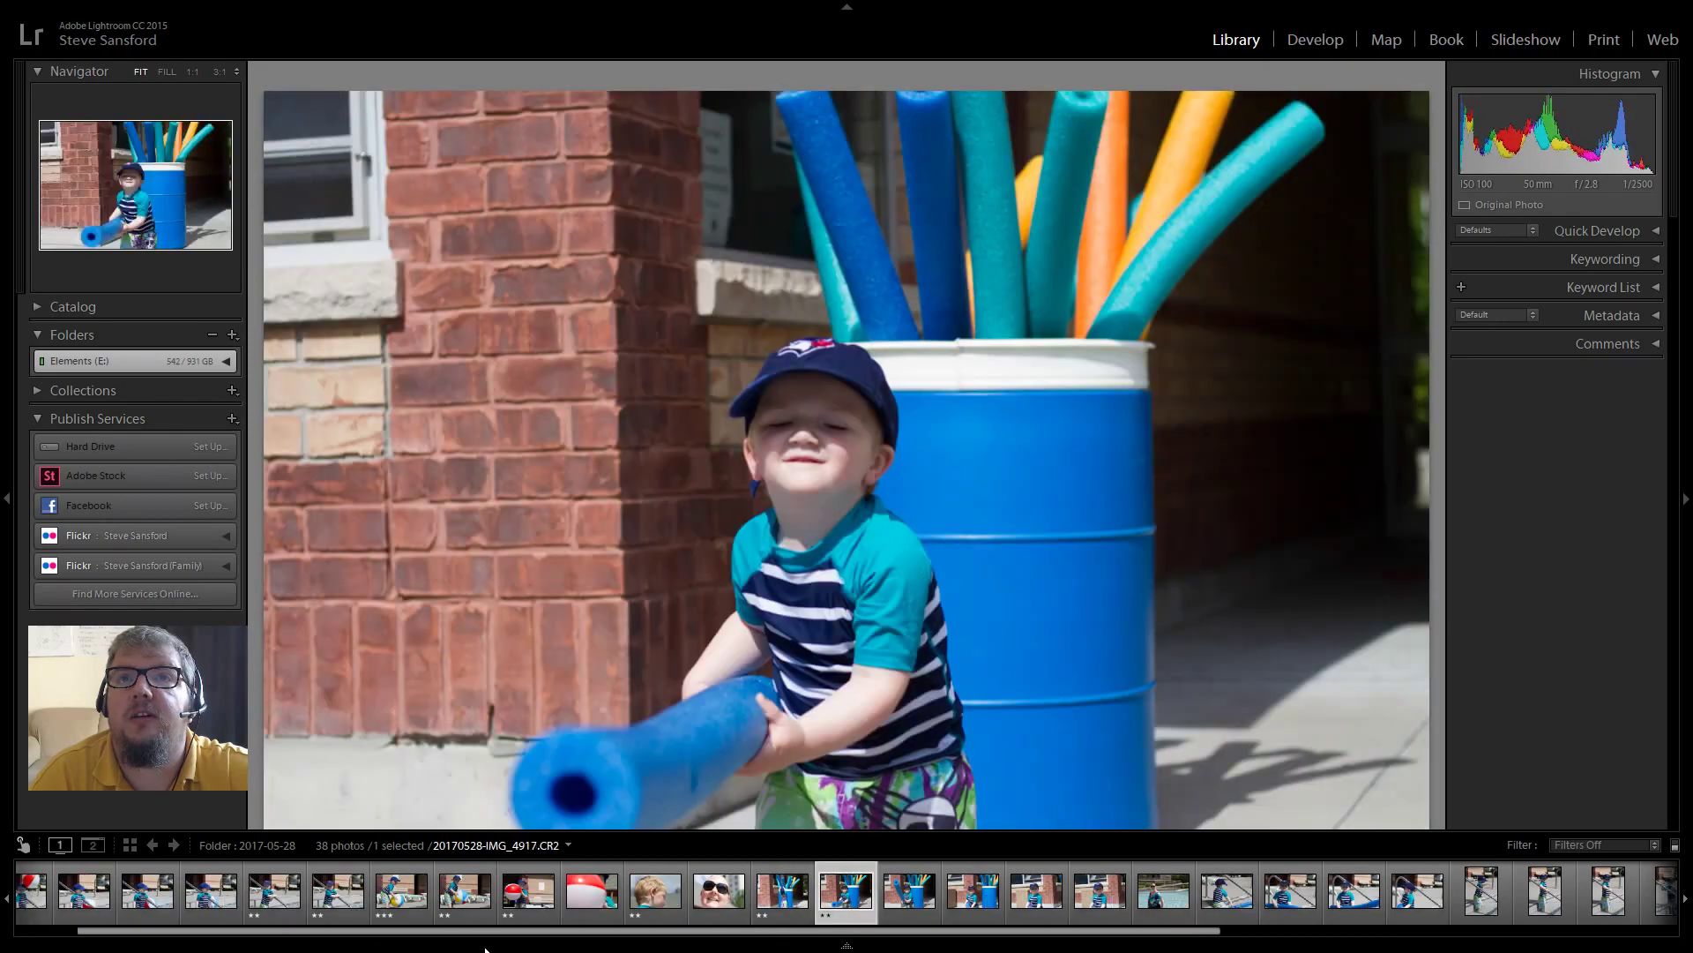
key("Right")
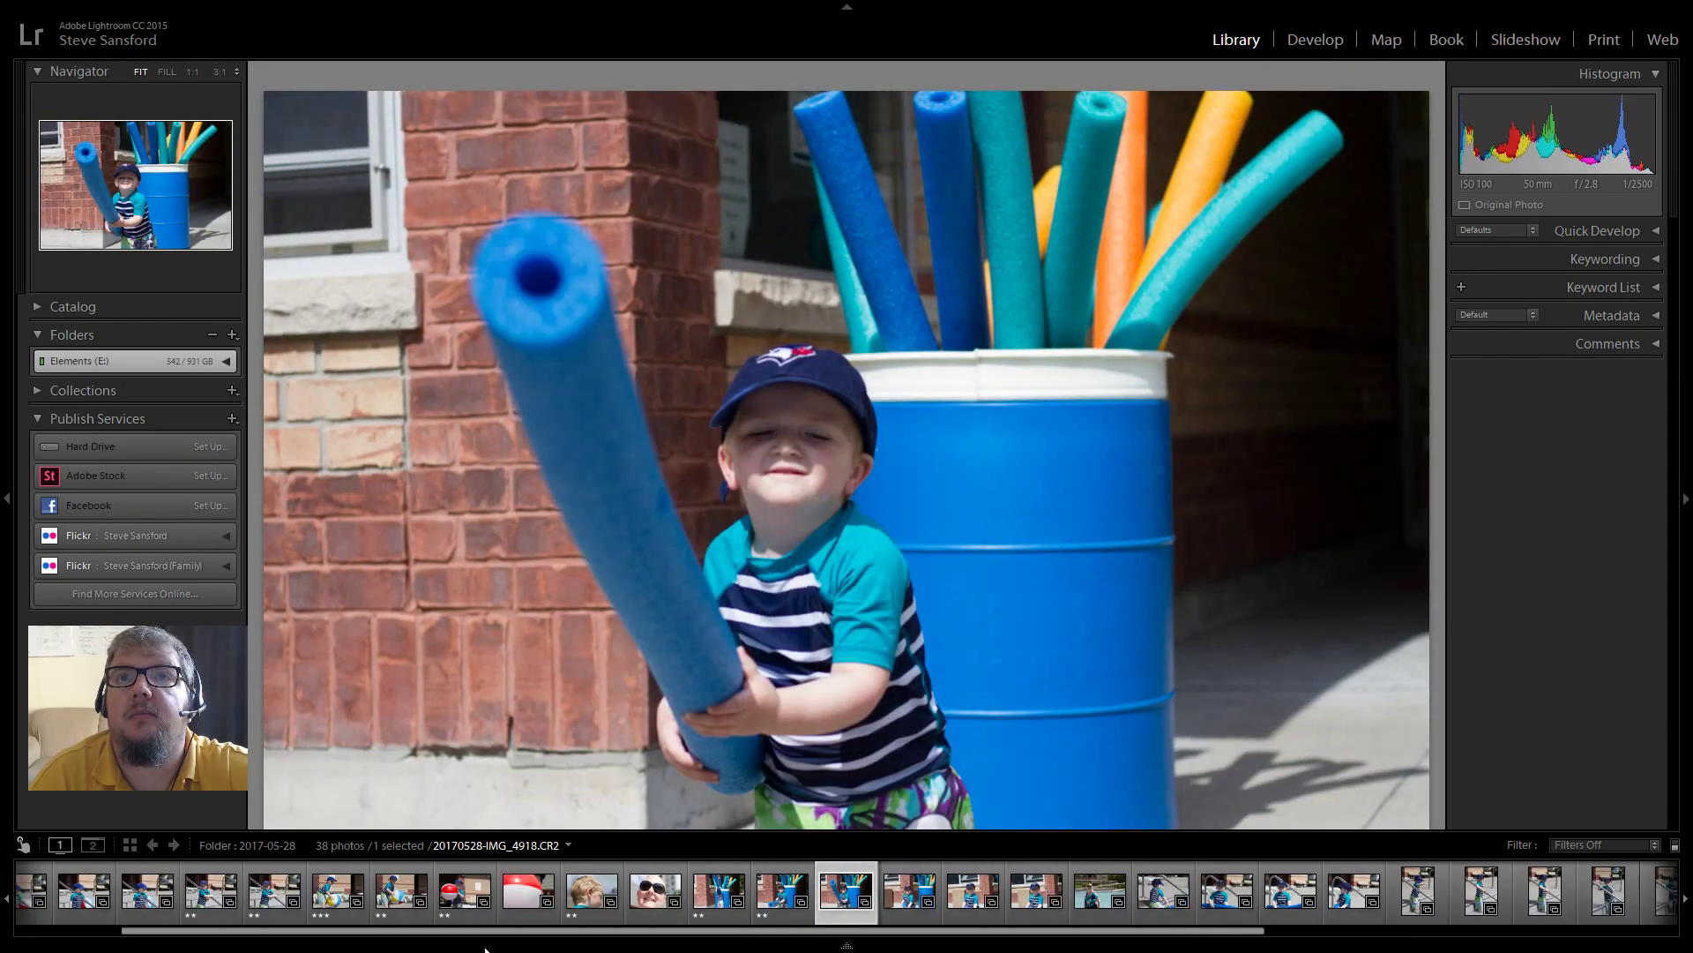
key("Right")
key("Right")
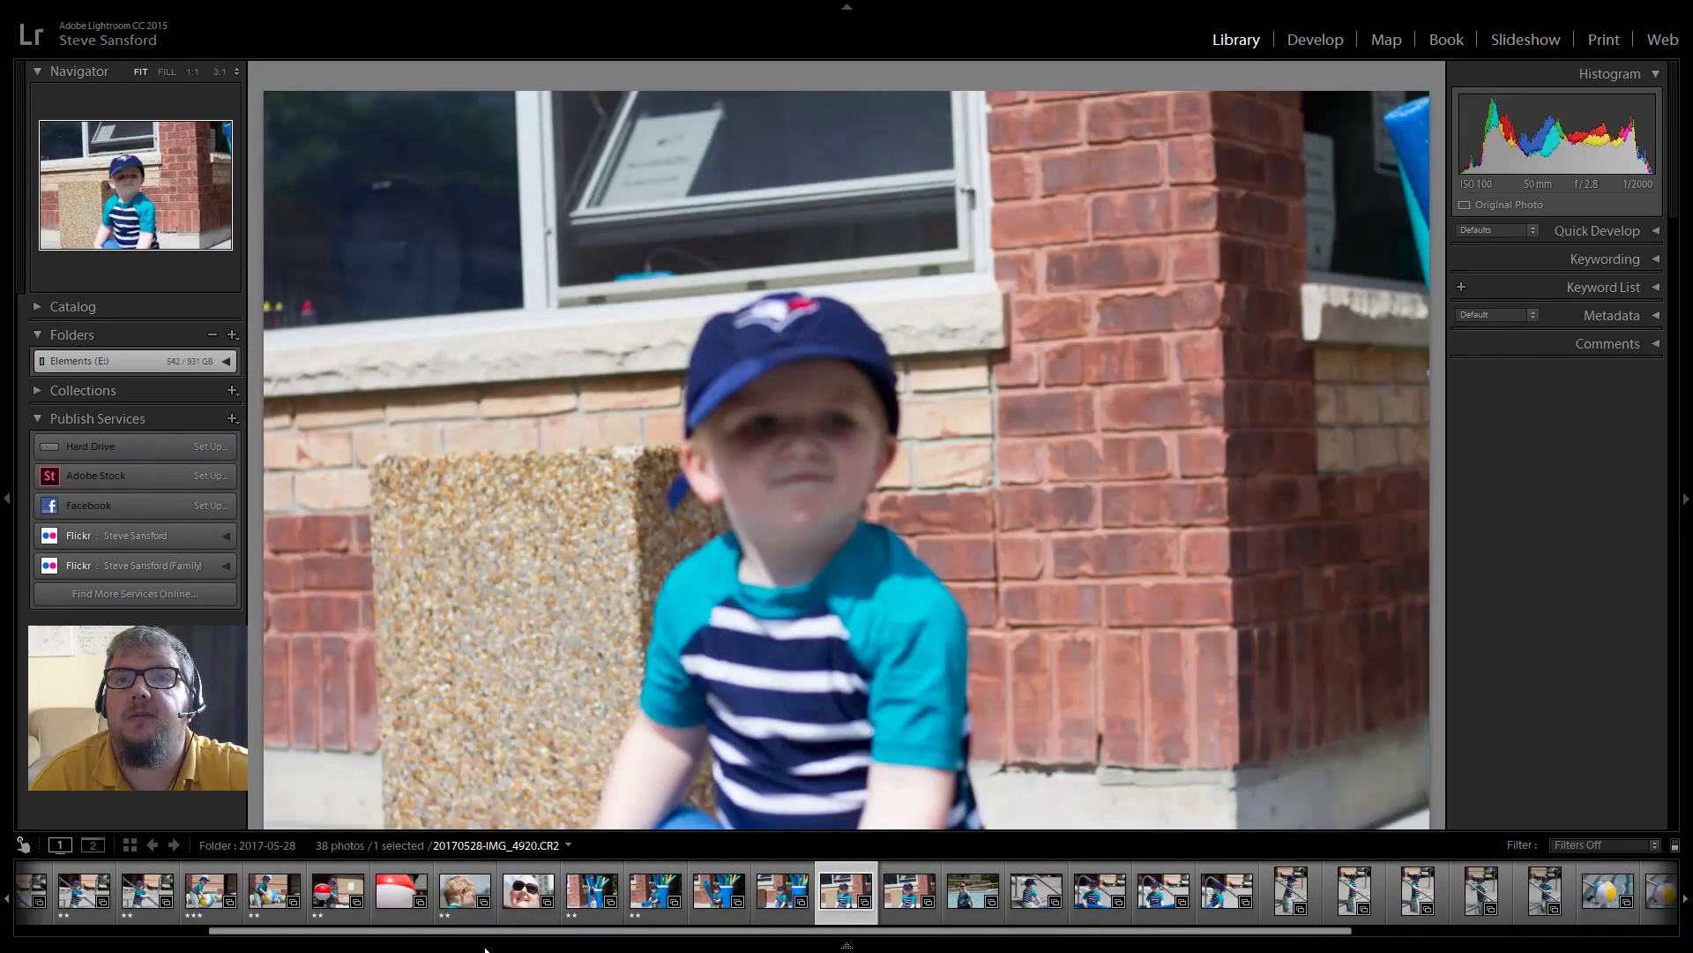
key("Right")
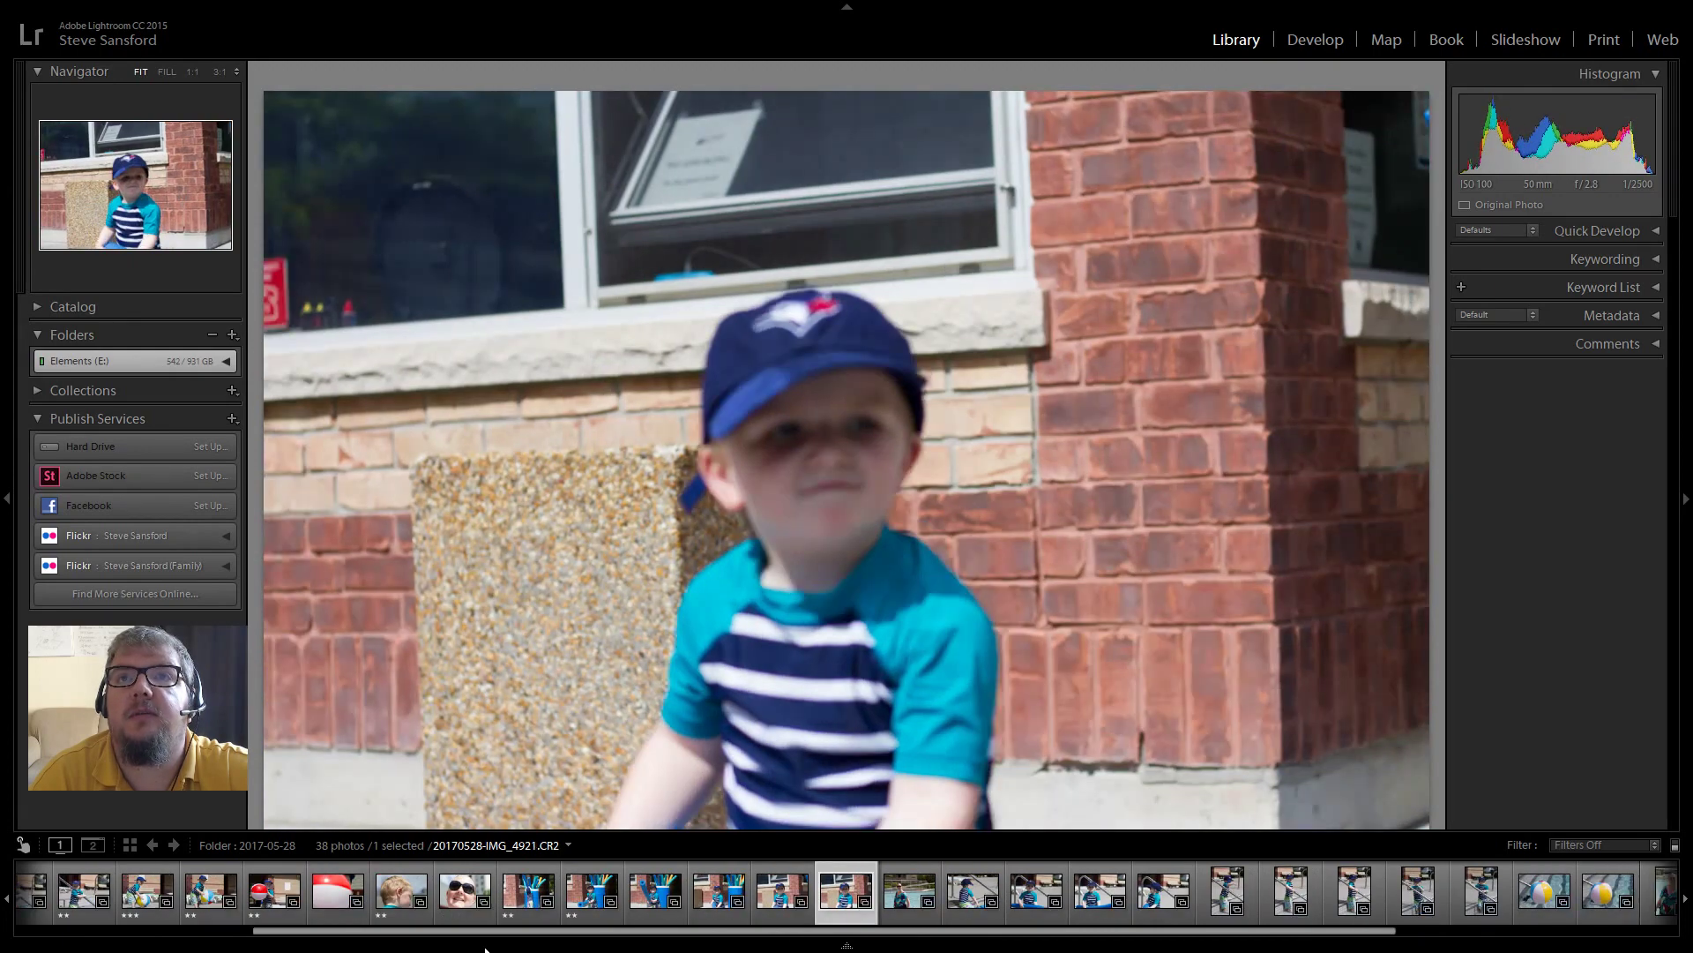
key("Right")
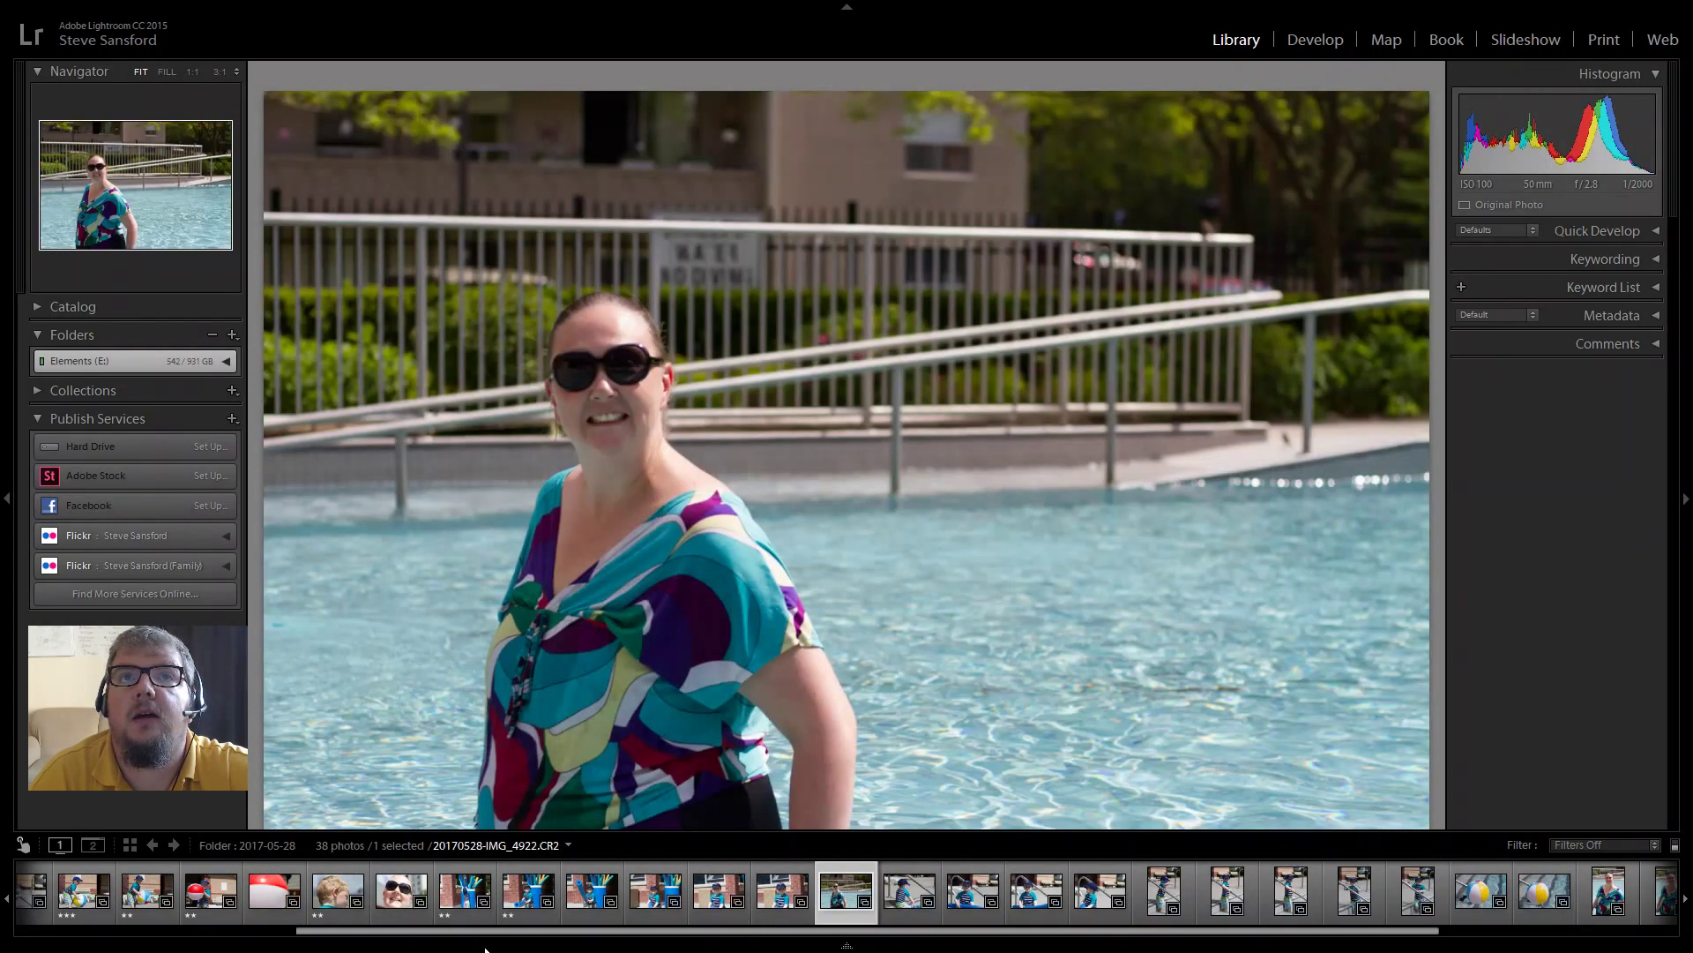
key("Right")
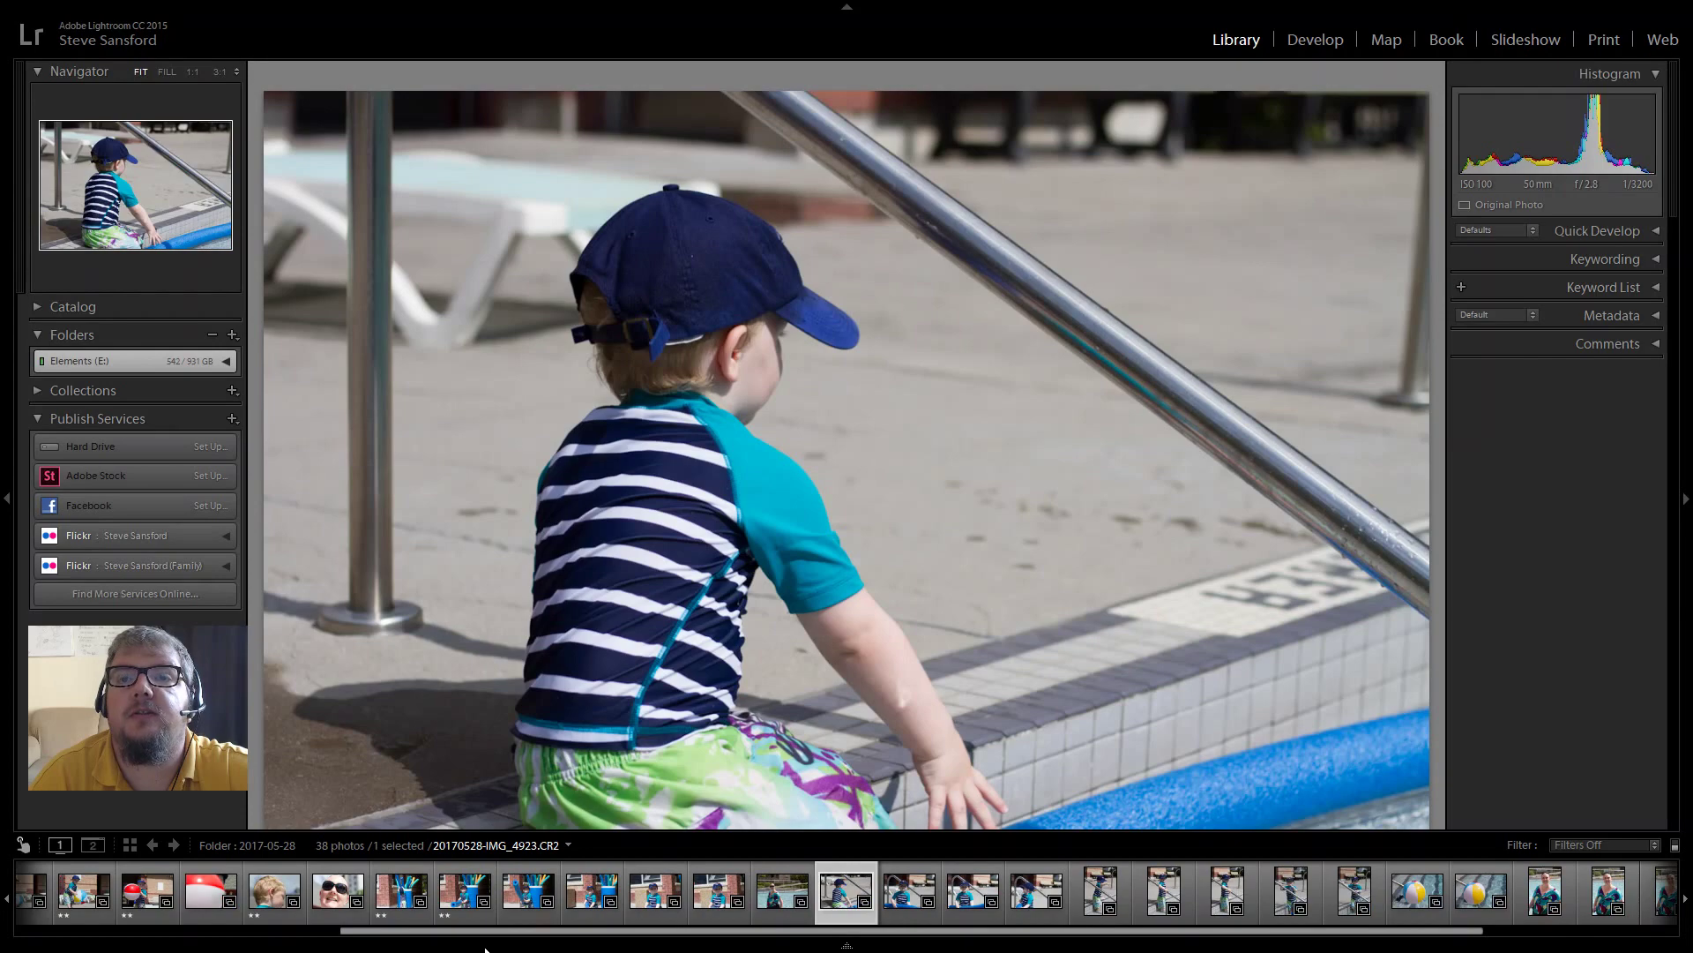
key("Right")
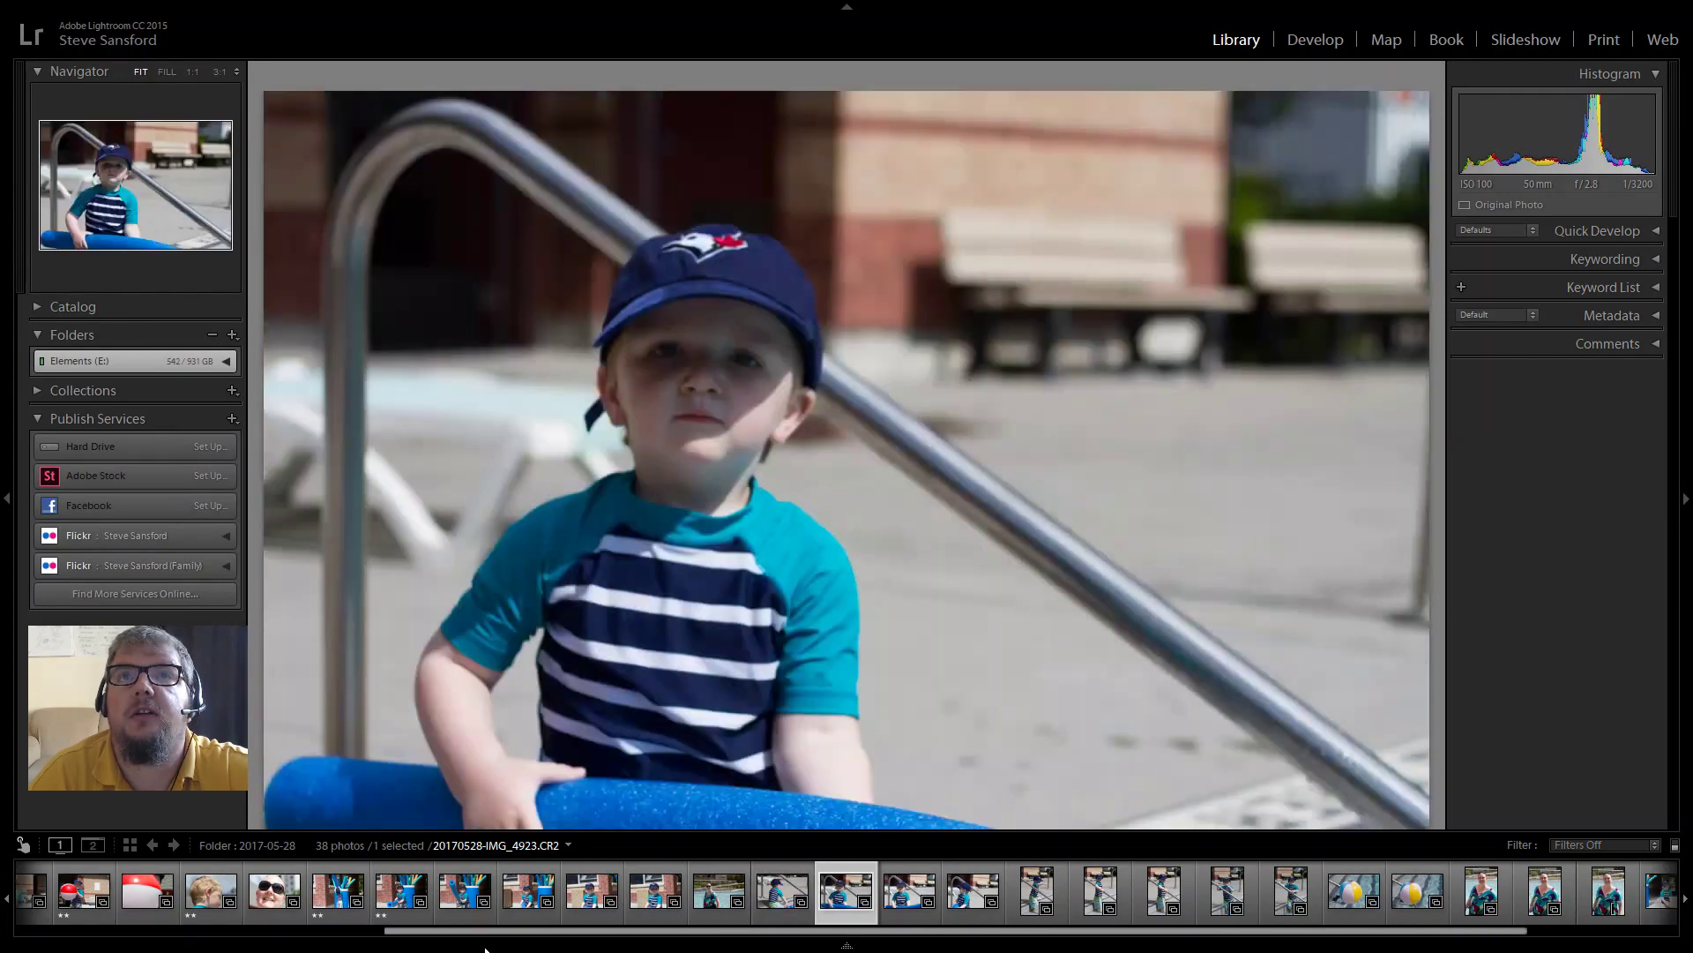
key("Left")
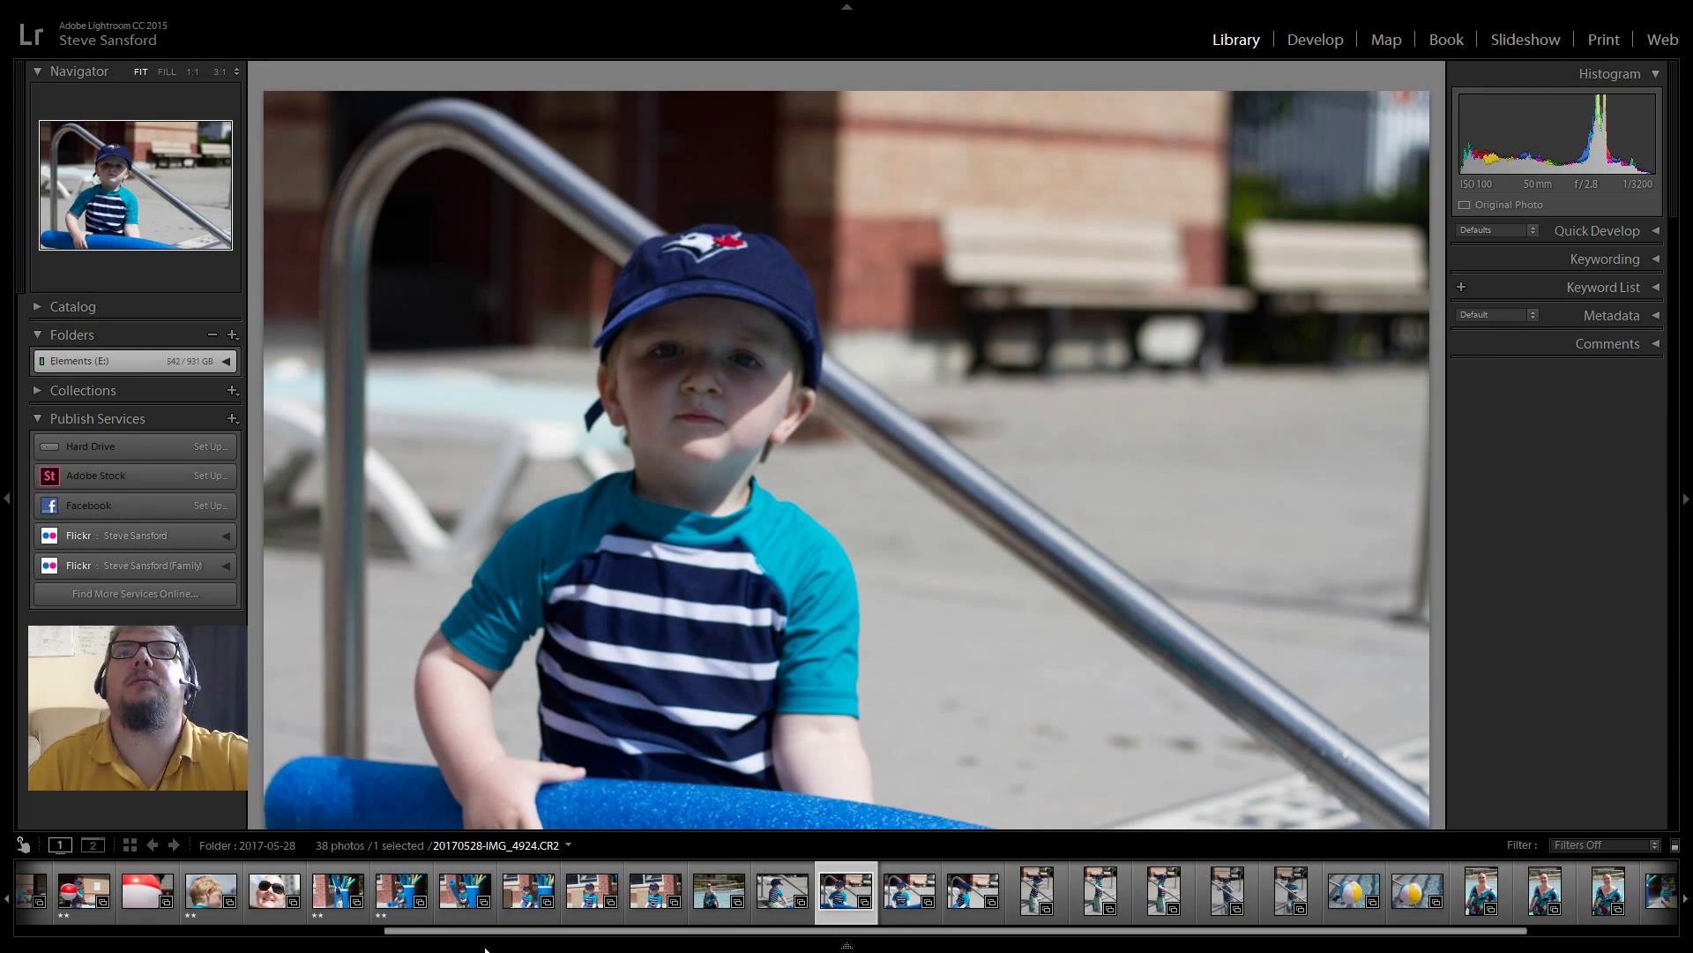
- Compare 20170528-IMG_4924 with the two similar shots after it, and rate IMG_4924 and IMG_4925 two stars each
key("Right")
key("Right")
key("Left")
key("Left")
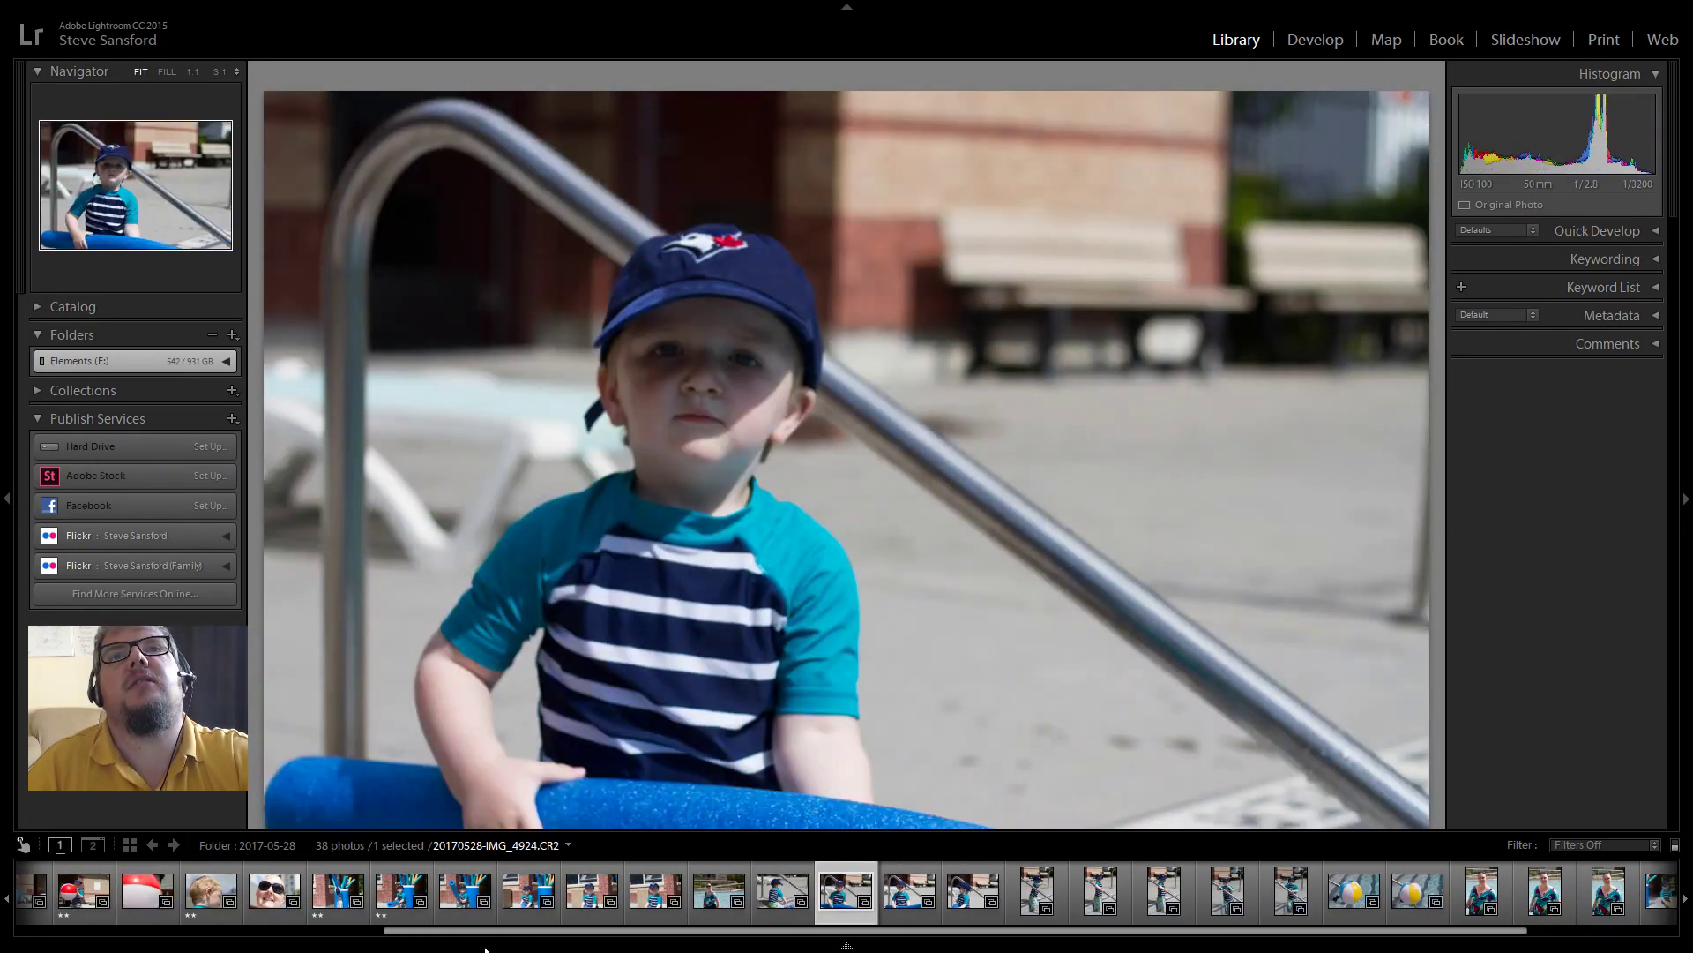
key("2")
key("Right")
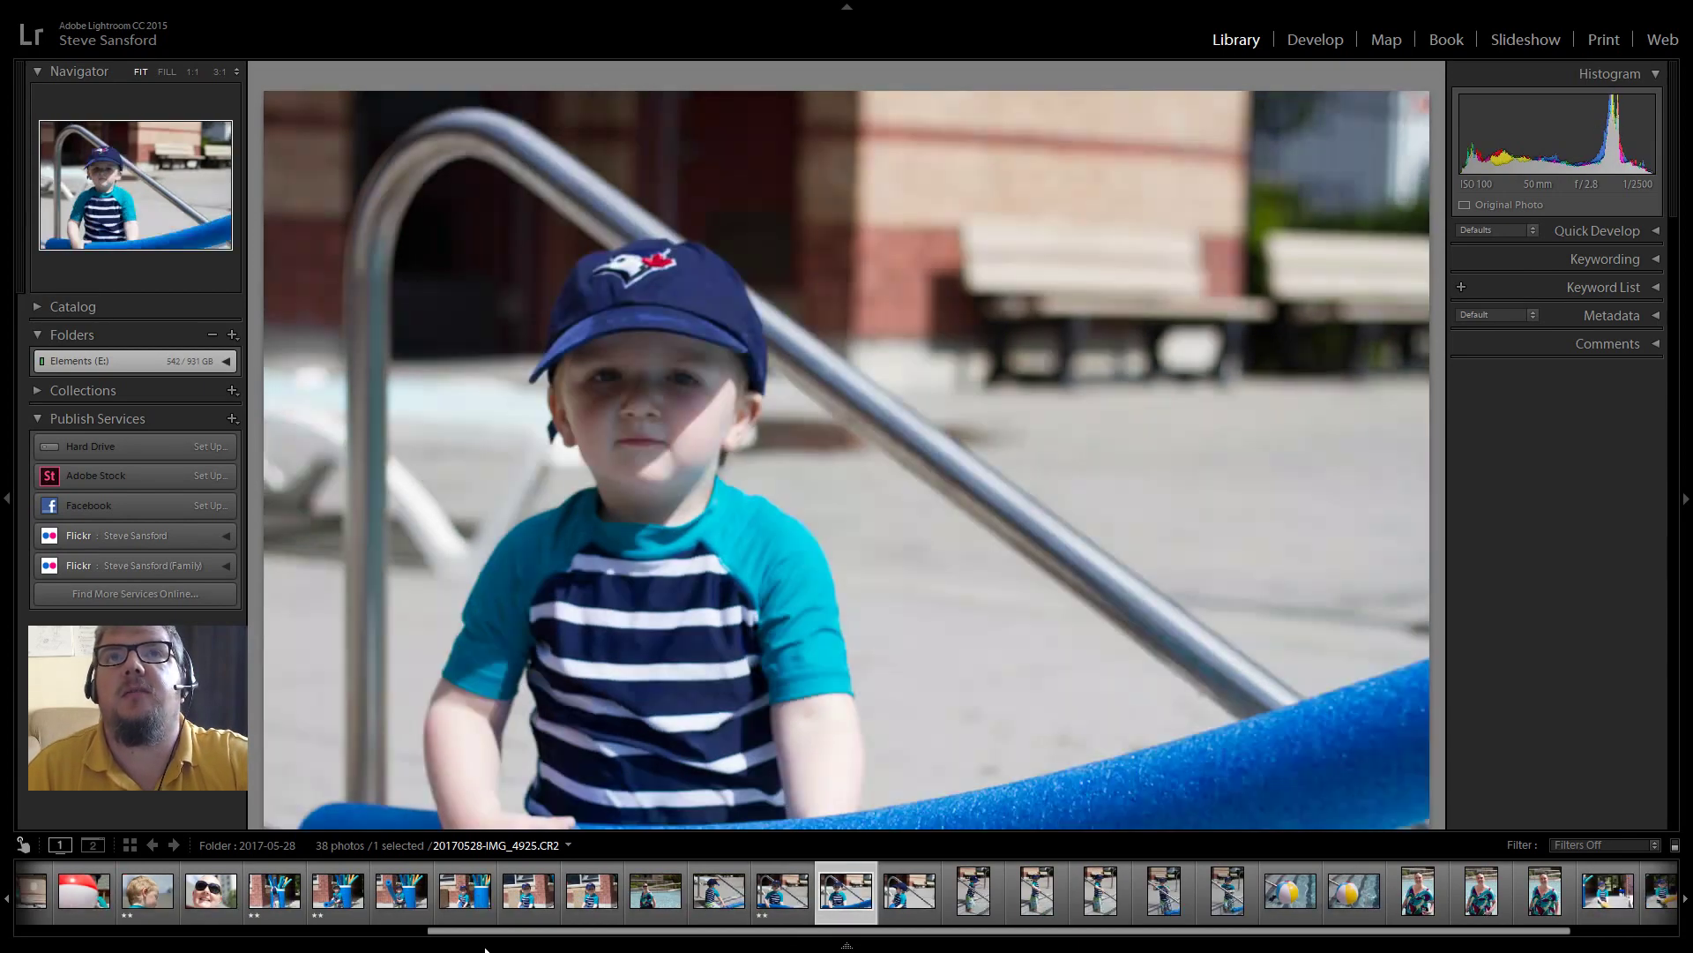
key("Right")
key("Right")
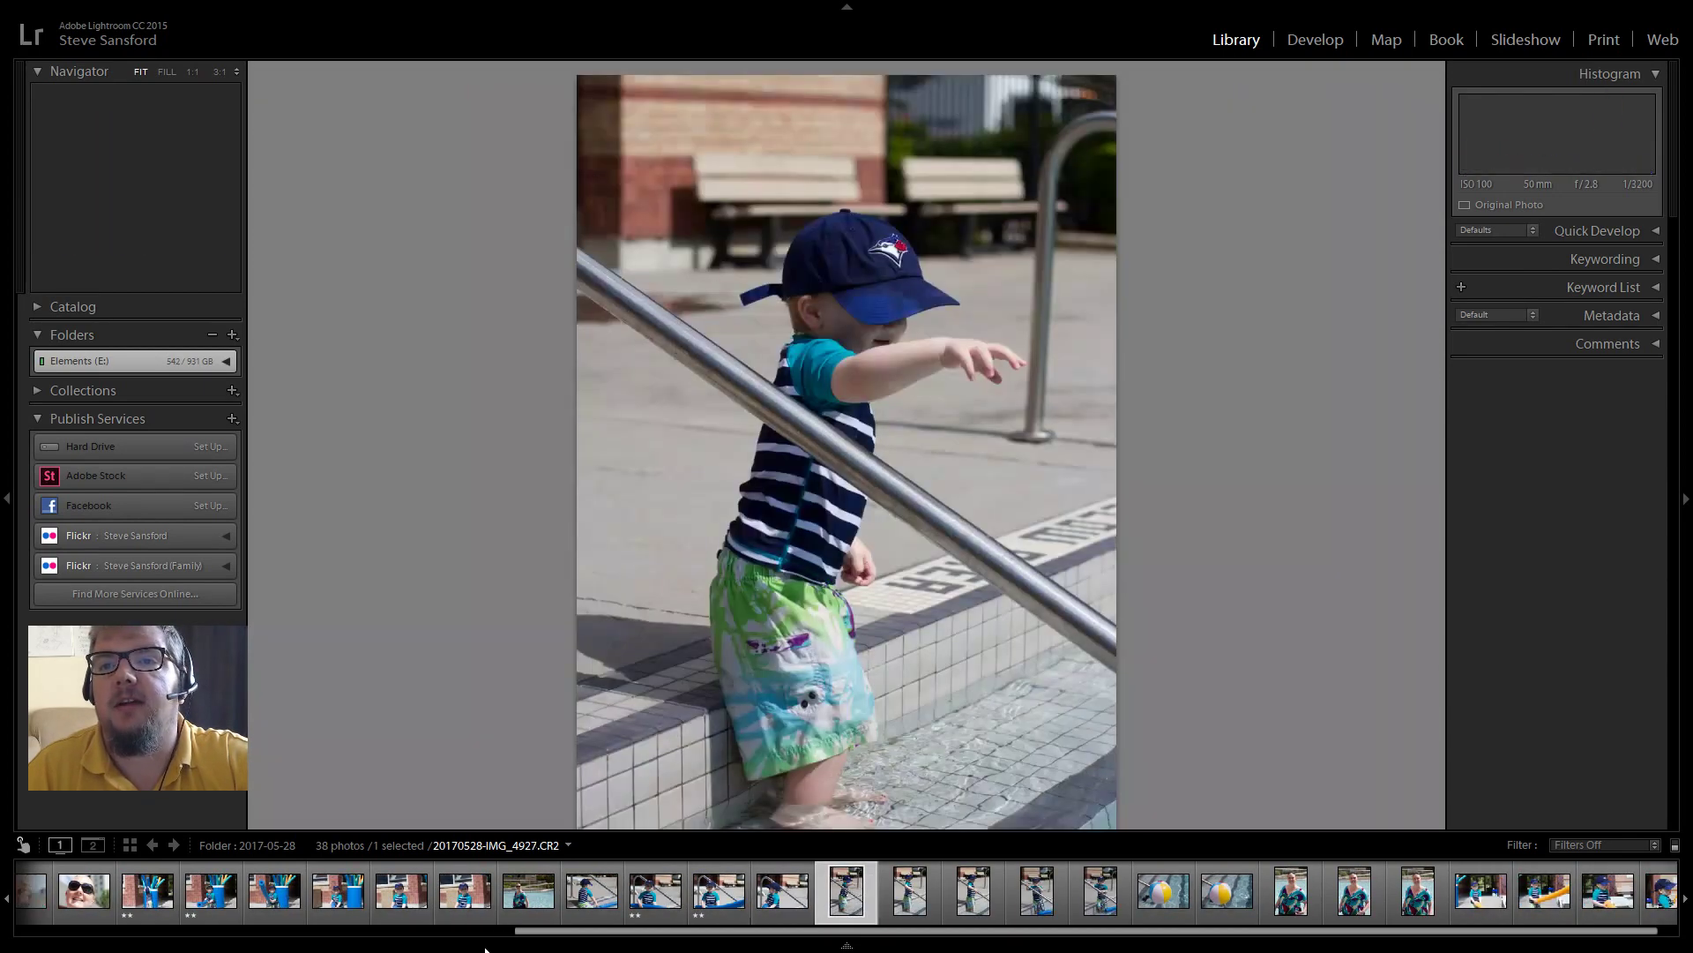
- Rate 20170528-IMG_4928 two stars and compare it with the other upright shots of the boy at the handrail
key("Right")
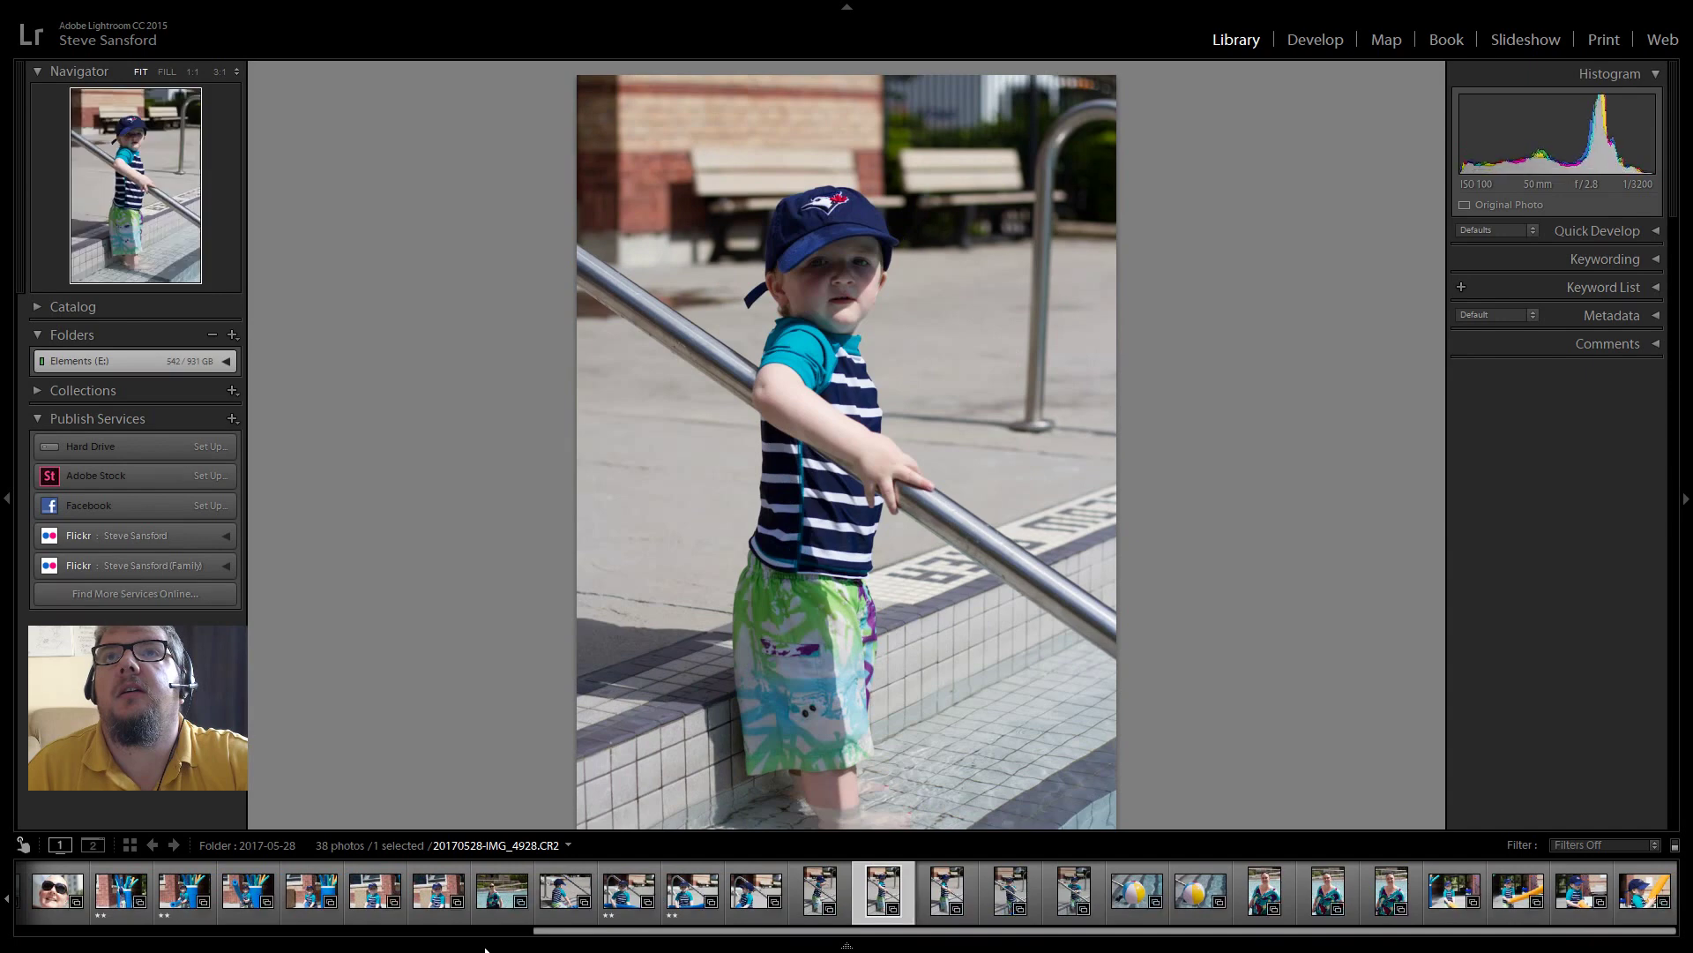
key("2")
key("Right")
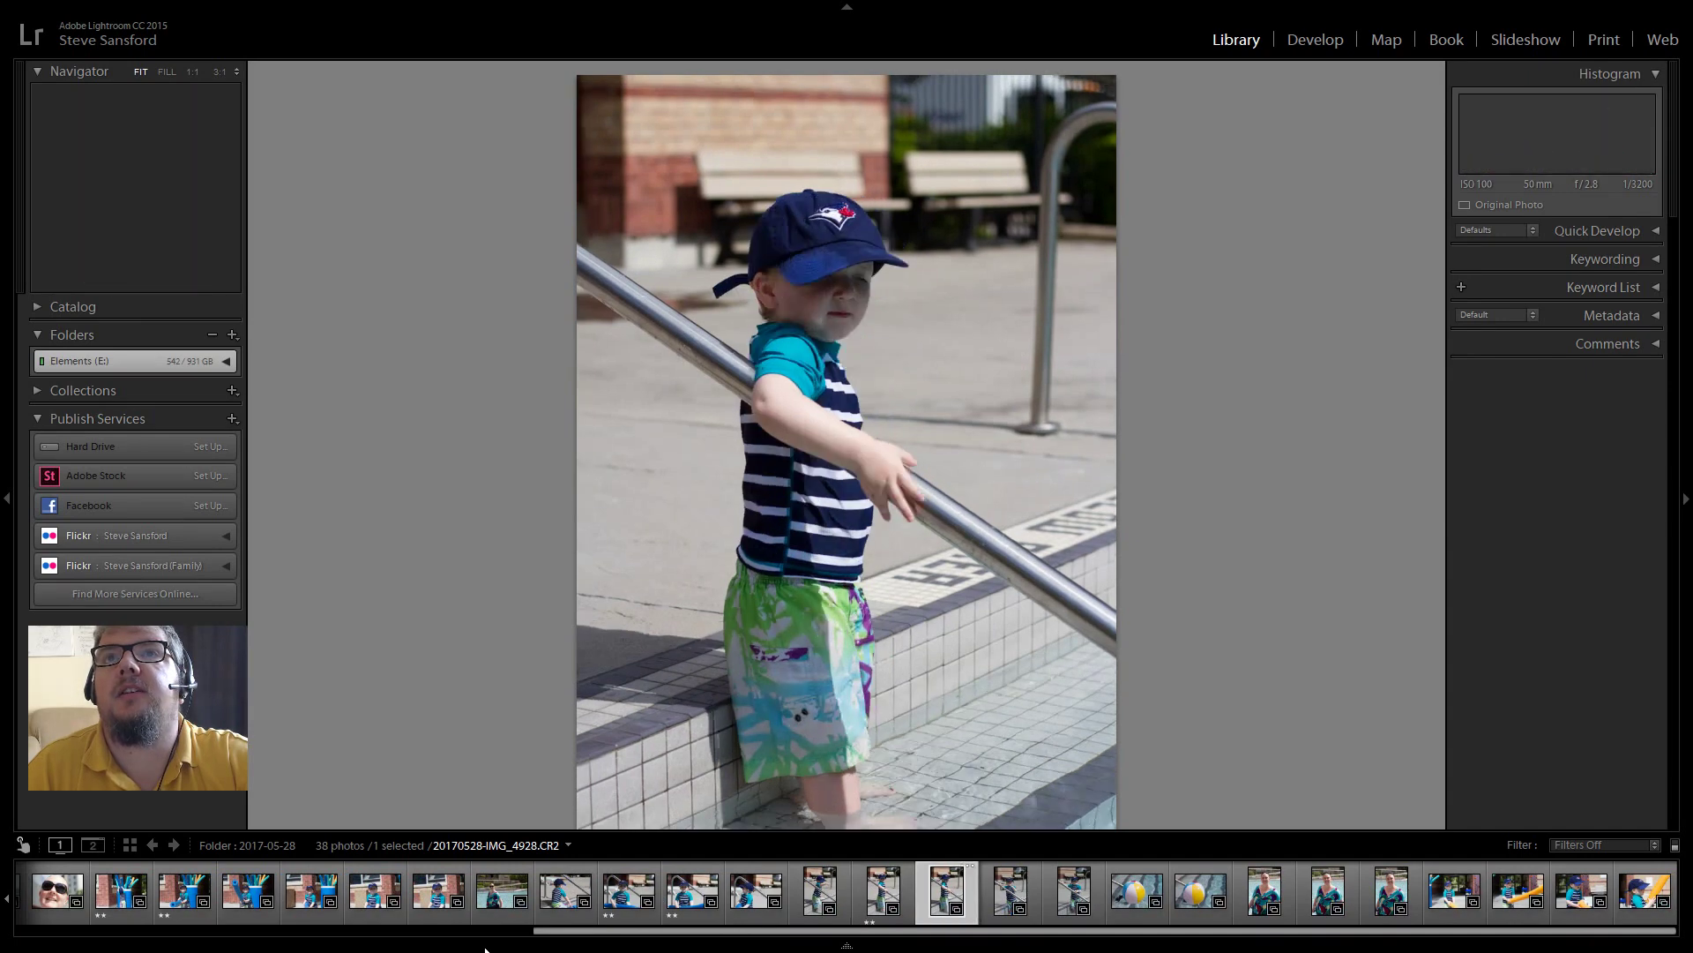
key("Left")
key("Right")
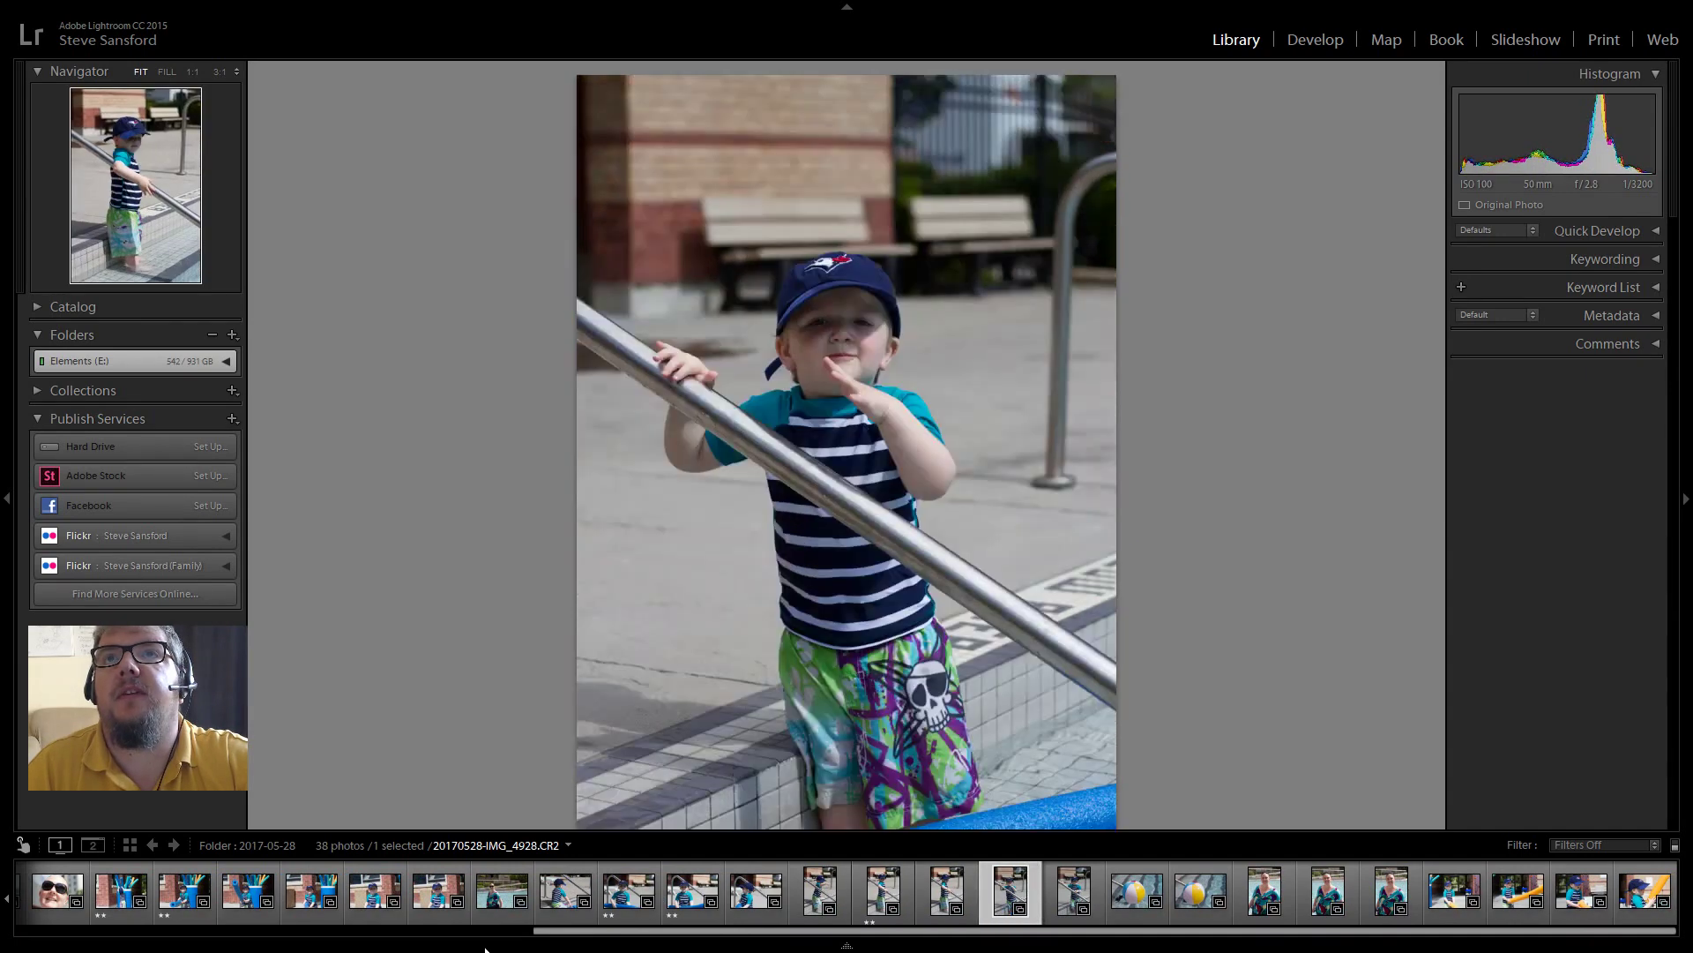
key("Left")
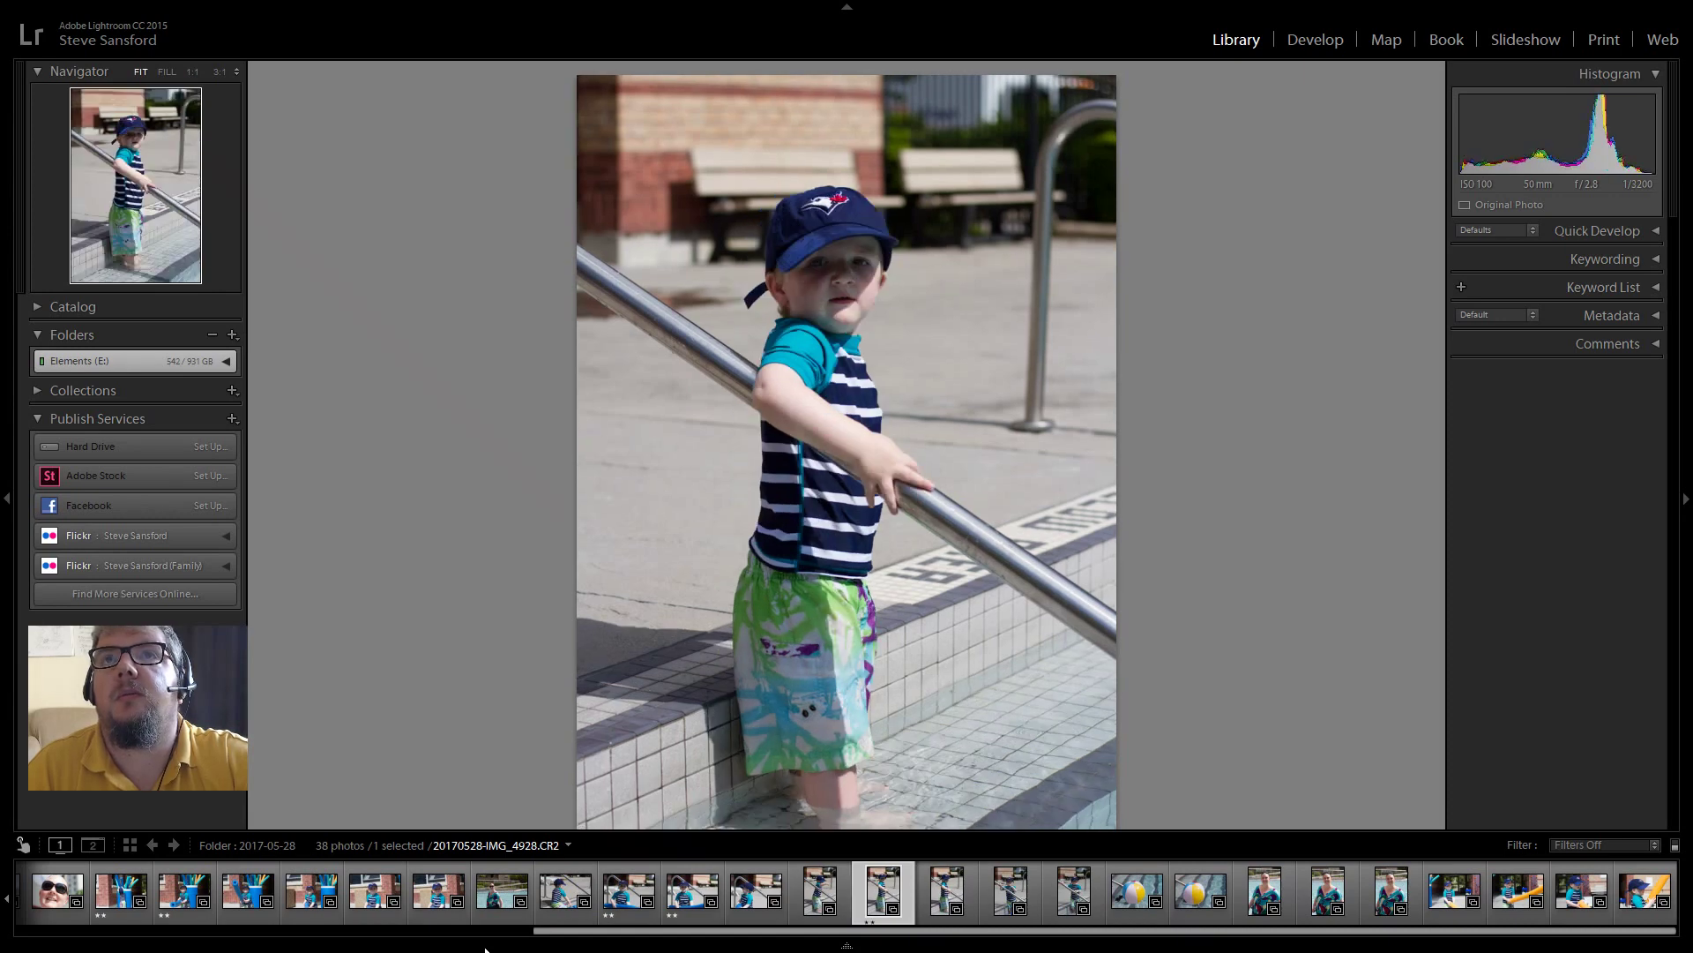
key("Right")
key("Right")
key("Right")
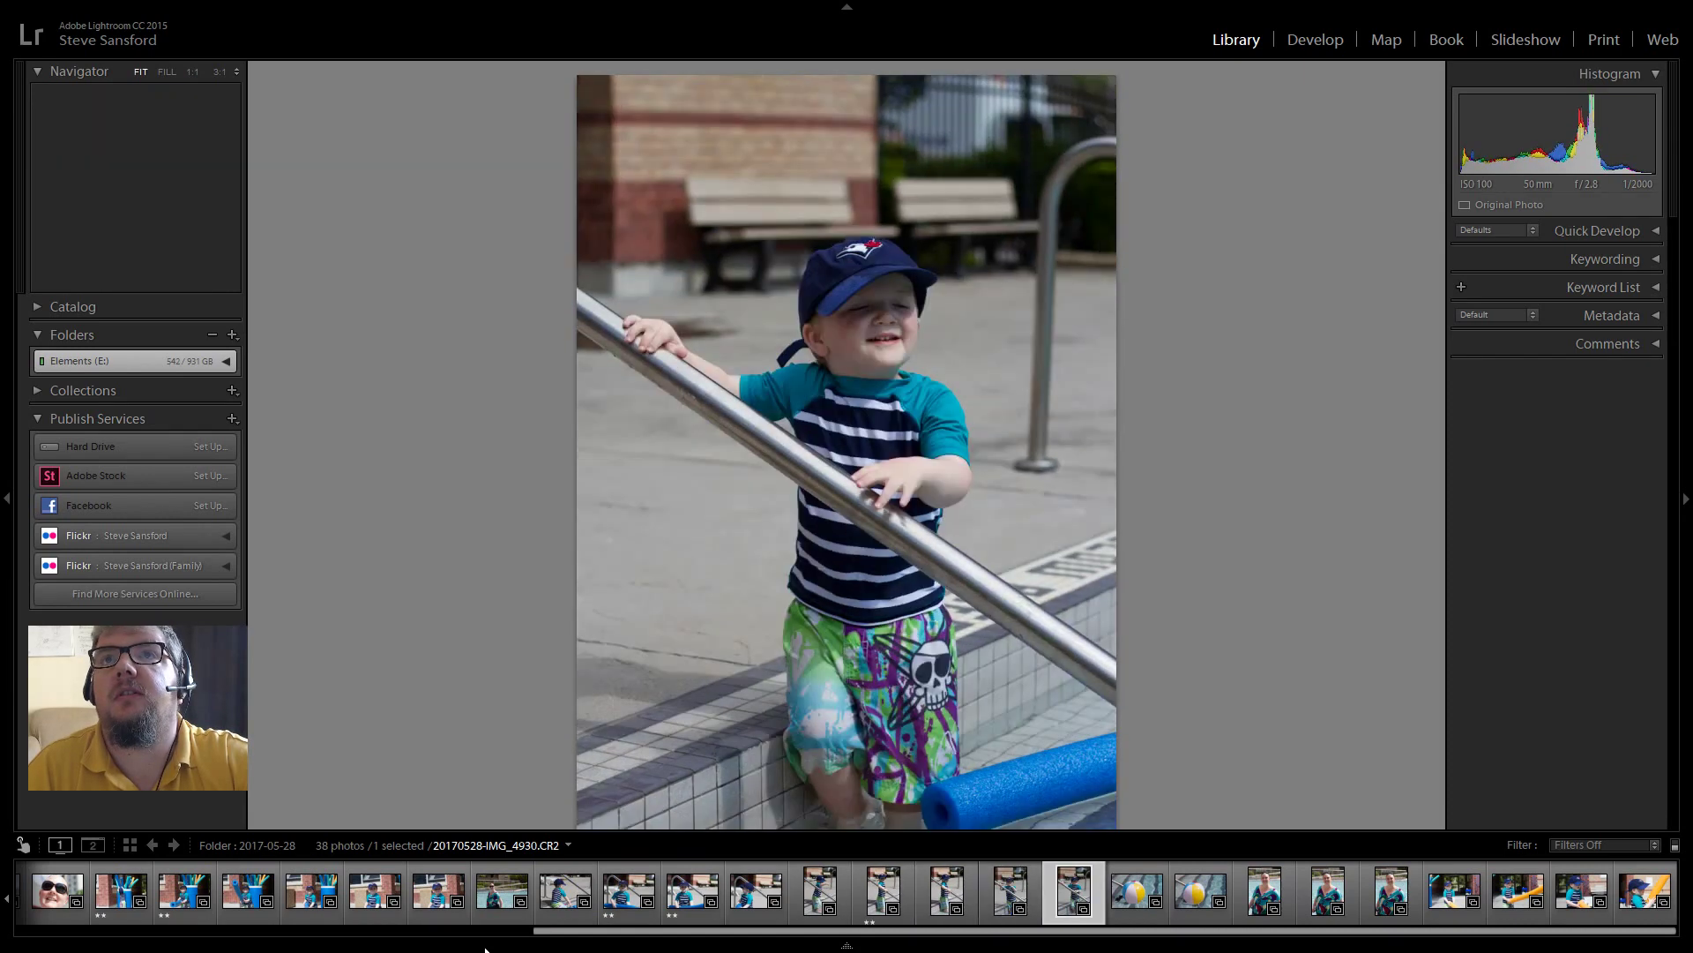
- Rate the second beach ball photo two stars
key("Right")
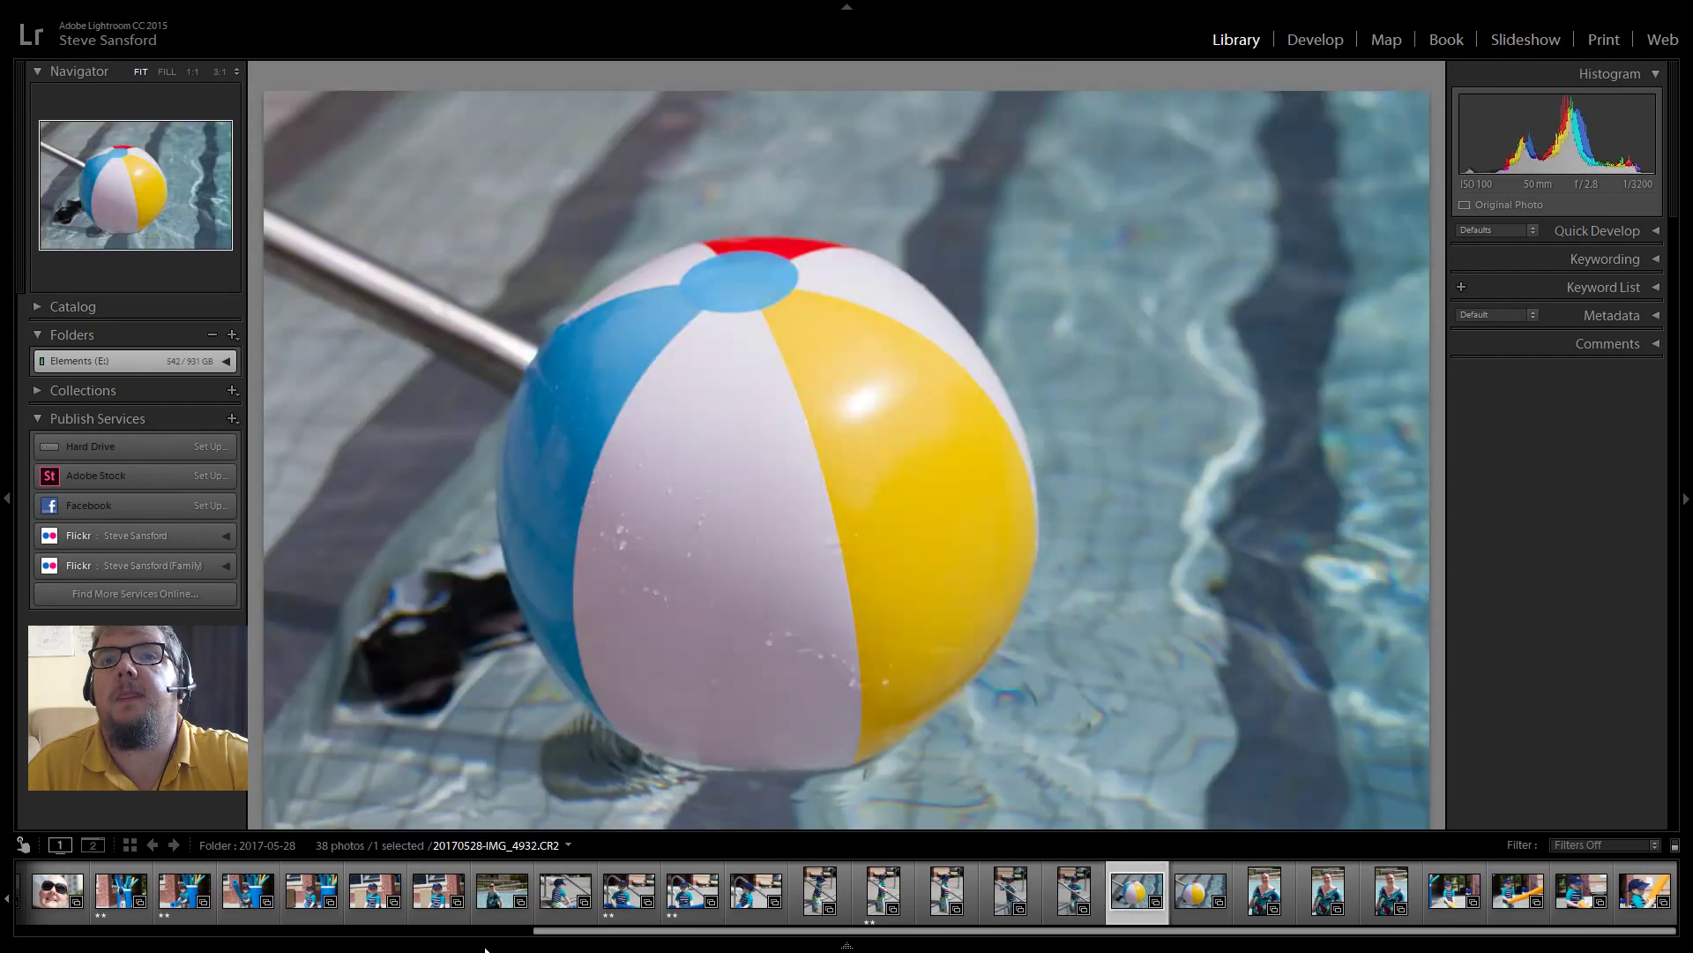
key("2")
key("Right")
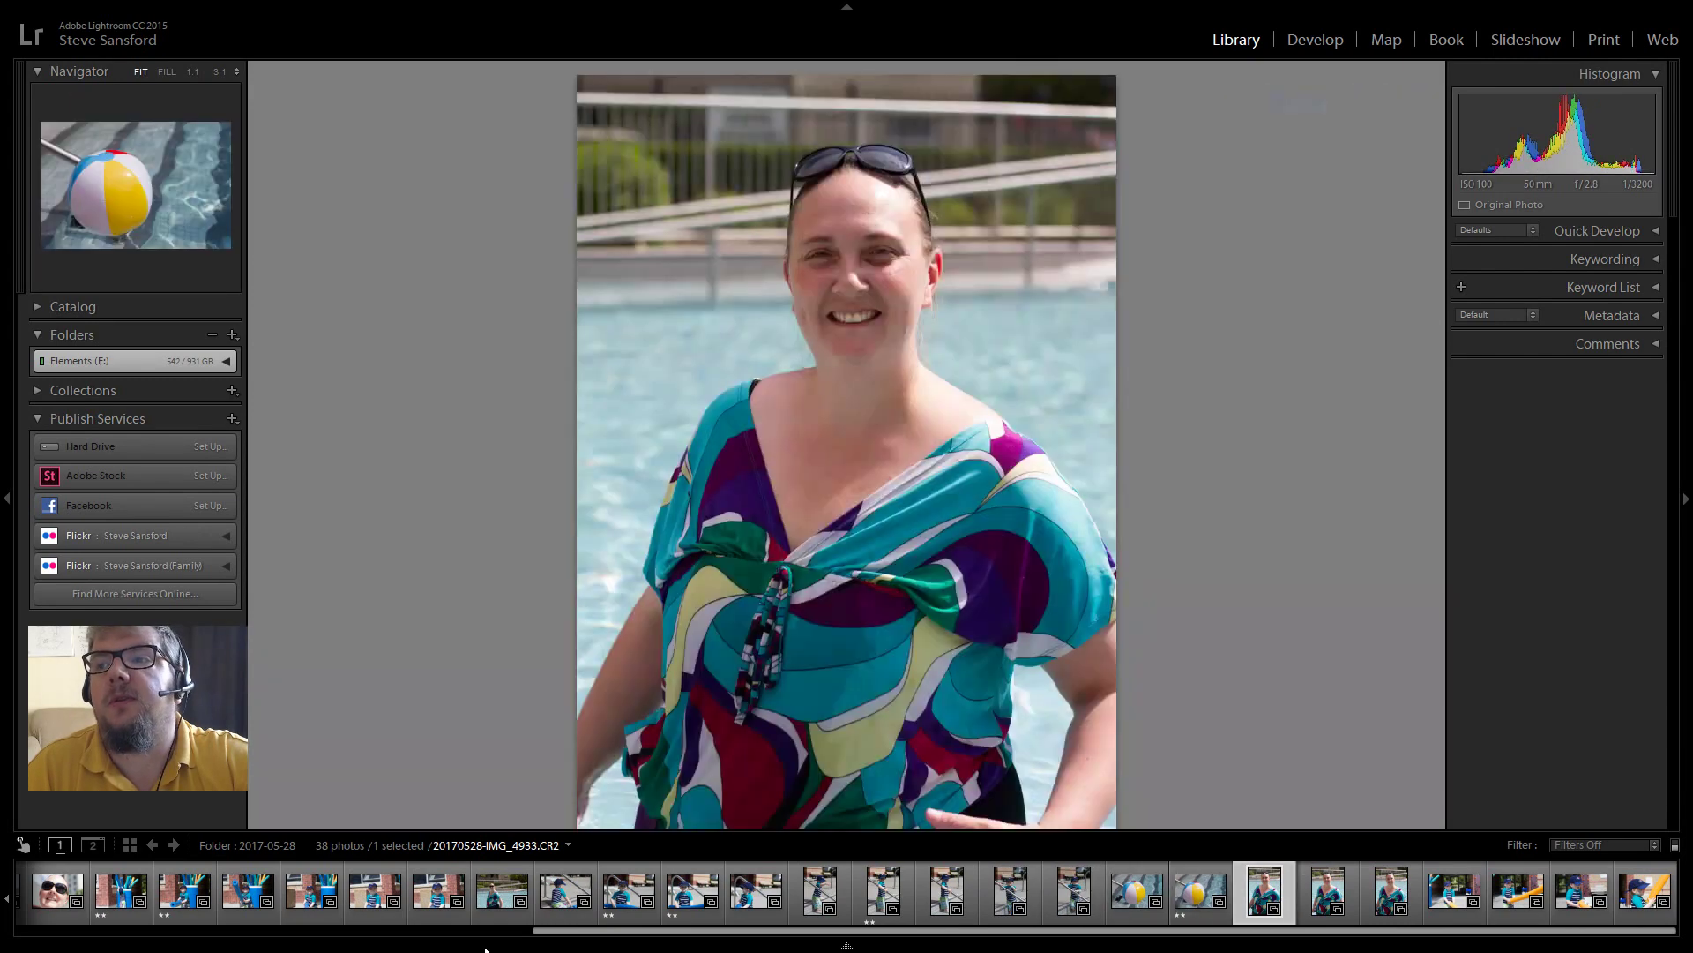
- Compare the three portraits of the woman by the pool and rate the first one, 20170528-IMG_4934, two stars
key("Right")
key("Right")
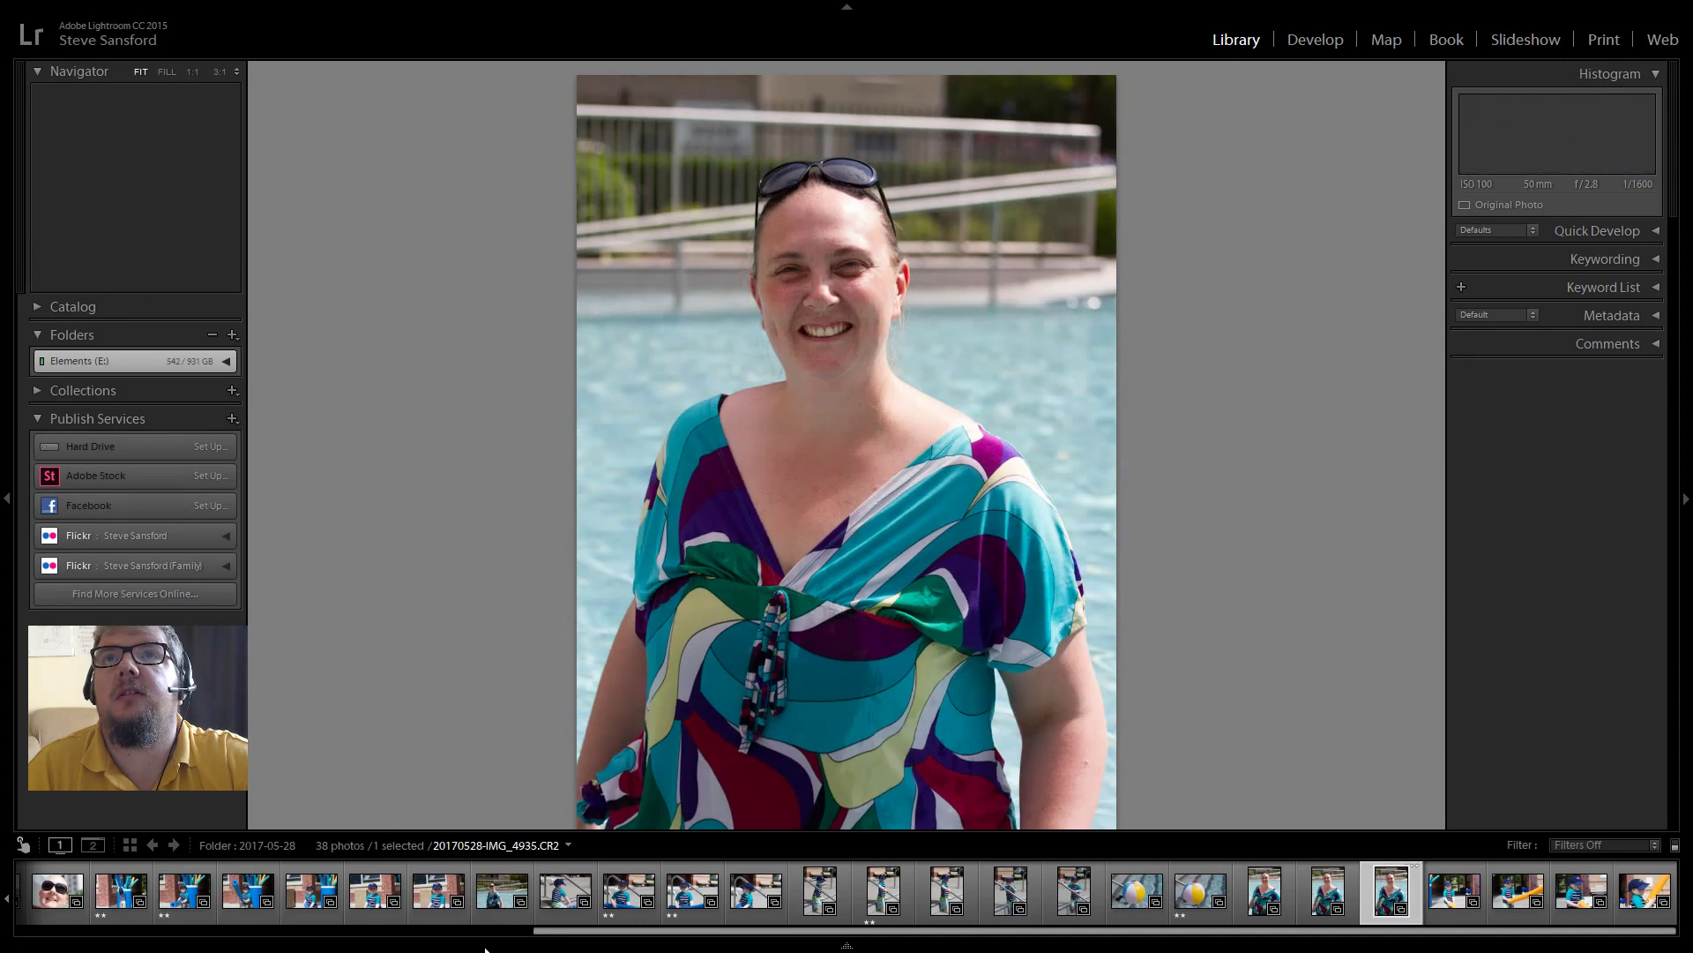
key("Left")
key("Left")
key("Right")
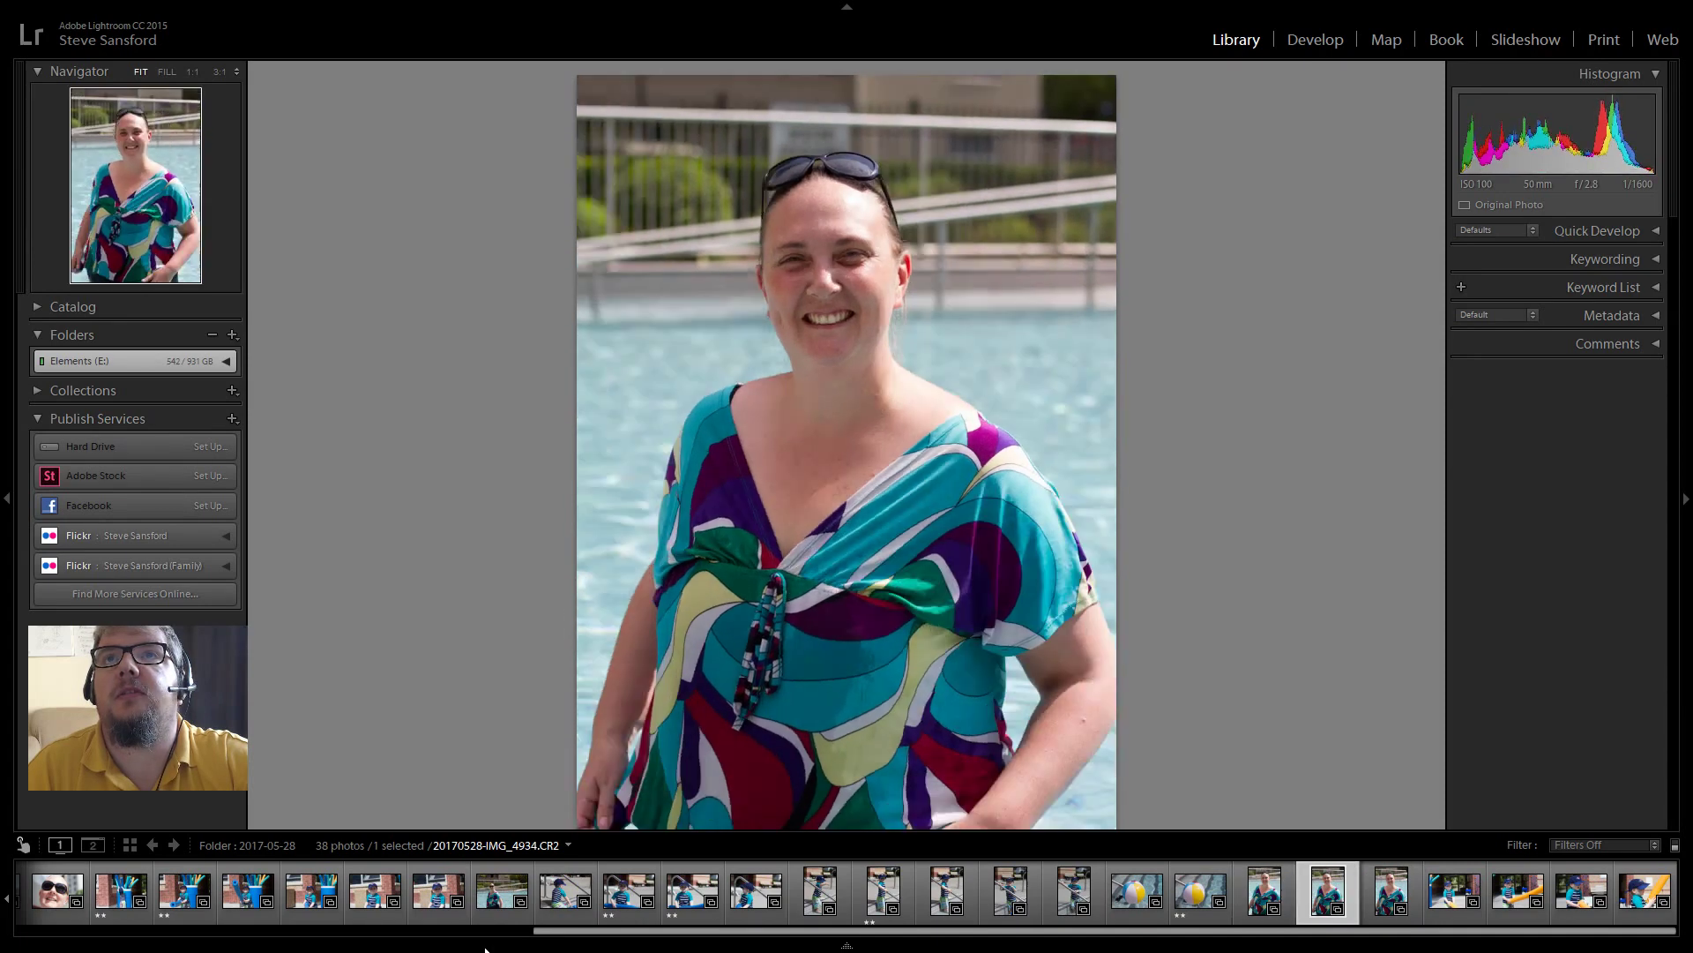
key("Left")
key("2")
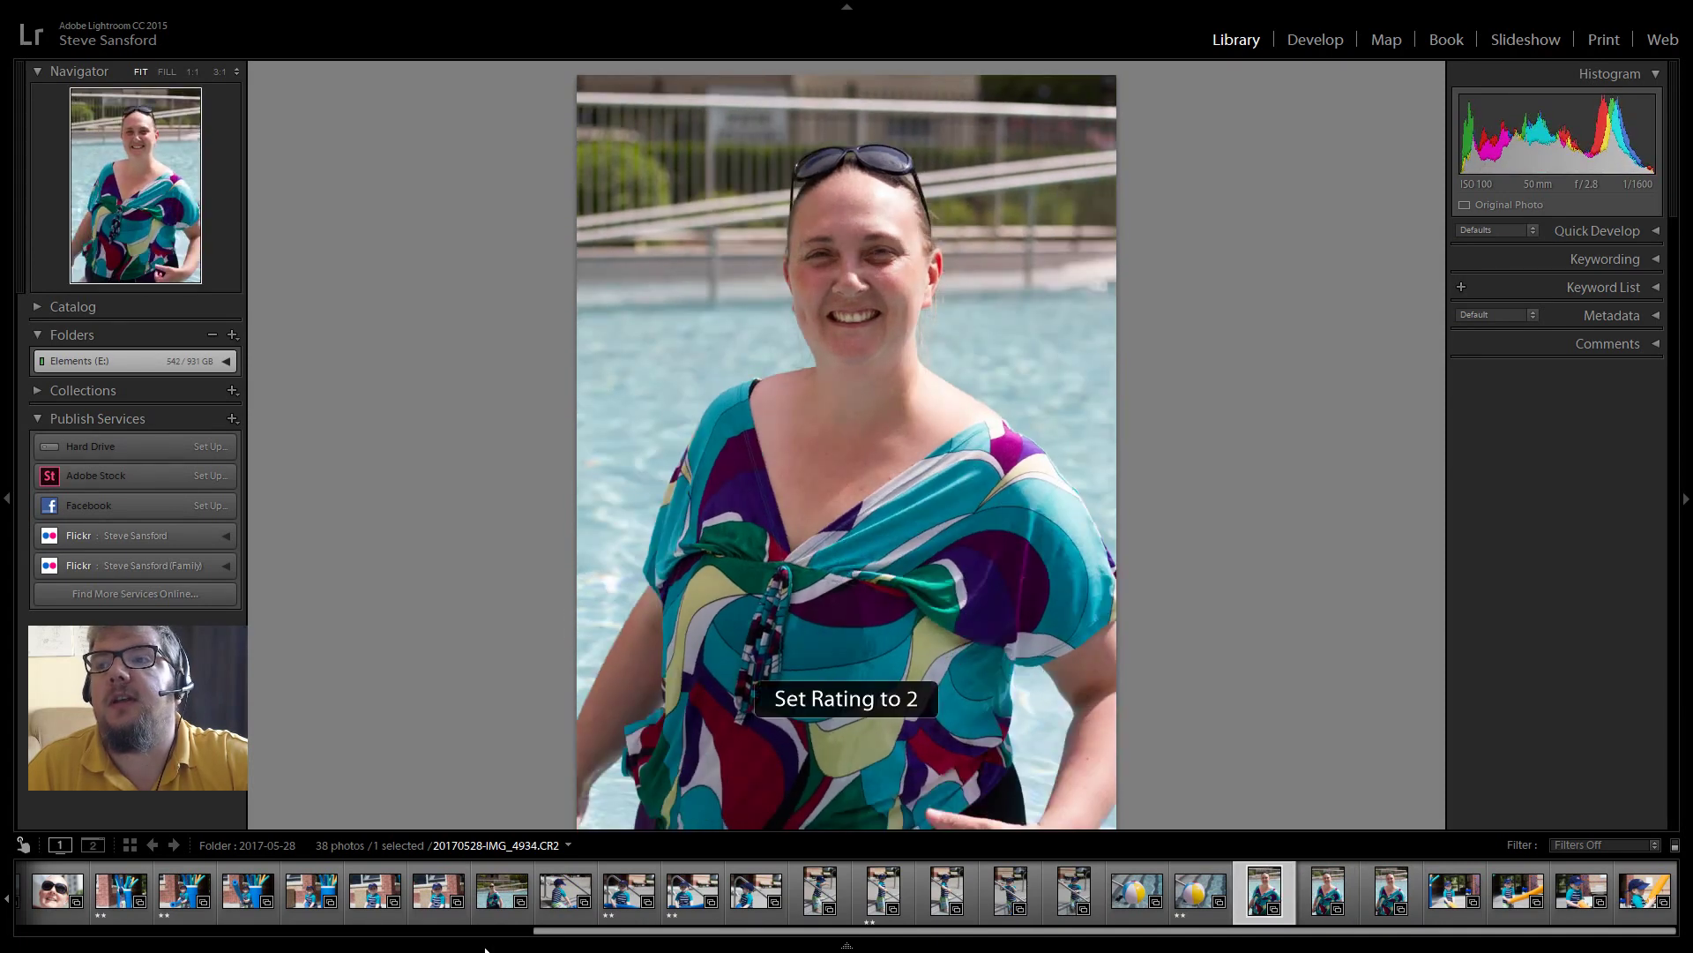
key("Right")
key("Right")
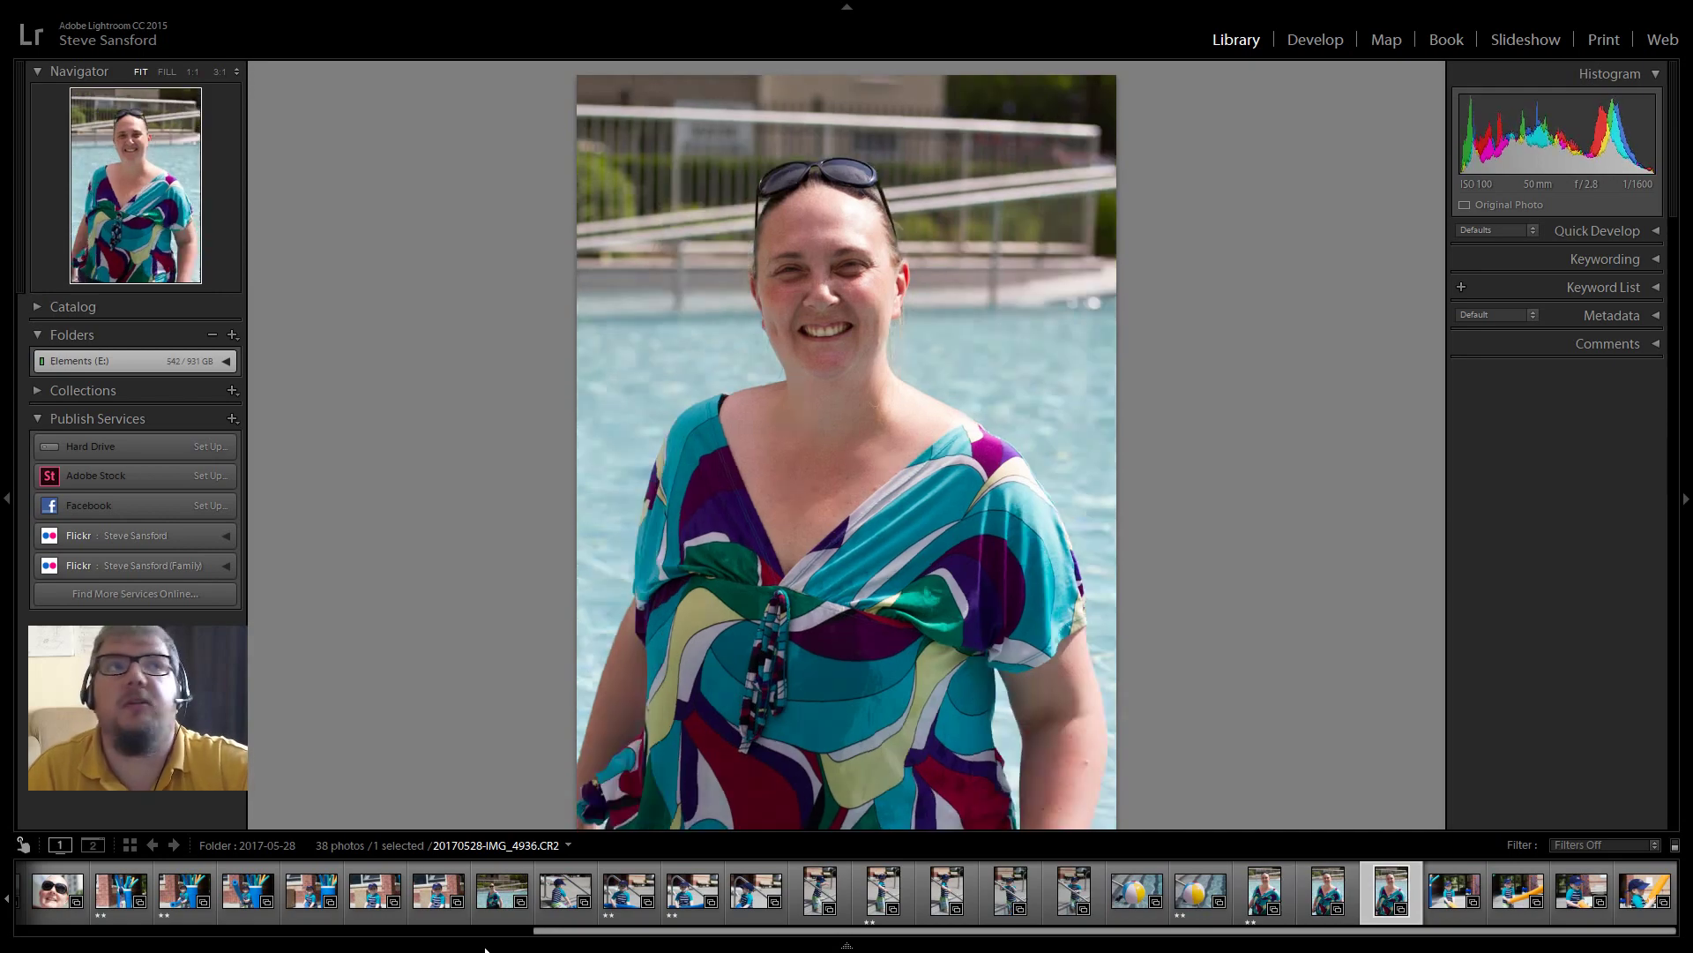
- Compare the orange pool noodle photos 20170528-IMG_4937 through IMG_4940, and rate IMG_4939 and IMG_4940 two stars each
key("Right")
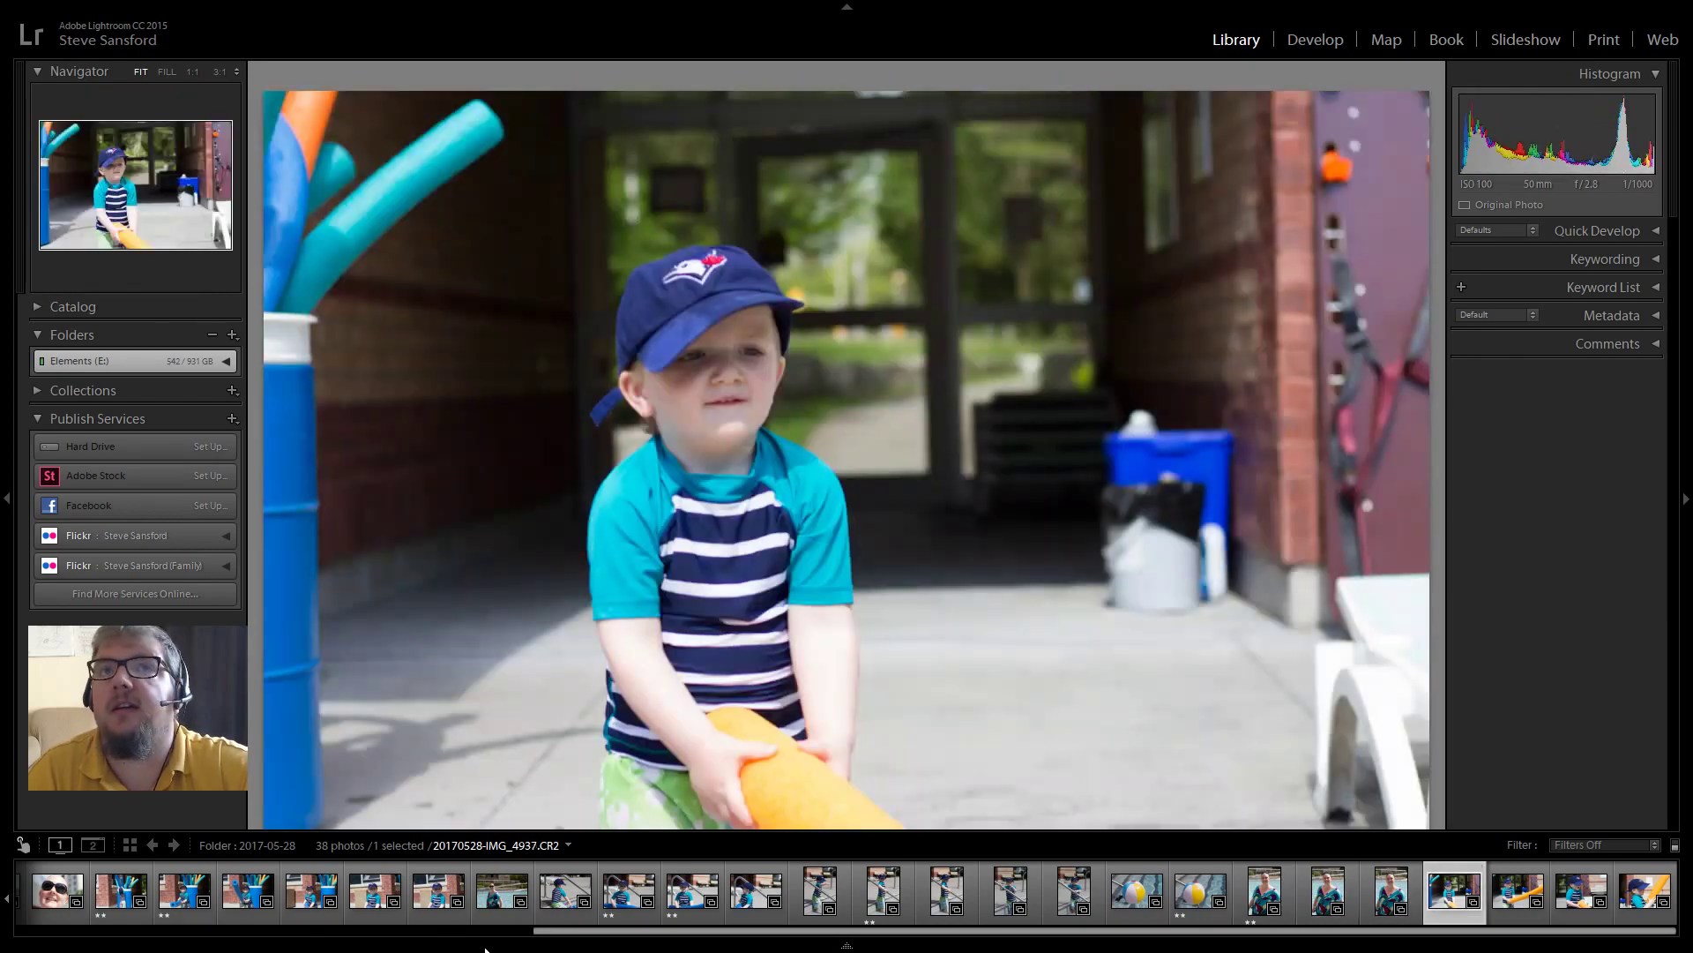
key("Right")
key("Left")
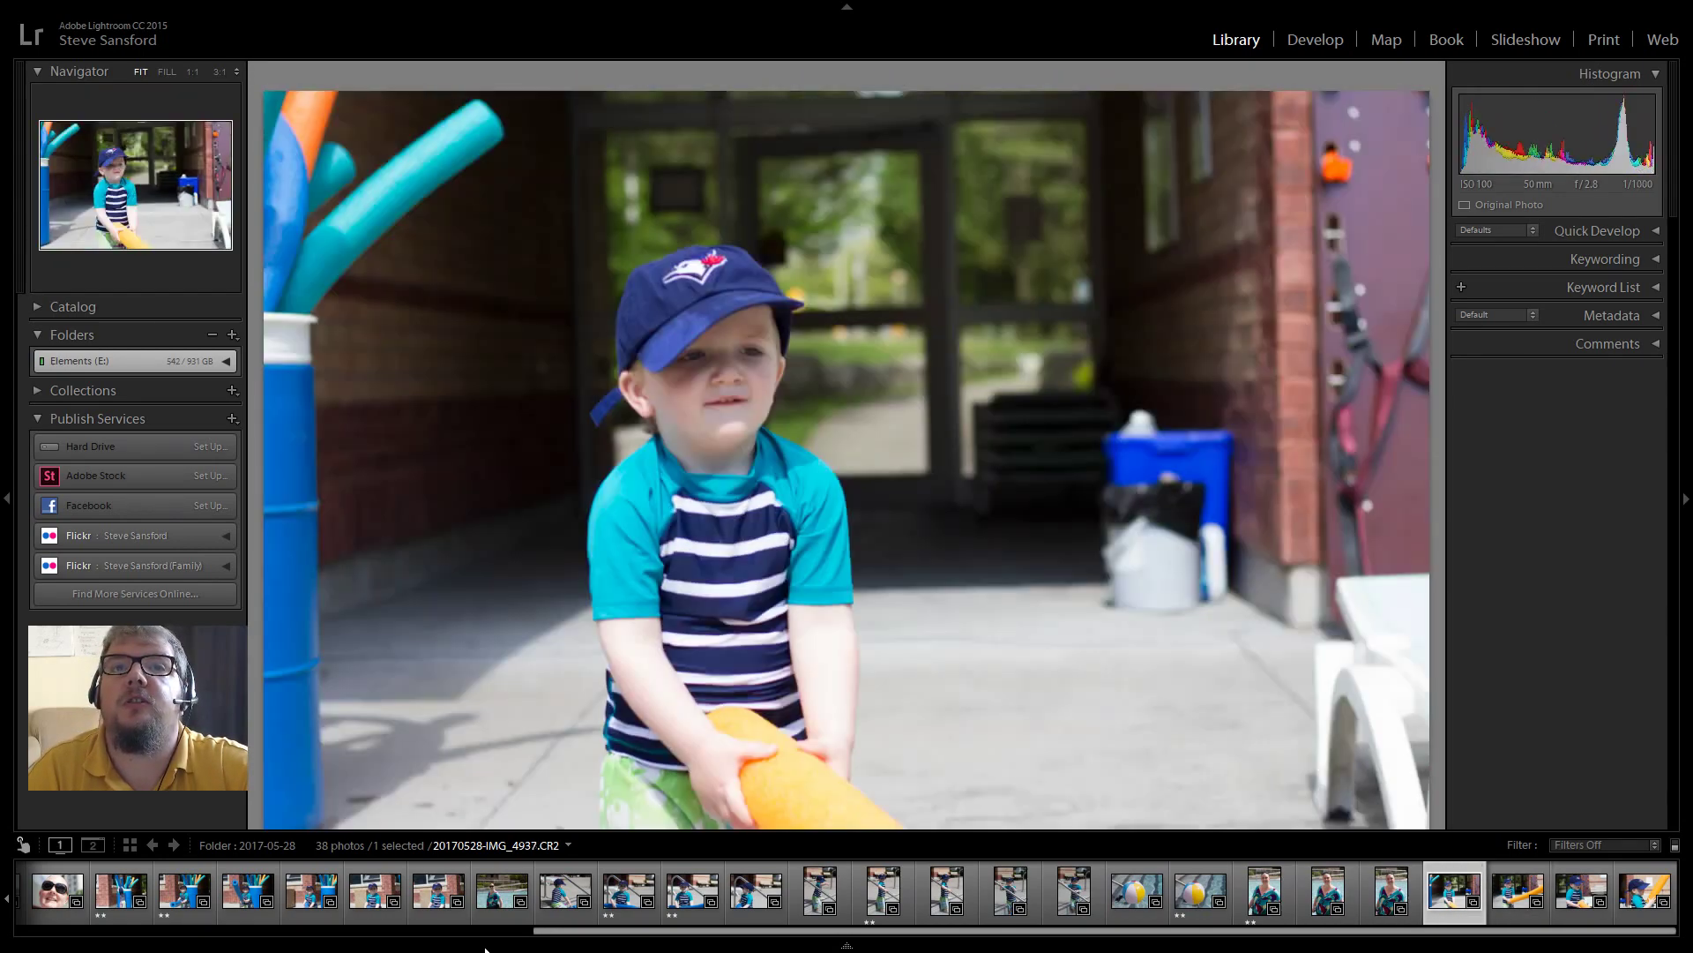
key("Right")
key("Right")
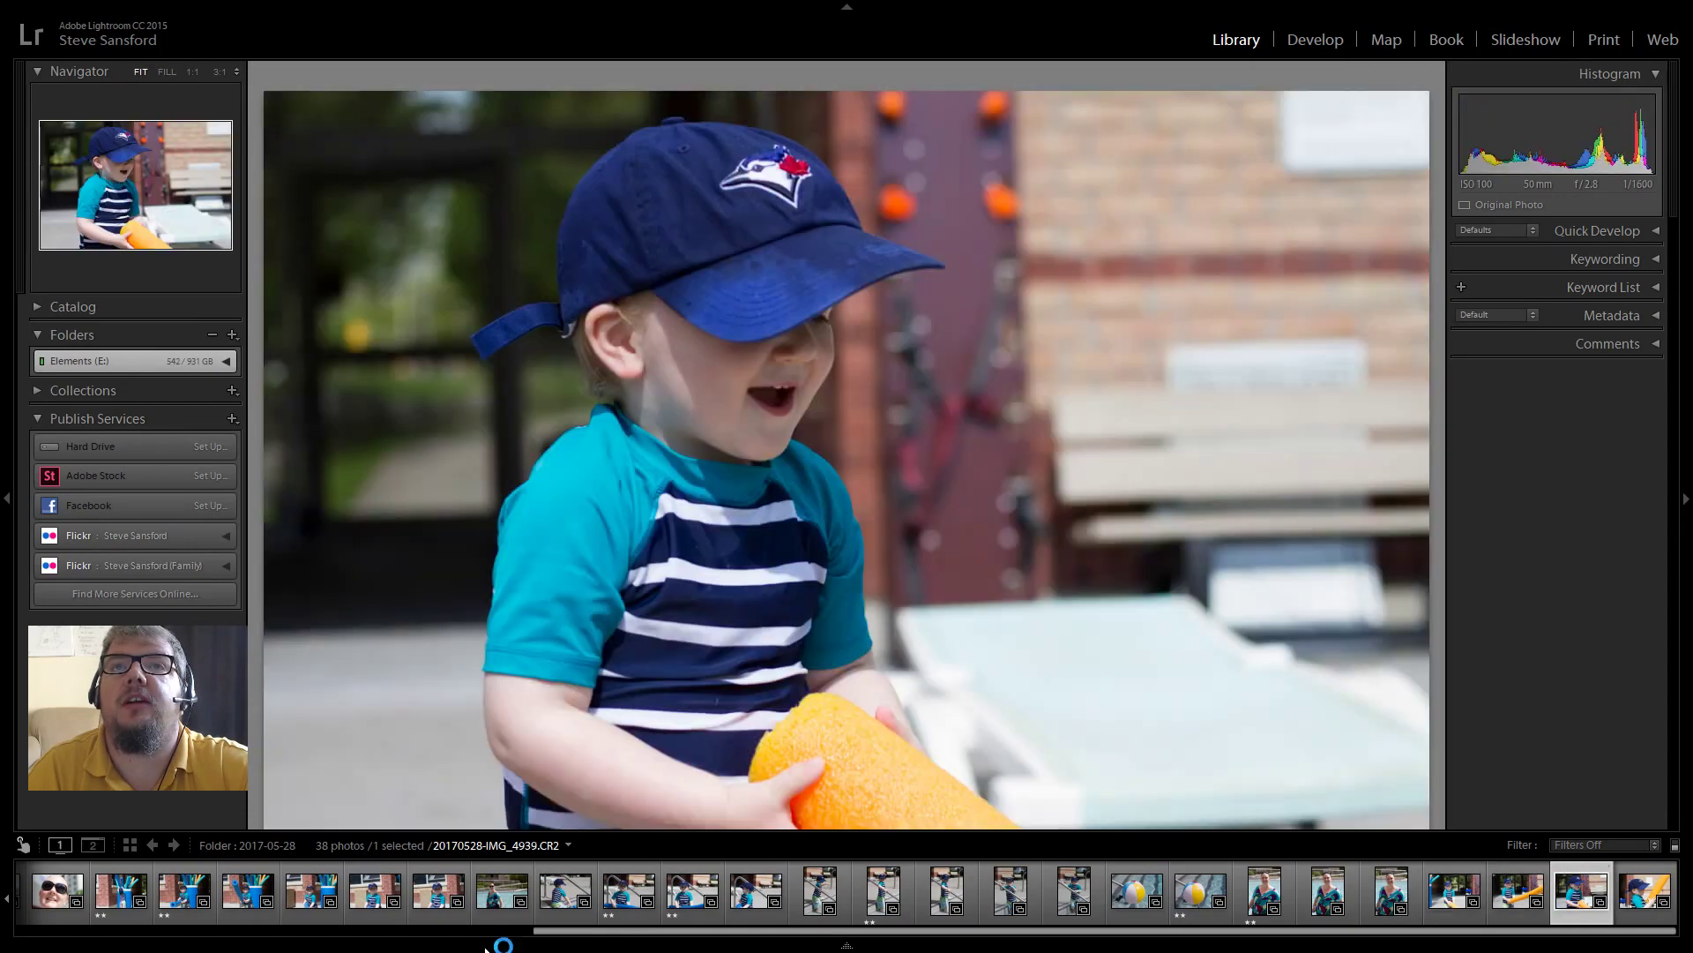
key("Right")
key("Left")
key("Right")
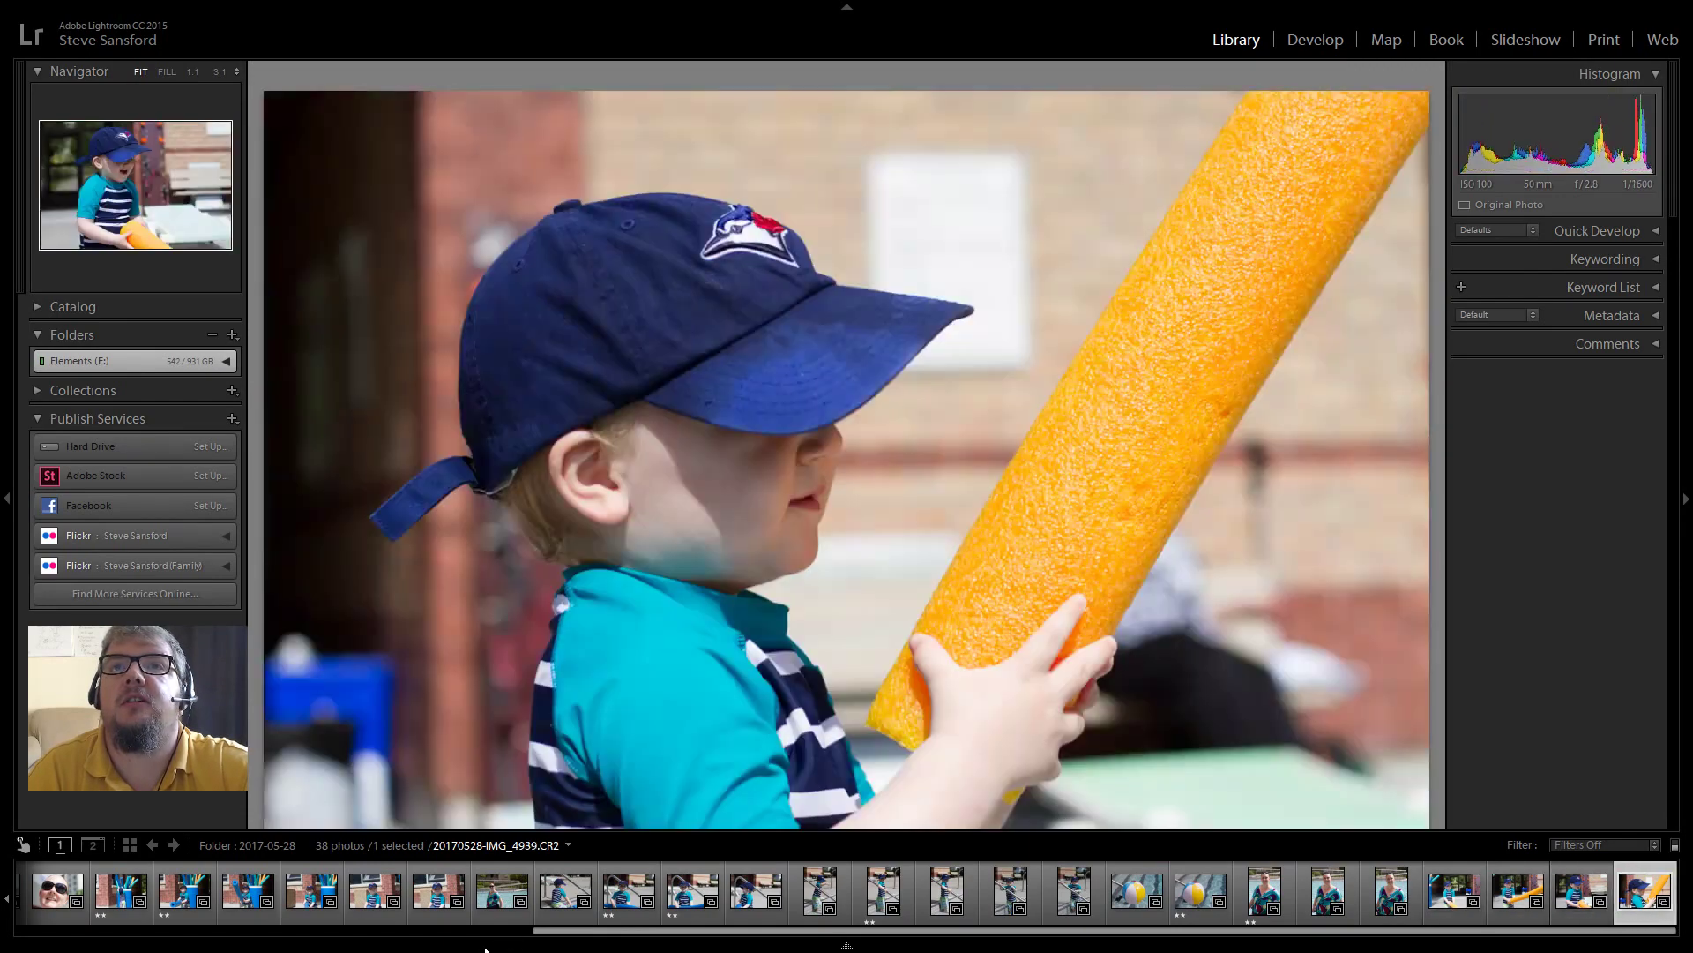
key("Left")
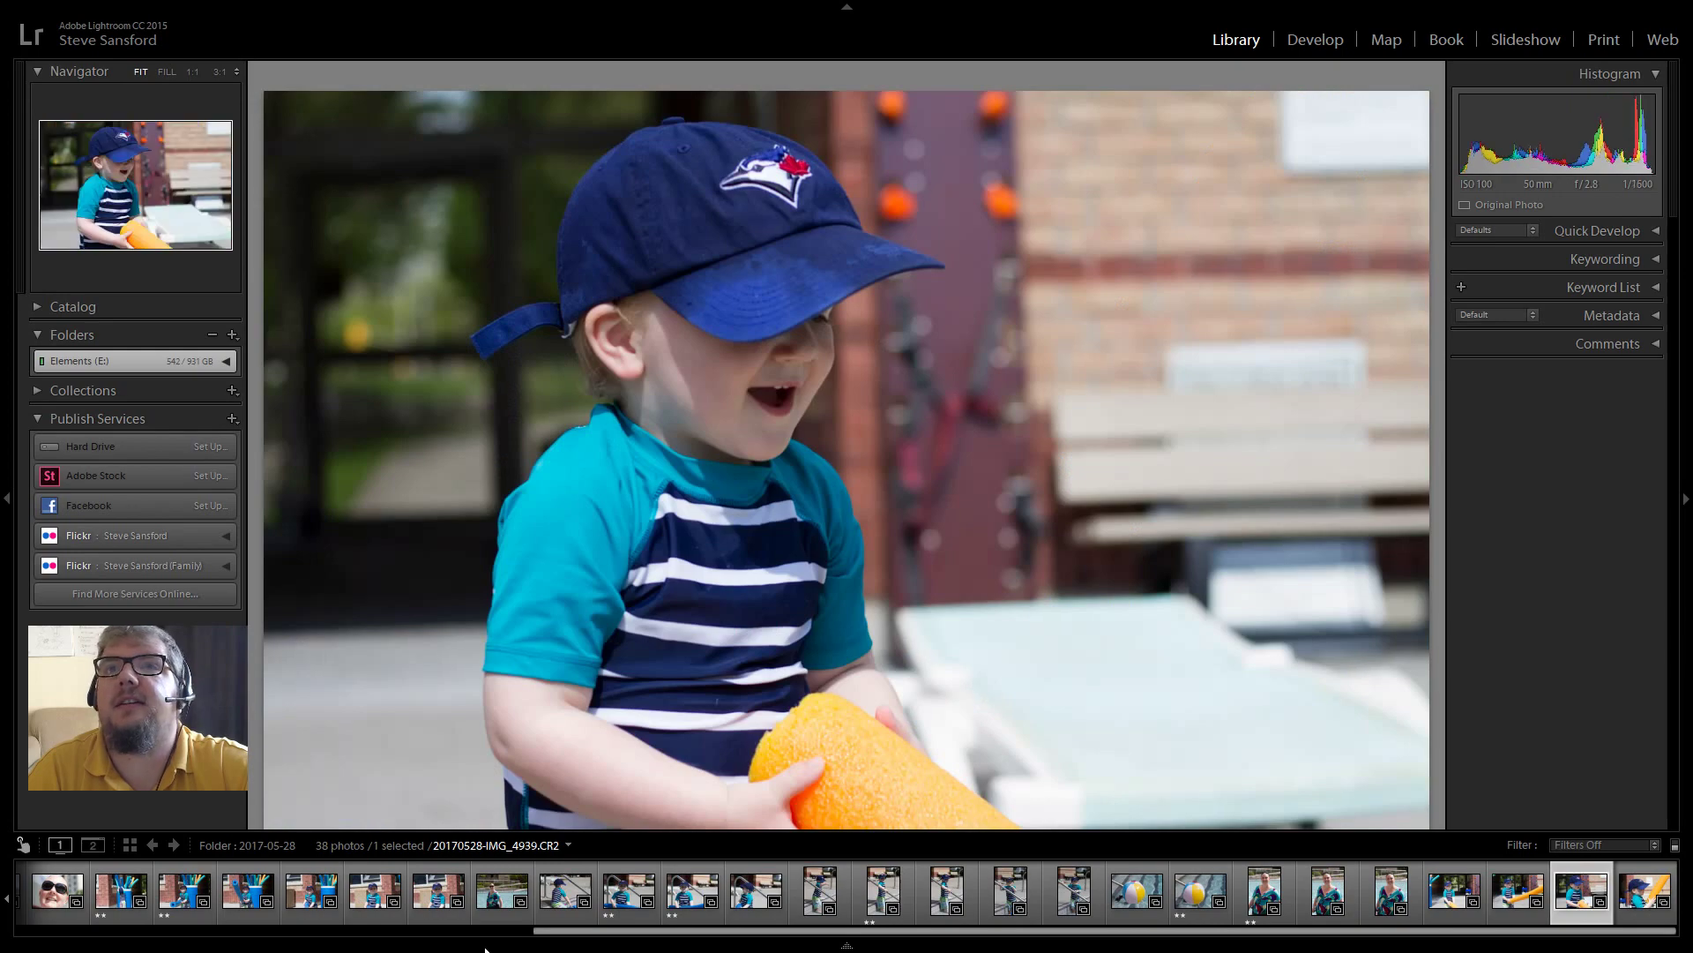
key("Right")
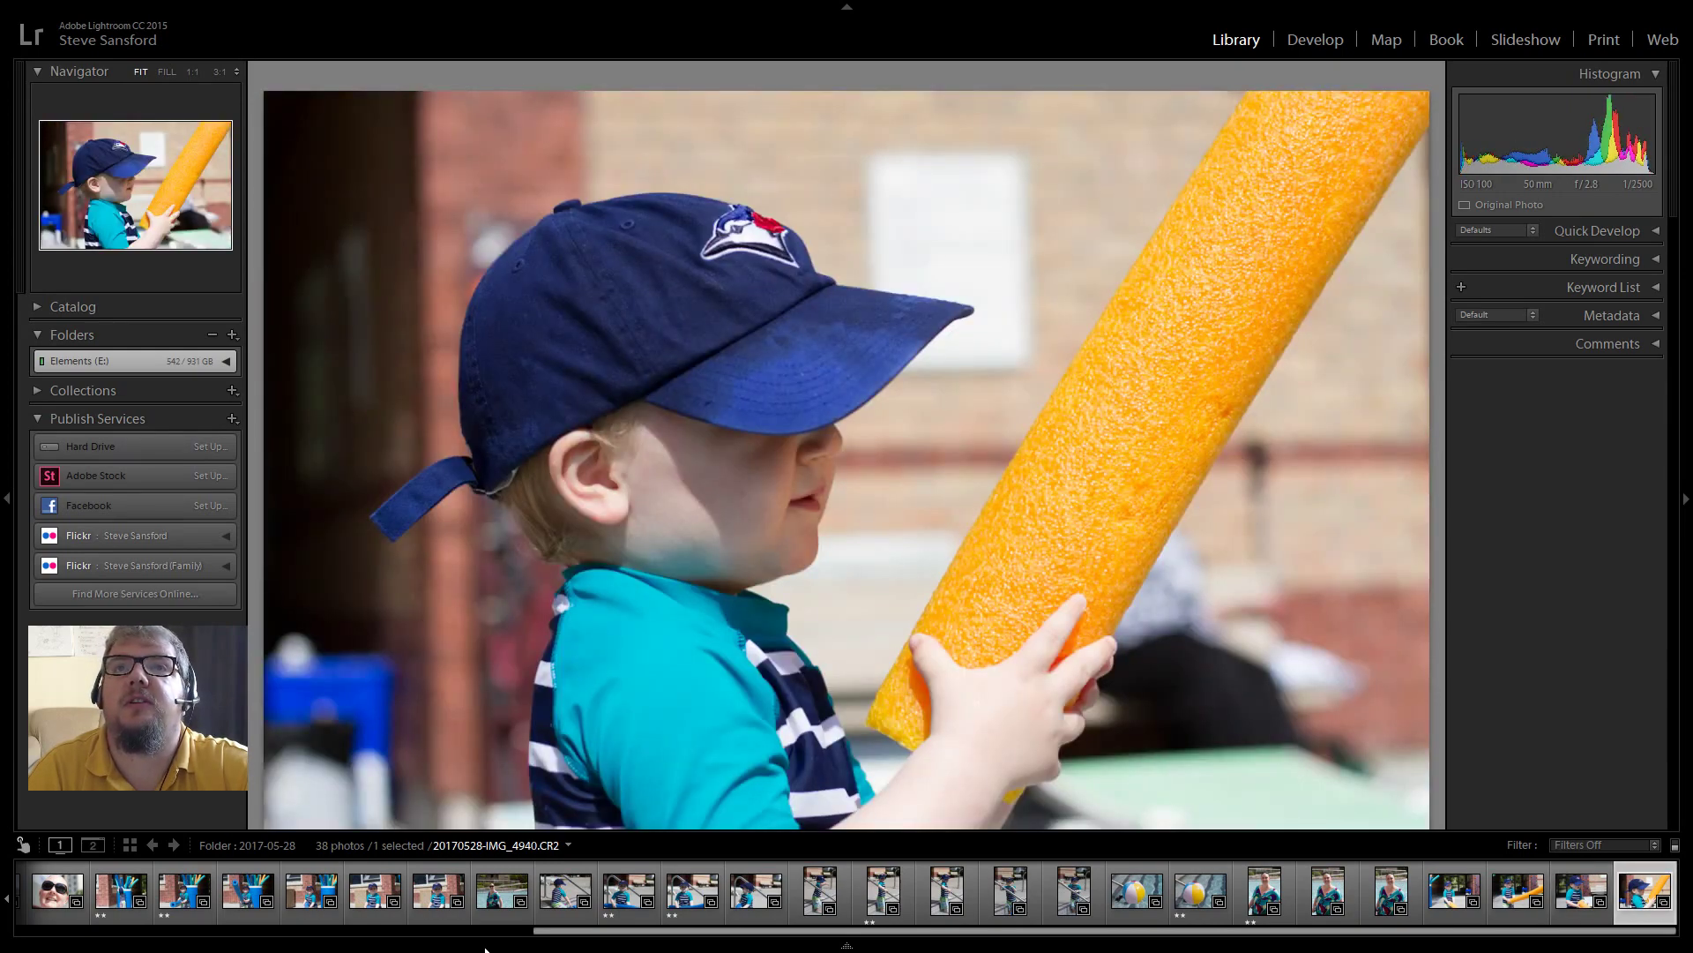
key("Left")
key("2")
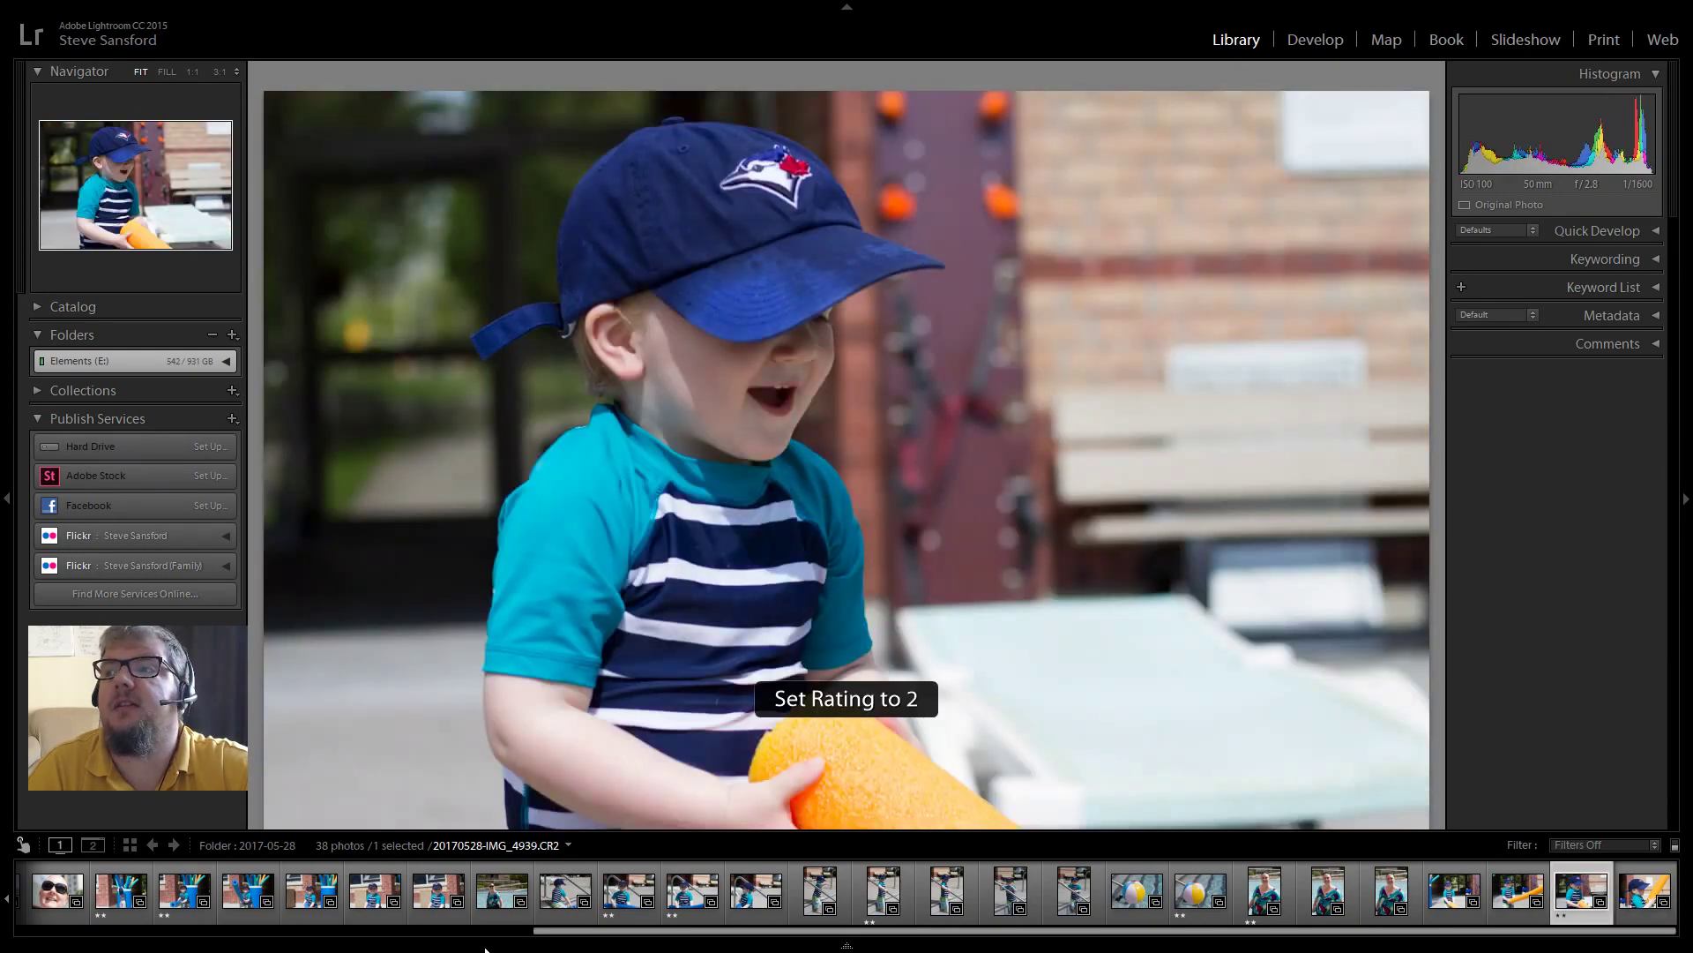
key("Right")
key("2")
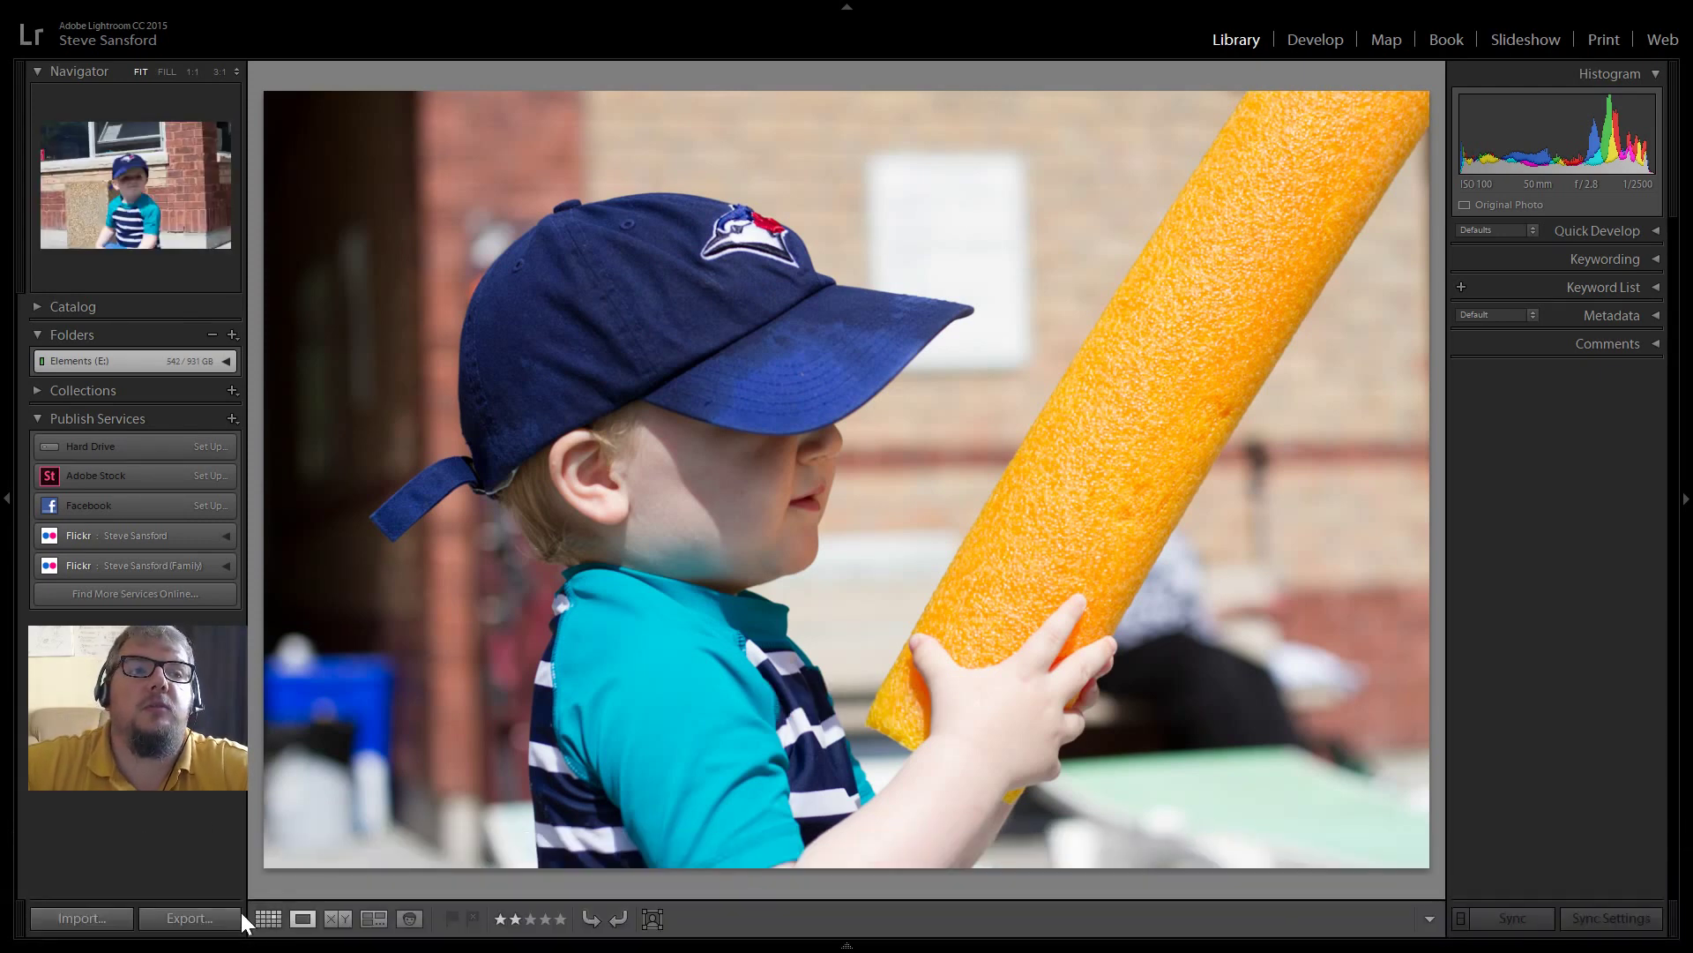
- Show all the folder's photos as a grid and enlarge the thumbnails slightly
left_click(268, 918)
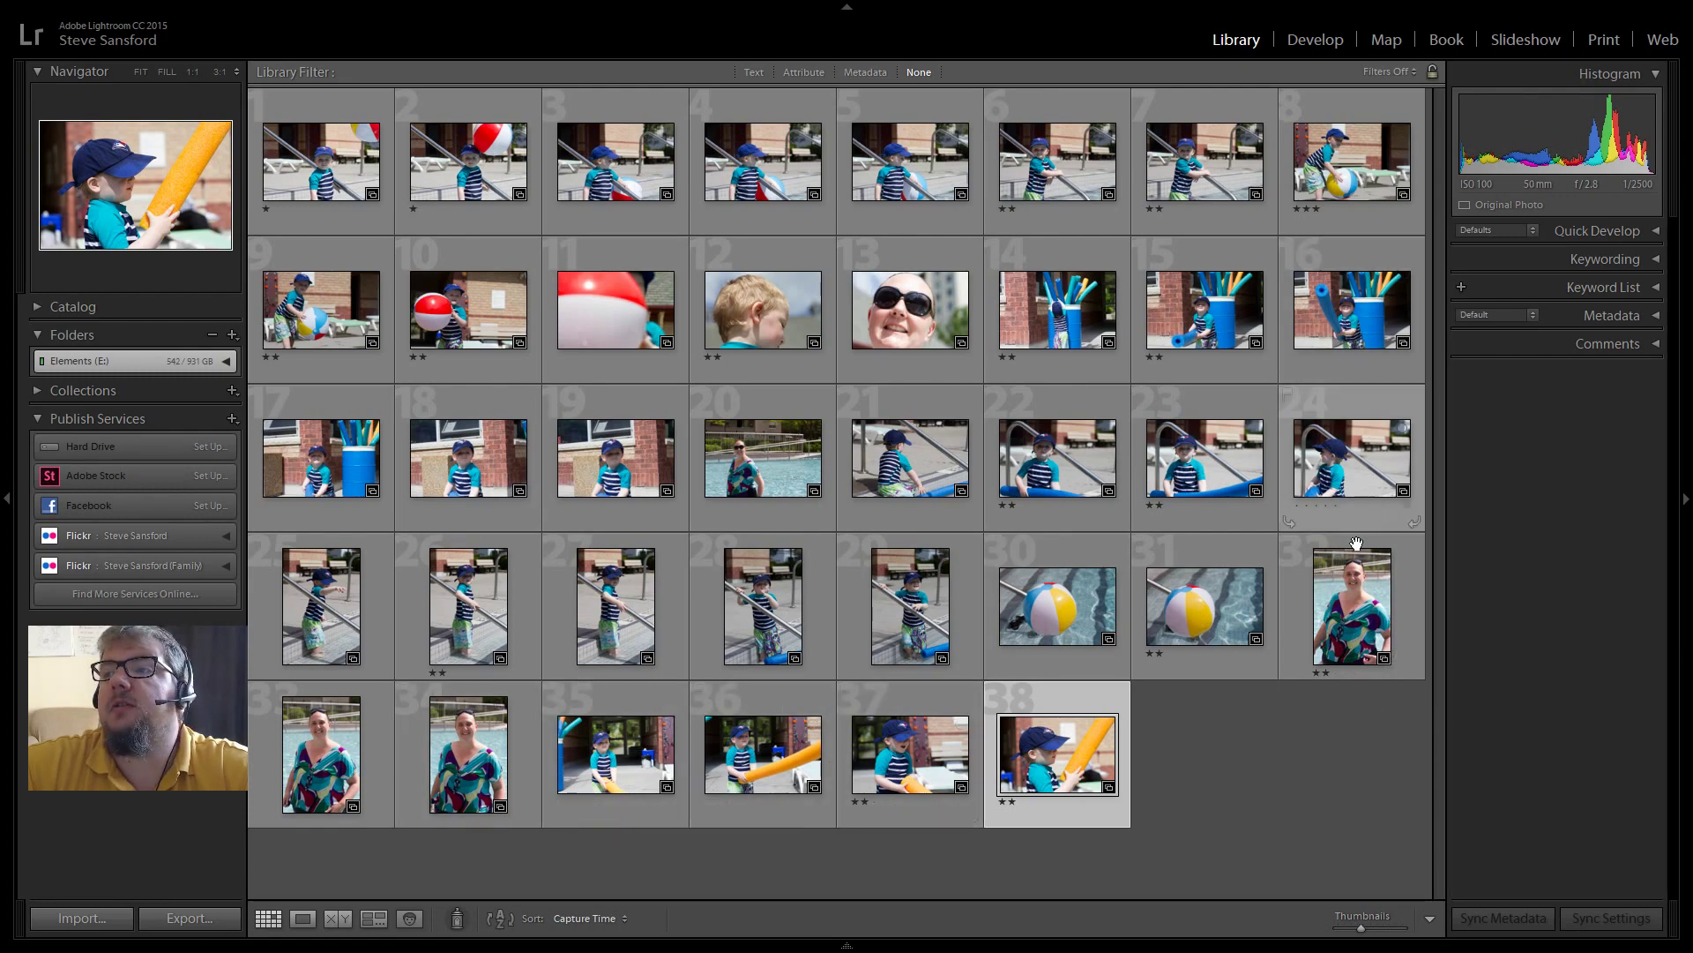
left_click_drag(1362, 929, 1367, 929)
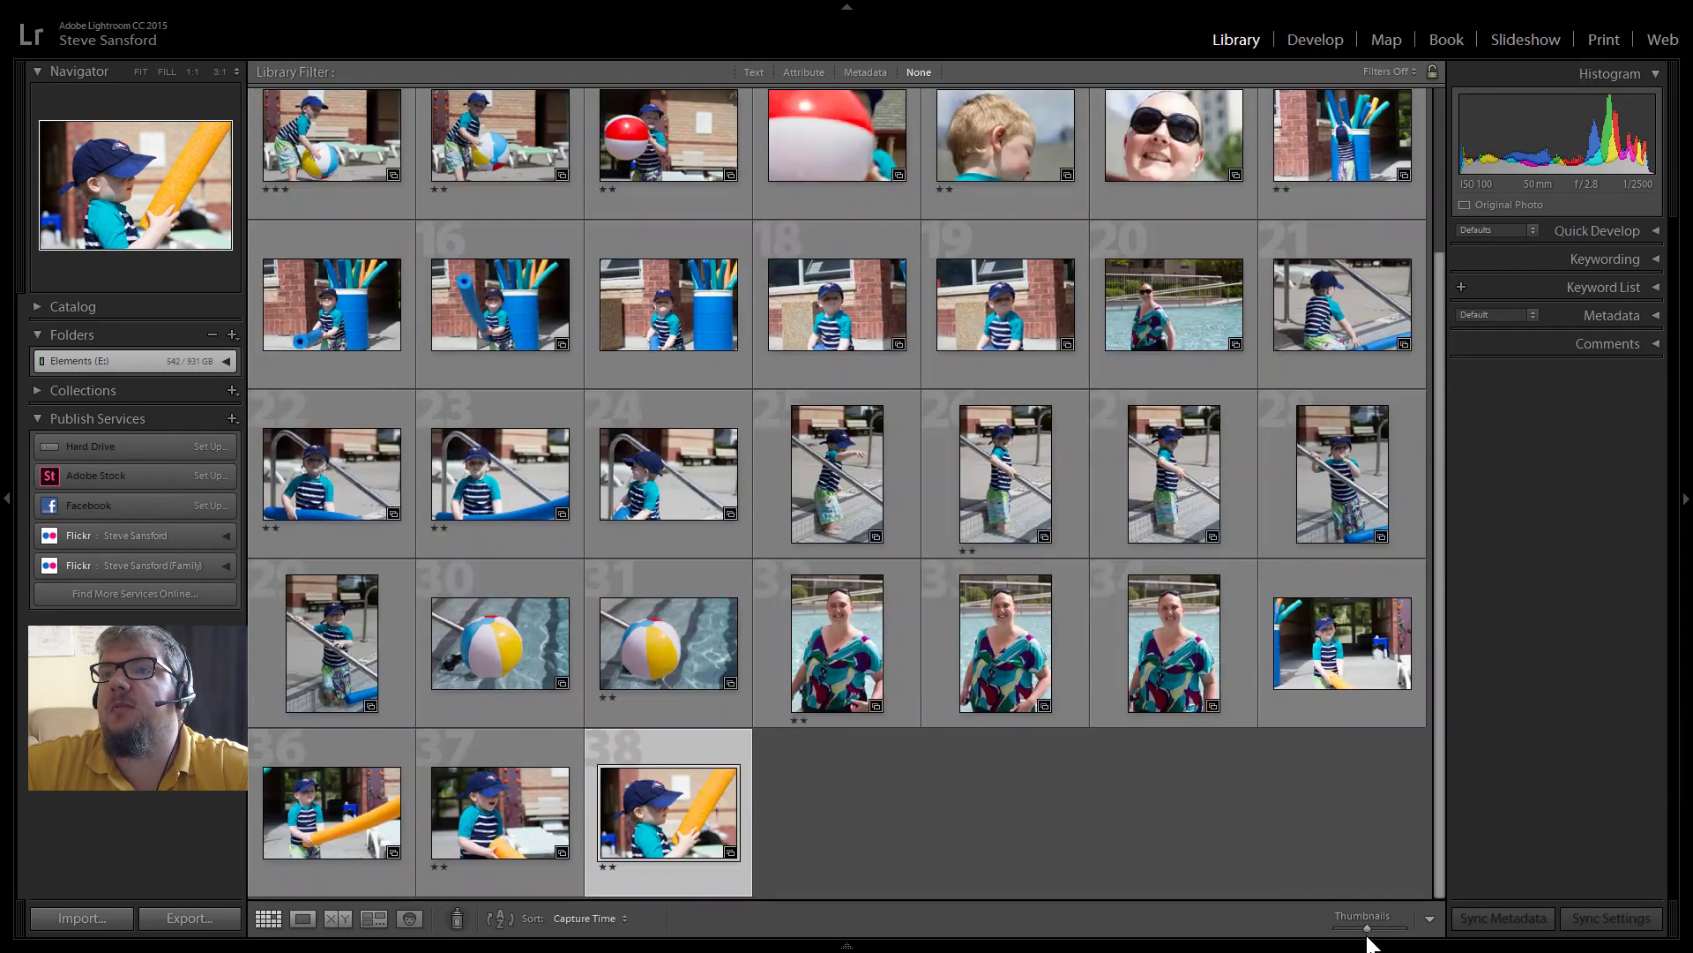
- Bring up the filmstrip in the Develop module and return to the Library grid
left_click(1311, 46)
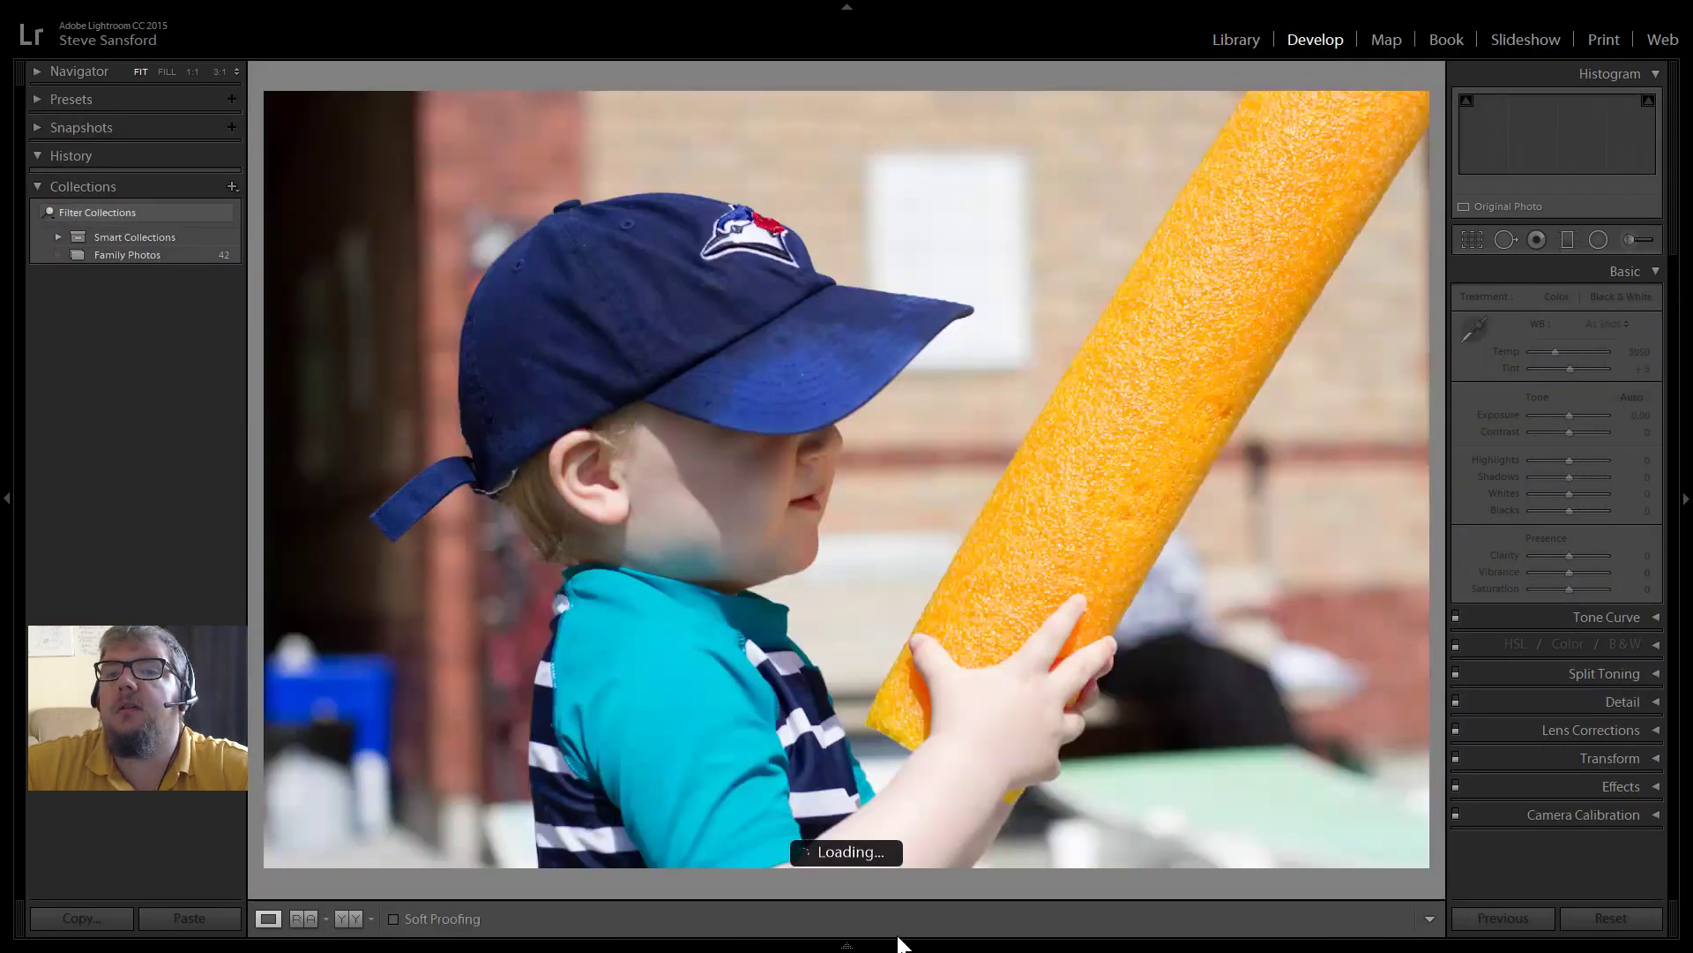
mouse_move(889, 948)
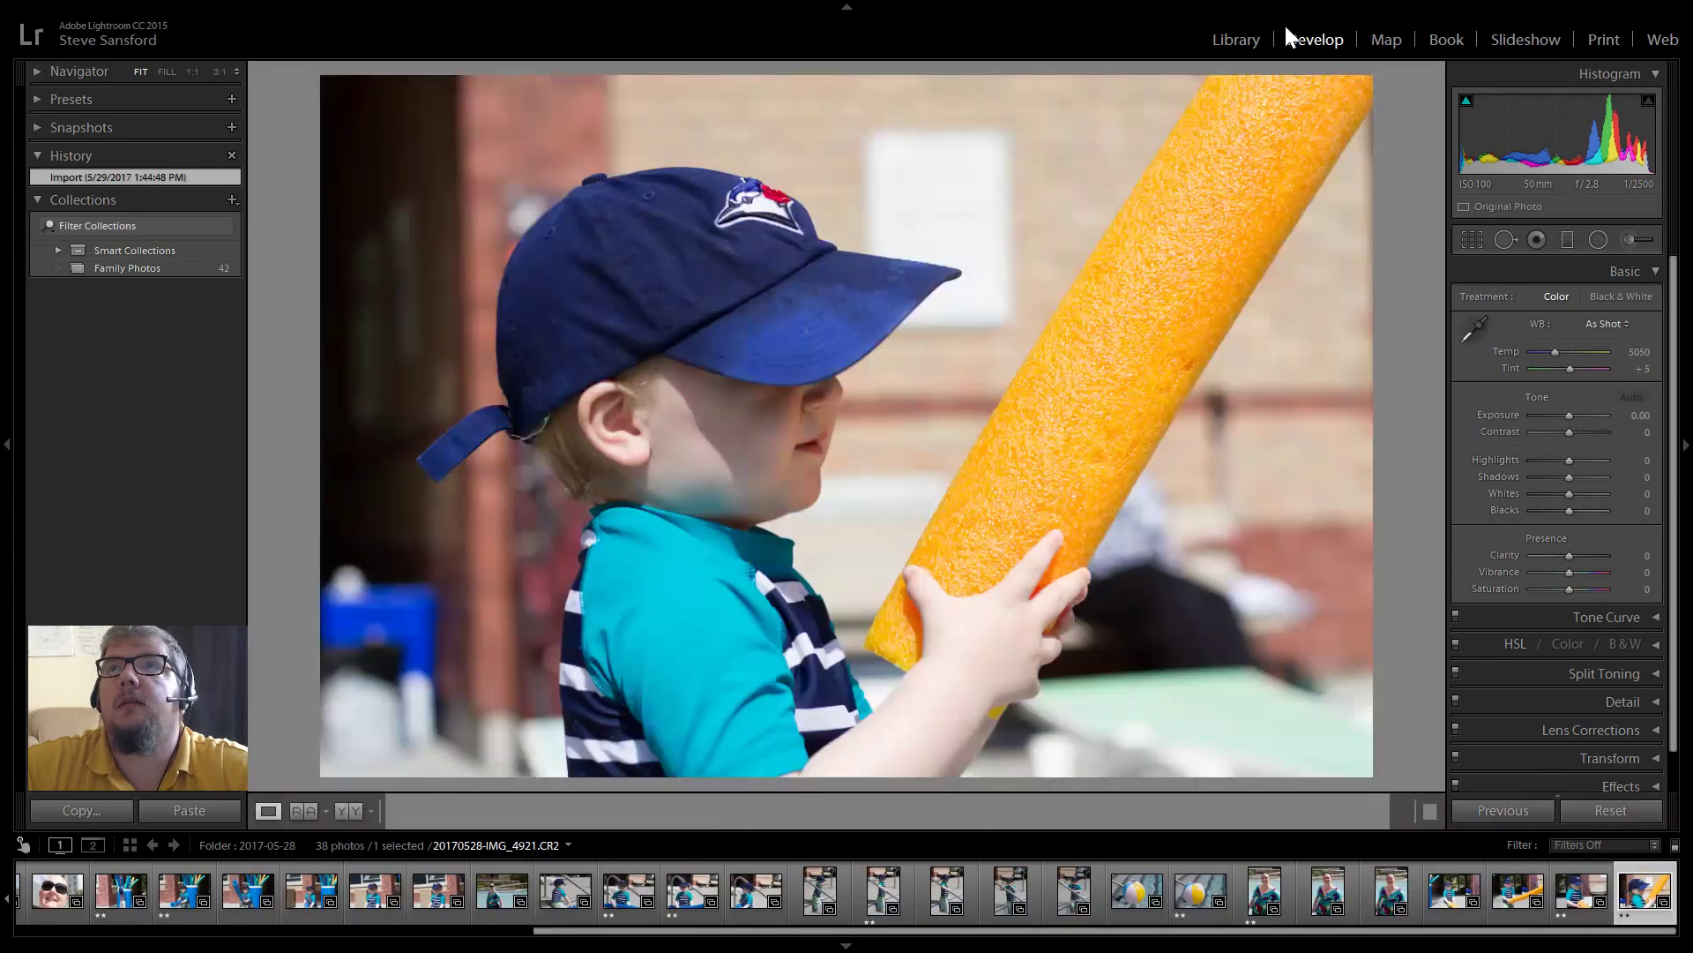
left_click(1237, 41)
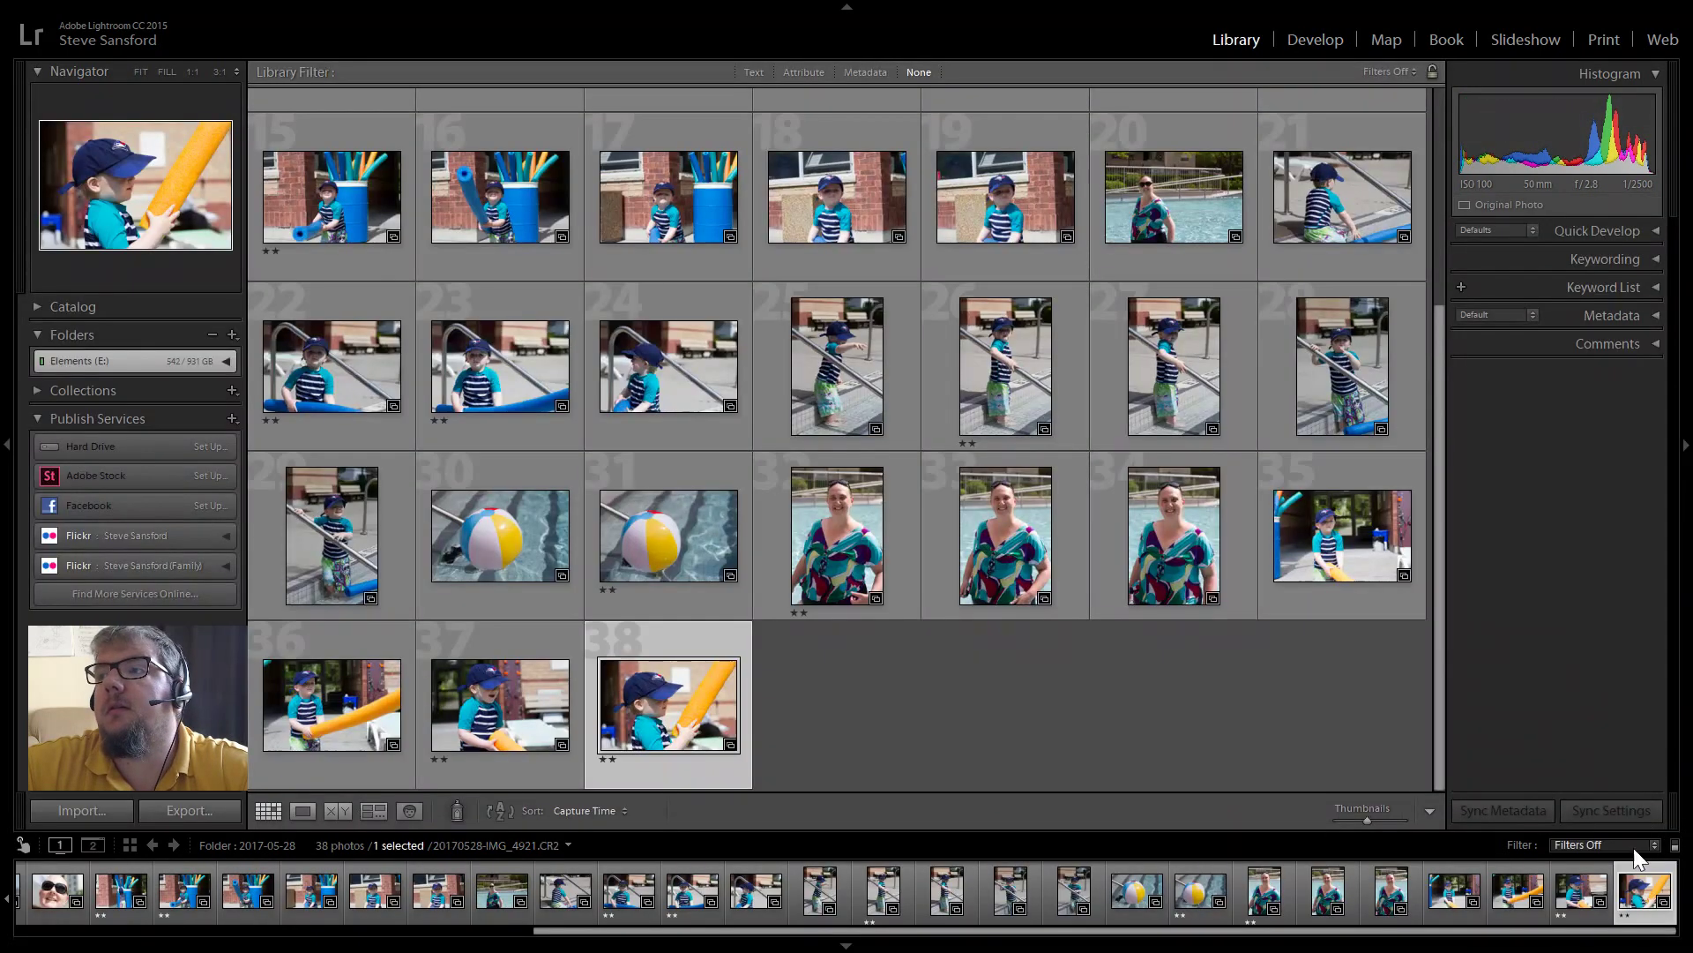
- Filter the folder with the Rated preset and restrict it to photos whose rating is equal to two stars
left_click(1654, 845)
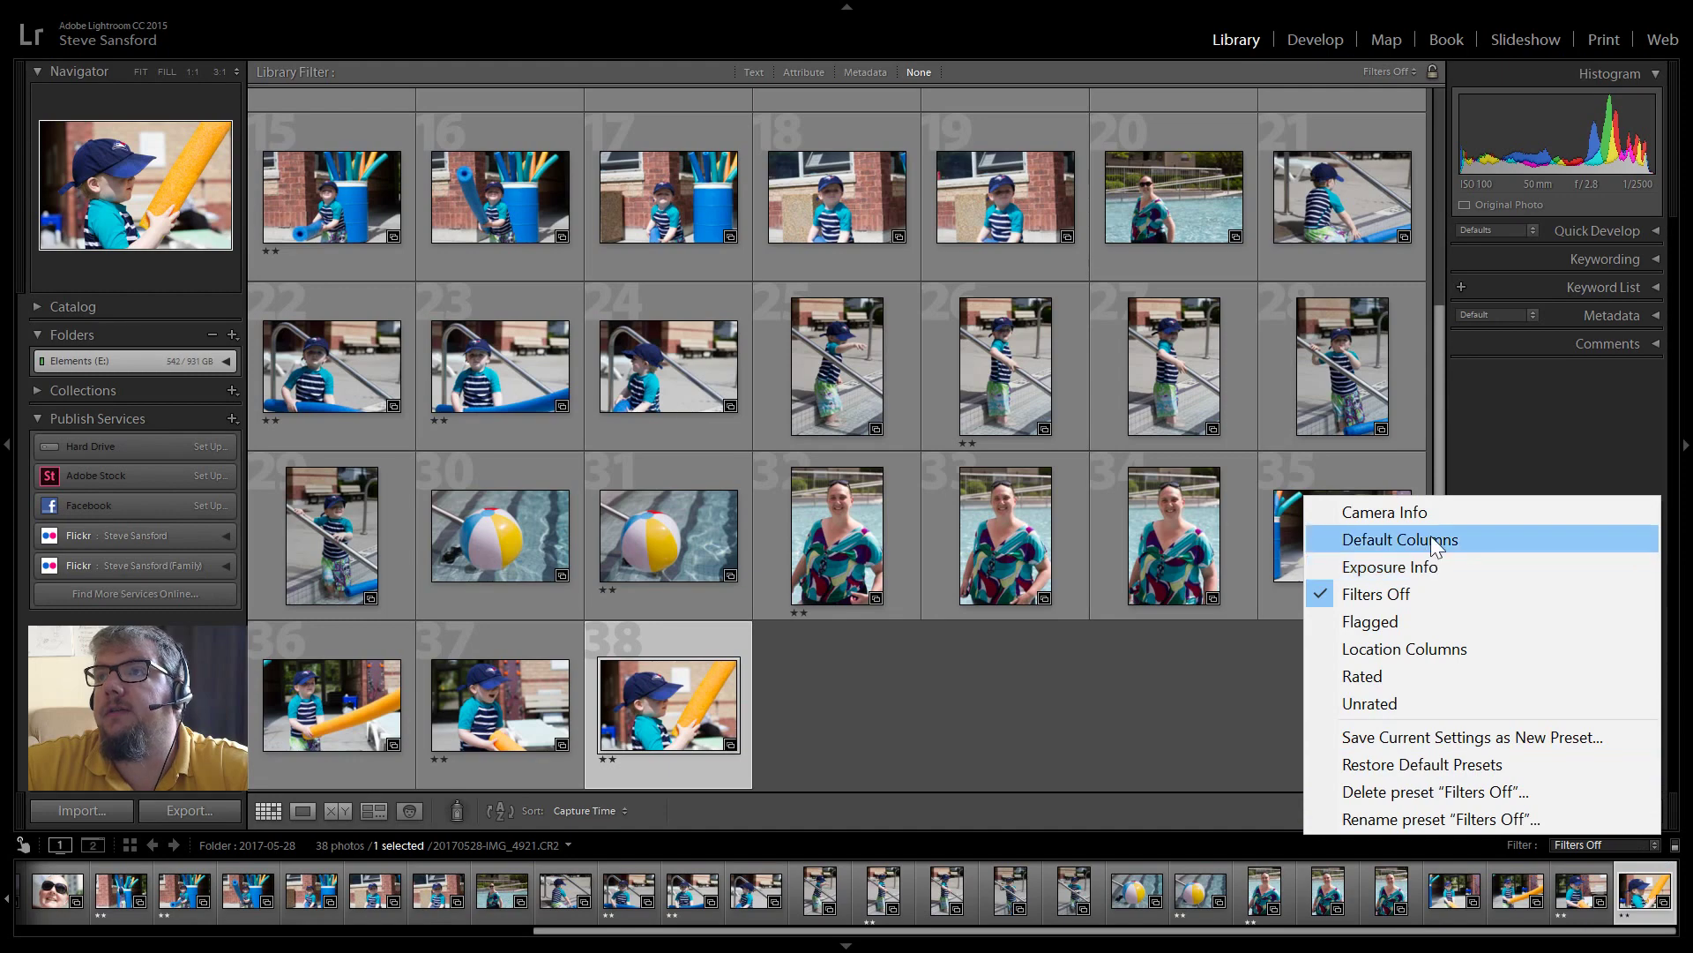
left_click(1394, 677)
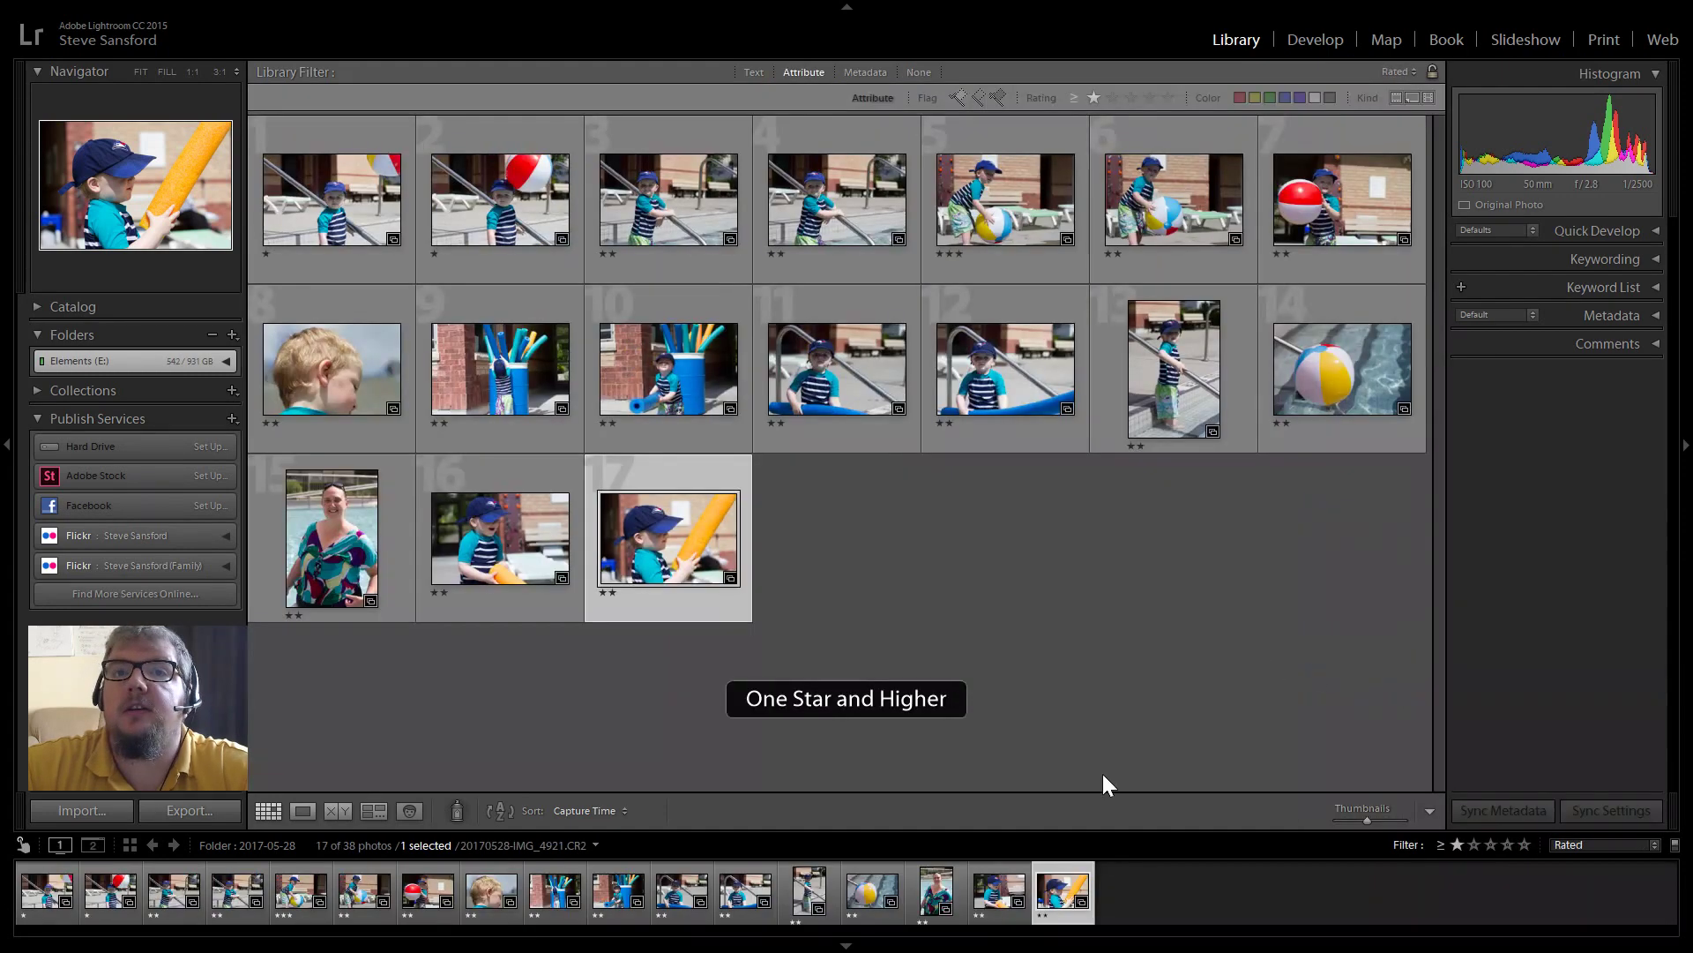
left_click(1440, 845)
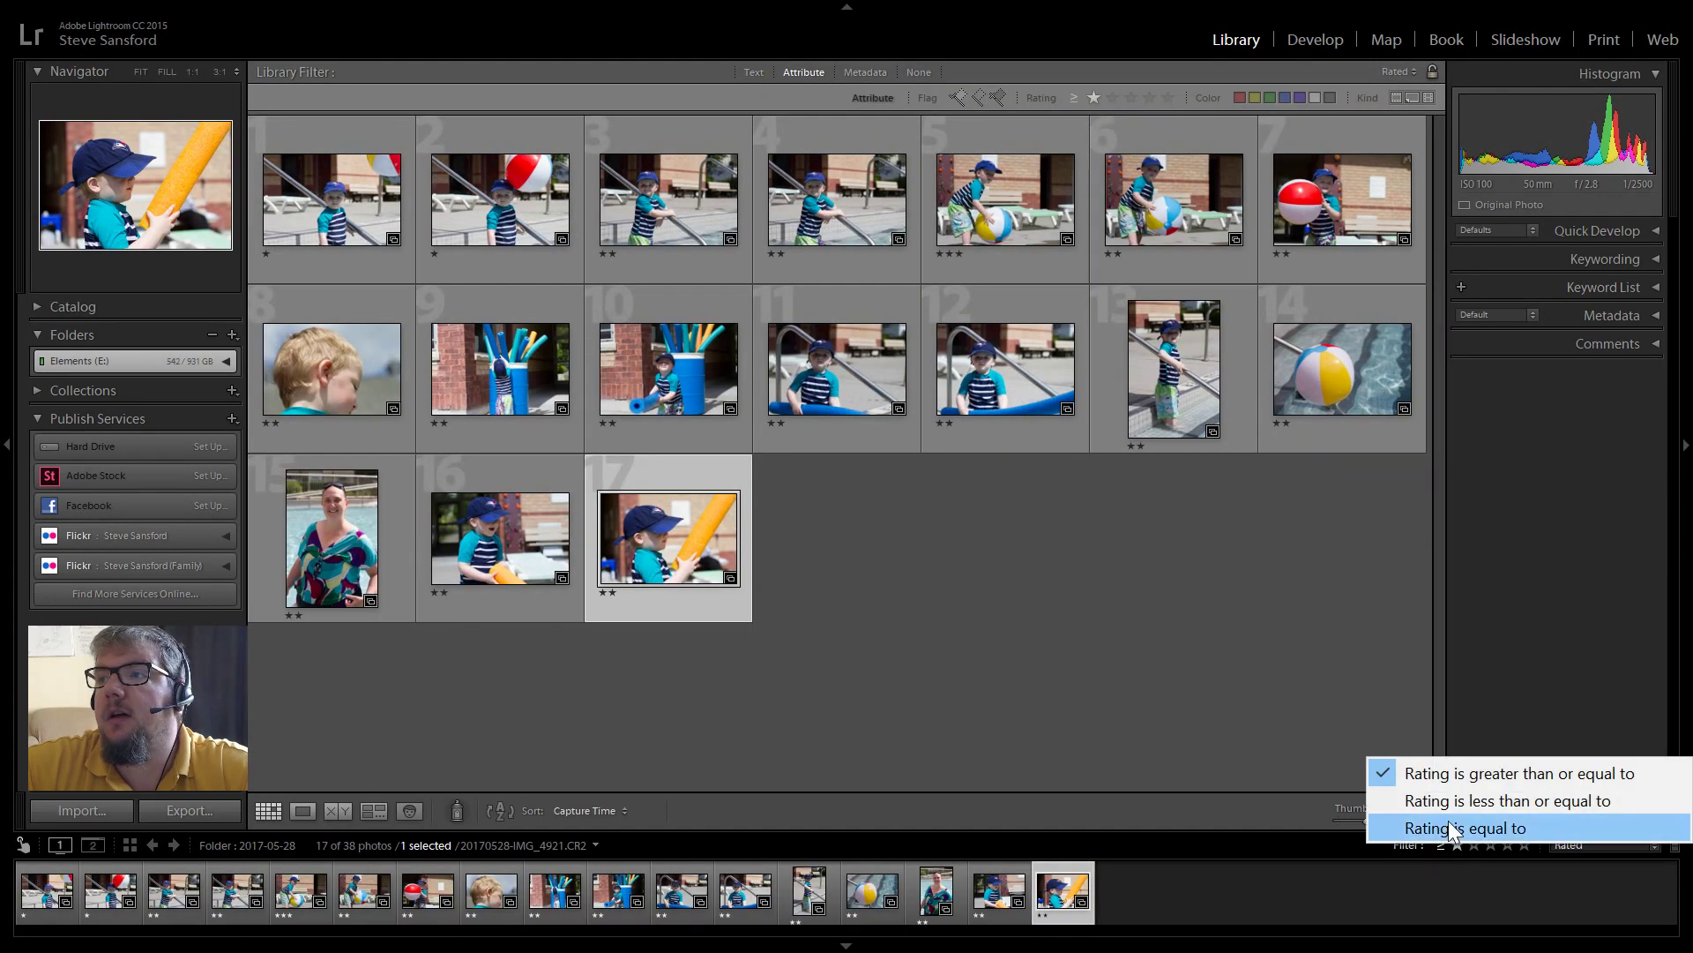
left_click(1452, 827)
left_click(1475, 844)
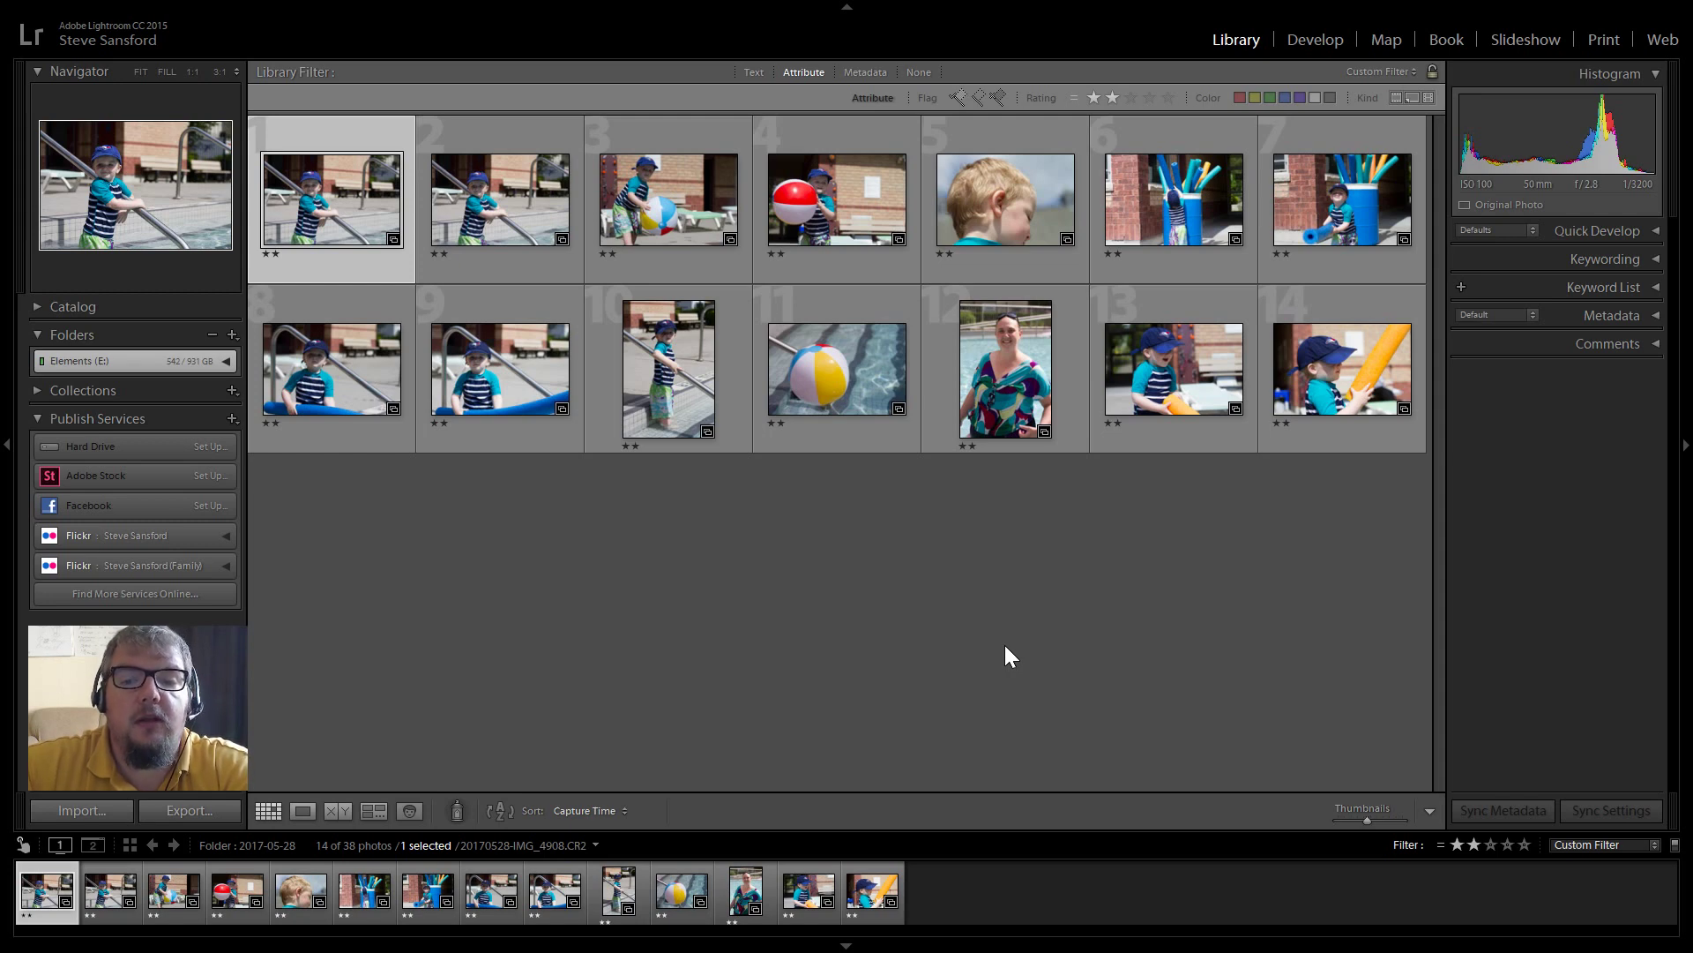
- Open 20170528-IMG_4908 in the Develop module and crop it moderately around the boy leaning on the pool railing
double_click(309, 216)
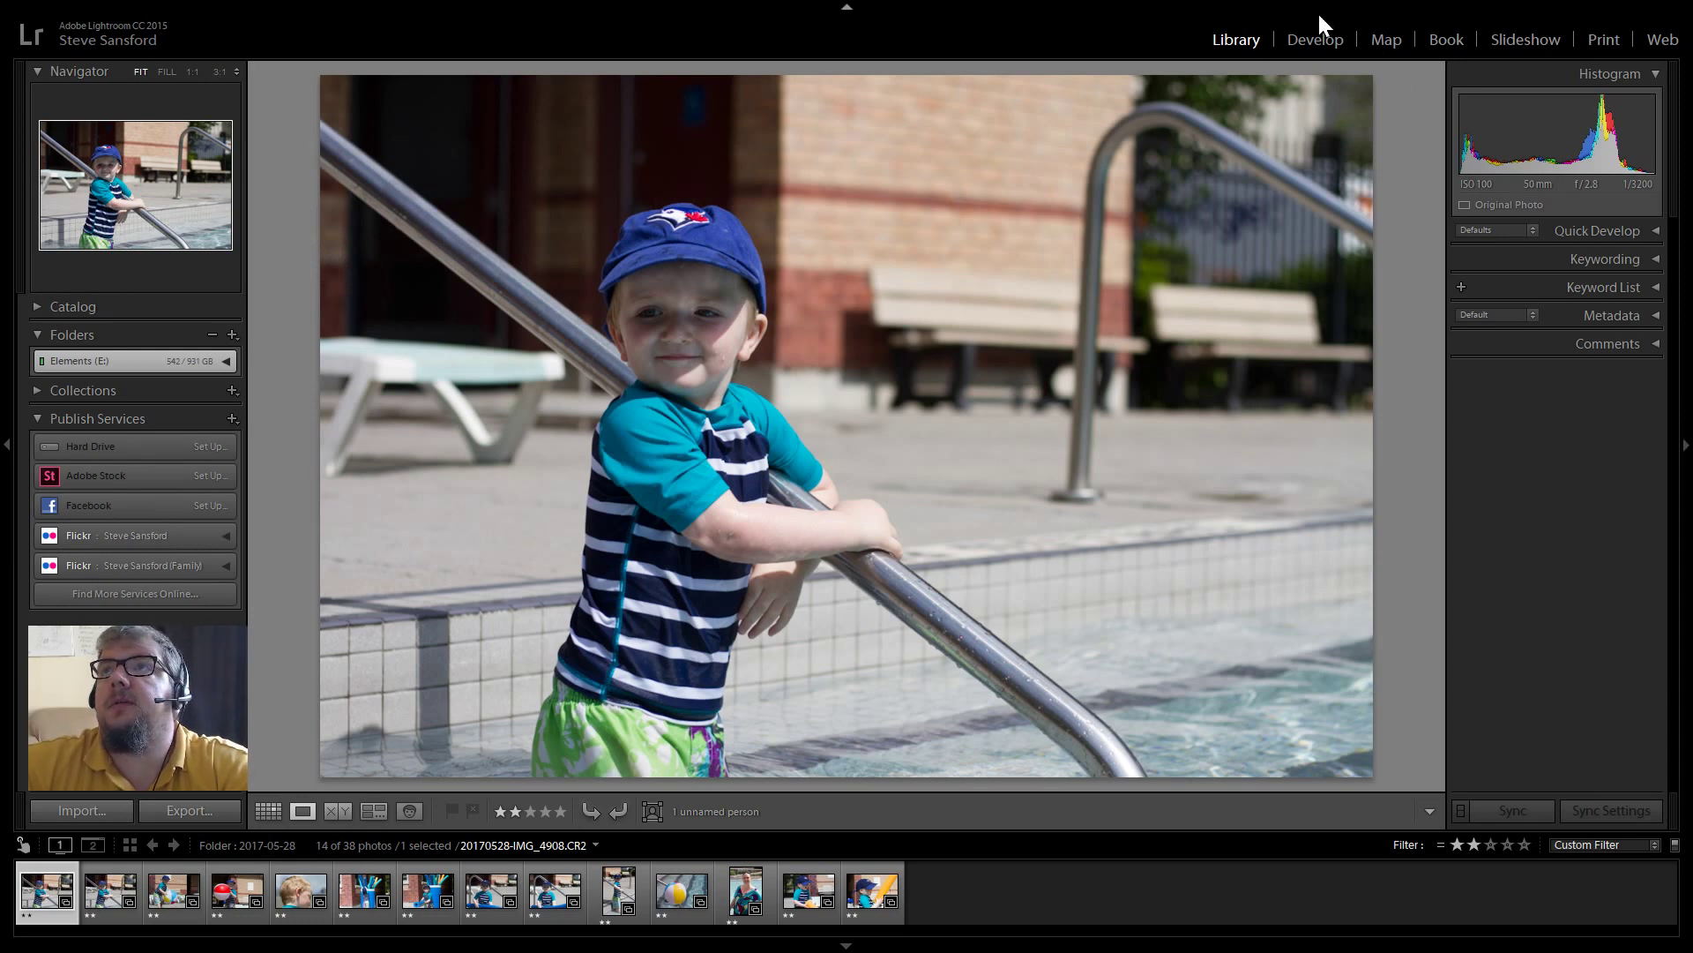
left_click(1328, 40)
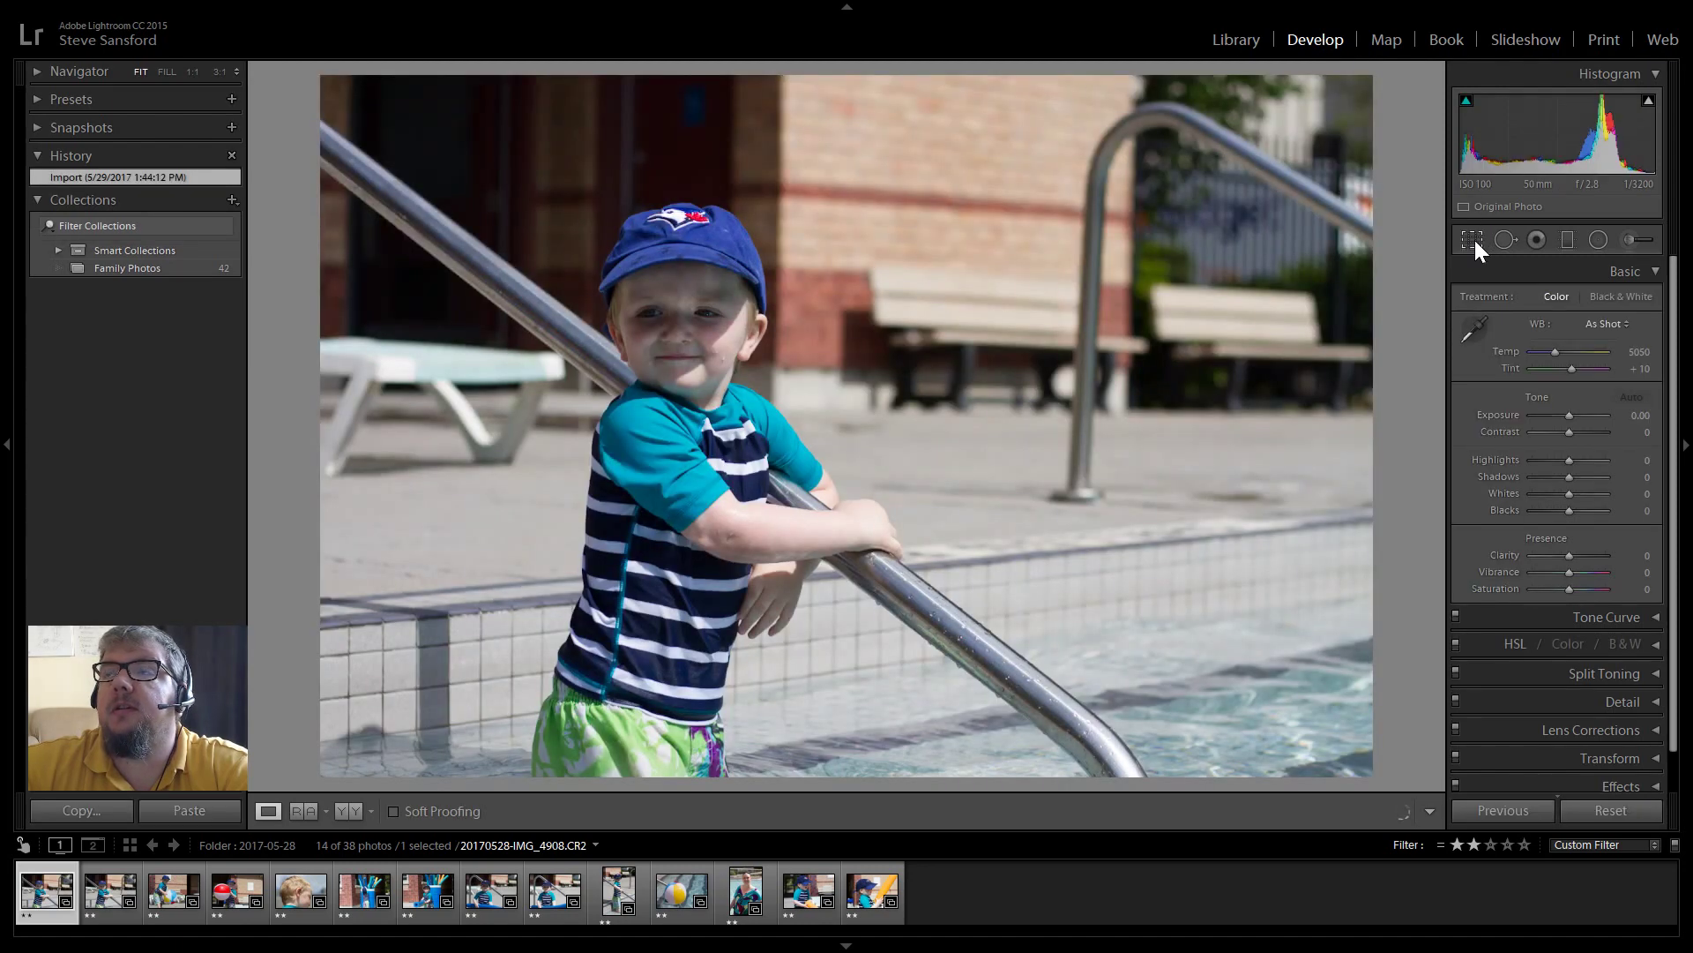
left_click(1475, 242)
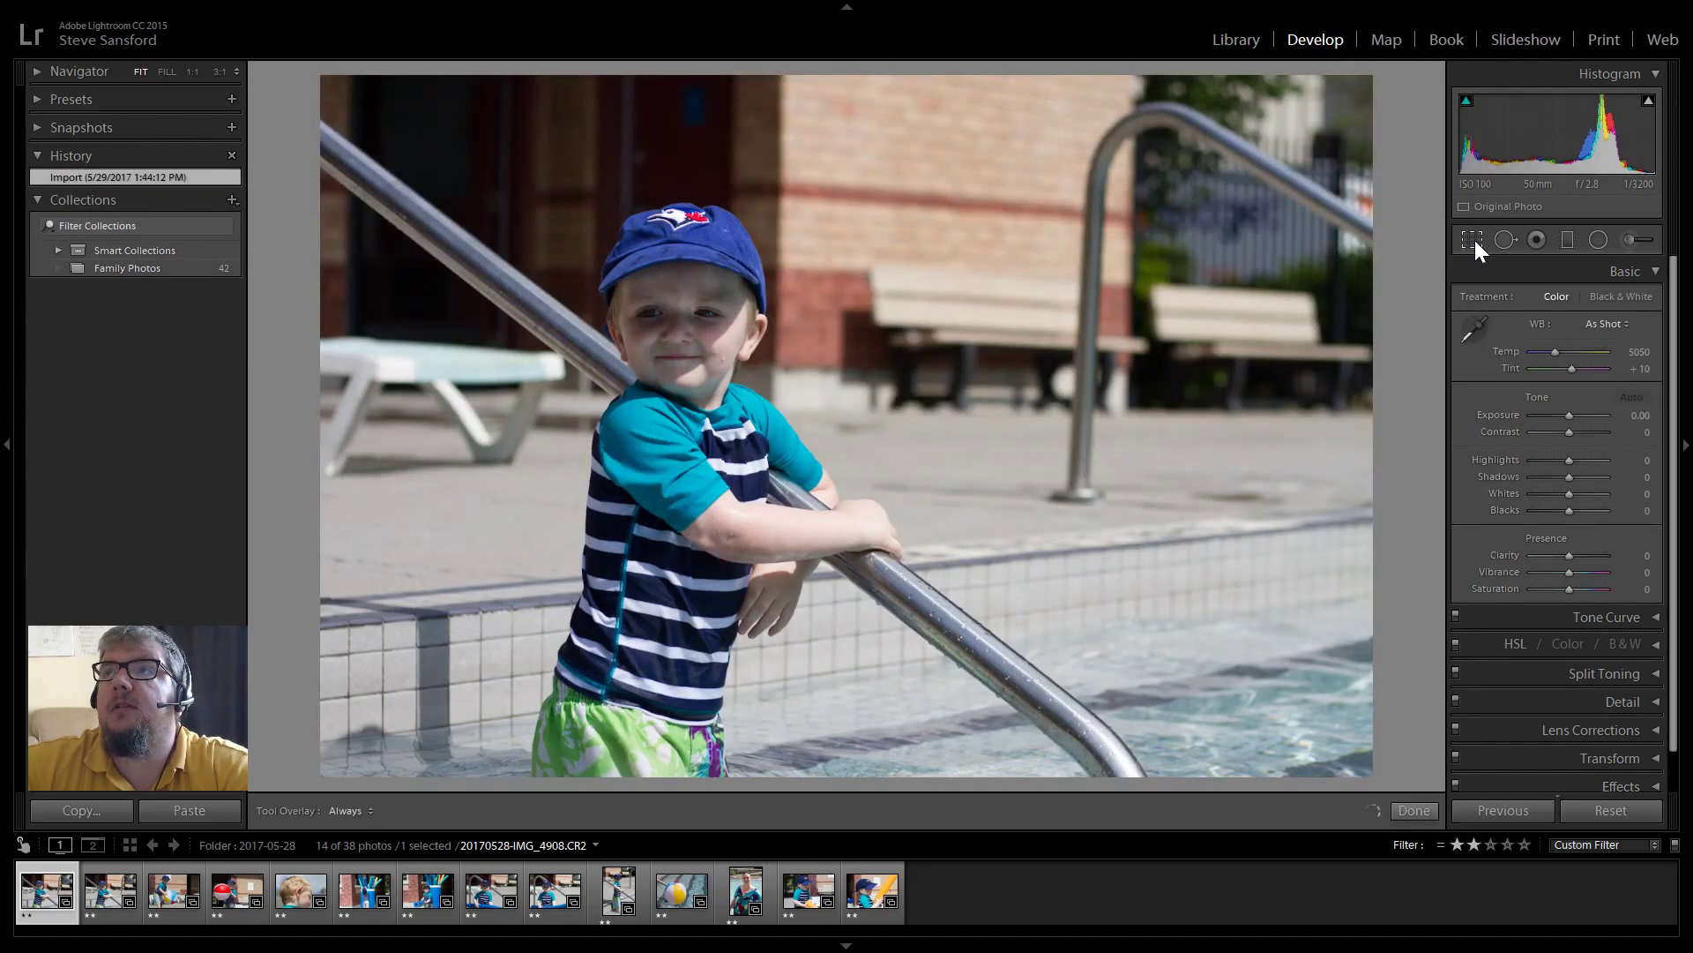
left_click(1474, 242)
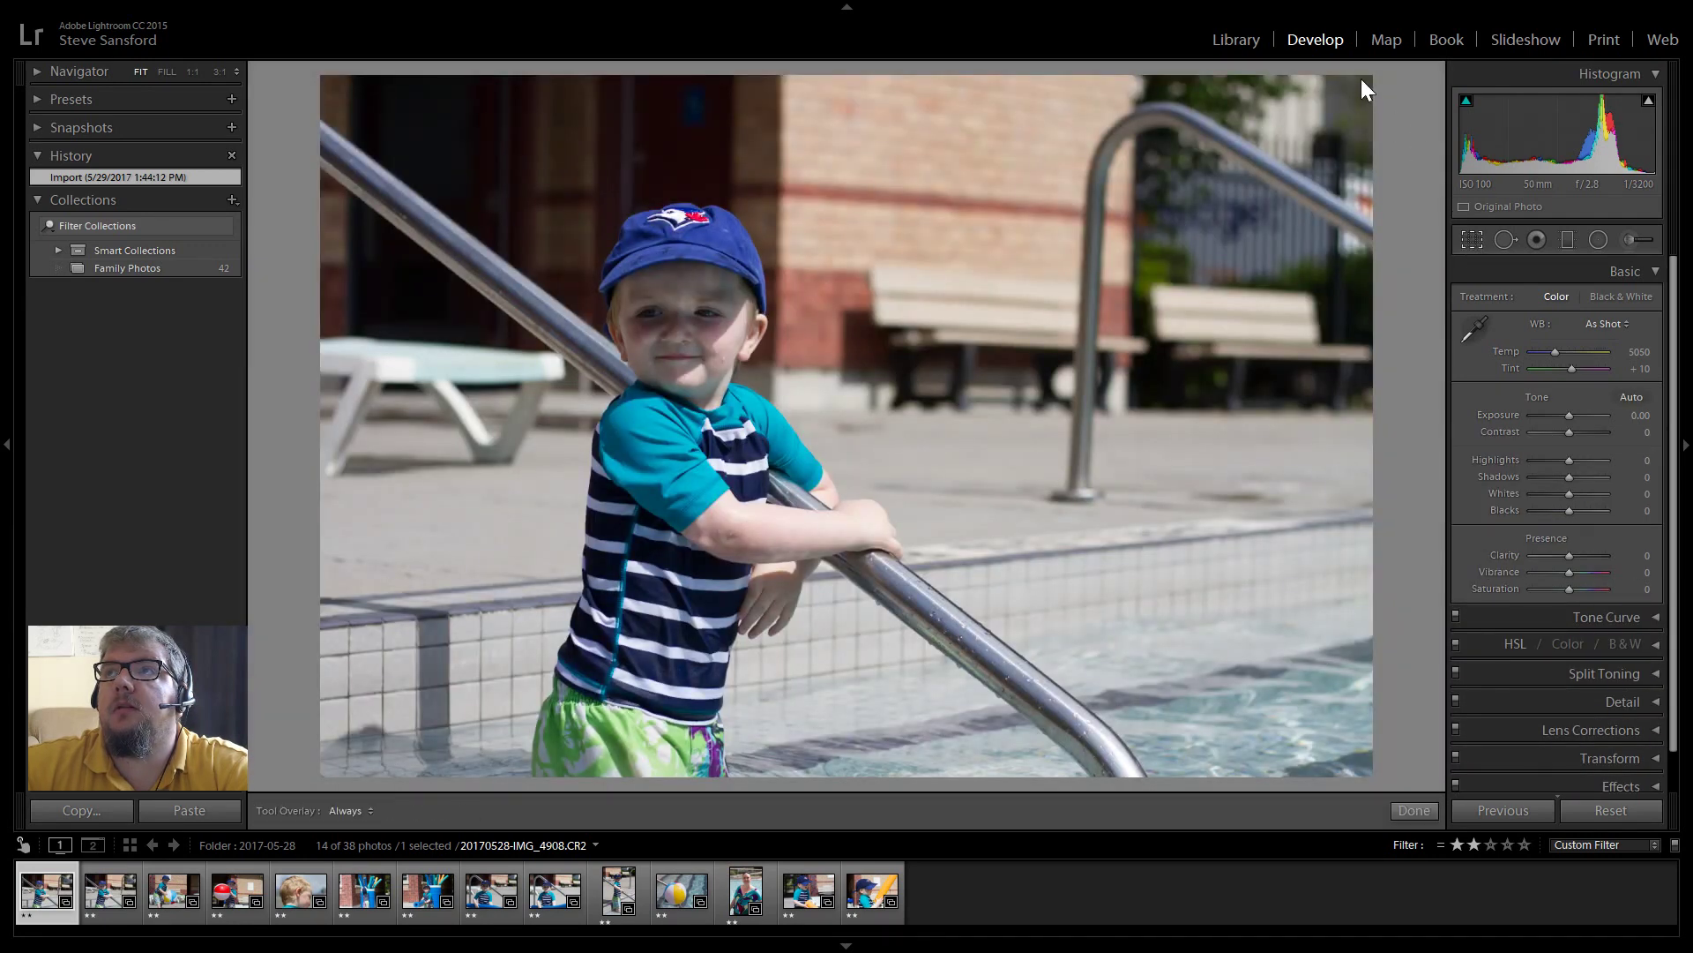
left_click(1471, 239)
left_click_drag(1373, 77, 1289, 159)
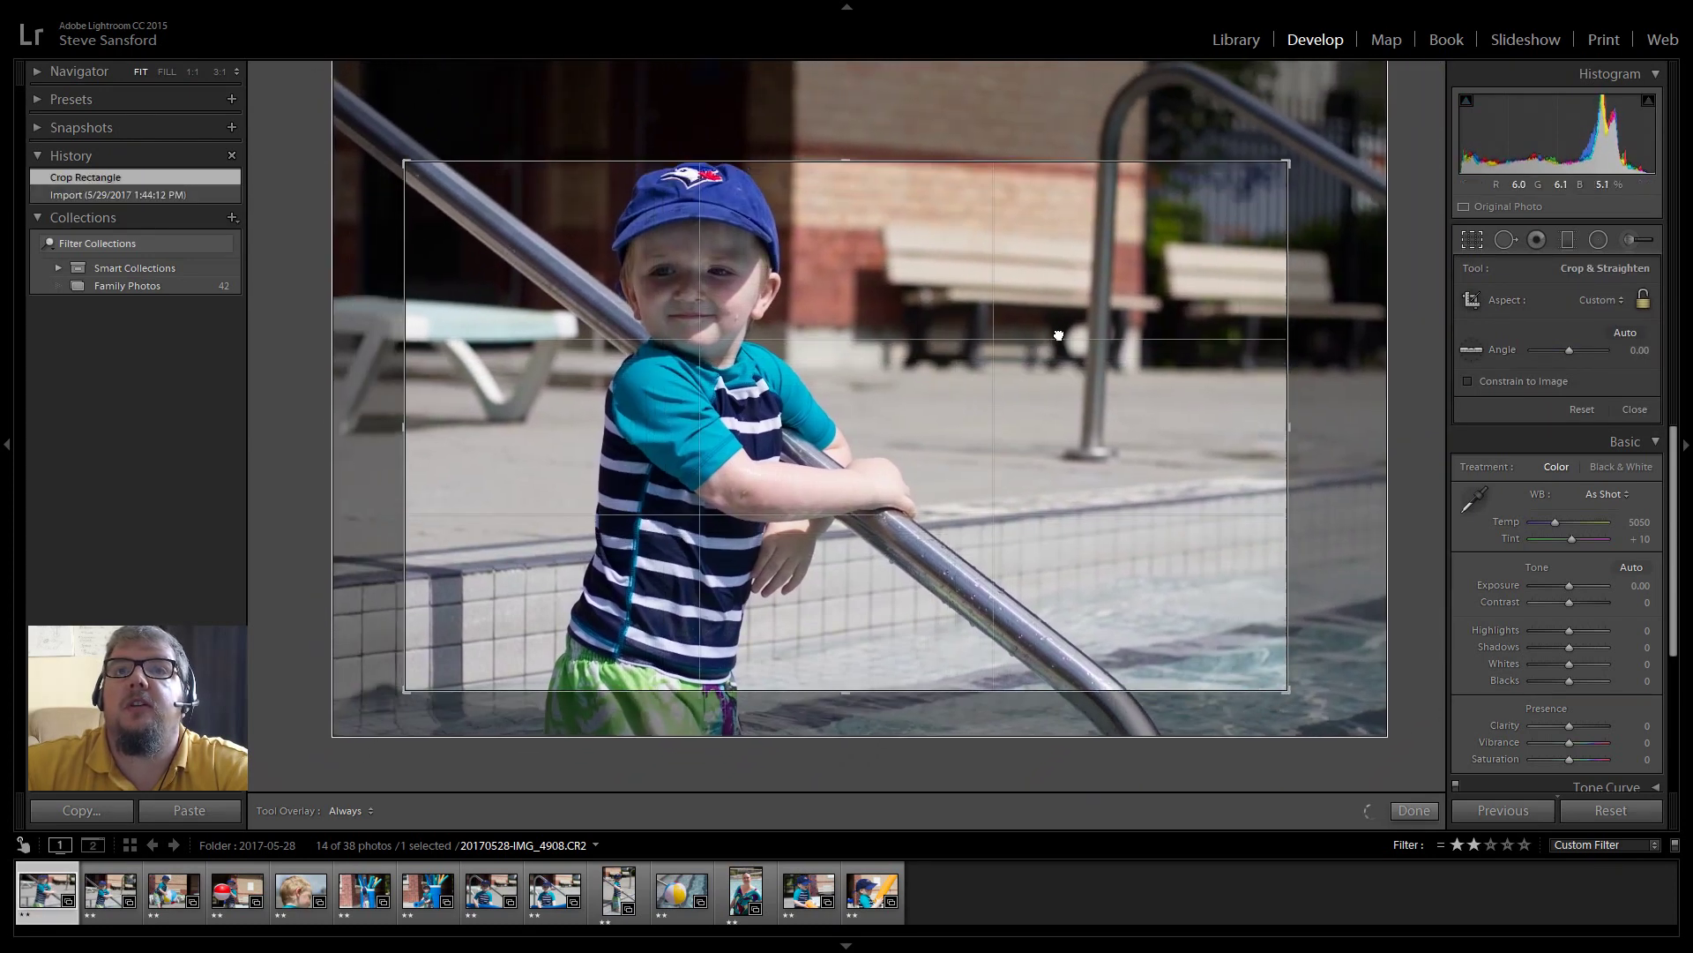
left_click_drag(1058, 335, 1061, 362)
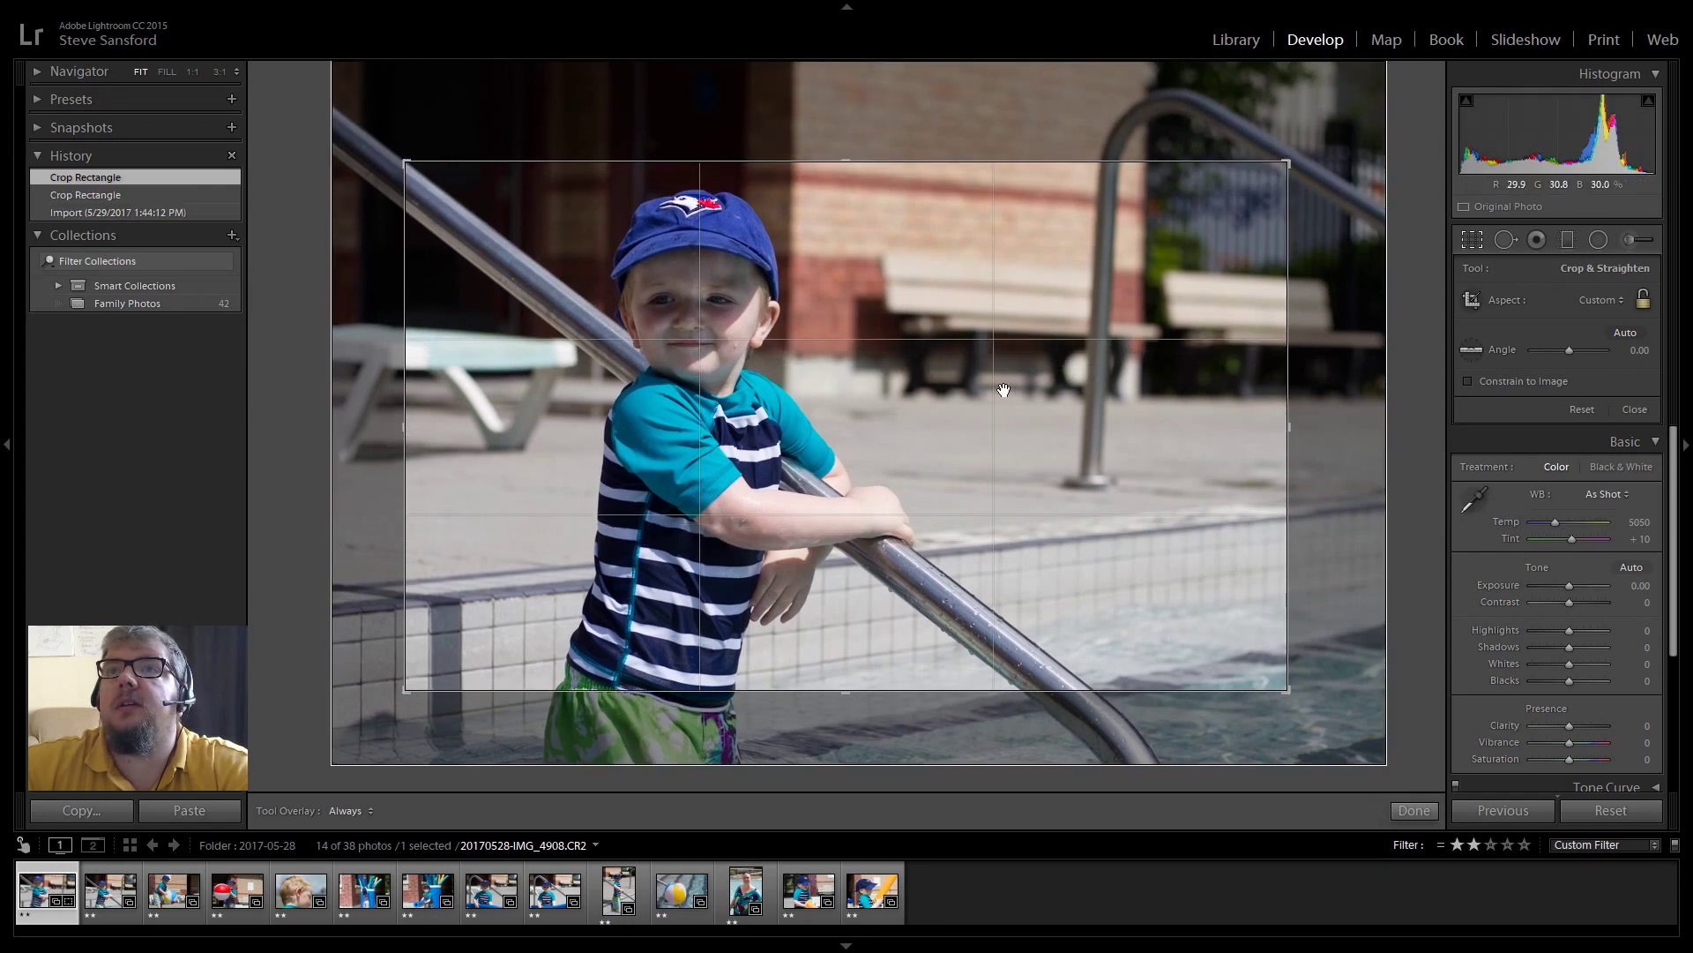
left_click_drag(790, 421, 784, 439)
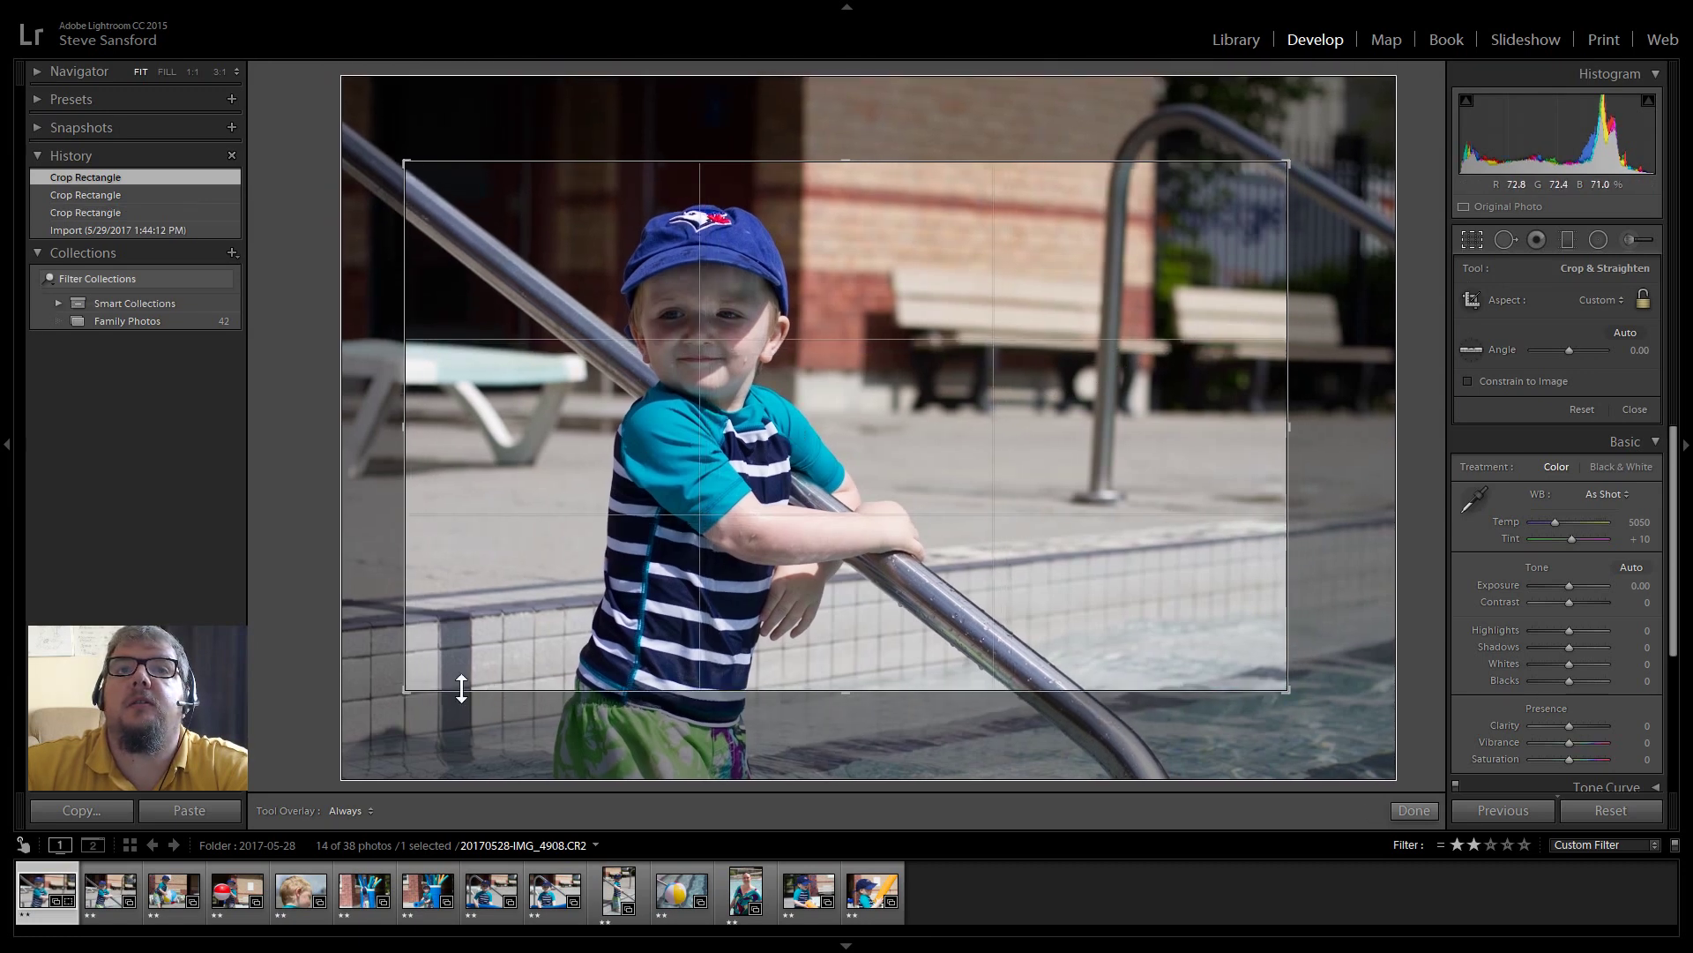
left_click_drag(407, 687, 404, 694)
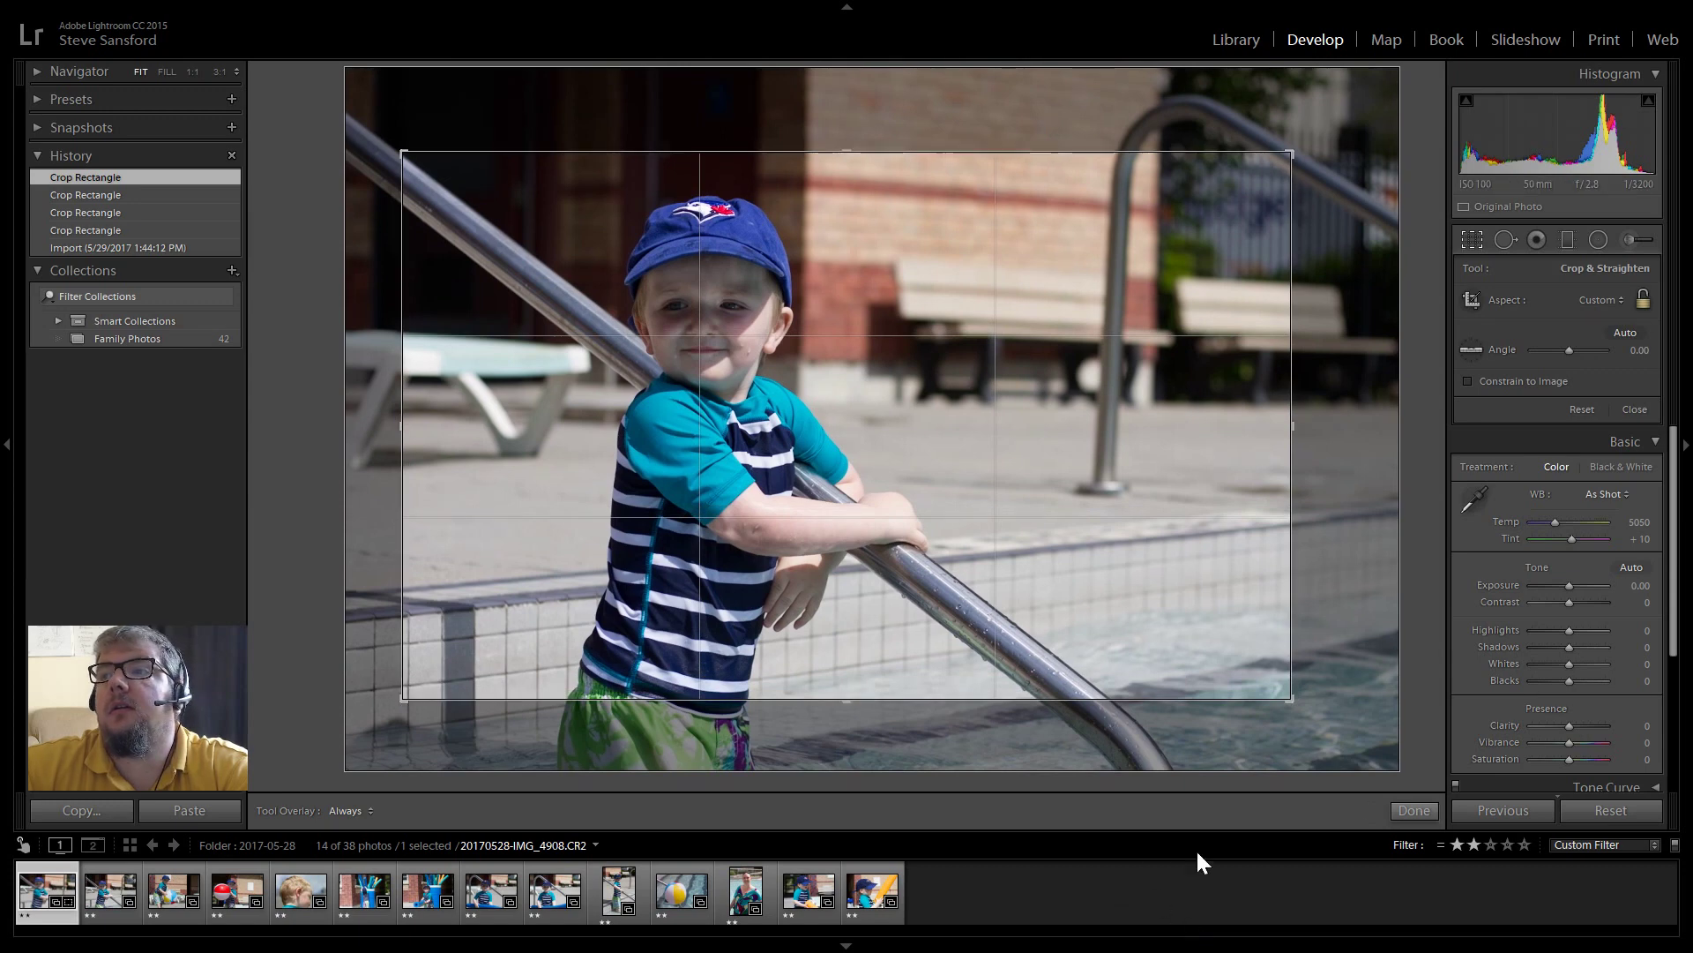
left_click(1412, 810)
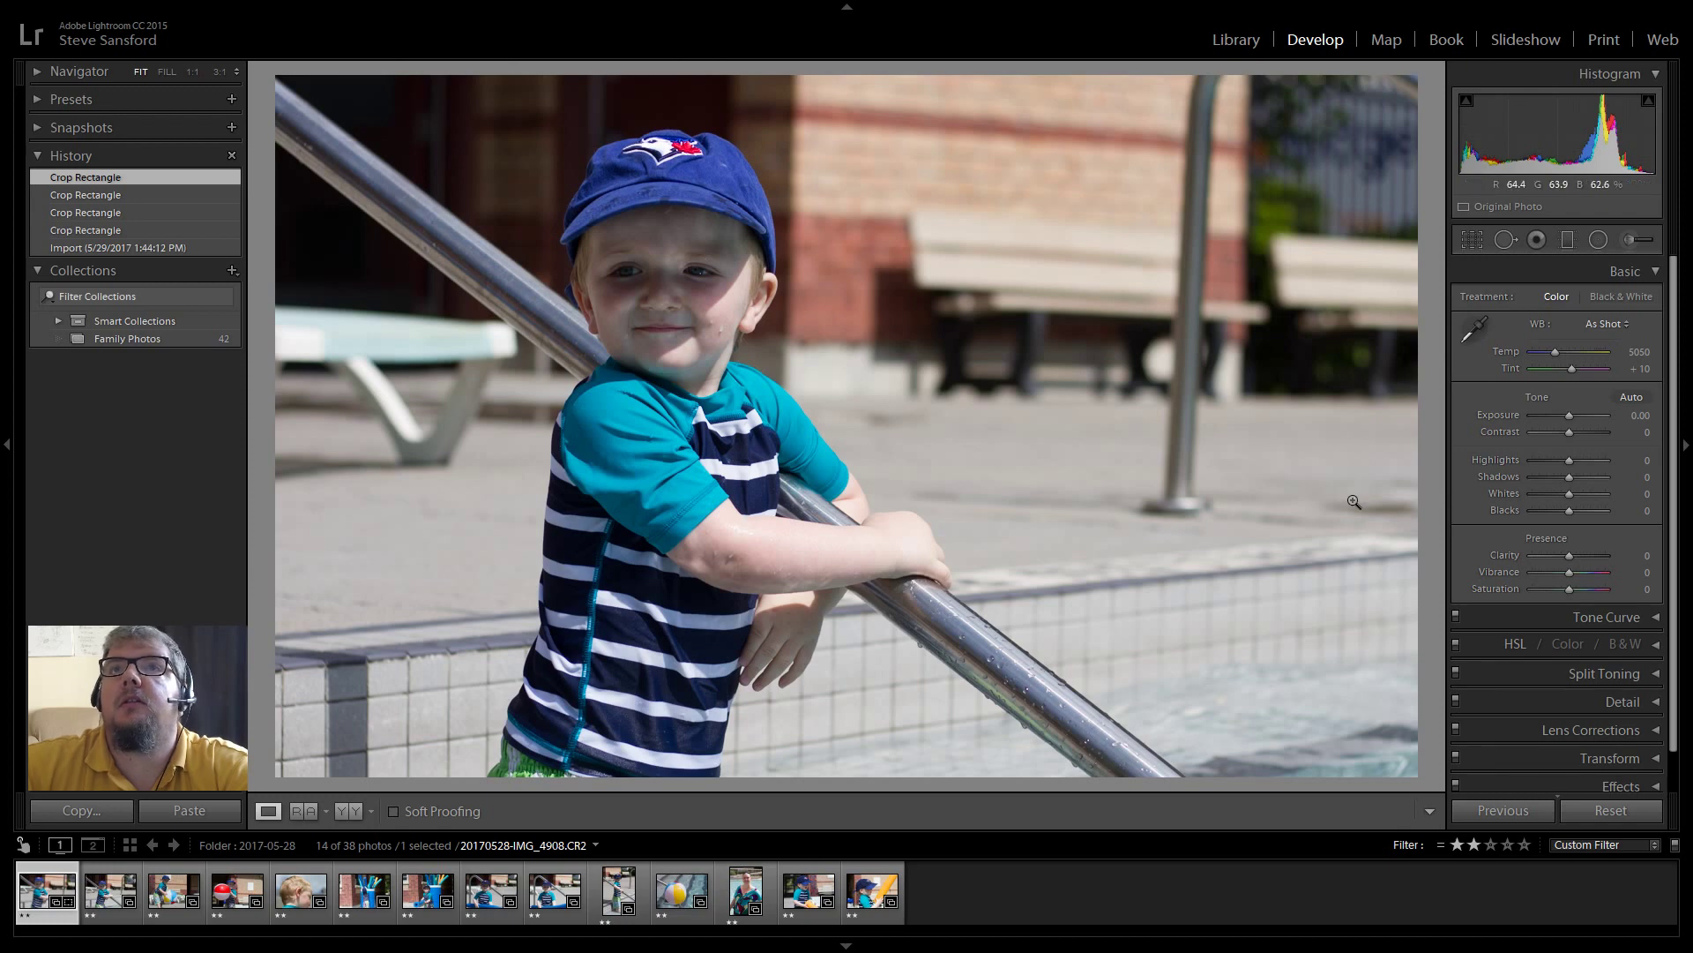
- Tighten the crop further and reposition the photo so the boy's upper body fills more of the frame
left_click(1472, 239)
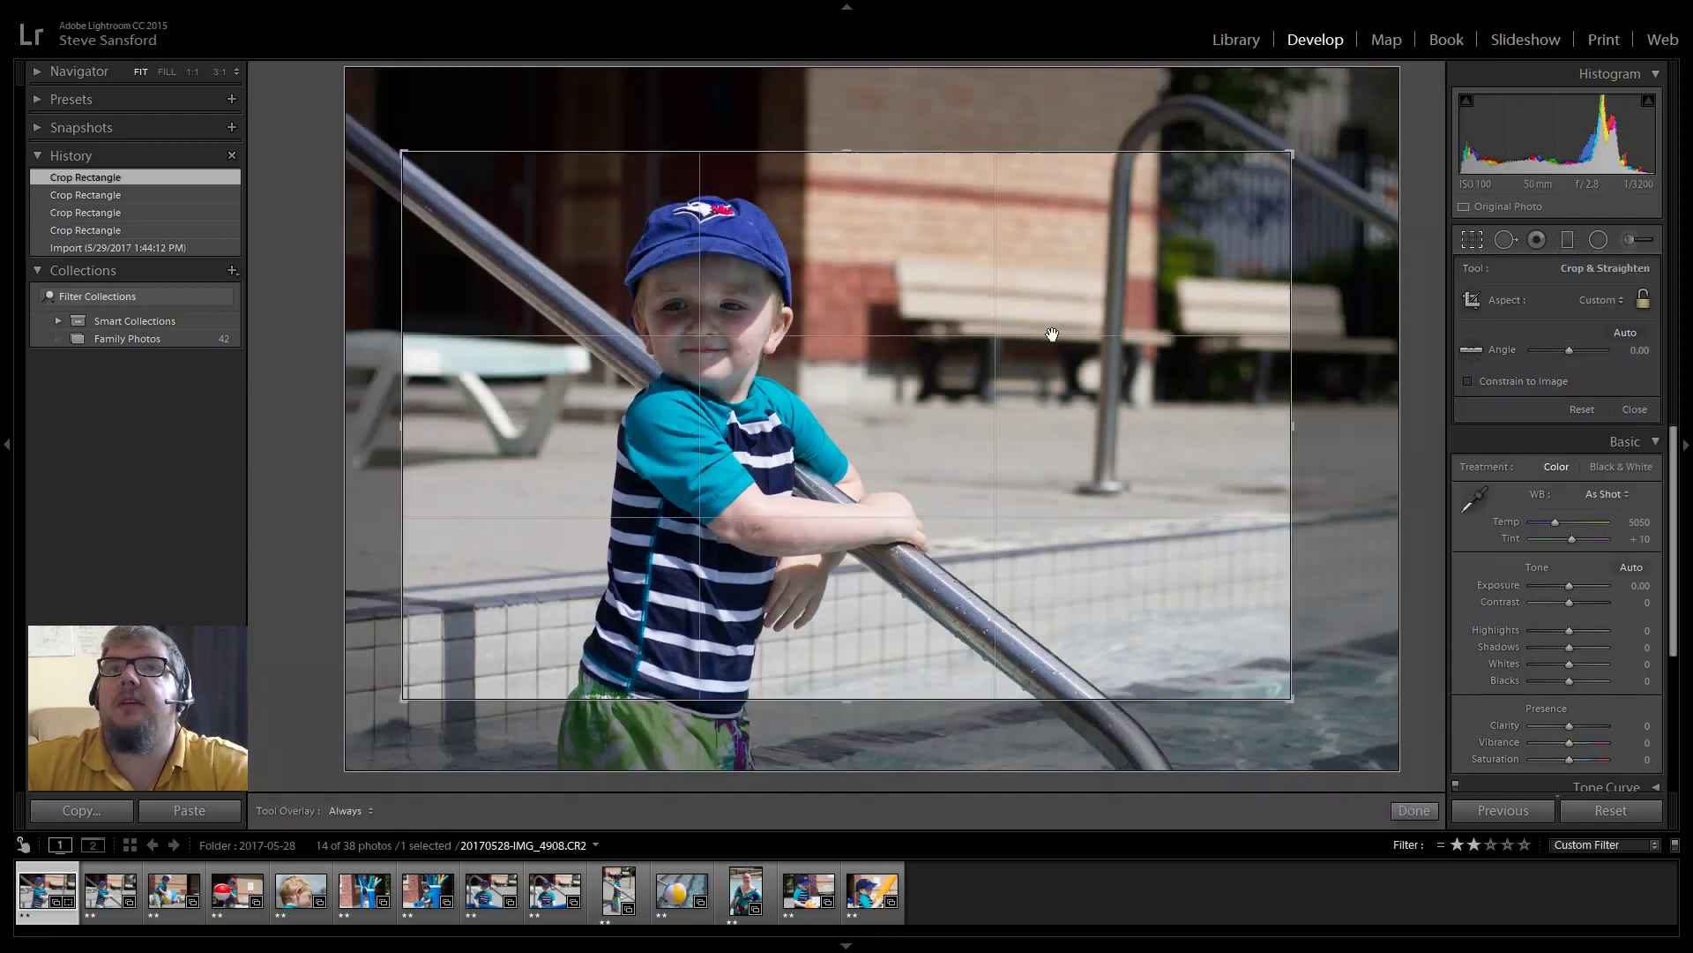
left_click_drag(402, 699, 485, 660)
left_click_drag(877, 491, 987, 467)
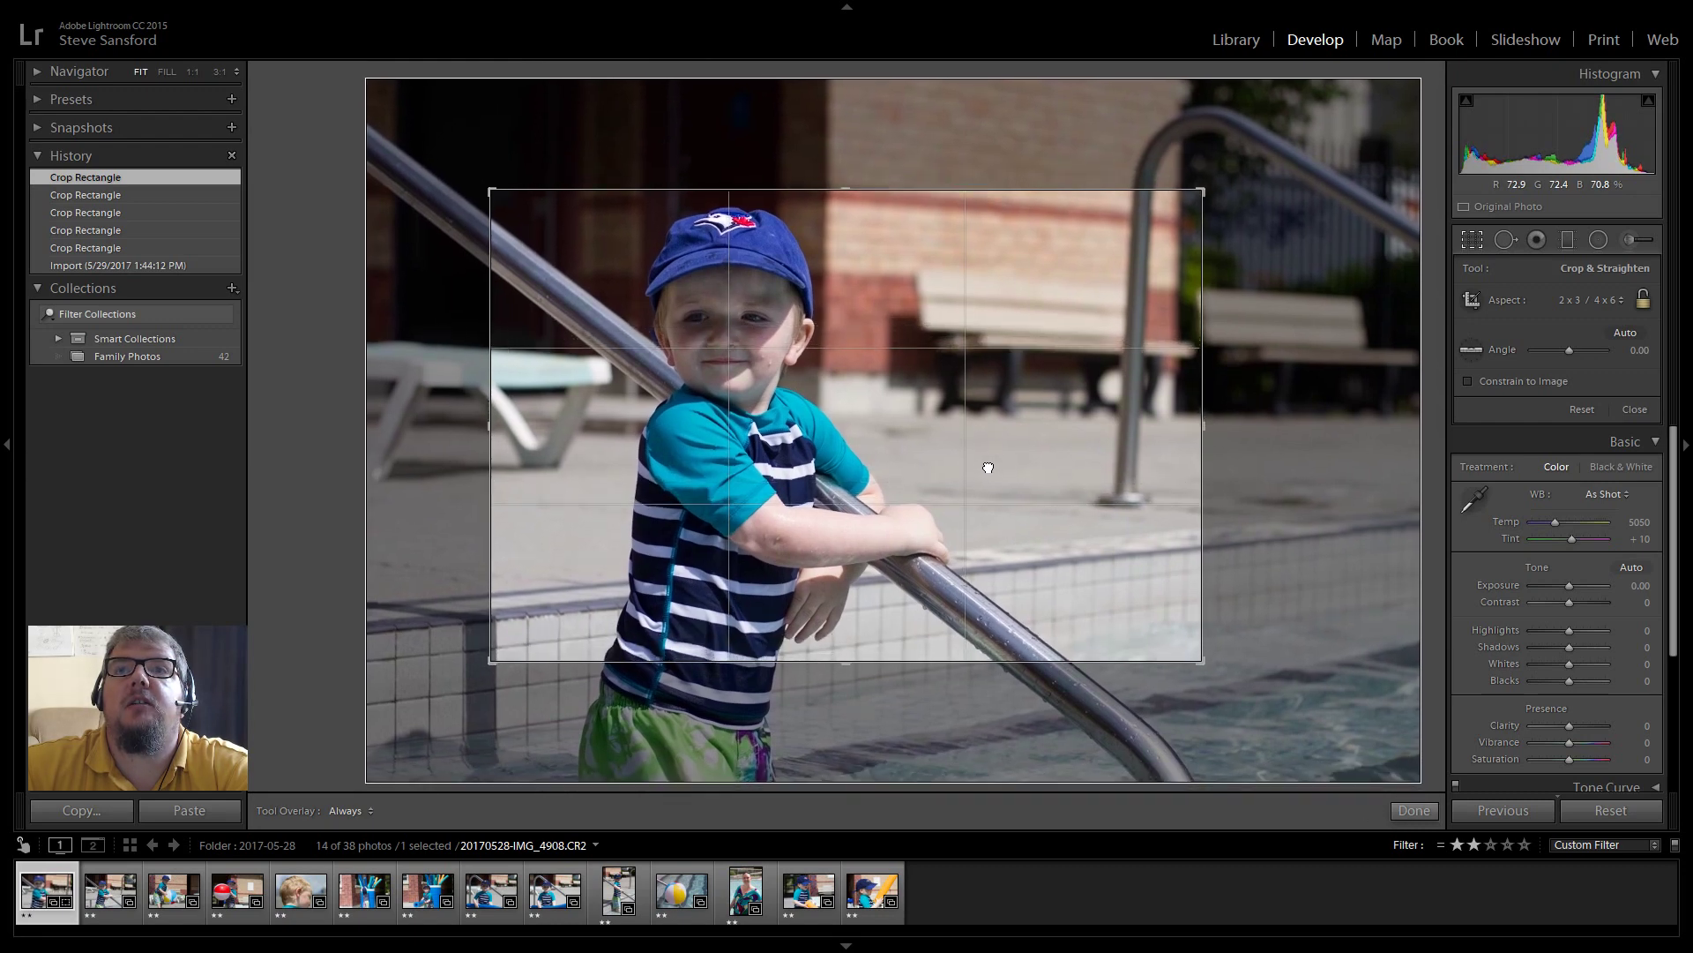
left_click_drag(988, 468, 988, 468)
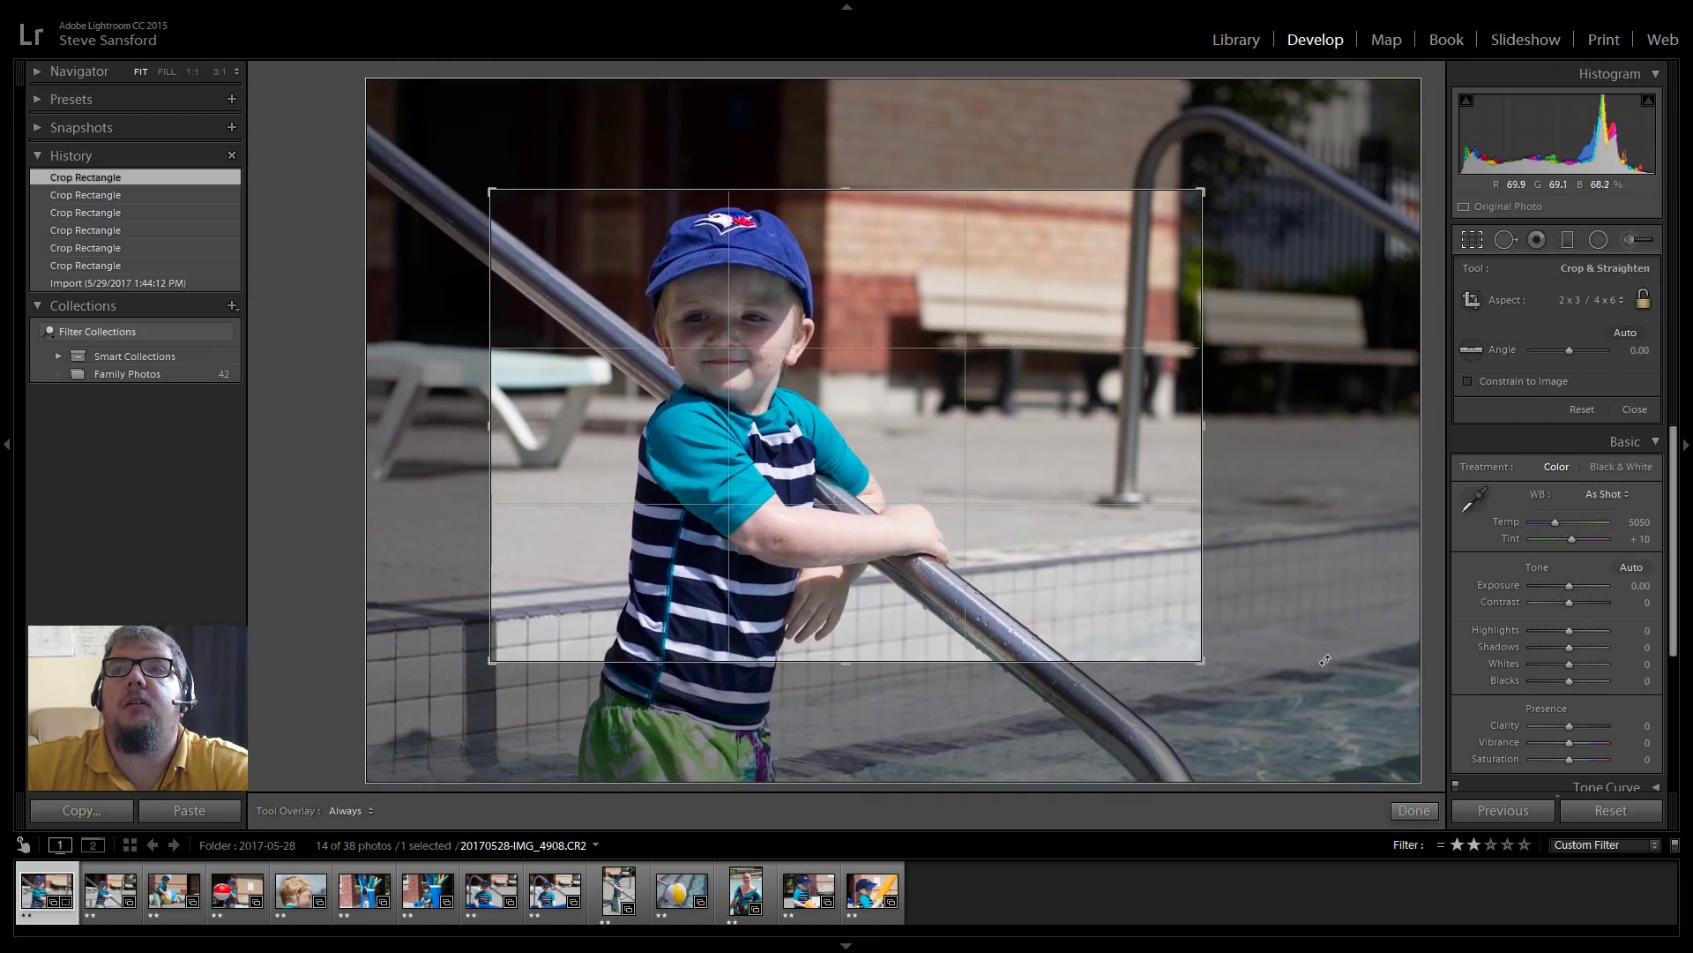
left_click(1416, 811)
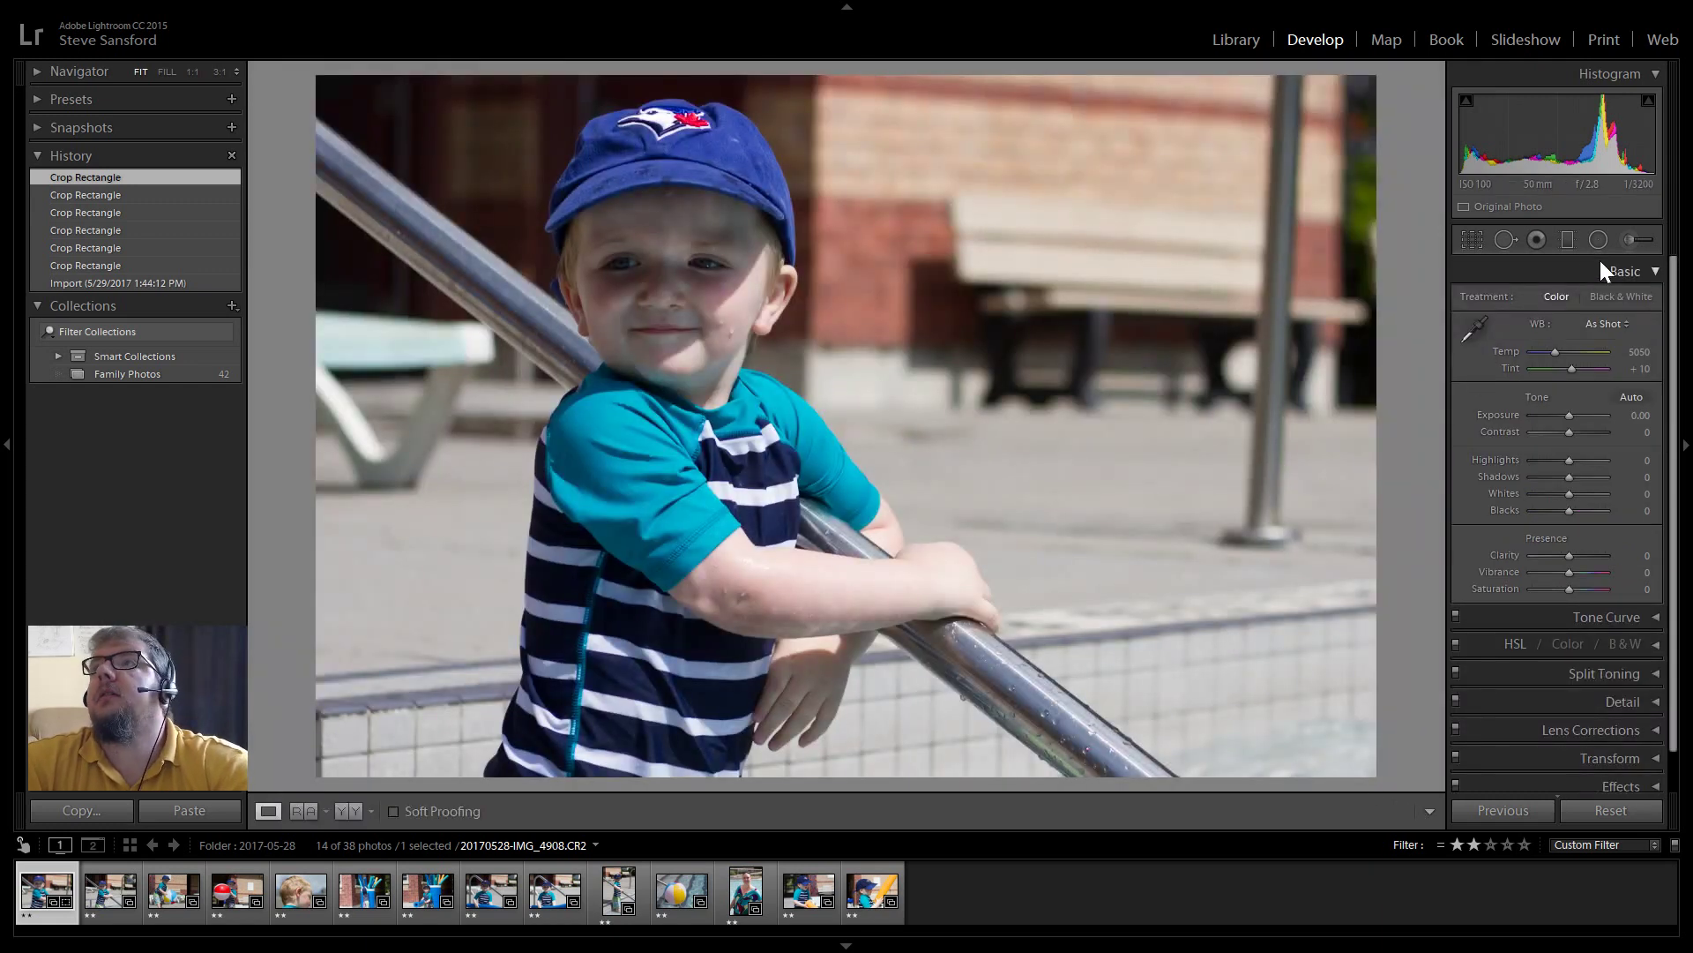
- Apply Auto tone, and set Contrast to +17, Highlights to -57 and Blacks to -40
left_click(1631, 398)
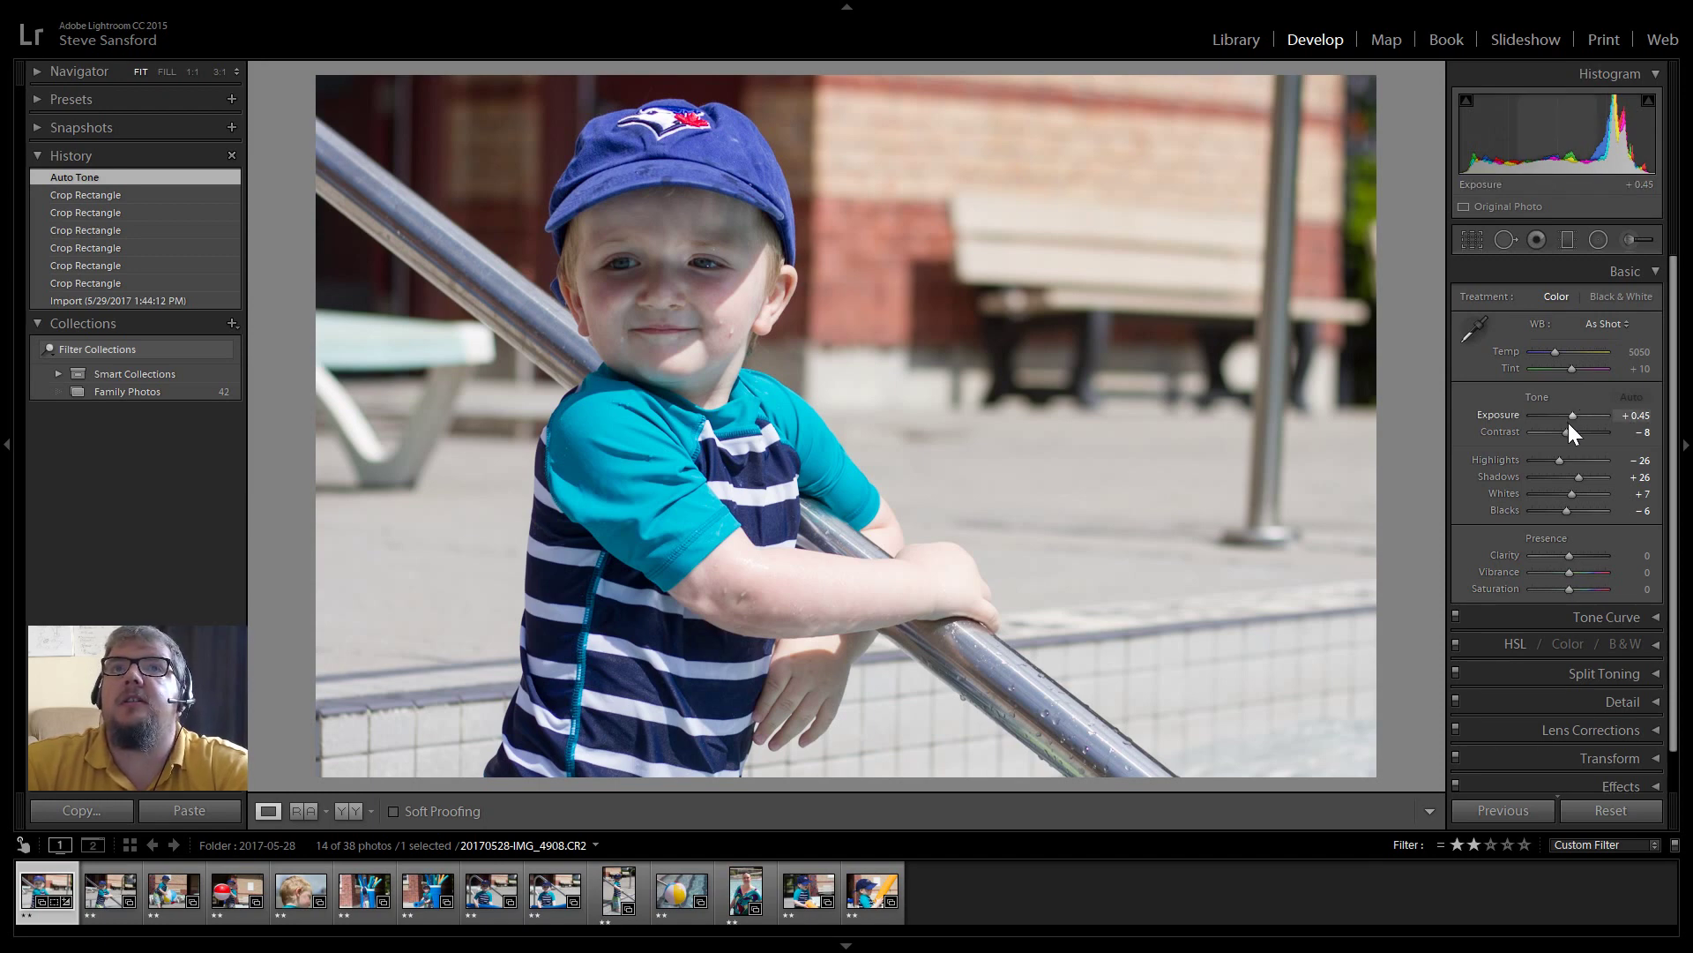
left_click_drag(1564, 430, 1575, 434)
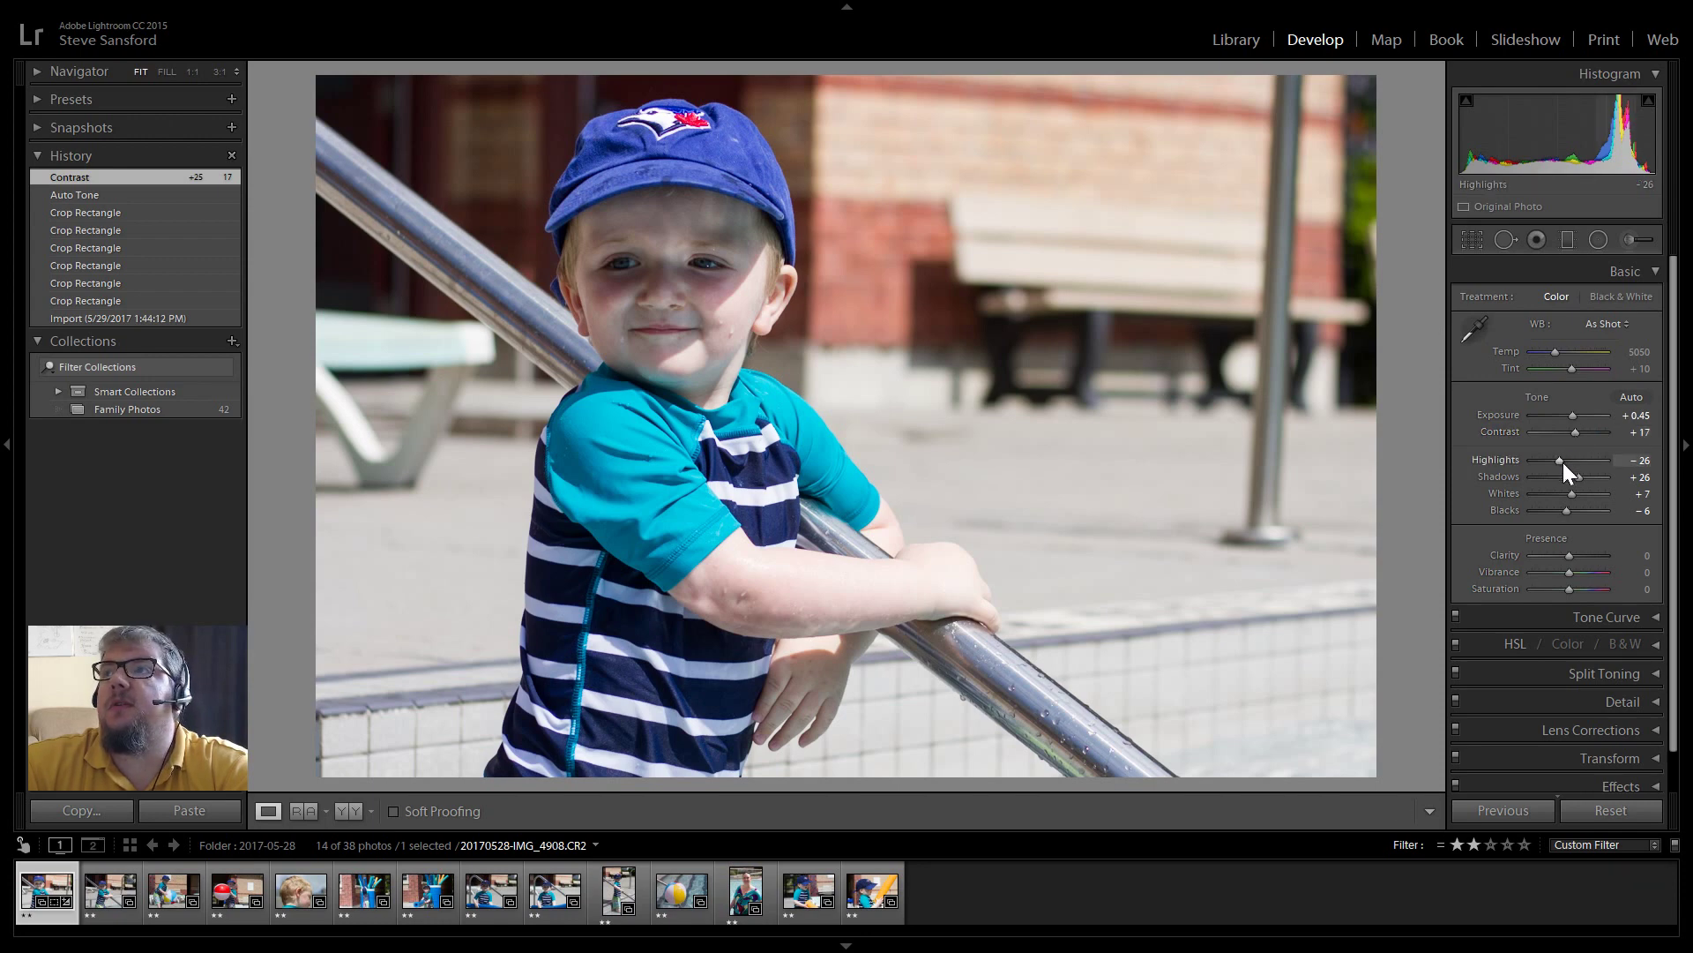
left_click_drag(1560, 462, 1558, 511)
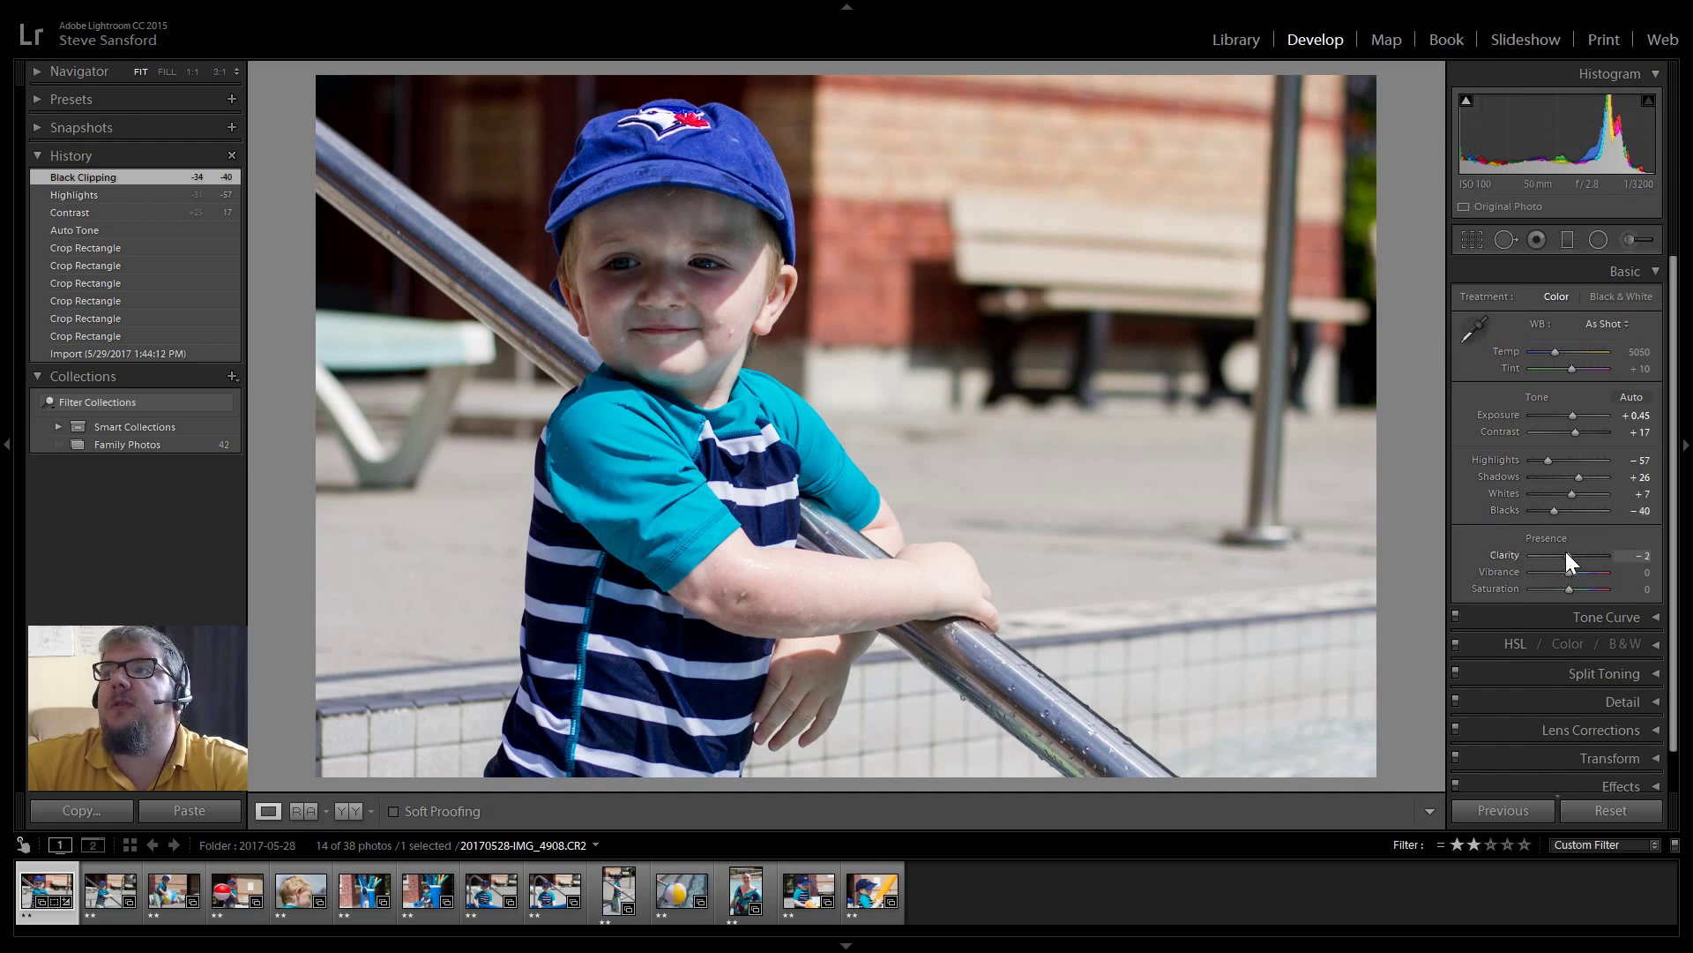
- Set Clarity to -12 and Vibrance to +12, and reset Saturation to 0 after trying -10
left_click_drag(1567, 555, 1565, 554)
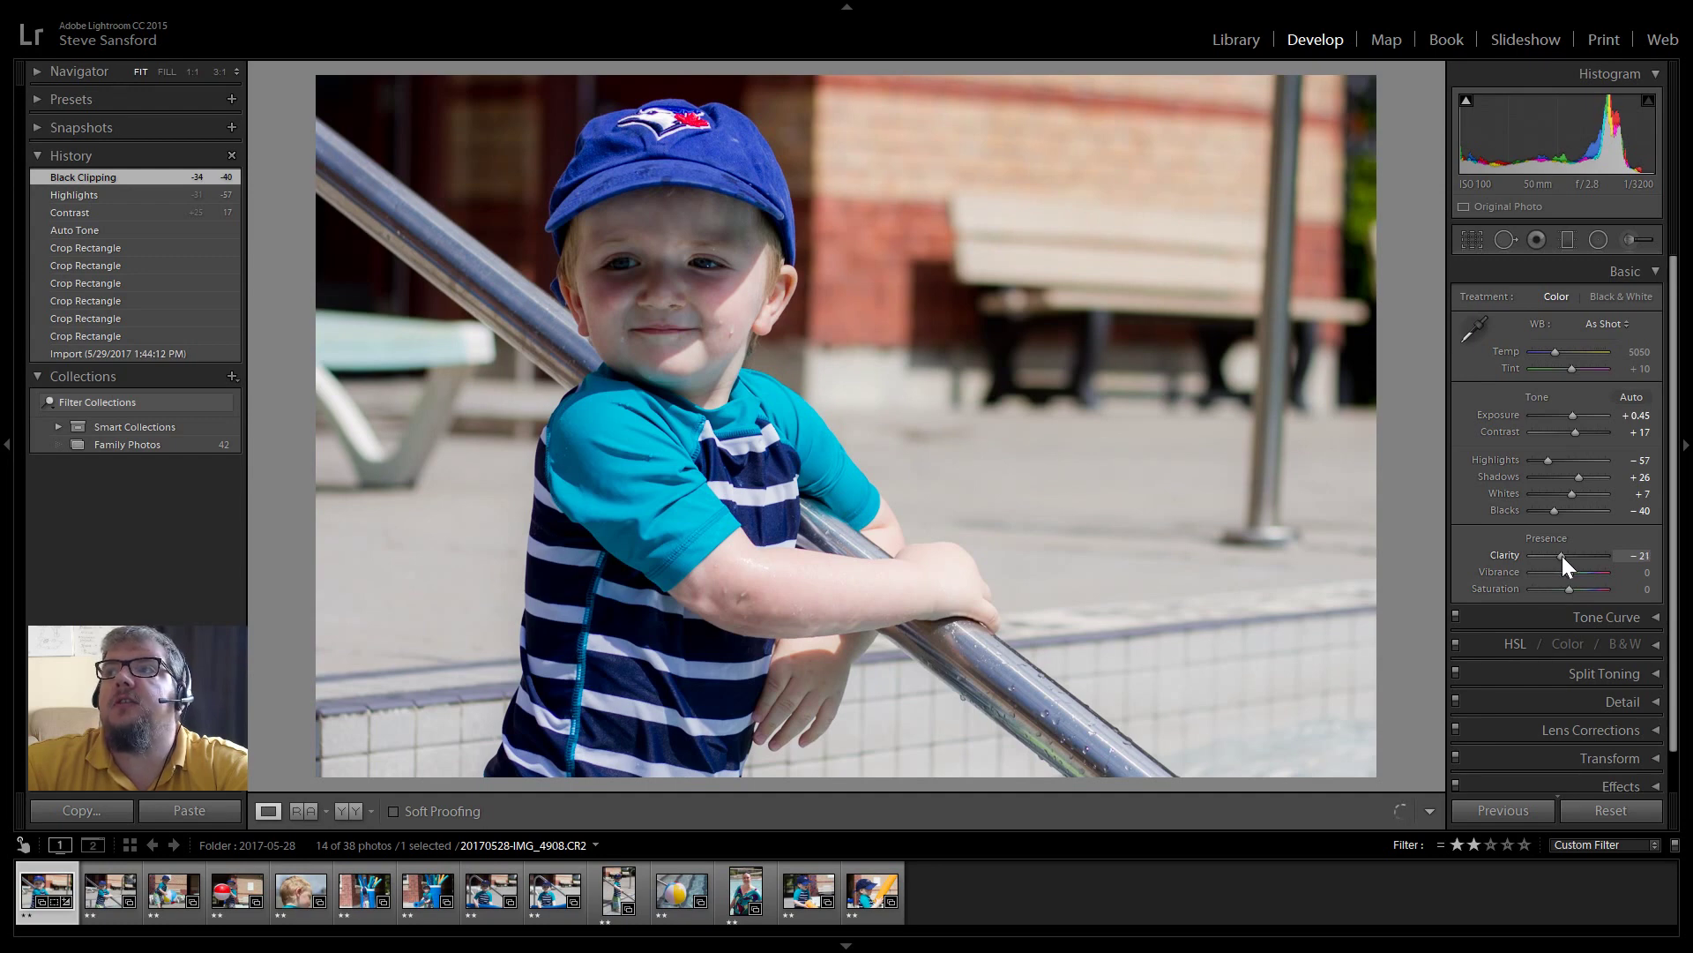
mouse_move(1563, 555)
left_mouse_down()
mouse_move(1516, 557)
mouse_move(1564, 553)
mouse_move(1575, 575)
mouse_move(1522, 584)
mouse_move(1565, 584)
left_mouse_up()
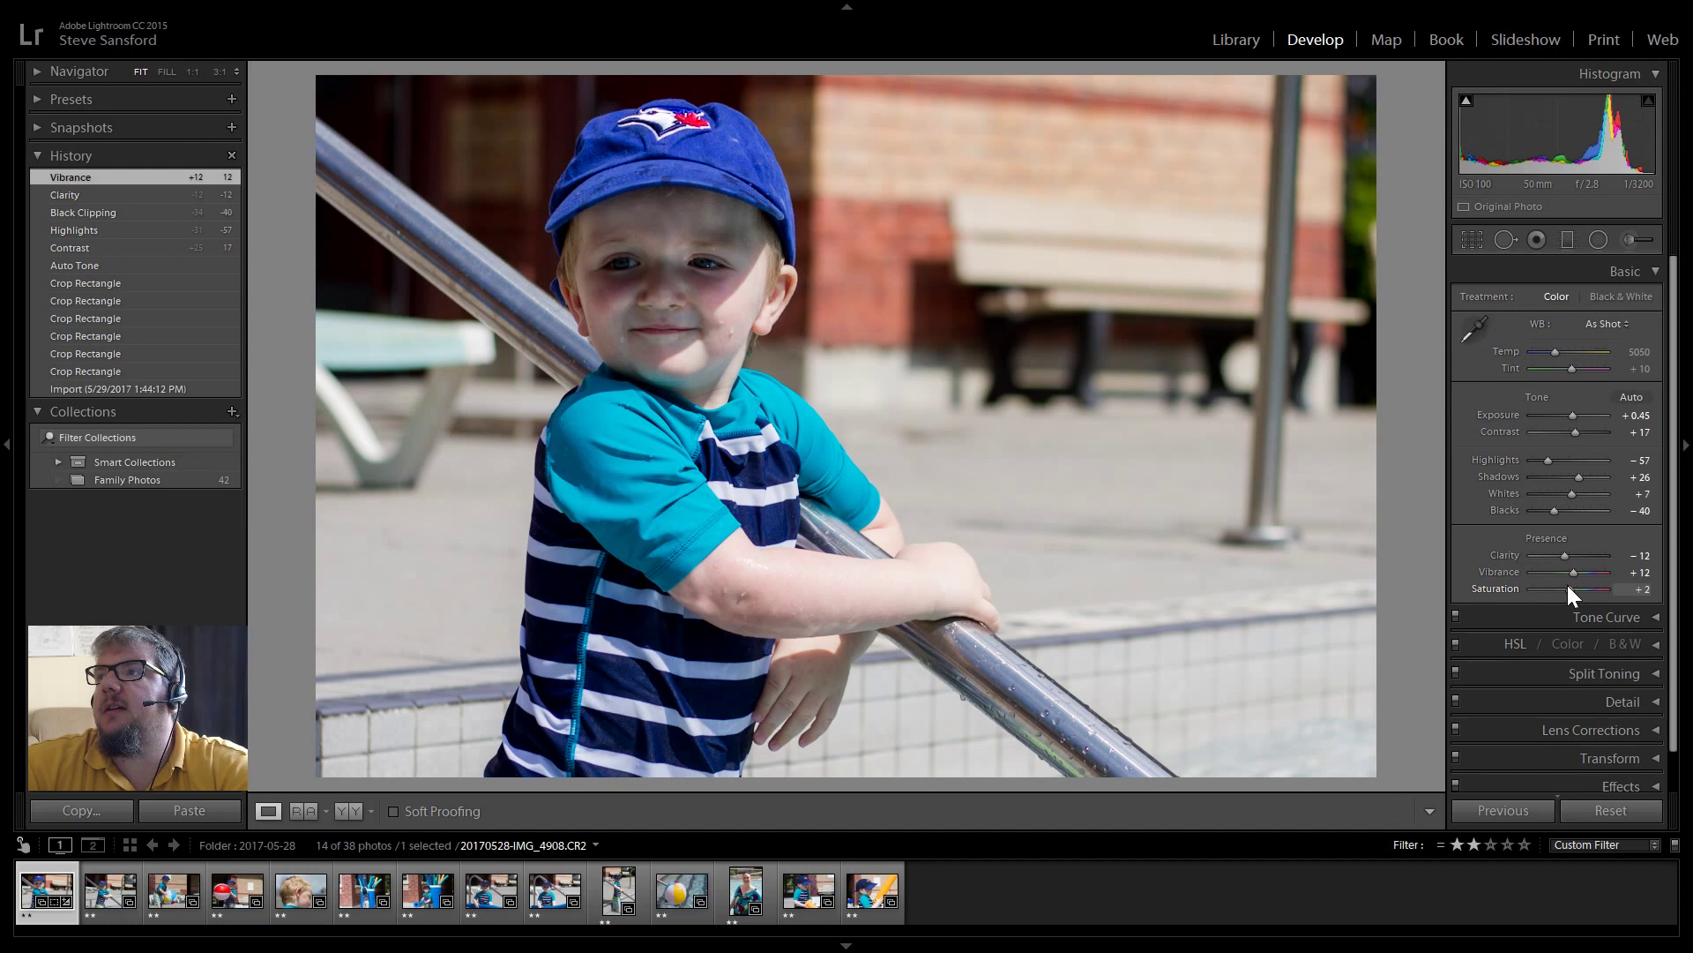
left_click_drag(1563, 584, 1563, 585)
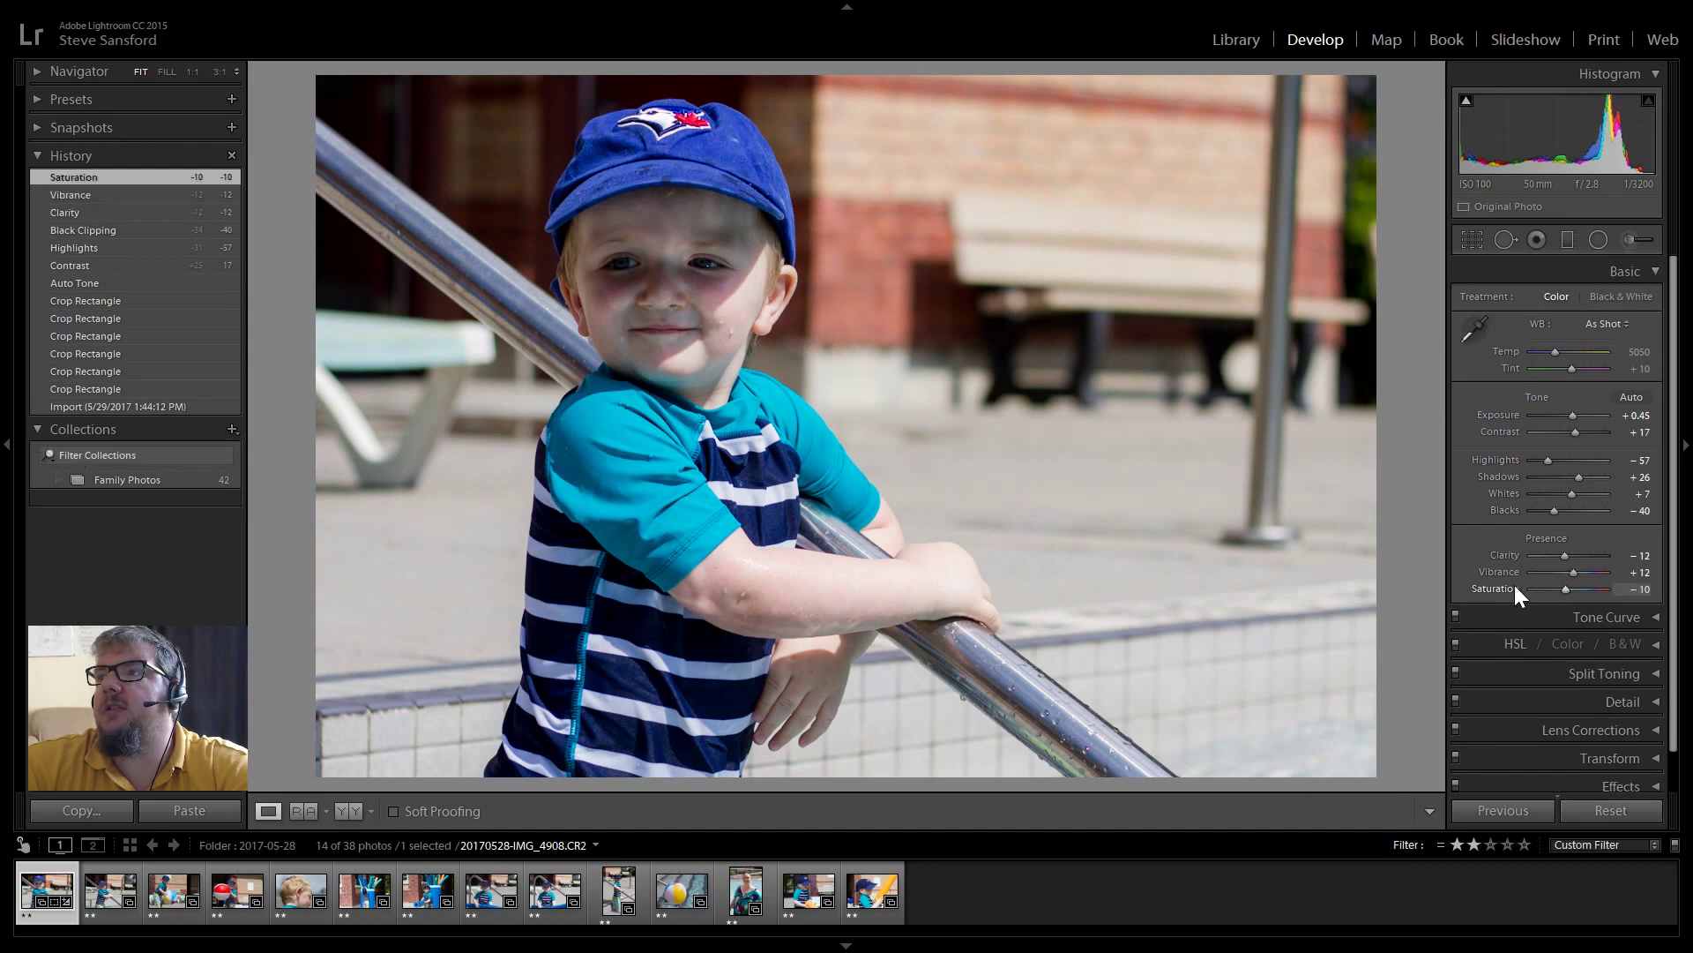
double_click(1516, 585)
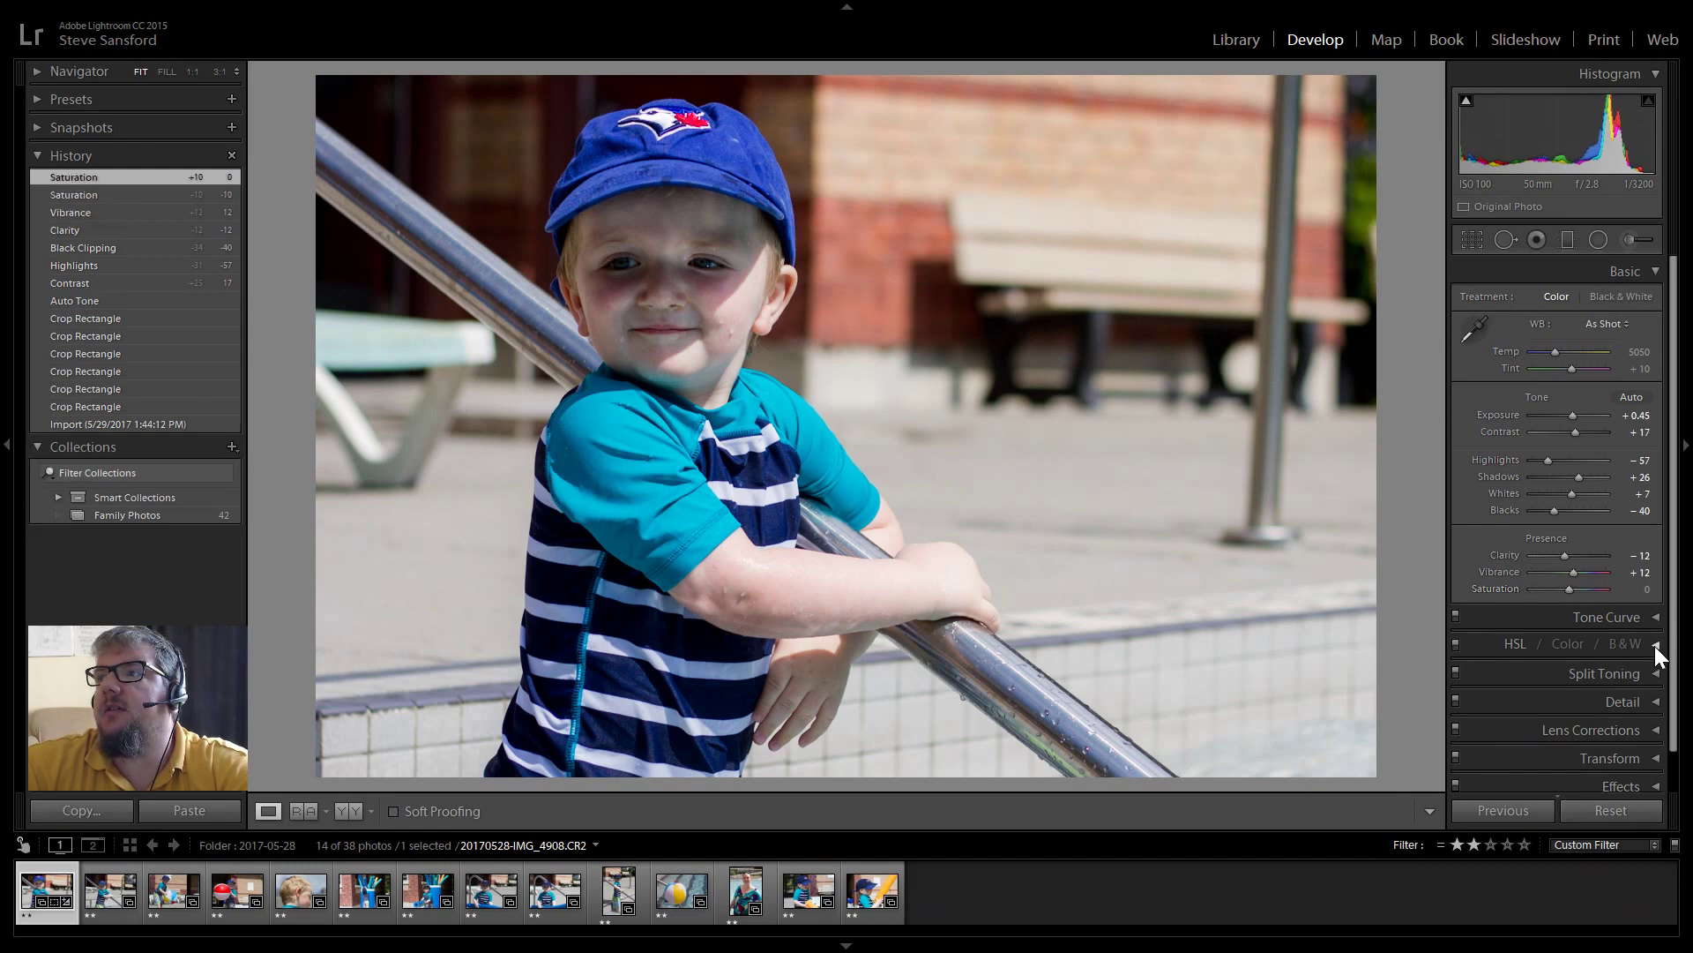
- Try shifting the green, aqua and blue saturation in the HSL settings, and reset each colour to 0
left_click(1656, 651)
left_click(1539, 610)
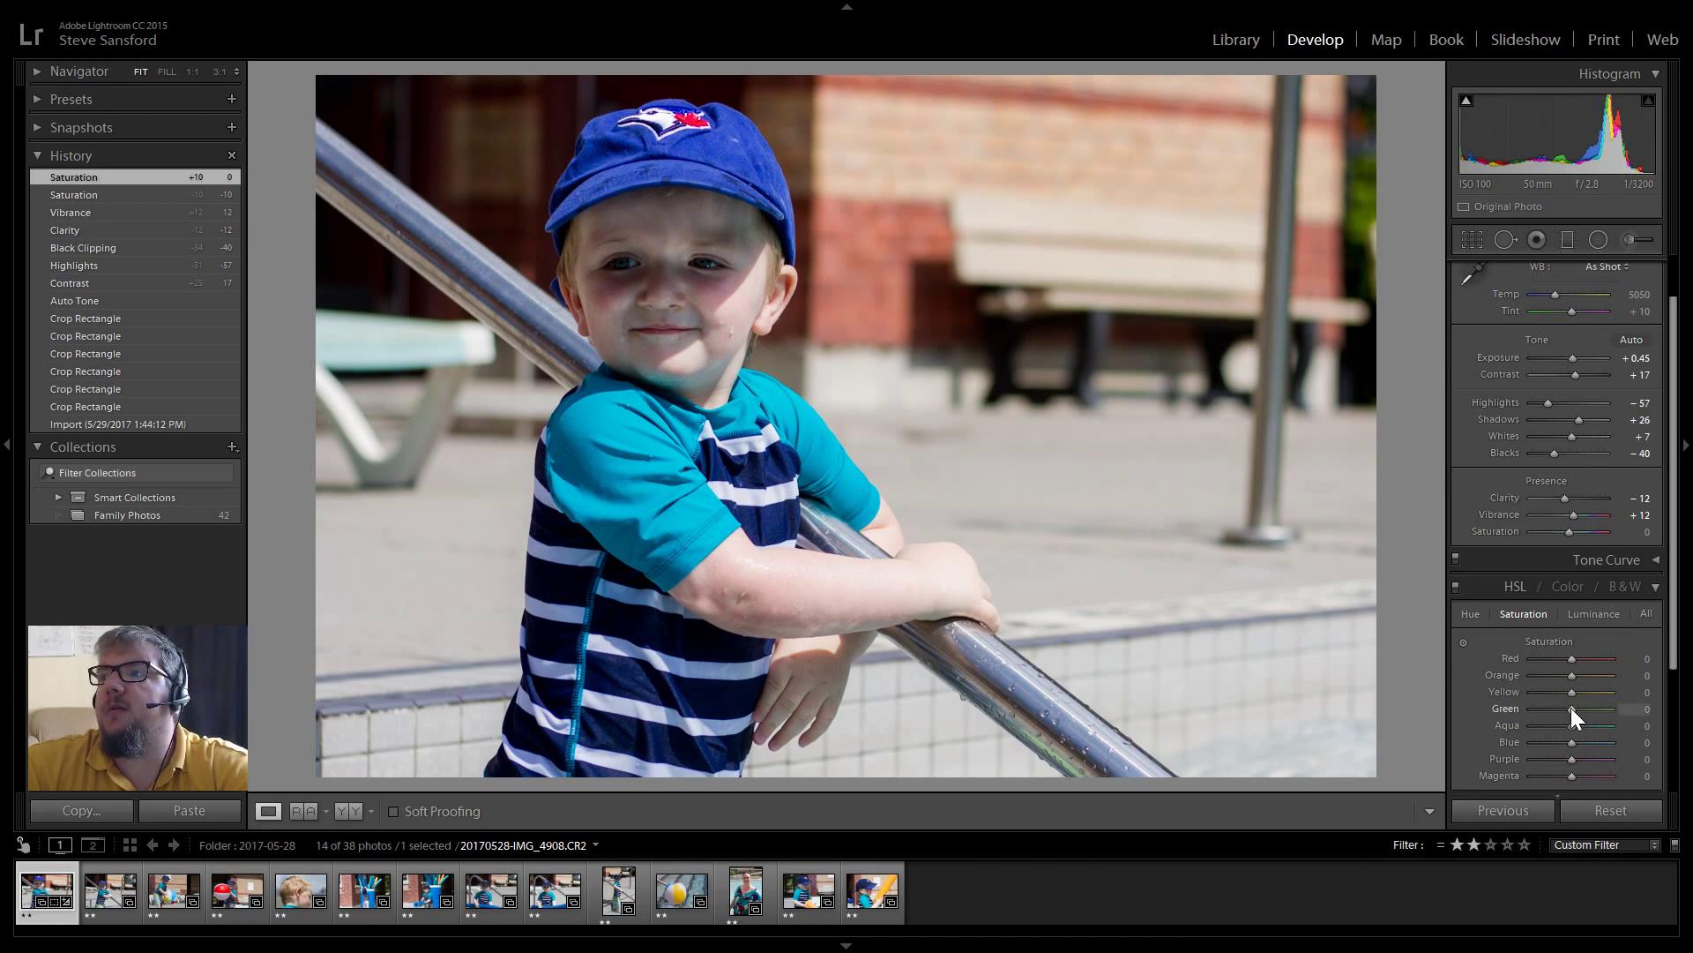
left_click_drag(1578, 707, 1491, 708)
double_click(1510, 706)
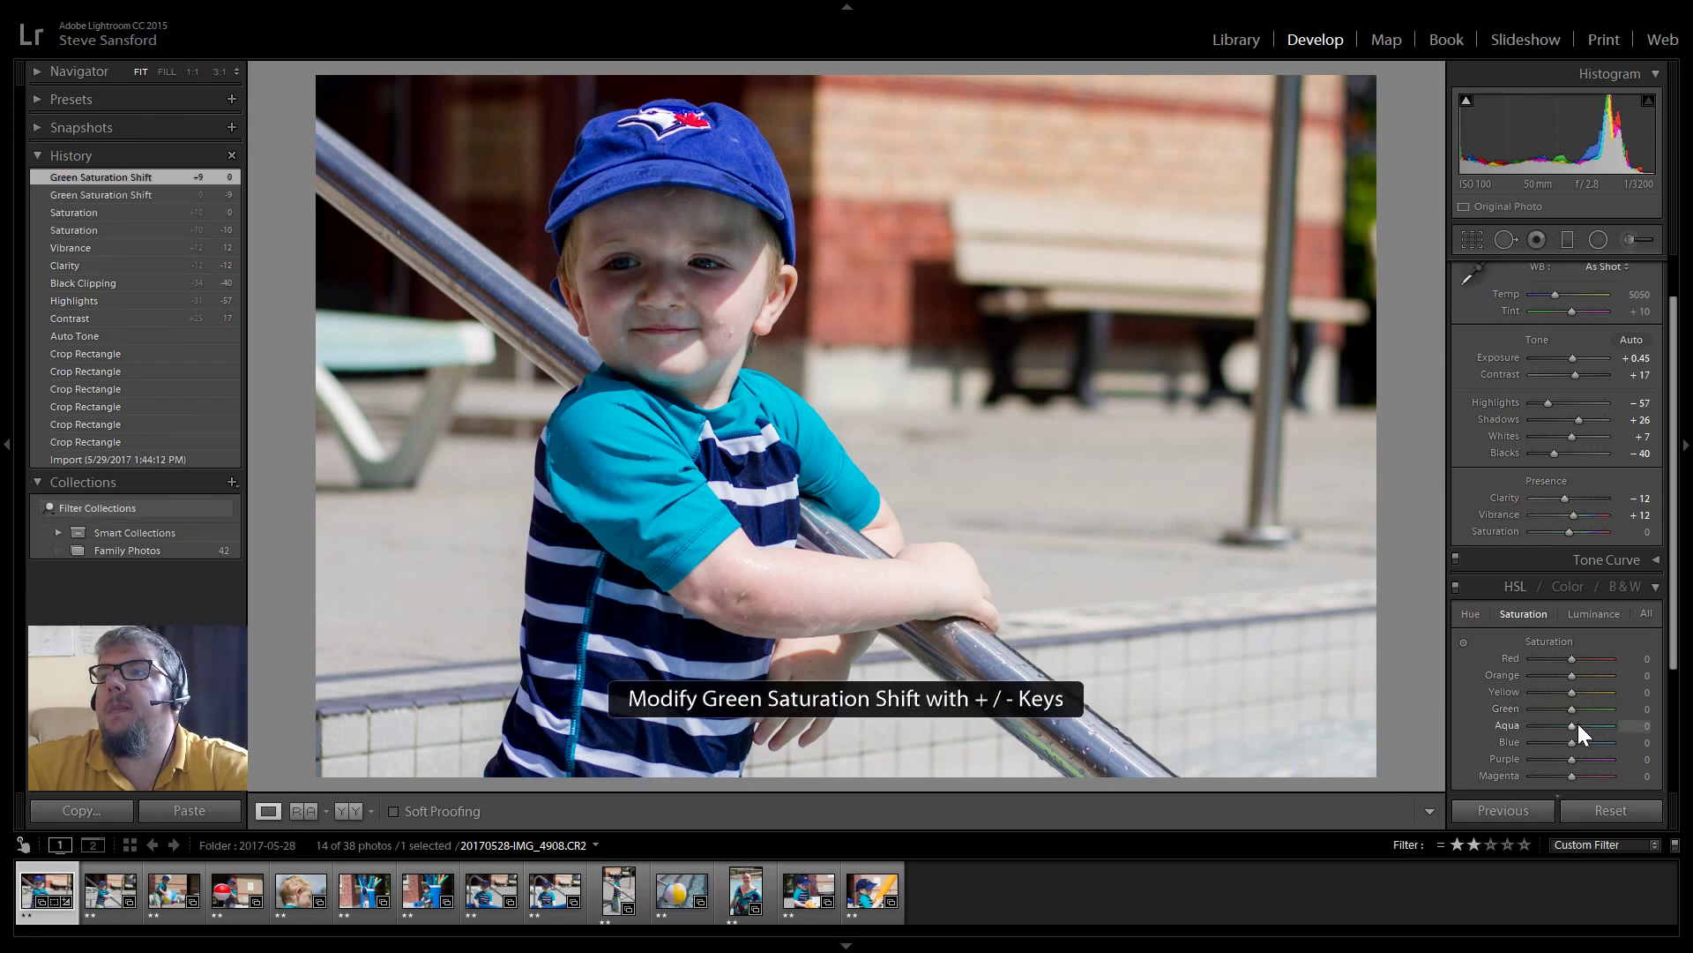
mouse_move(1584, 727)
left_mouse_down()
mouse_move(1610, 717)
mouse_move(1570, 722)
left_mouse_up()
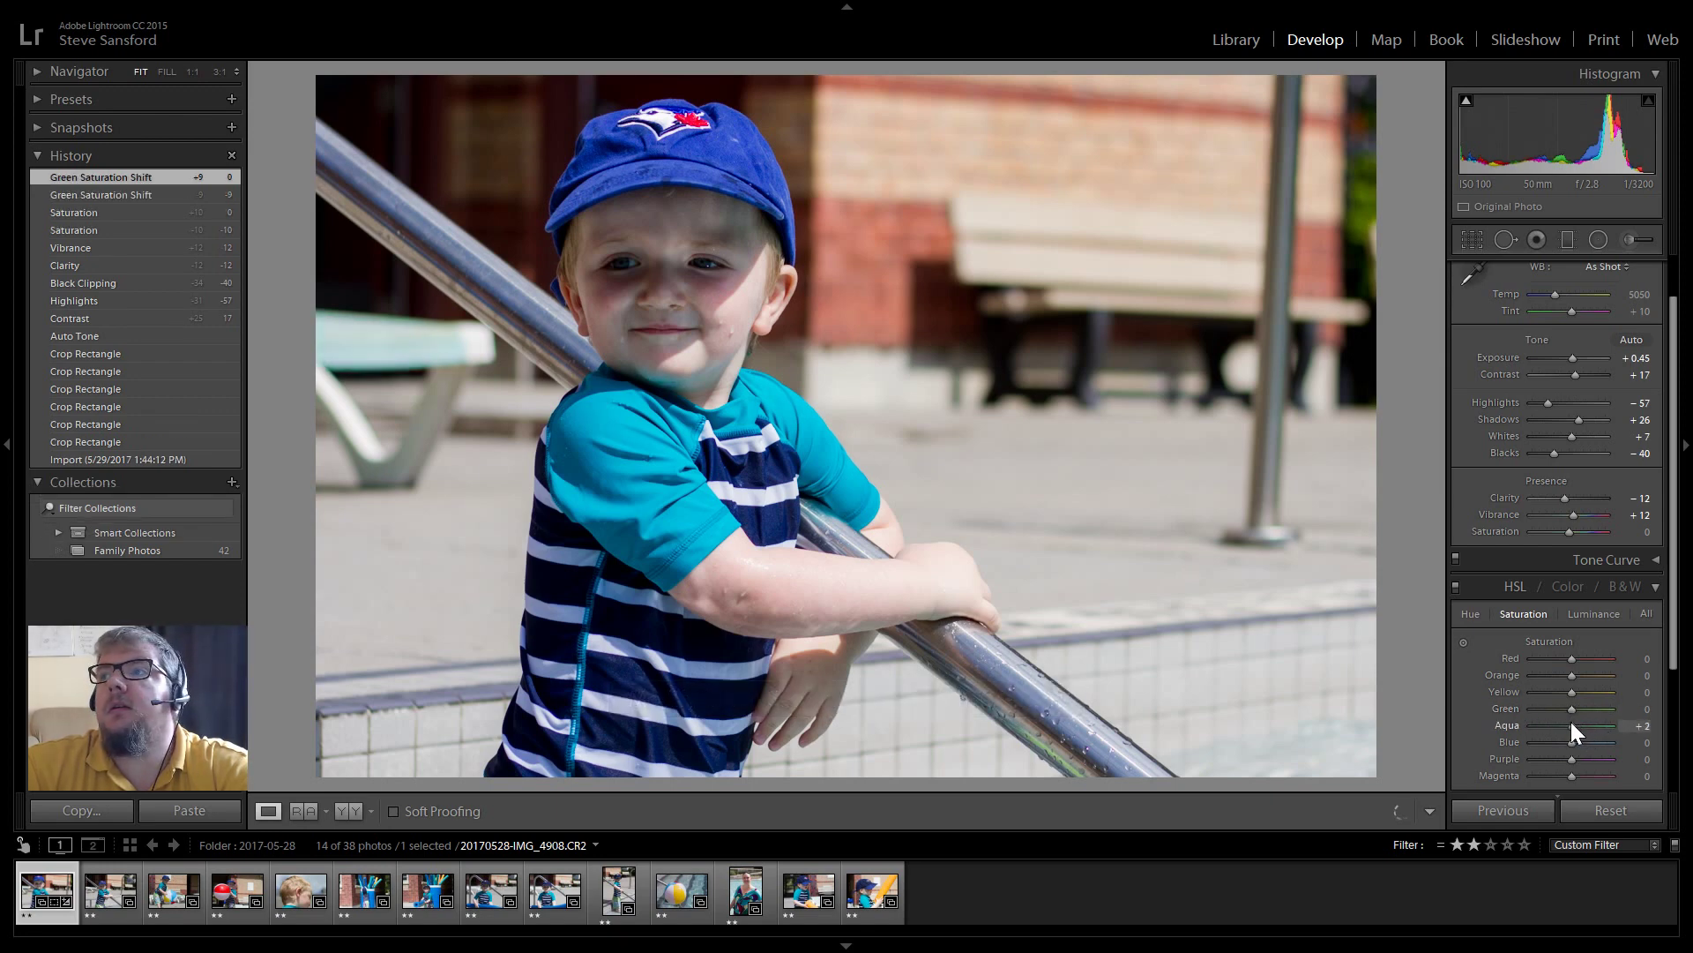
mouse_move(1572, 741)
left_mouse_down()
mouse_move(1547, 743)
mouse_move(1563, 744)
left_mouse_up()
double_click(1515, 738)
- Enable profile corrections for the lens and collapse the Lens Corrections settings
scroll(1515, 738, "down", 1)
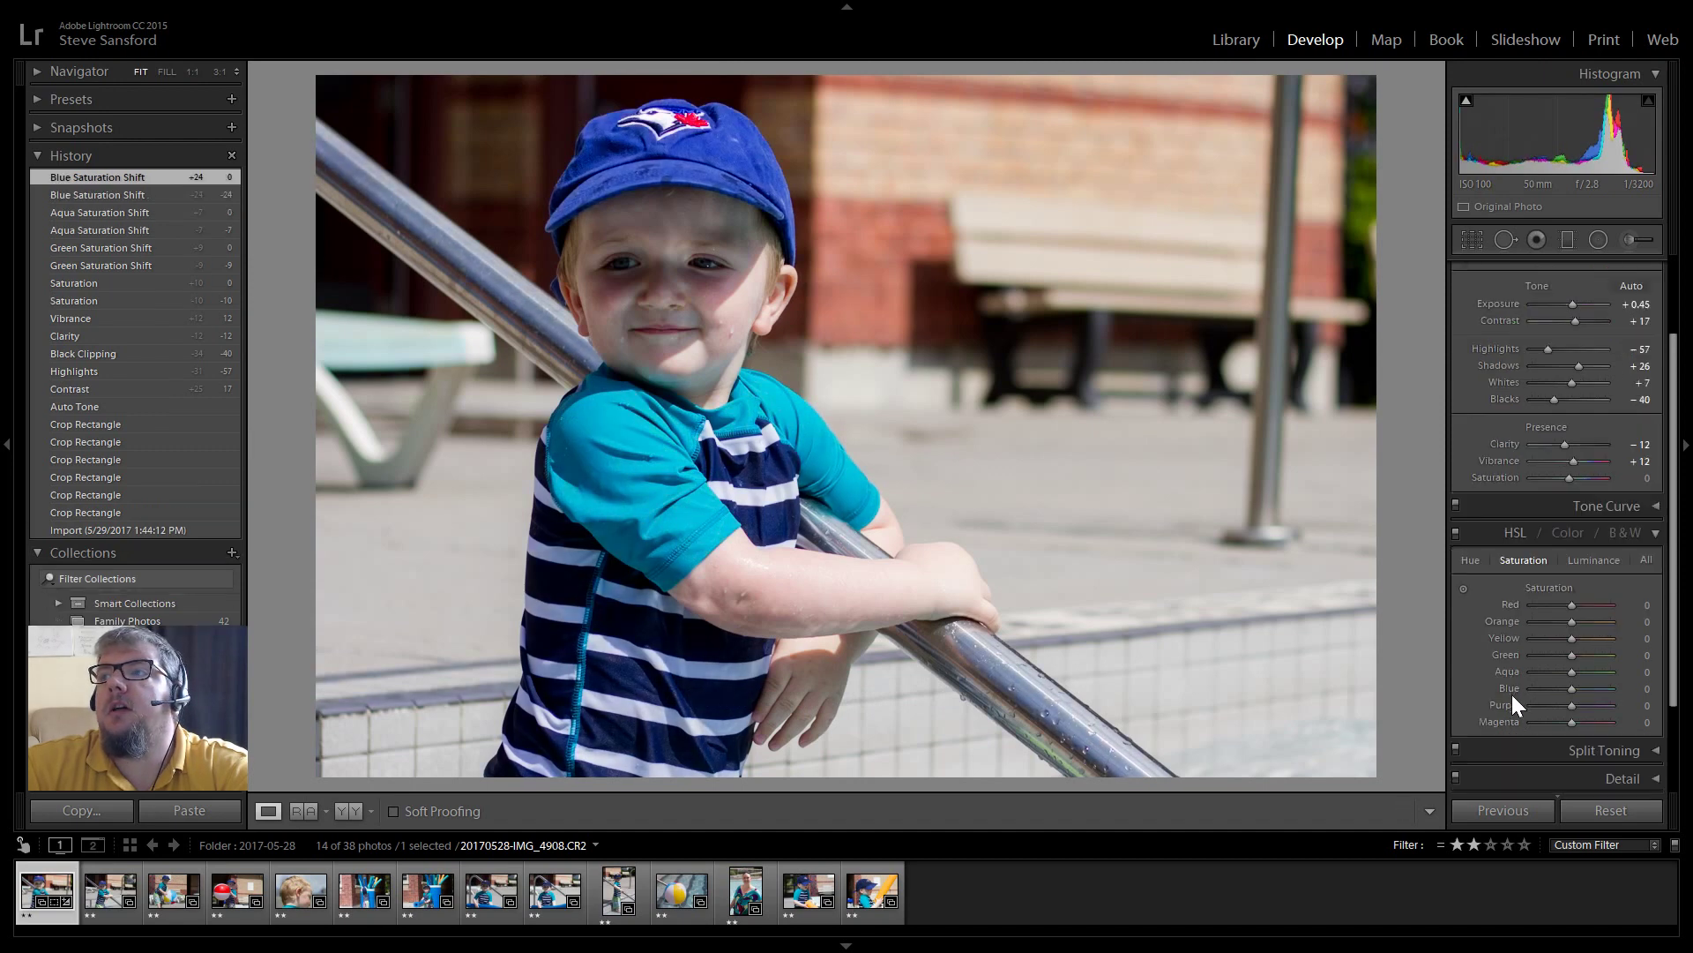
scroll(1511, 698, "down", 3)
left_click(1566, 692)
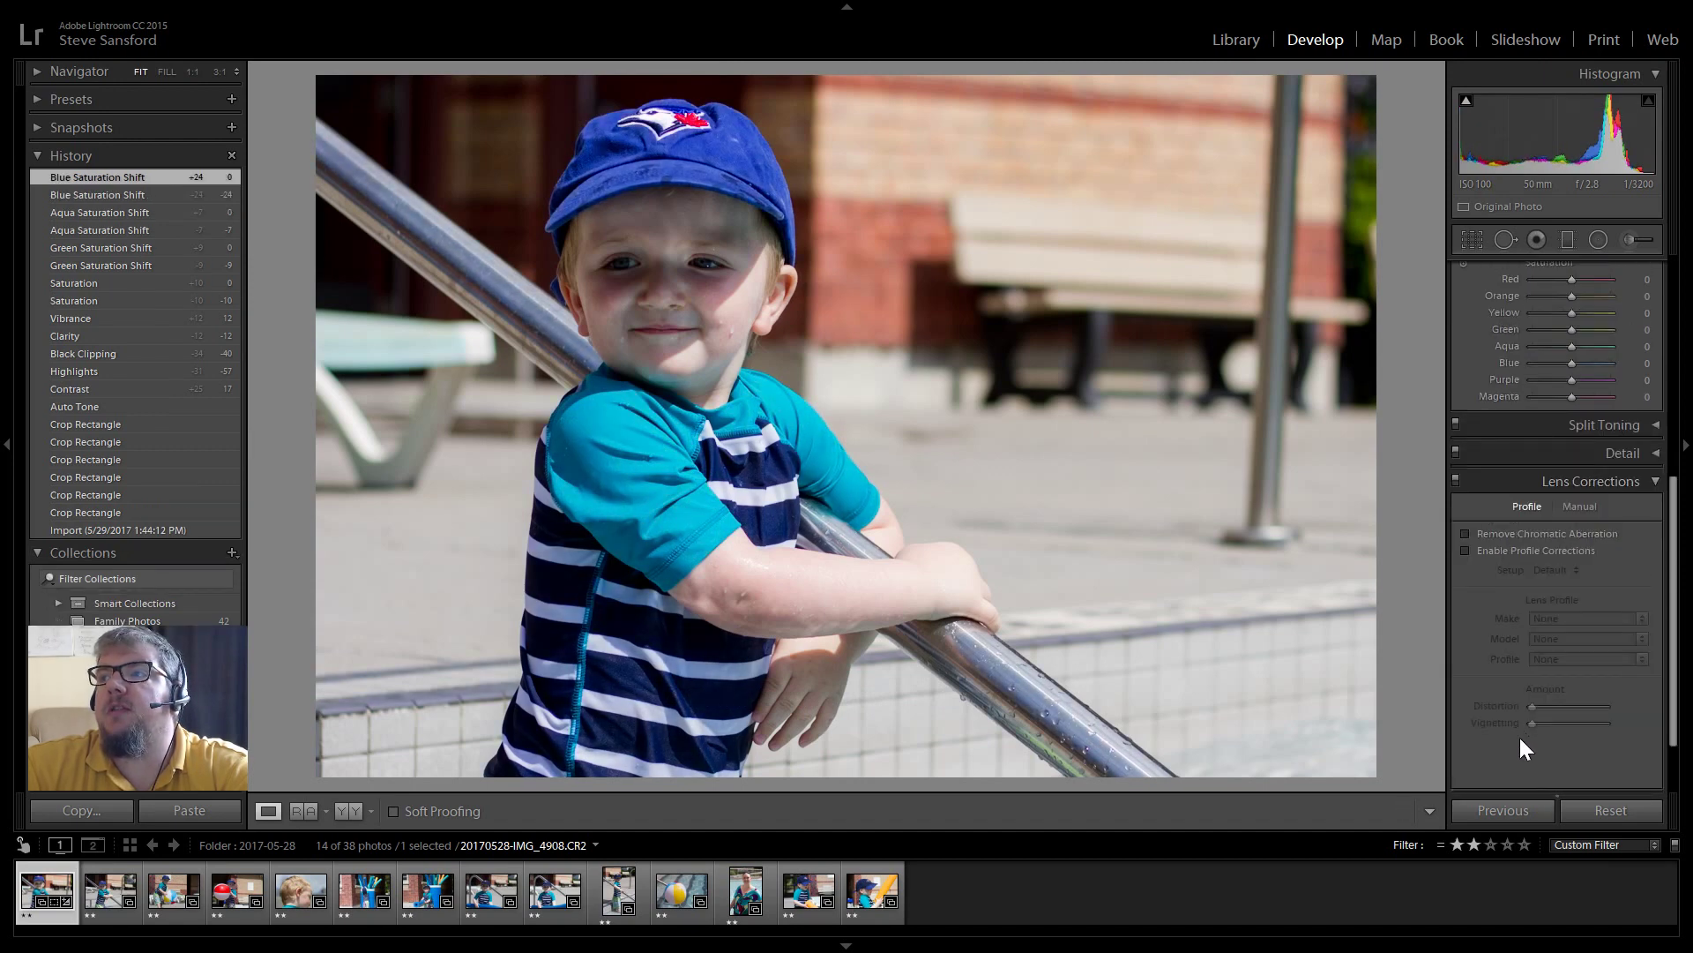
left_click(1464, 548)
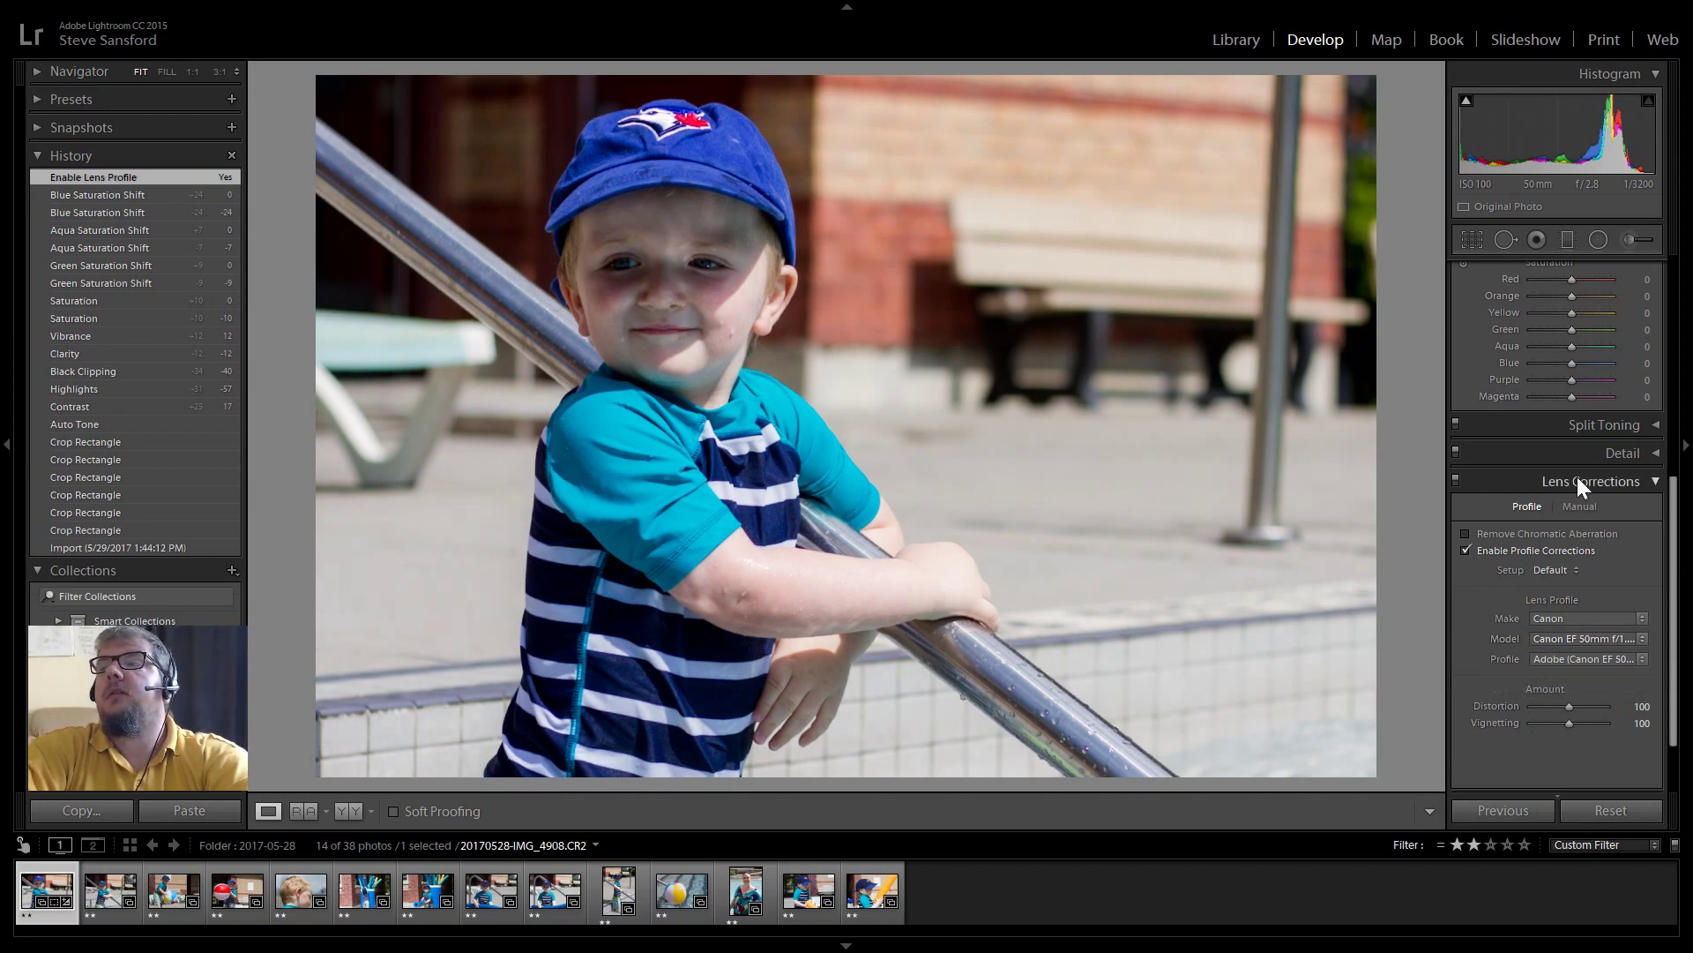
left_click(1609, 477)
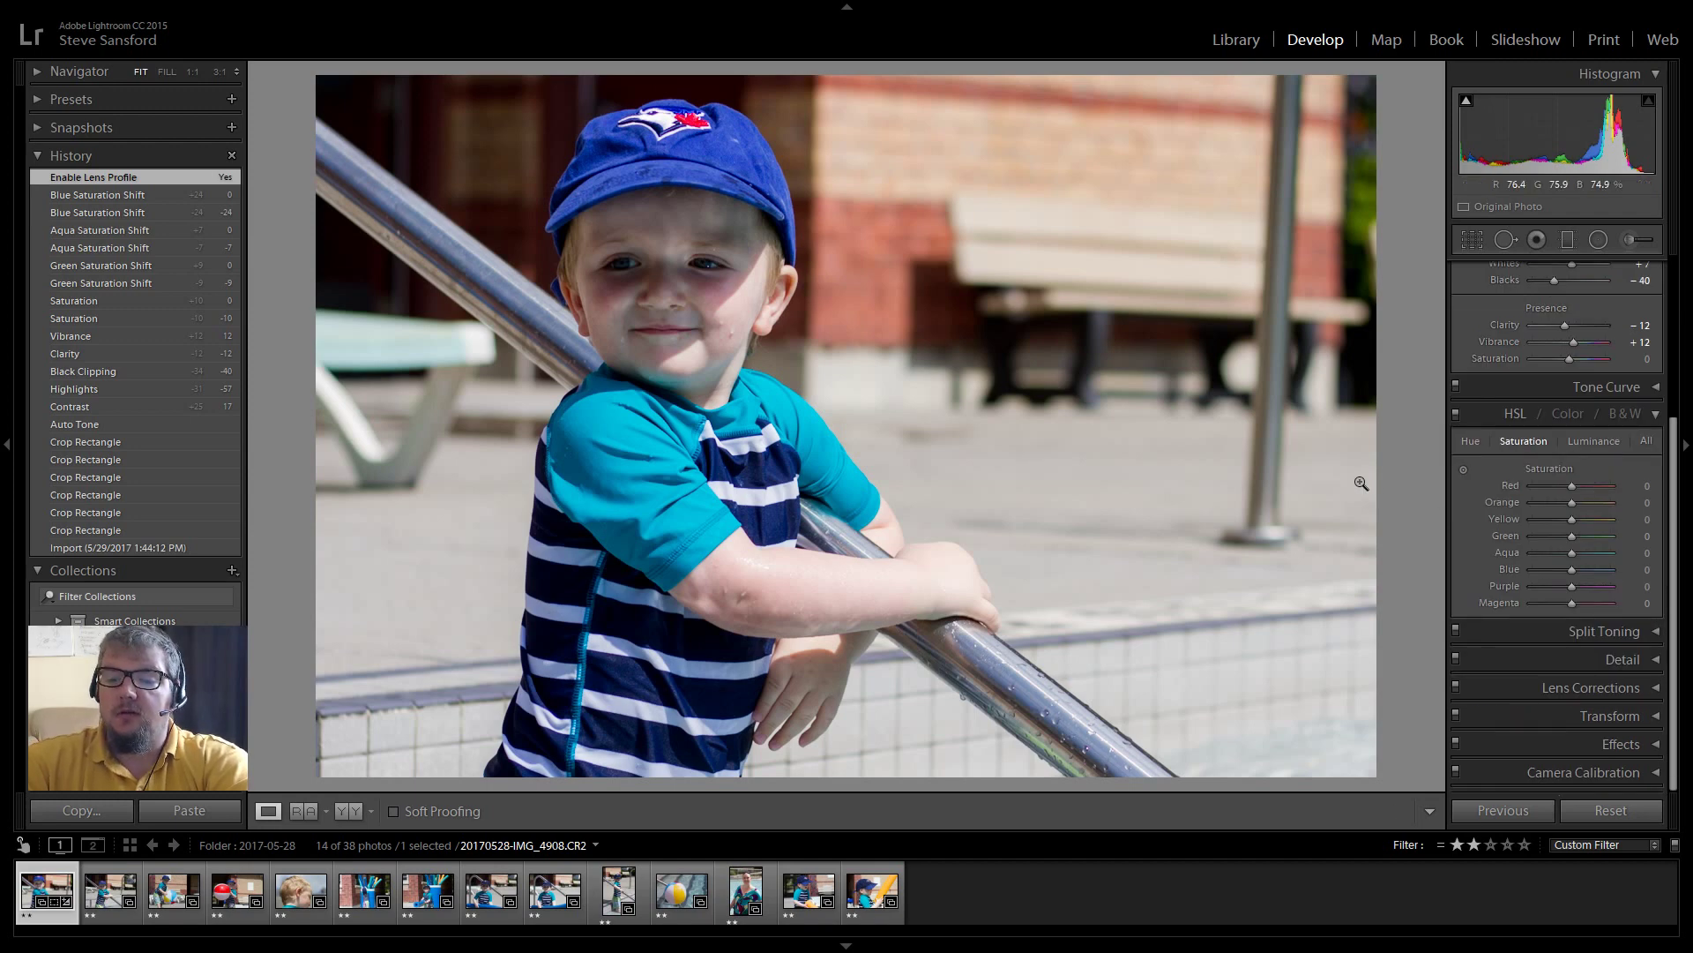
- Compare the edited IMG_4908 with its unedited Before version
key("backslash")
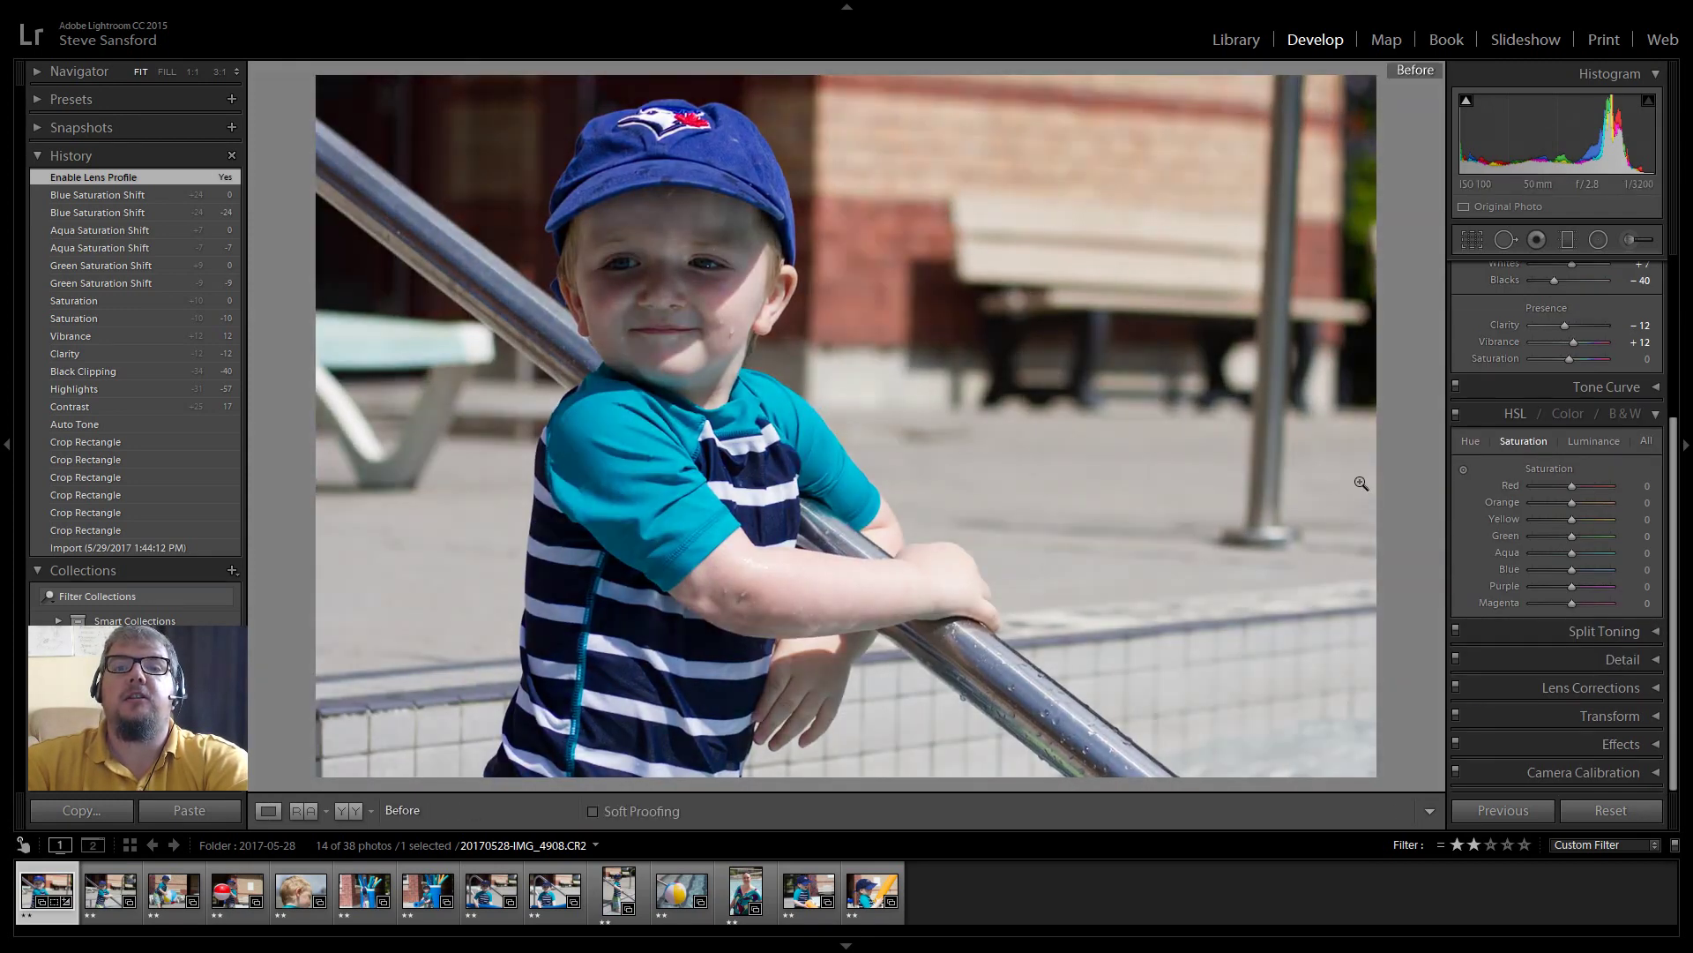
key("backslash")
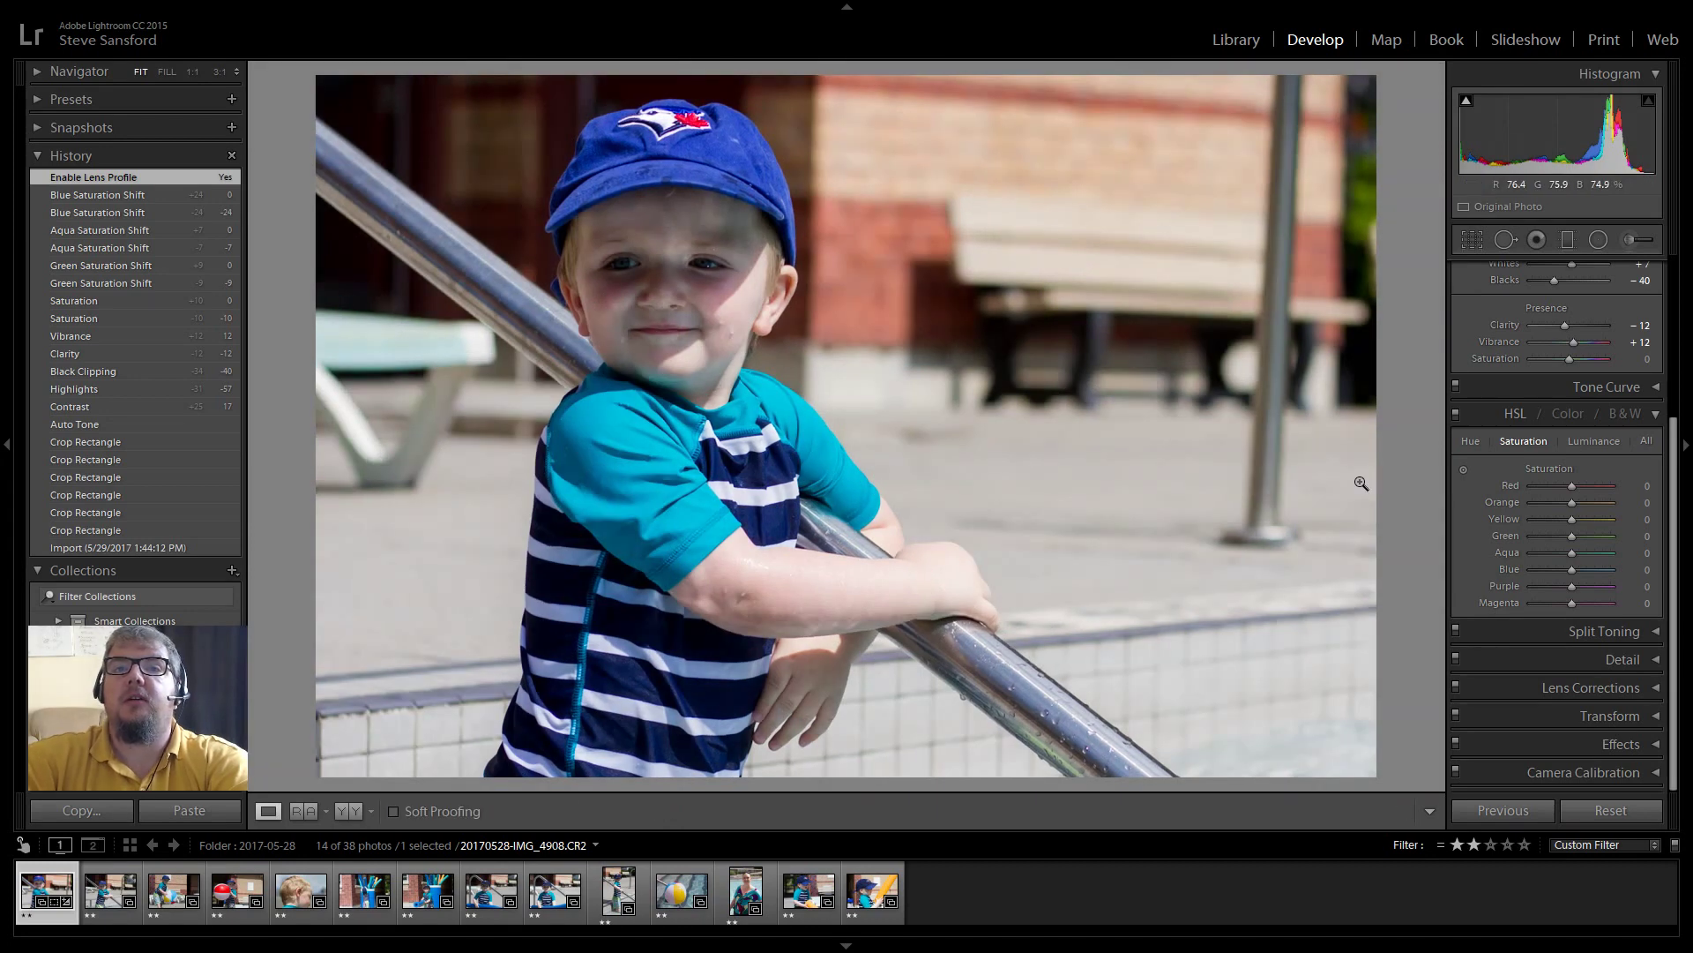
- Compare the edited IMG_4908 with the unedited IMG_4909, and open the beach ball photo IMG_4911
left_click(106, 893)
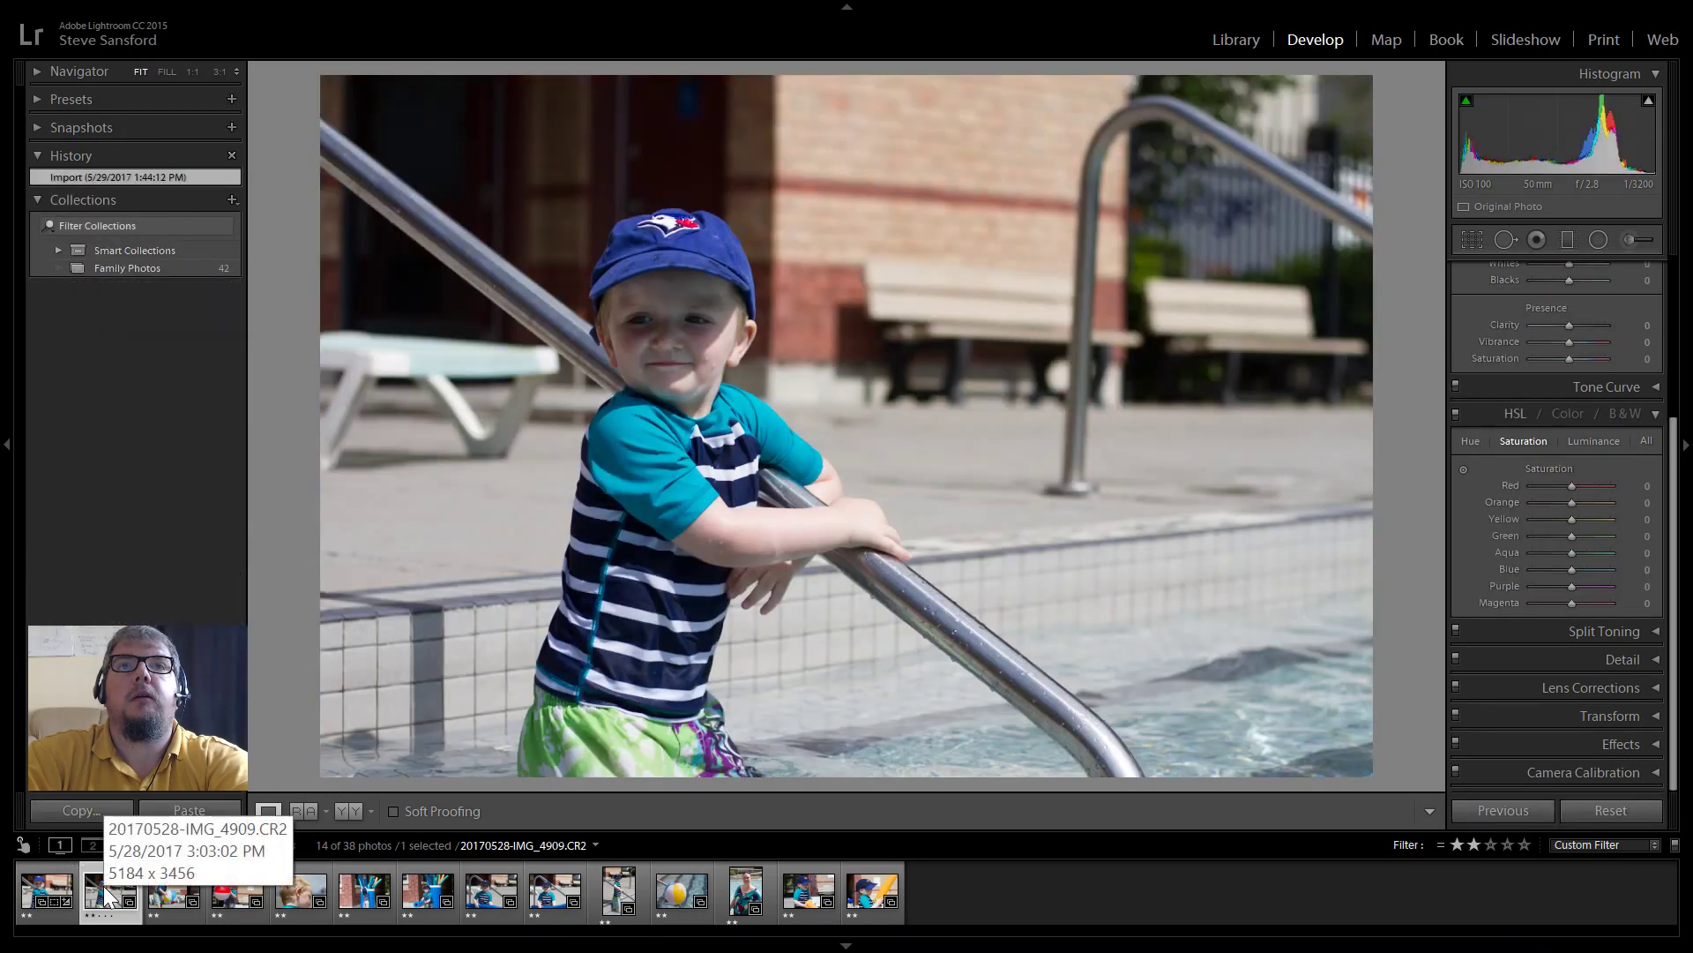
left_click(47, 894)
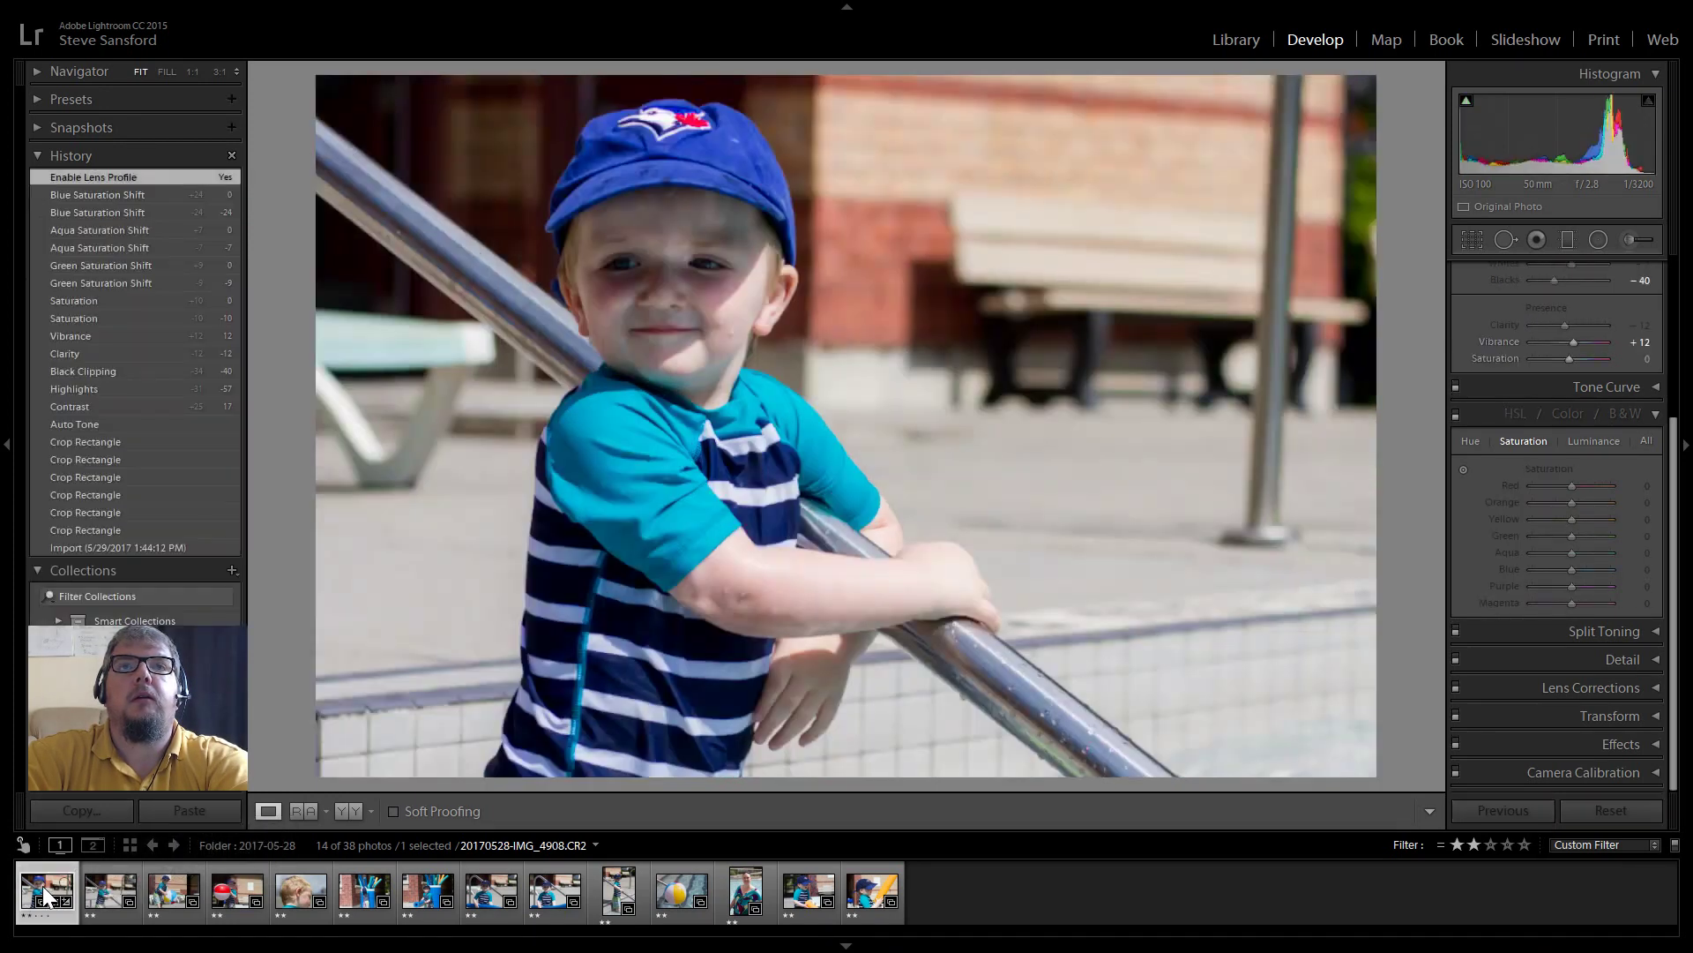
left_click(95, 891)
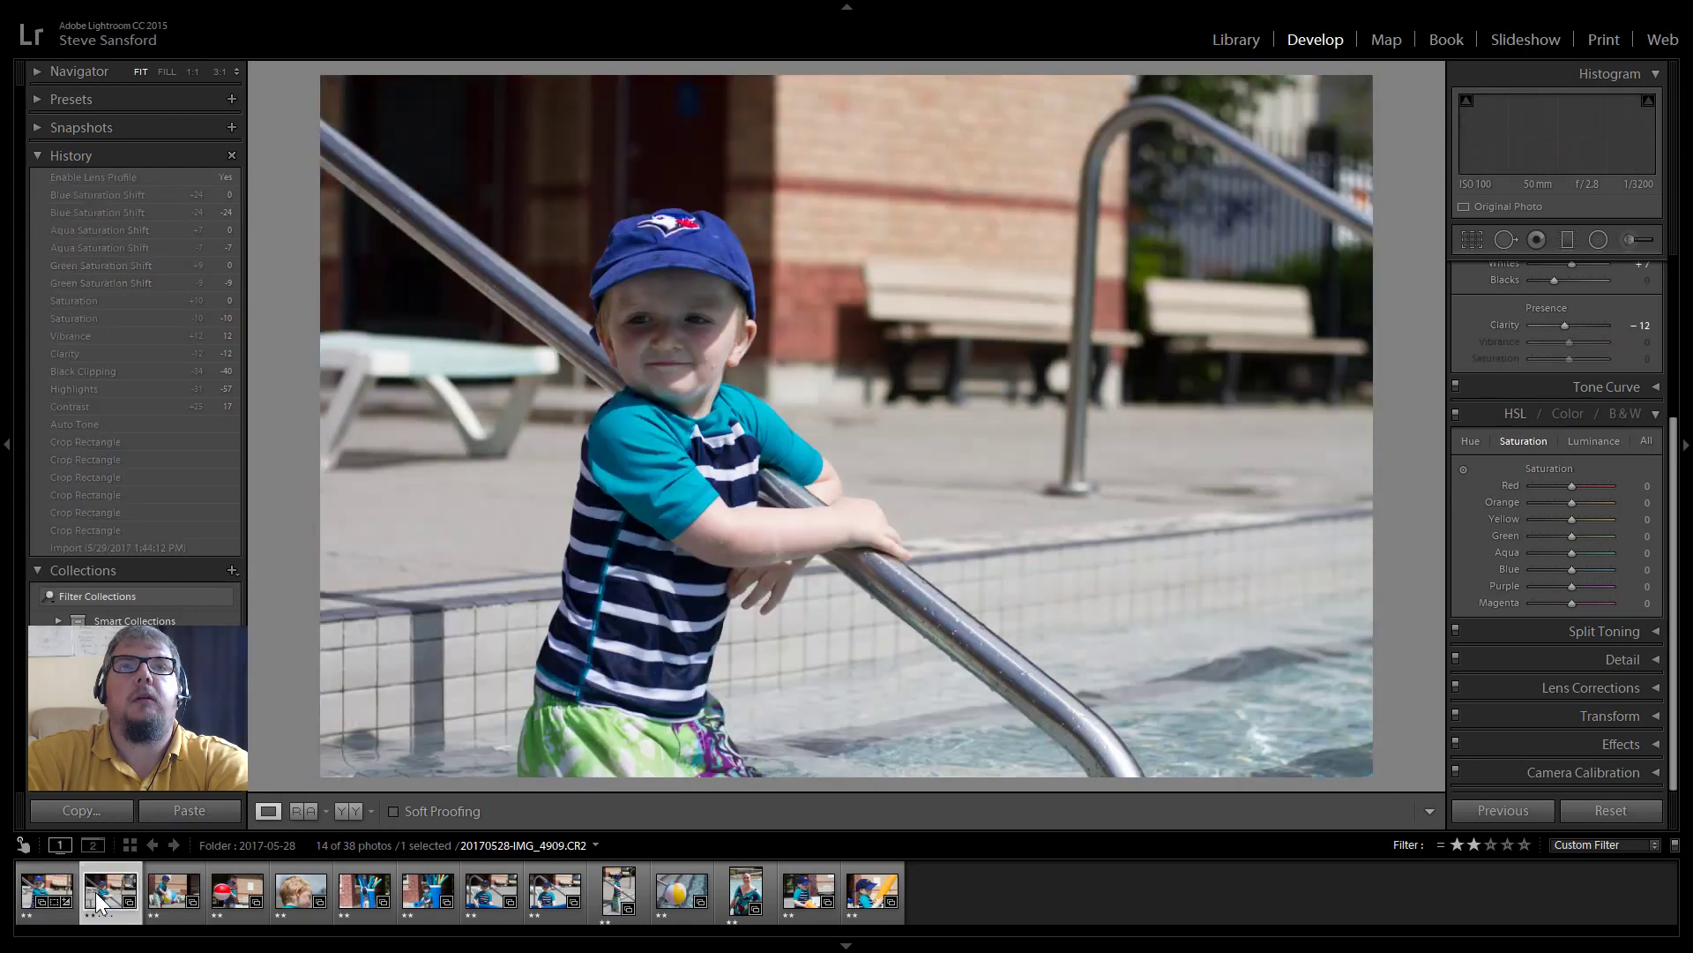
left_click(36, 896)
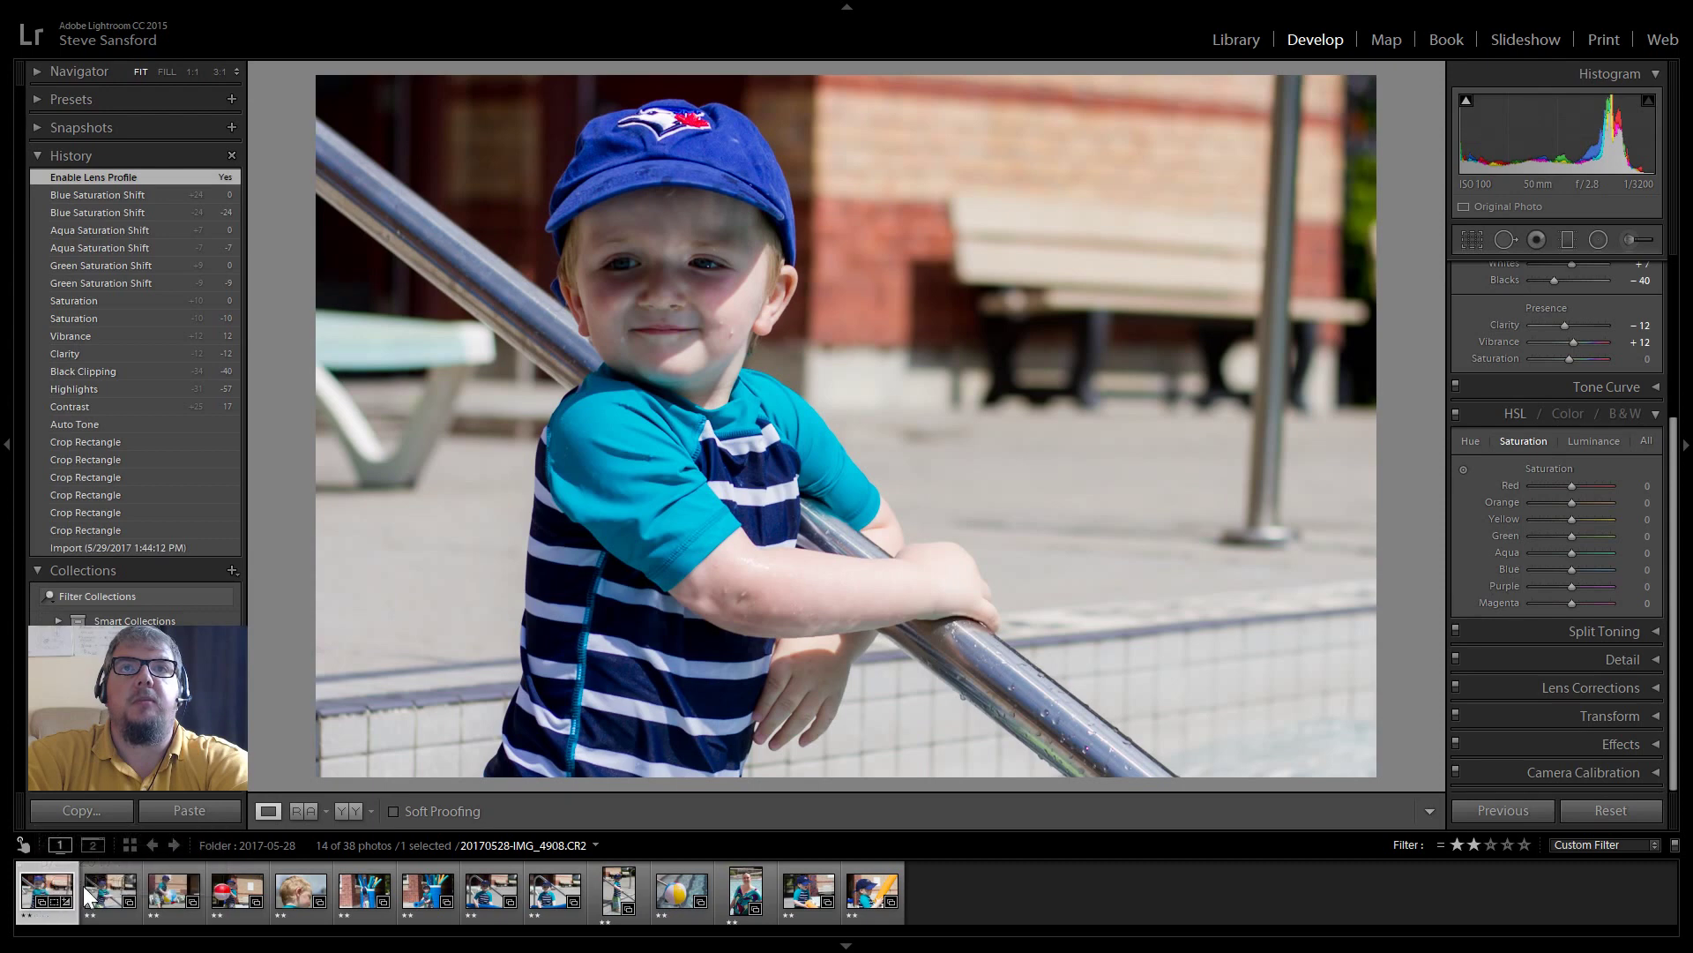
left_click(112, 882)
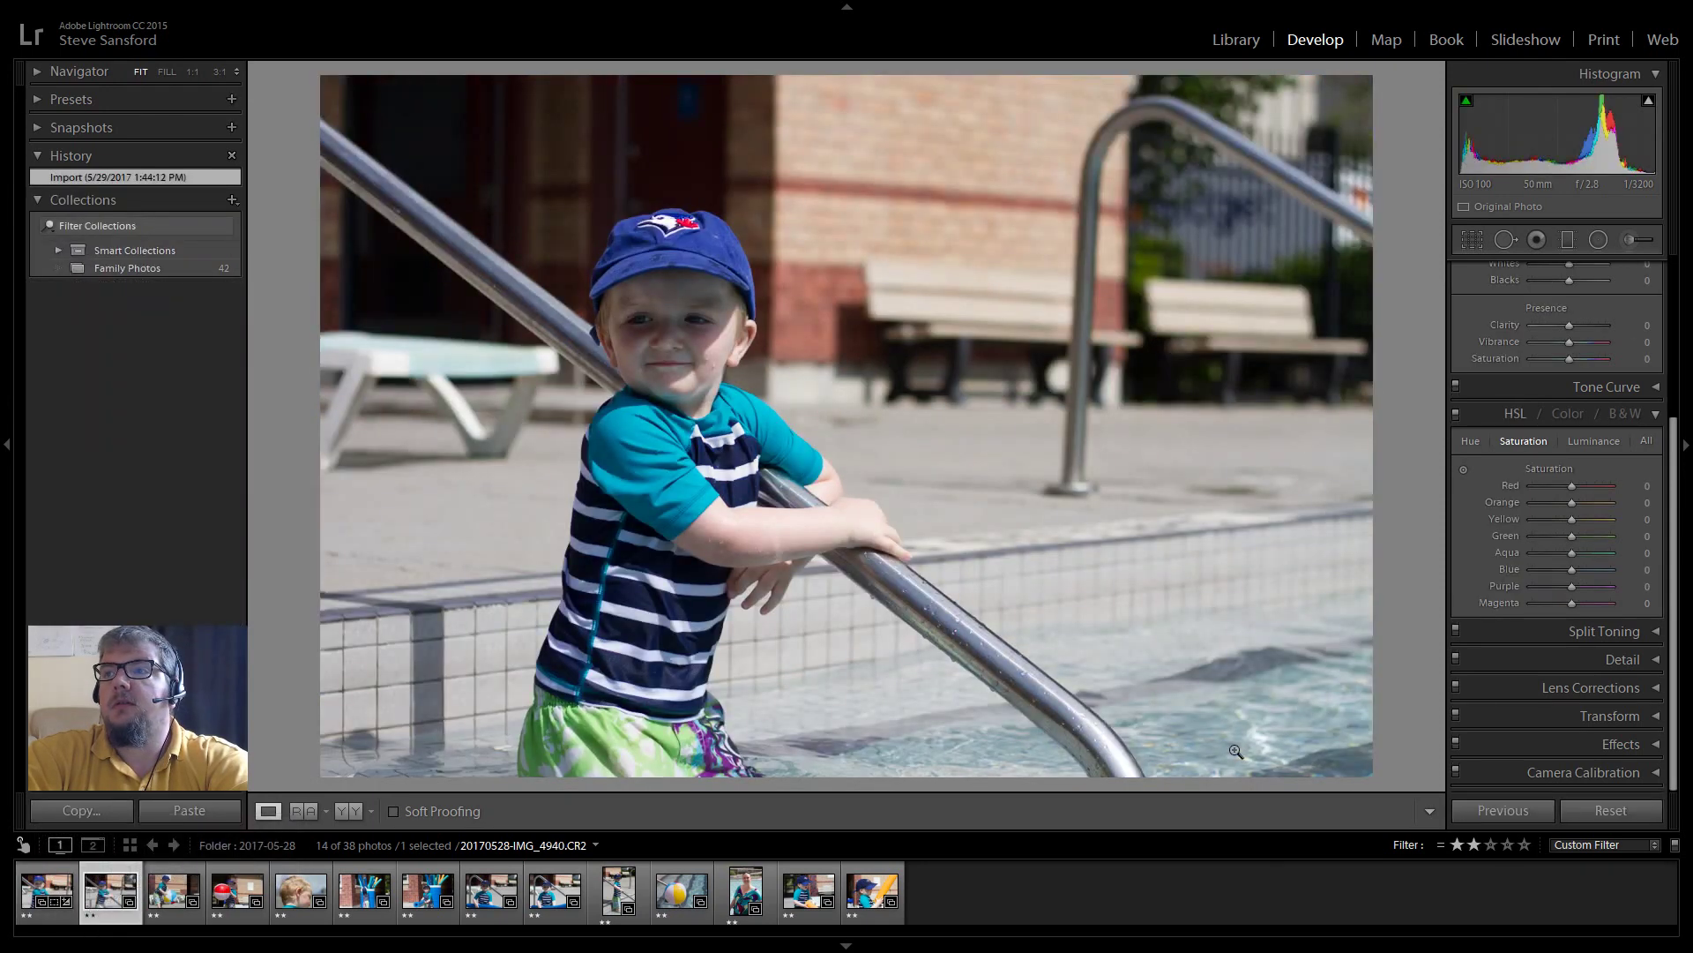
left_click(161, 896)
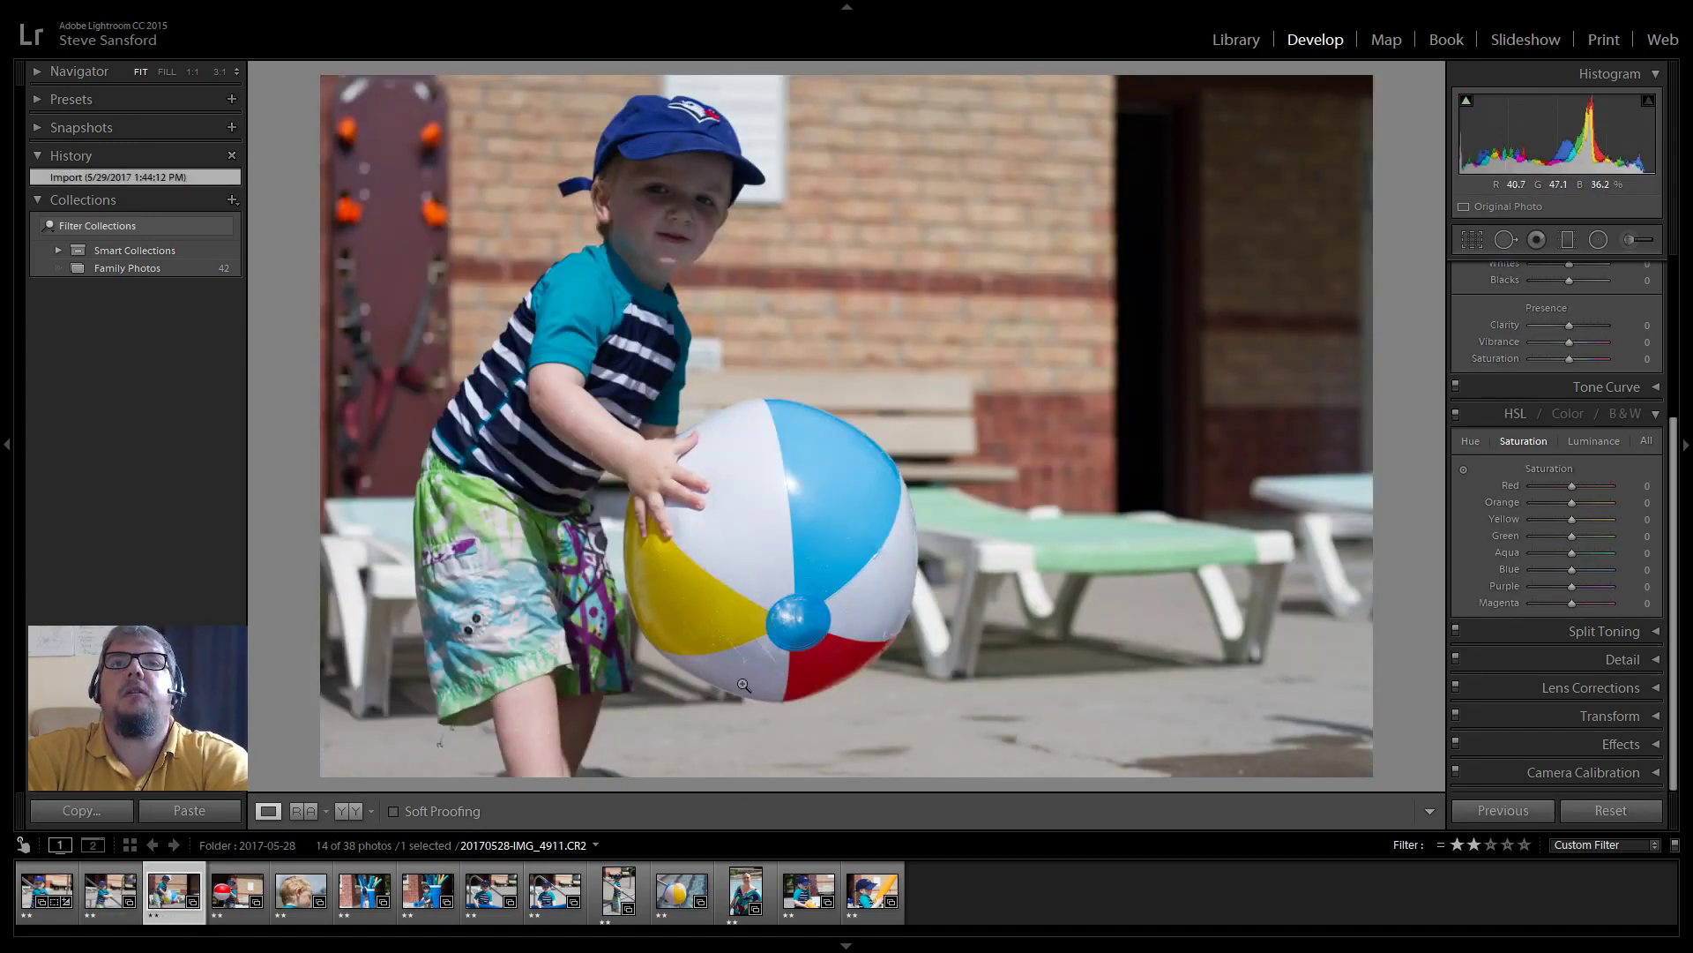
- Crop IMG_4911 in from both sides to a portrait frame around the boy and the beach ball
left_click(1468, 238)
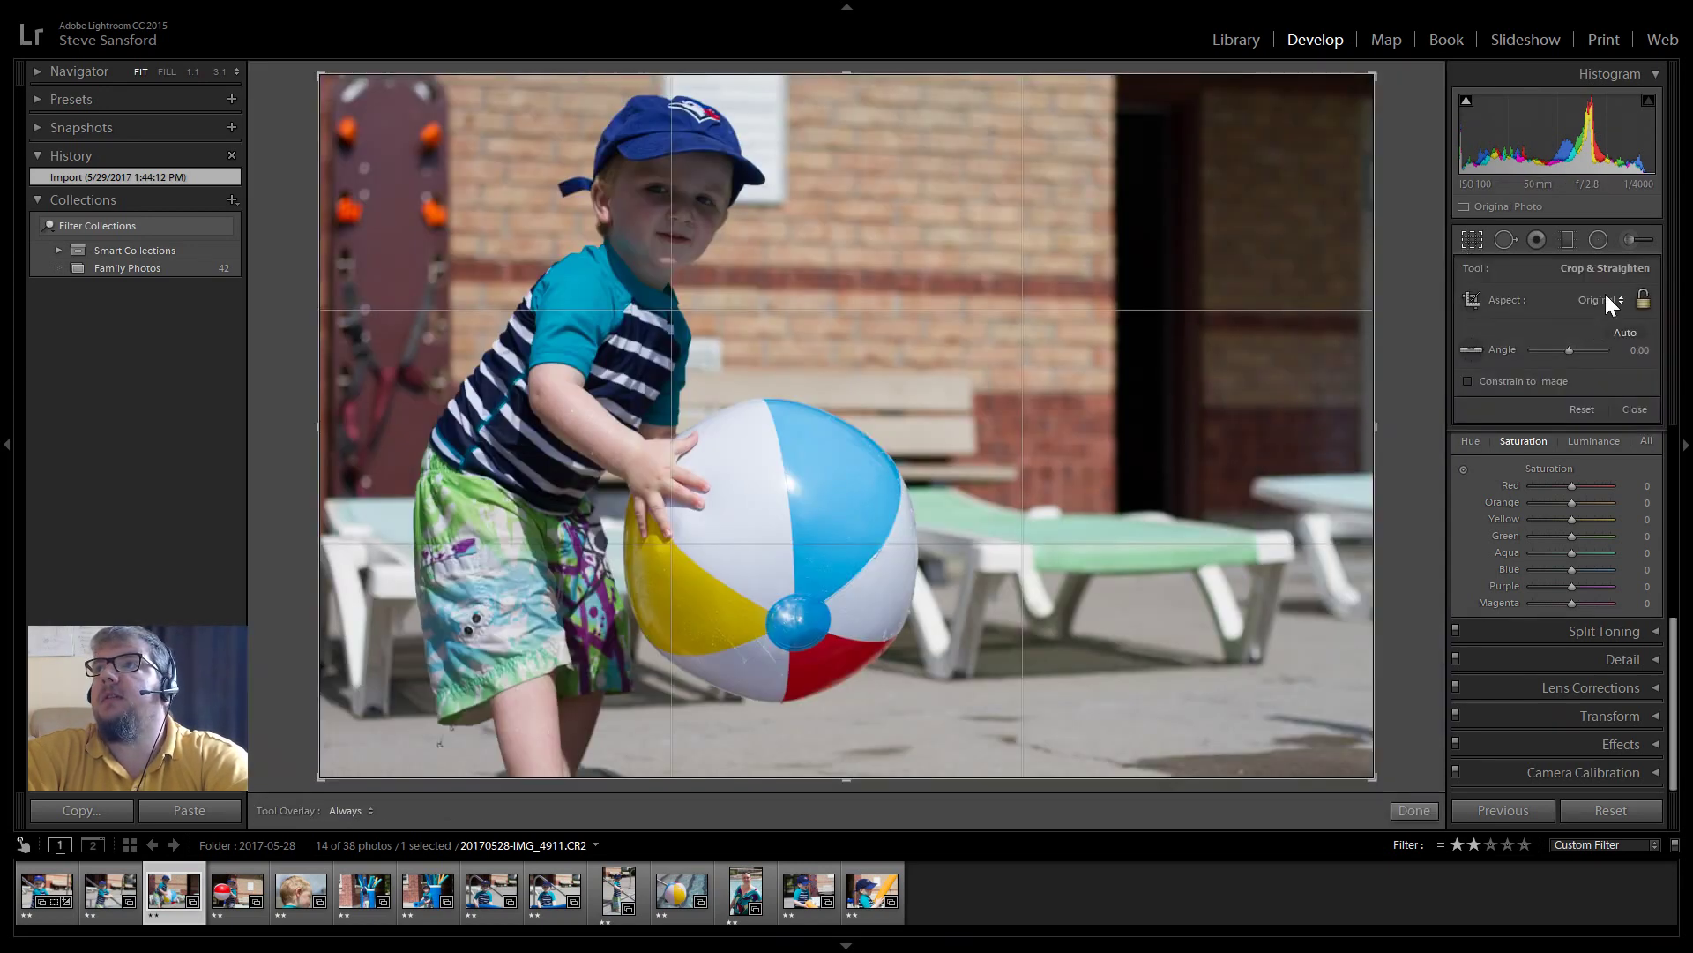
left_click(1605, 296)
left_click(1406, 354)
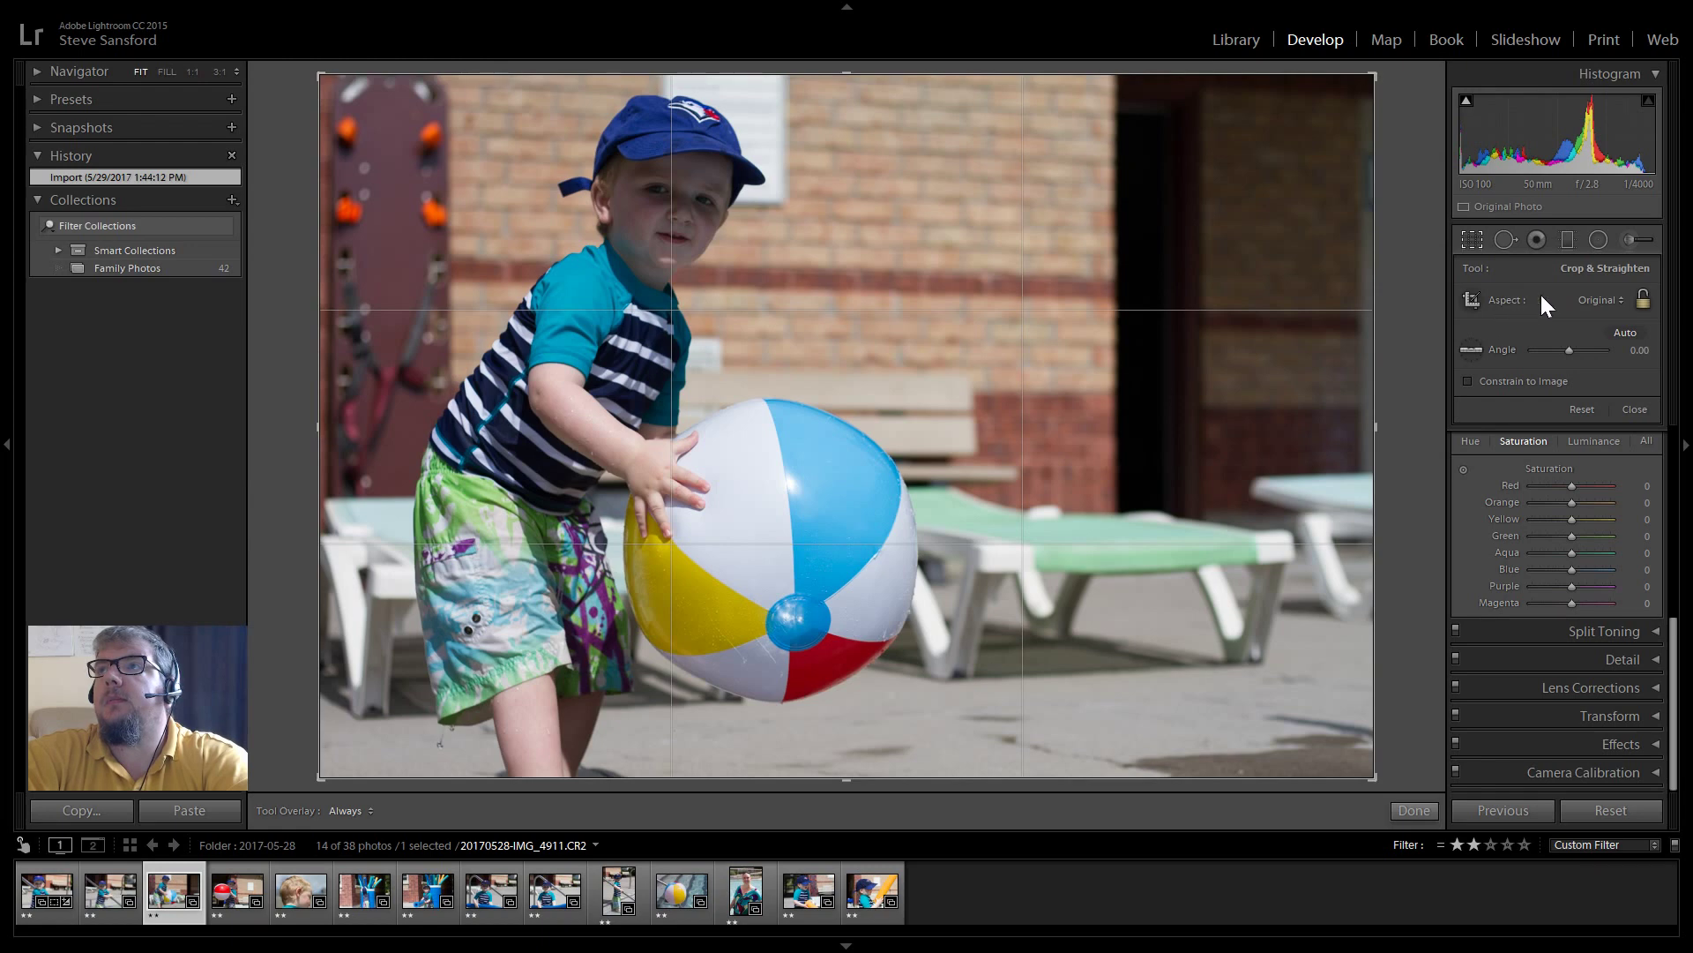
left_click(1613, 301)
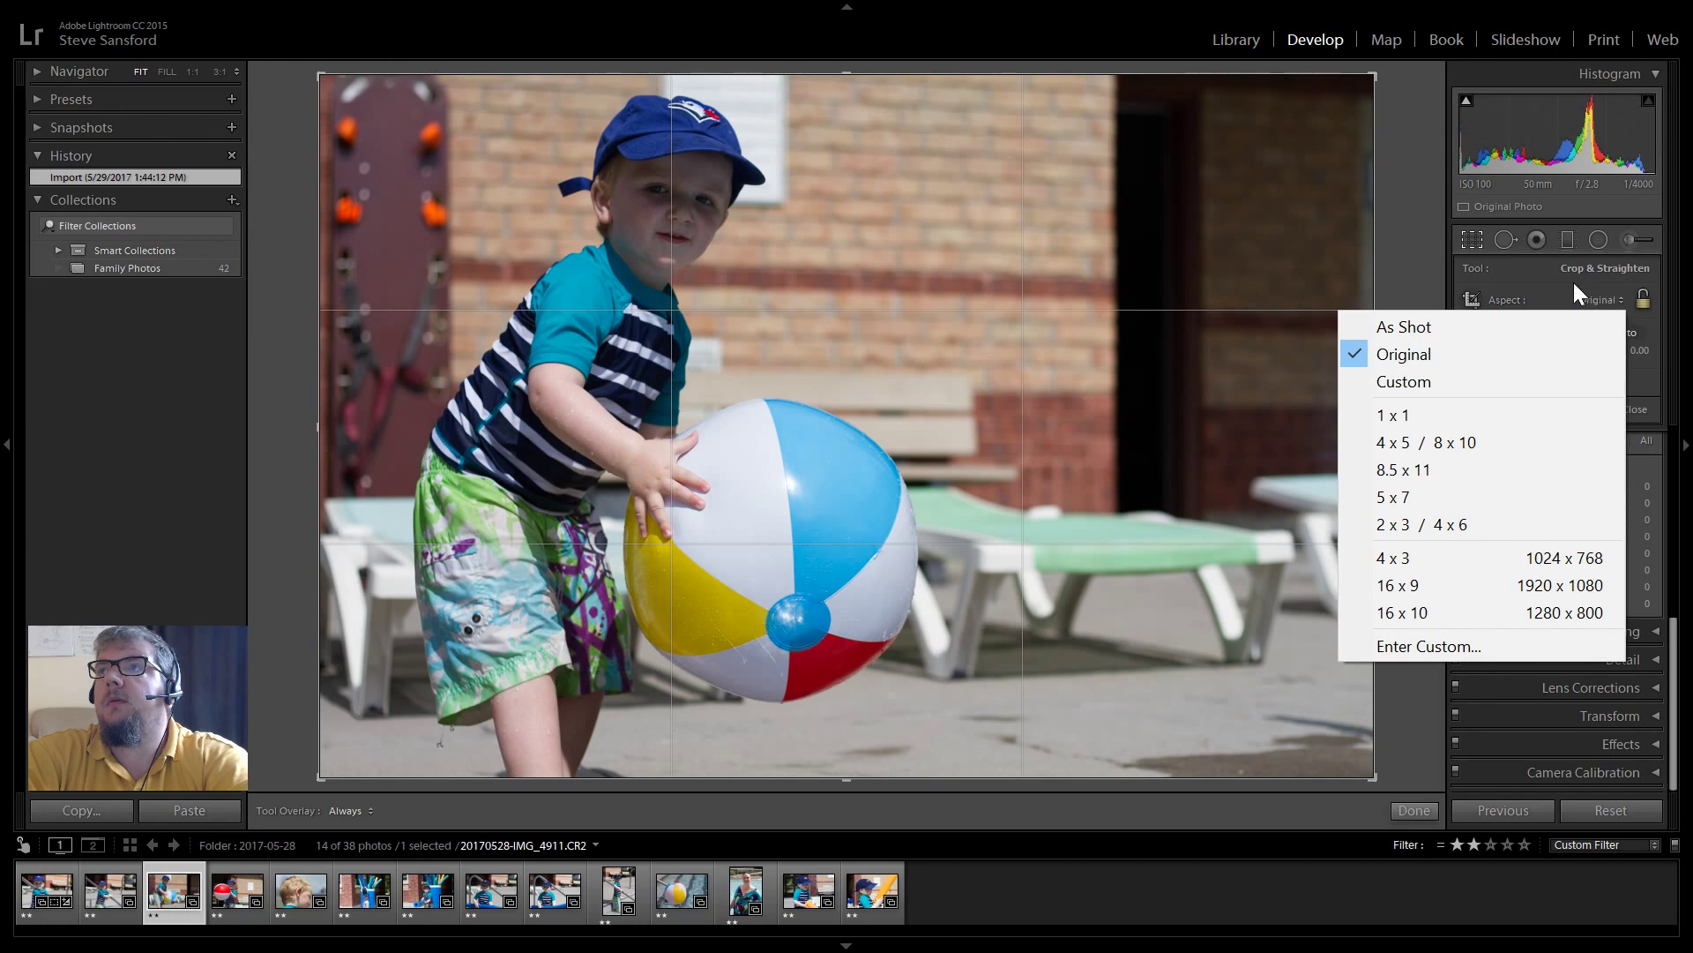
left_click(1573, 282)
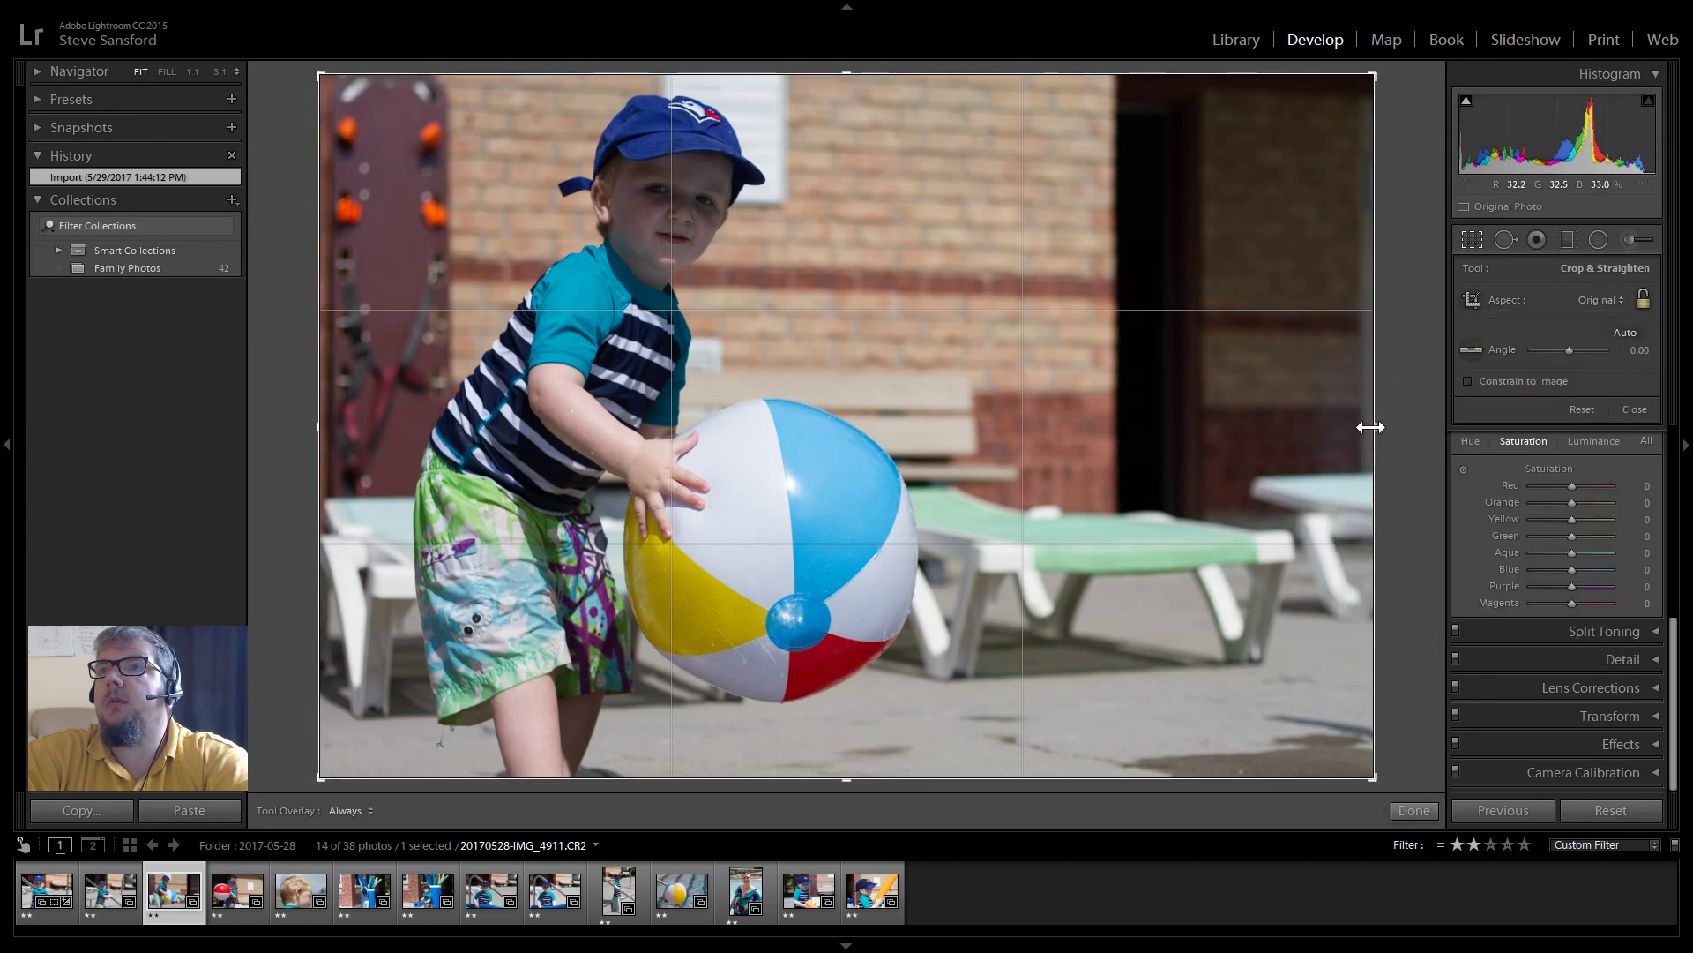
left_click_drag(1370, 427, 1152, 431)
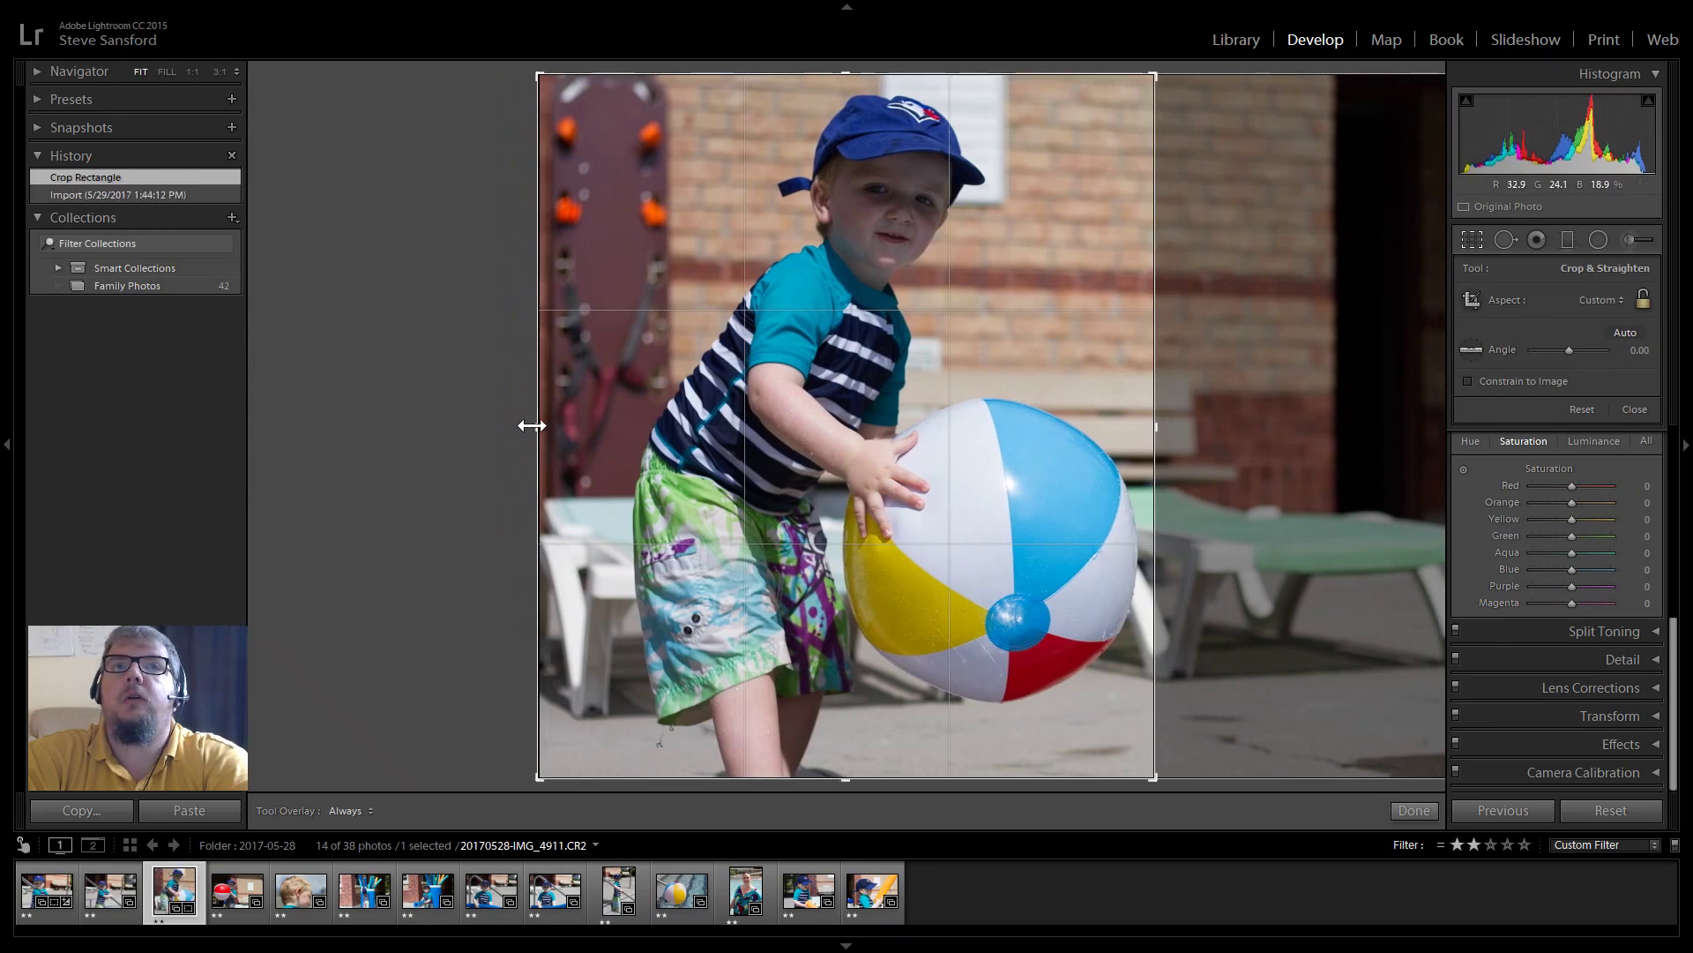
left_click_drag(532, 427, 572, 429)
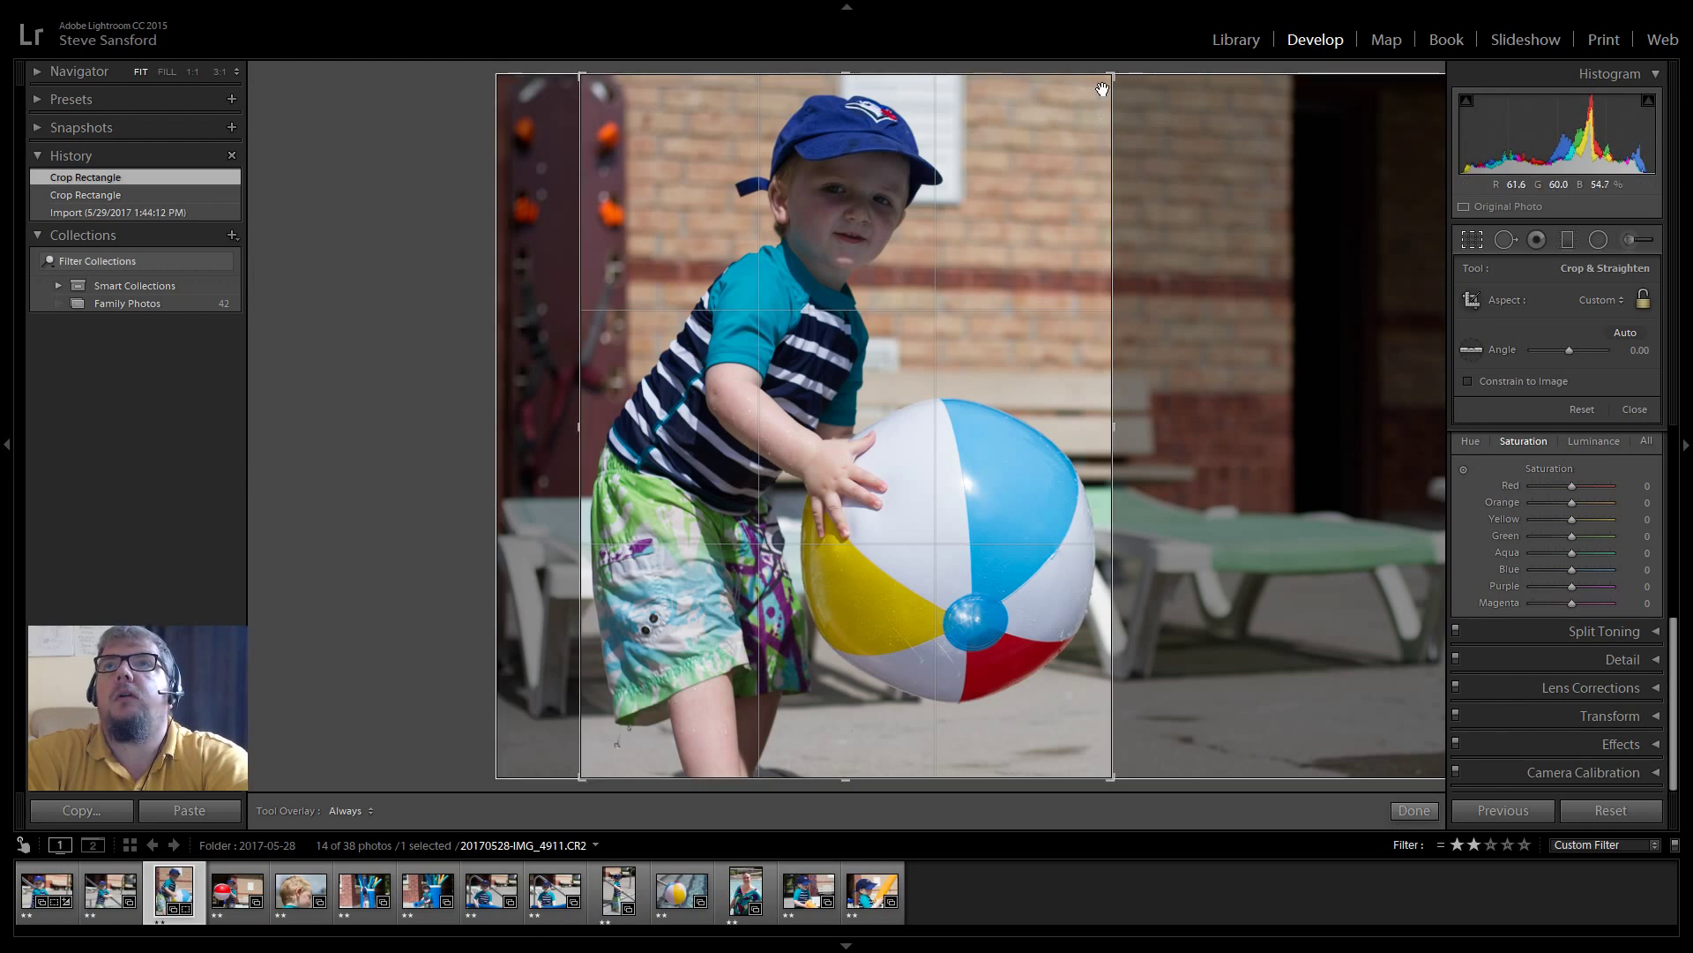
- Set the crop aspect ratio to 4 x 3, reposition the photo slightly within the frame, and apply the crop
left_click(1591, 296)
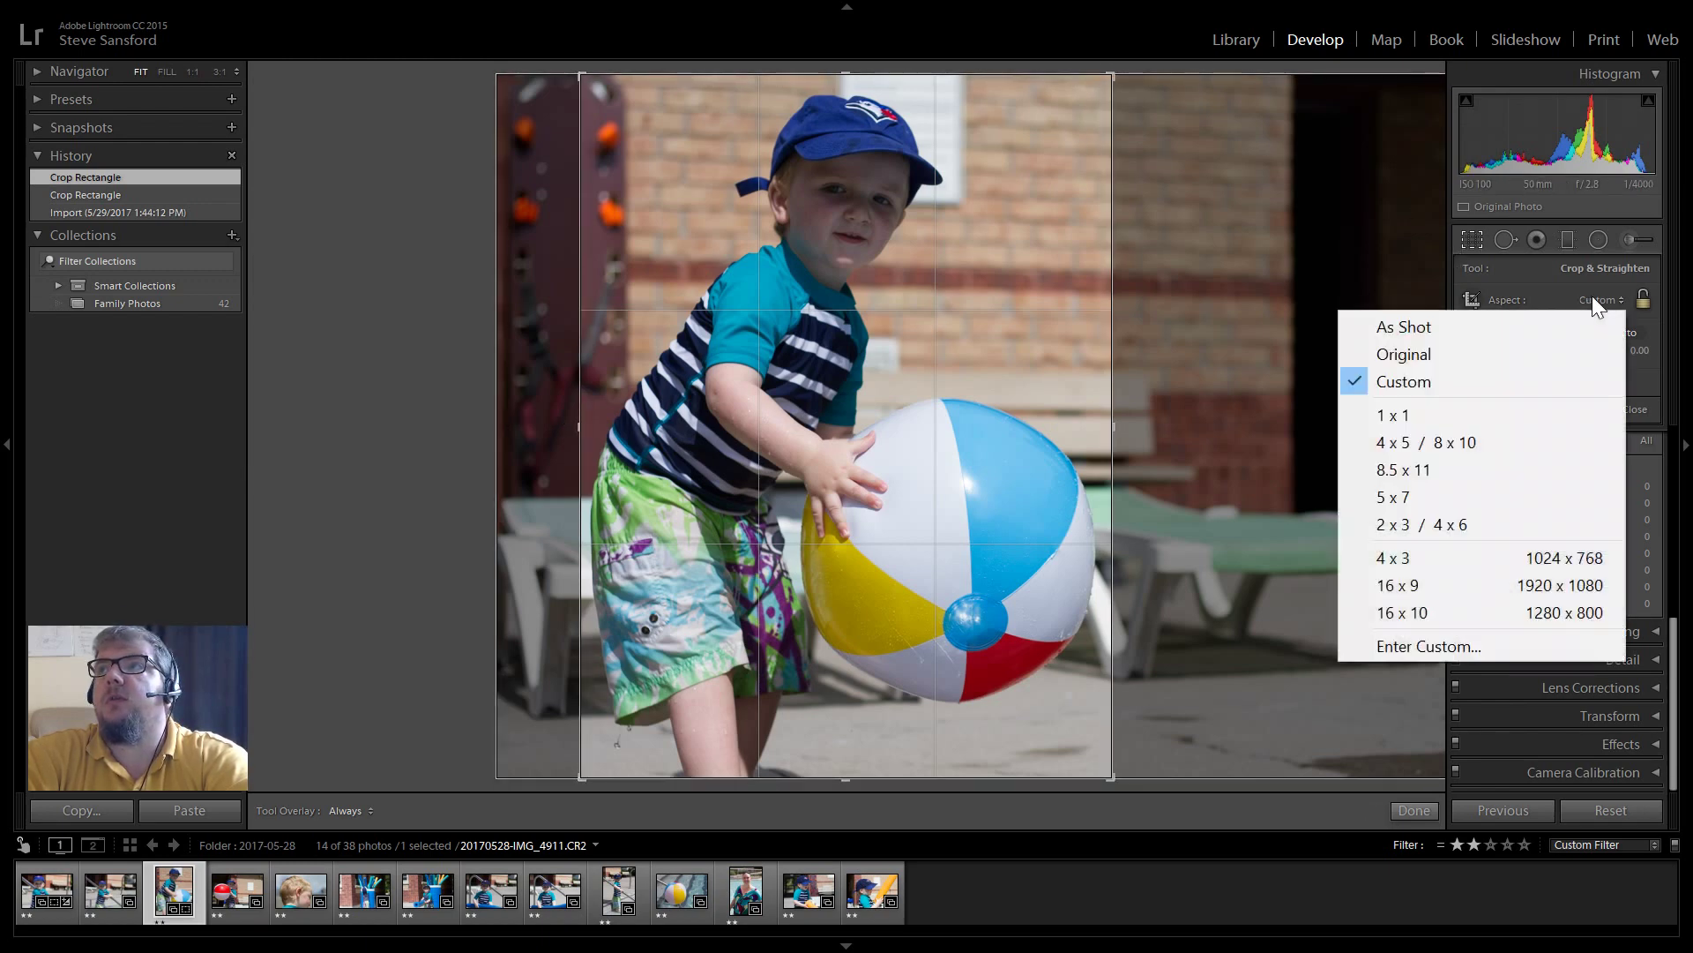
left_click(1431, 566)
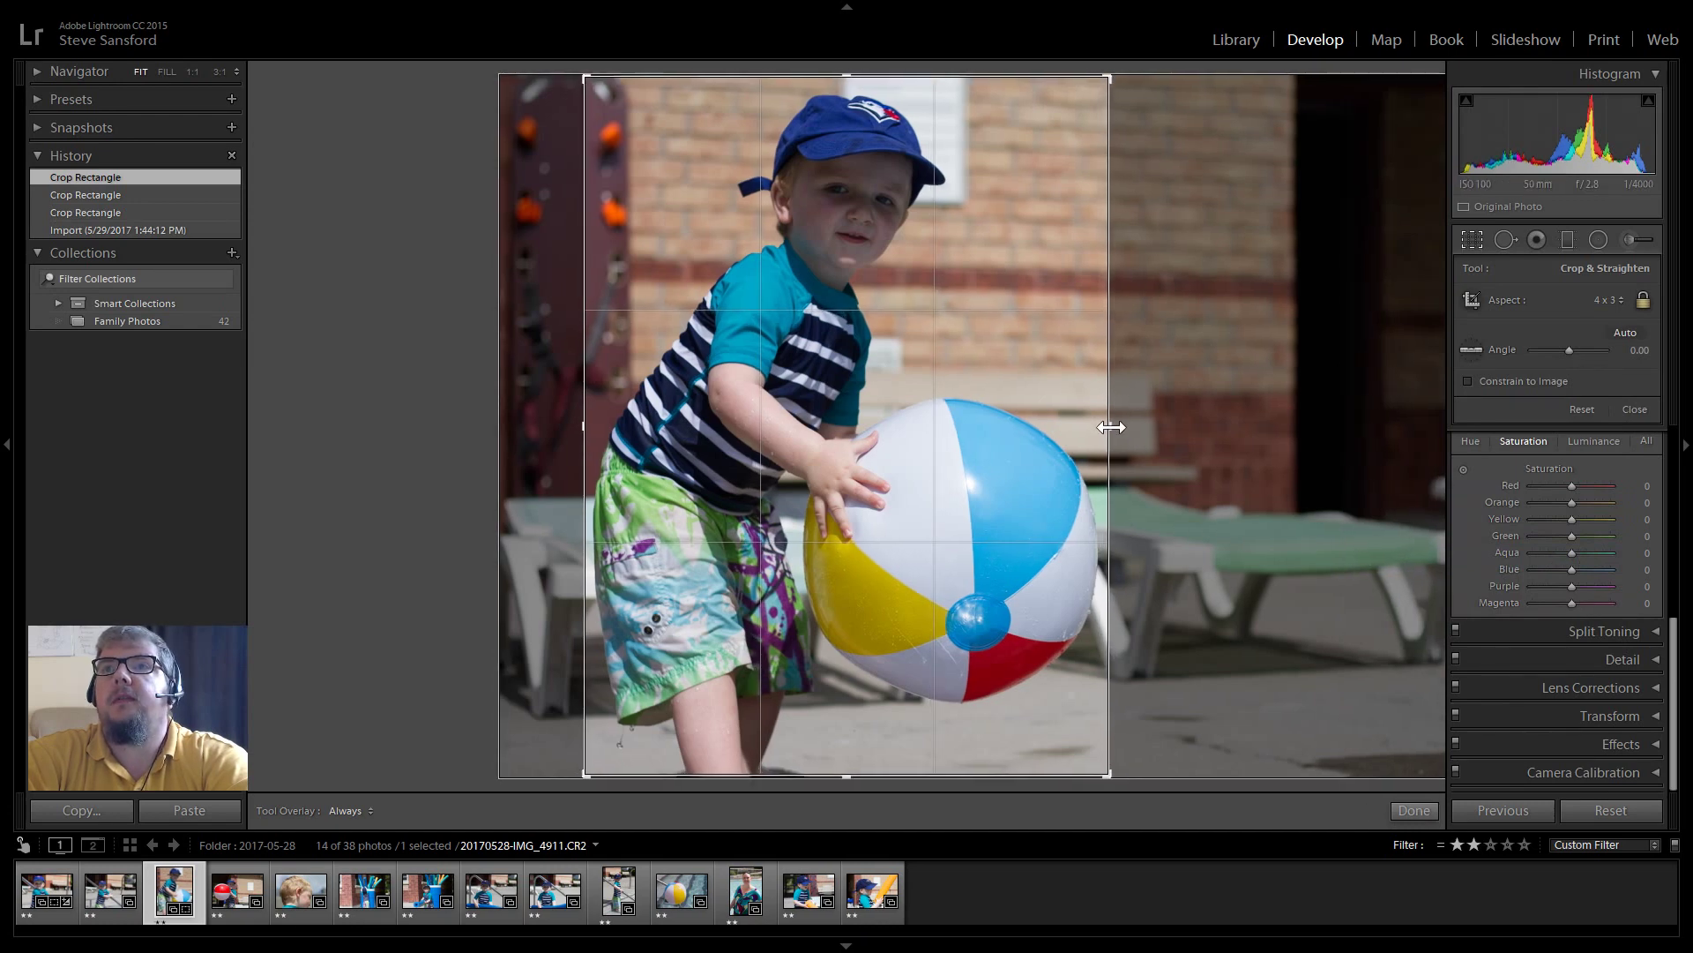
left_click(1111, 427)
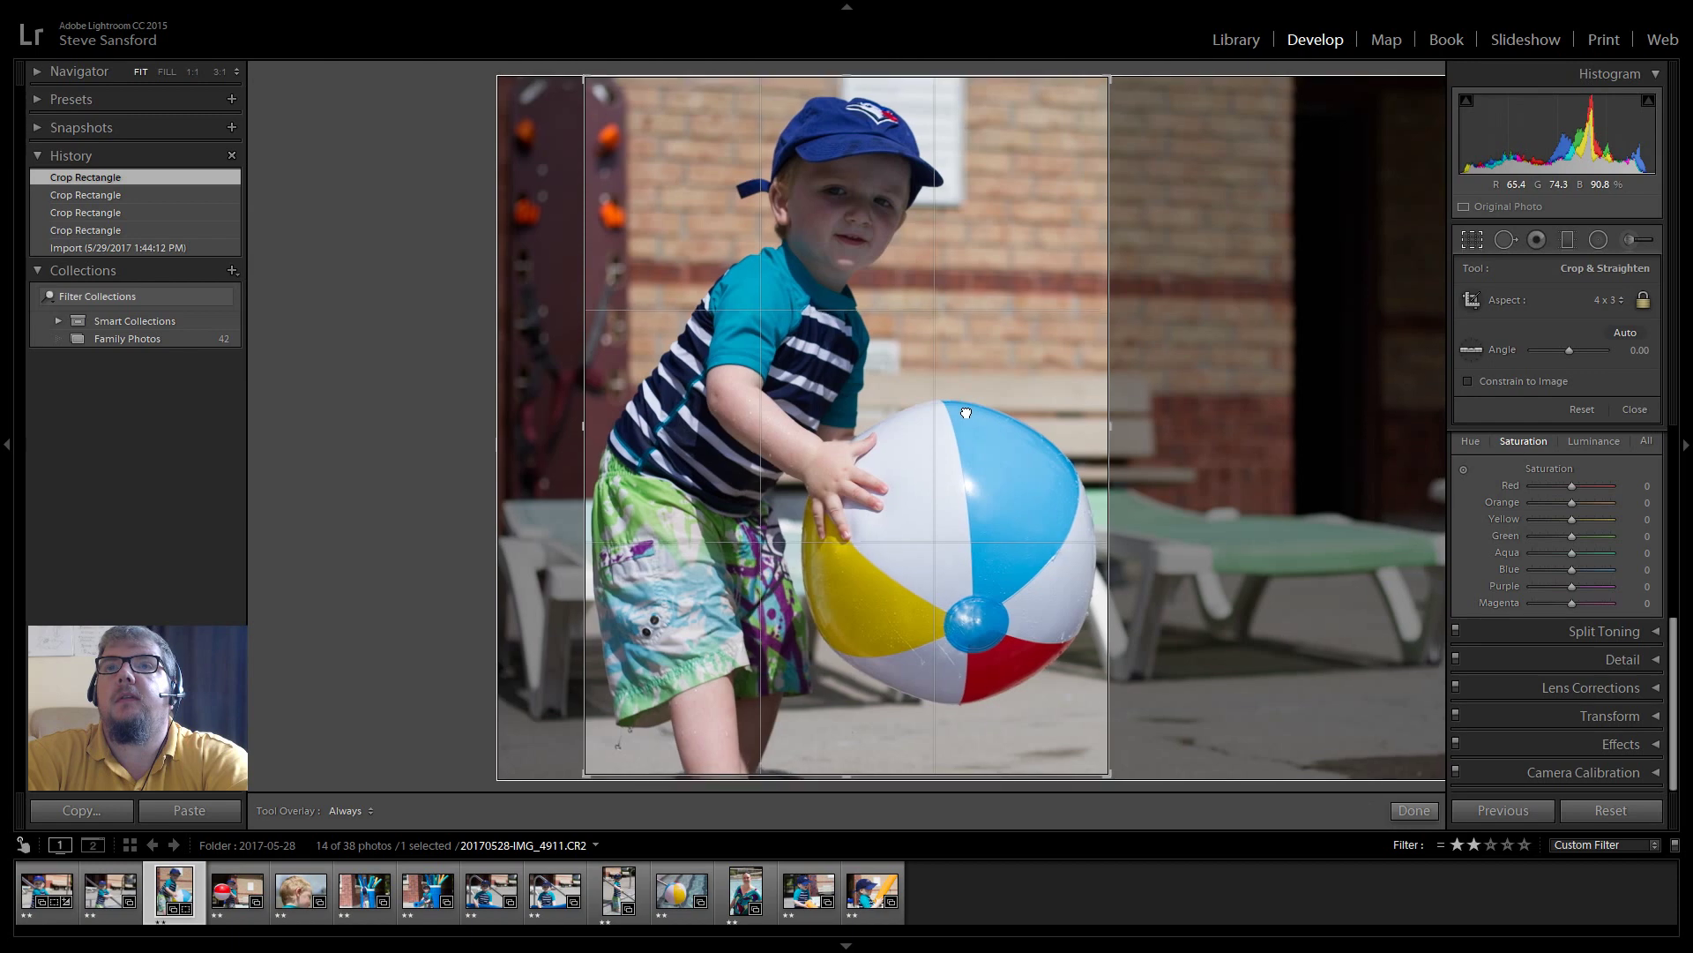
left_click(972, 413)
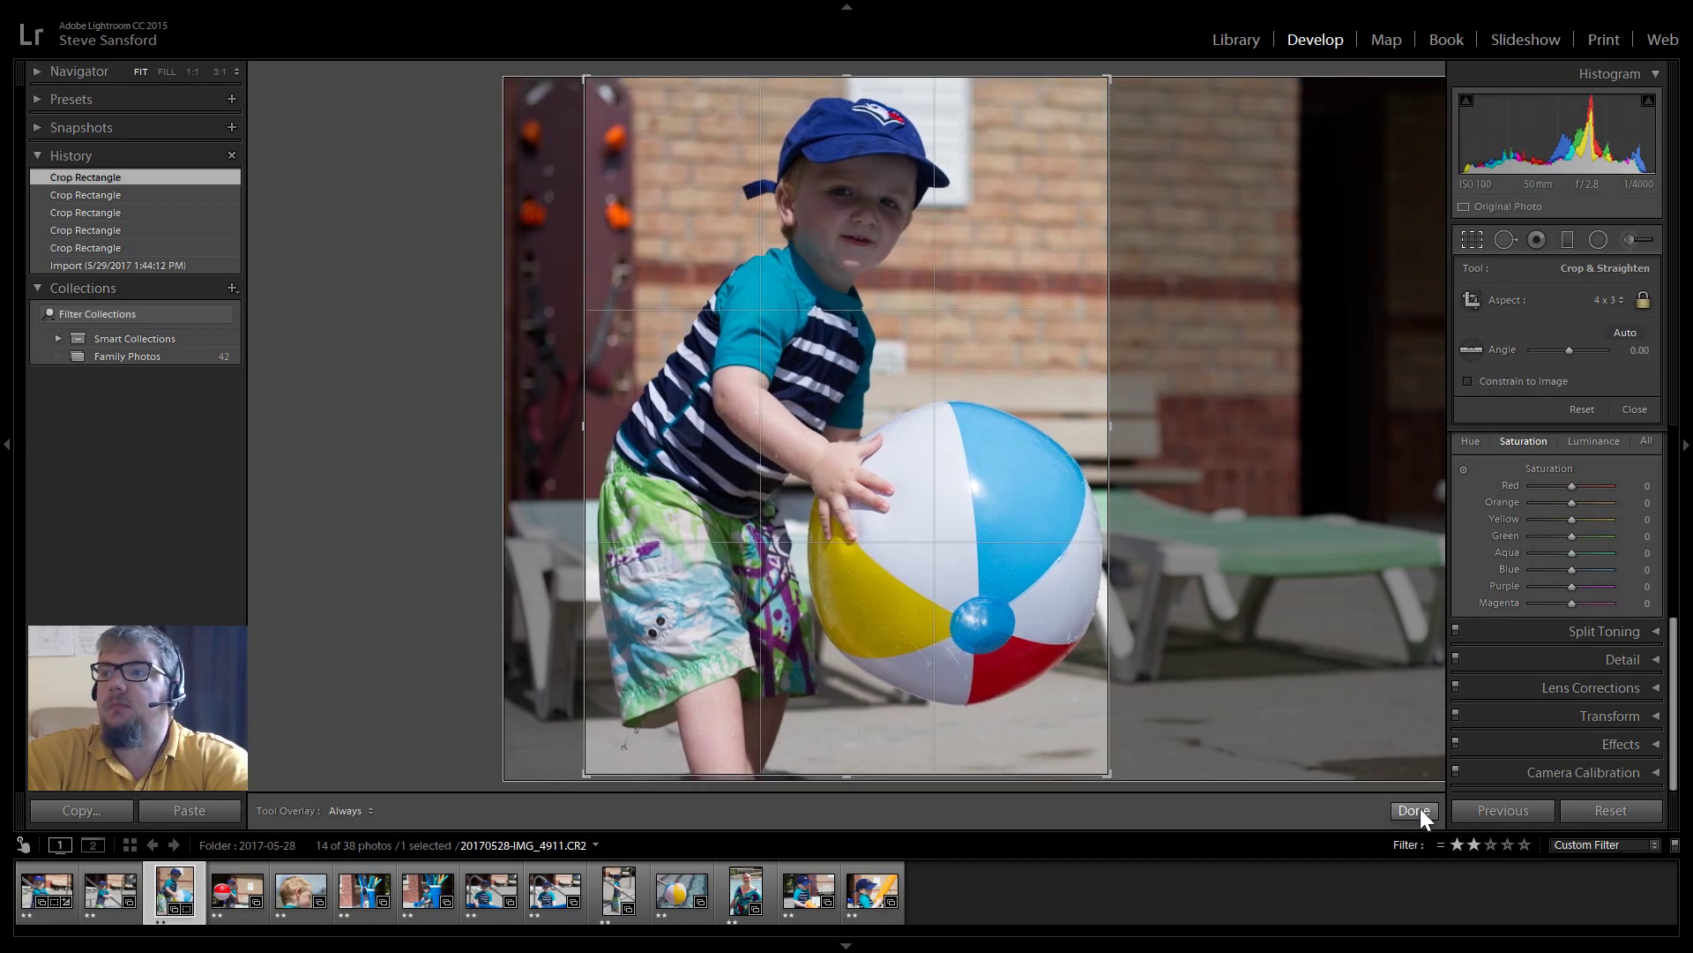
left_click(1414, 810)
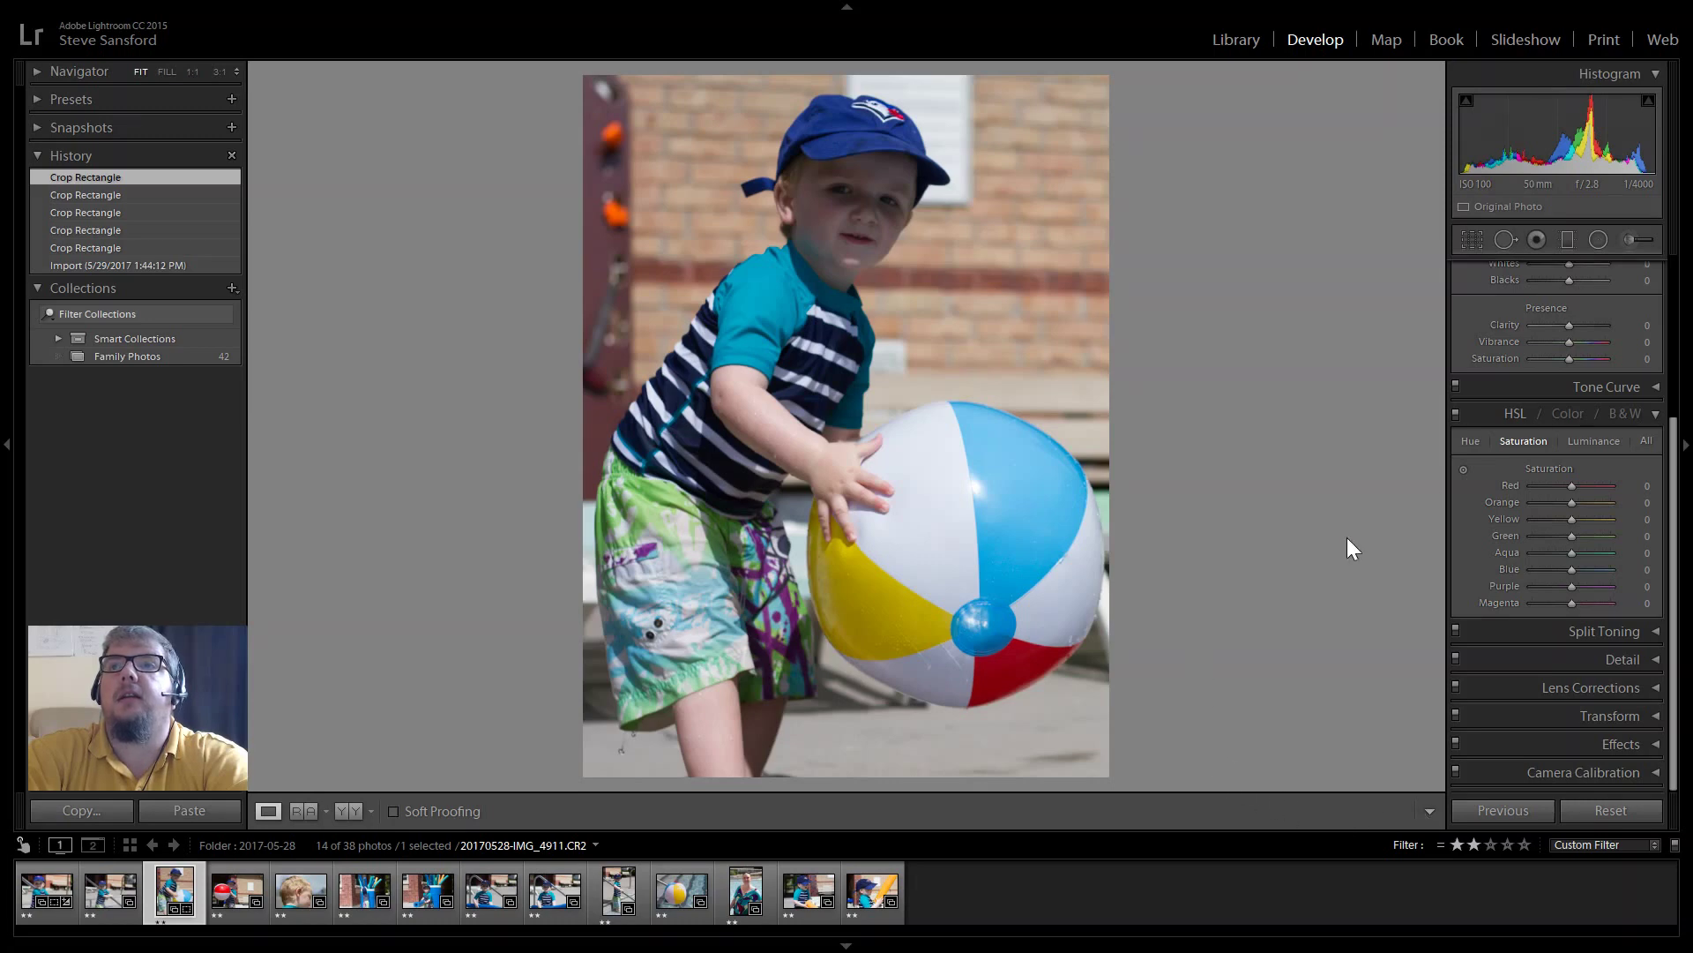
- Enable profile corrections for the lens on the cropped beach ball photo
left_click(1621, 385)
left_click(1623, 388)
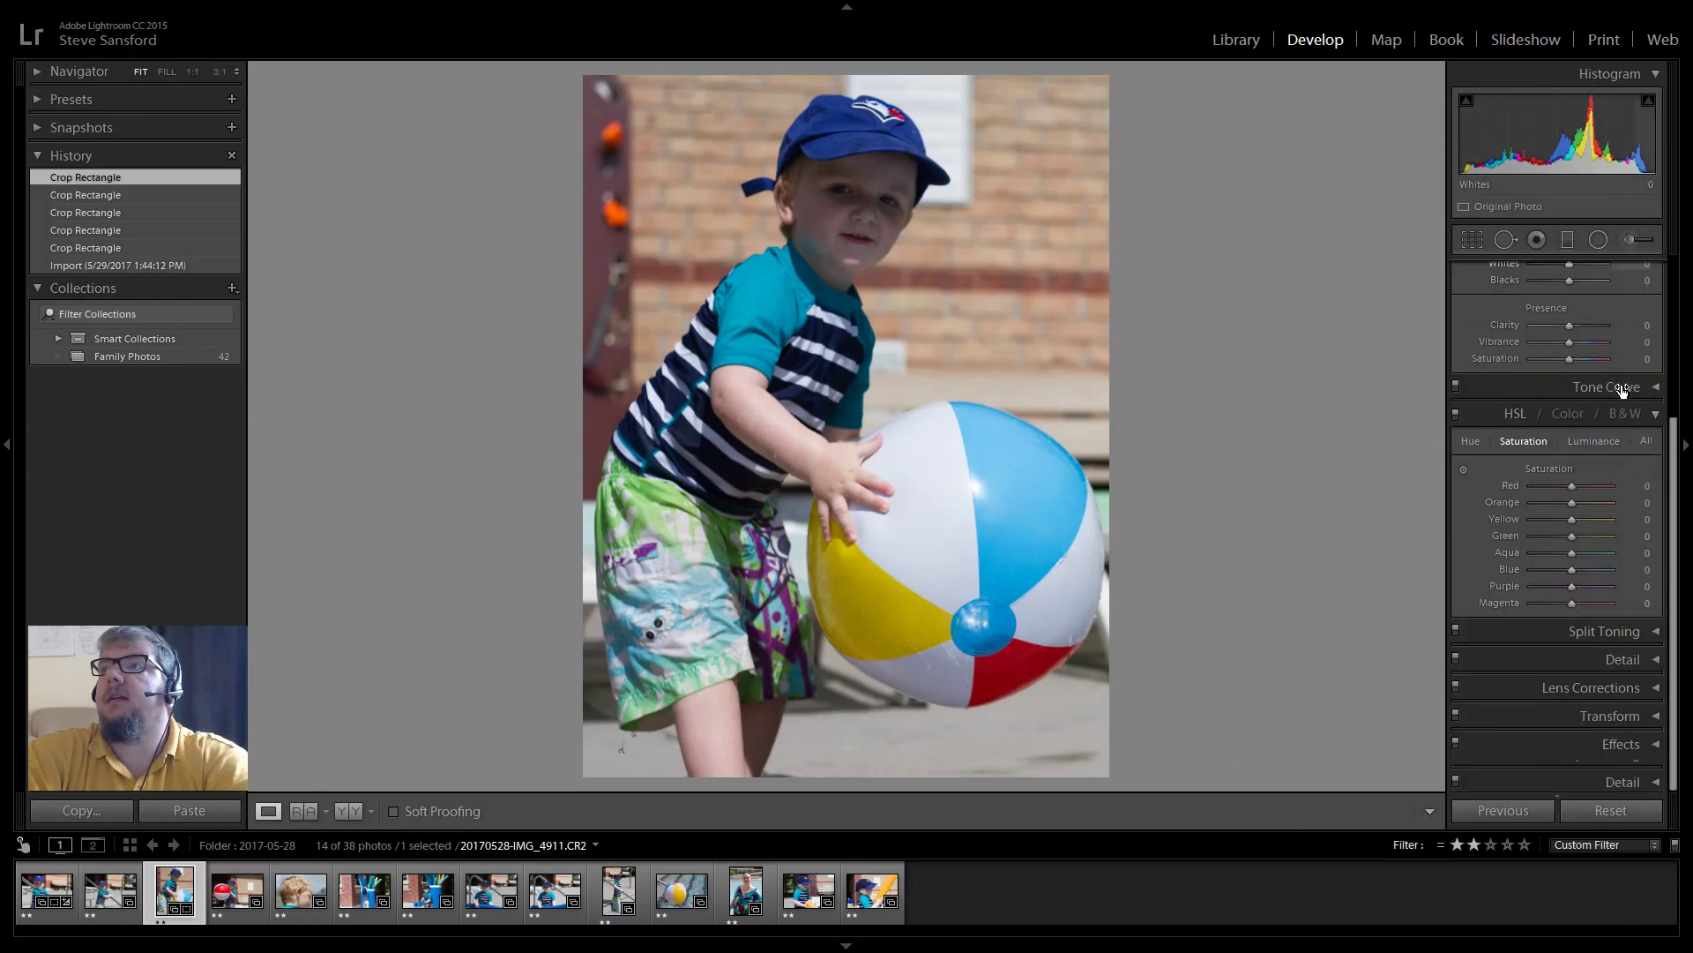
left_click(1579, 689)
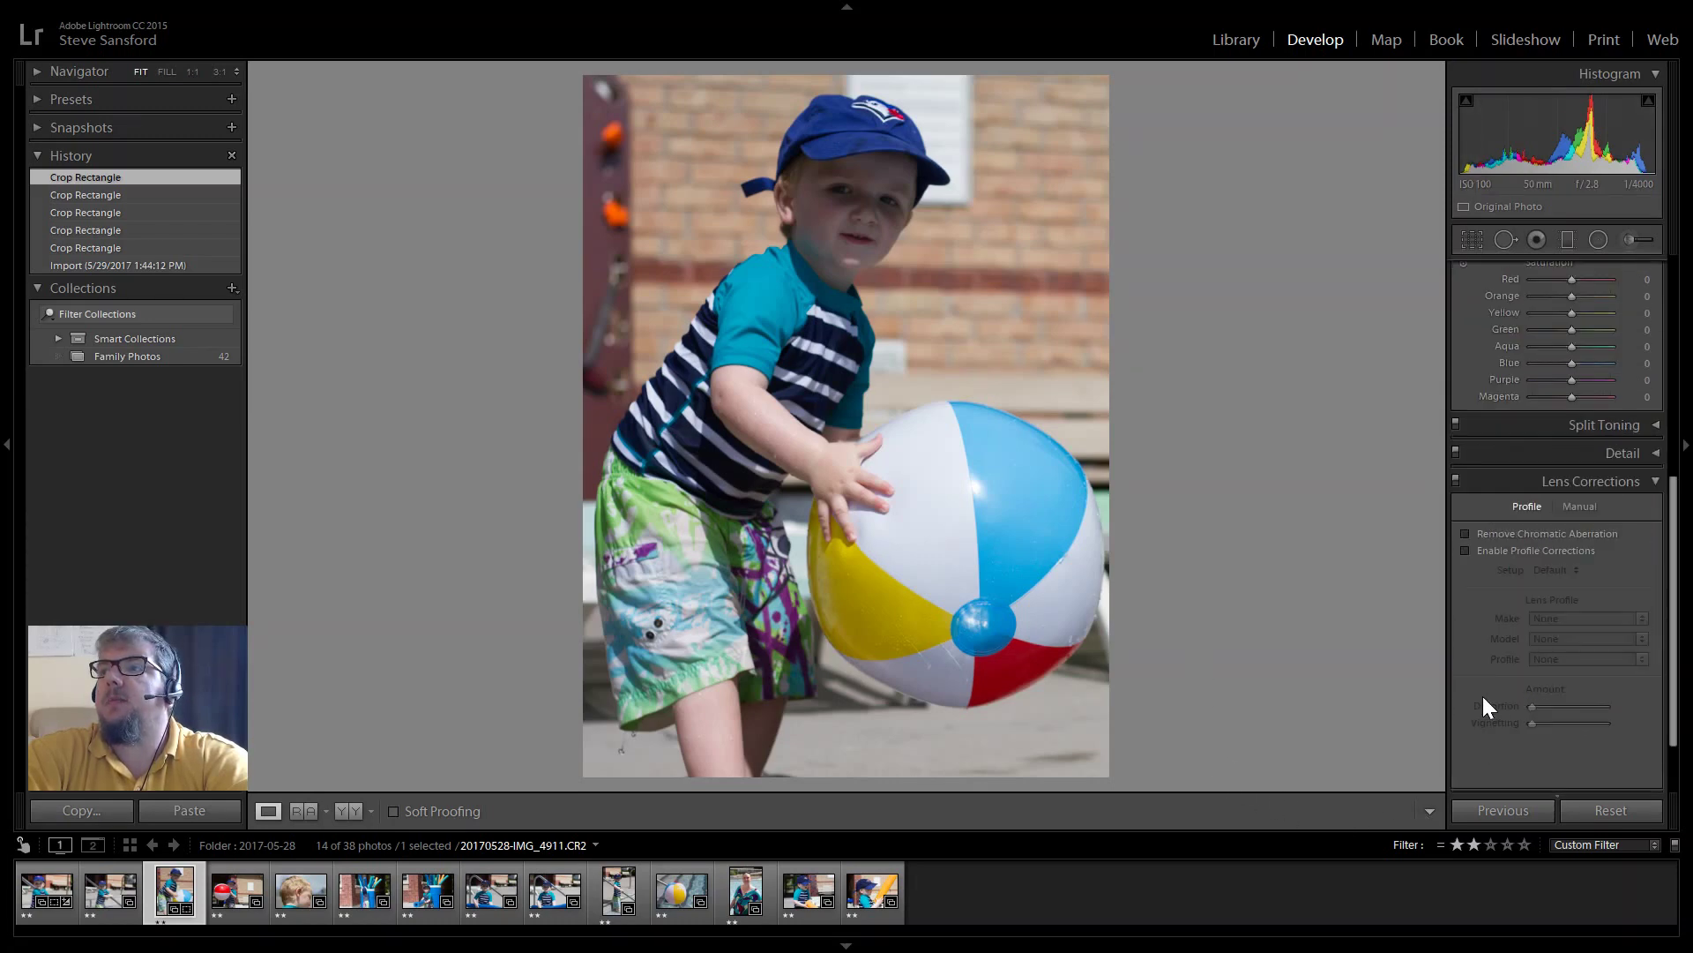
left_click(1464, 550)
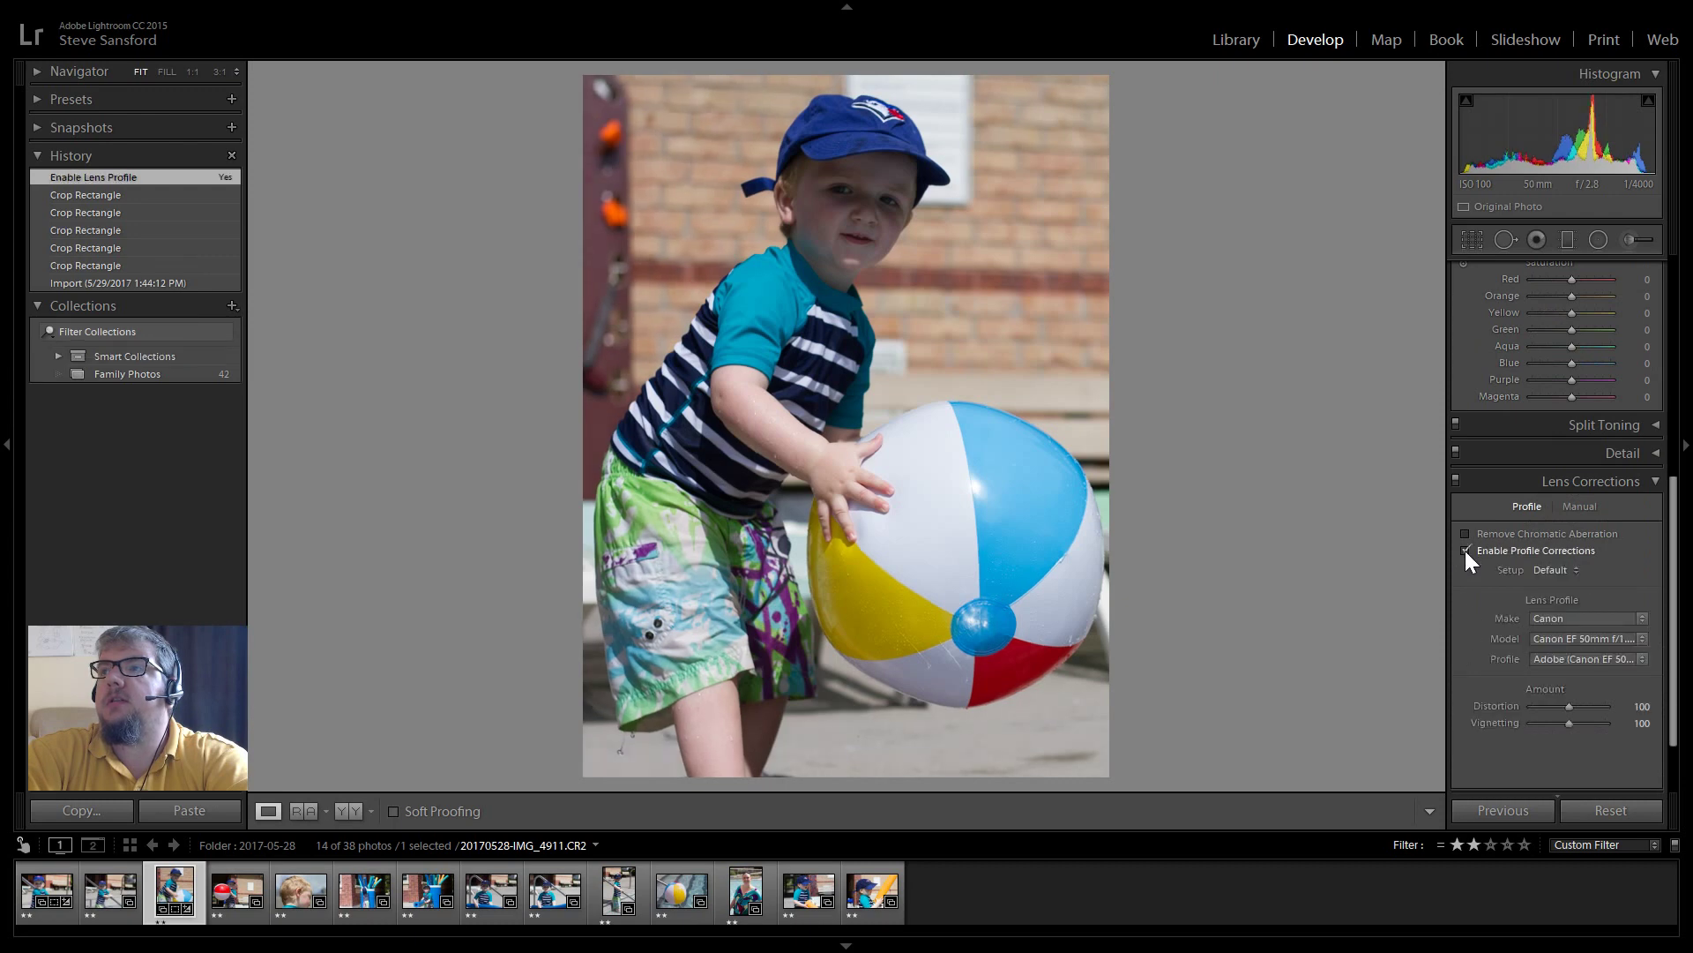
- Apply Auto tone, and set Contrast to +24, Highlights to +29, Shadows to -5, Whites to +31 and Blacks to -24
scroll(1598, 552, "up", 3)
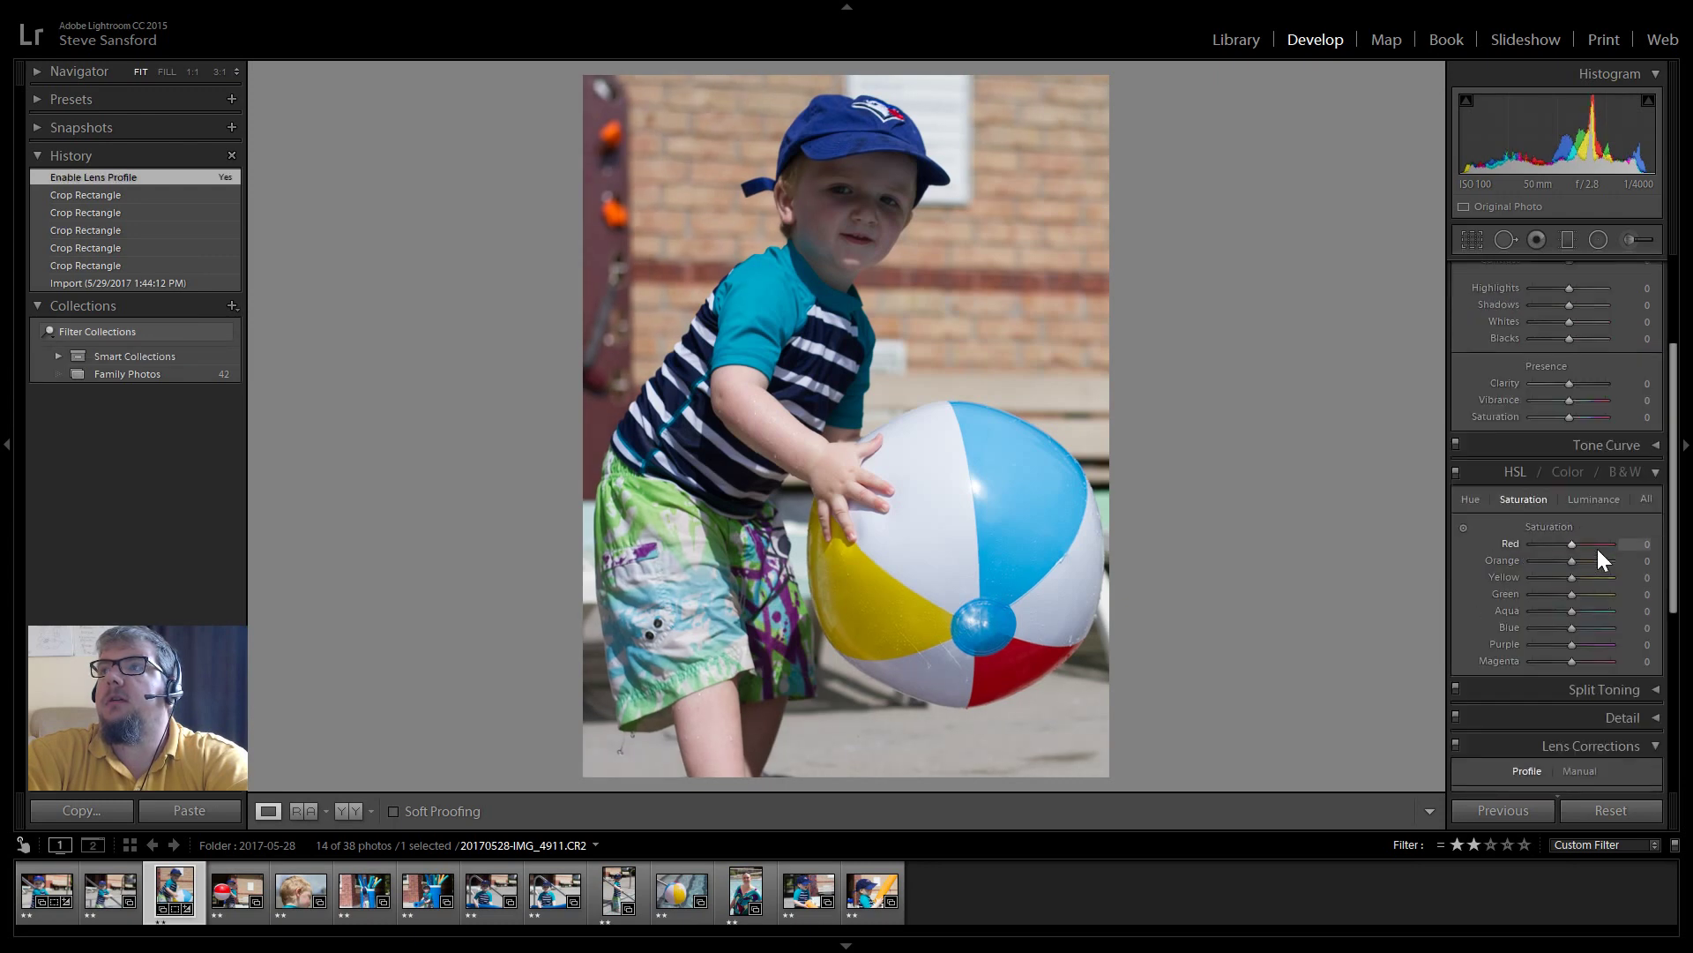
scroll(1588, 426, "up", 1)
scroll(1623, 390, "up", 1)
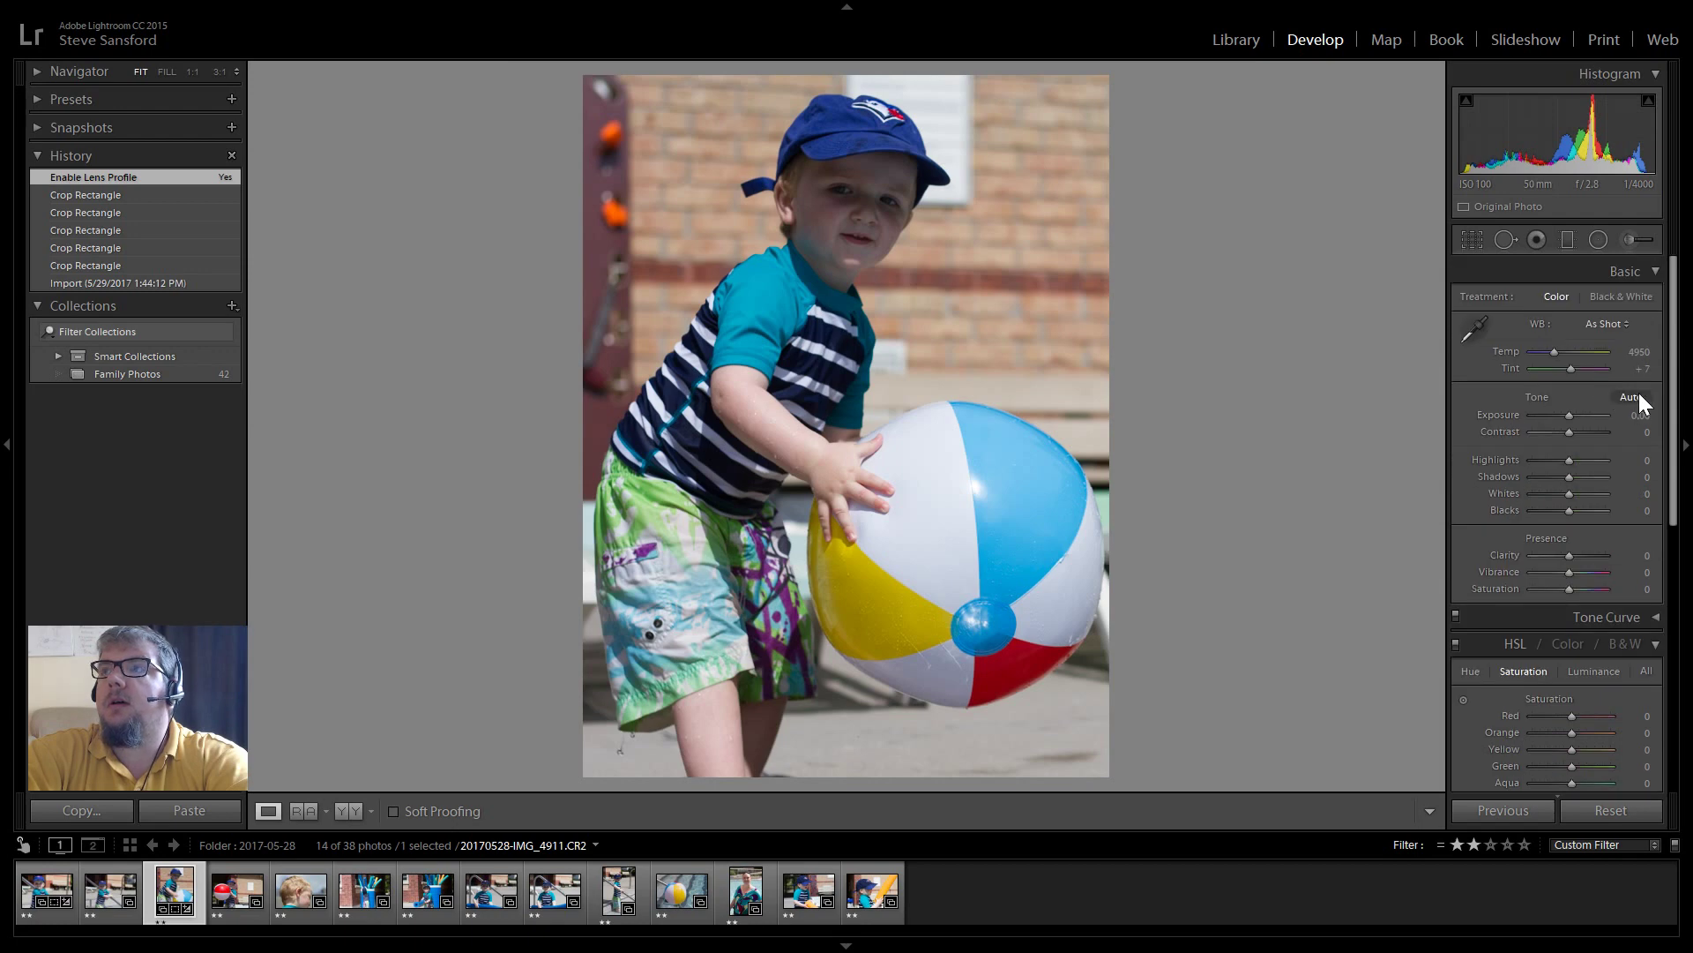
left_click(1639, 394)
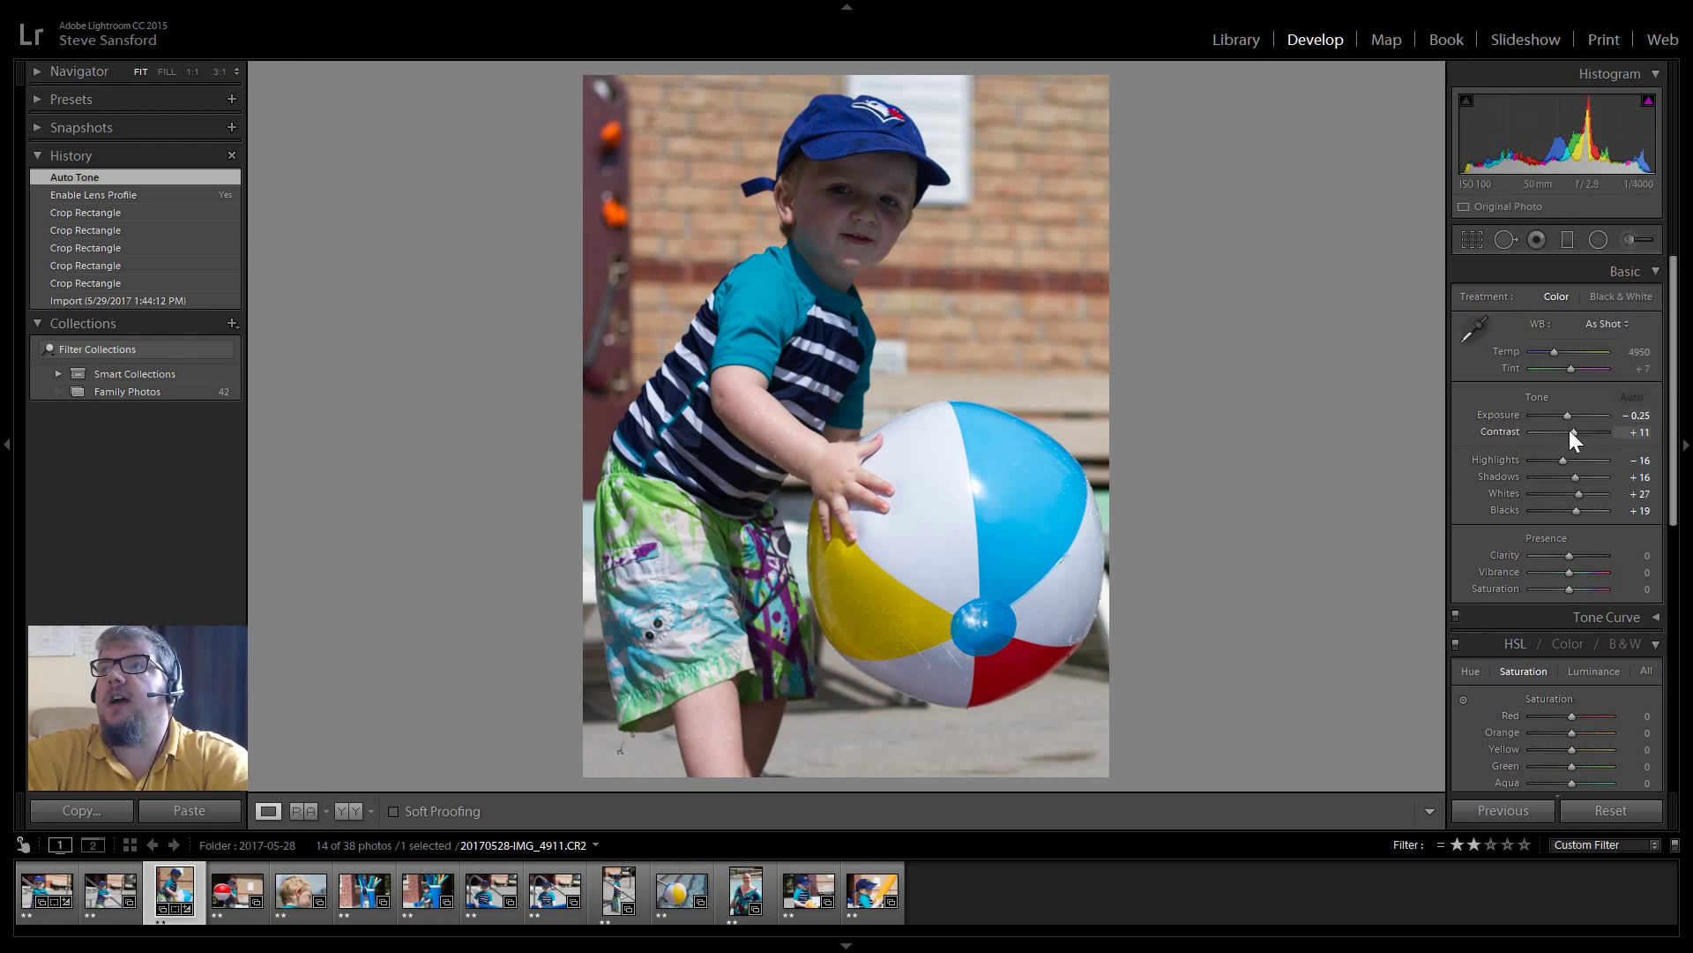
left_click_drag(1573, 433, 1579, 431)
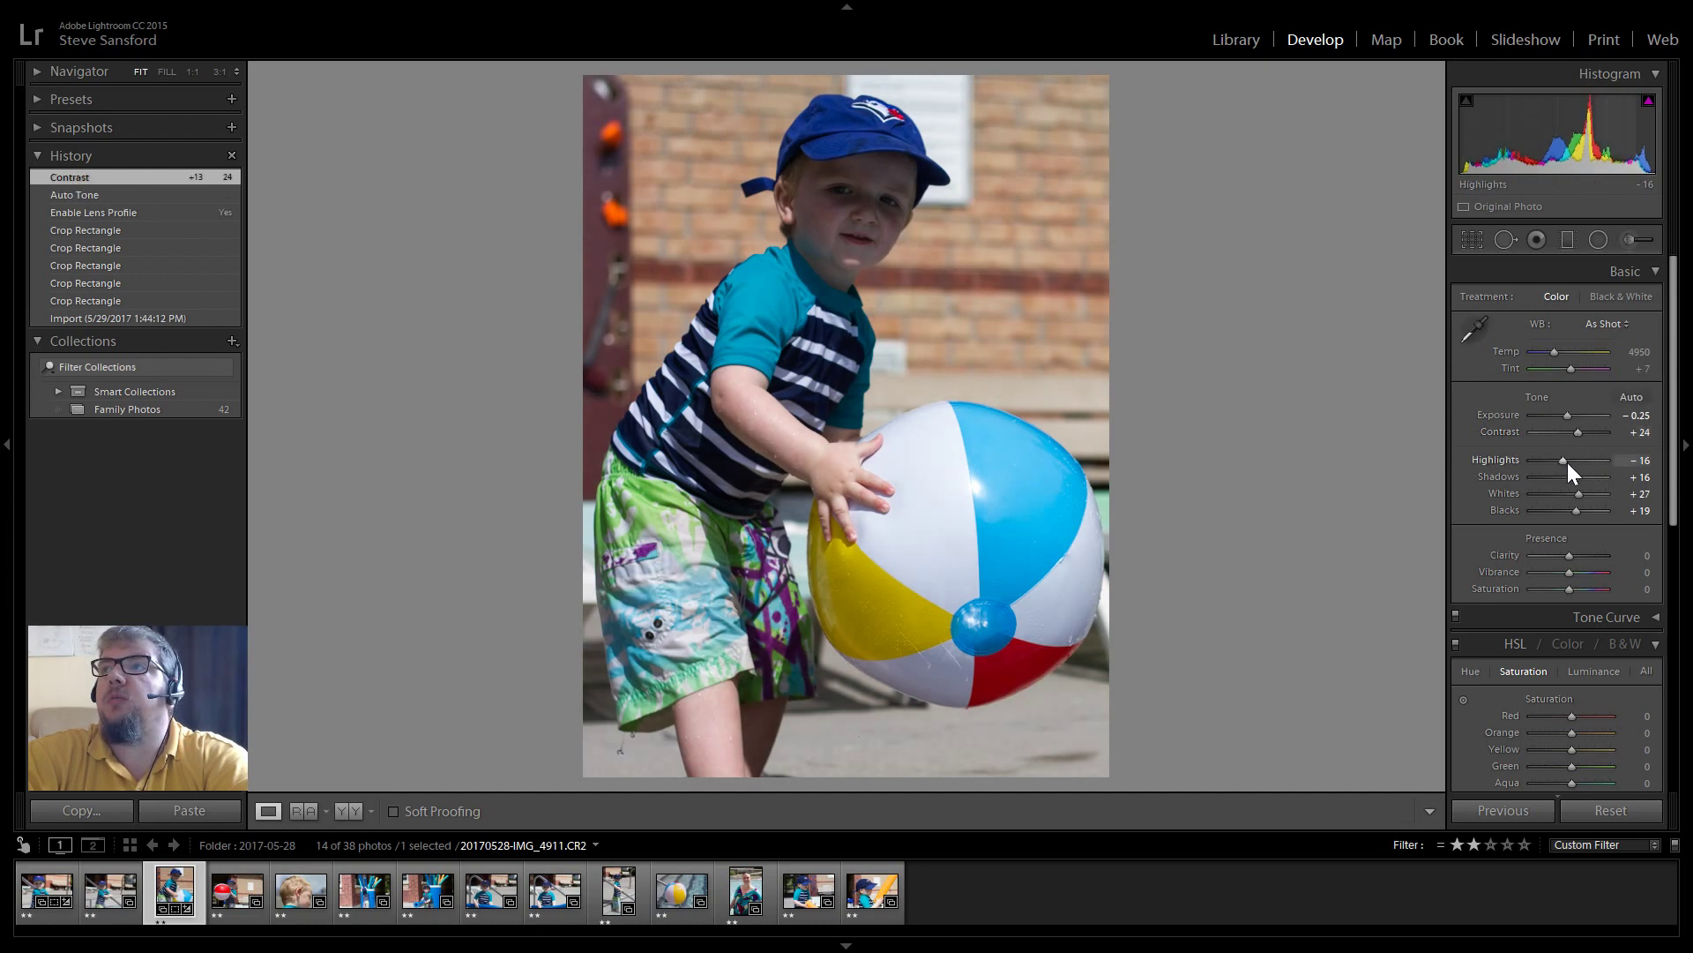
mouse_move(1561, 460)
left_mouse_down()
mouse_move(1588, 457)
mouse_move(1565, 474)
left_mouse_up()
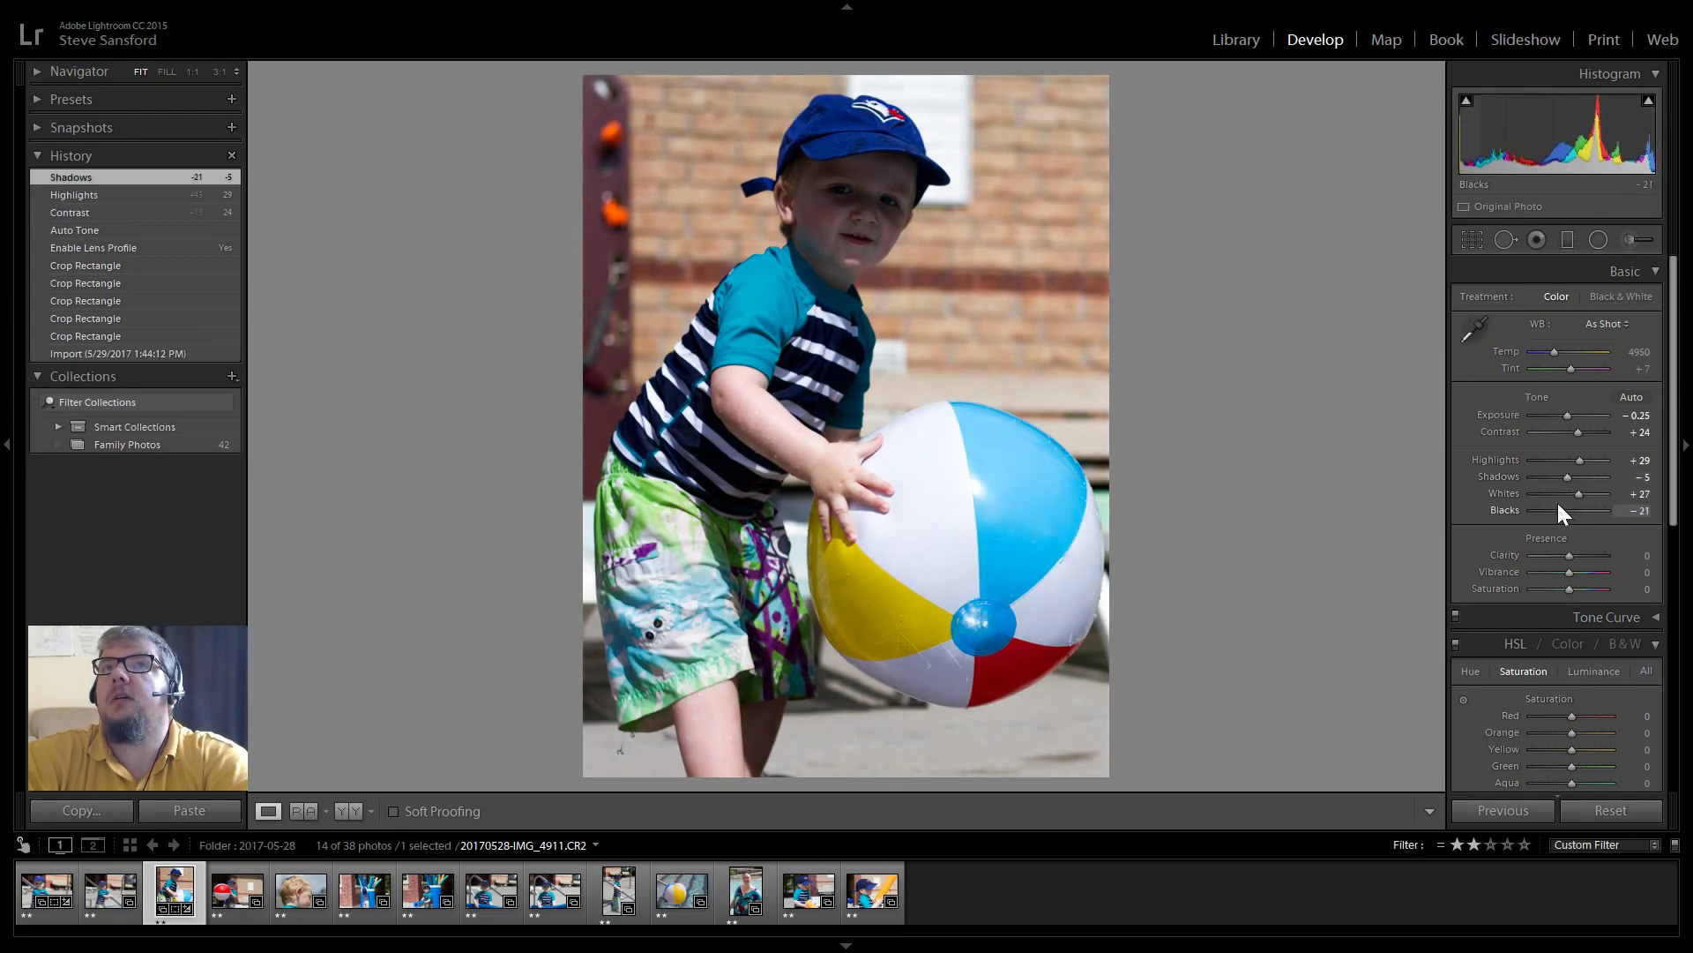
mouse_move(1558, 505)
left_mouse_down()
mouse_move(1581, 490)
mouse_move(1573, 529)
left_mouse_up()
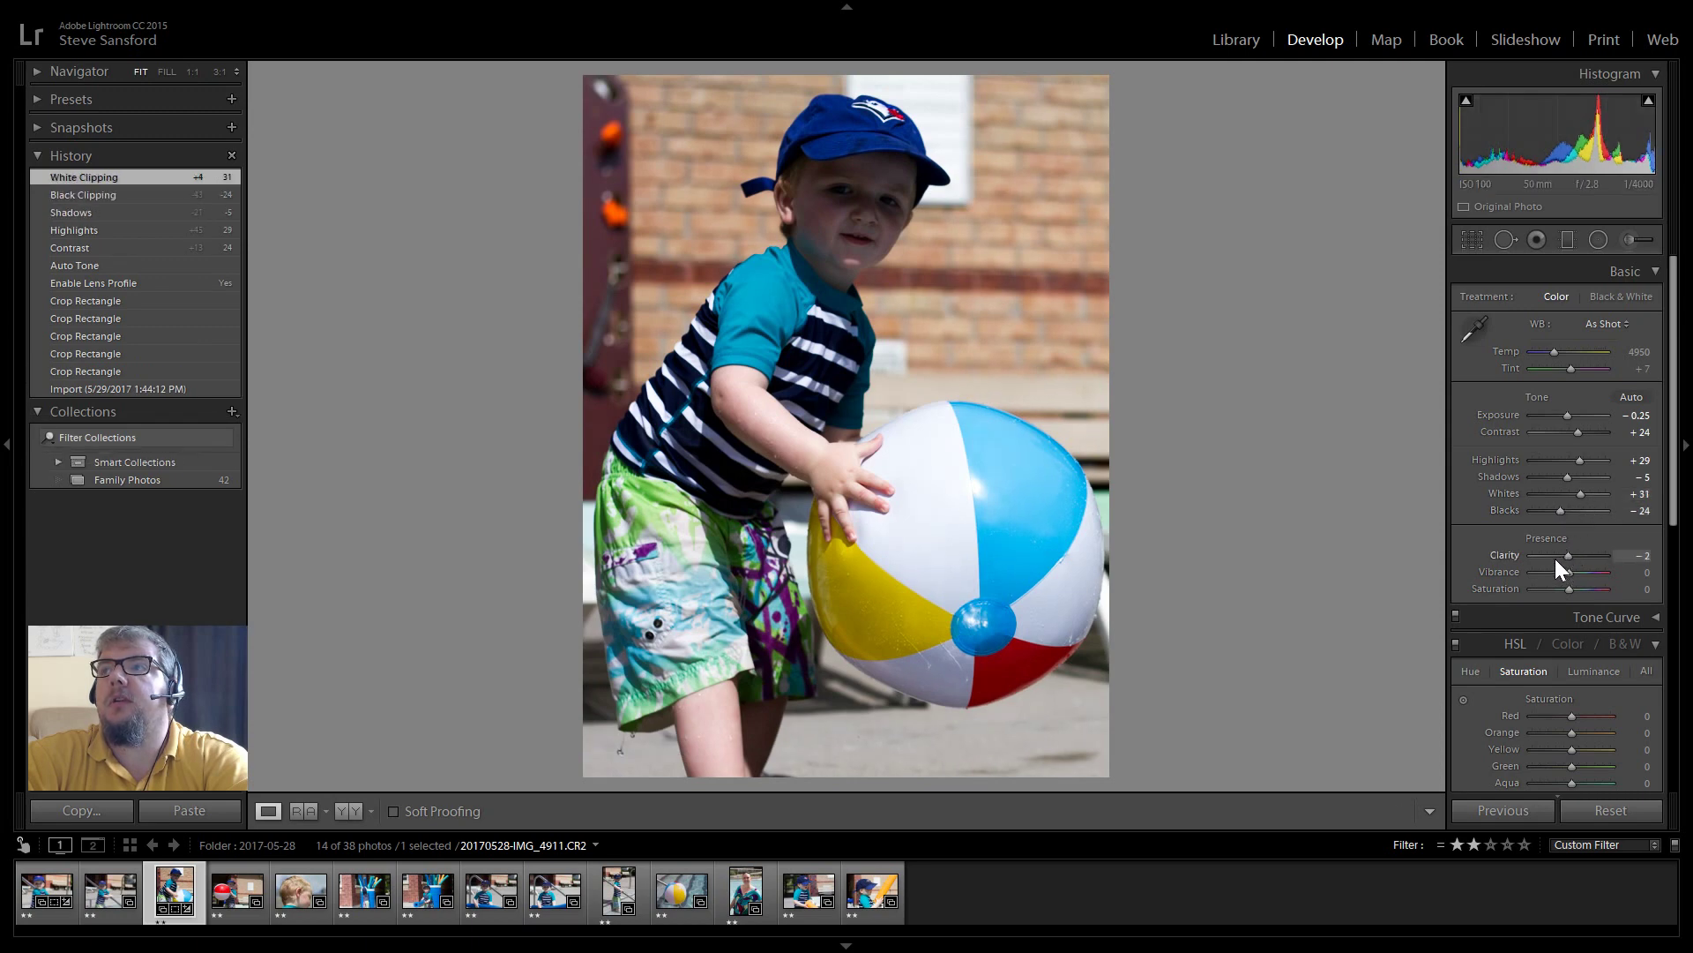
- Set Clarity to -14 and Vibrance to +21
left_click(1555, 558)
left_click(1563, 552)
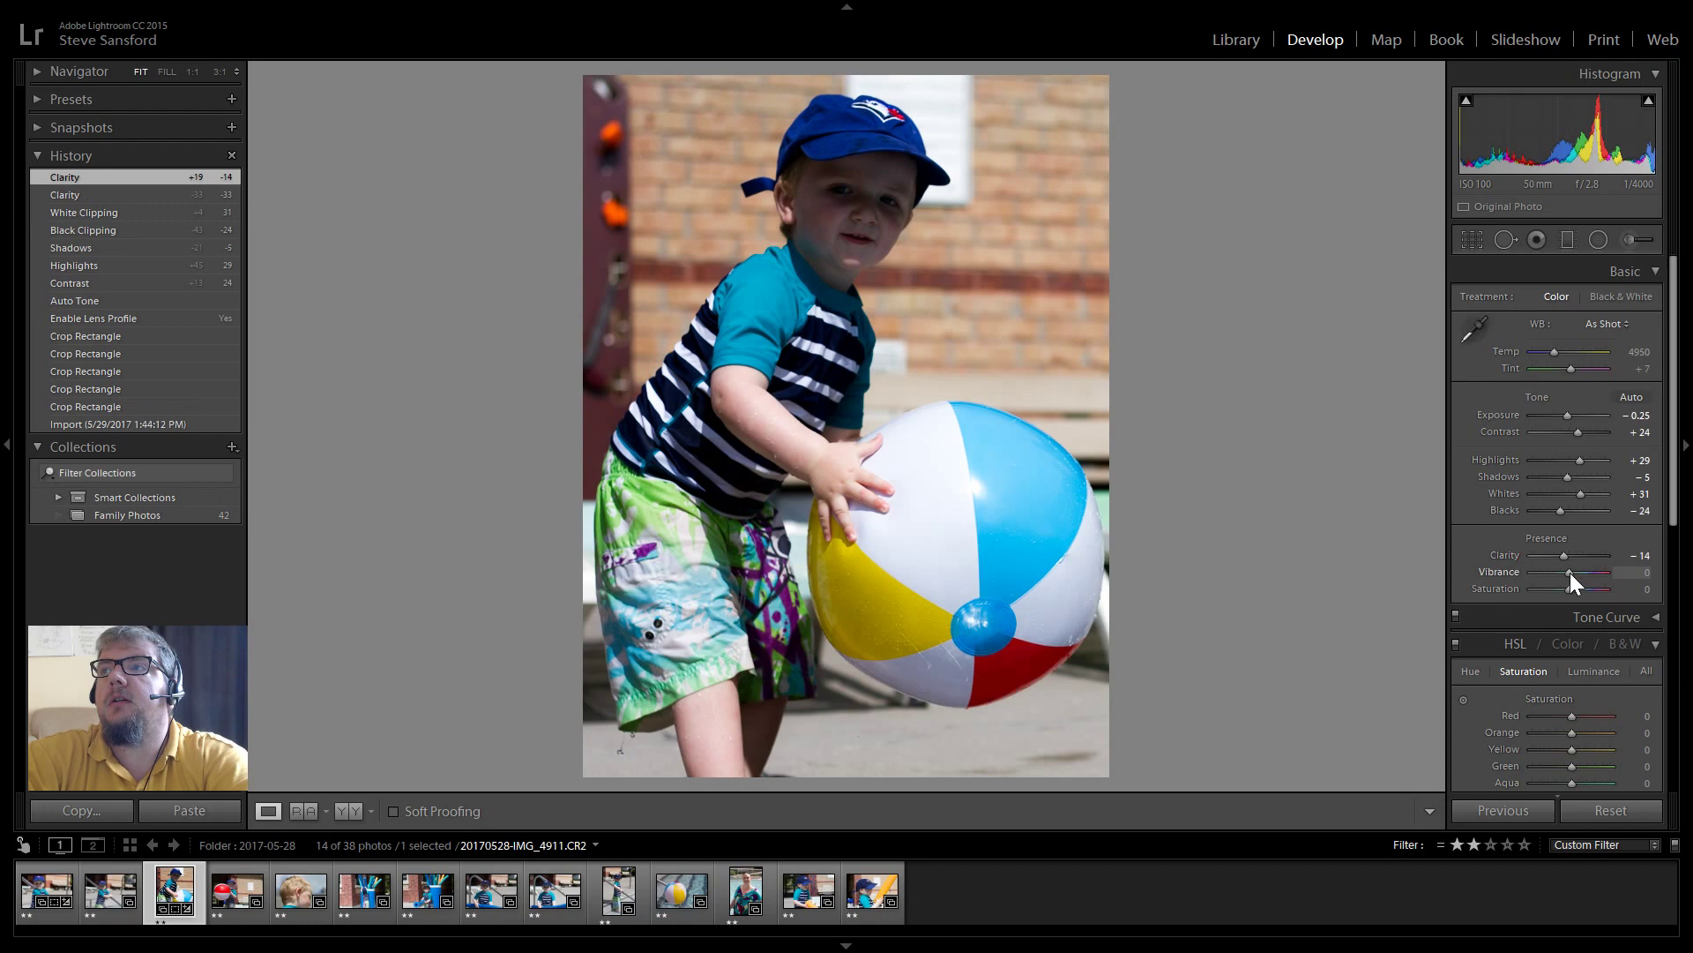
left_click_drag(1570, 574, 1577, 575)
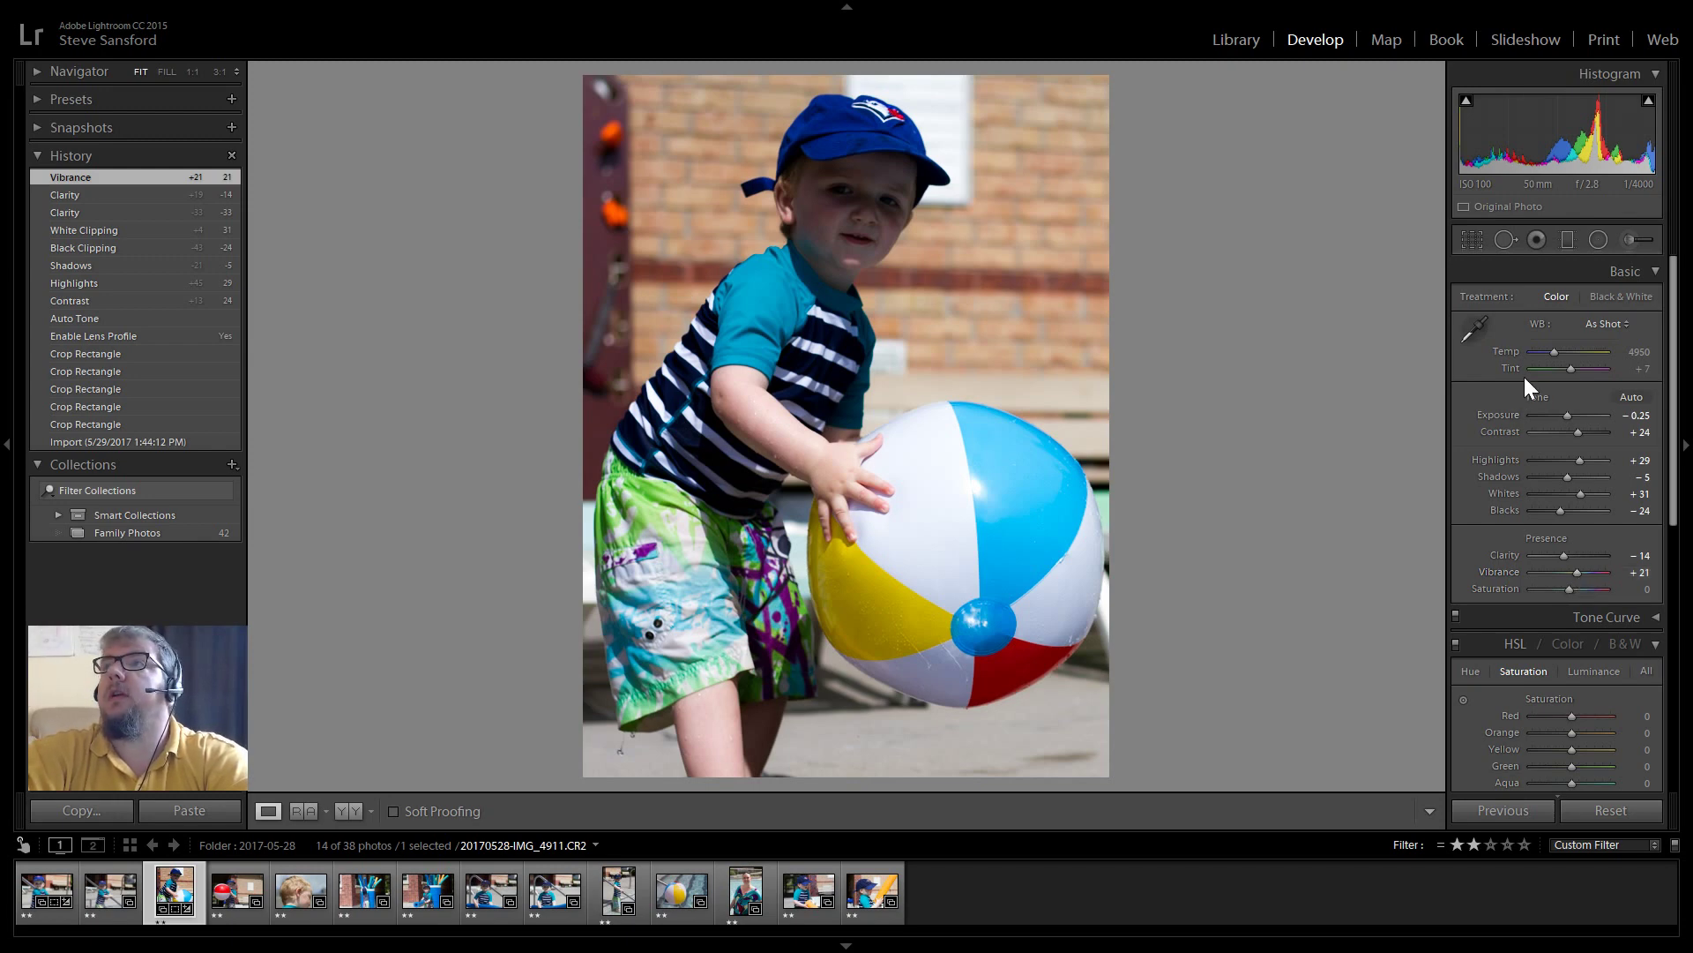
- Try brightening the boy's shaded face with adjustment brush strokes at an exposure of 1.90
left_click(1626, 240)
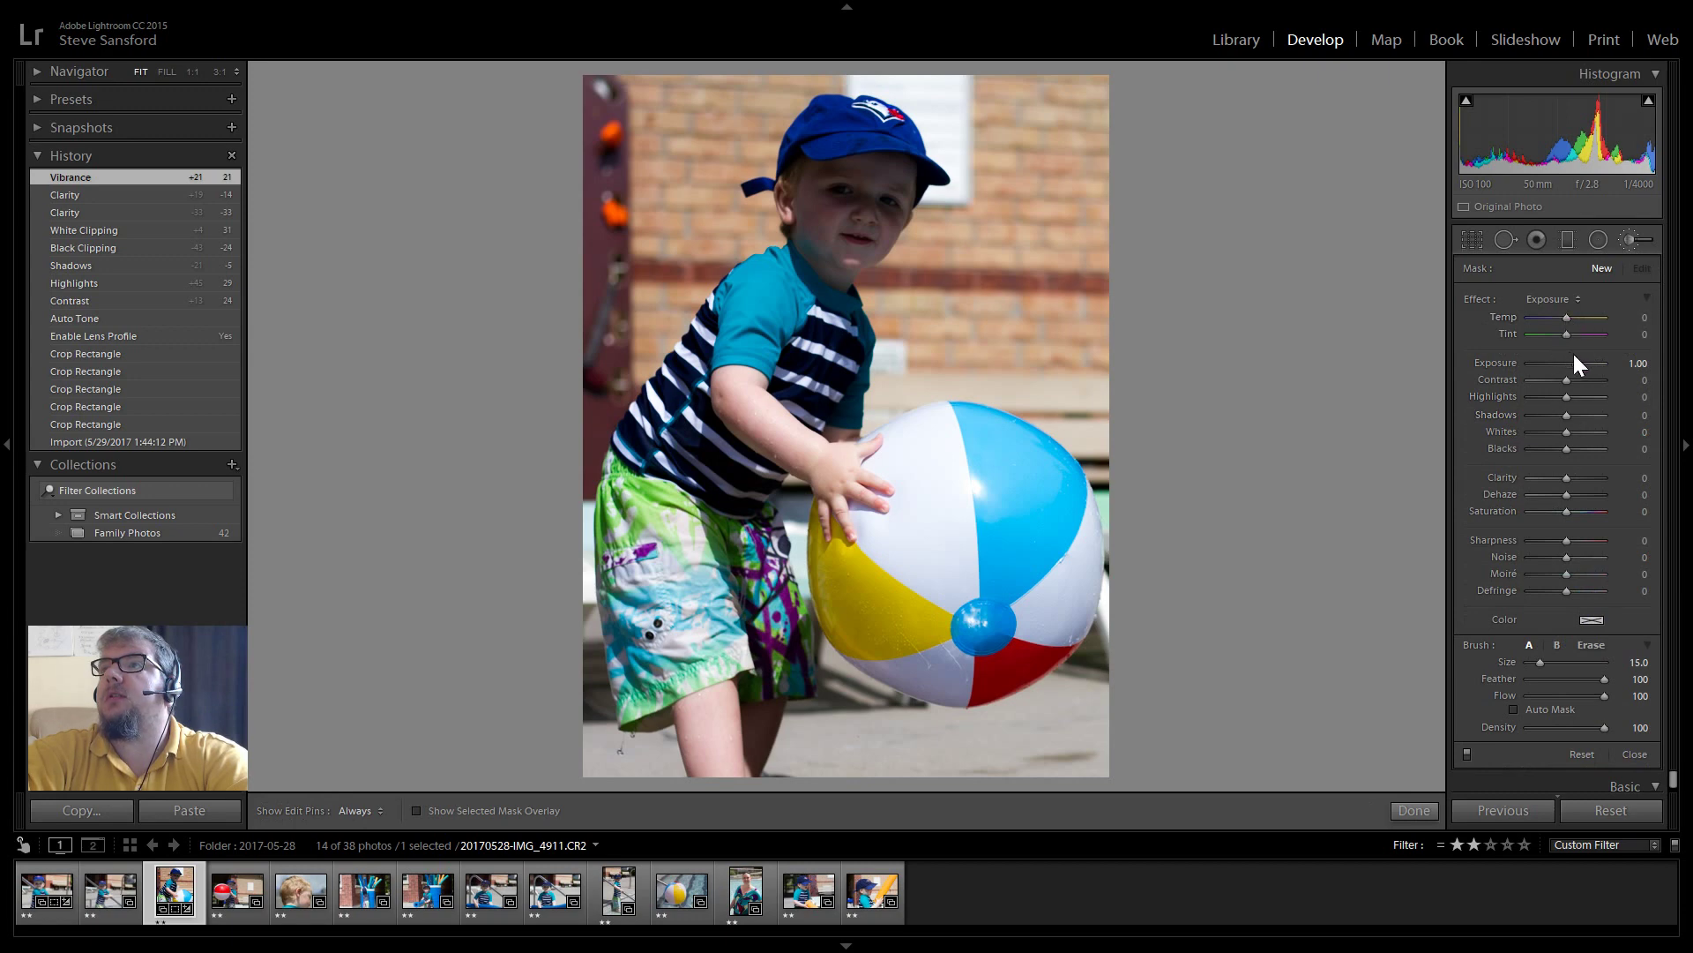
left_click_drag(1575, 362, 1582, 362)
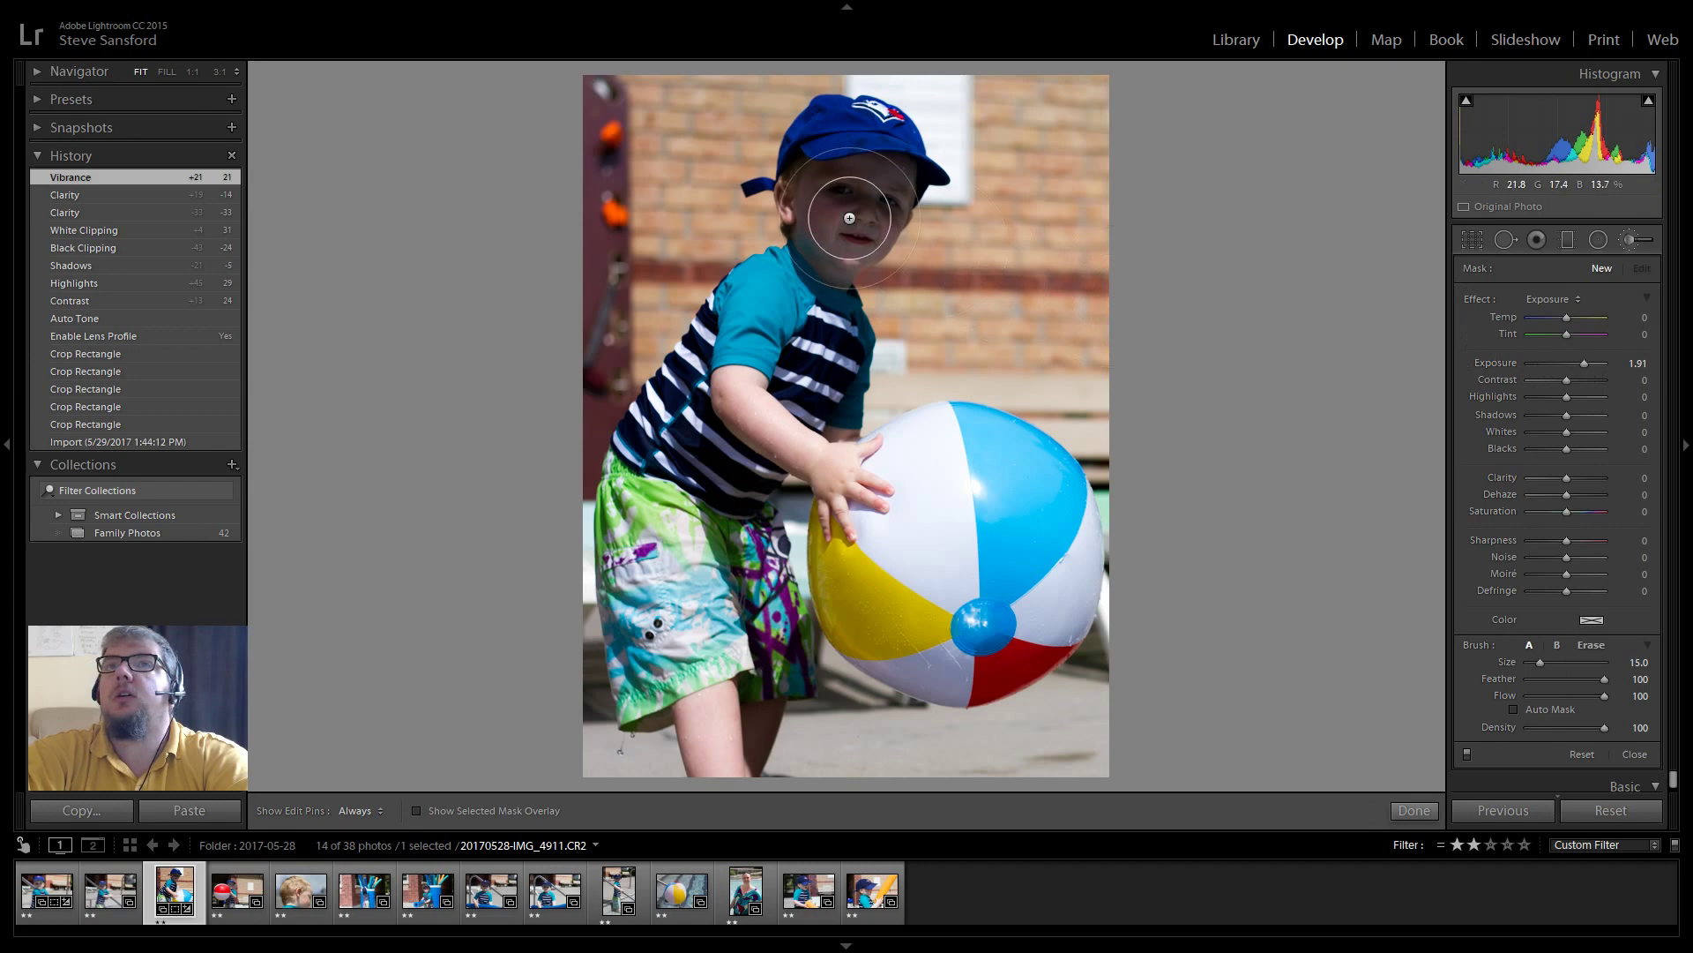
mouse_move(849, 217)
left_mouse_down()
mouse_move(829, 194)
mouse_move(869, 189)
mouse_move(885, 208)
mouse_move(891, 189)
mouse_move(825, 183)
mouse_move(807, 150)
mouse_move(834, 198)
left_mouse_up()
left_click_drag(842, 256, 849, 280)
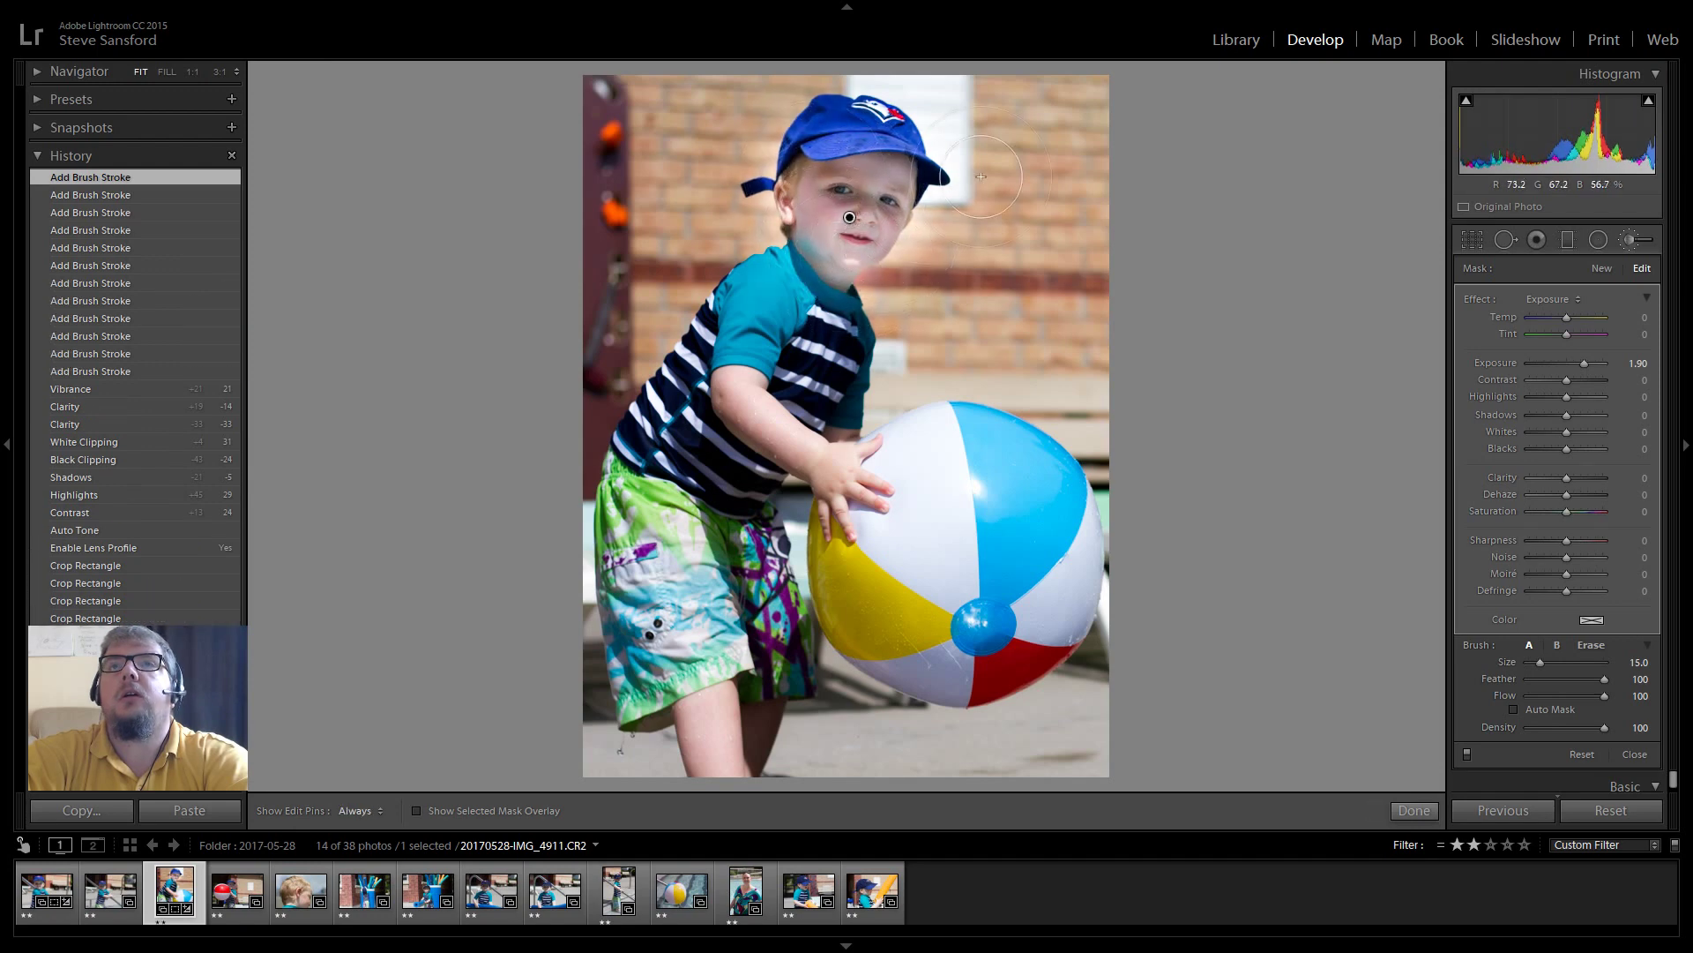
- Undo all the adjustment brush strokes on the boy's face, back to the Vibrance change
key("ctrl+z")
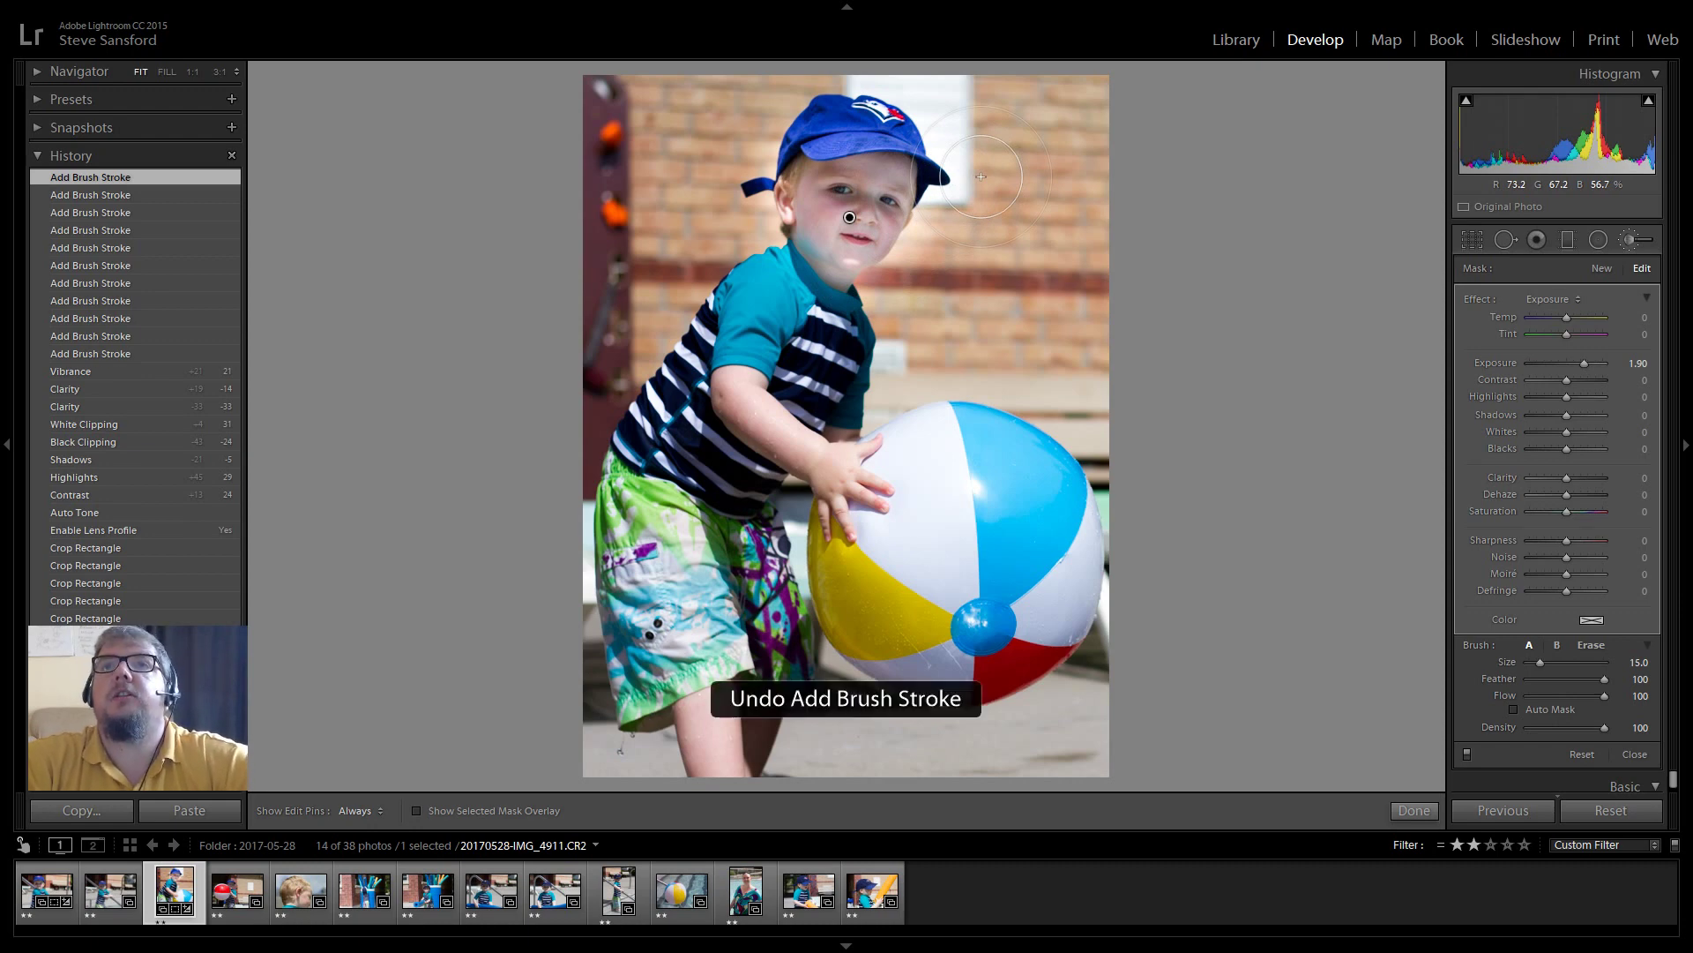
key("ctrl+z")
key("ctrl+z")
key("ctrl+z")
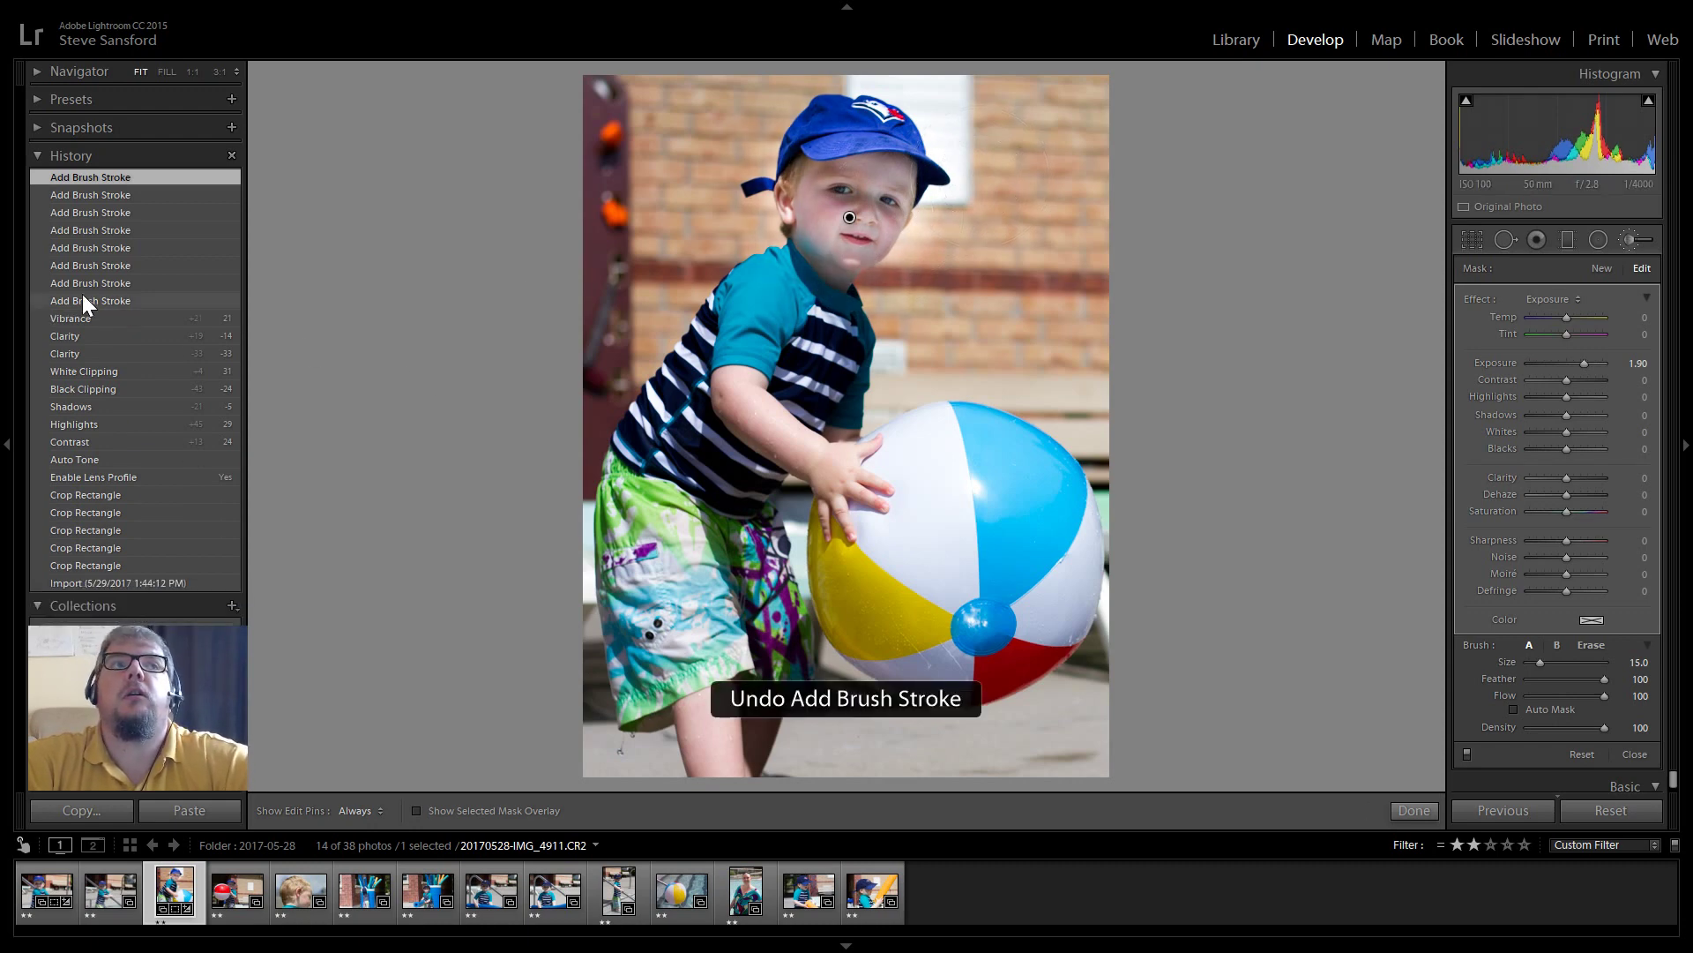
left_click(81, 300)
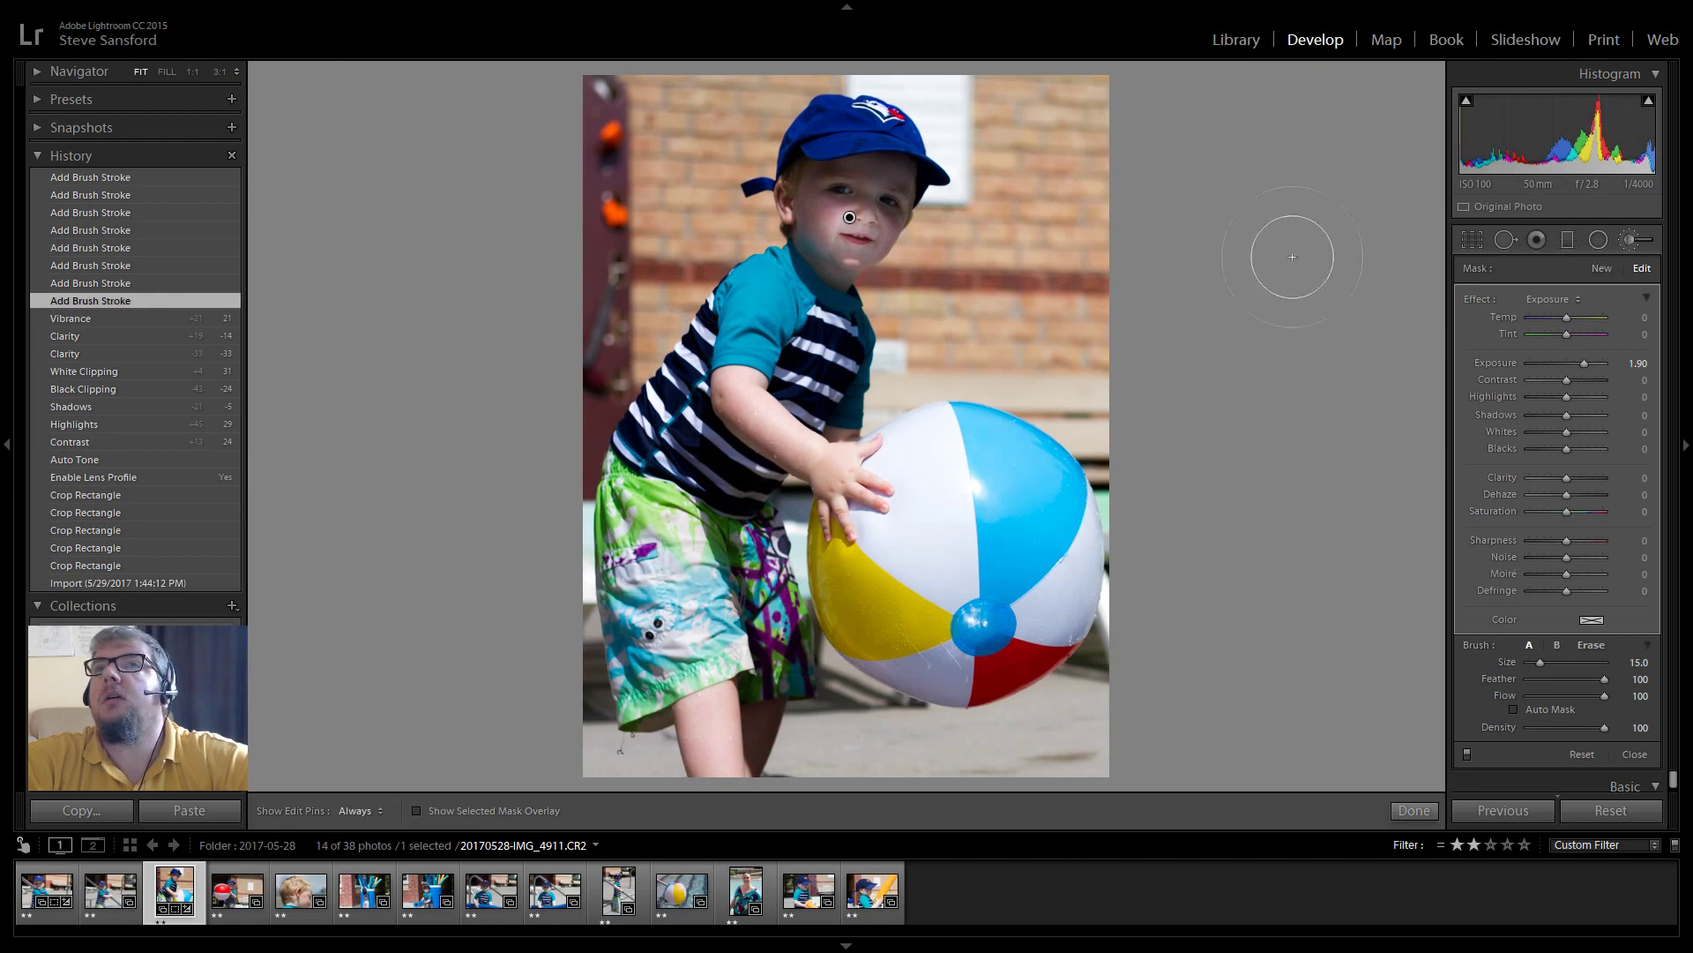
key("ctrl+z")
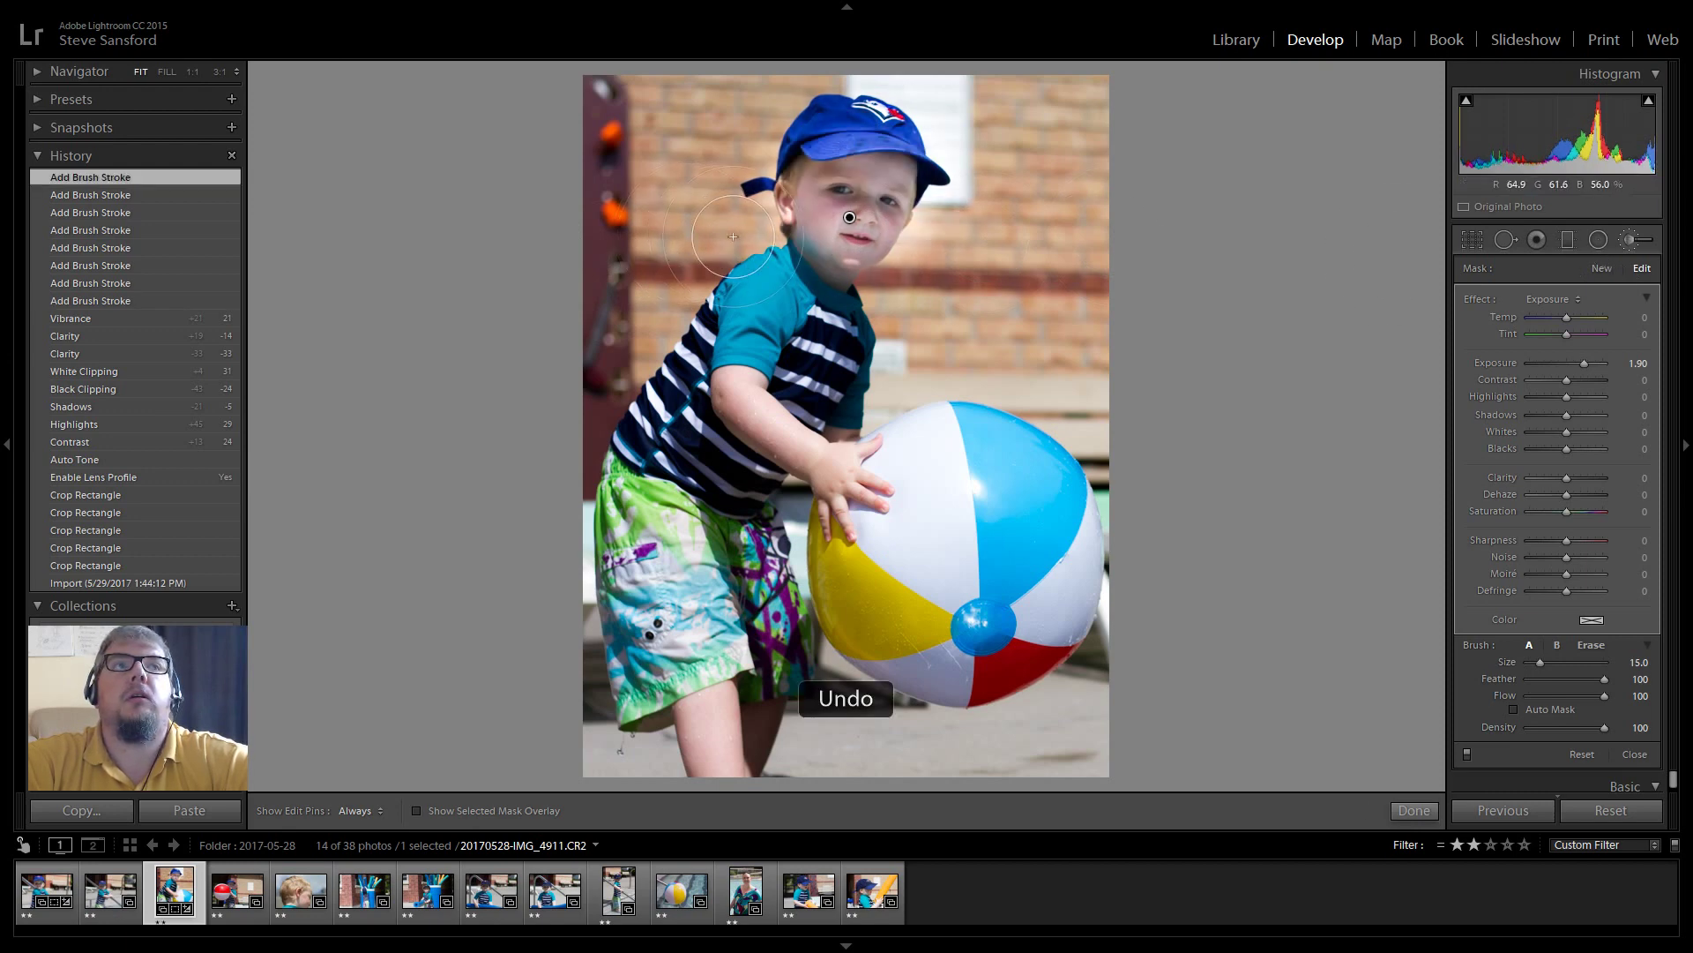
key("ctrl+z")
key("ctrl+z")
key("ctrl+z")
key("ctrl+z")
key("ctrl+z")
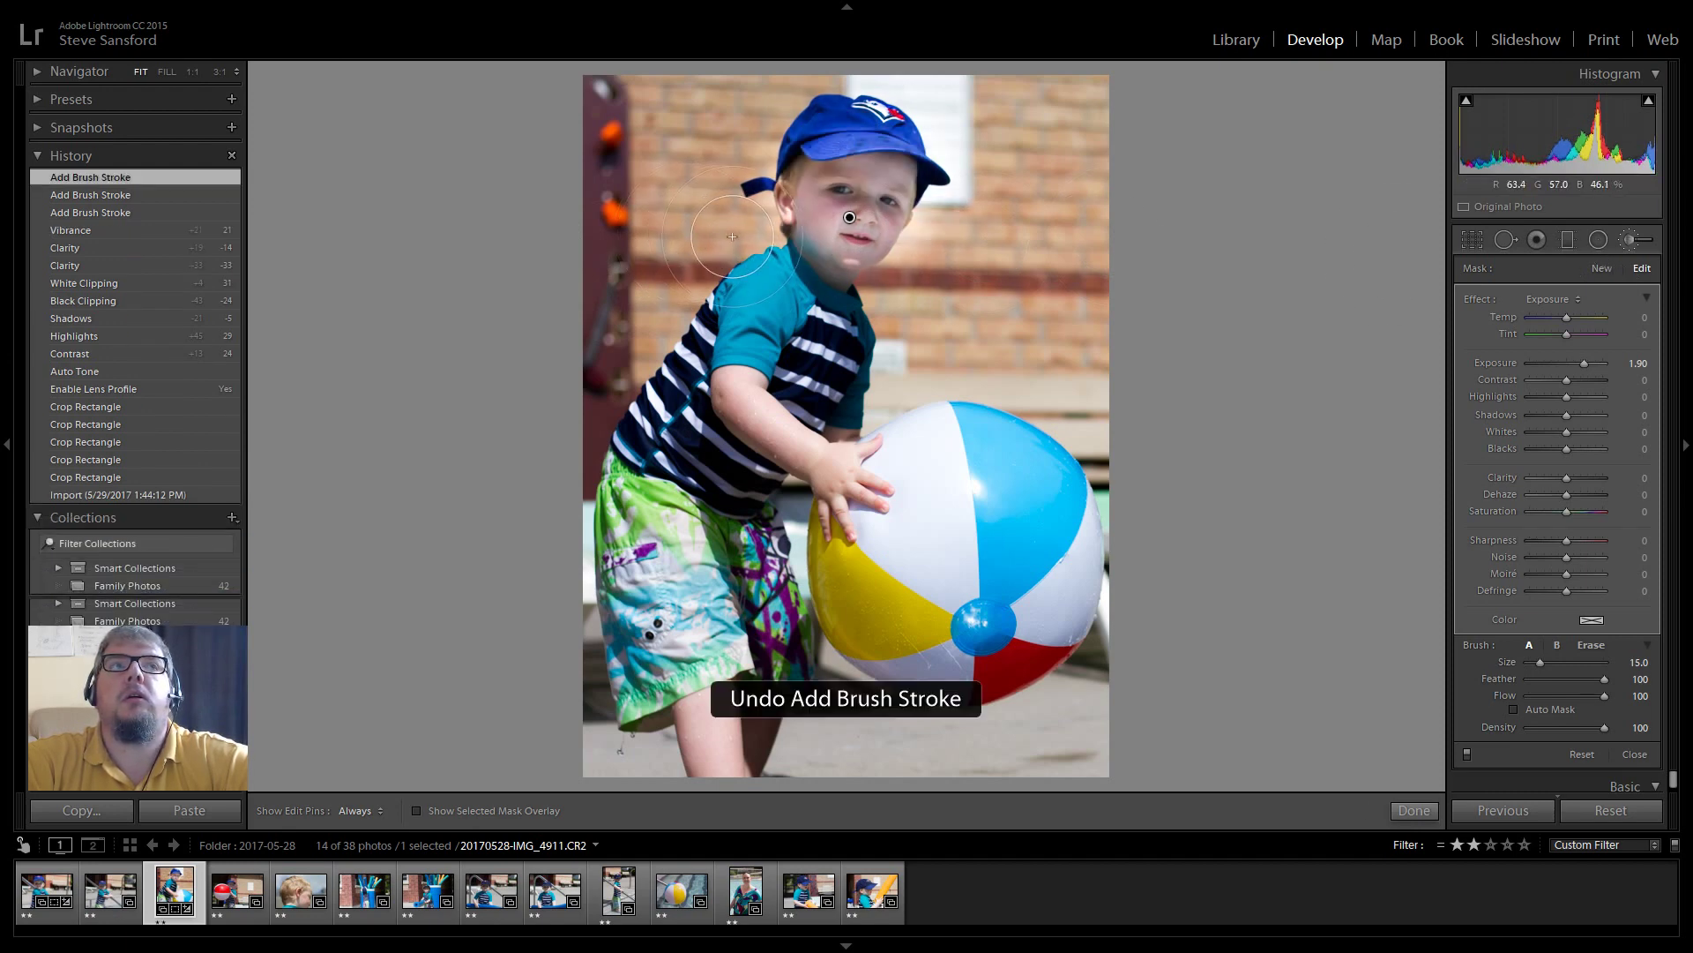
key("ctrl+z")
key("ctrl+z")
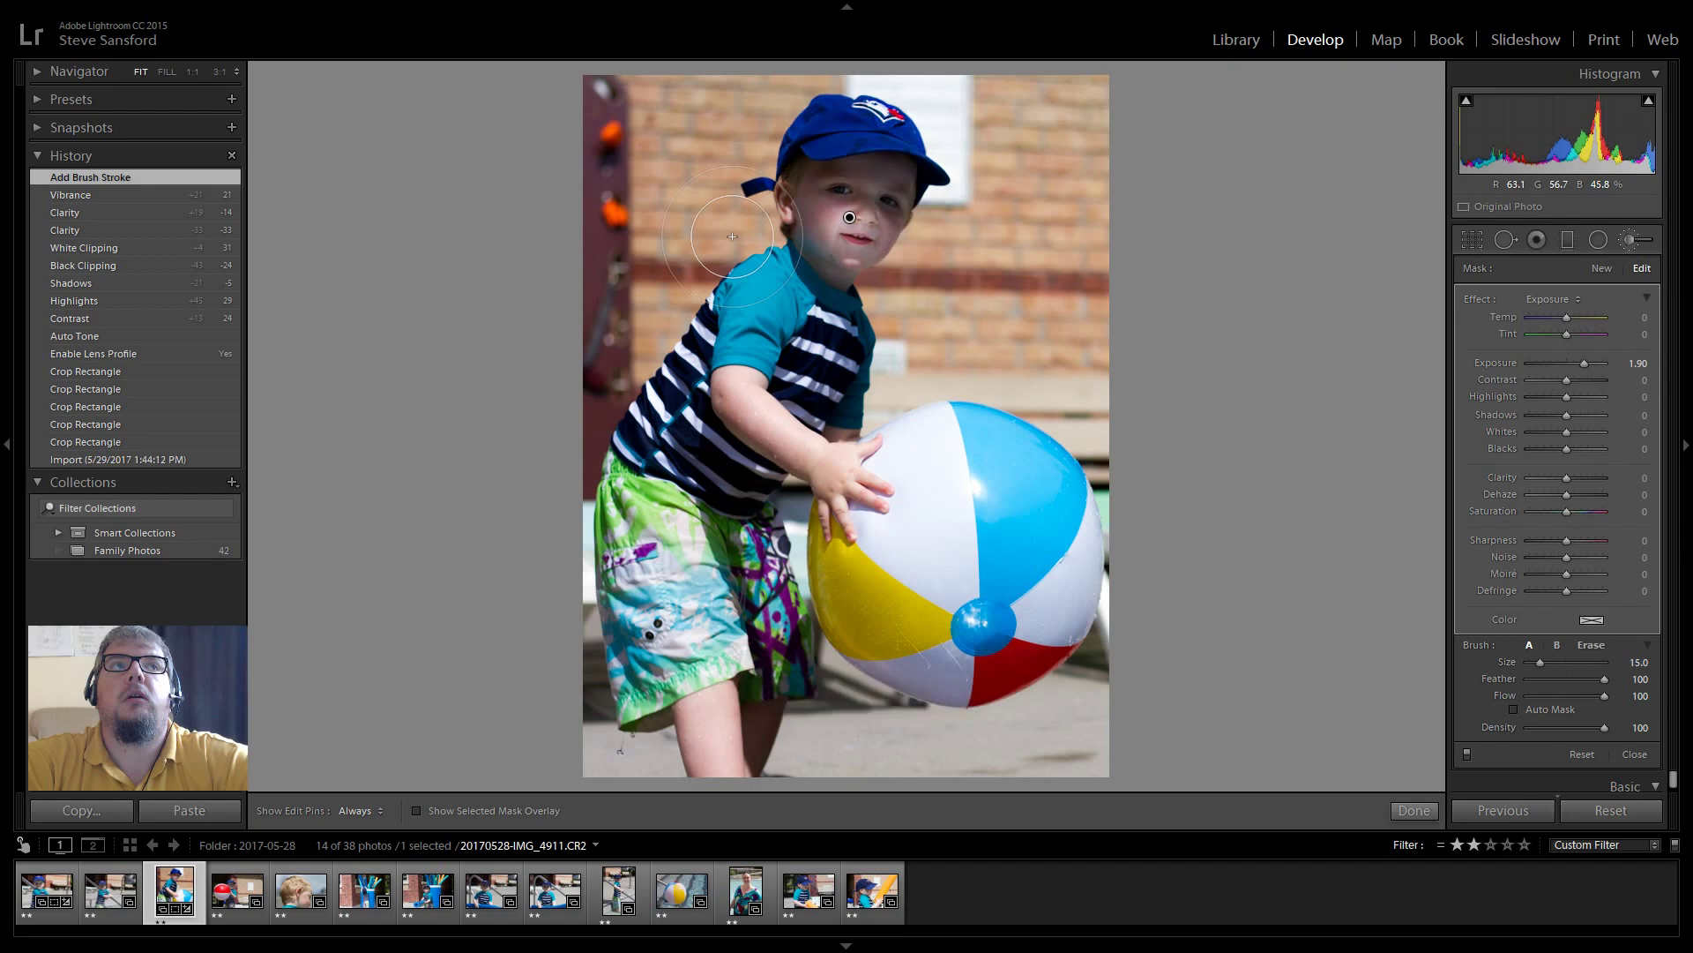
key("ctrl+z")
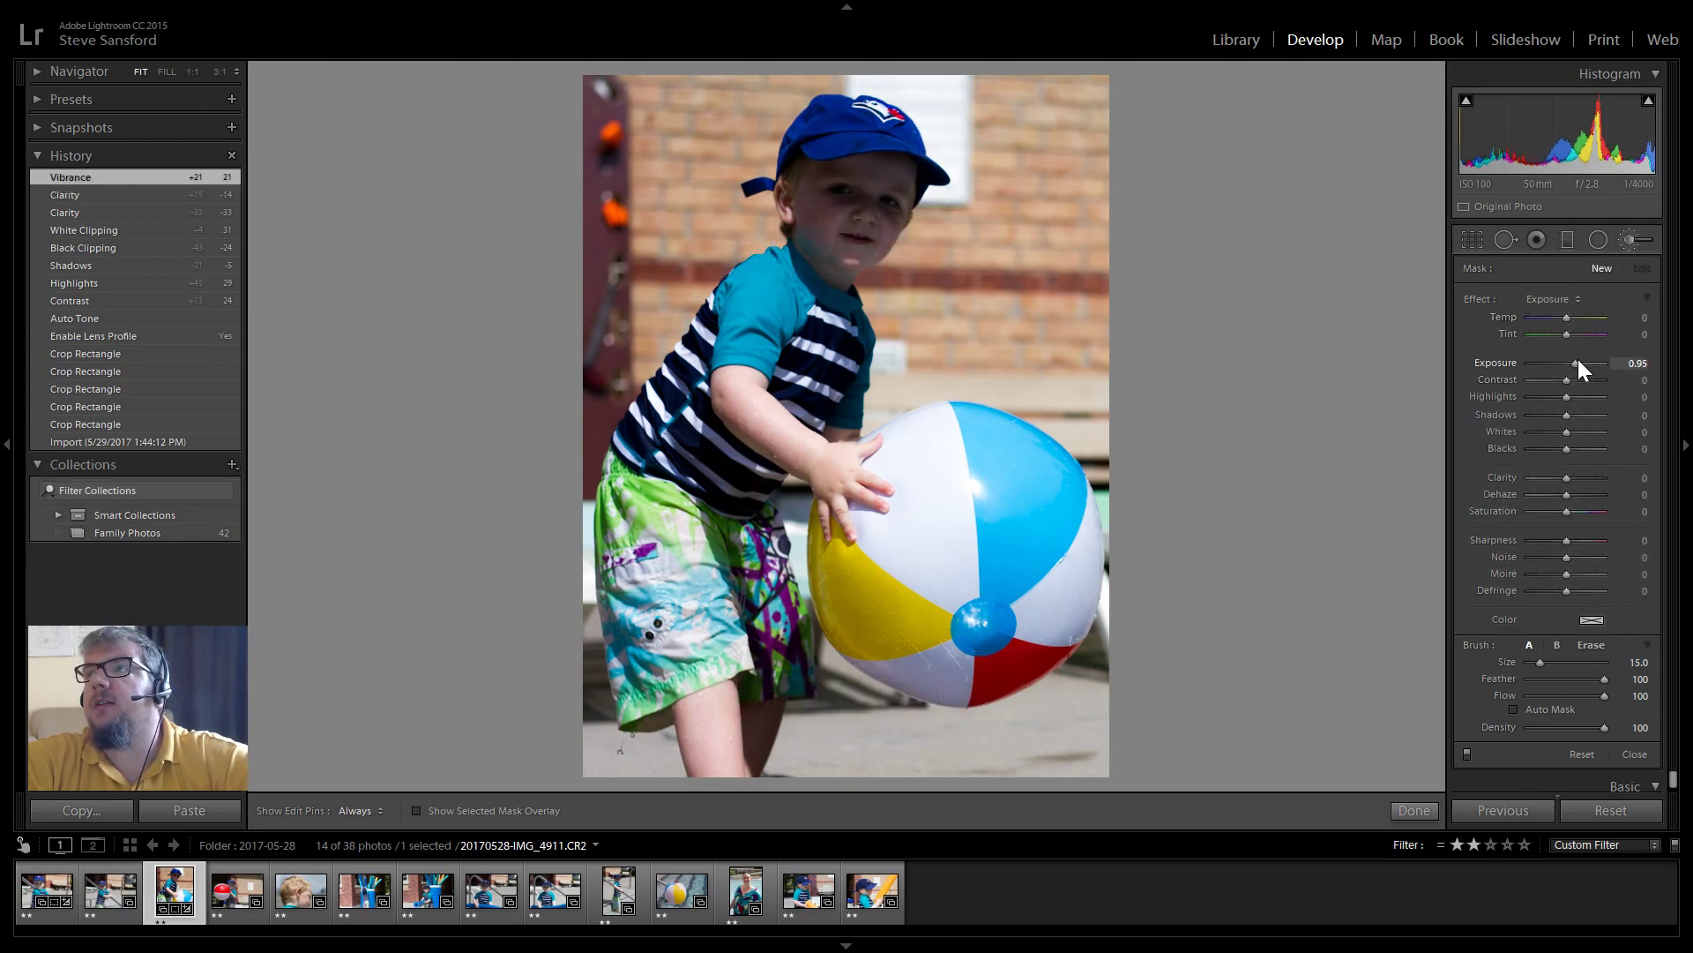
- Set the adjustment brush to an exposure of 1.14 and a size of 10
left_click(1579, 359)
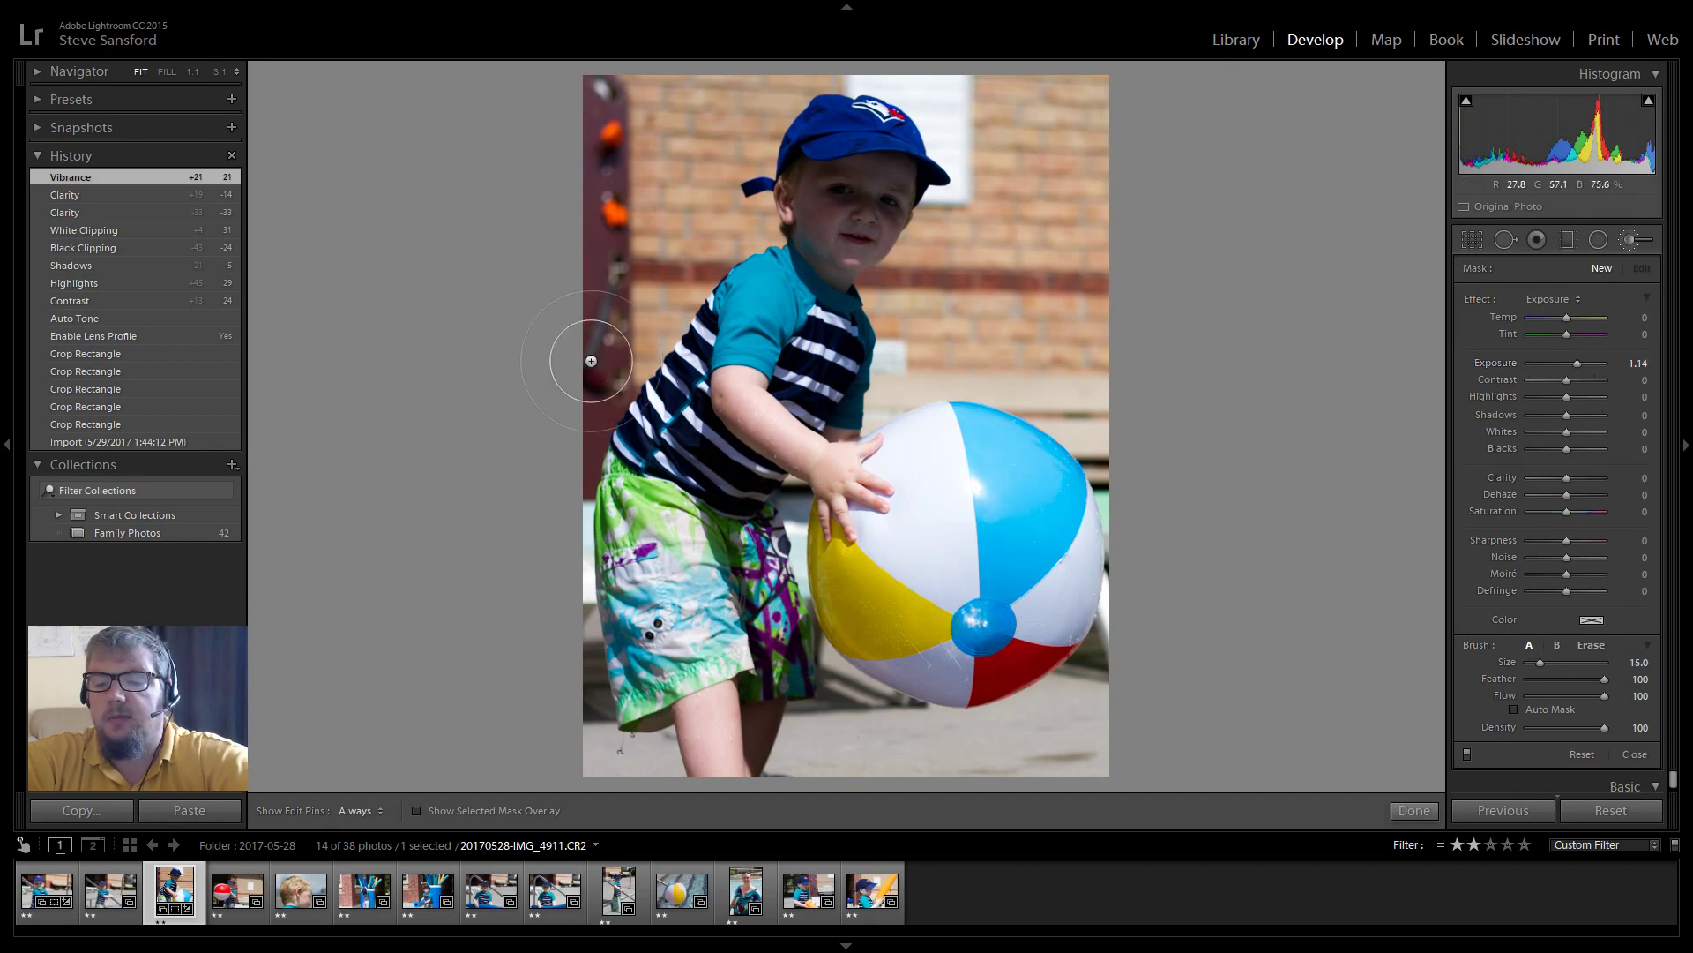
scroll(591, 361, "down", 3)
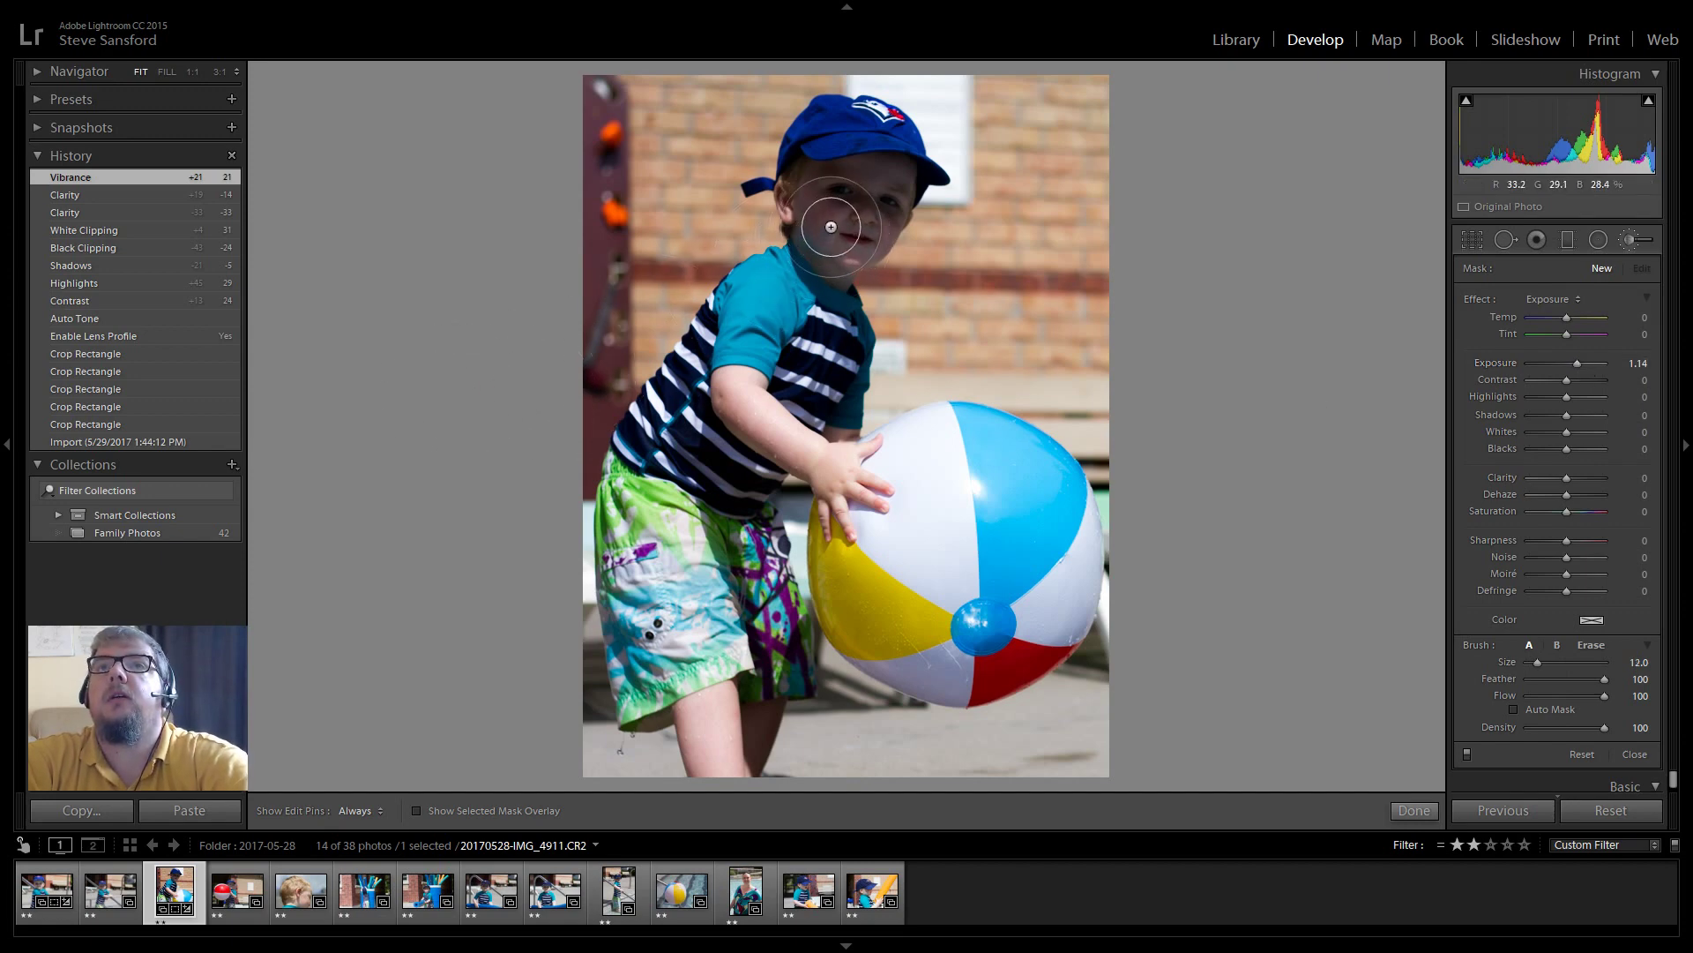
scroll(831, 227, "down", 3)
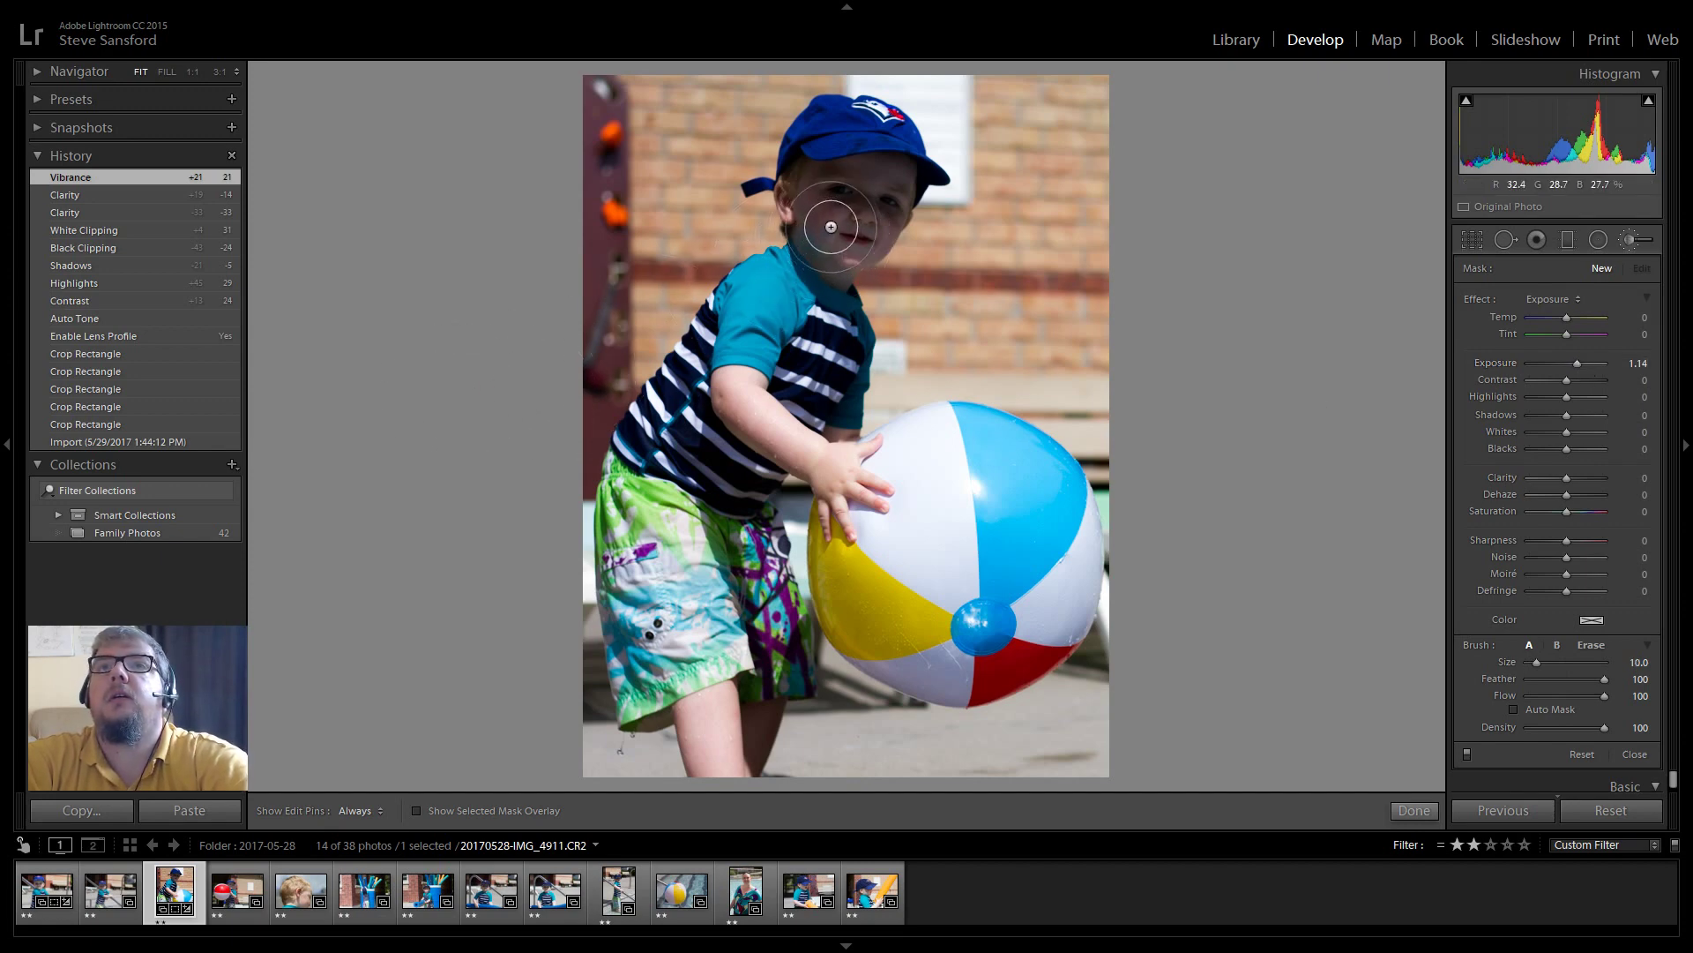
left_click(168, 72)
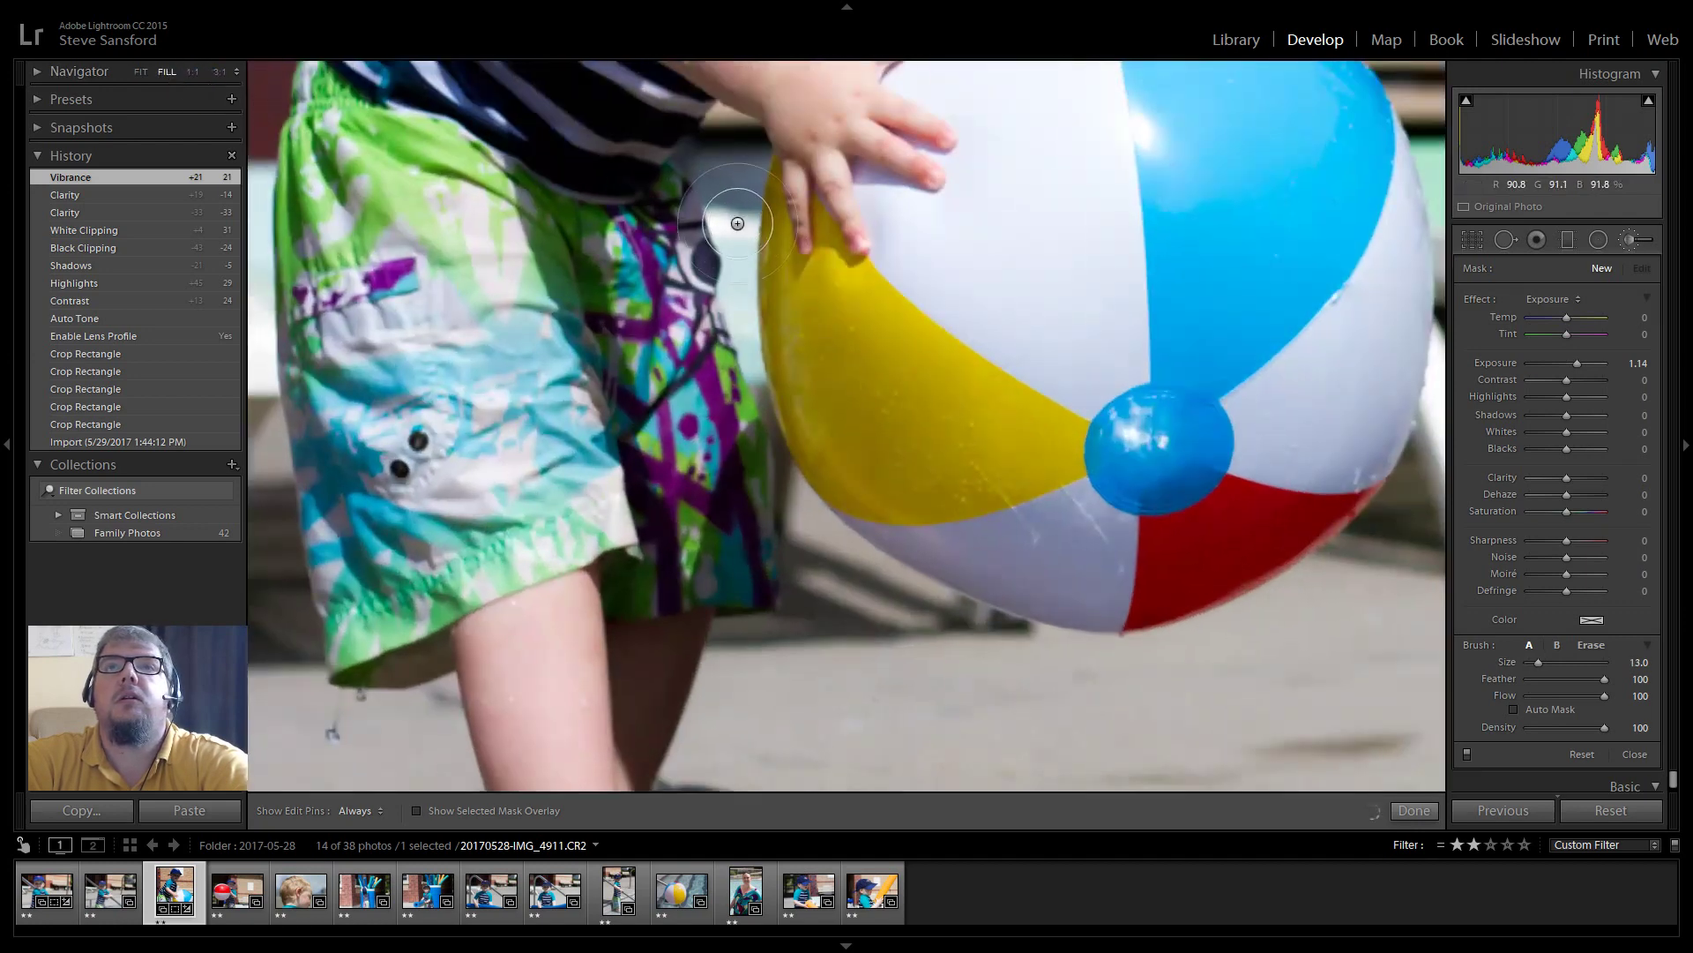
scroll(1320, 402, "down", 1)
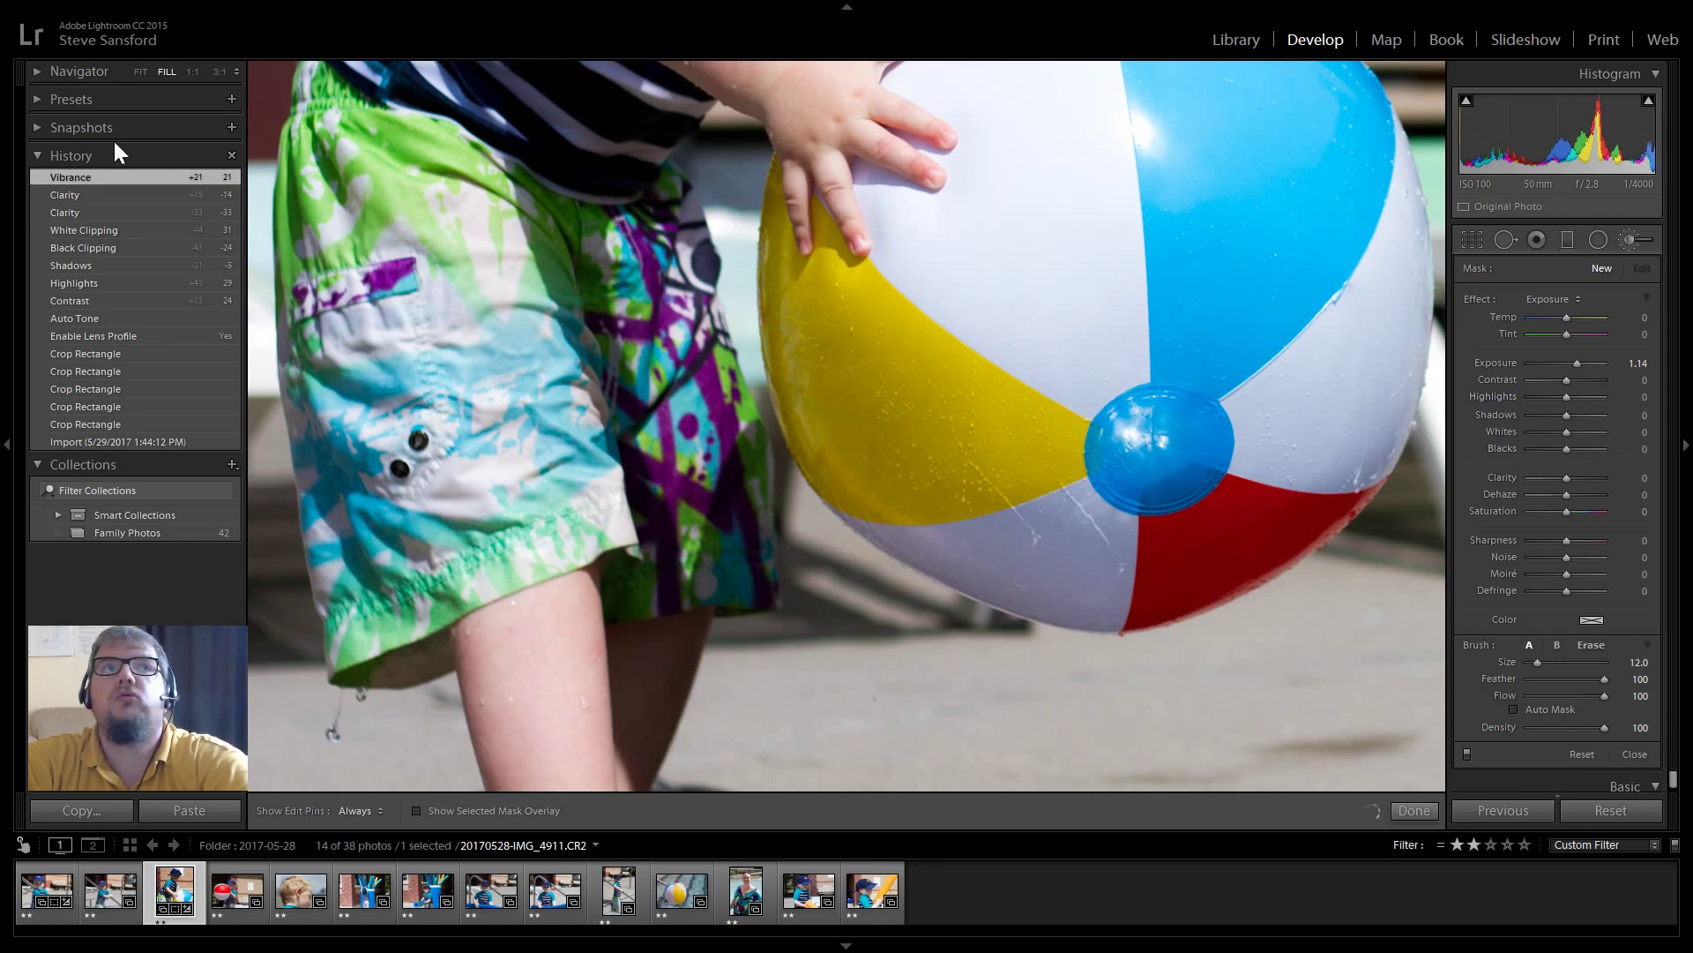
left_click(140, 72)
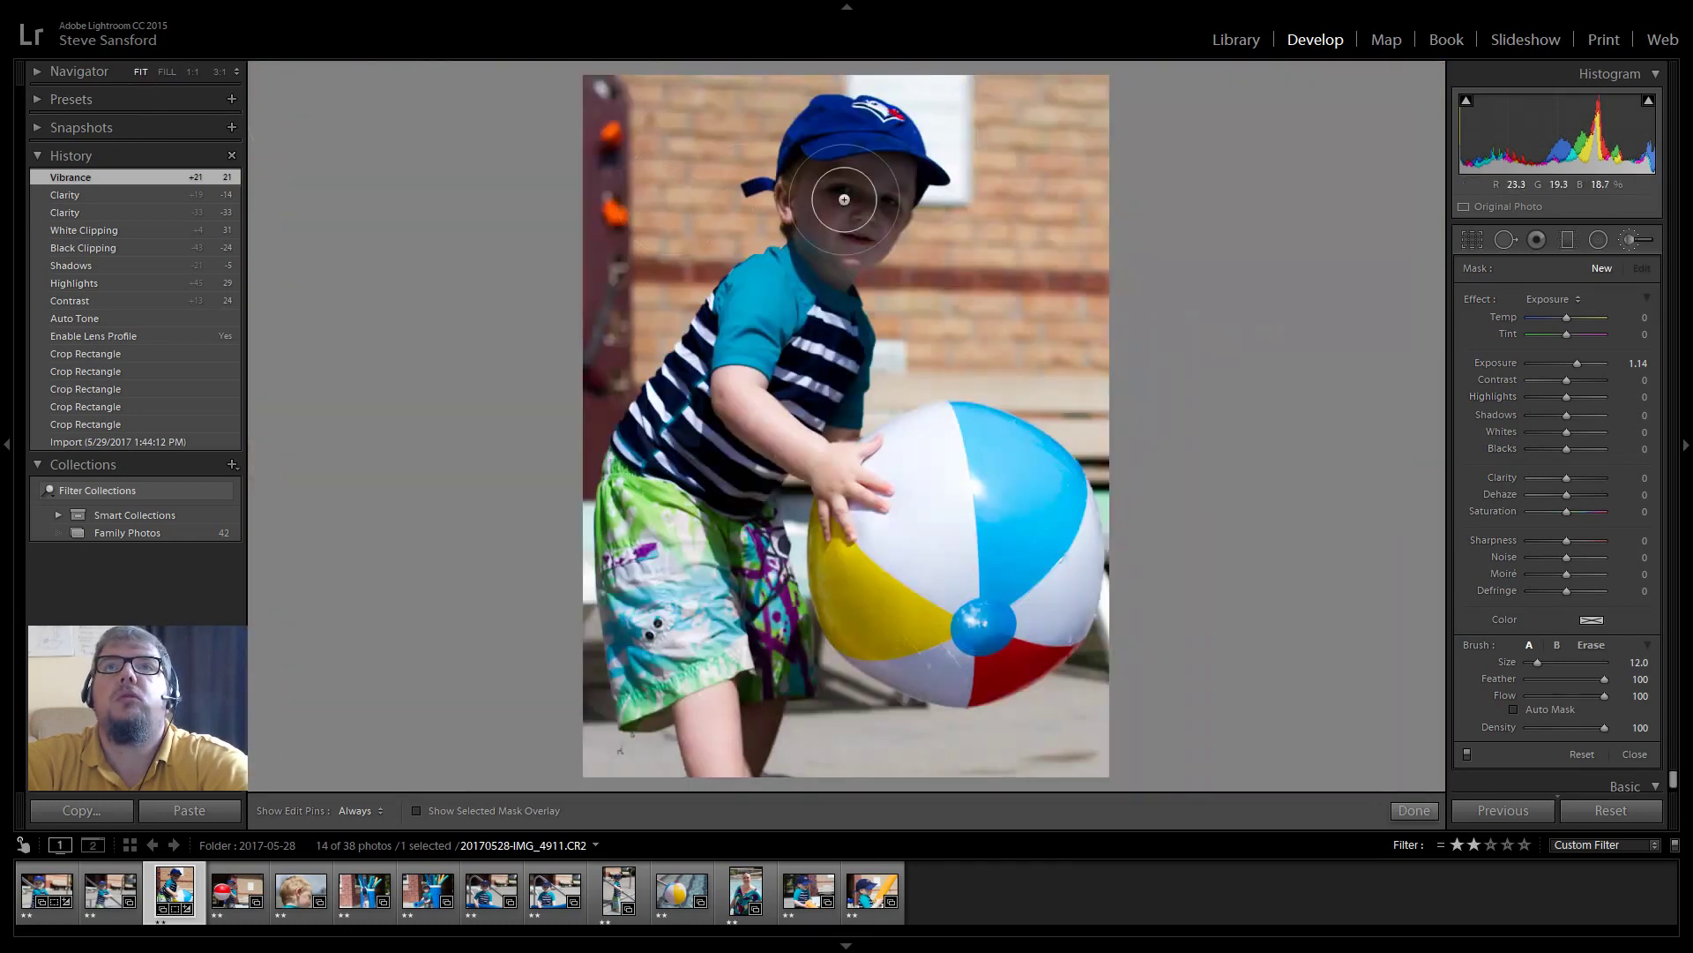
scroll(842, 200, "down", 1)
scroll(844, 199, "down", 1)
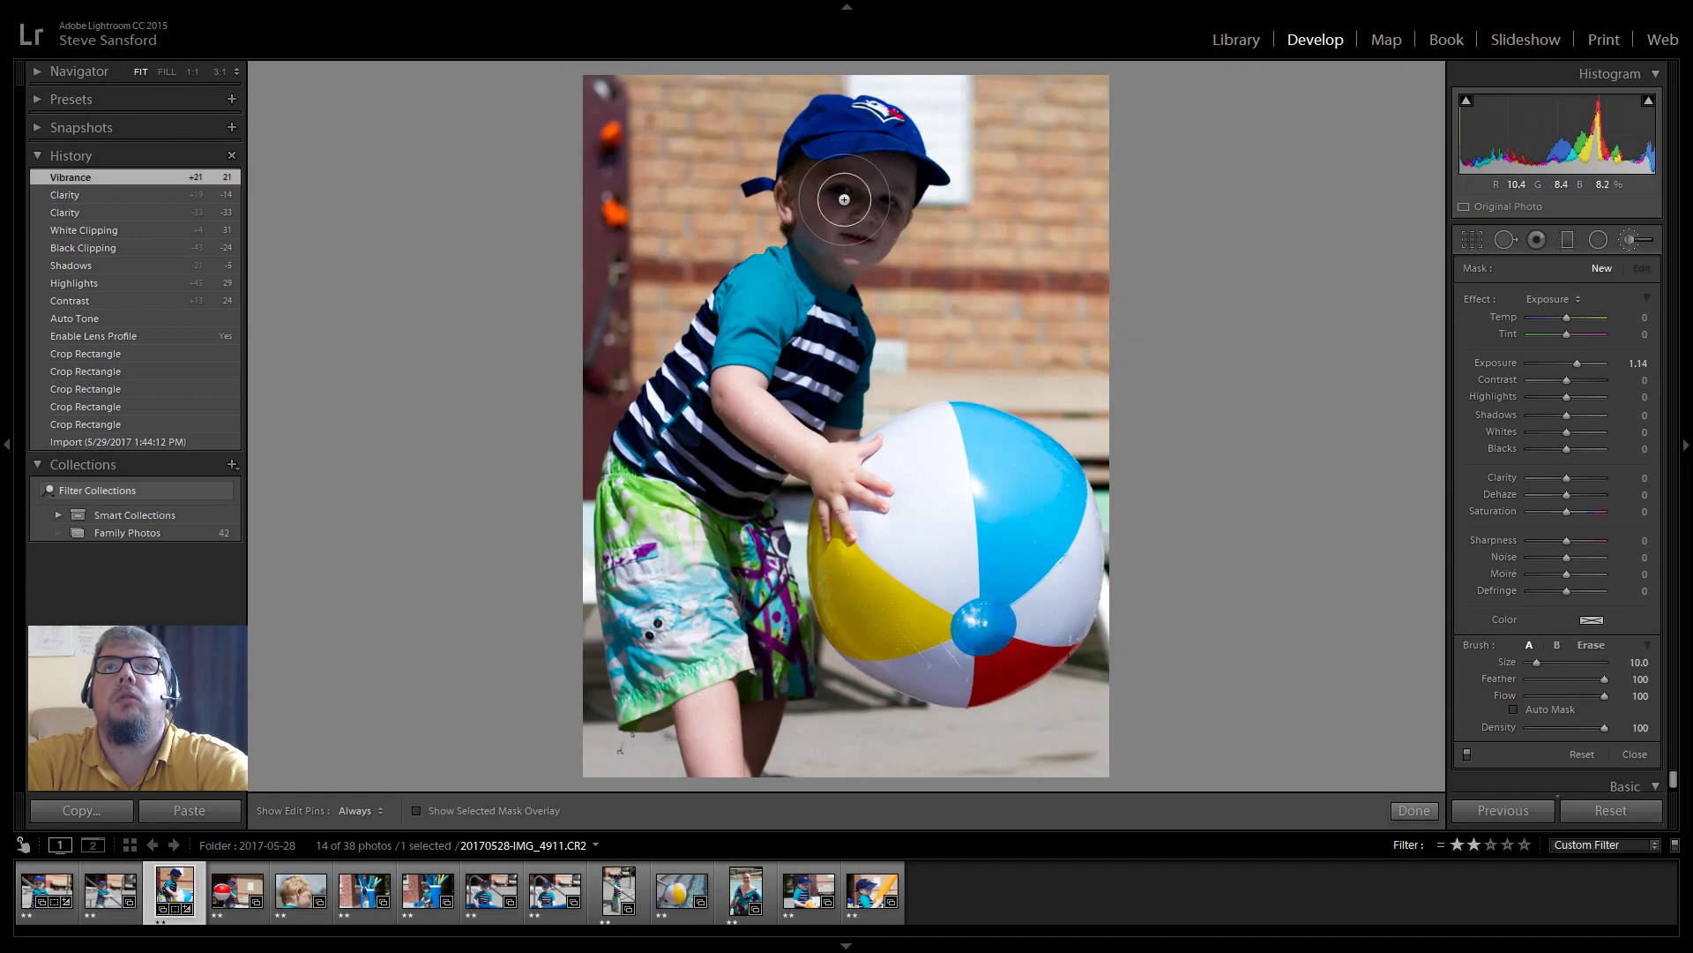
- Try brightening the boy's shaded face with adjustment brush strokes at exposure 1.14, size 10 and feather 100
mouse_move(841, 231)
left_mouse_down()
mouse_move(838, 247)
mouse_move(902, 181)
mouse_move(798, 190)
mouse_move(821, 251)
mouse_move(829, 189)
mouse_move(900, 163)
mouse_move(842, 265)
left_mouse_up()
key("h")
left_click(902, 181)
key("h")
mouse_move(829, 264)
left_mouse_down()
mouse_move(807, 240)
mouse_move(829, 269)
left_mouse_up()
mouse_move(829, 269)
left_mouse_down()
mouse_move(854, 282)
mouse_move(842, 300)
mouse_move(843, 283)
left_mouse_up()
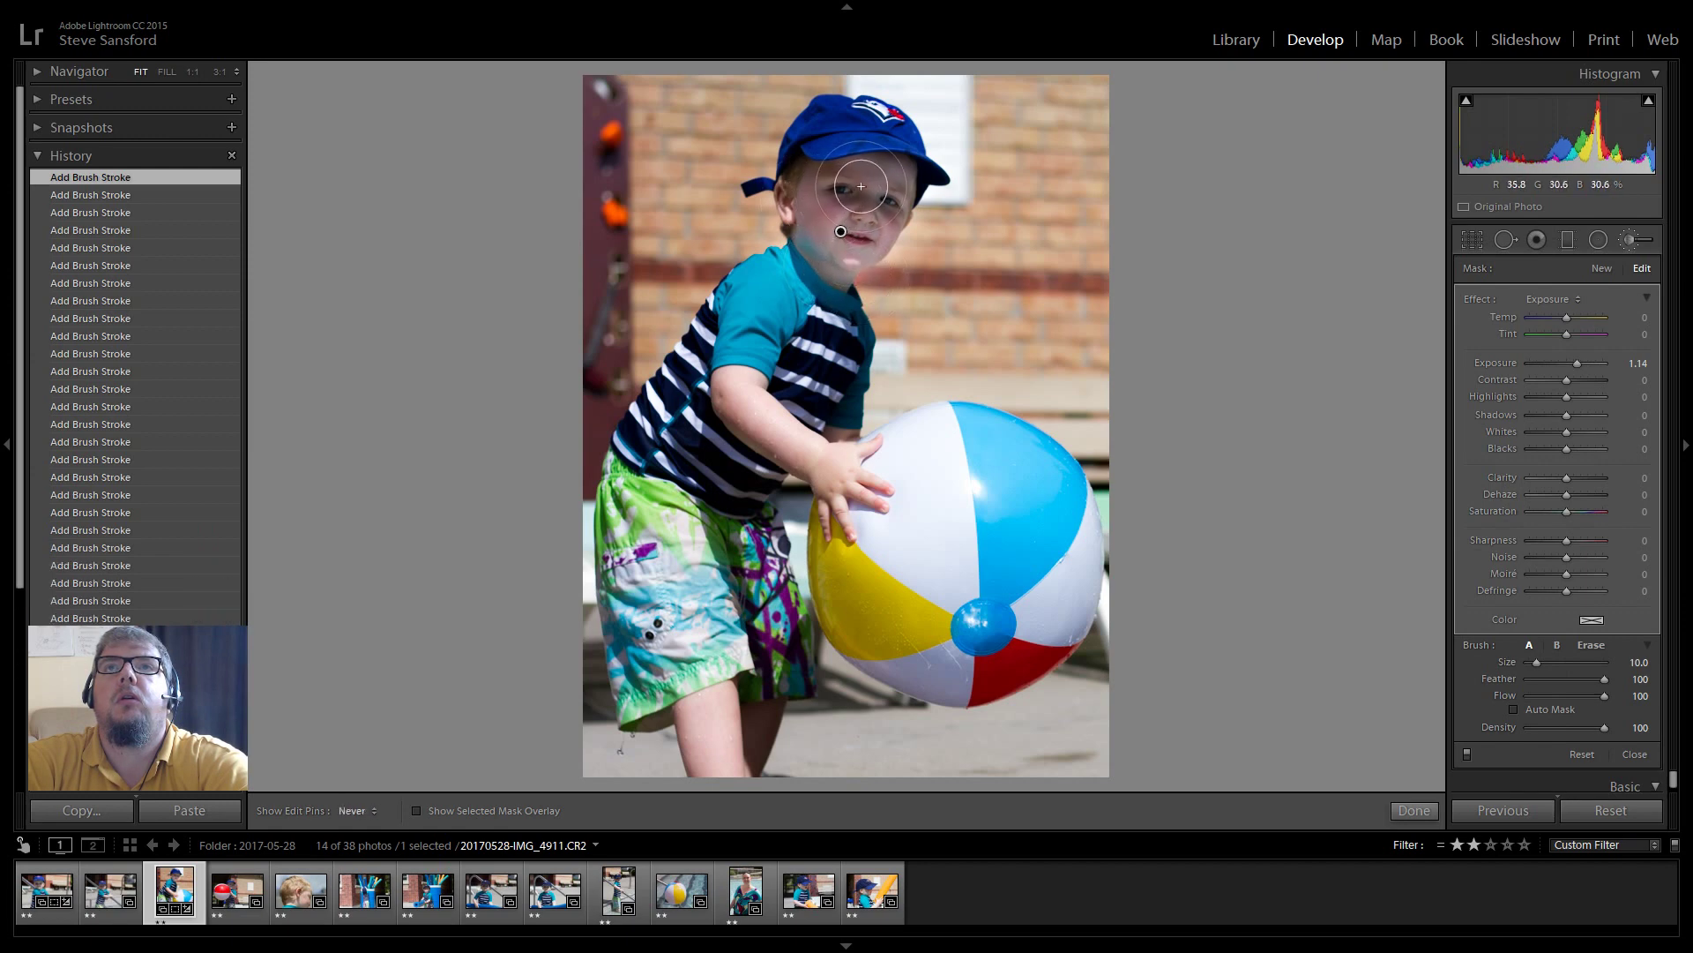
key("h")
key("h")
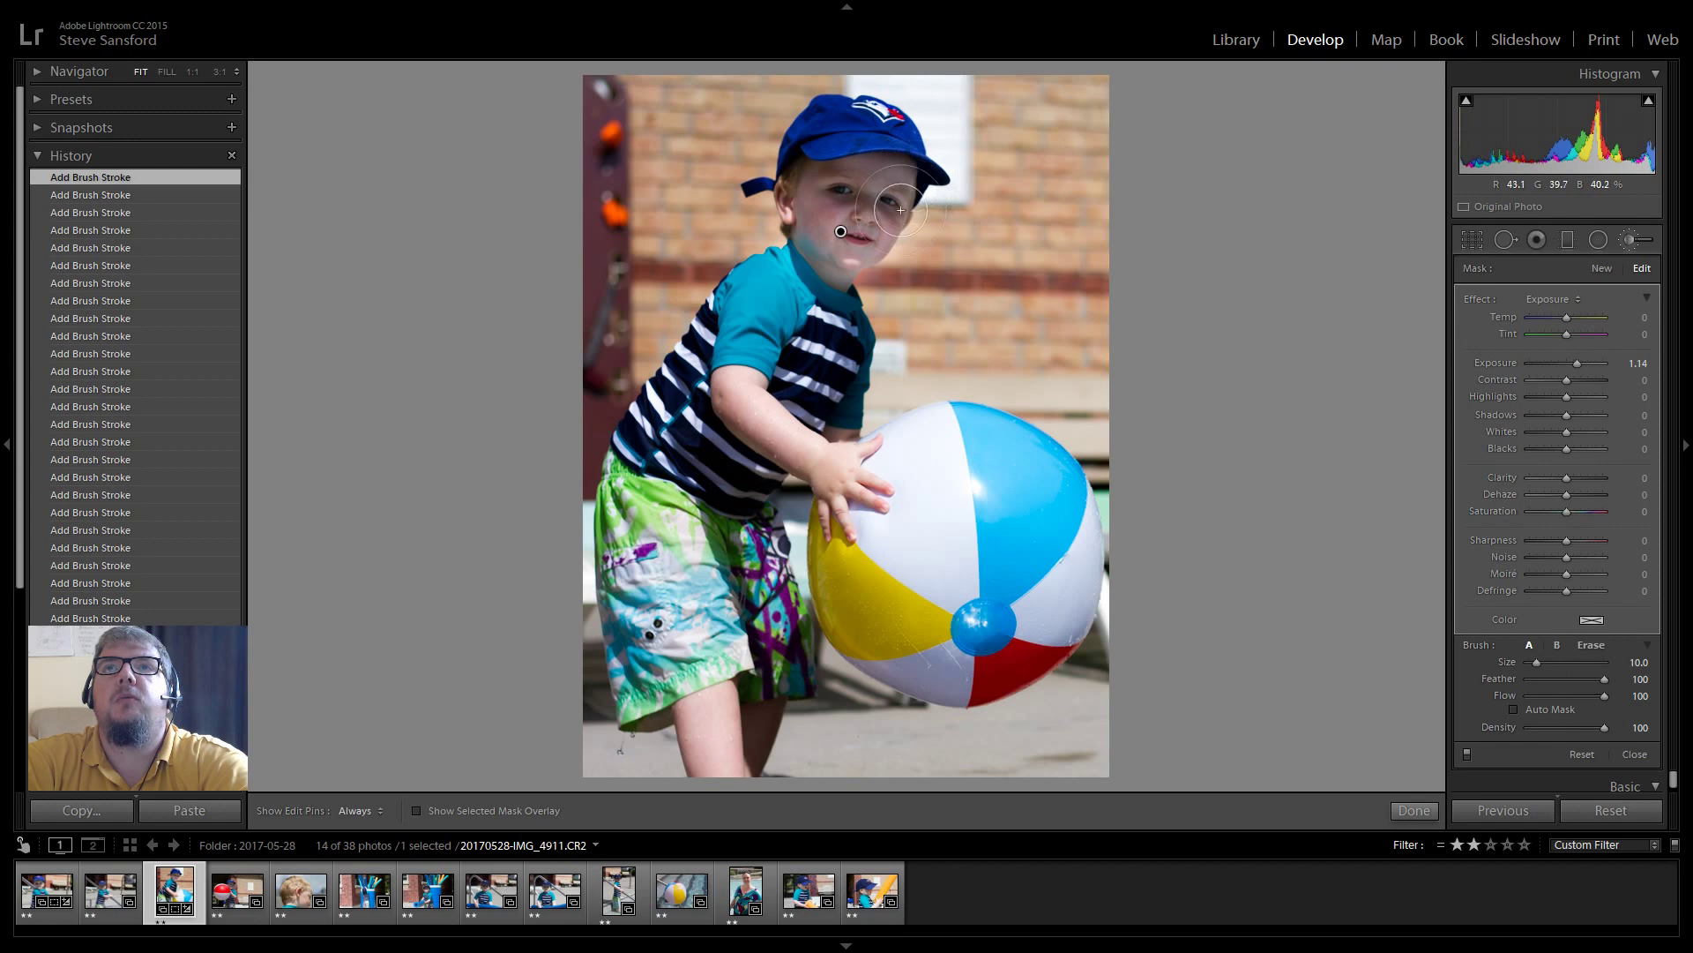
key("h")
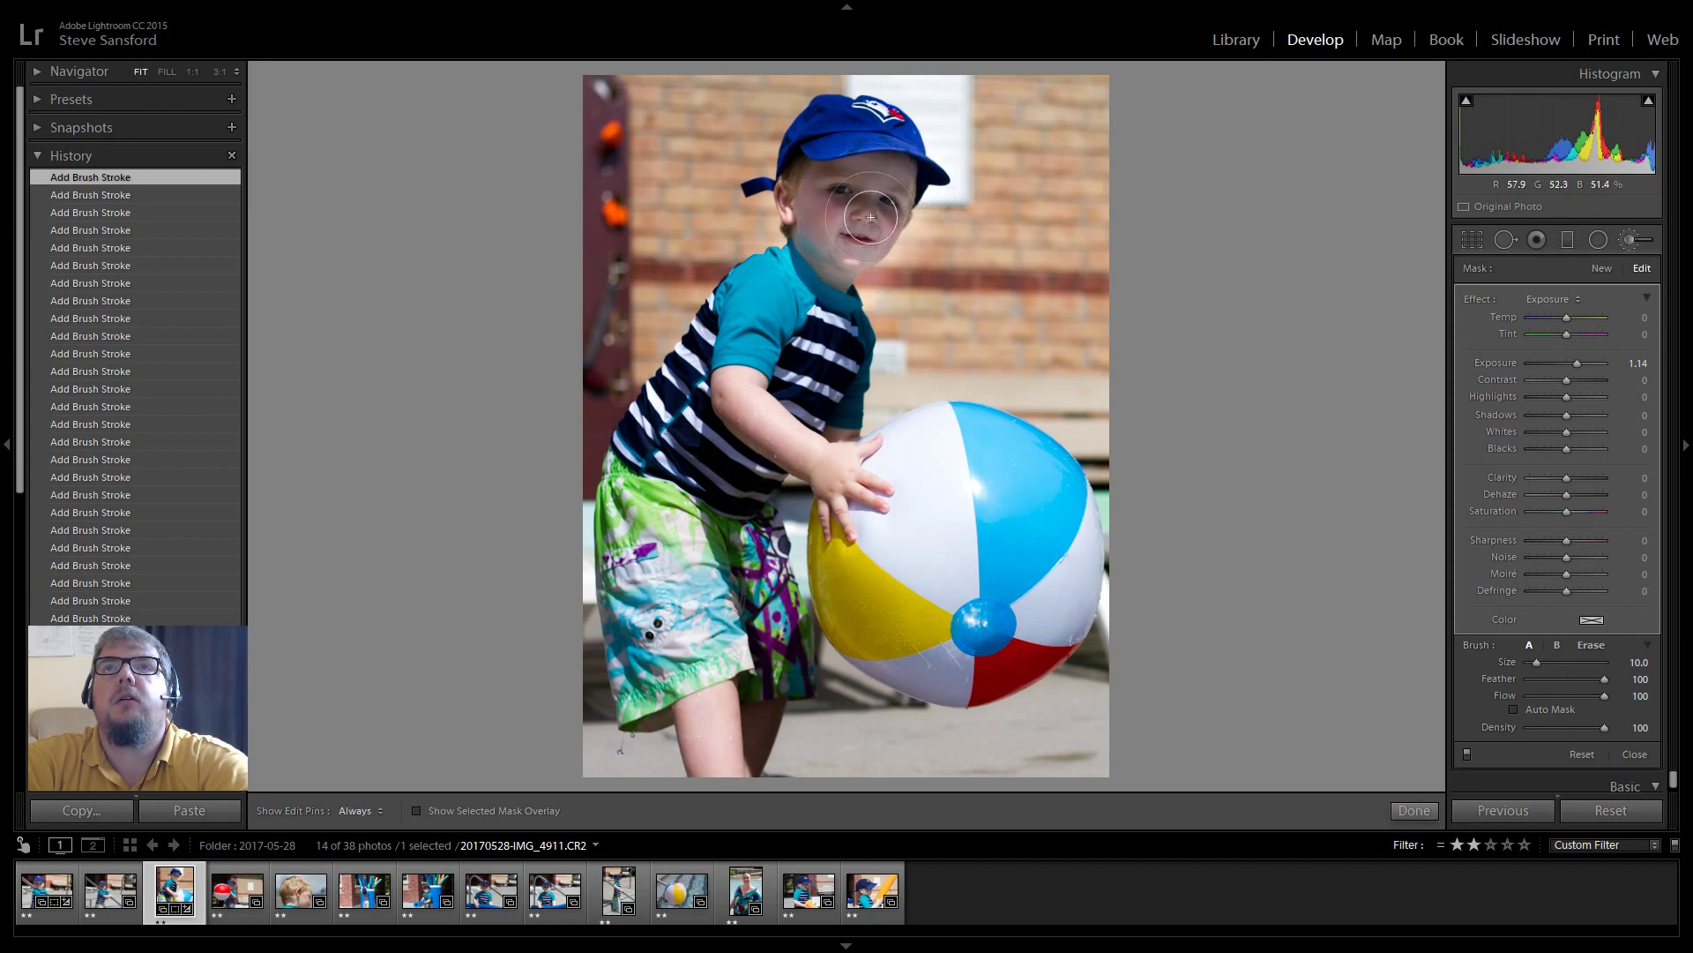
left_click_drag(832, 246, 803, 194)
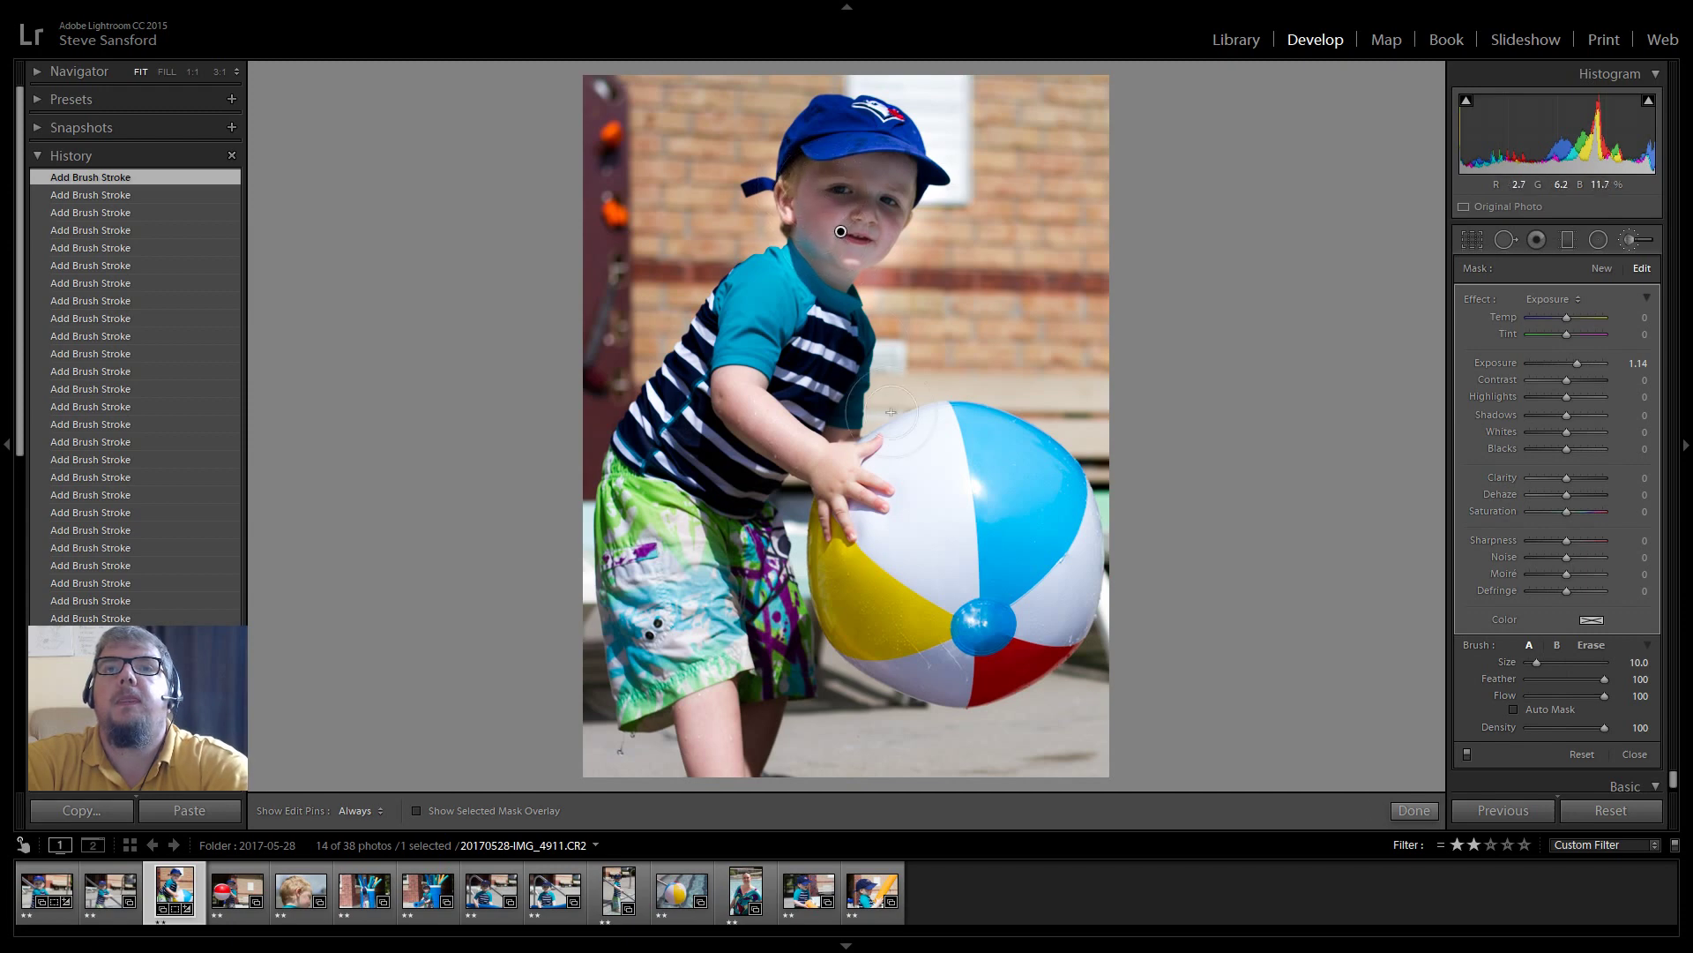
- Compare the brushed photo with its unedited version to judge the brightening of the boy's face
right_click(1283, 544)
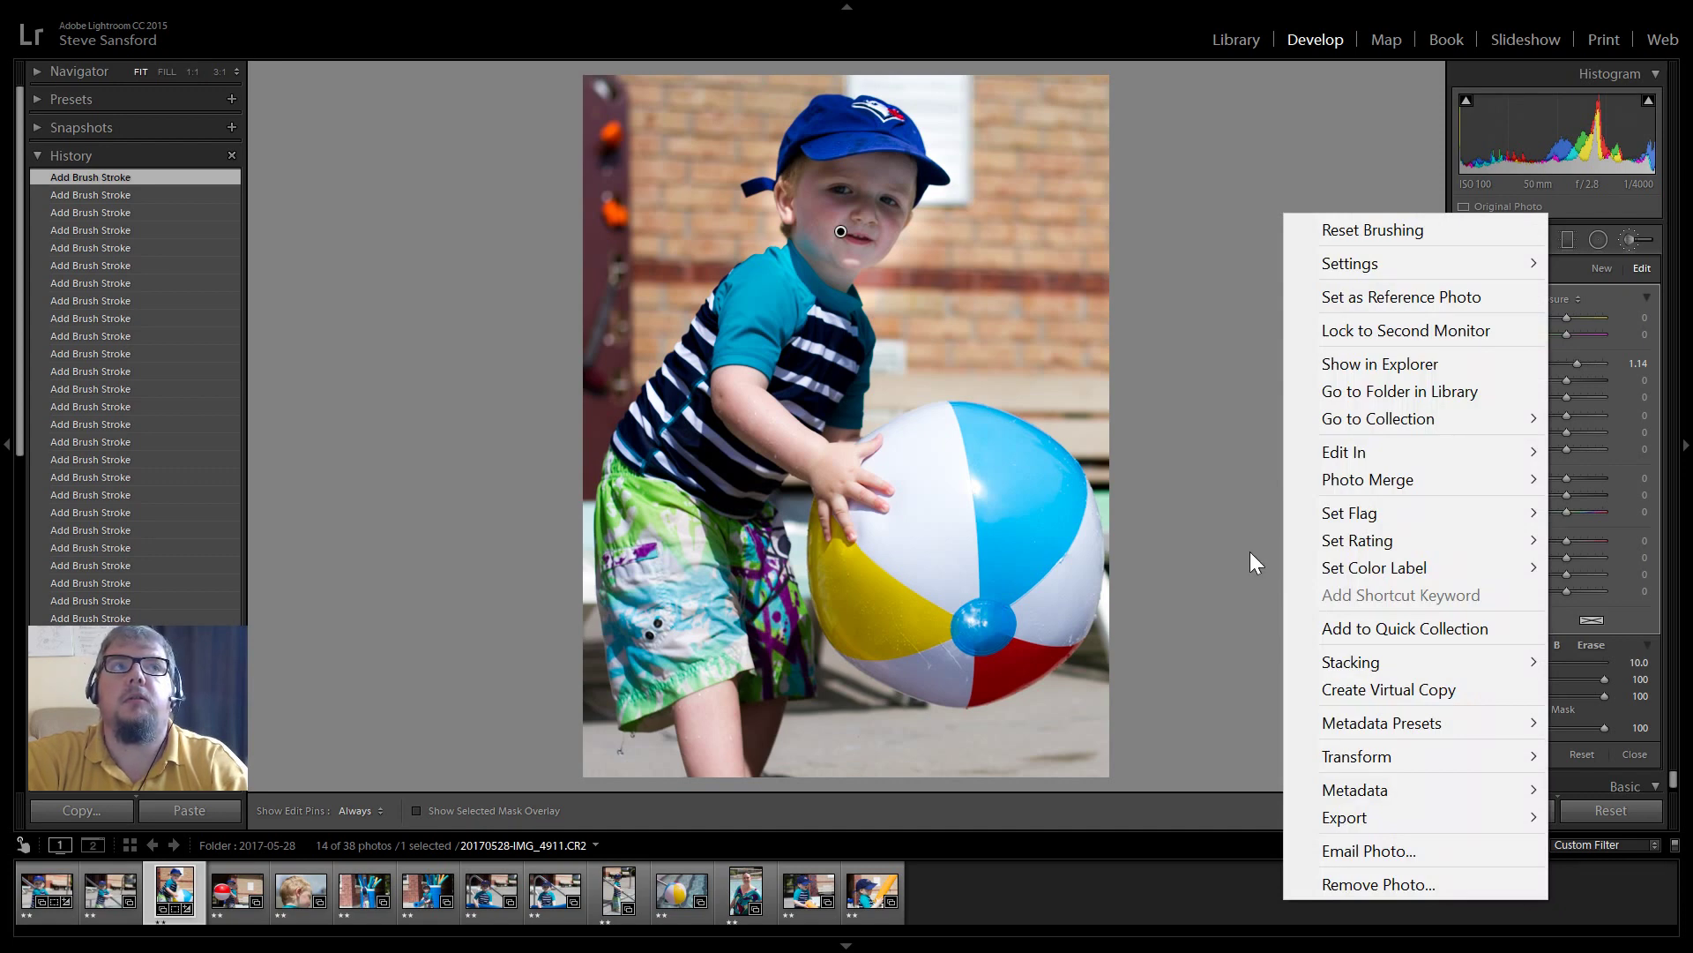
left_click(1250, 552)
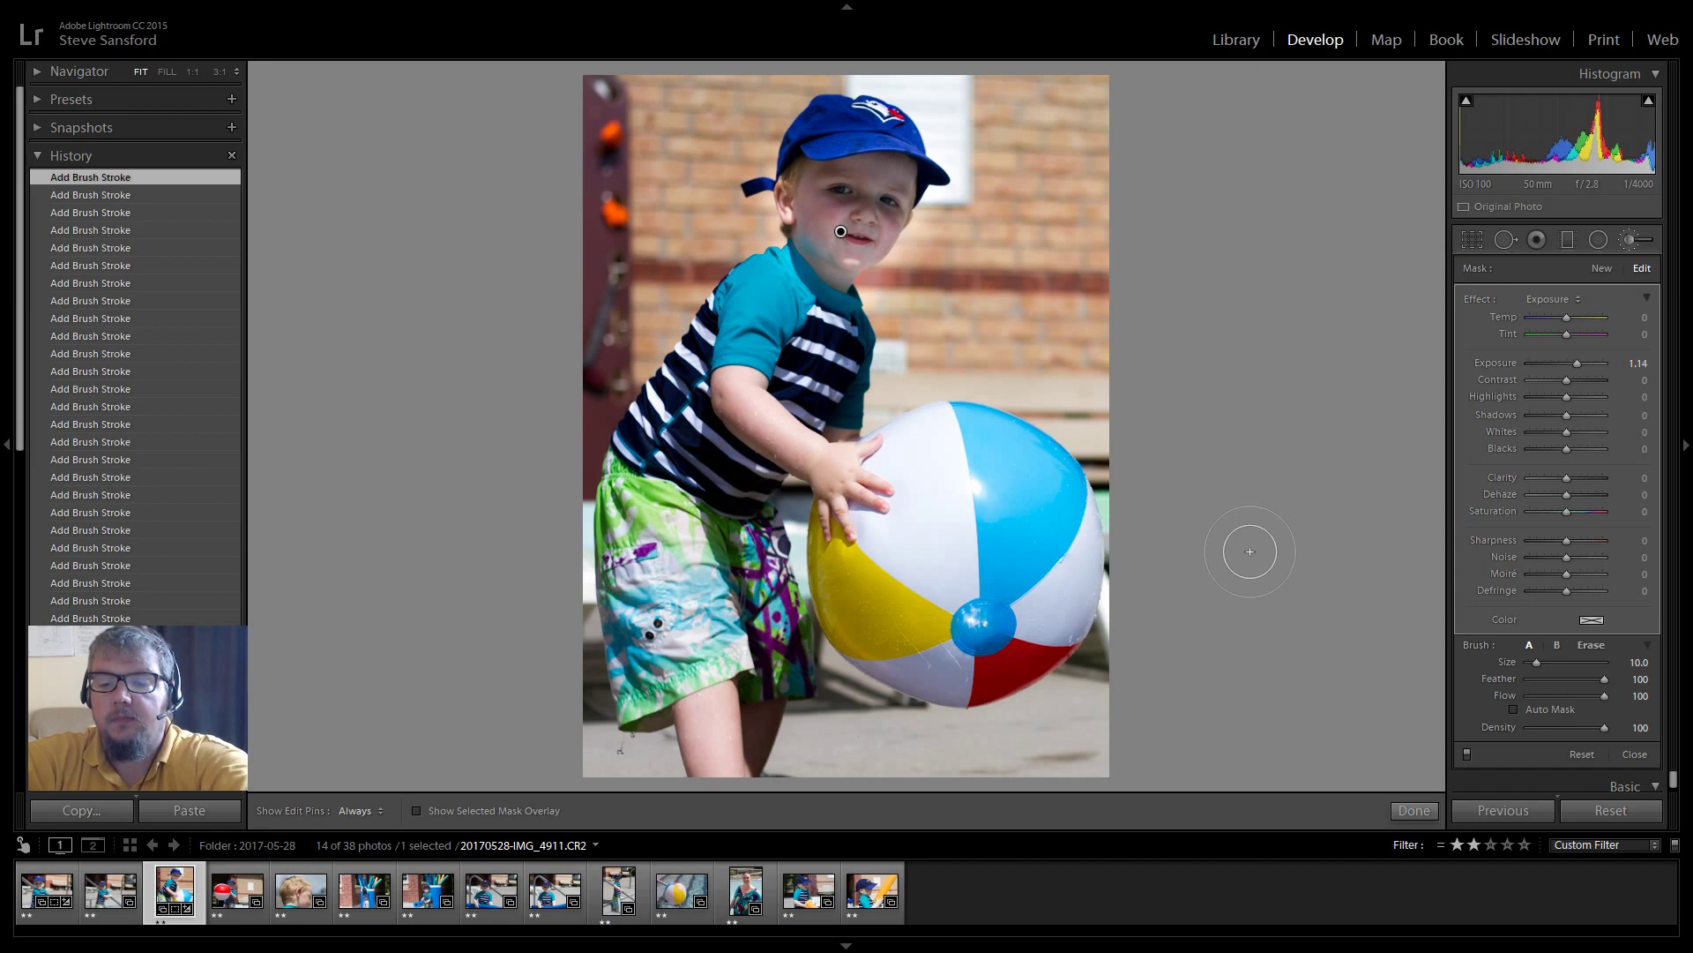
key("h")
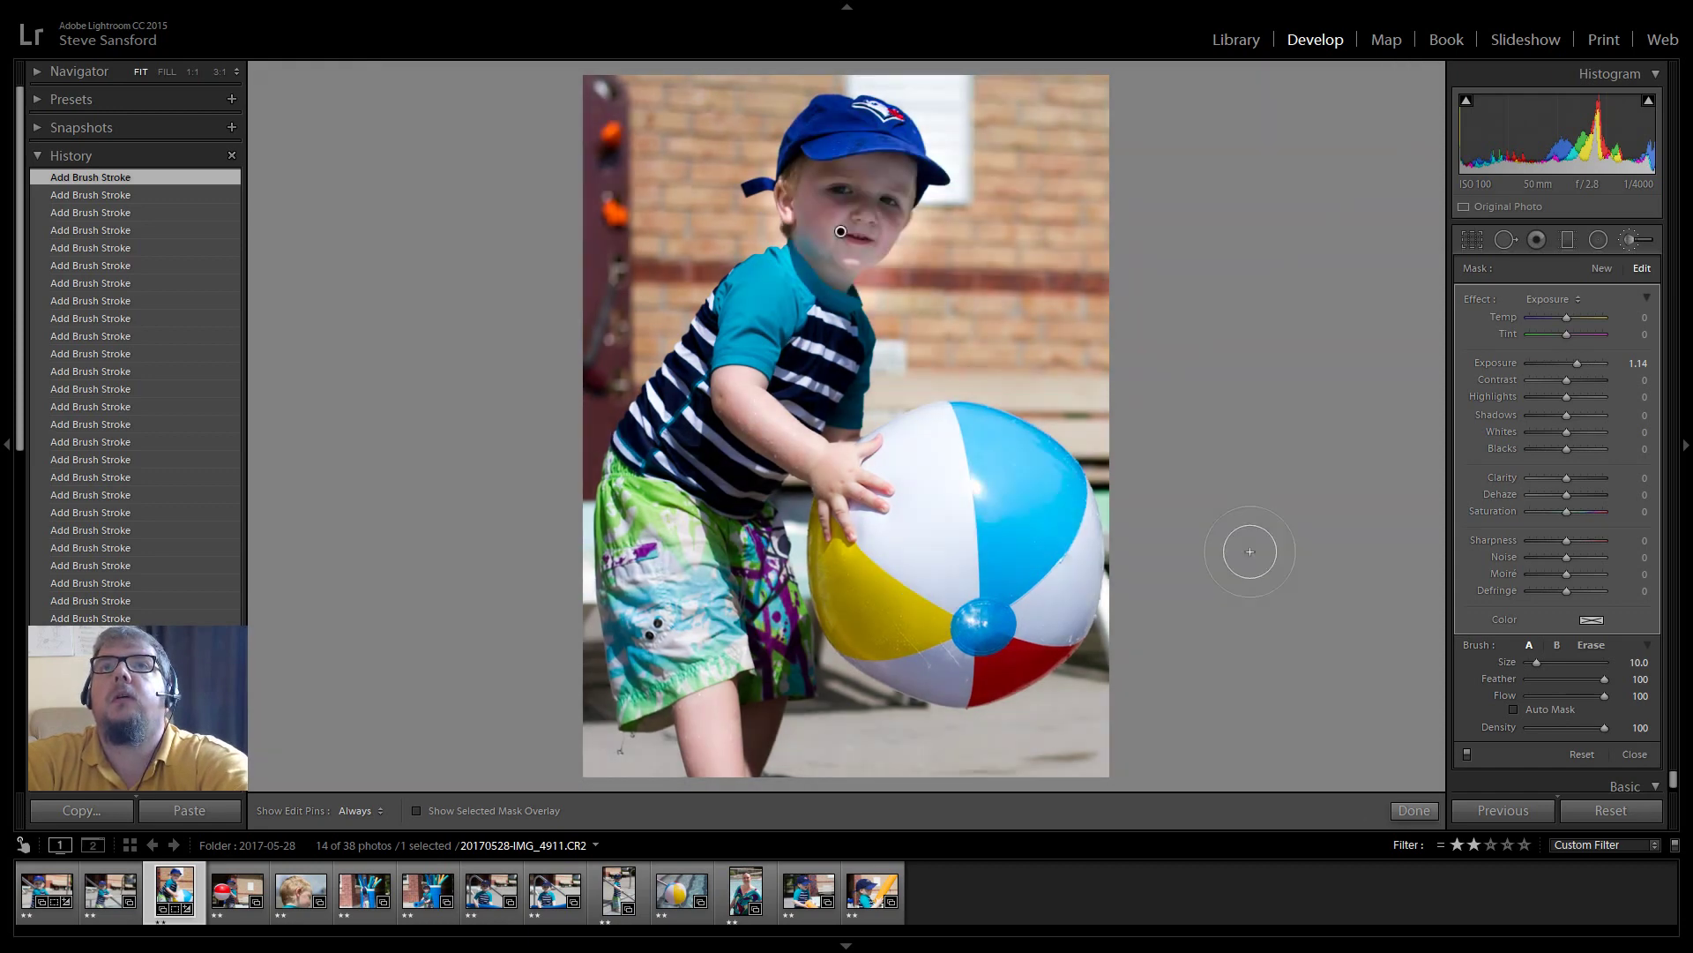
key("h")
key("h")
key("h")
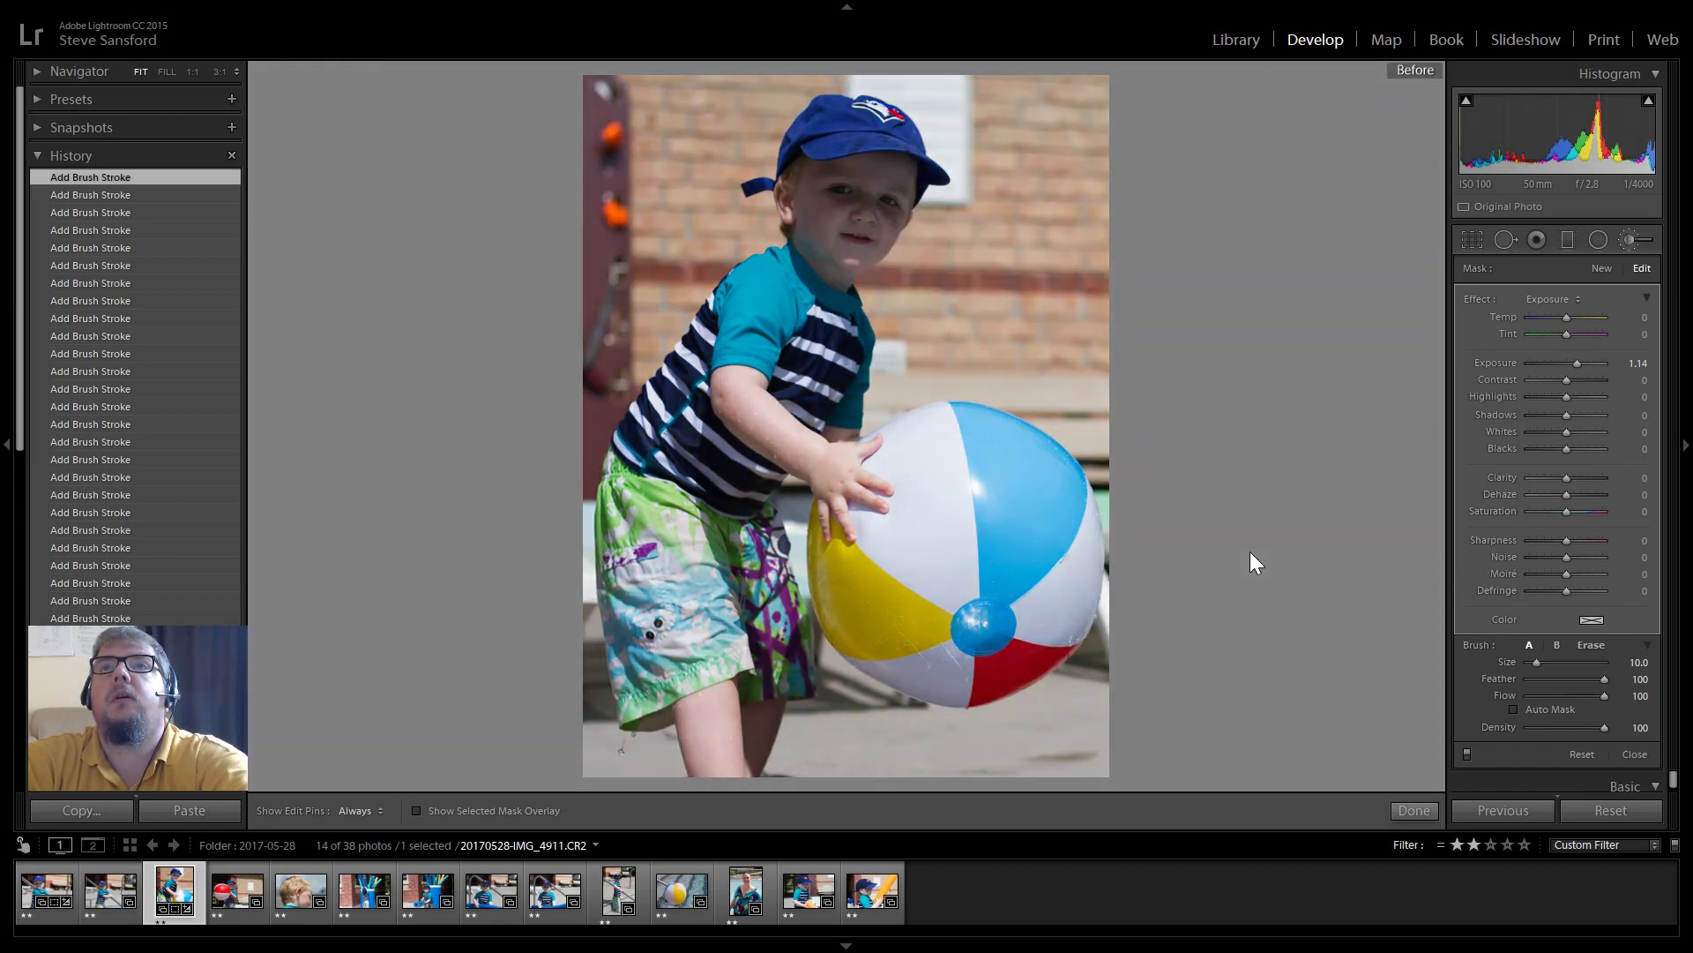
key("h")
key("backslash")
- Return the photo to the Vibrance state in its history, ahead of all the brush strokes
scroll(132, 352, "down", 3)
scroll(155, 572, "down", 5)
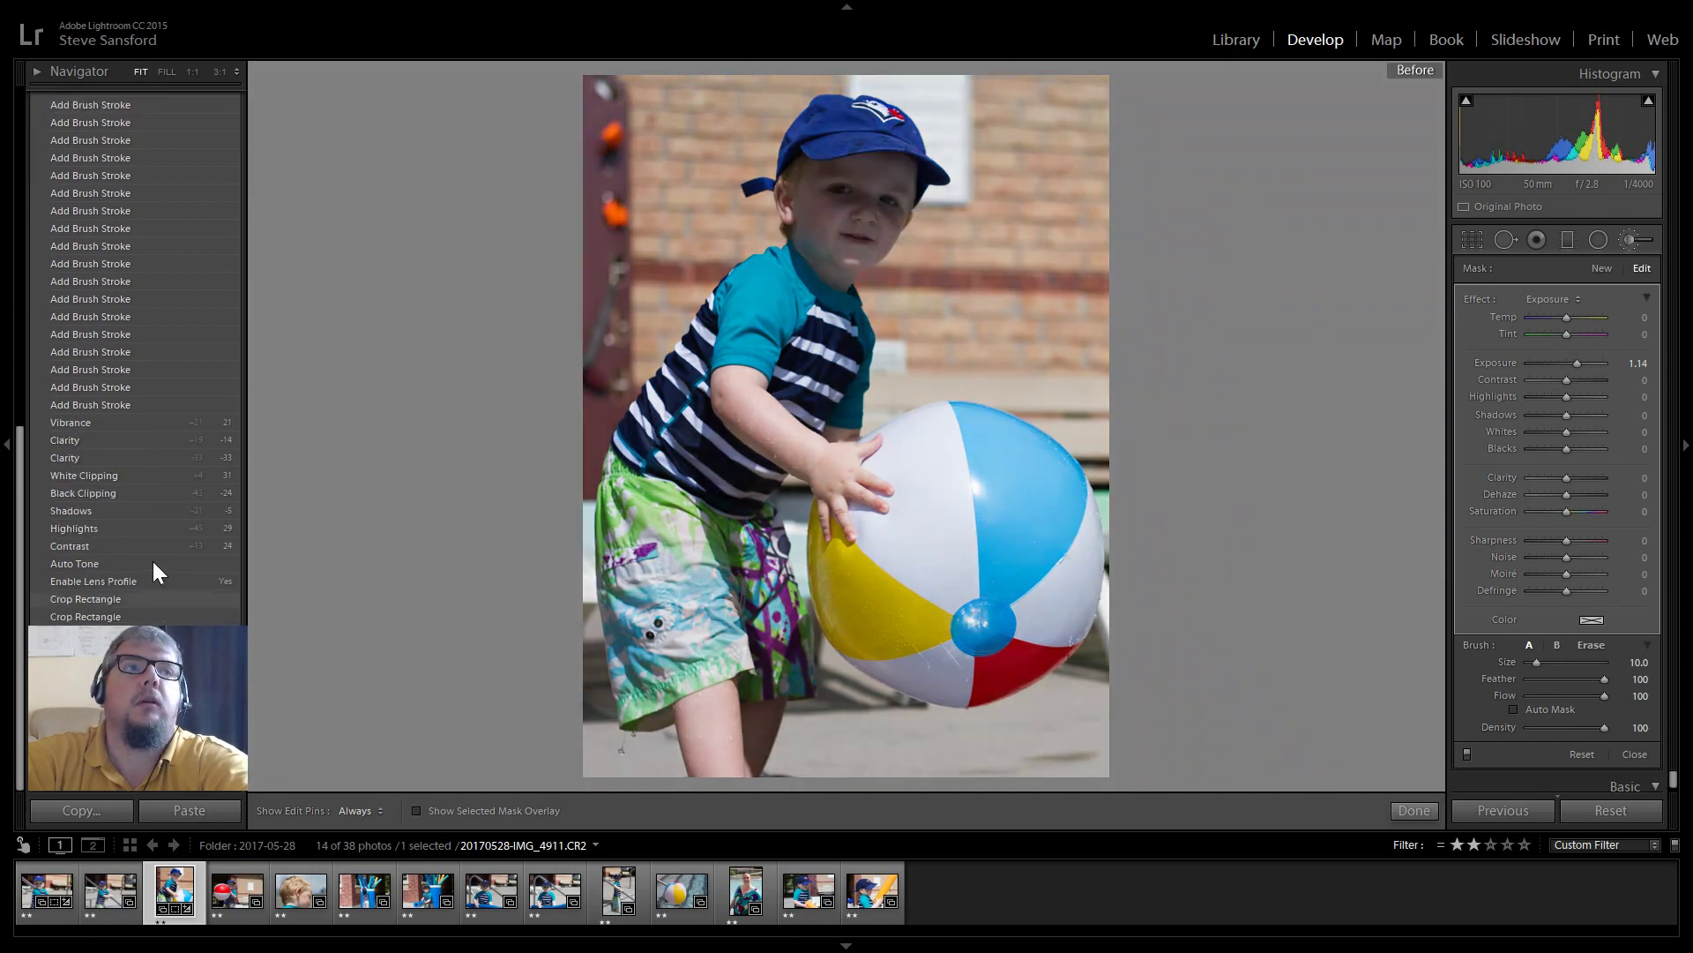
key("backslash")
left_click(111, 422)
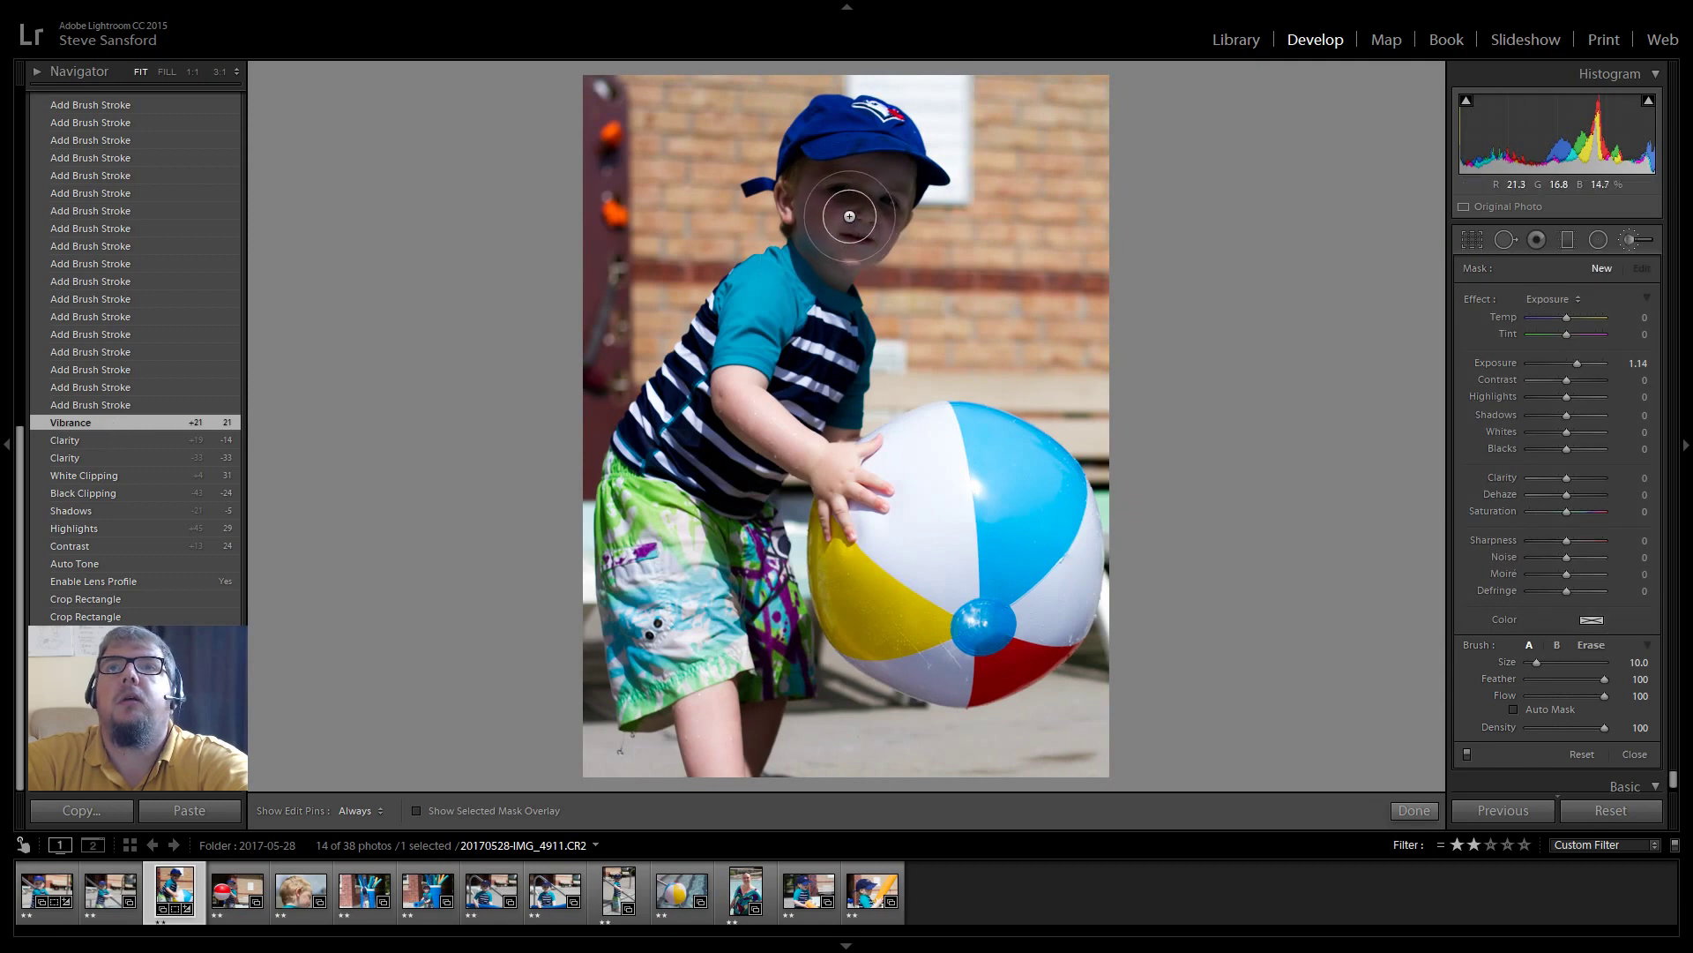
- Try brushing the boy's nose, mouth and cheek with the brush feather lowered to 12
left_click(851, 223)
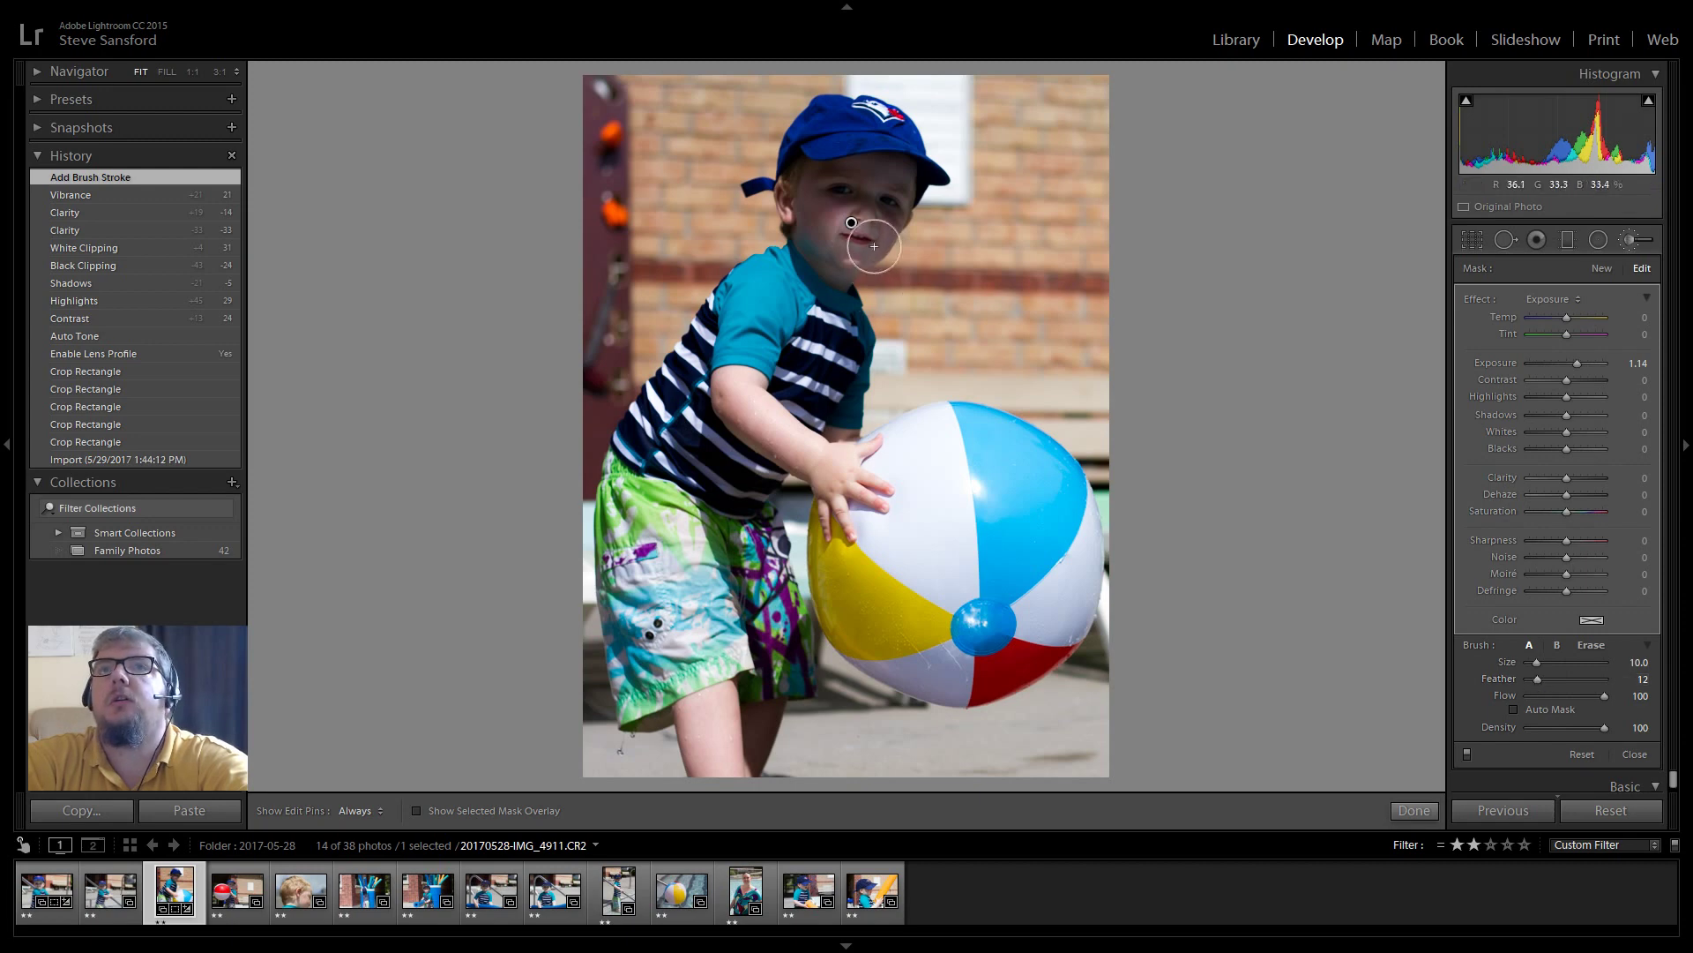
left_click_drag(869, 231, 865, 239)
left_click(832, 238)
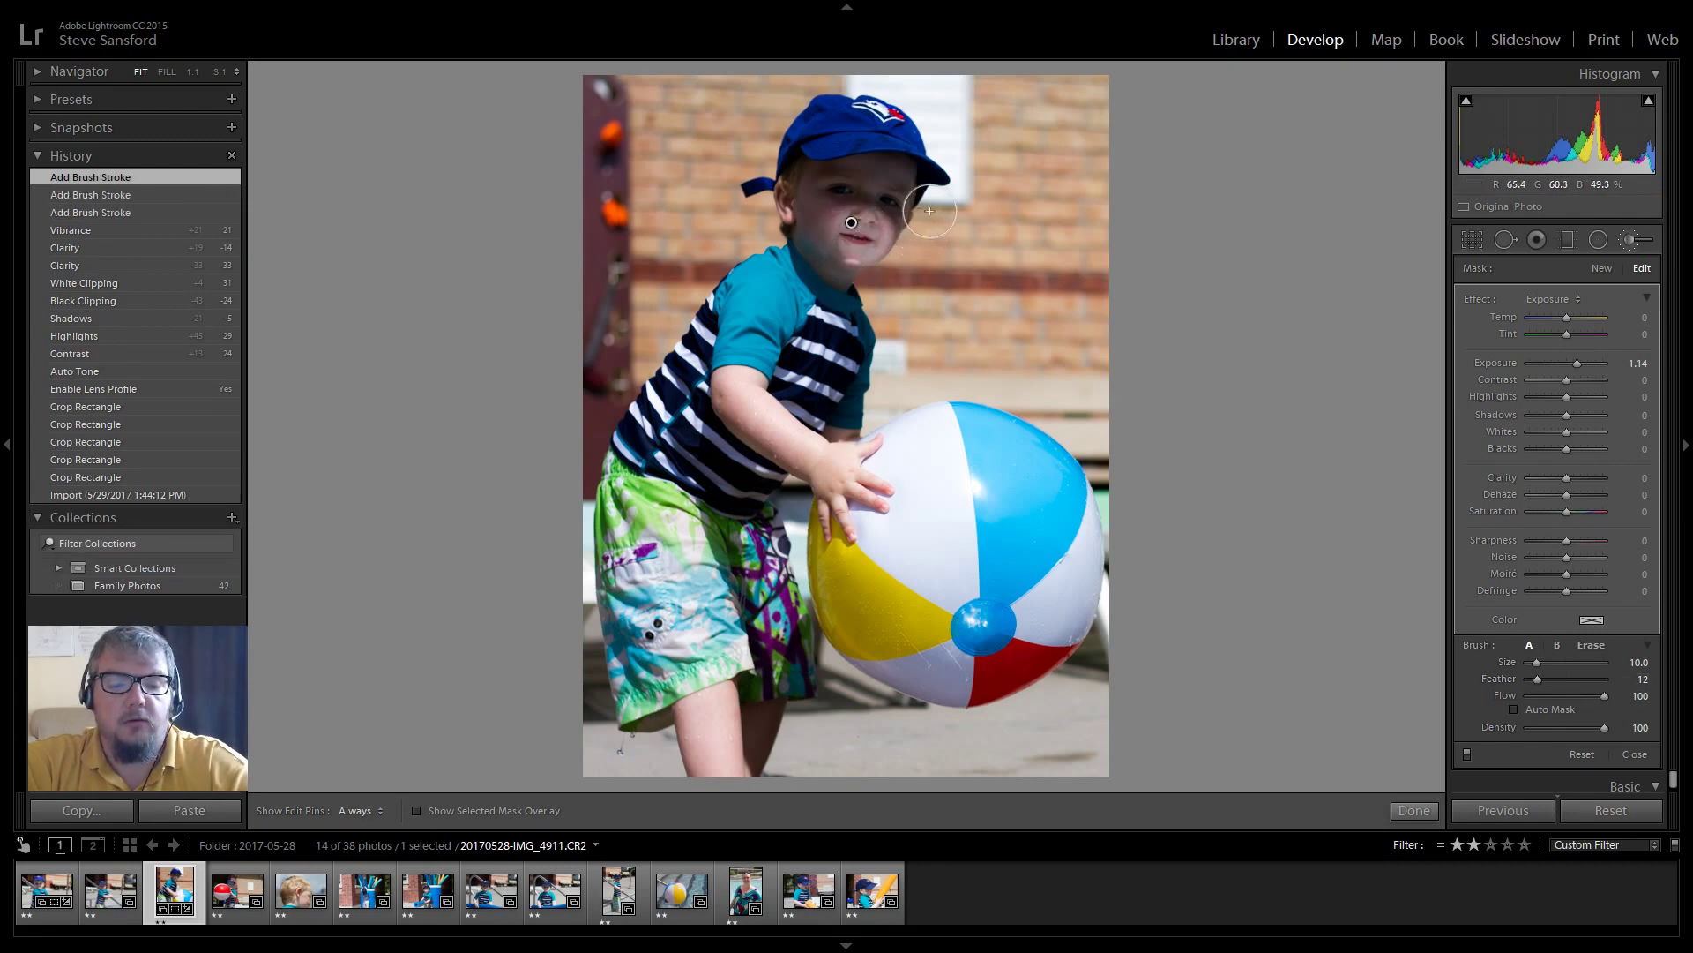
- Undo the low-feather strokes and all the earlier brush strokes on the face, back to the Vibrance change
key("ctrl+z")
key("ctrl+z")
key("ctrl+z")
key("ctrl+z")
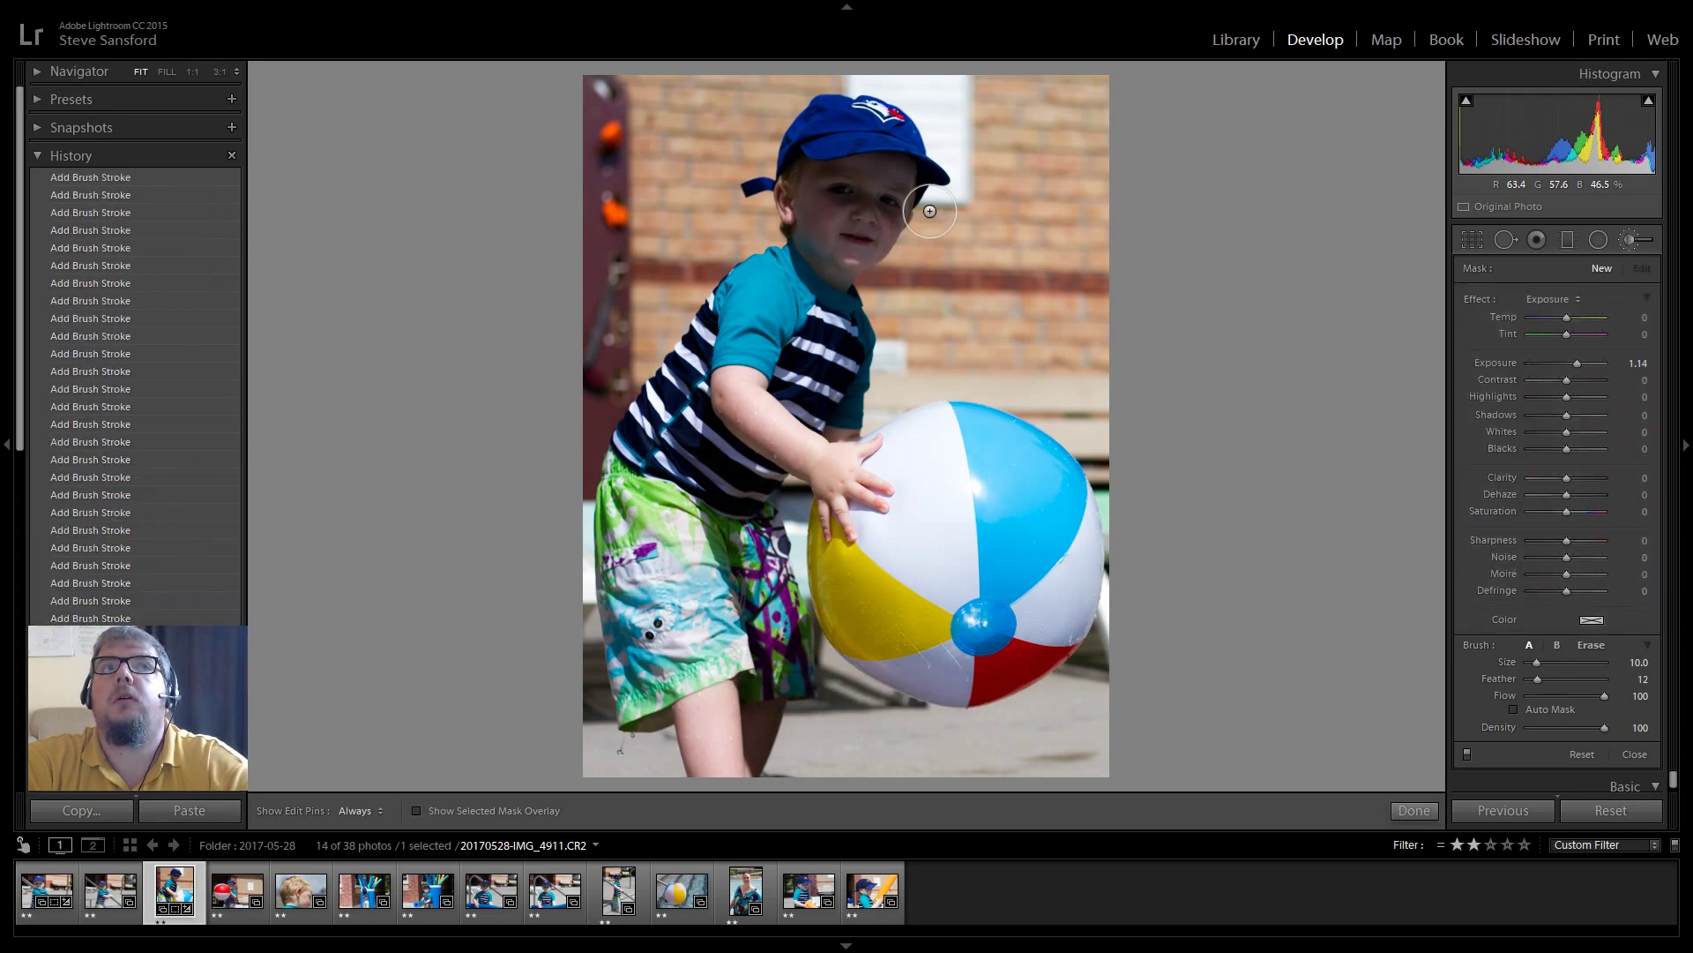
key("ctrl+z")
key("ctrl+z")
key("ctrl+z")
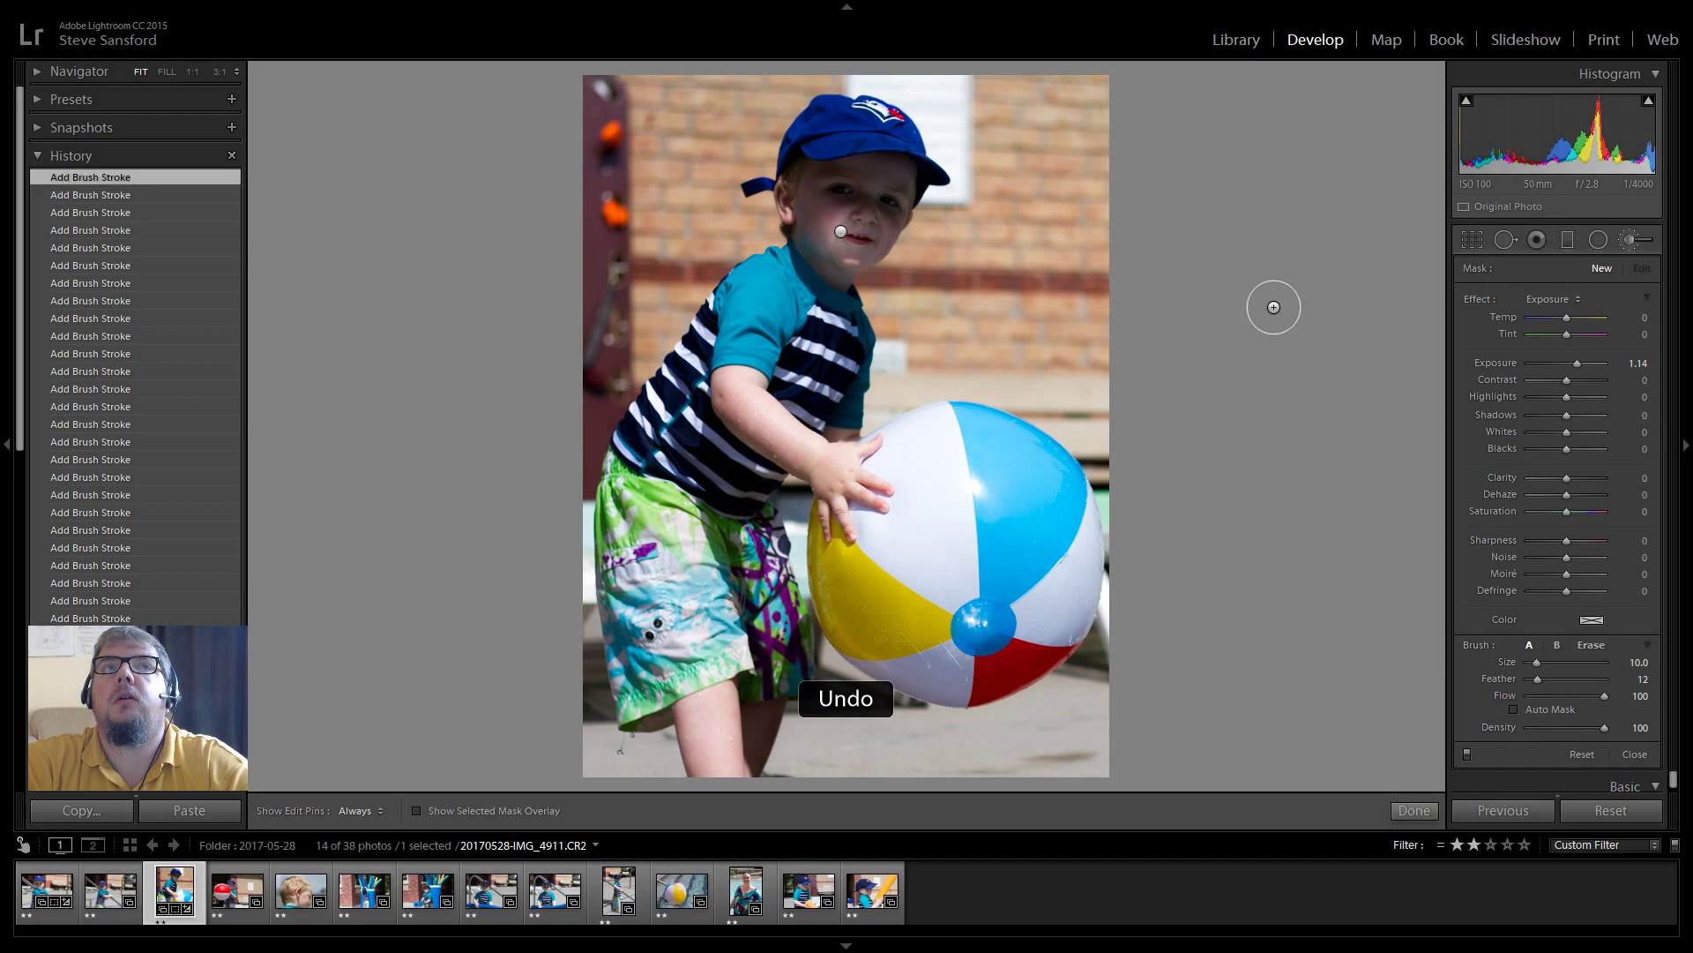
key("ctrl+z")
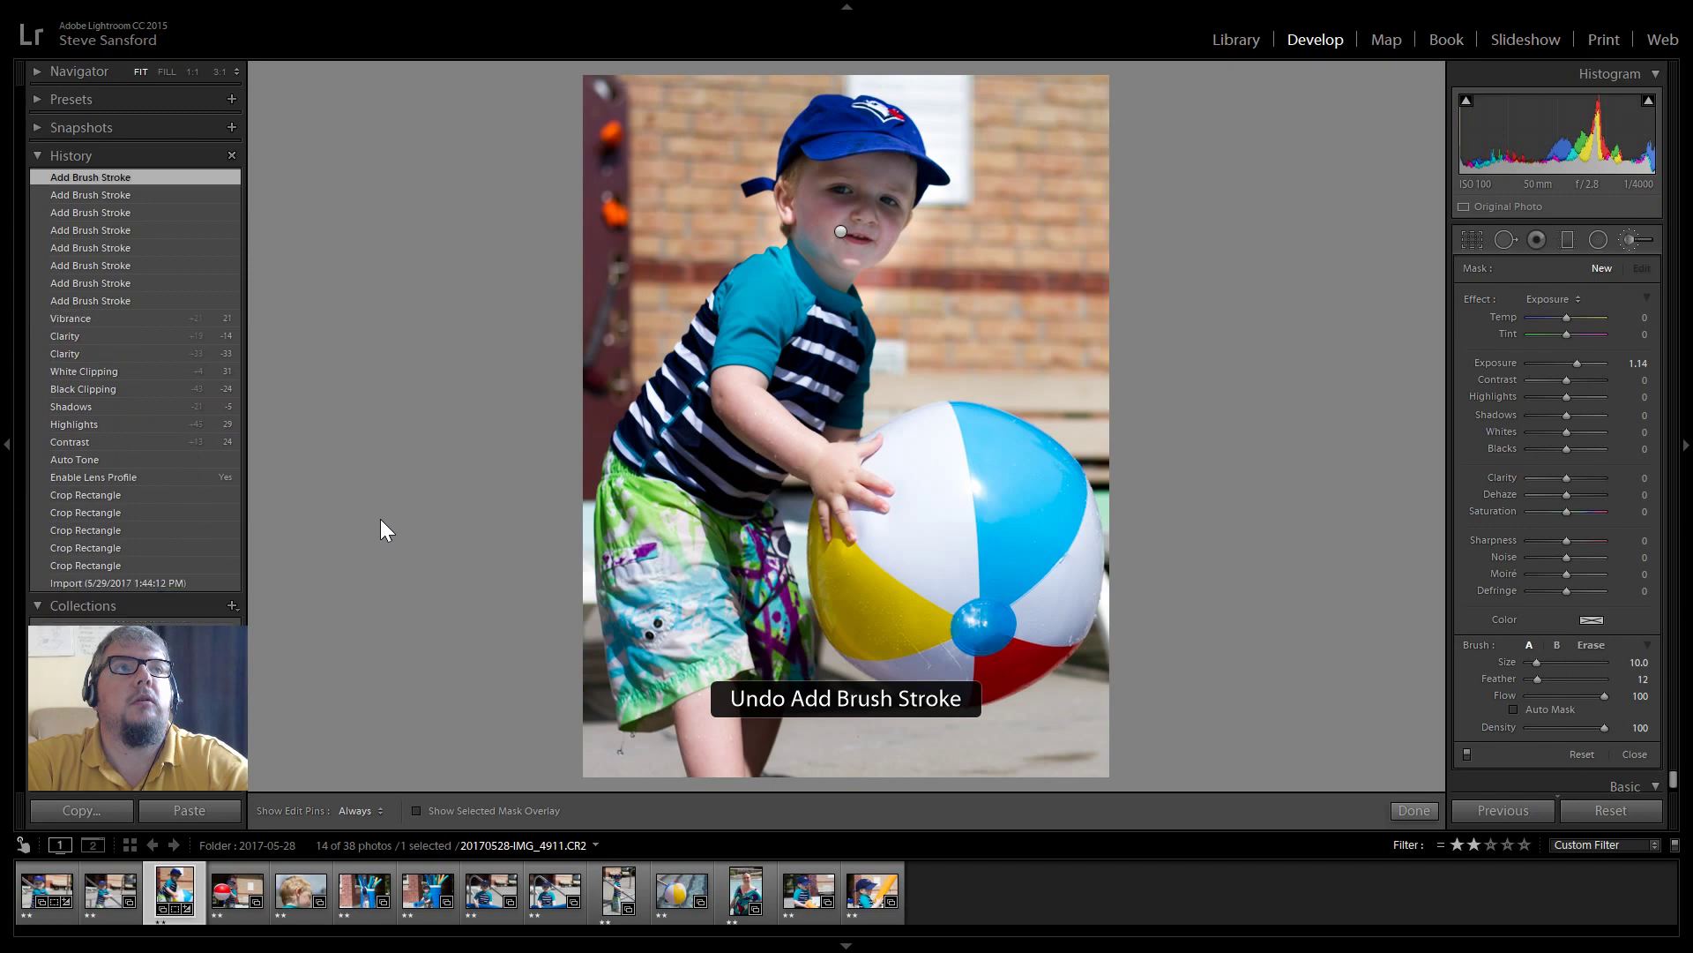
key("ctrl+z")
key("ctrl+z")
key("ctrl+z")
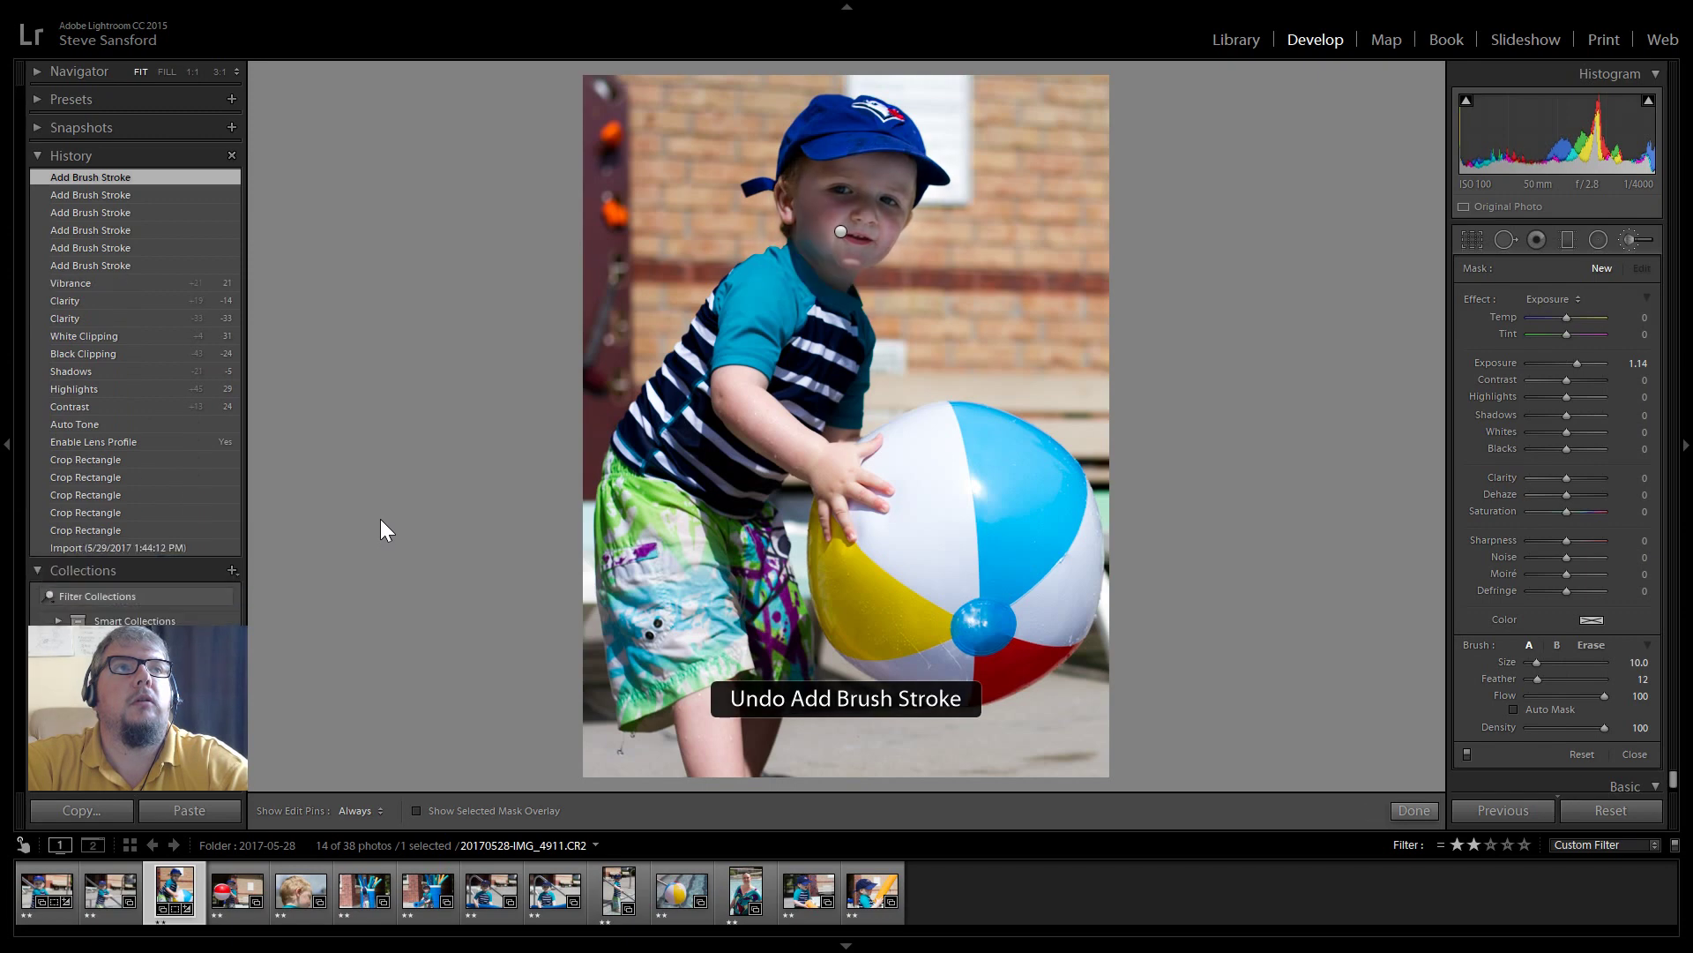
key("ctrl+z")
key("ctrl+z")
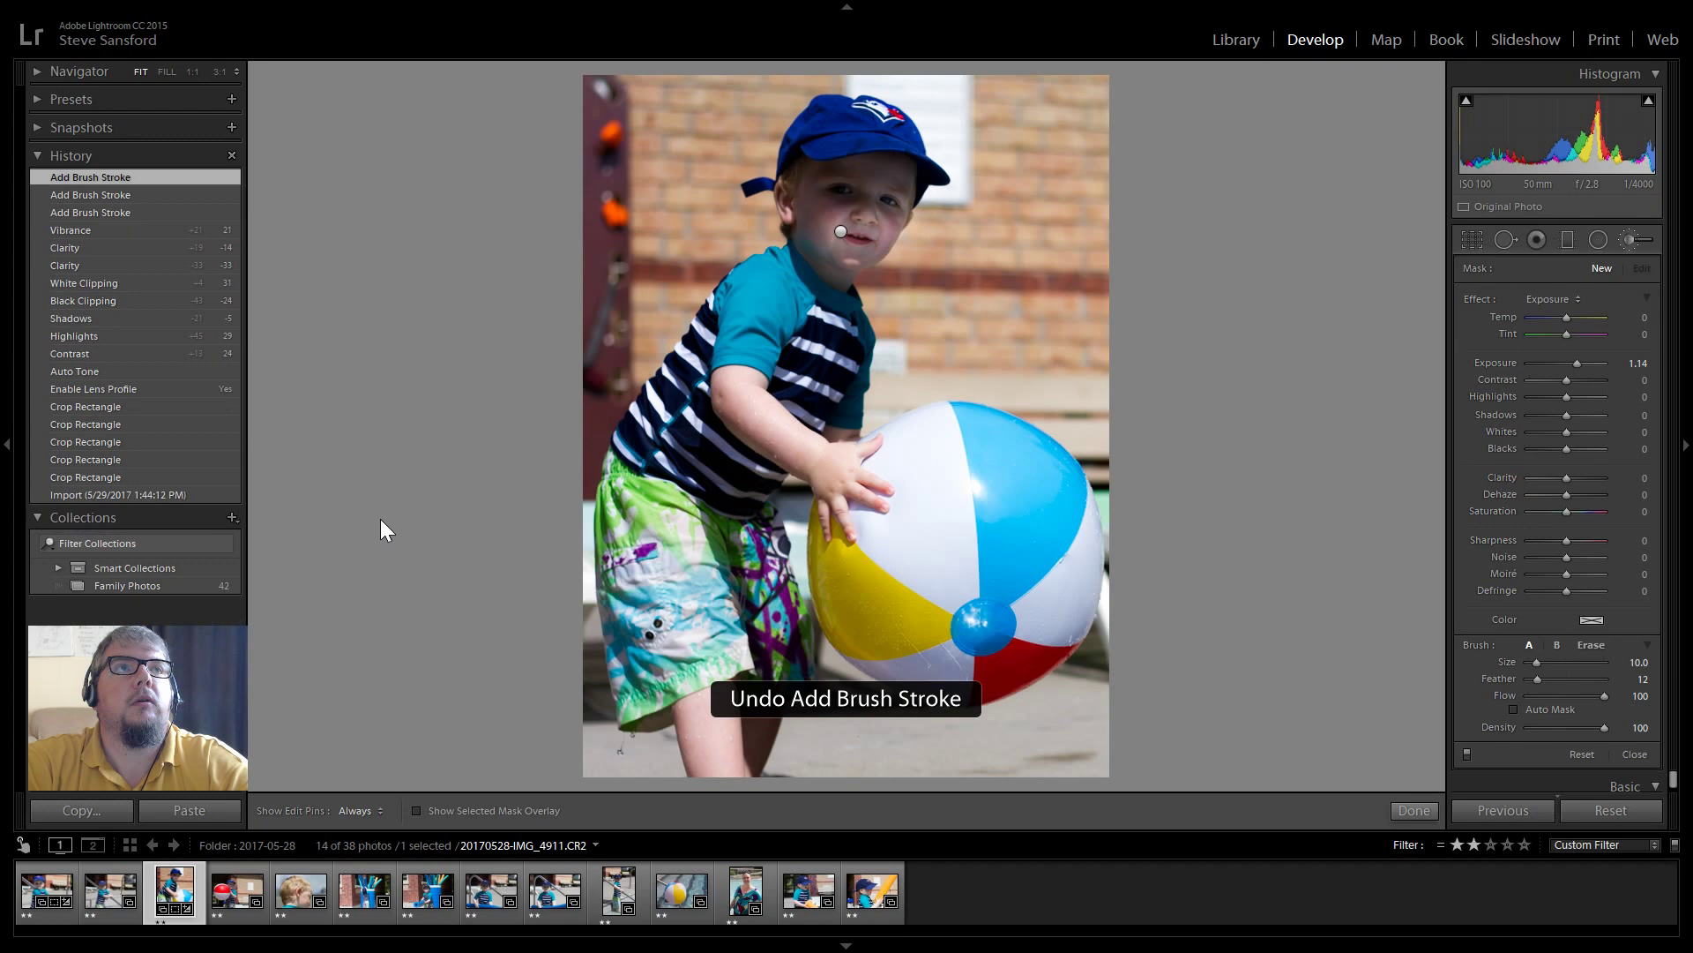
key("ctrl+z")
key("ctrl+z")
key("ctrl+z")
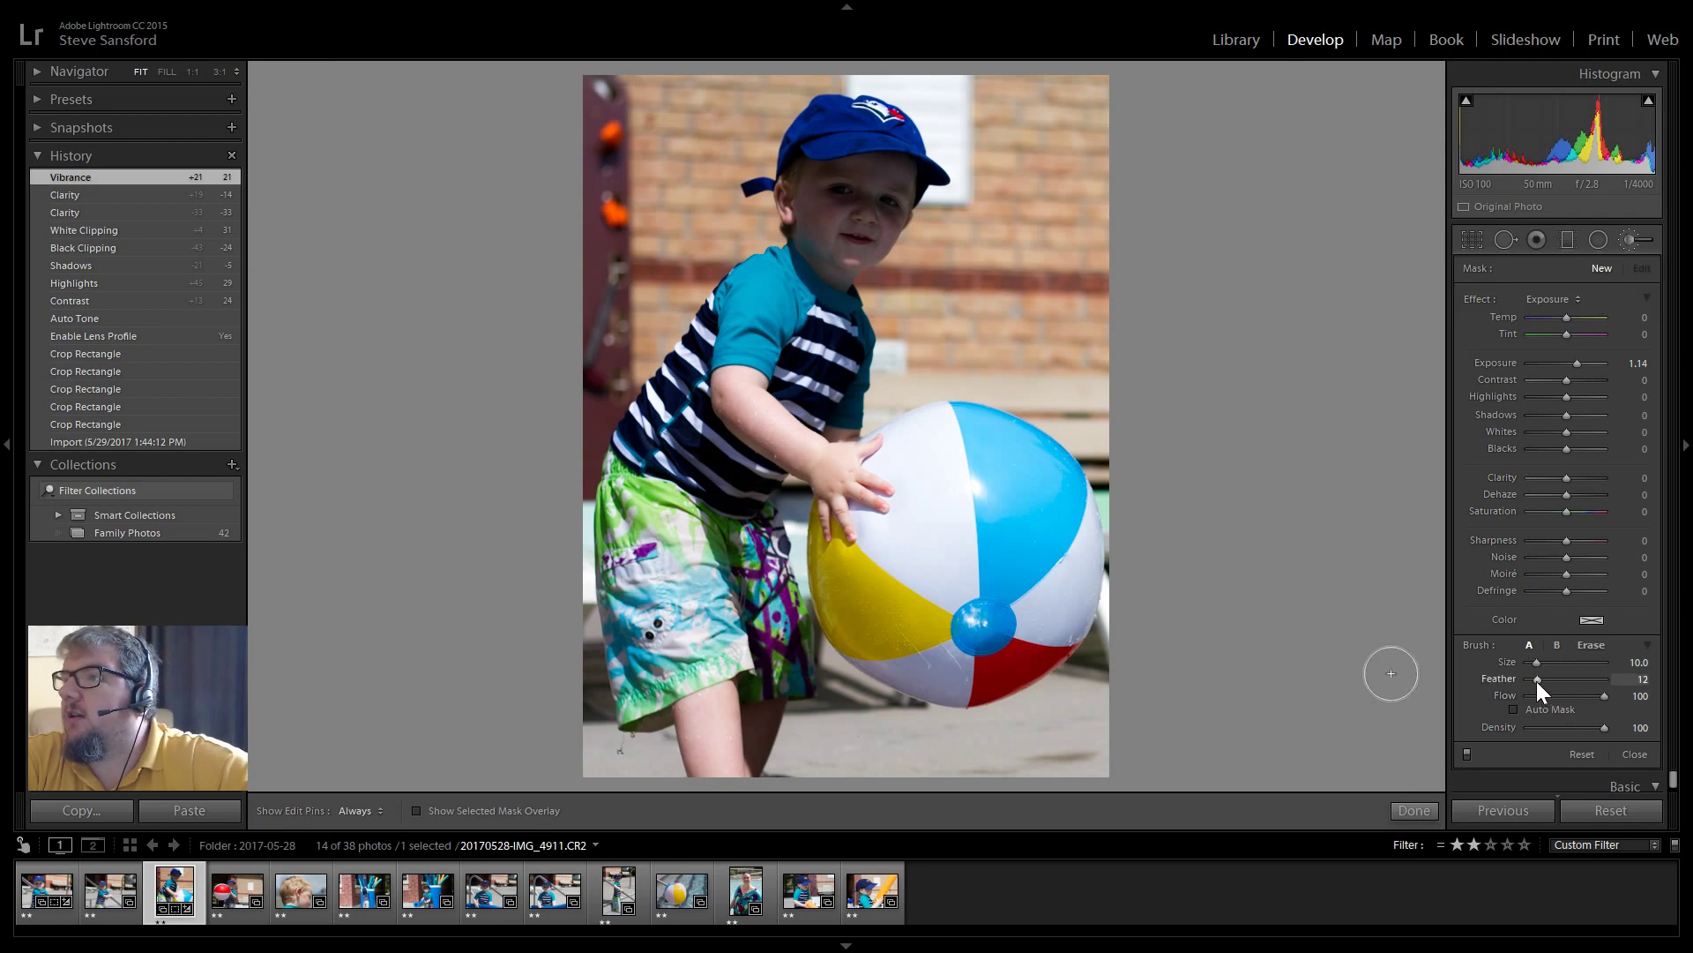
- Set the brush feather to 50 and paint the 1.14 exposure over the boy's whole shaded face
left_click_drag(1537, 680, 1564, 686)
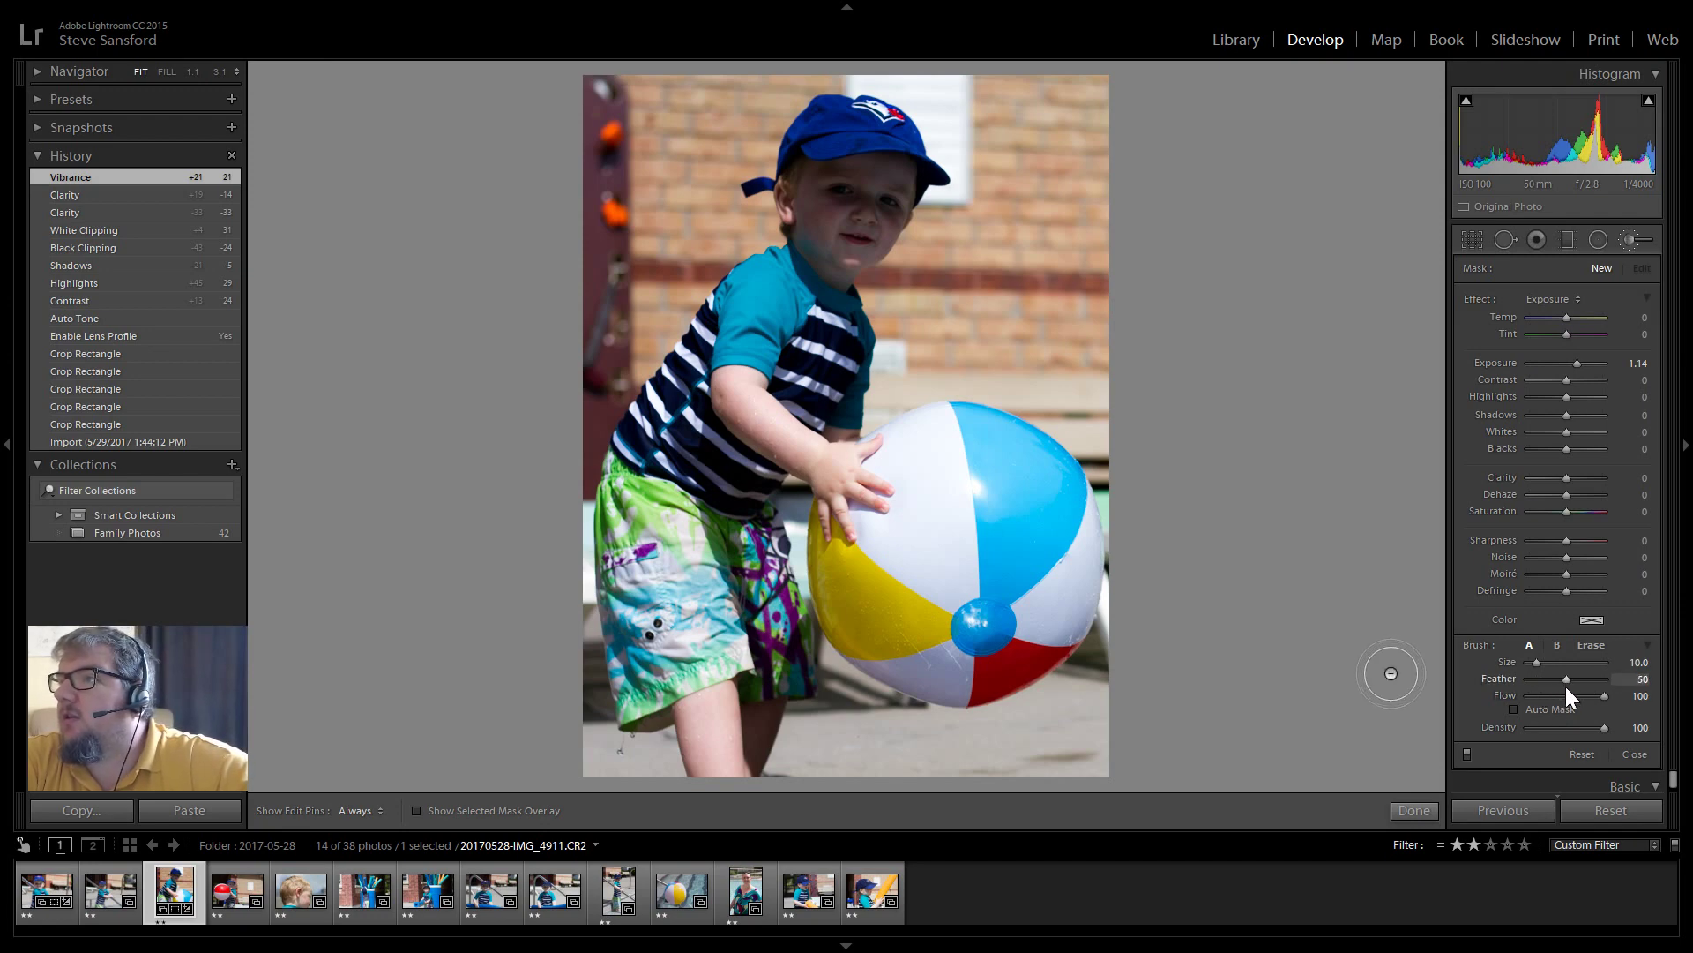
left_click(866, 224)
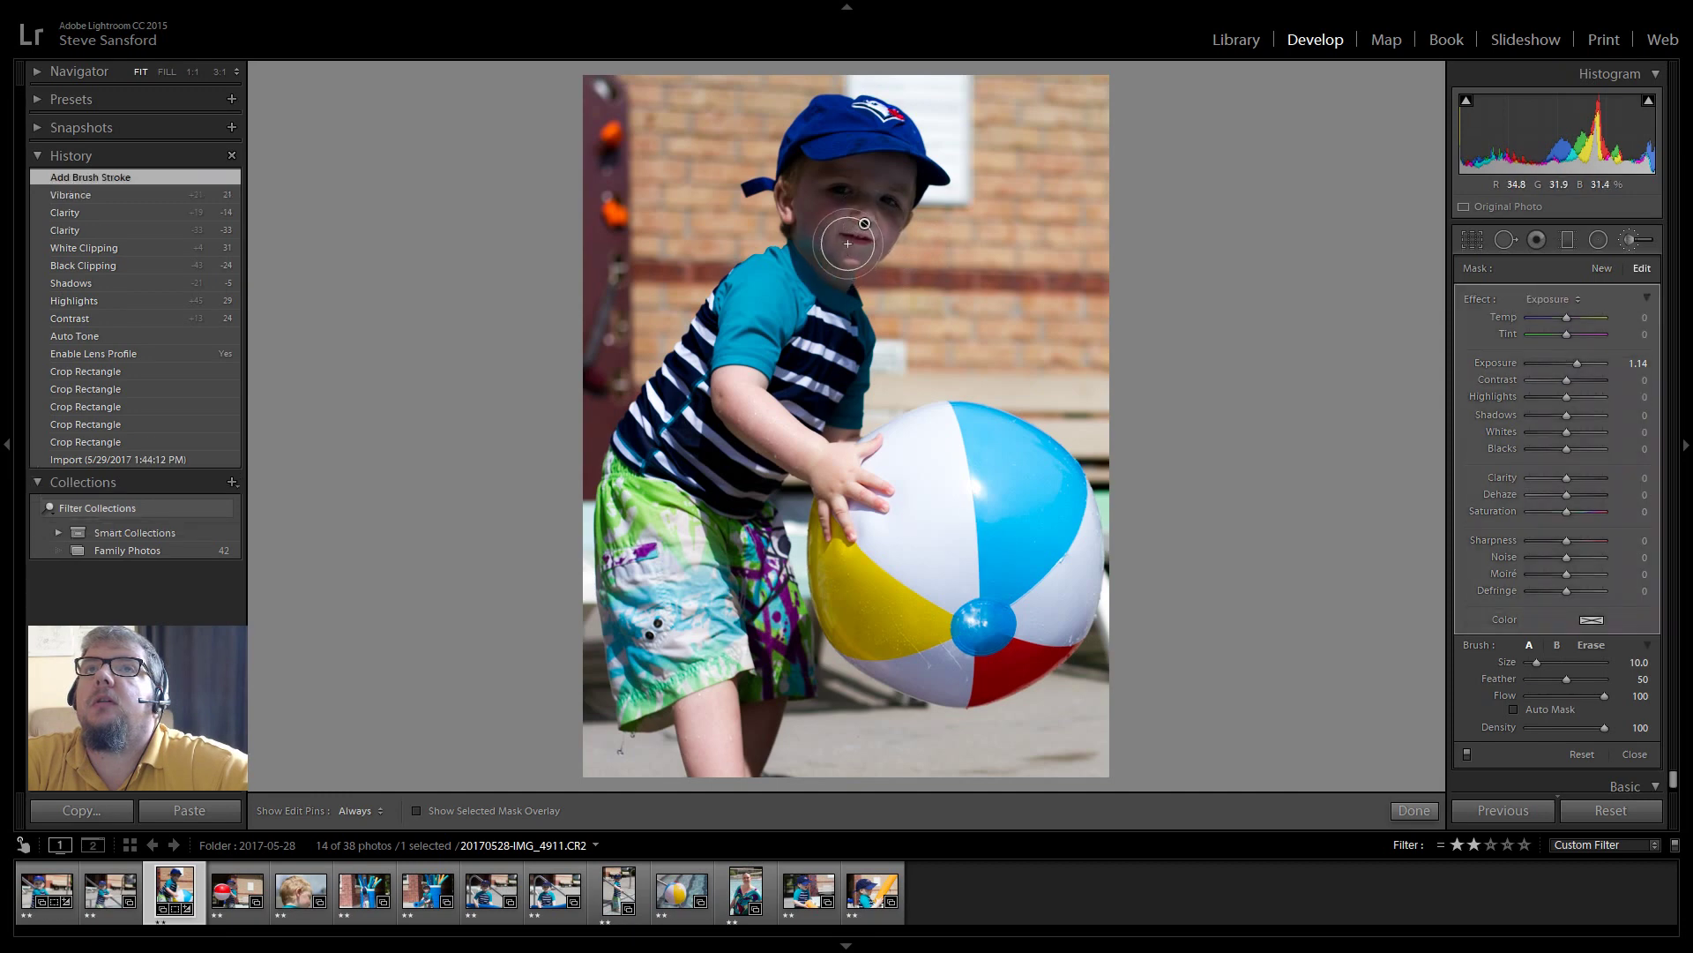
left_click(848, 244)
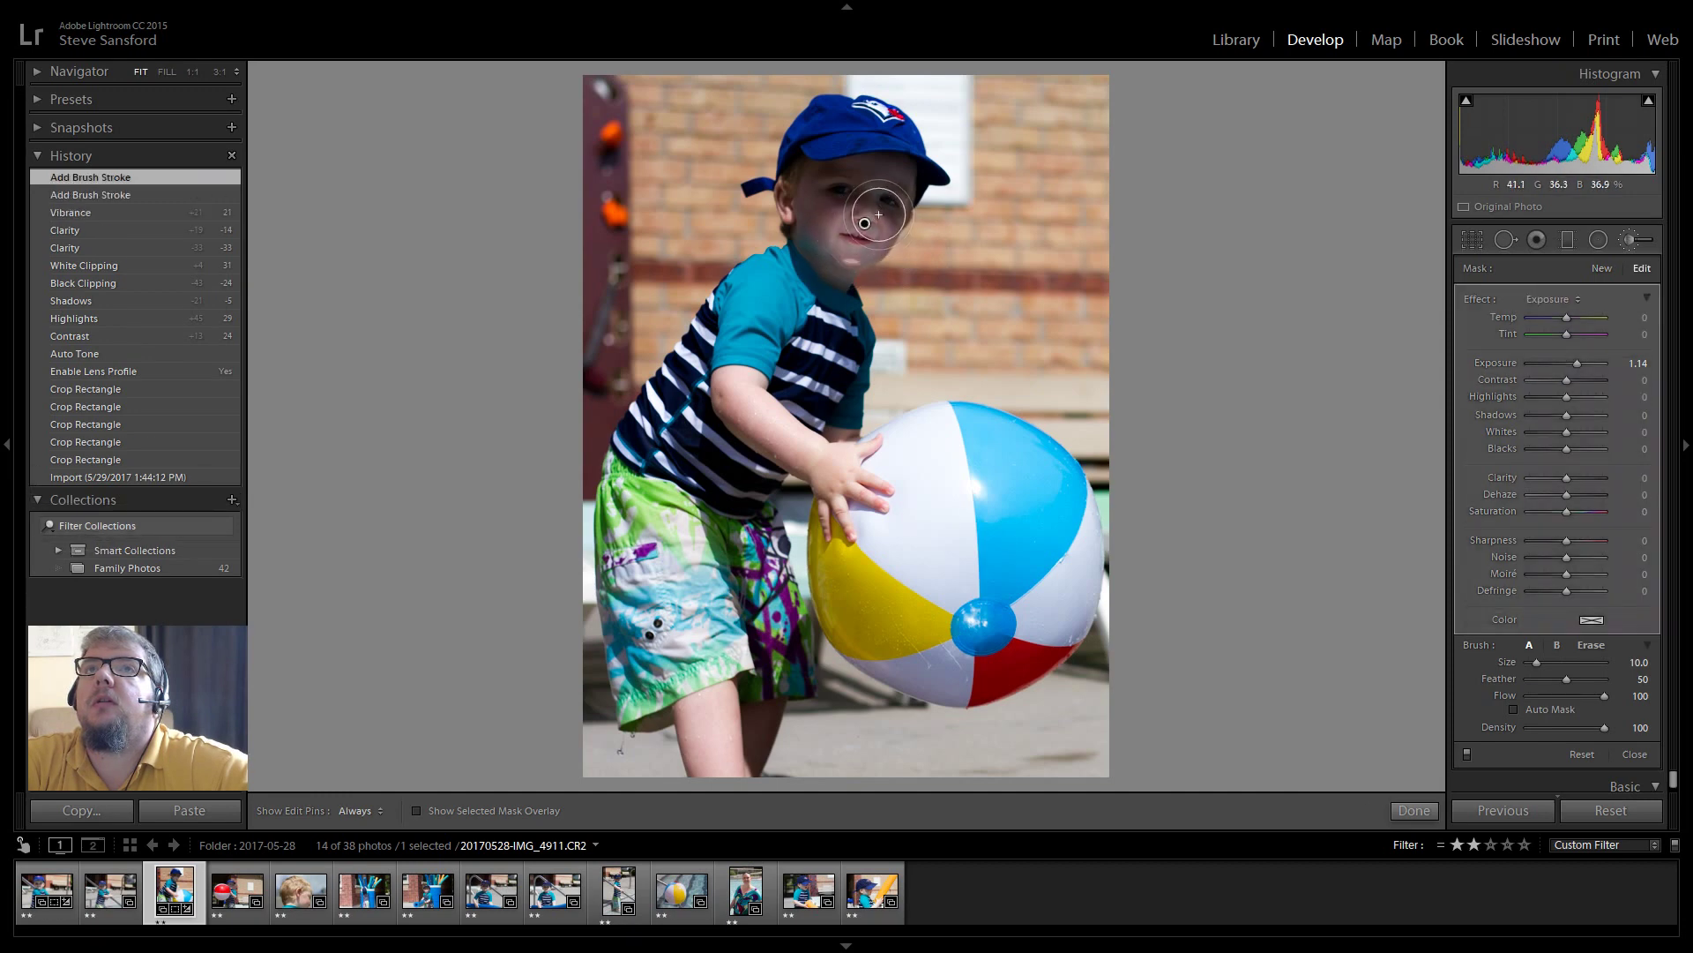
left_click(874, 209)
left_click(890, 185)
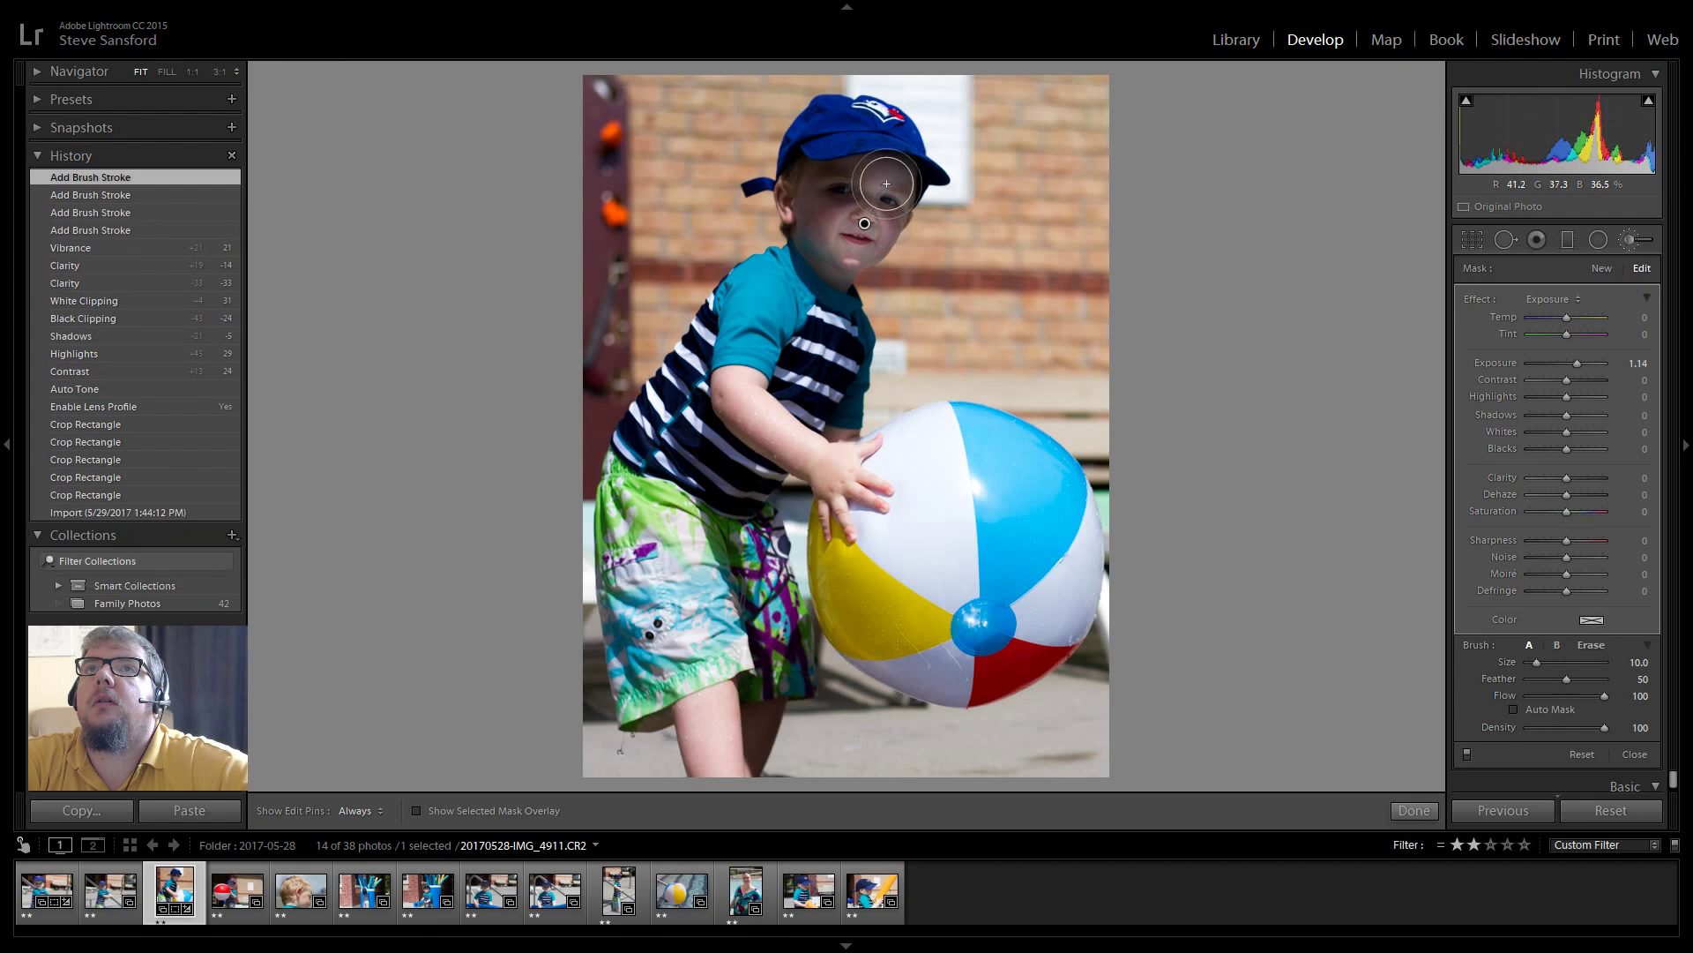
left_click(895, 198)
left_click(878, 230)
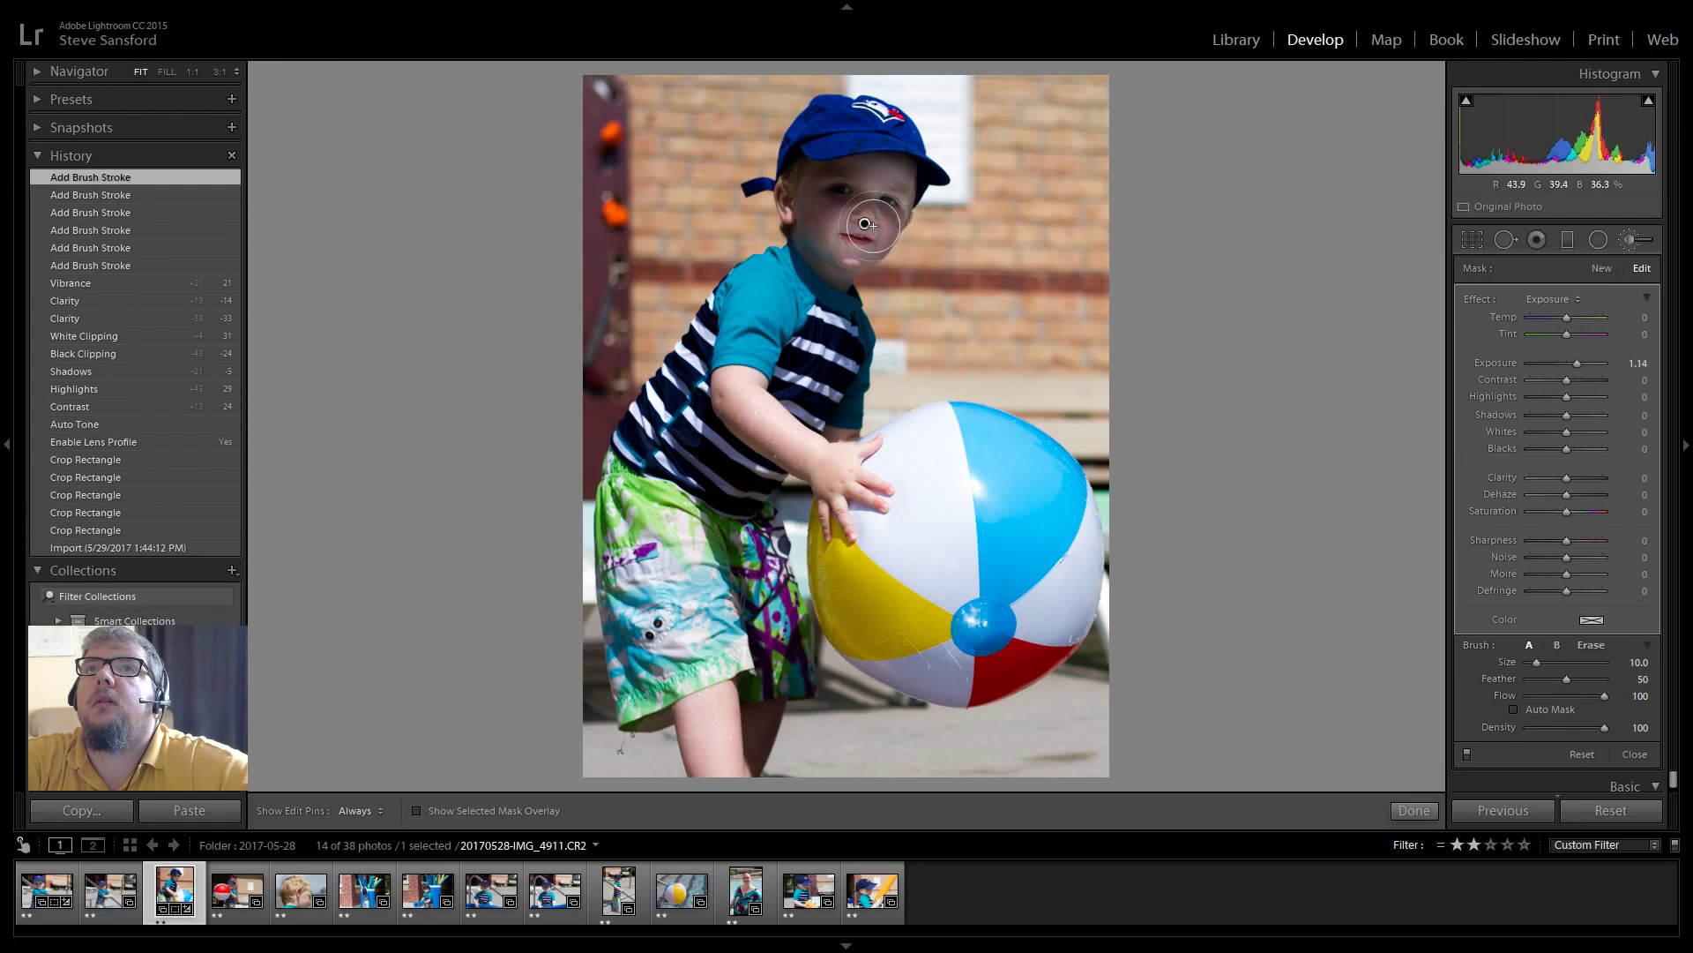
left_click(824, 188)
left_click(828, 189)
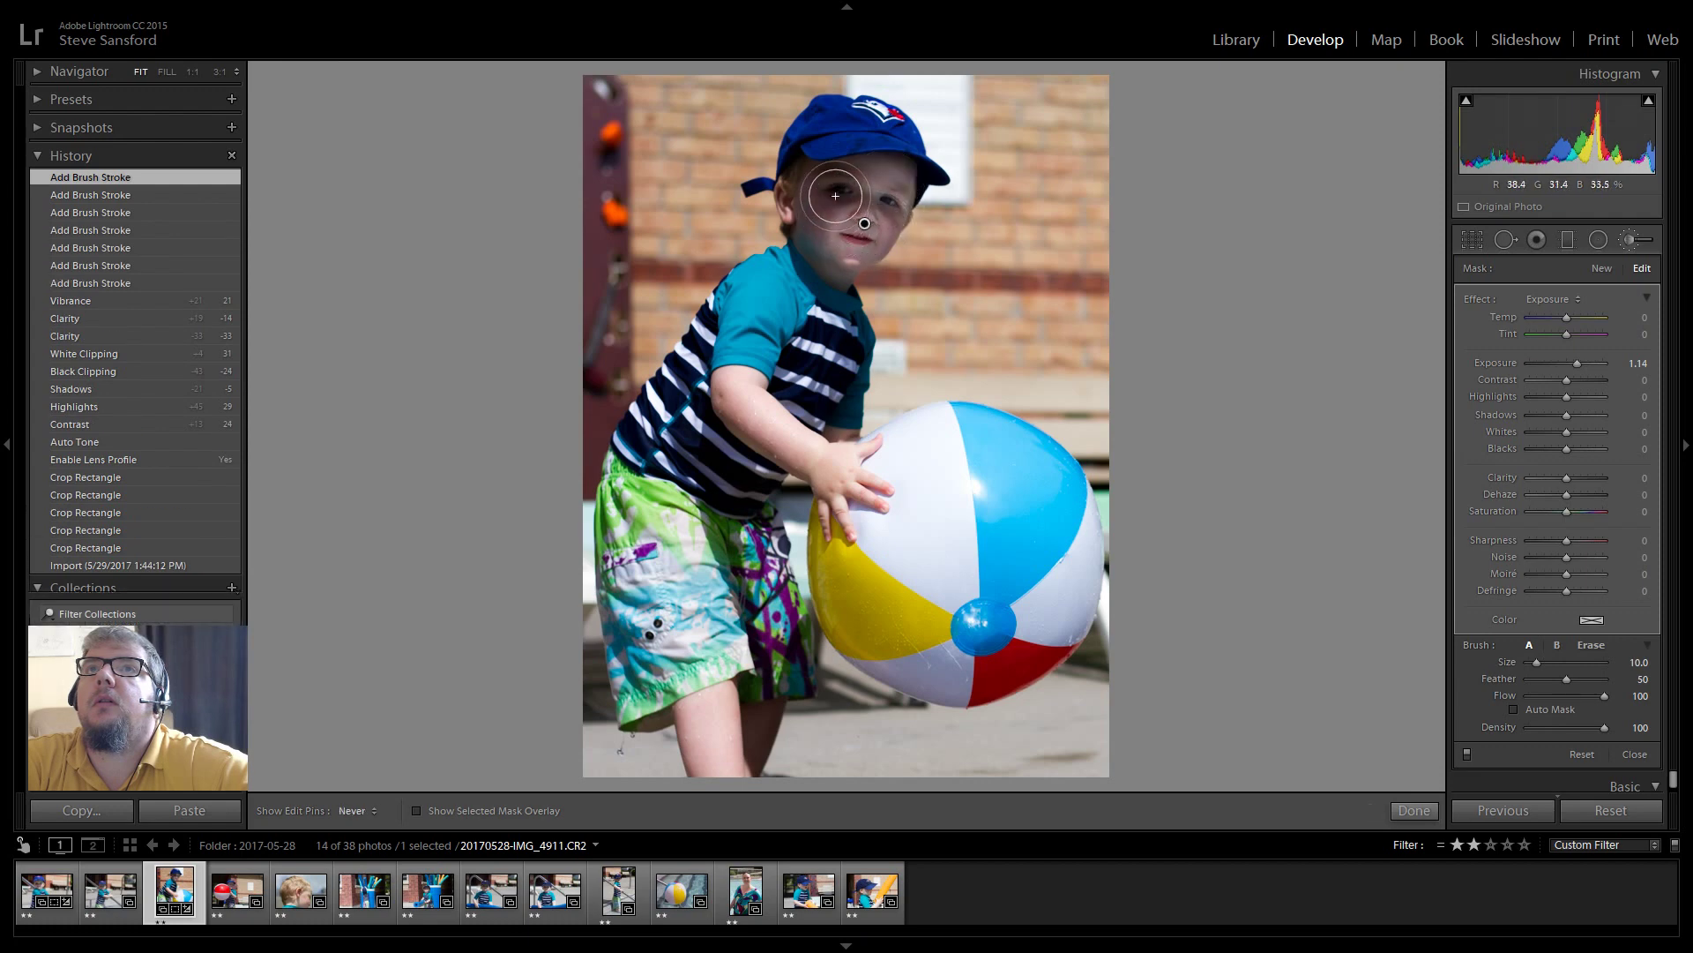
left_click(837, 201)
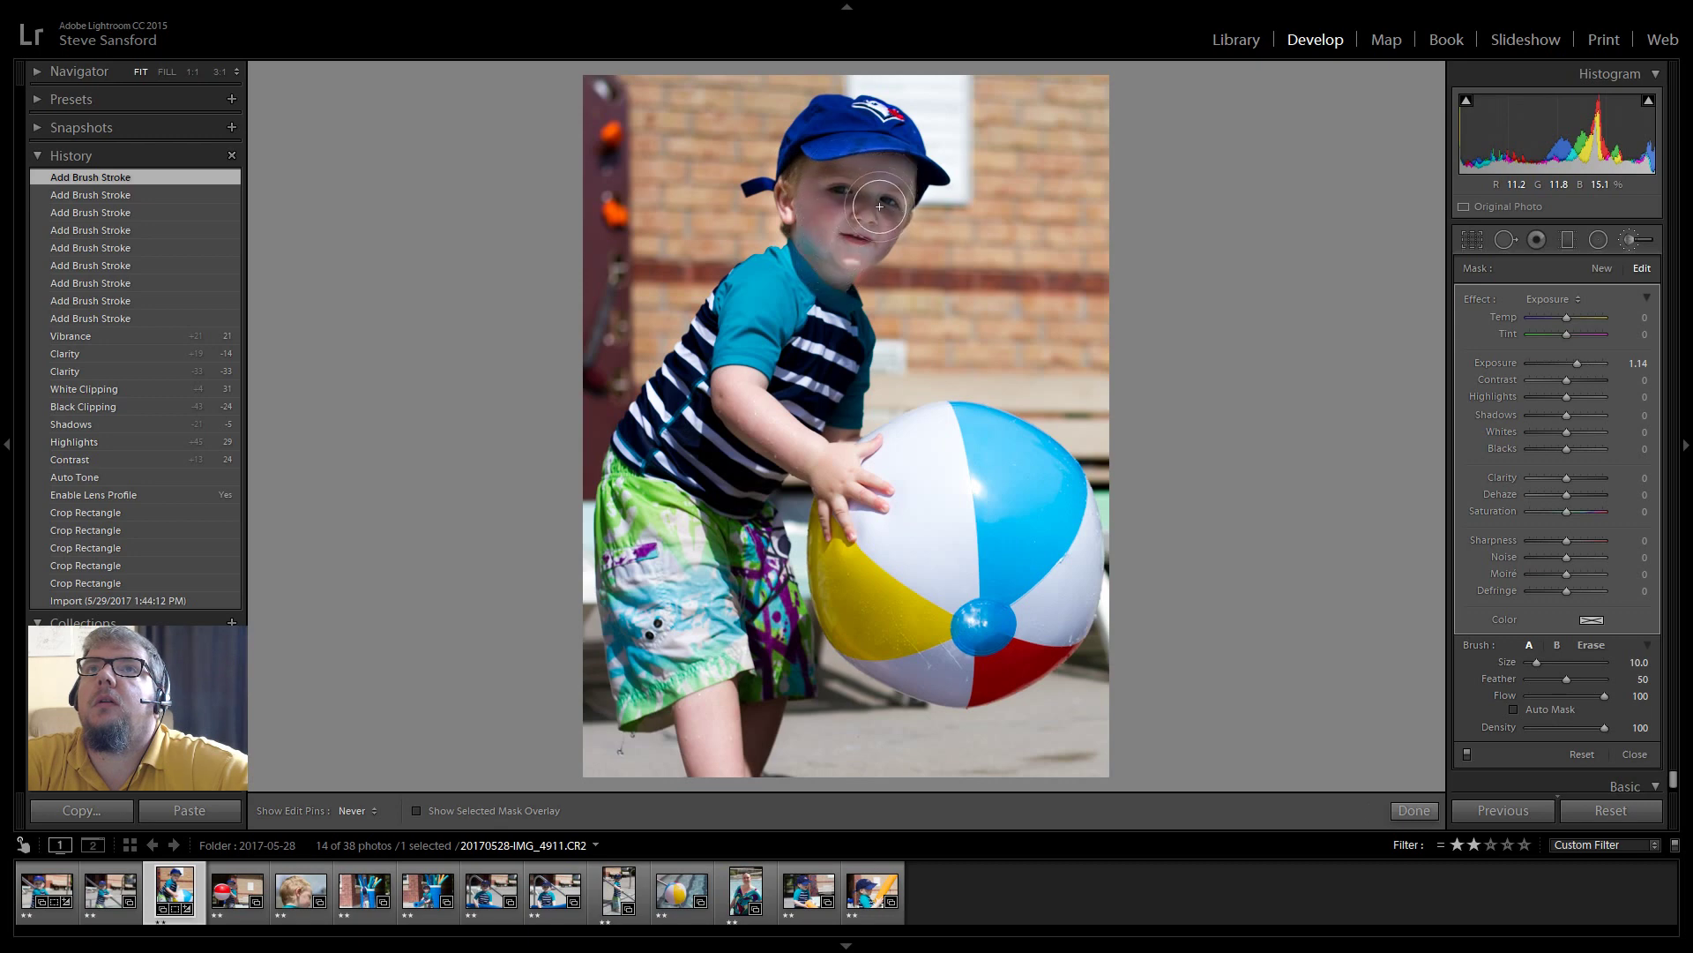
left_click(824, 254)
key("h")
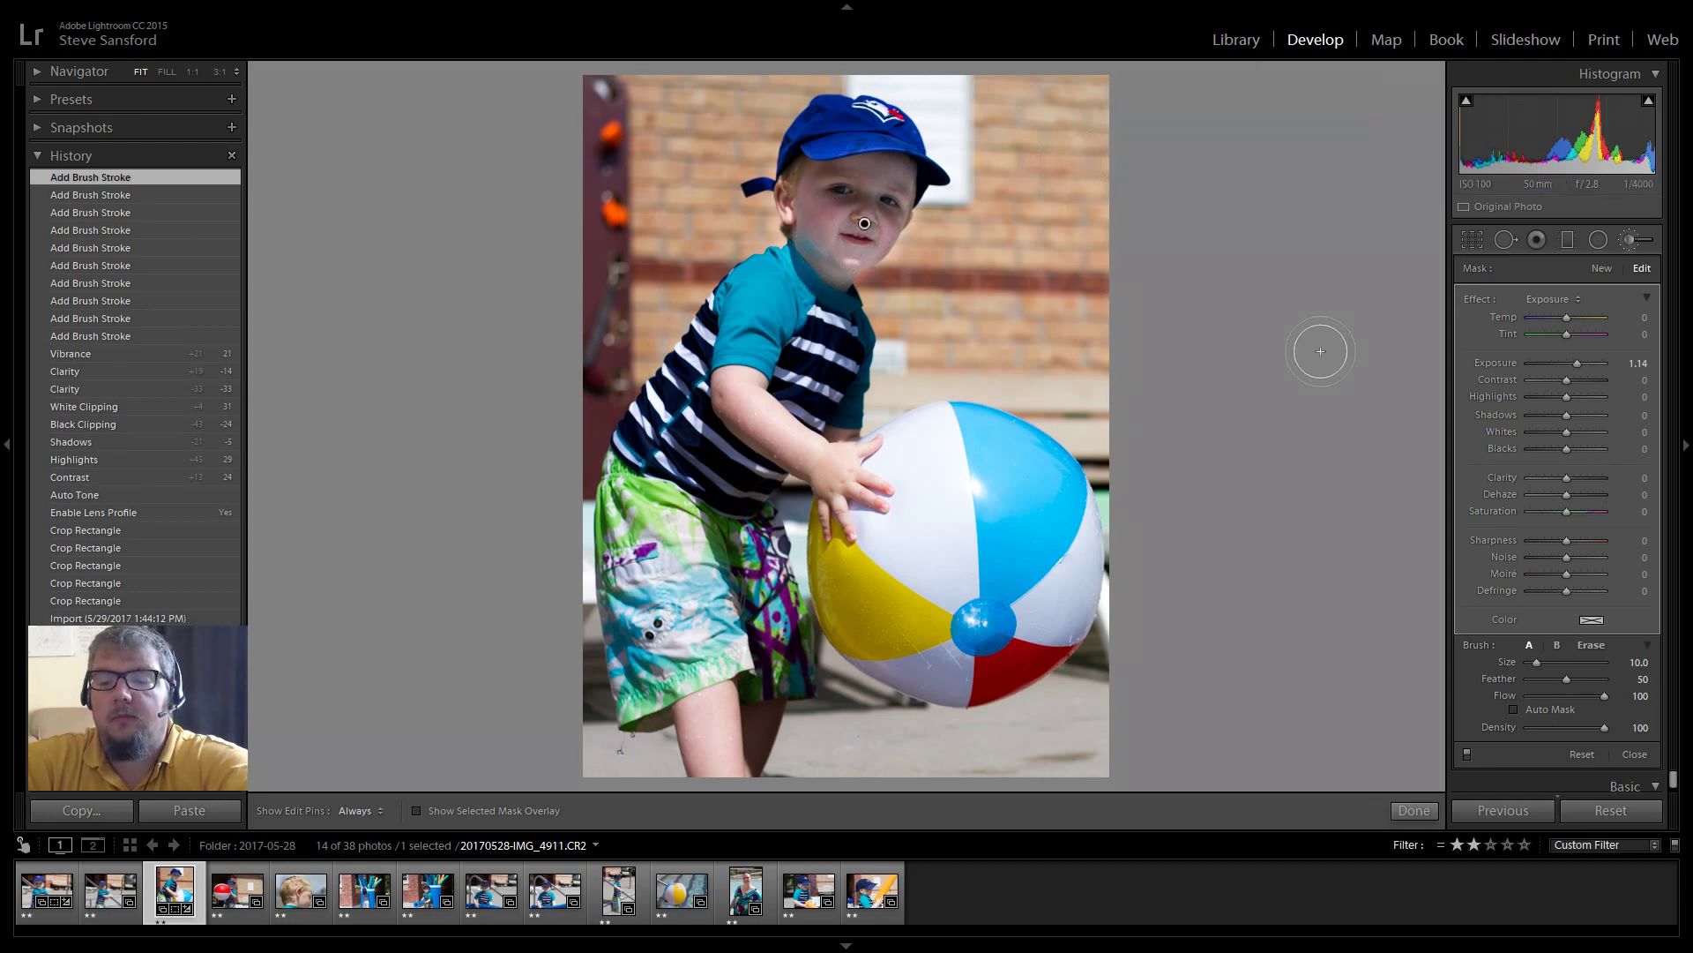
- Compare the photo before and after the edits, and raise the face brush's exposure to 1.43
key("backslash")
key("backslash")
key("backslash")
key("backslash")
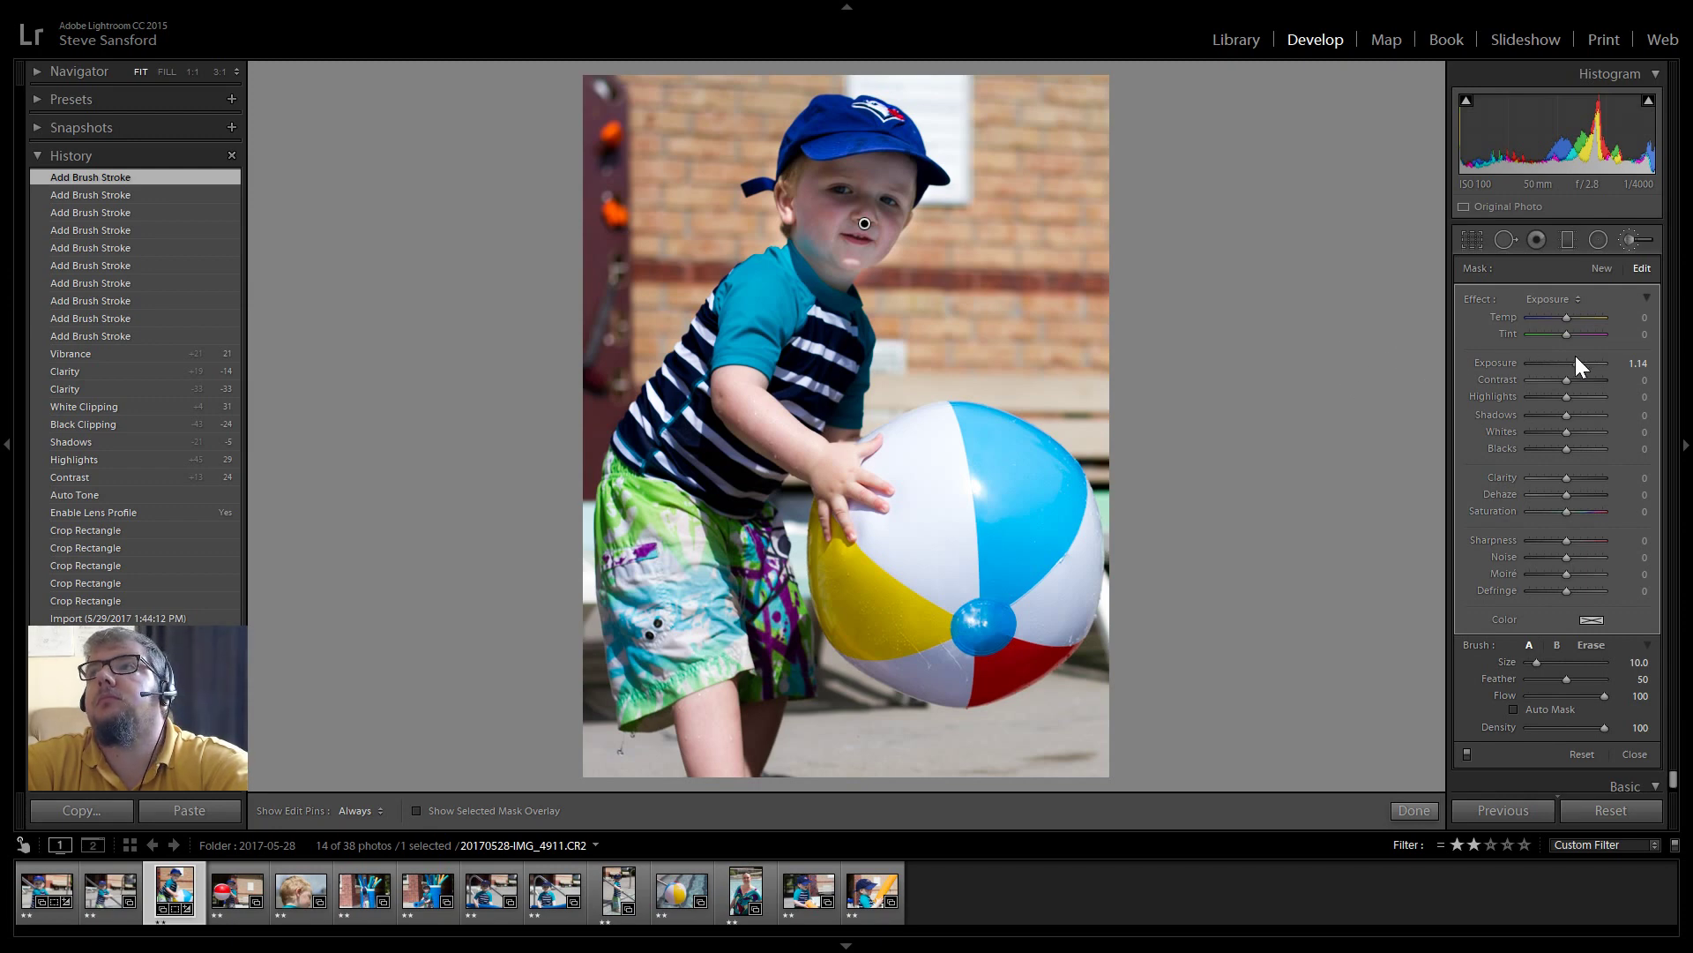
mouse_move(1579, 362)
left_mouse_down()
mouse_move(1563, 368)
mouse_move(1577, 369)
left_mouse_up()
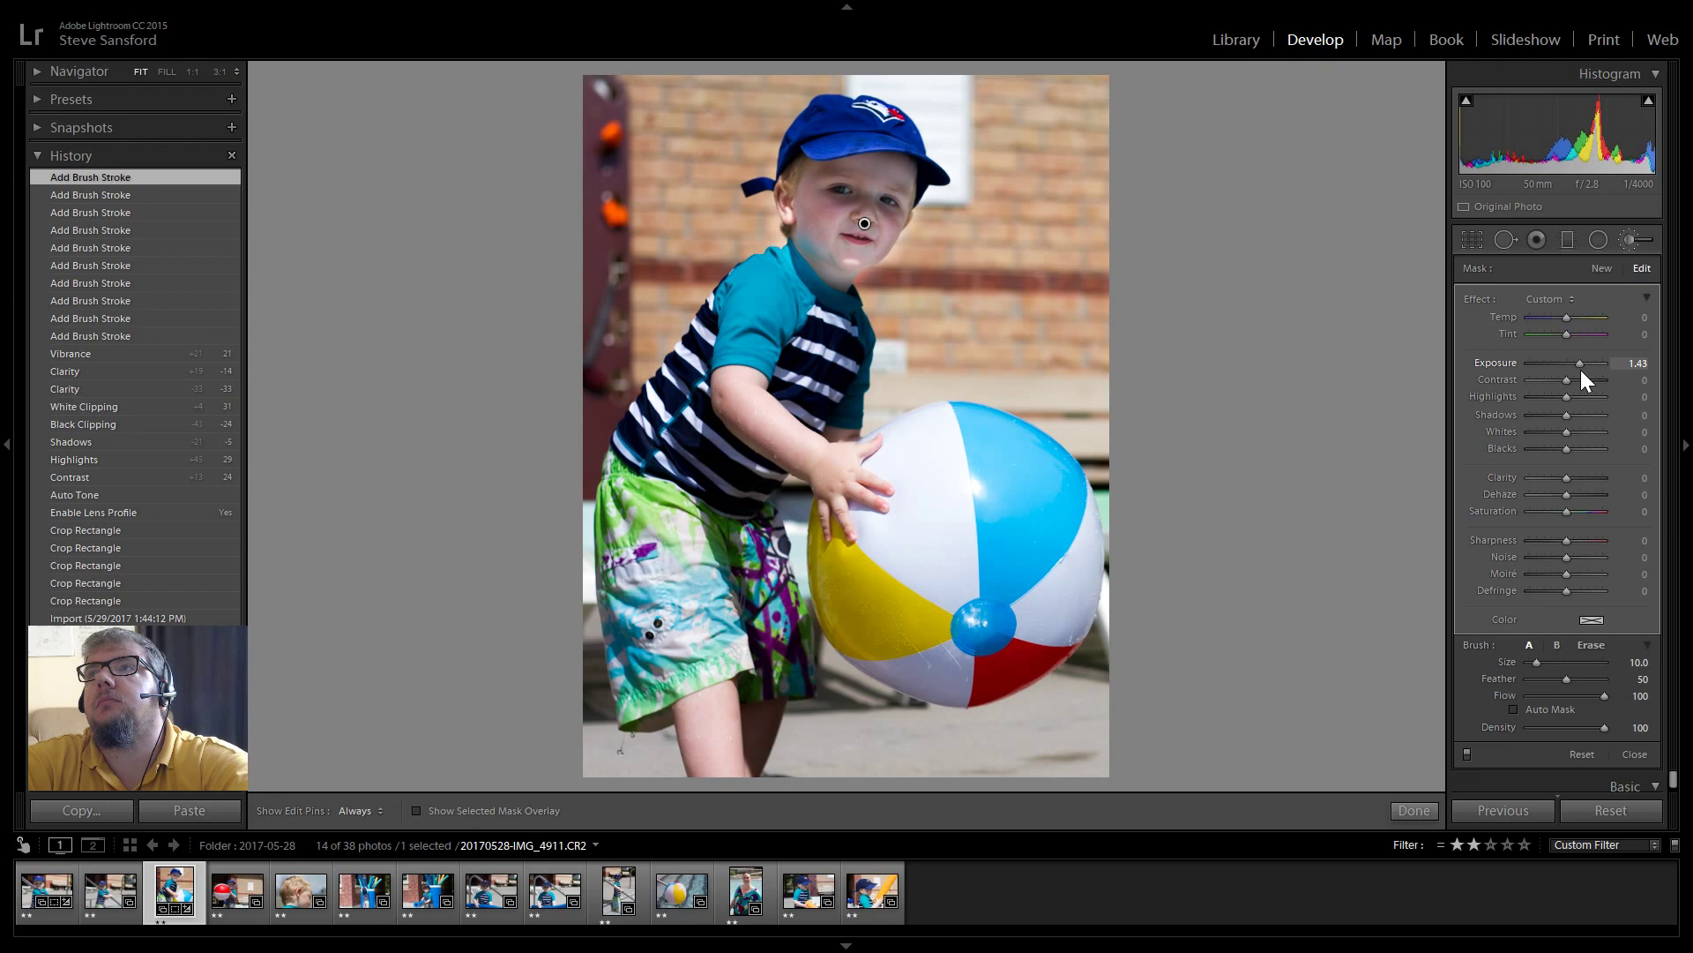
- Set the face brush's exposure to 1.14 and compare the photo before and after the edits
left_click_drag(1580, 368, 1578, 369)
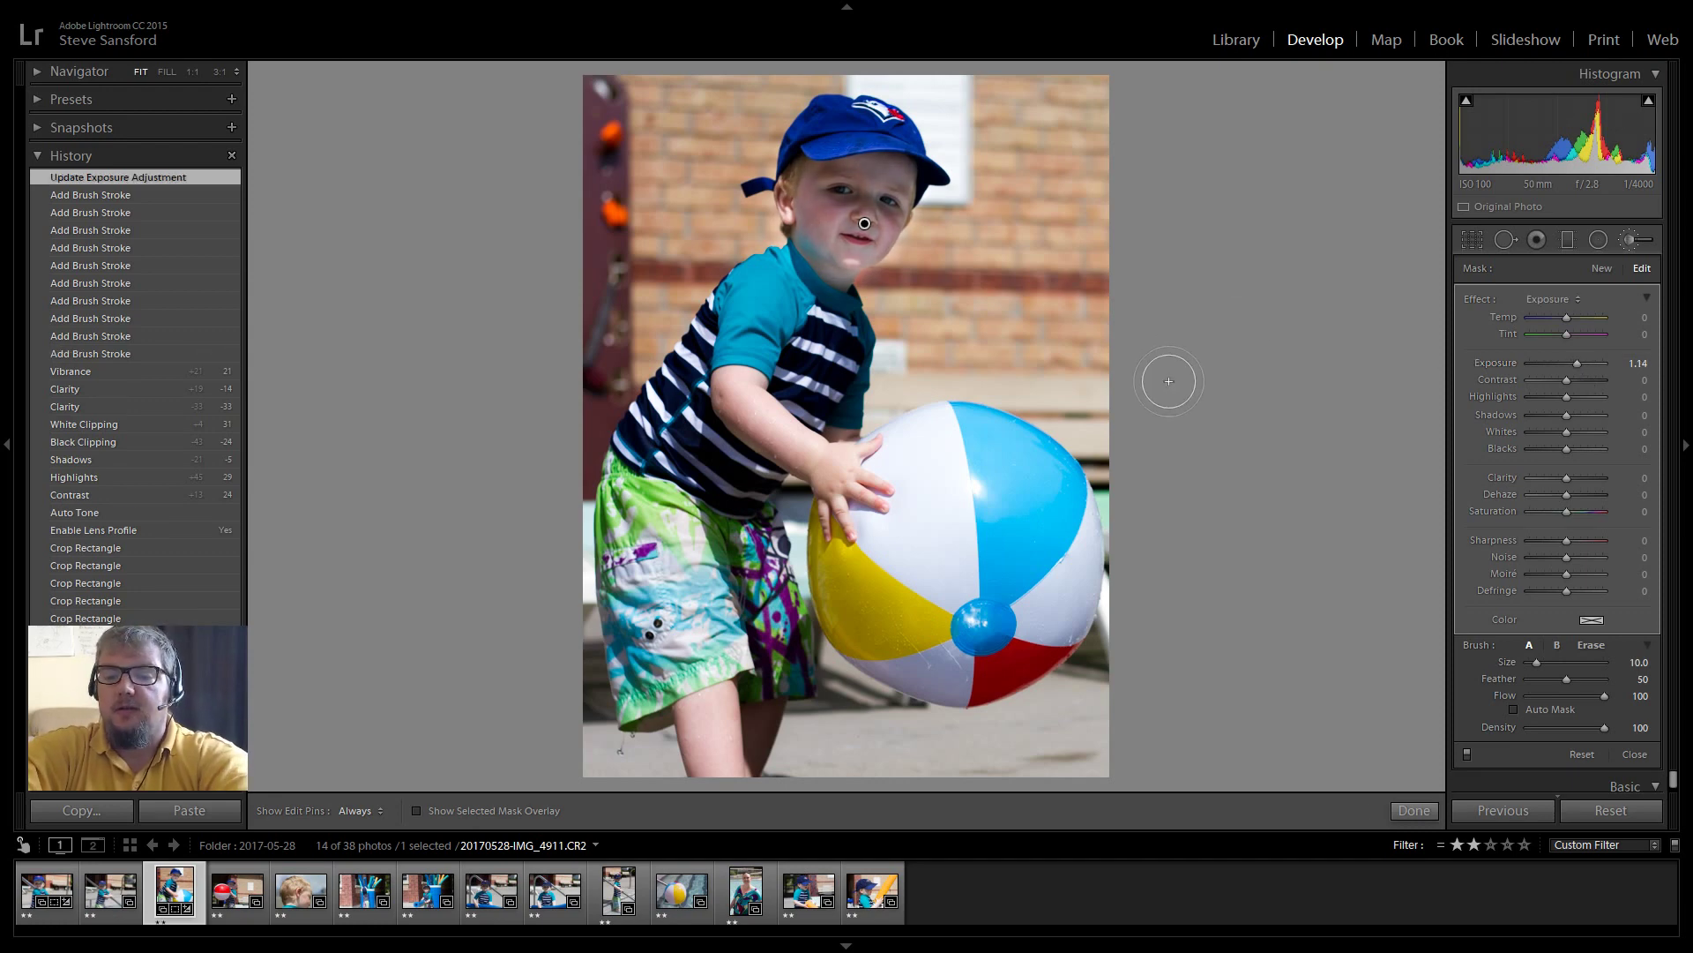
key("backslash")
key("backslash")
key("backslash")
key("backslash")
key("backslash")
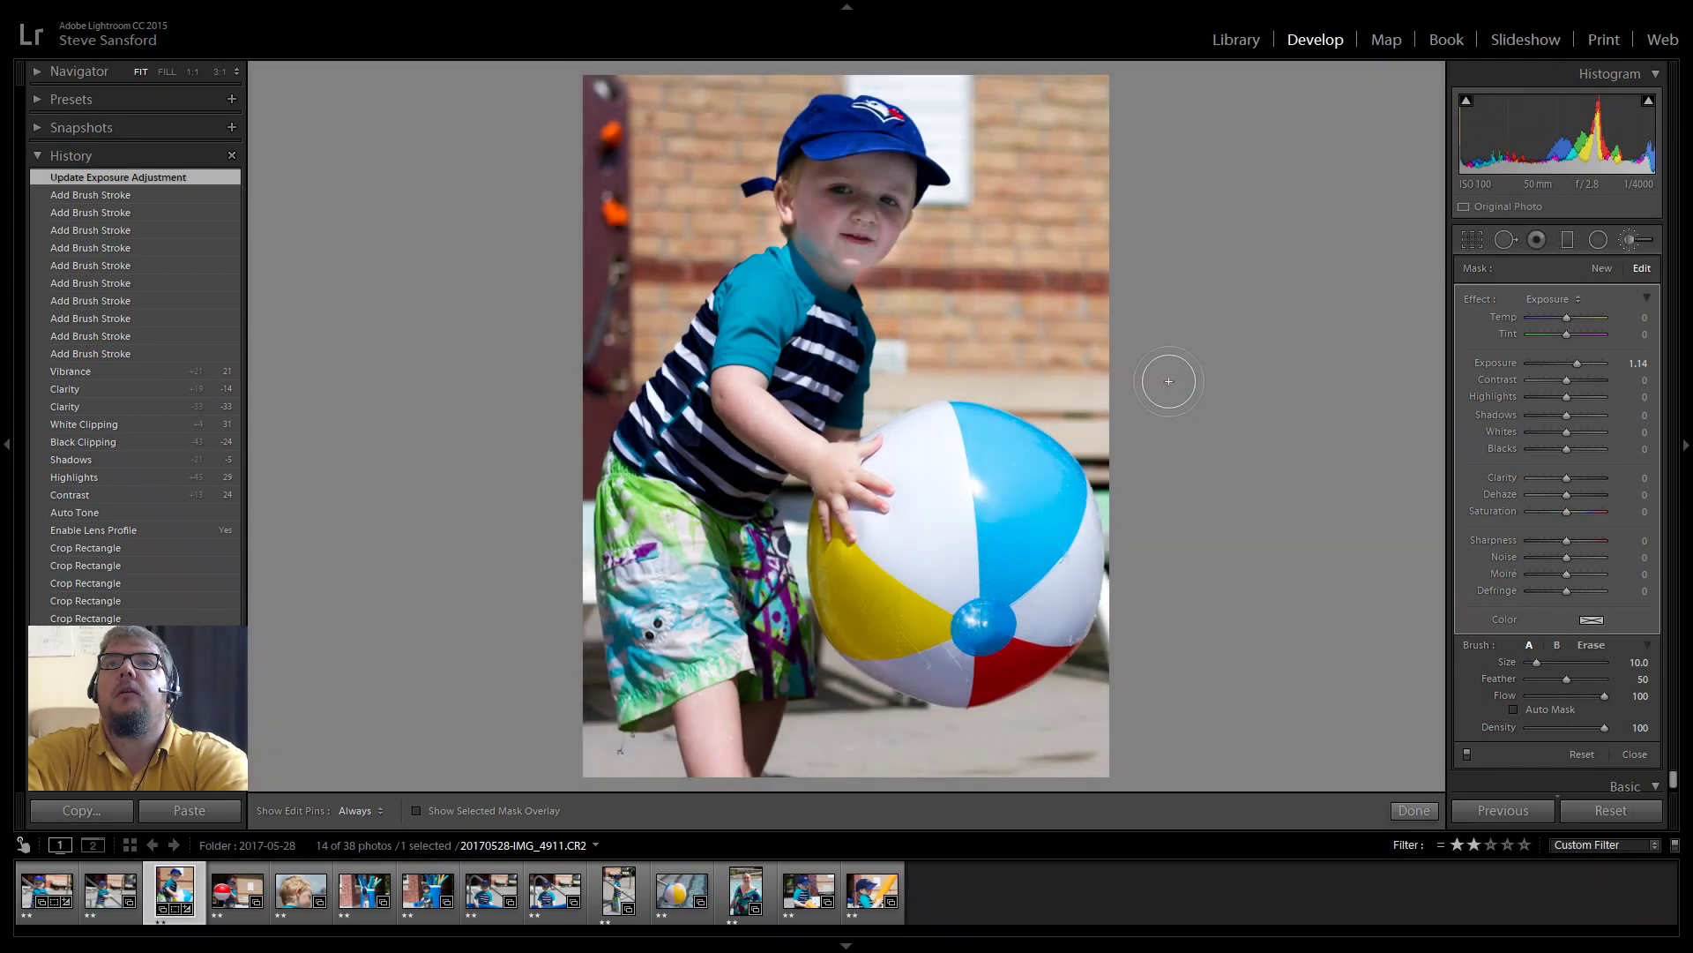
key("backslash")
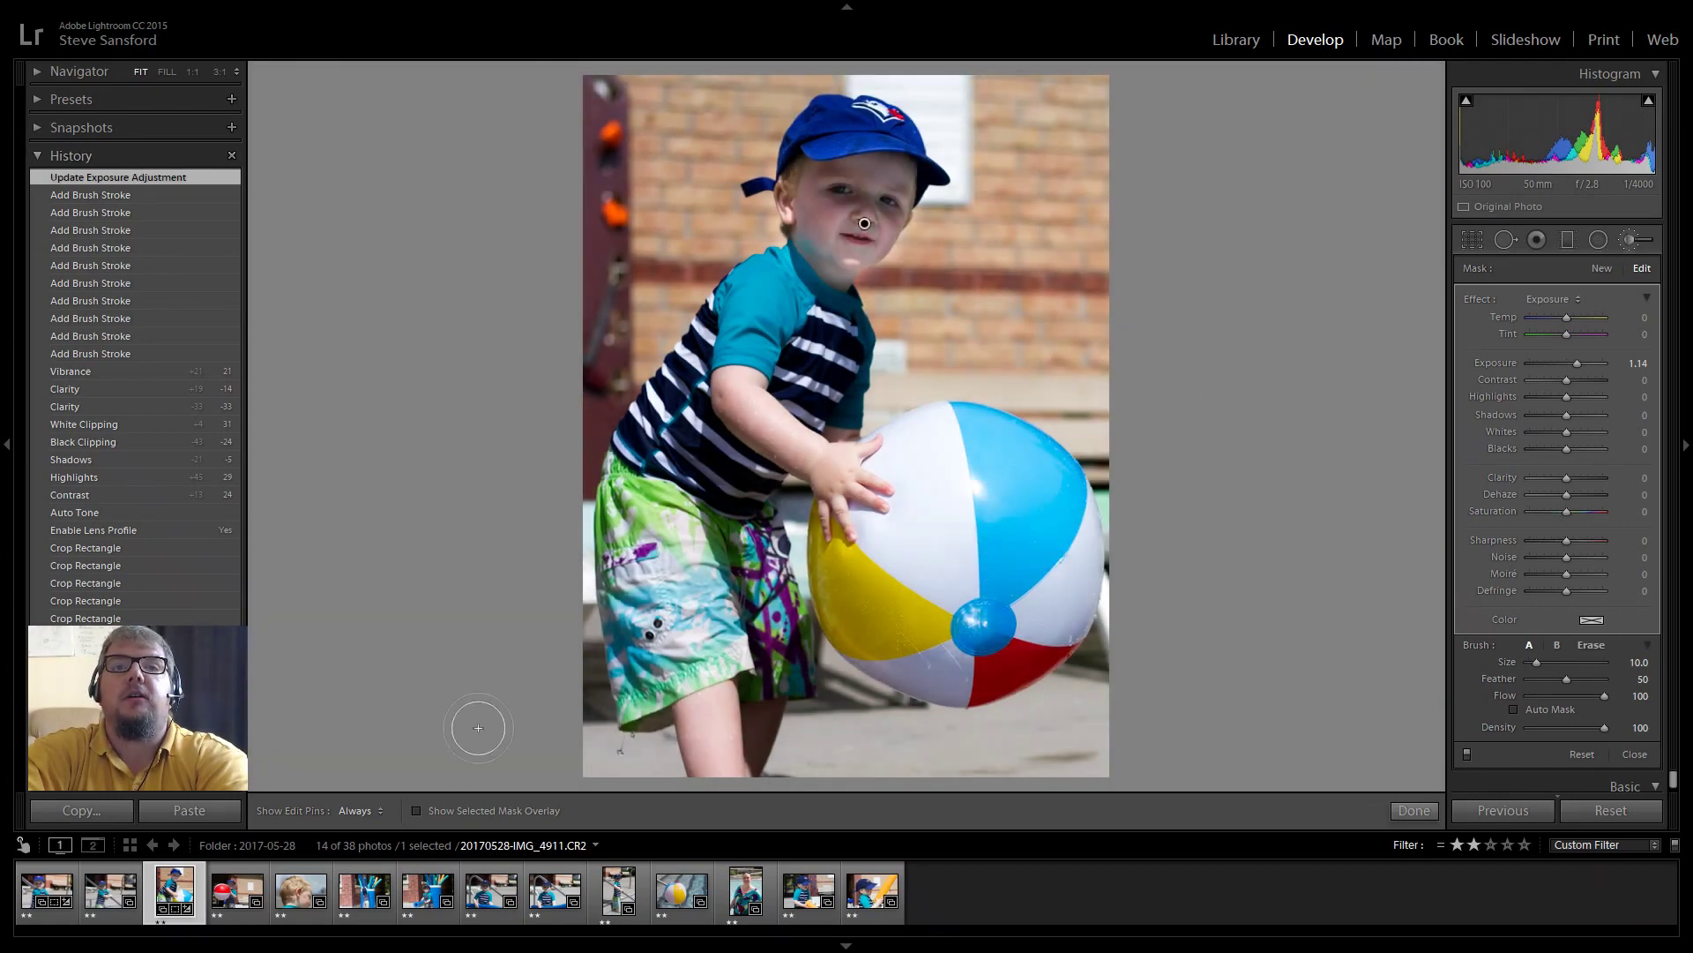
- Open the photo of the boy with the red and white beach ball and crop it to a 4 x 3 portrait frame around them
left_click(234, 898)
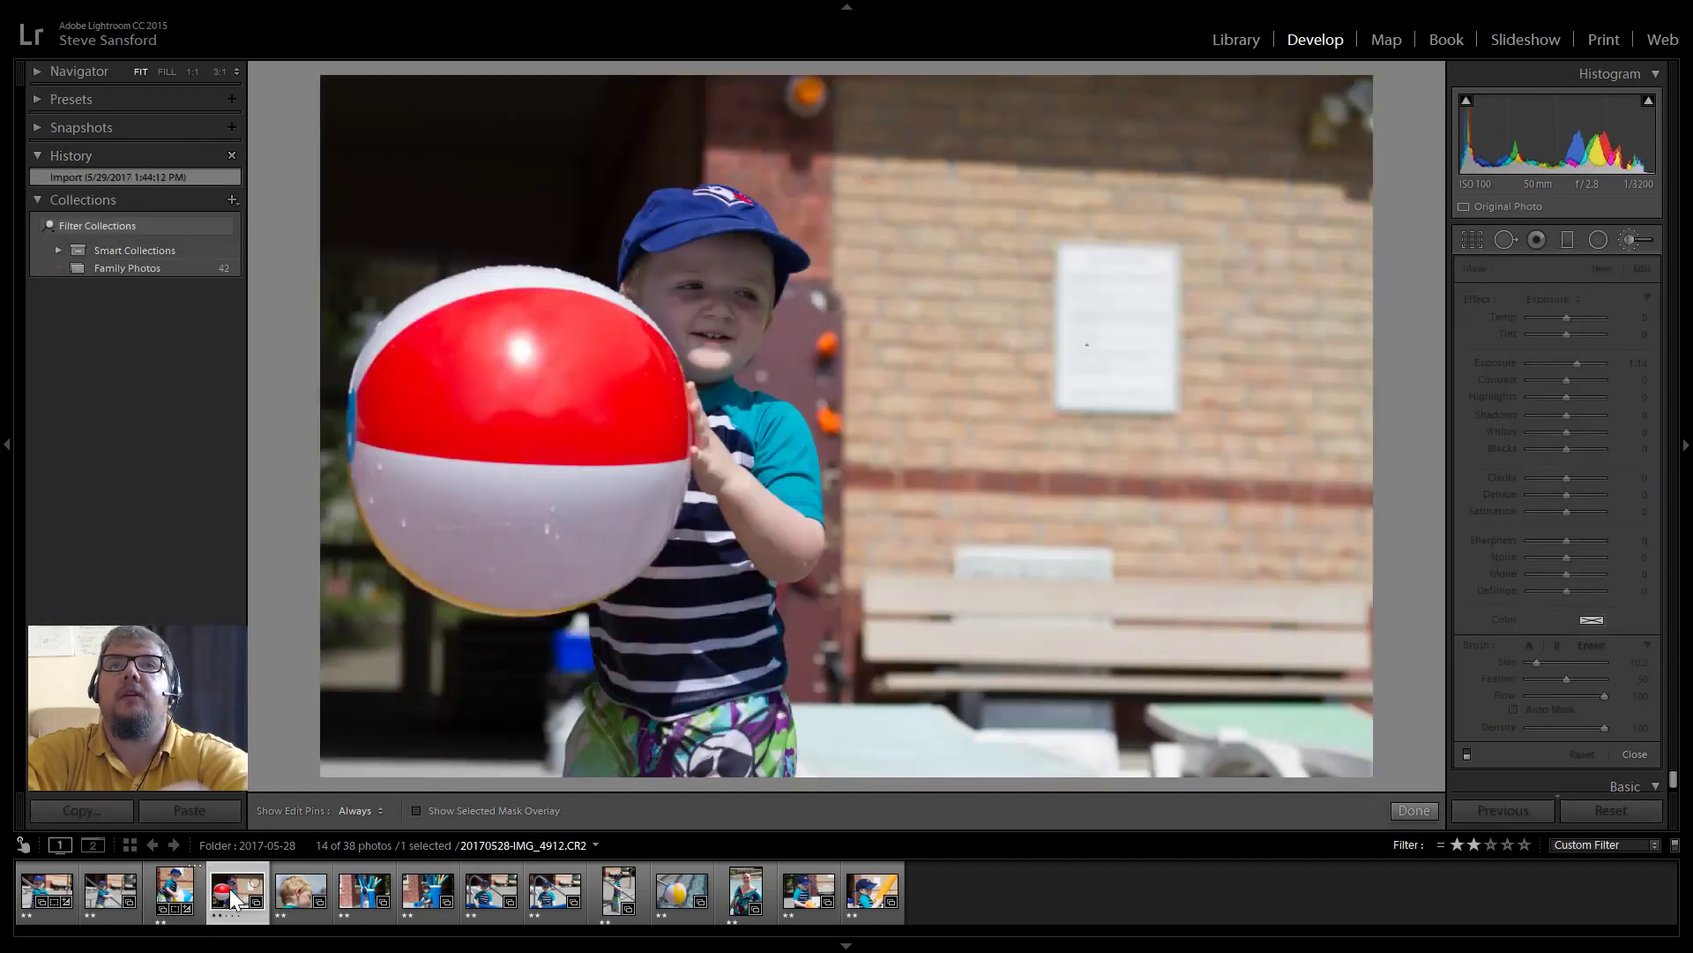
left_click(1473, 236)
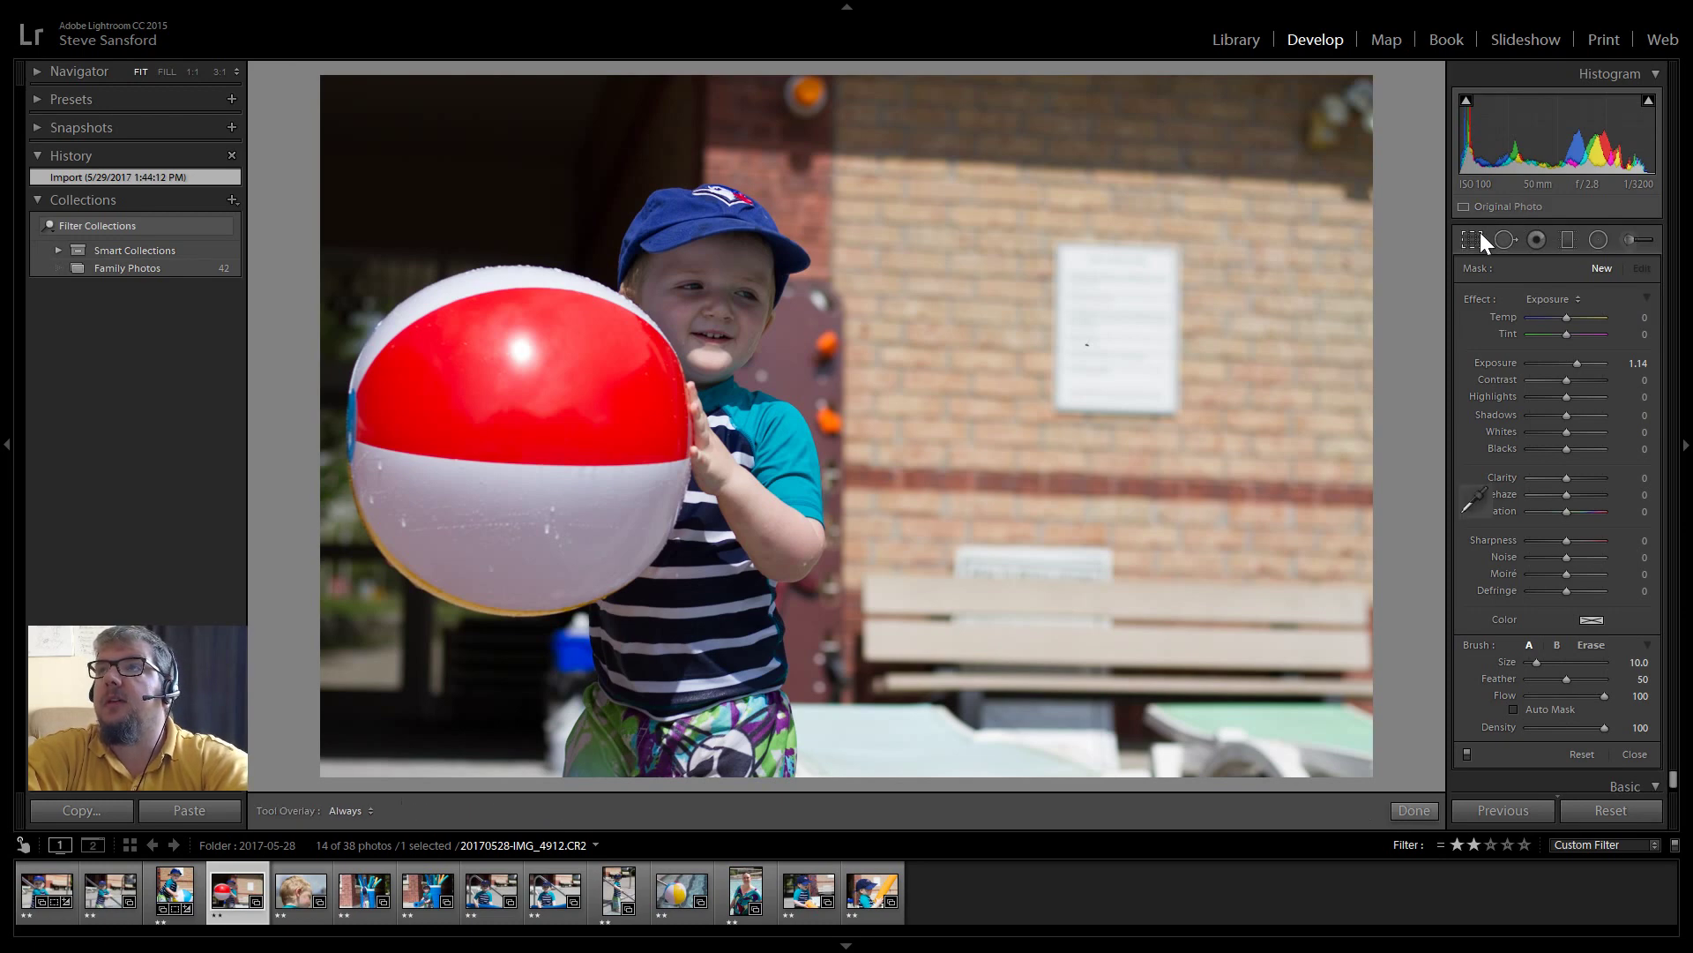
left_click(1472, 238)
mouse_move(1373, 367)
left_mouse_down()
mouse_move(945, 416)
mouse_move(1110, 427)
left_mouse_up()
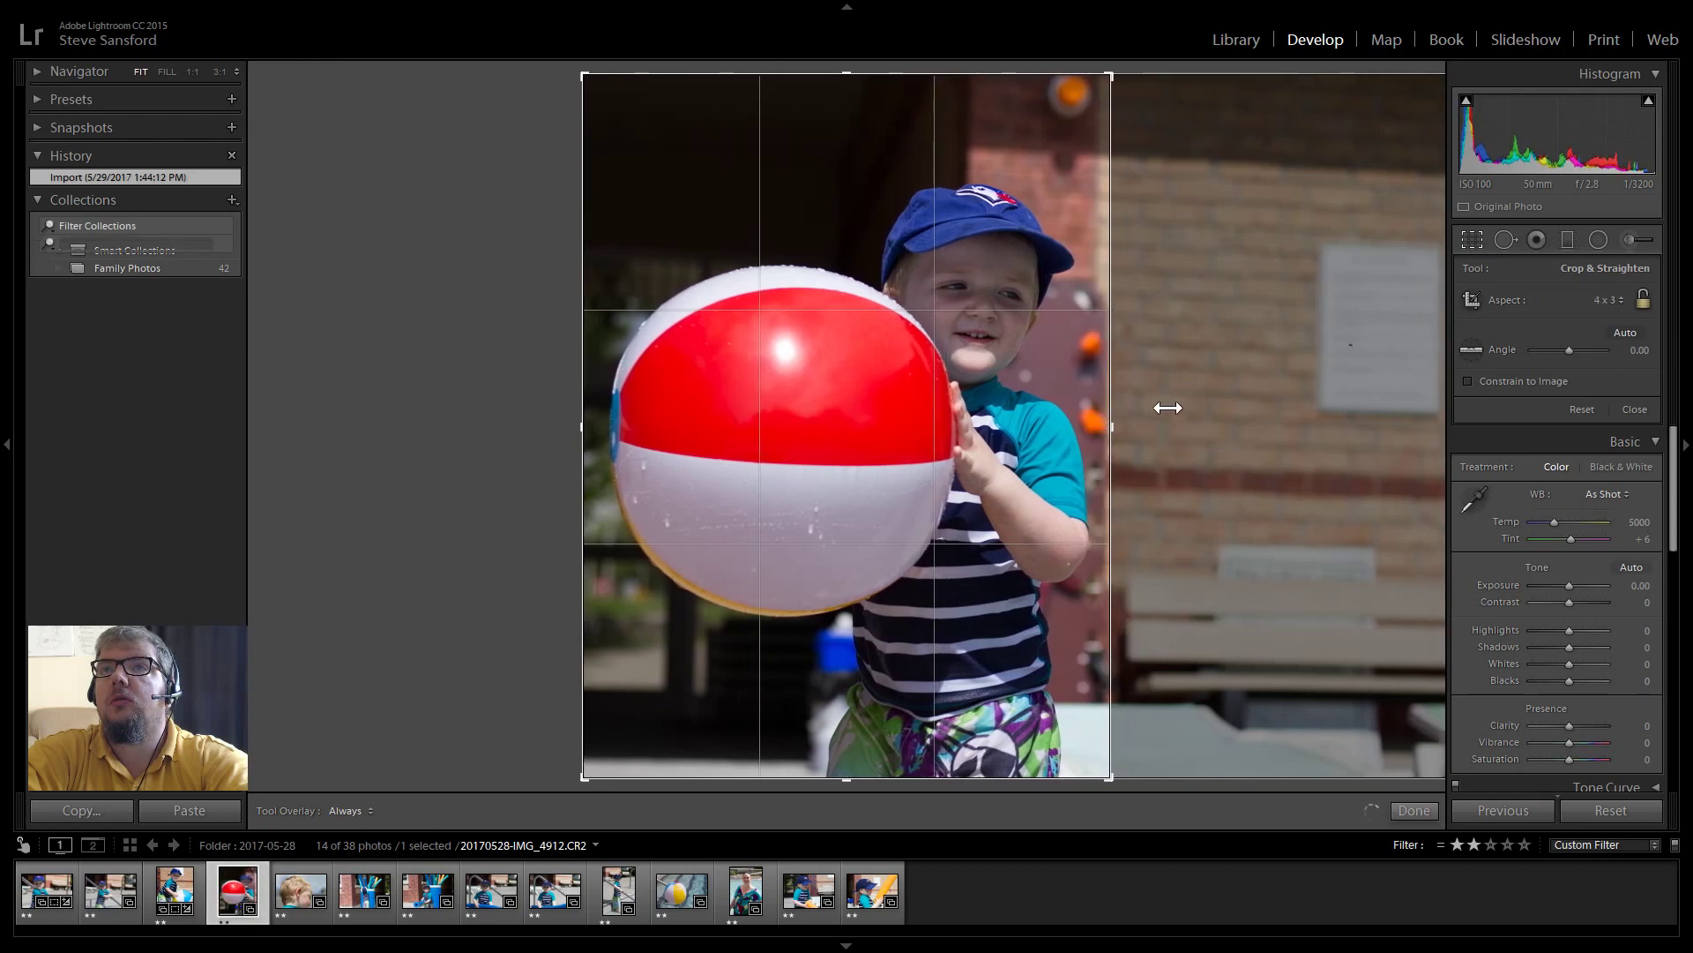
left_click(1594, 301)
left_click(1418, 558)
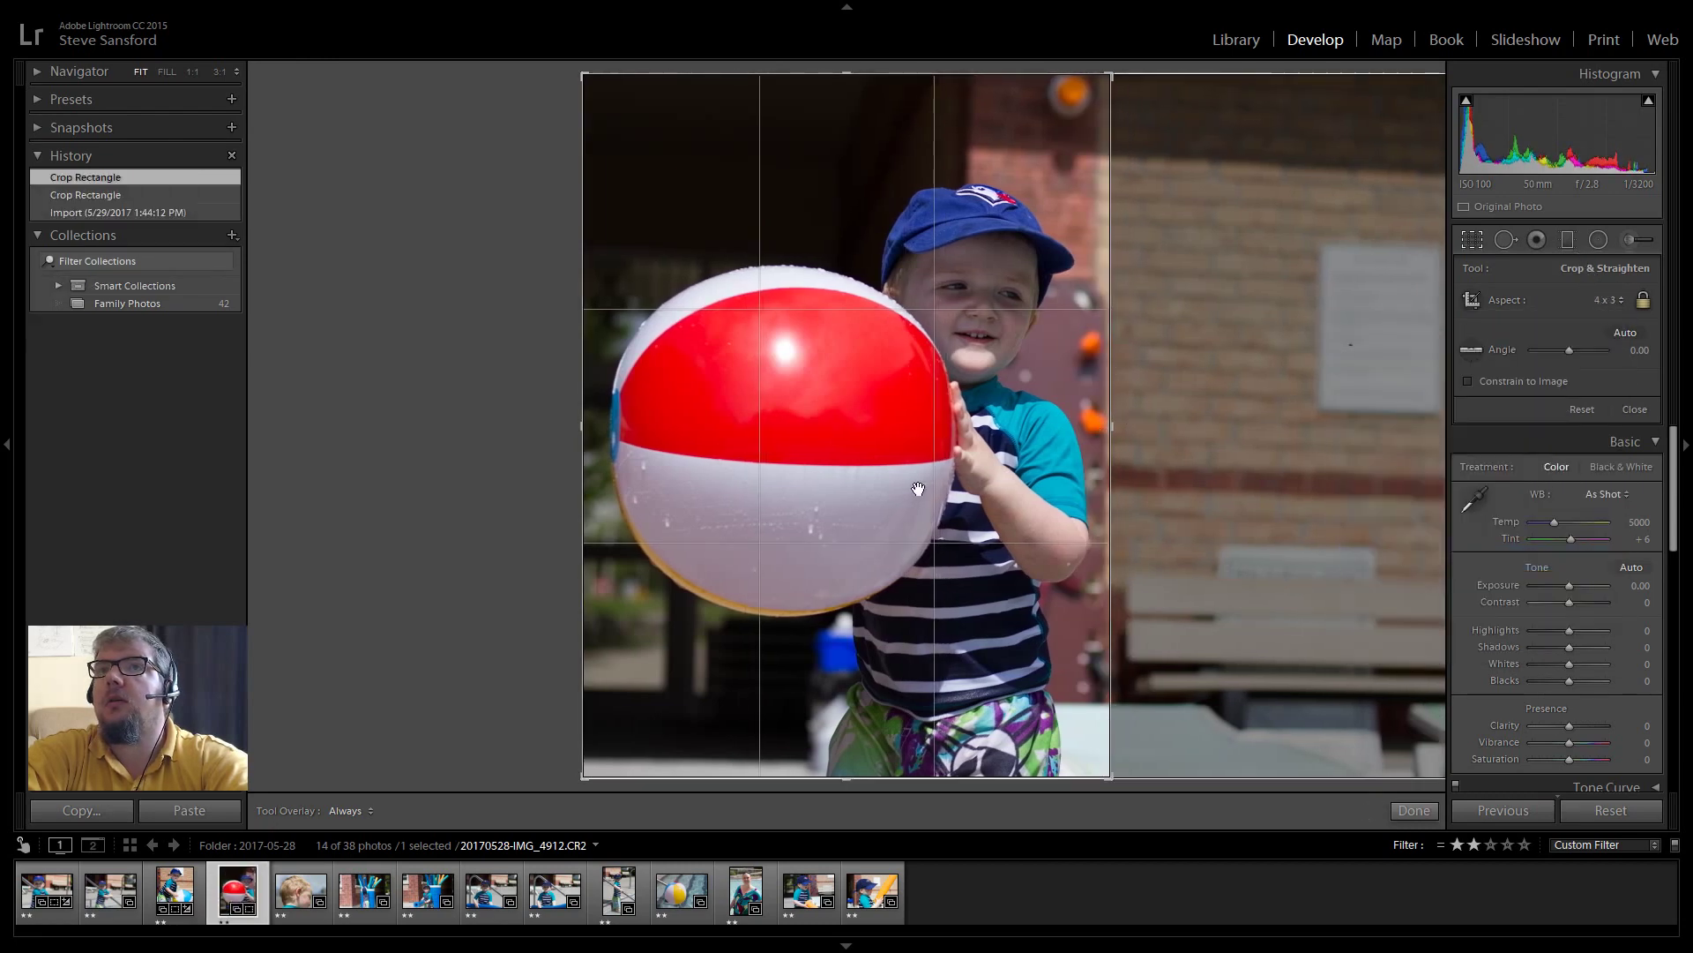
left_click_drag(585, 76, 593, 87)
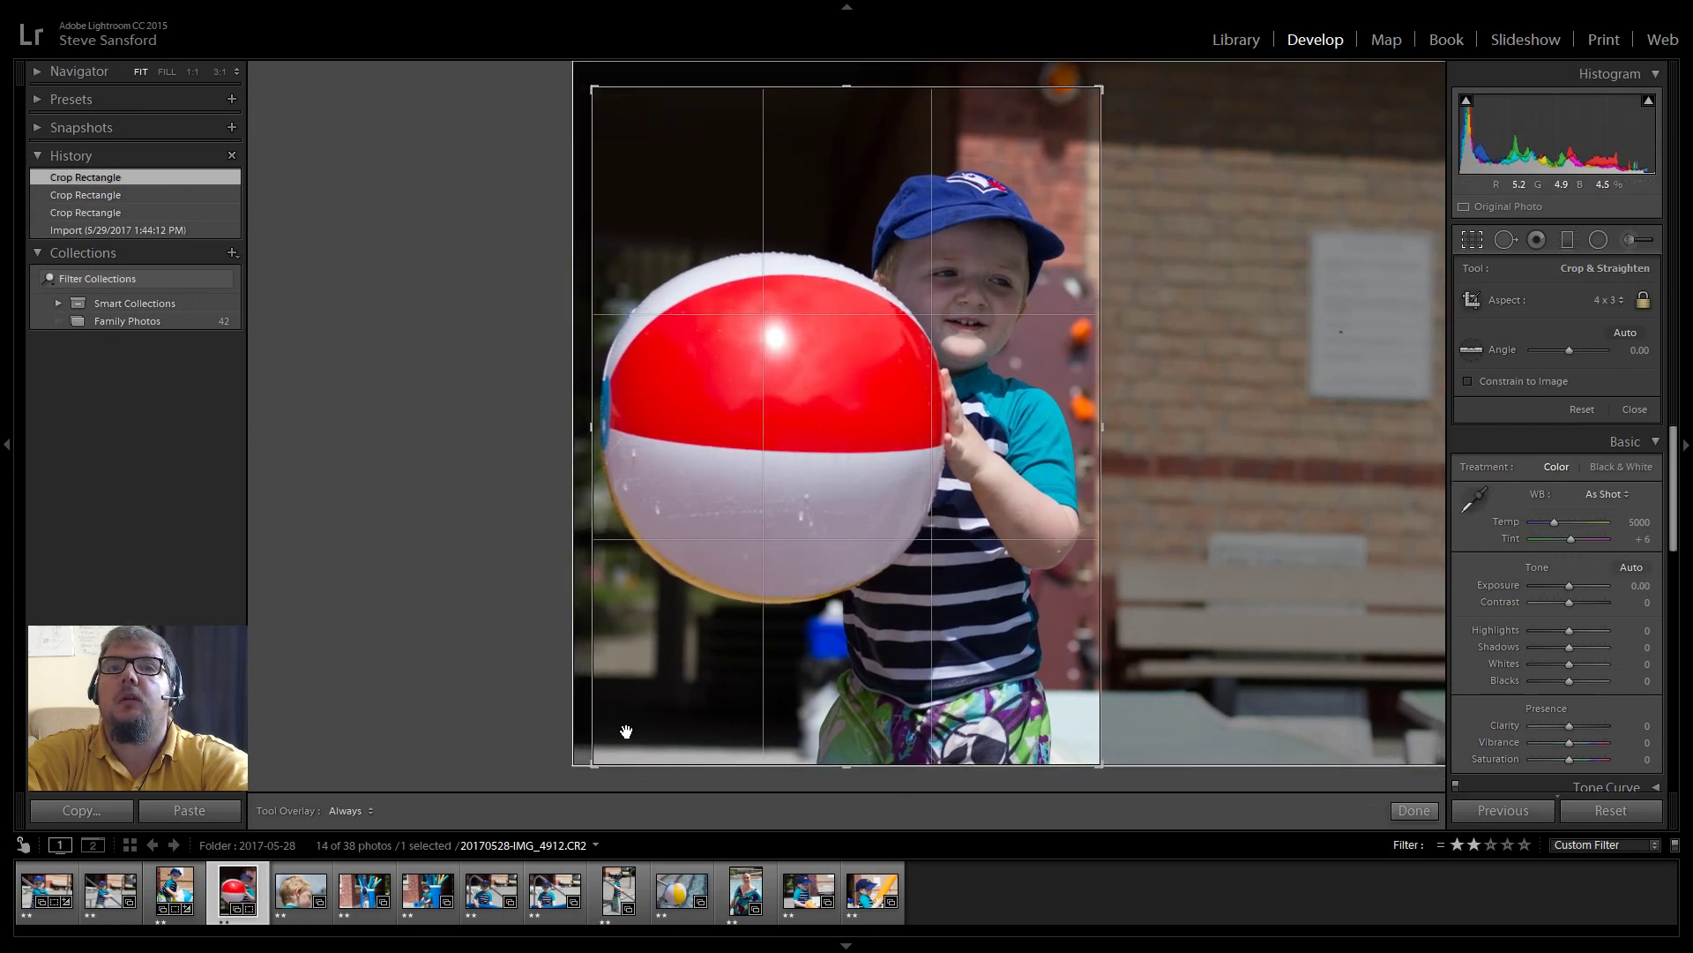
left_click_drag(933, 647, 940, 644)
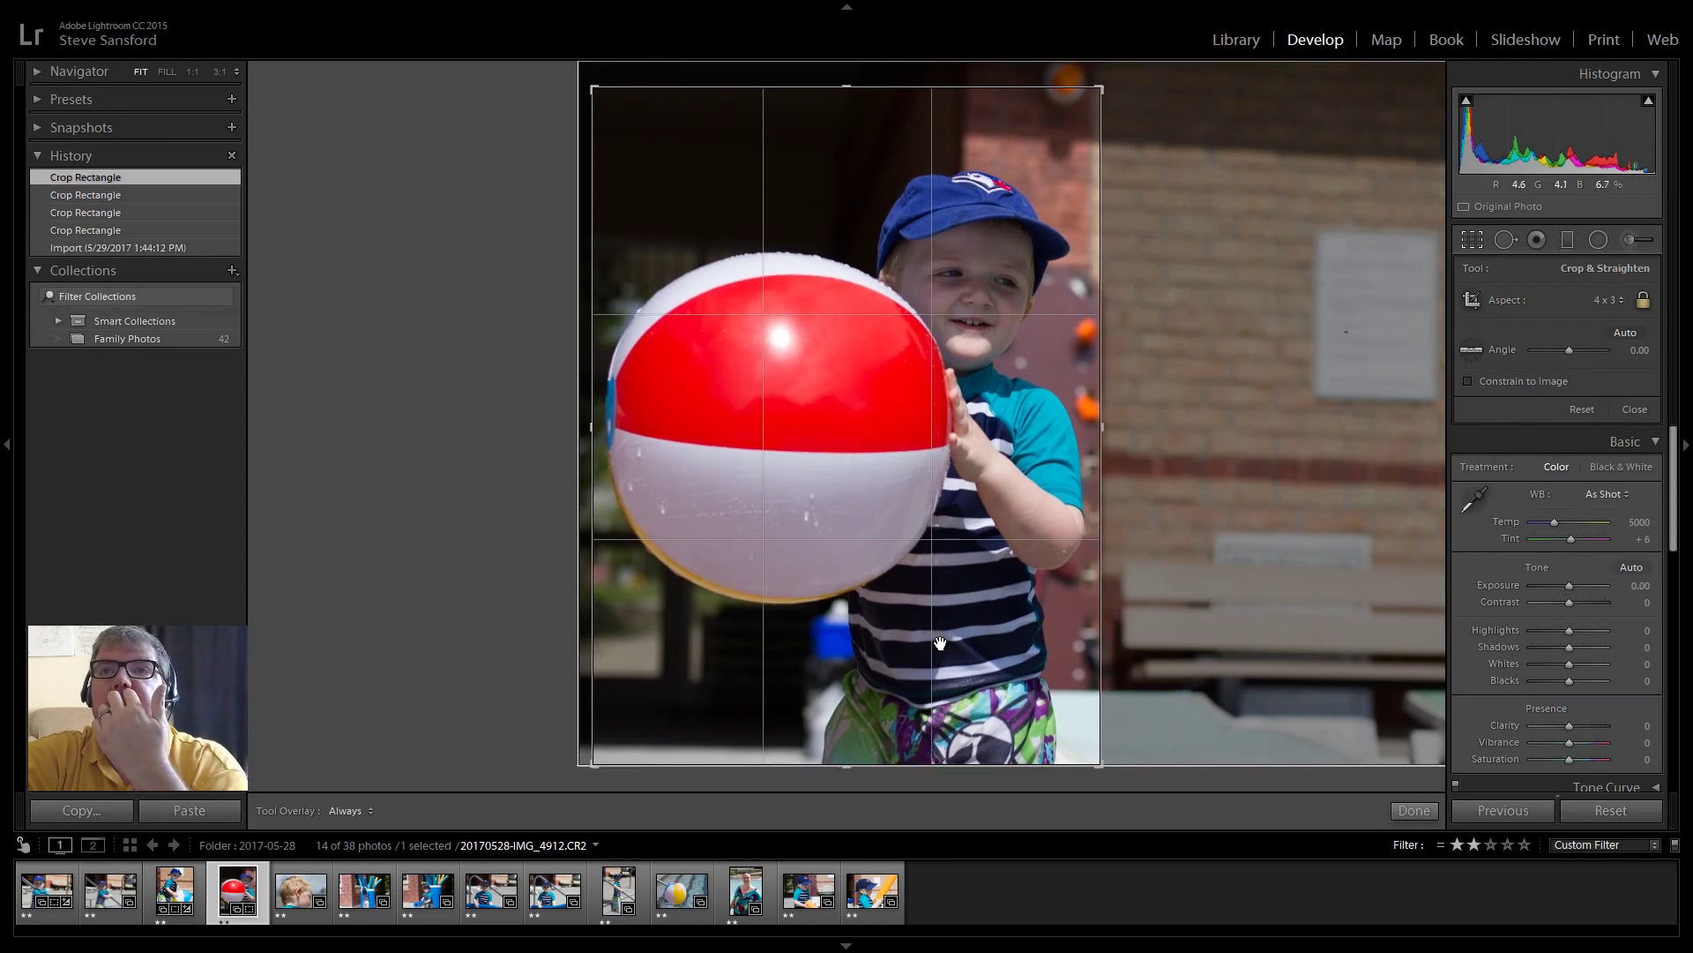
left_click(1416, 806)
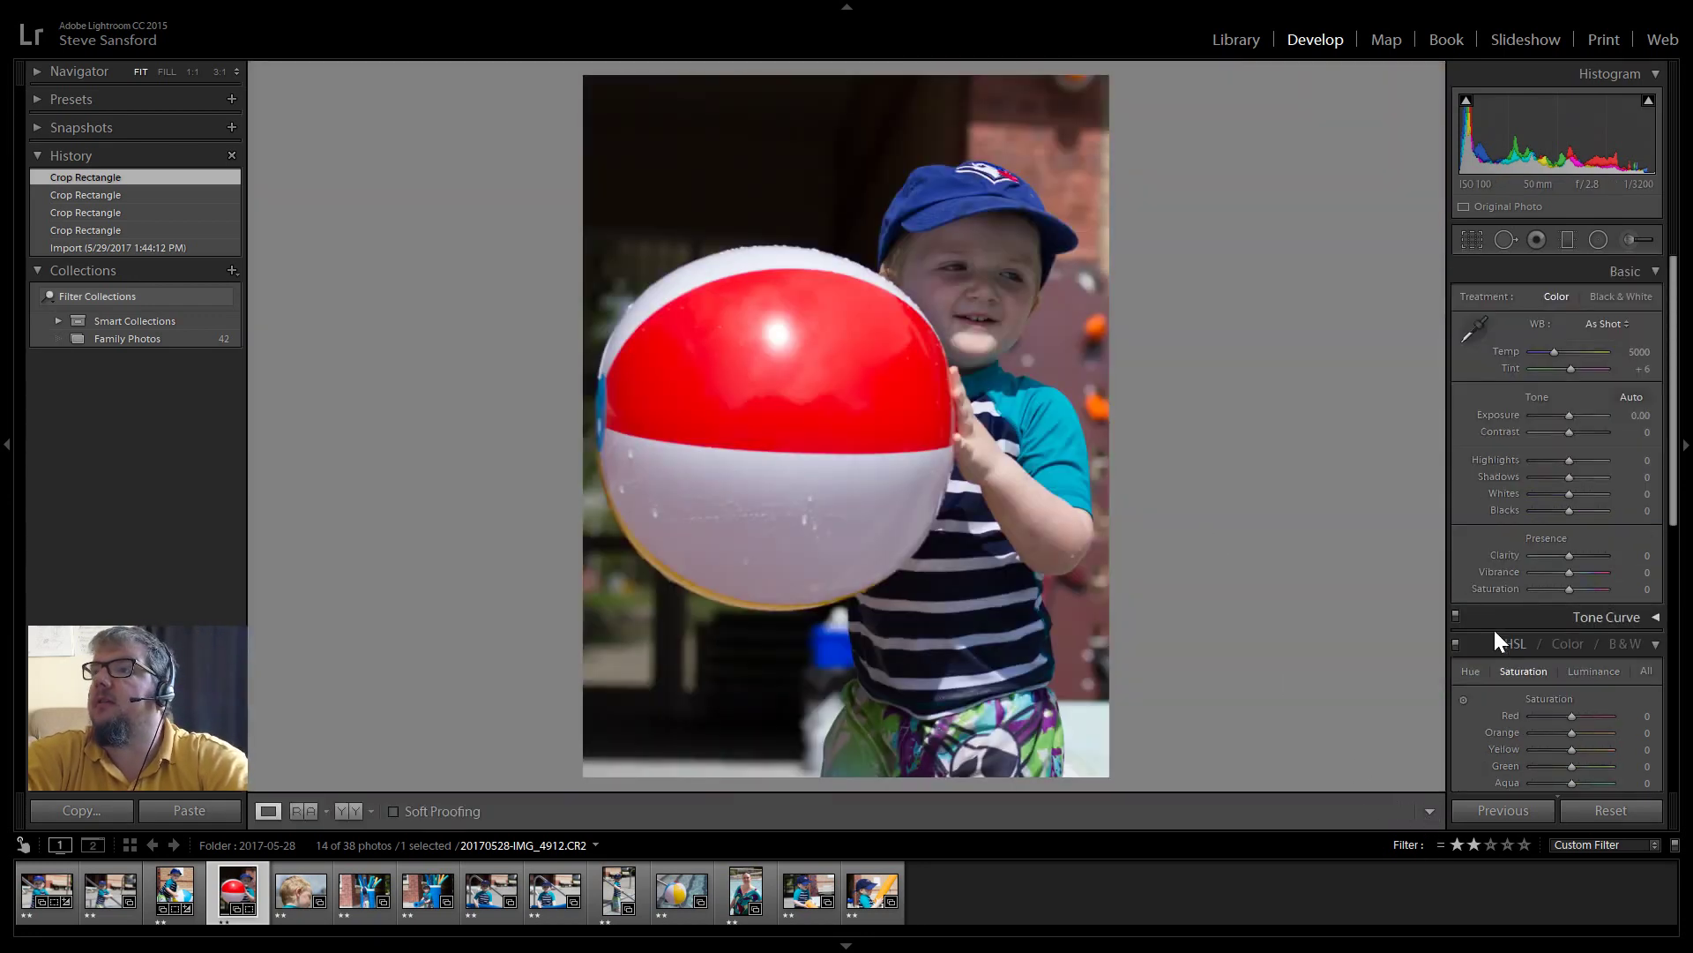
- Apply auto tone to the beach ball photo, with Contrast raised to +21 and Blacks lowered to -31
left_click(1631, 397)
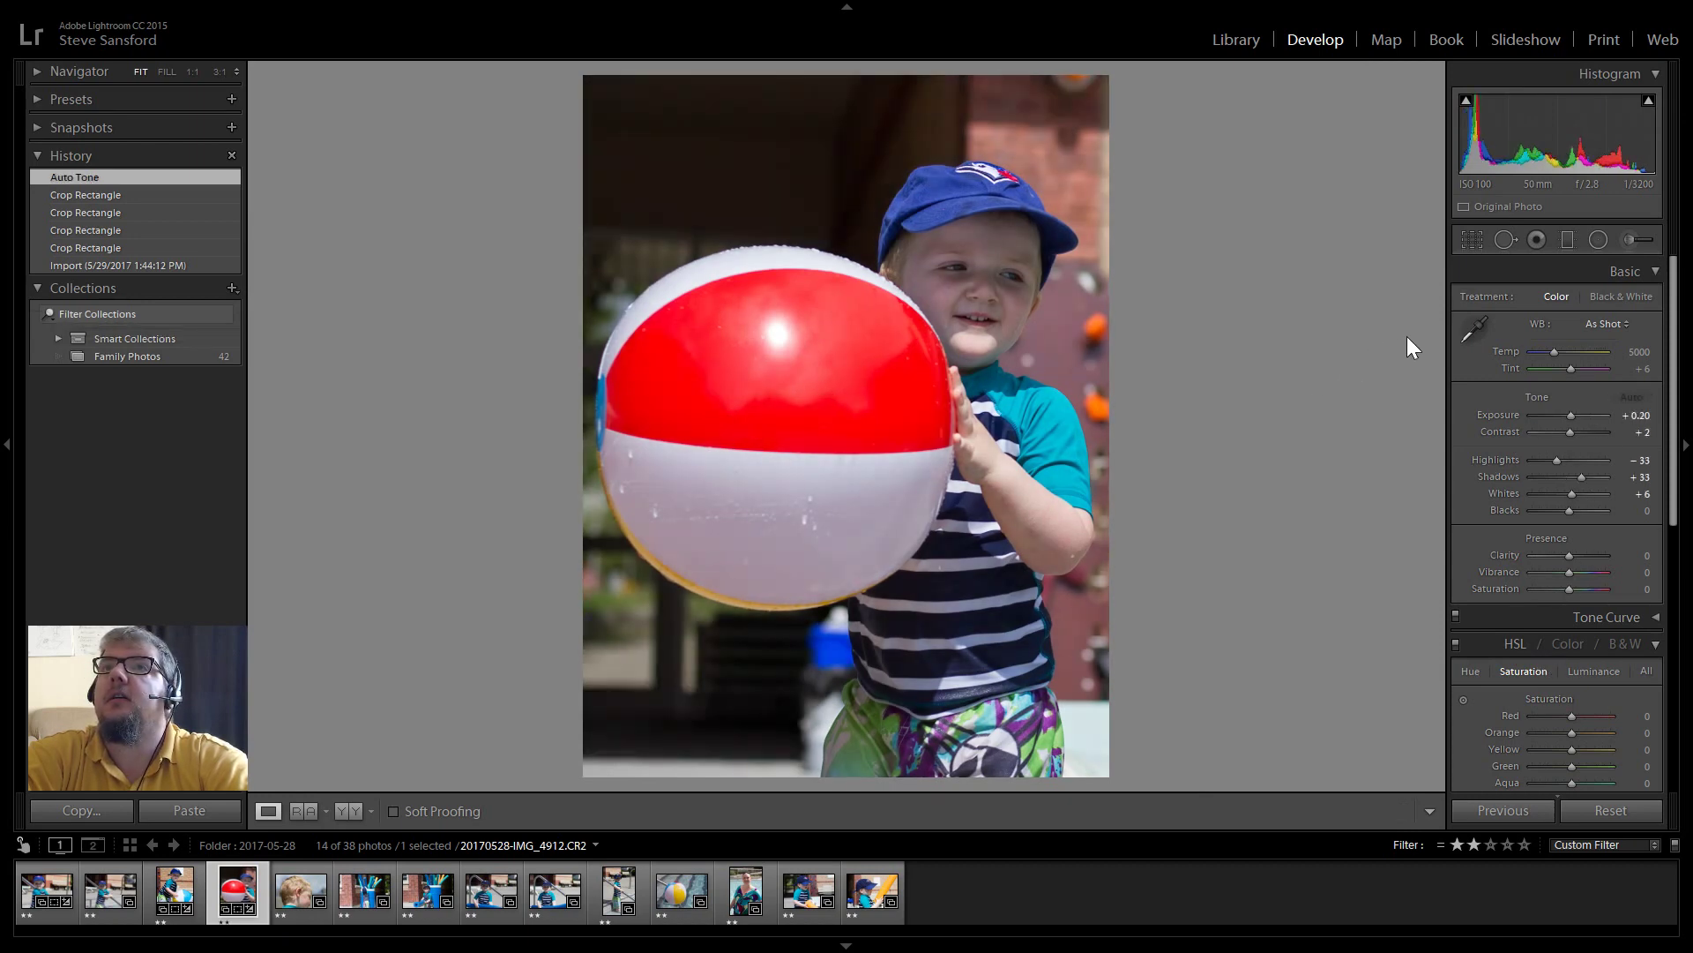
left_click_drag(1570, 431, 1579, 431)
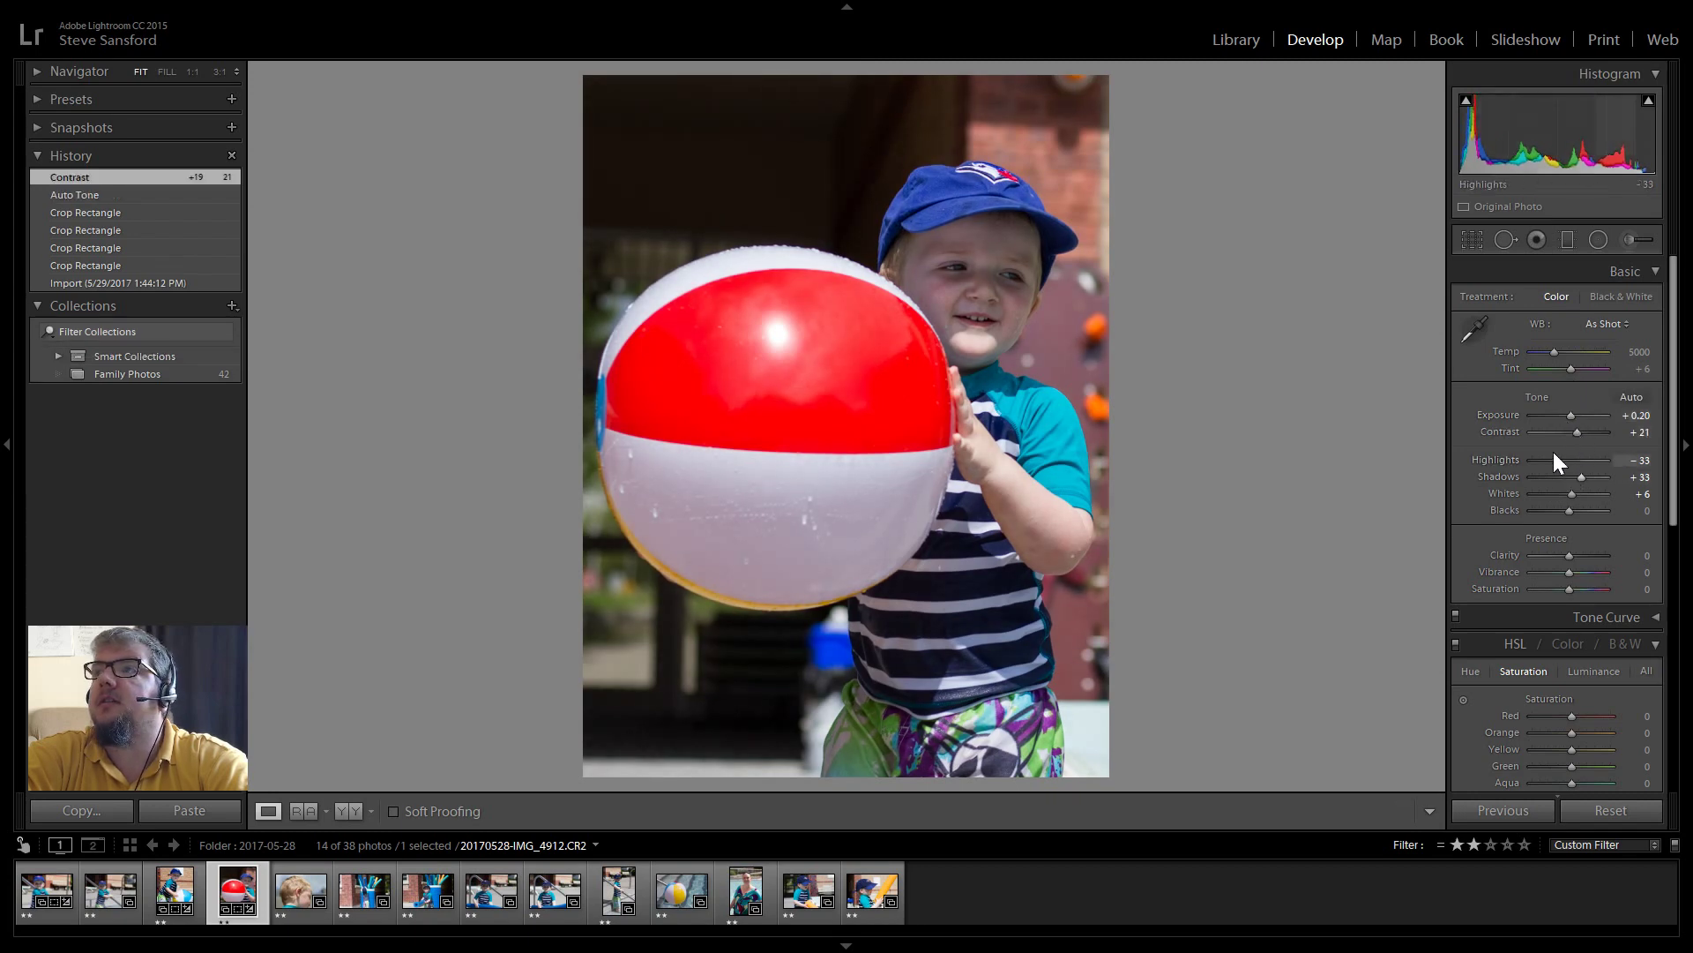
left_click_drag(1565, 511, 1556, 508)
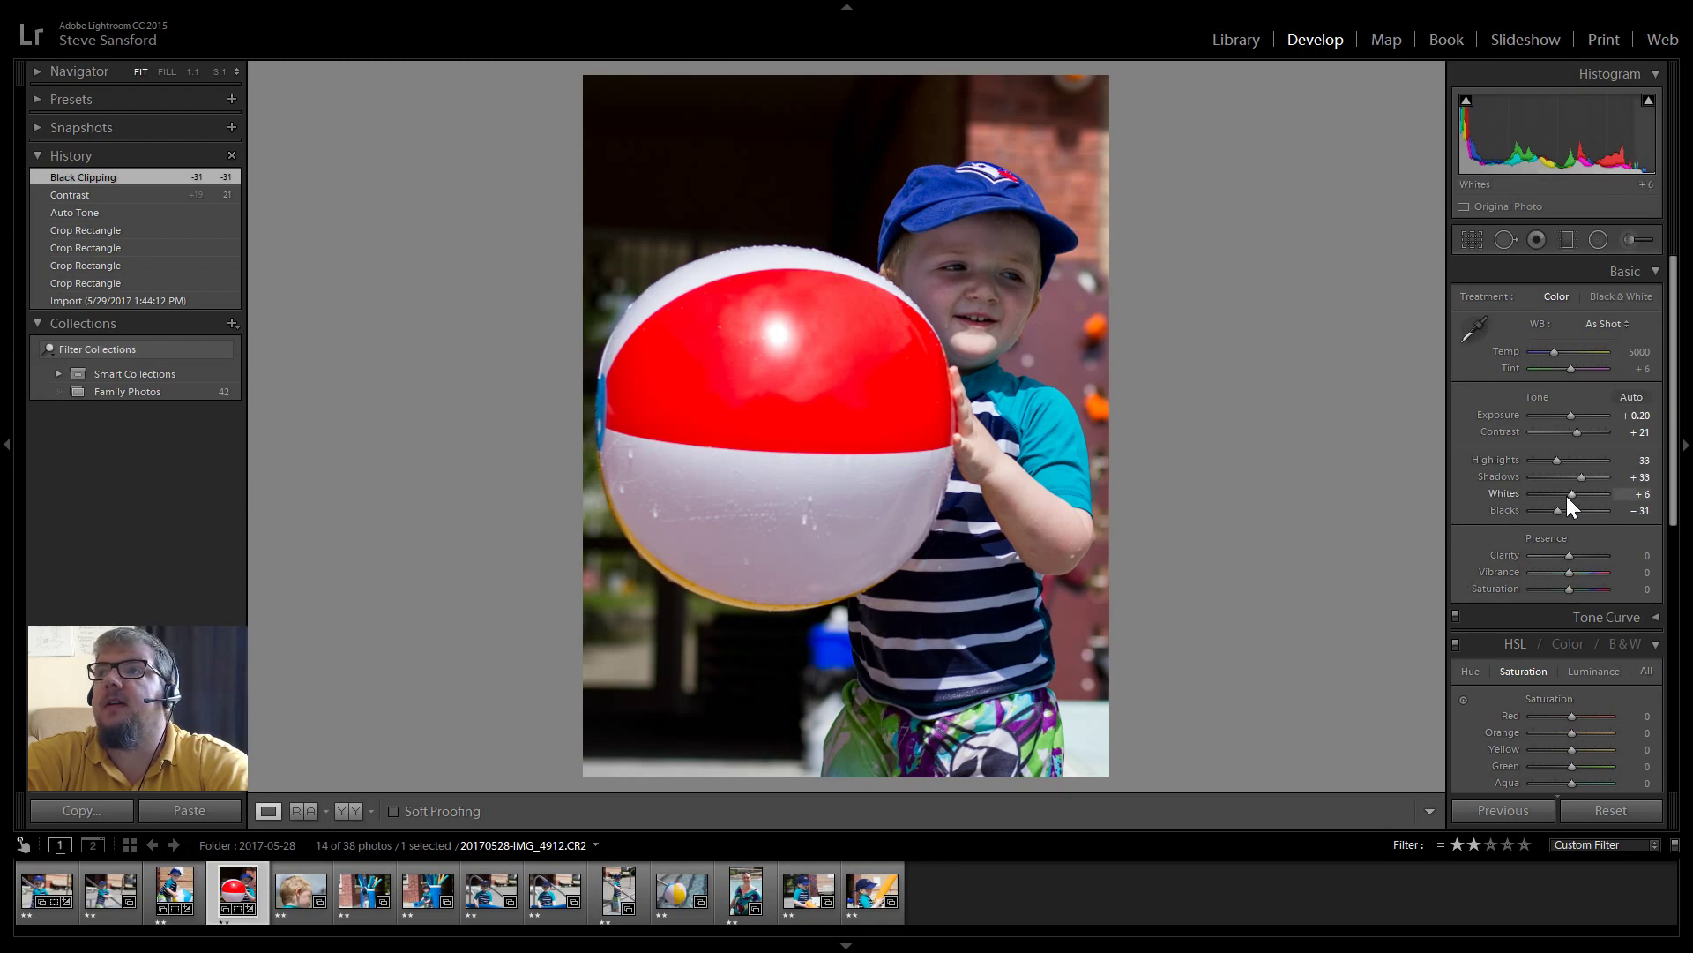
- Enable the lens profile corrections for the beach ball photo
scroll(1674, 473, "down", 5)
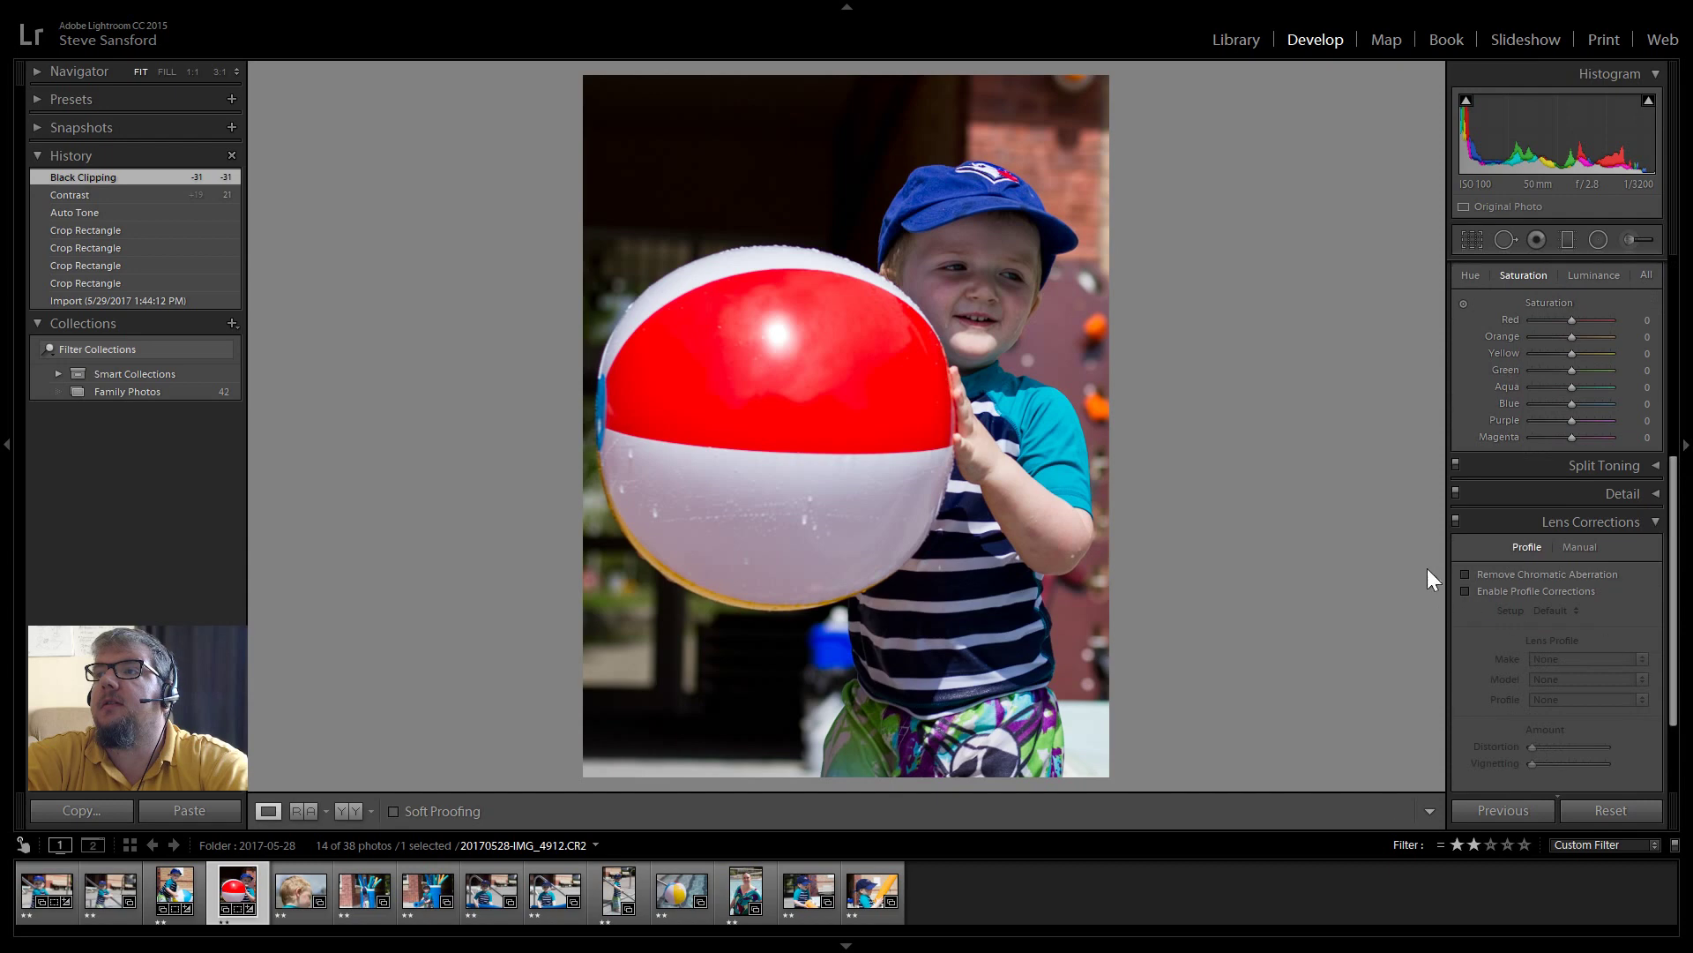
left_click(1464, 591)
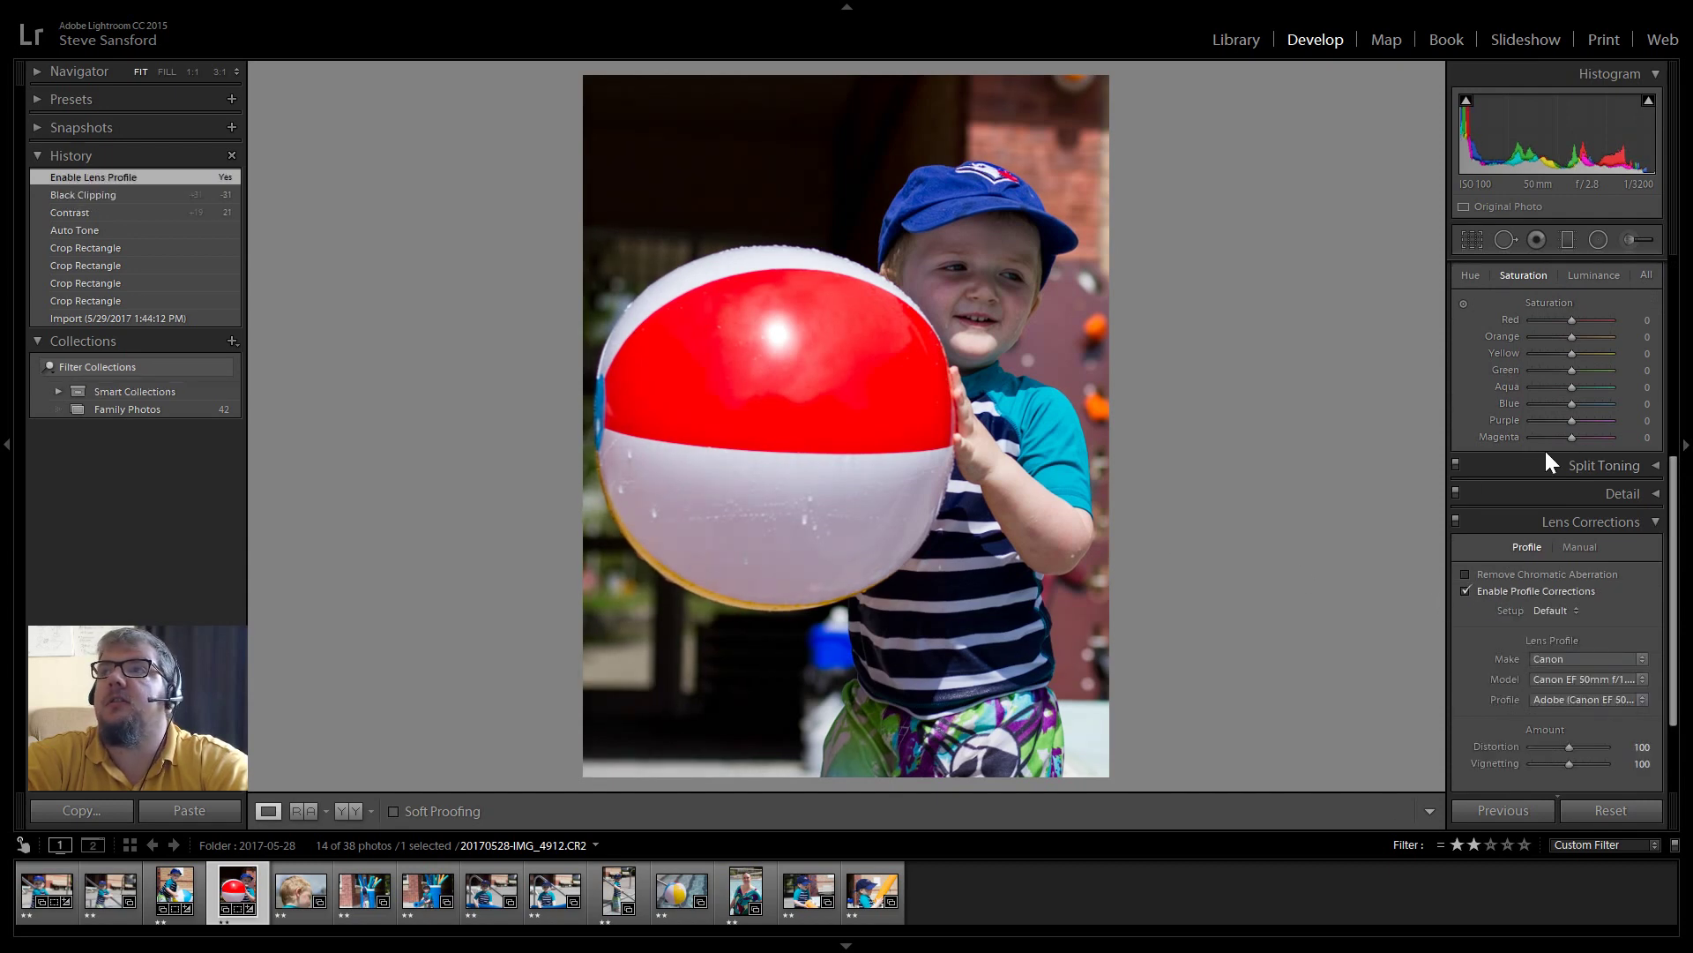
- Set Whites to +19, Clarity to -19 and Vibrance to +14 on the beach ball photo
scroll(1626, 485, "up", 5)
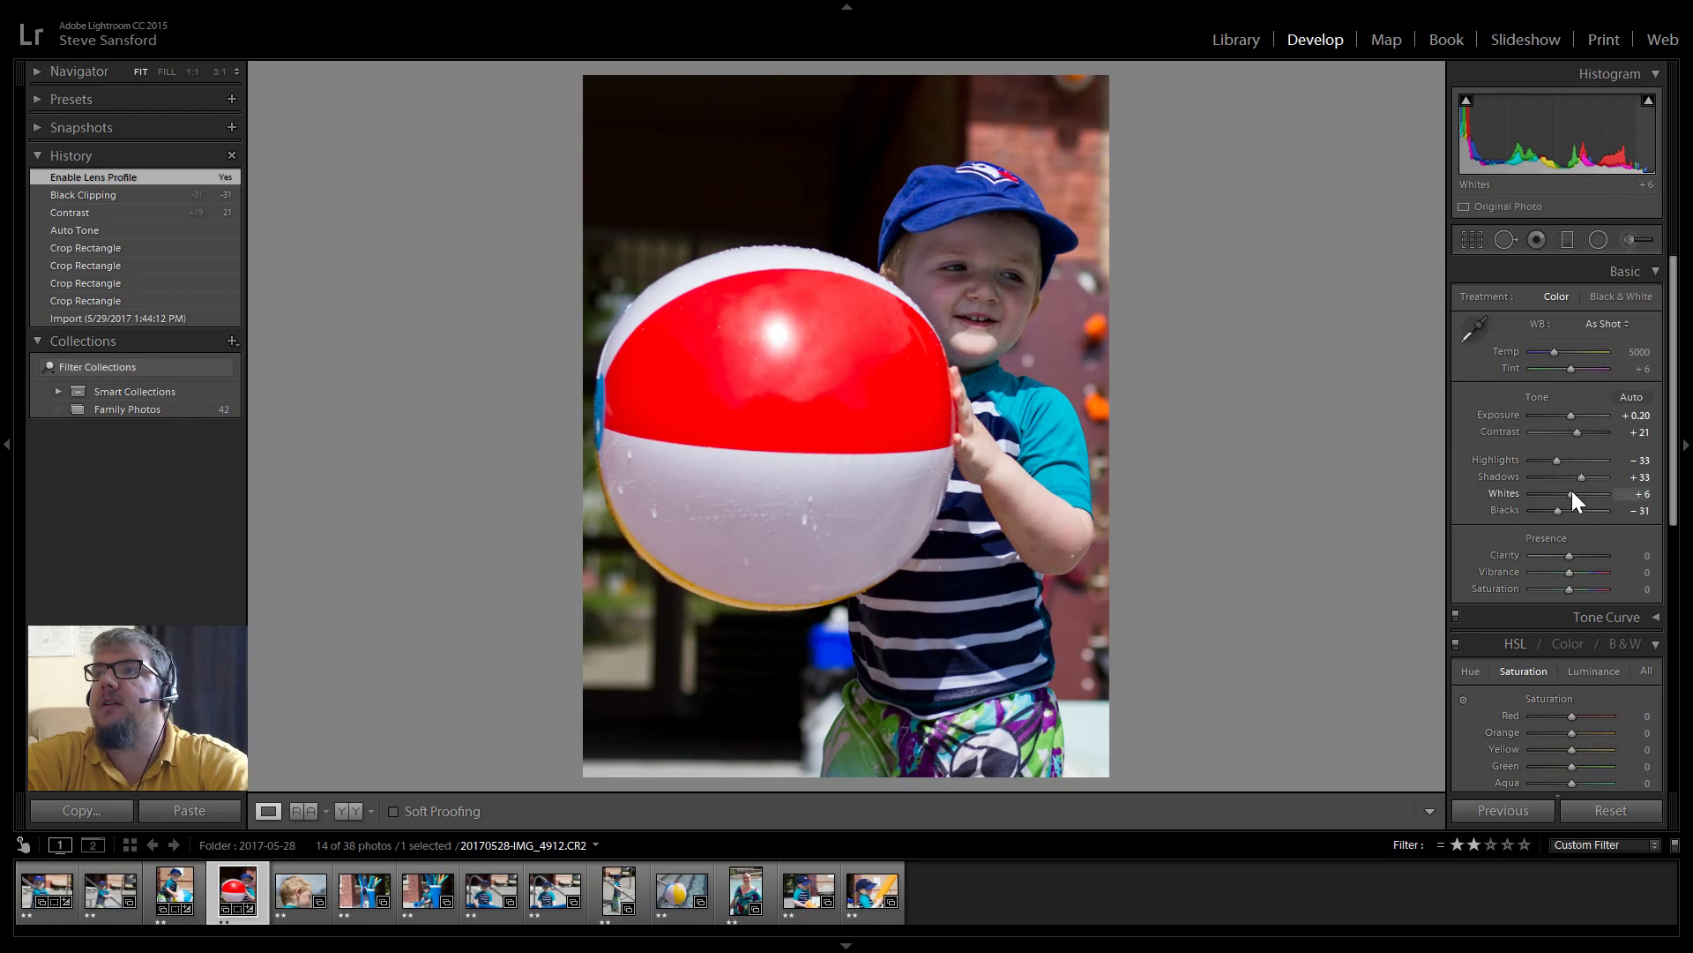
mouse_move(1575, 493)
left_mouse_down()
mouse_move(1602, 496)
mouse_move(1577, 494)
left_mouse_up()
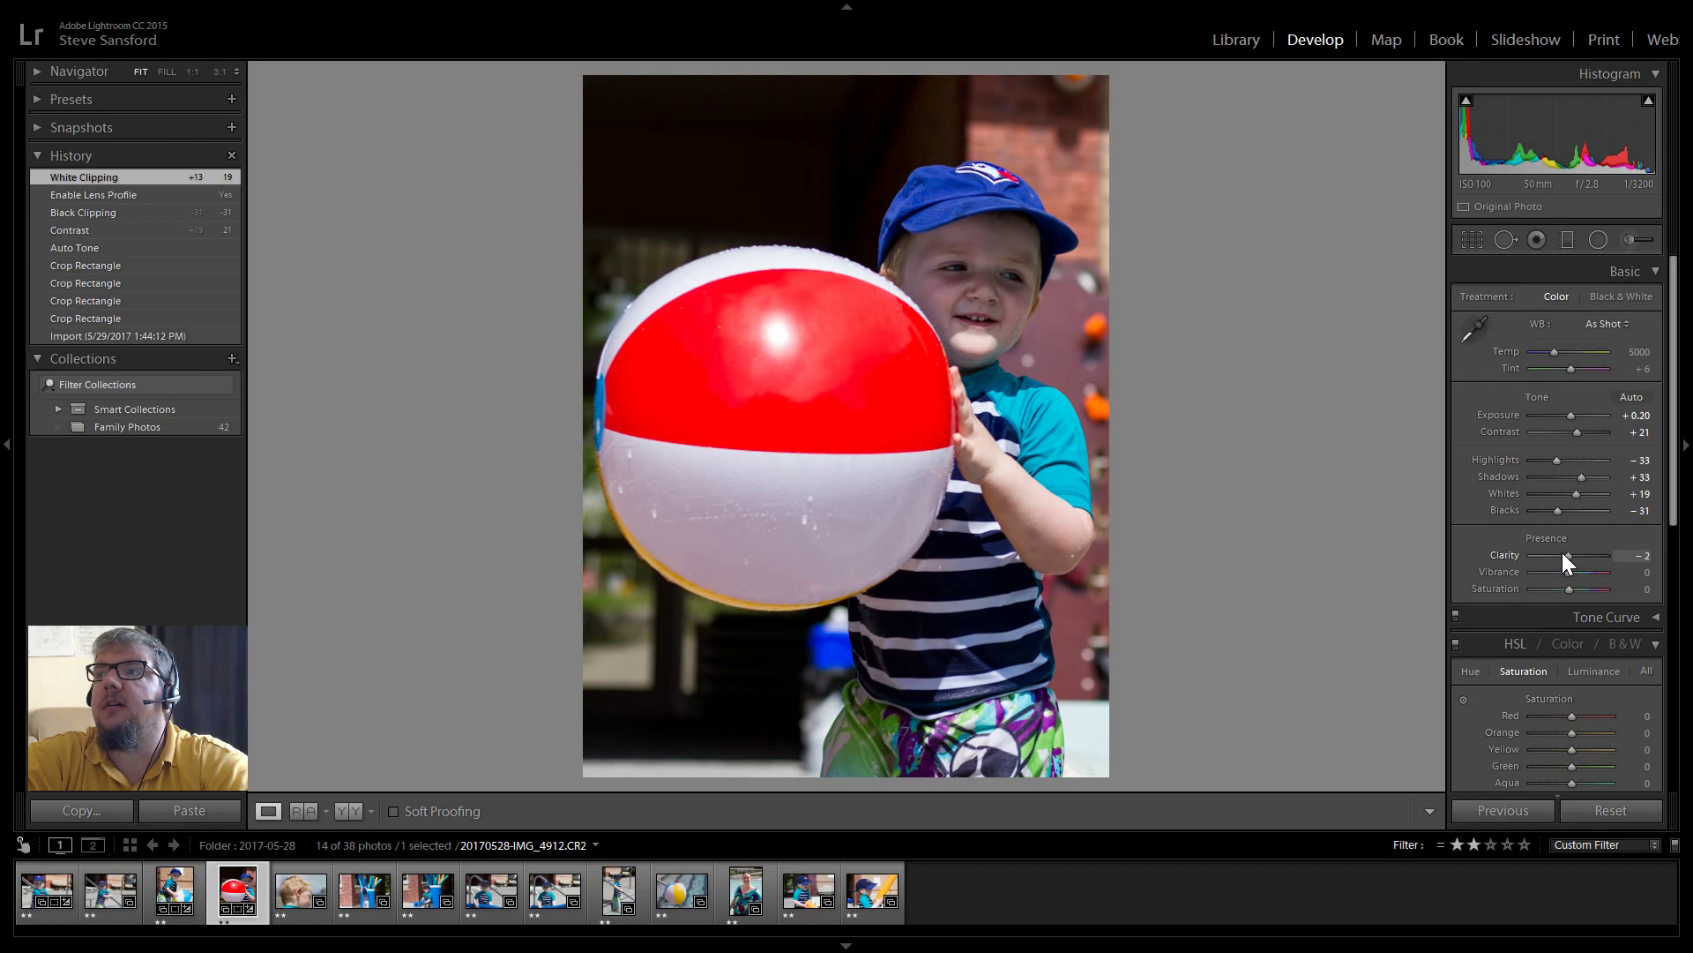
left_click_drag(1563, 552, 1564, 554)
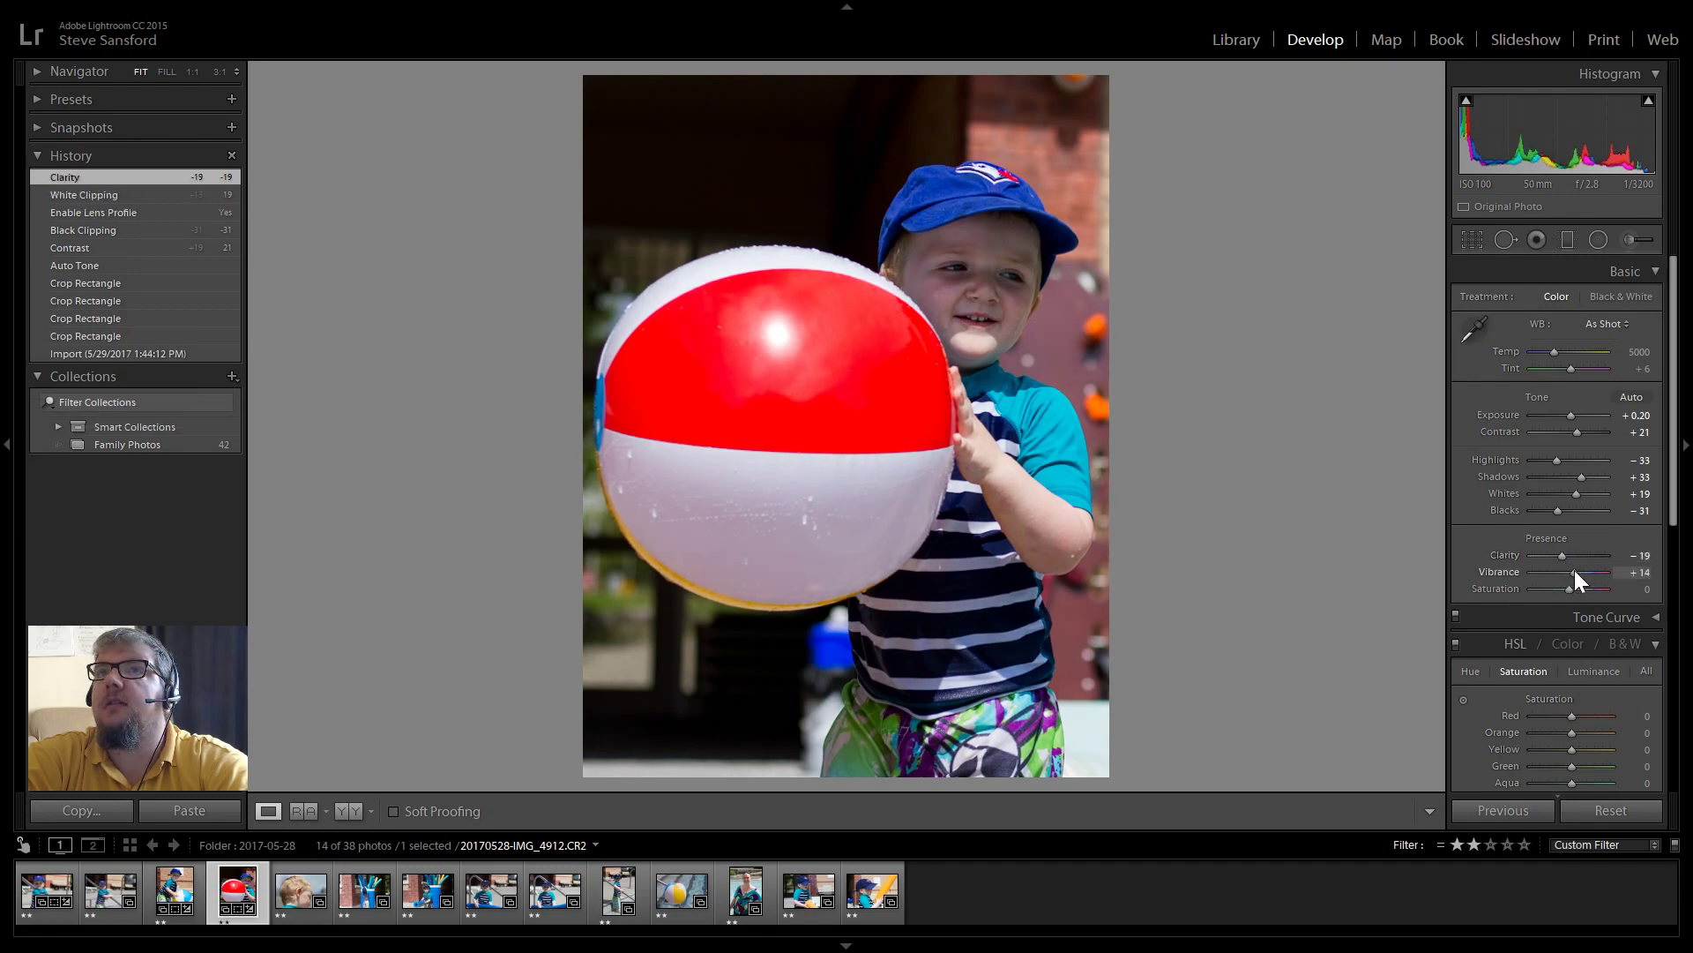
left_click_drag(1575, 569, 1575, 570)
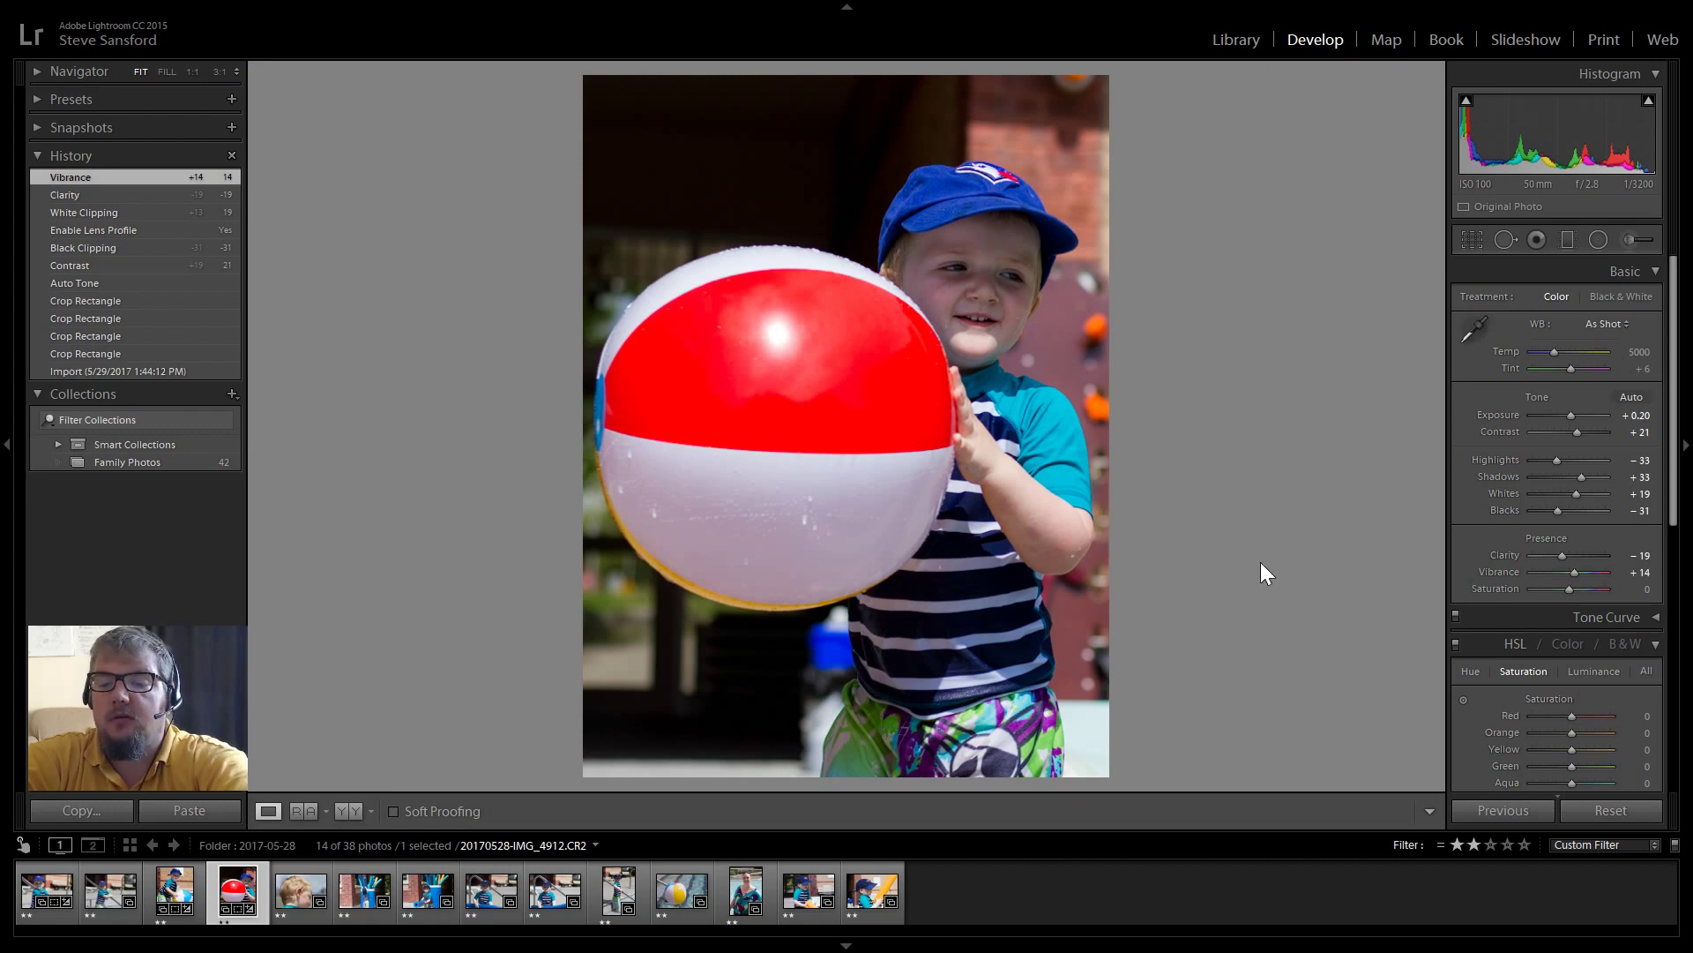
- Compare the beach ball photo before and after the edits several times
key("backslash")
key("backslash")
key("backslash")
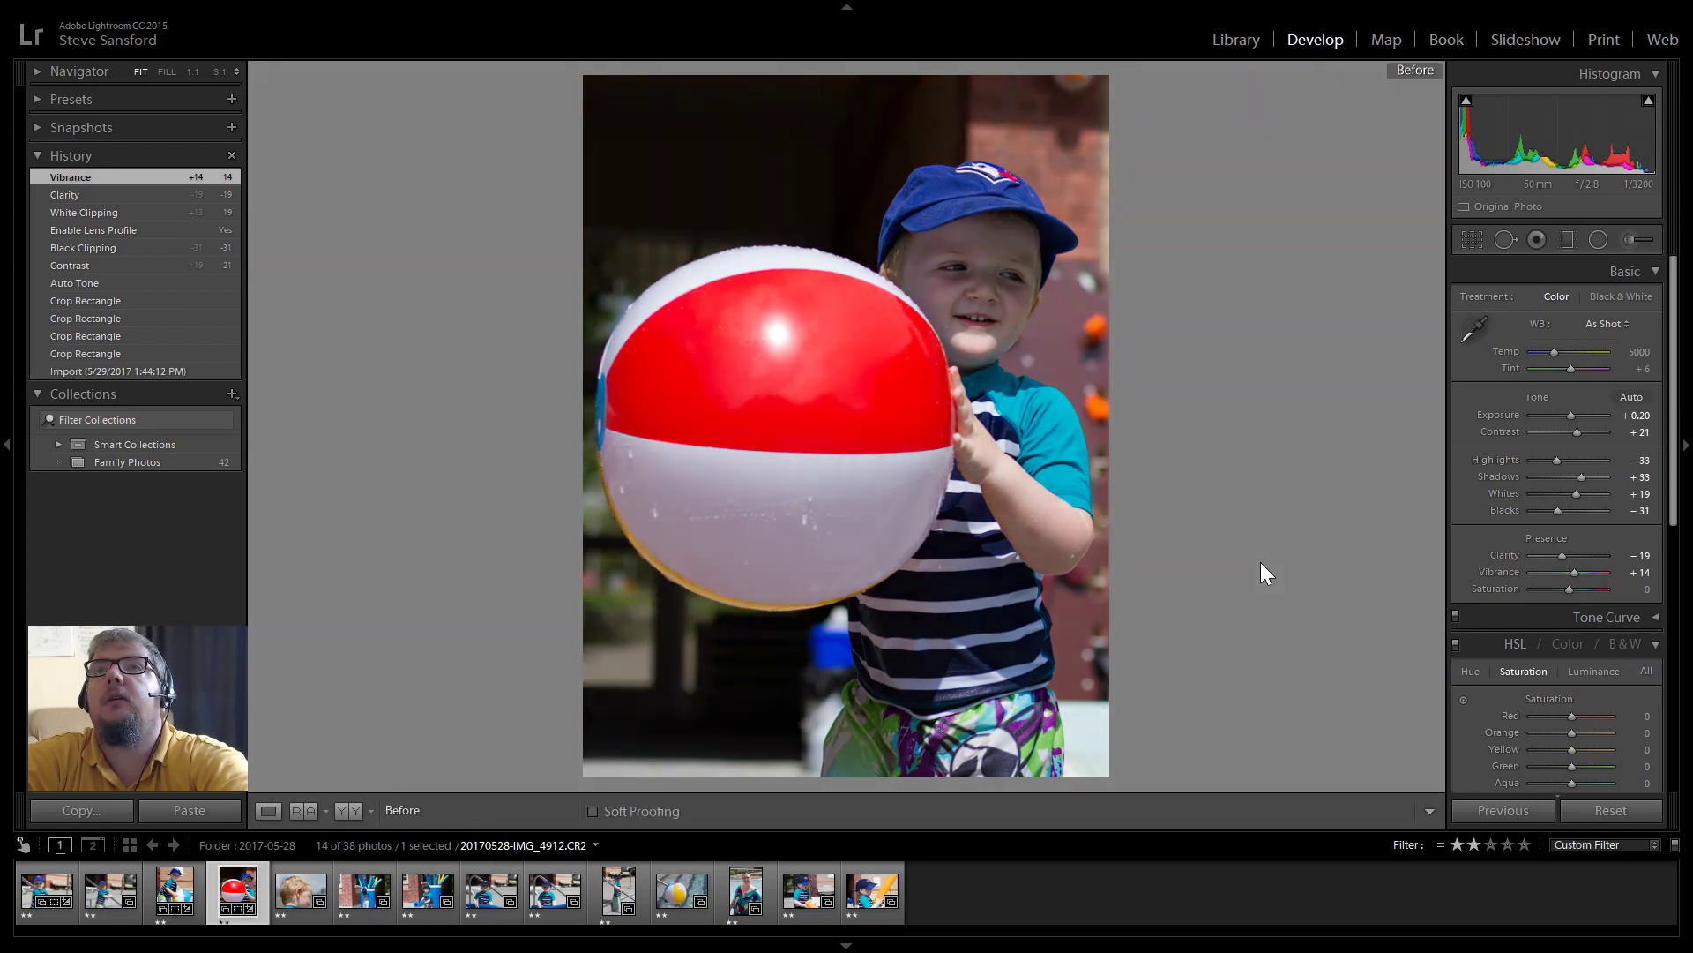
key("backslash")
key("backslash")
key("backslash")
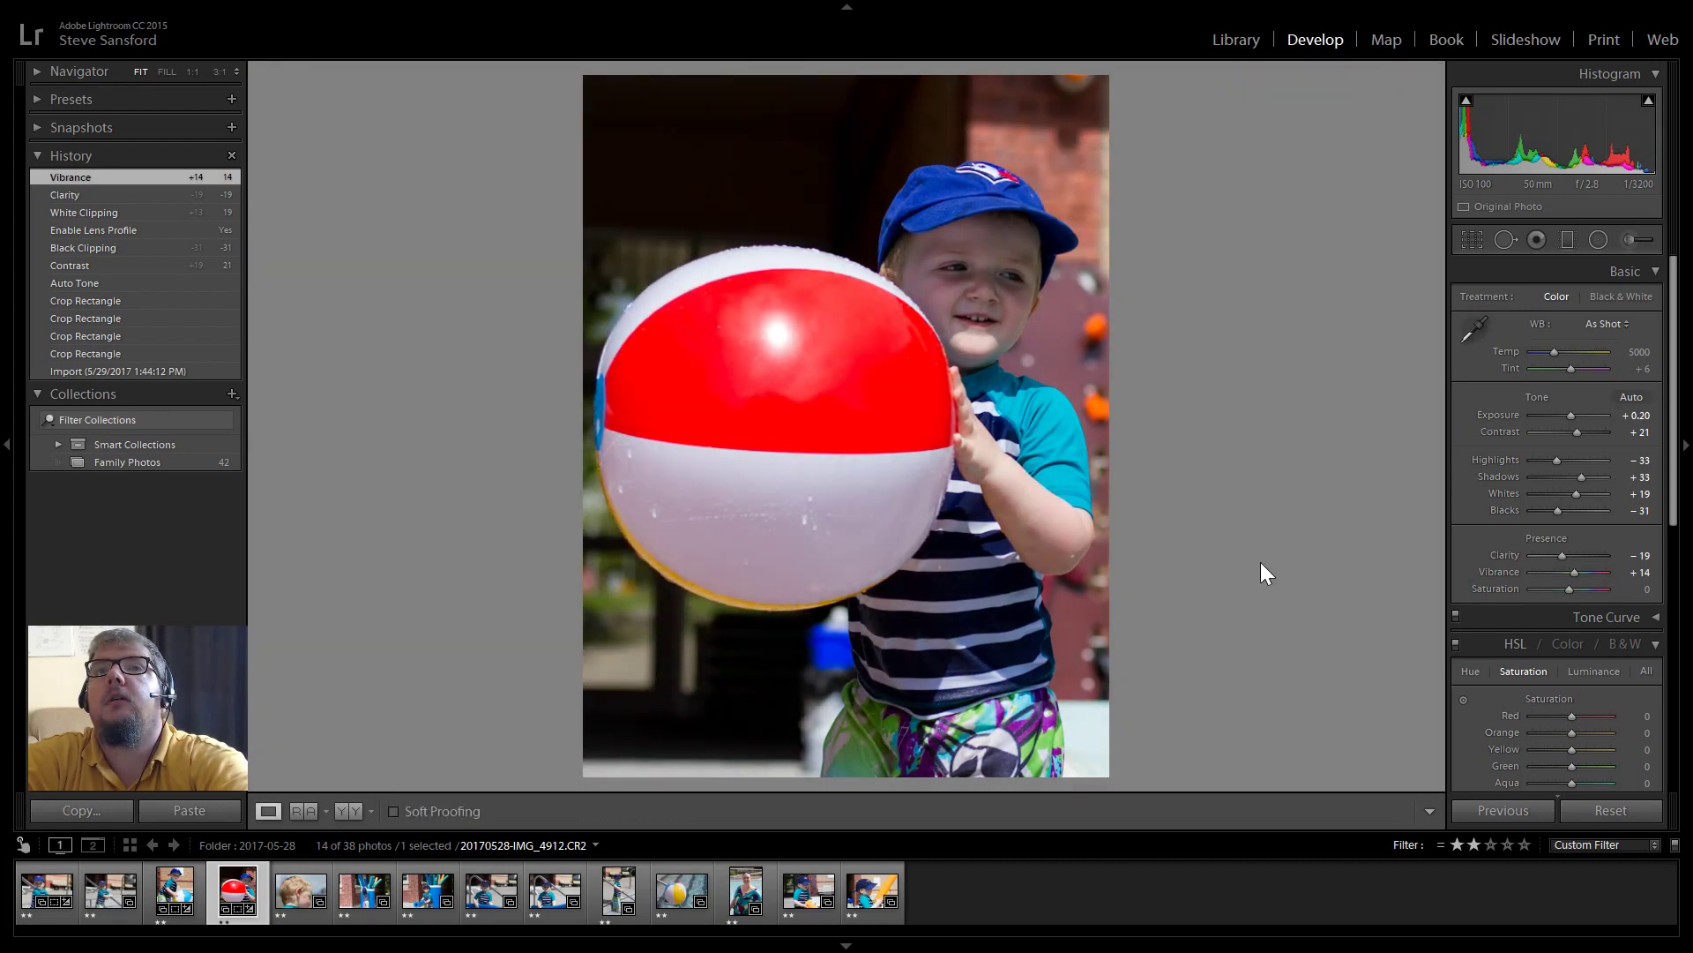
key("backslash")
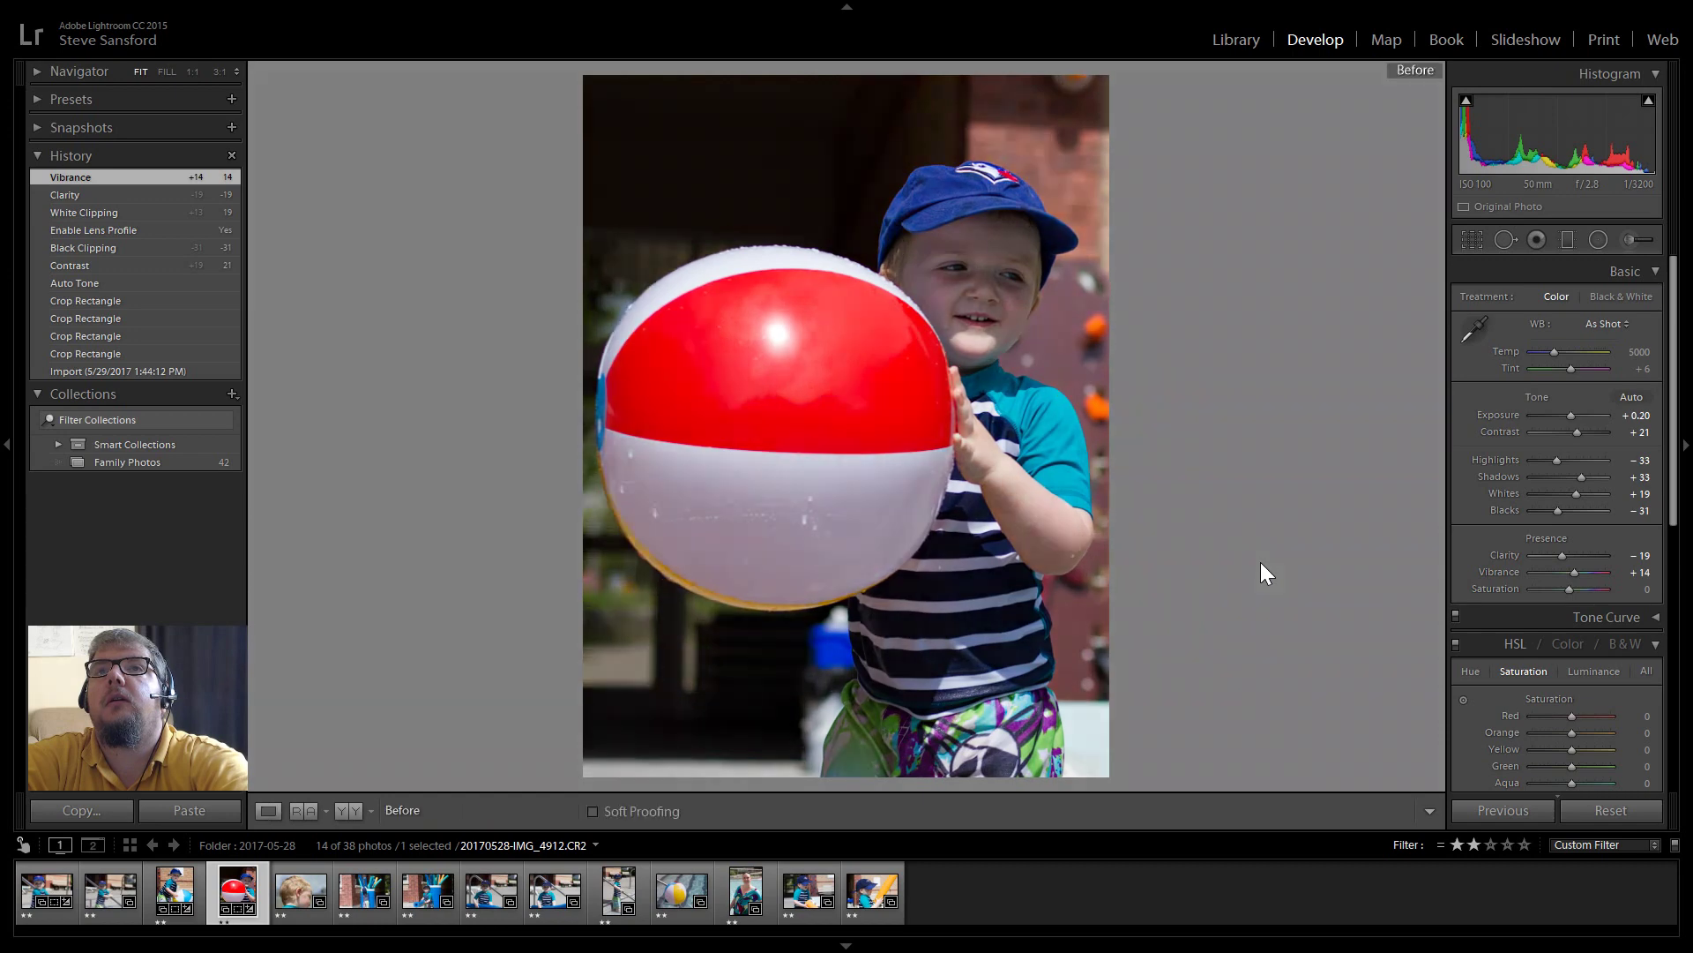
key("backslash")
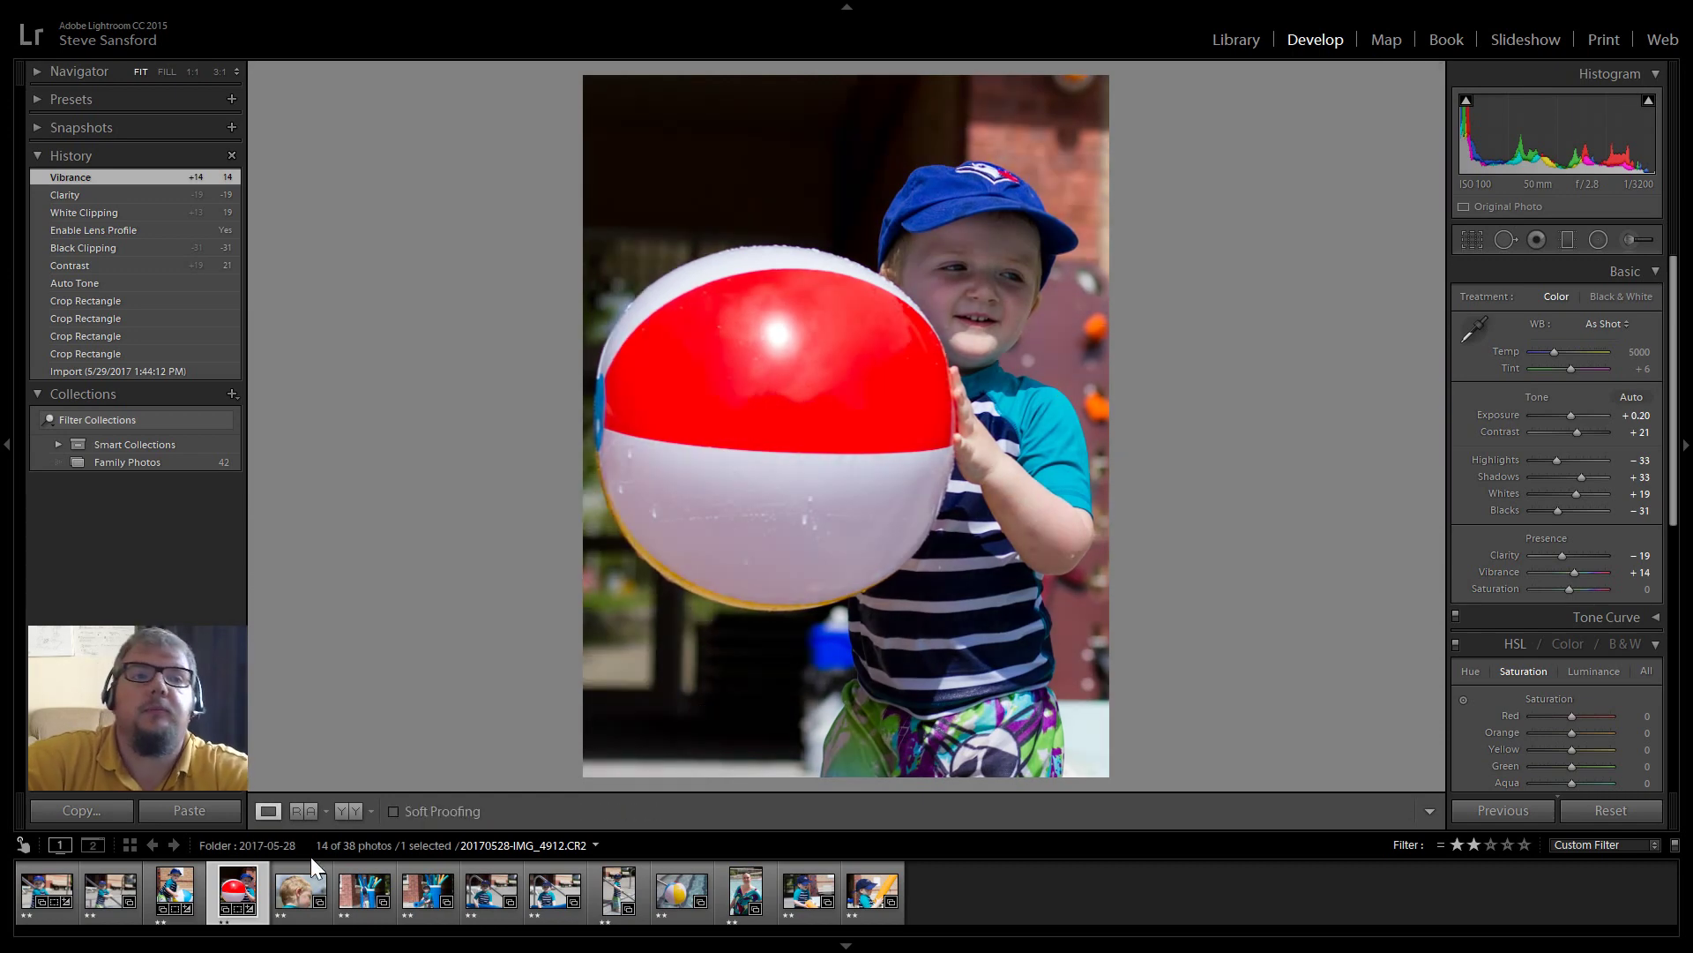
- Look through the following photos and open the one of the boy holding the blue pool noodle
left_click(296, 890)
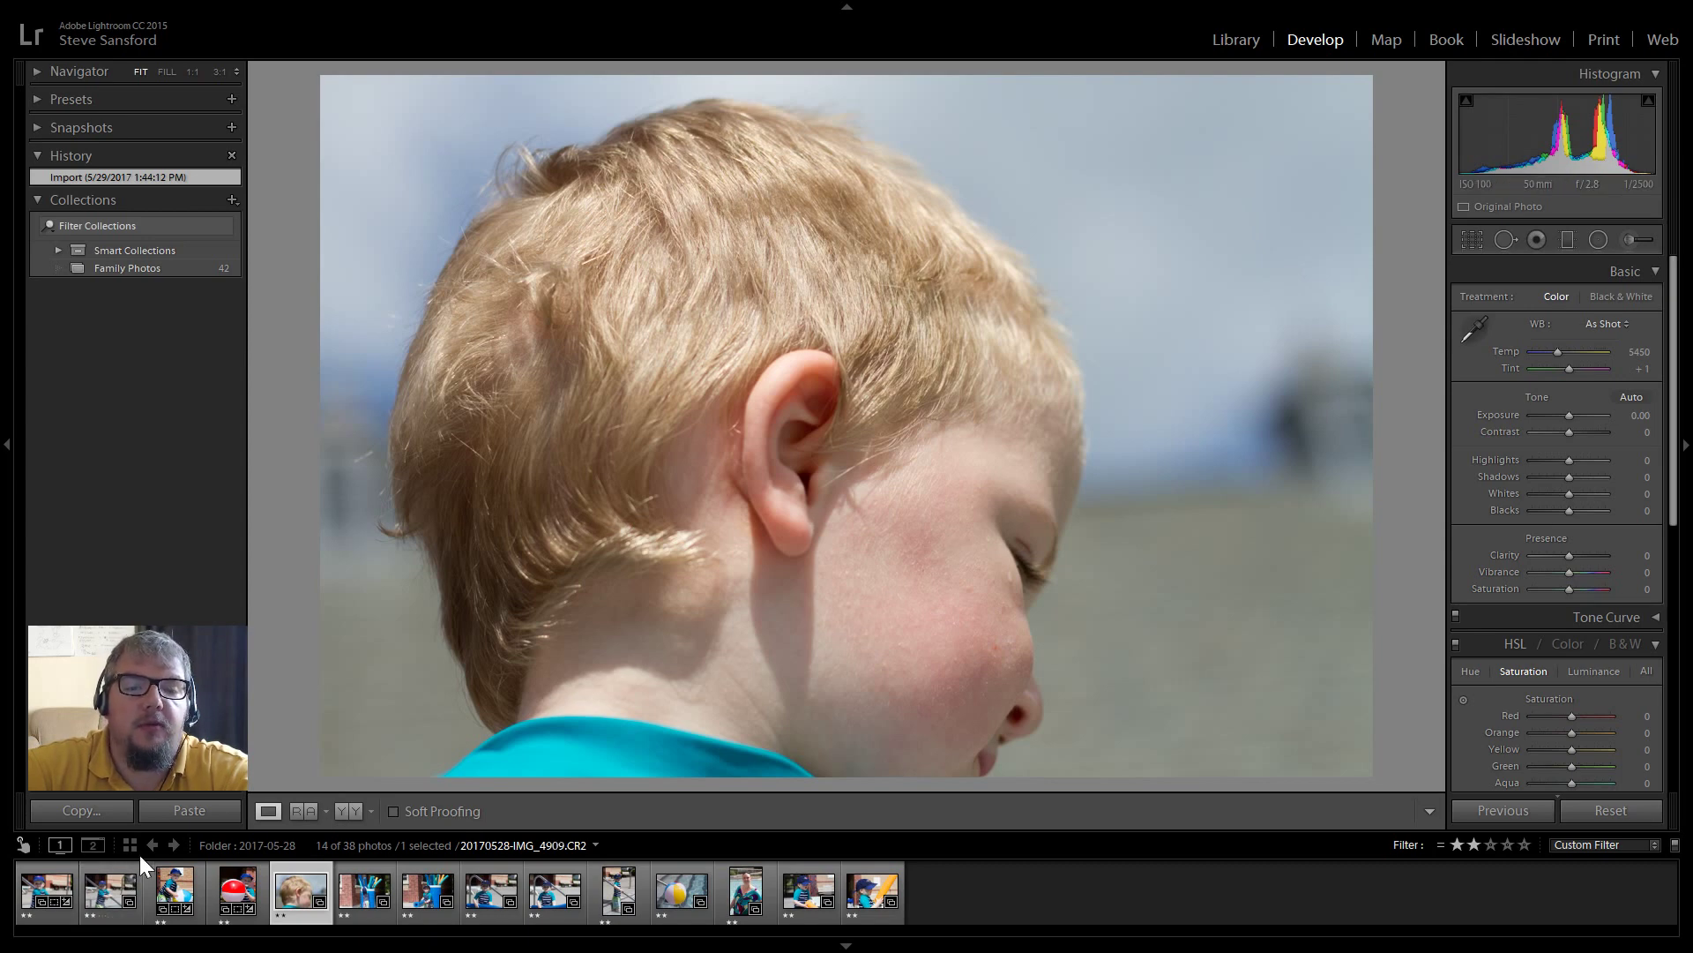
left_click(375, 891)
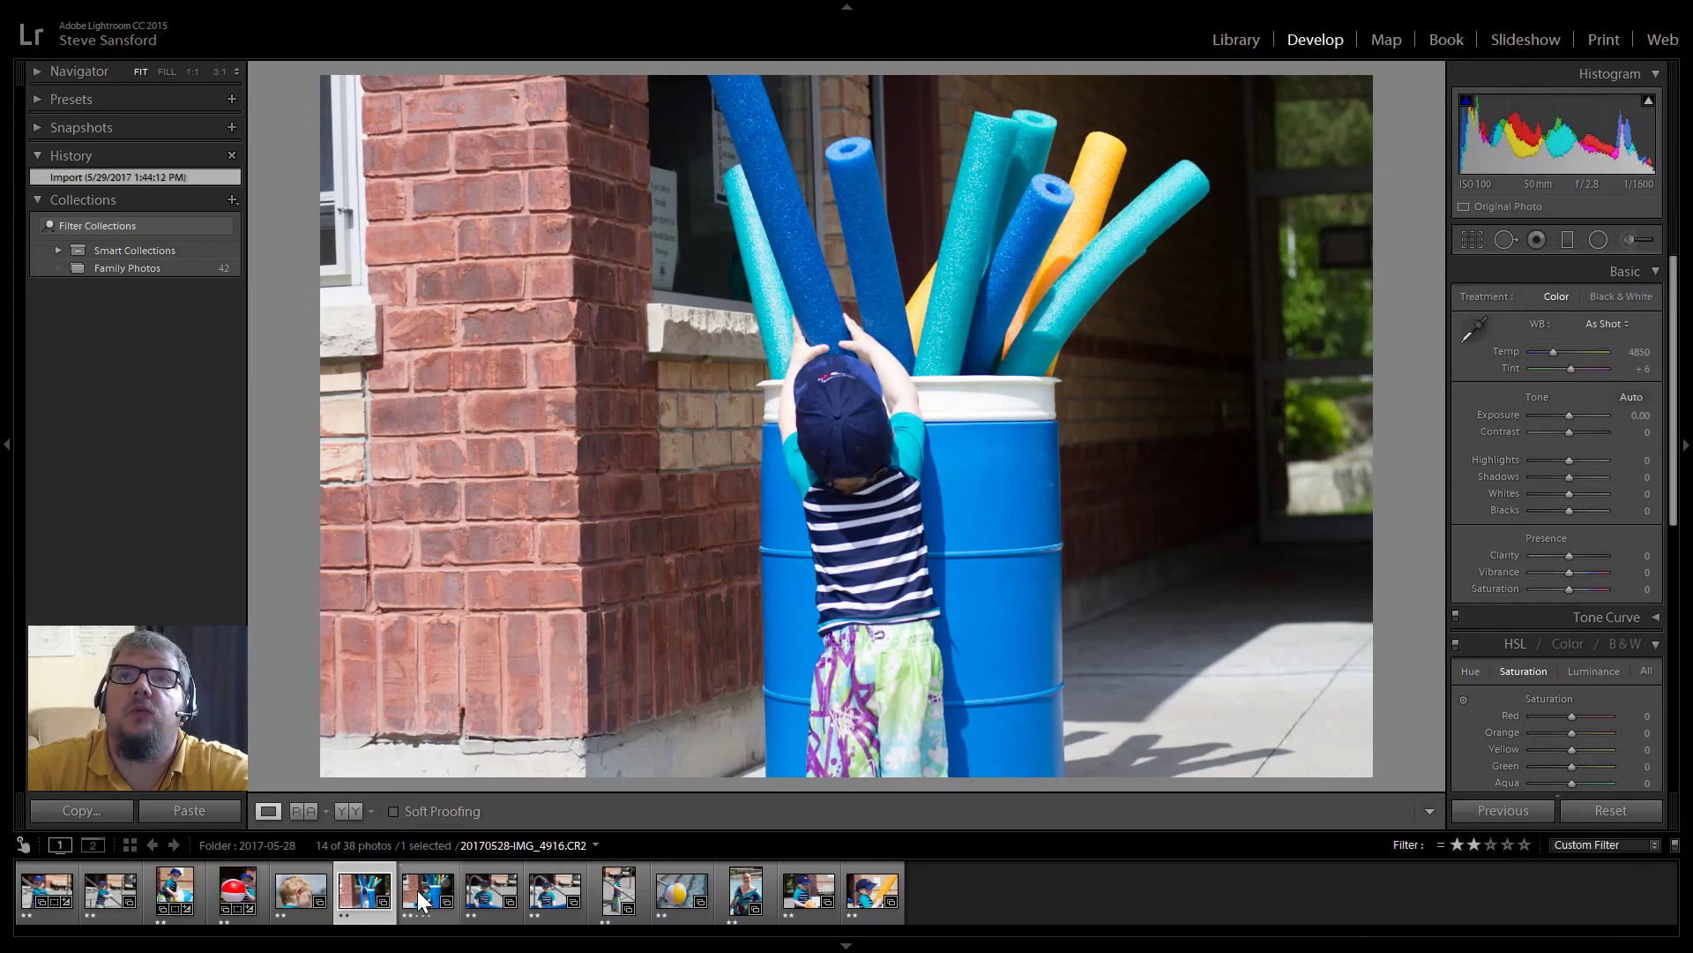
left_click(422, 900)
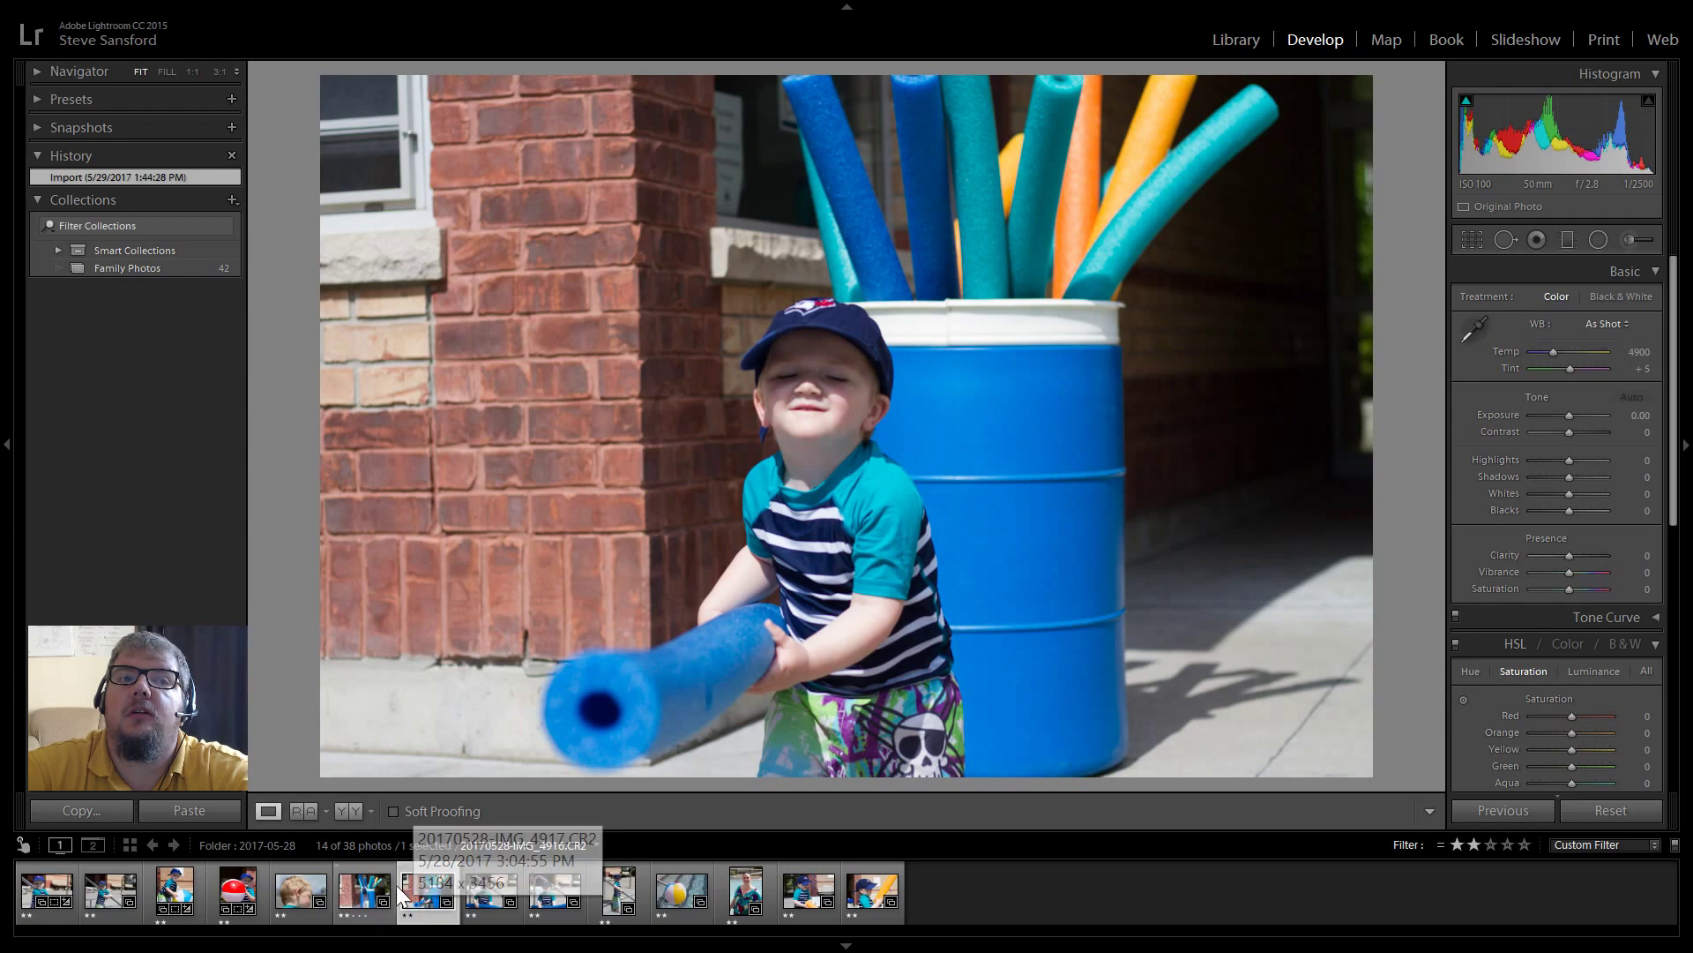
left_click(388, 913)
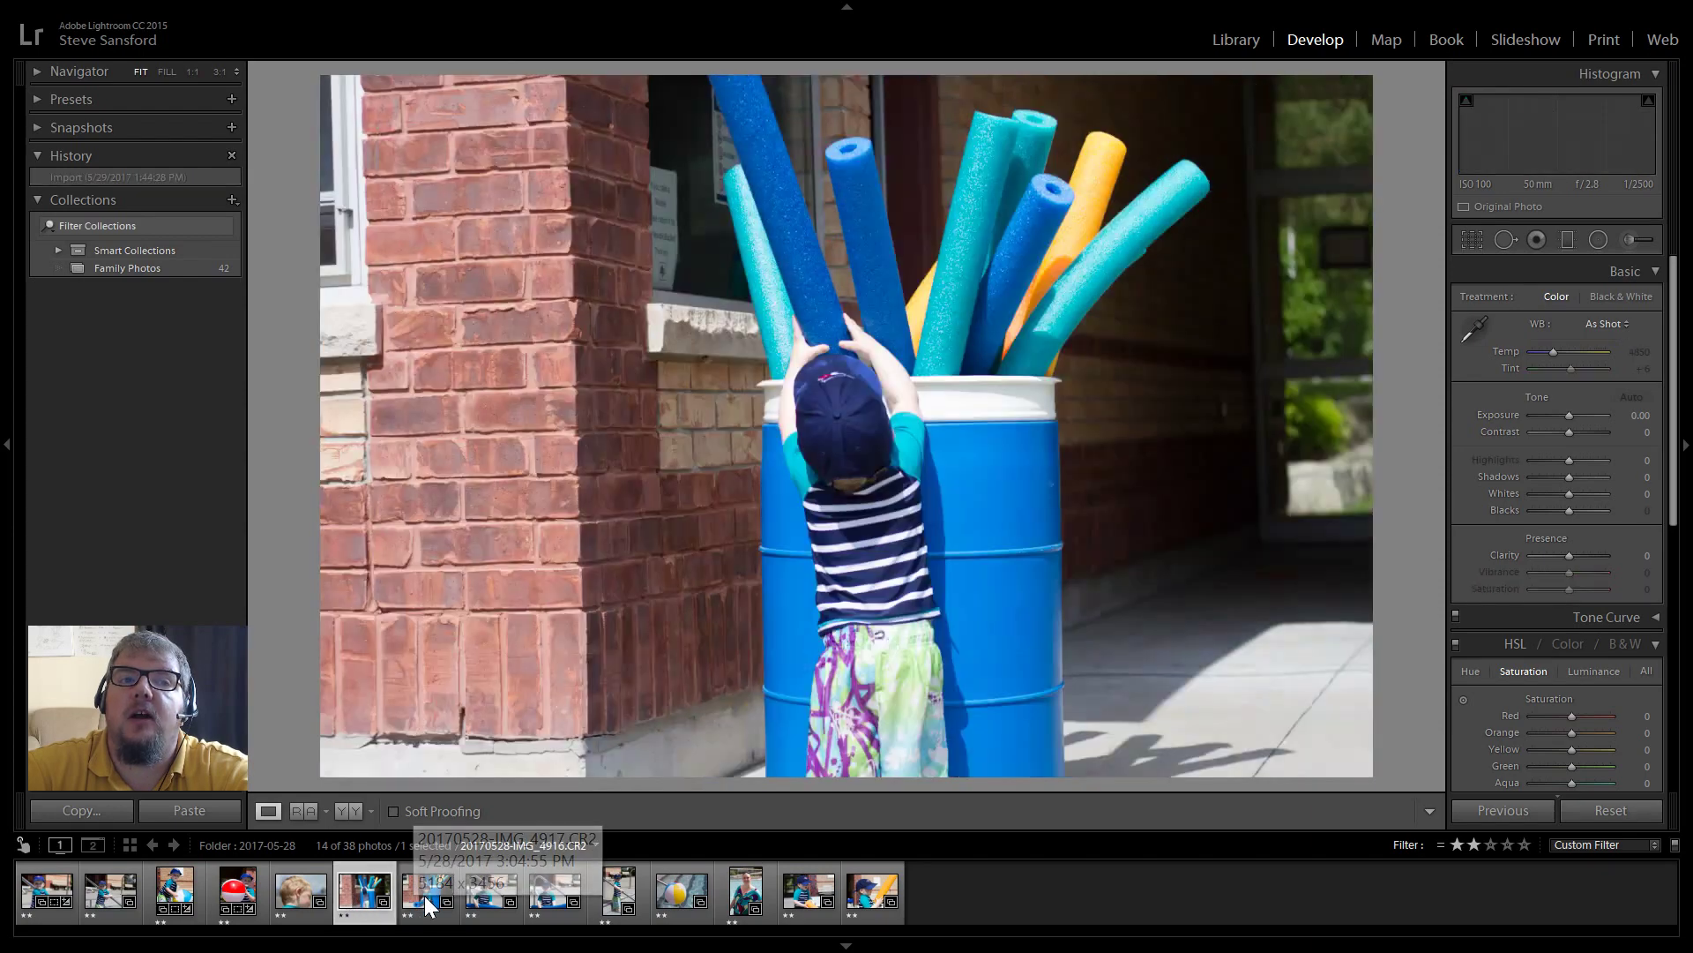
left_click(399, 917)
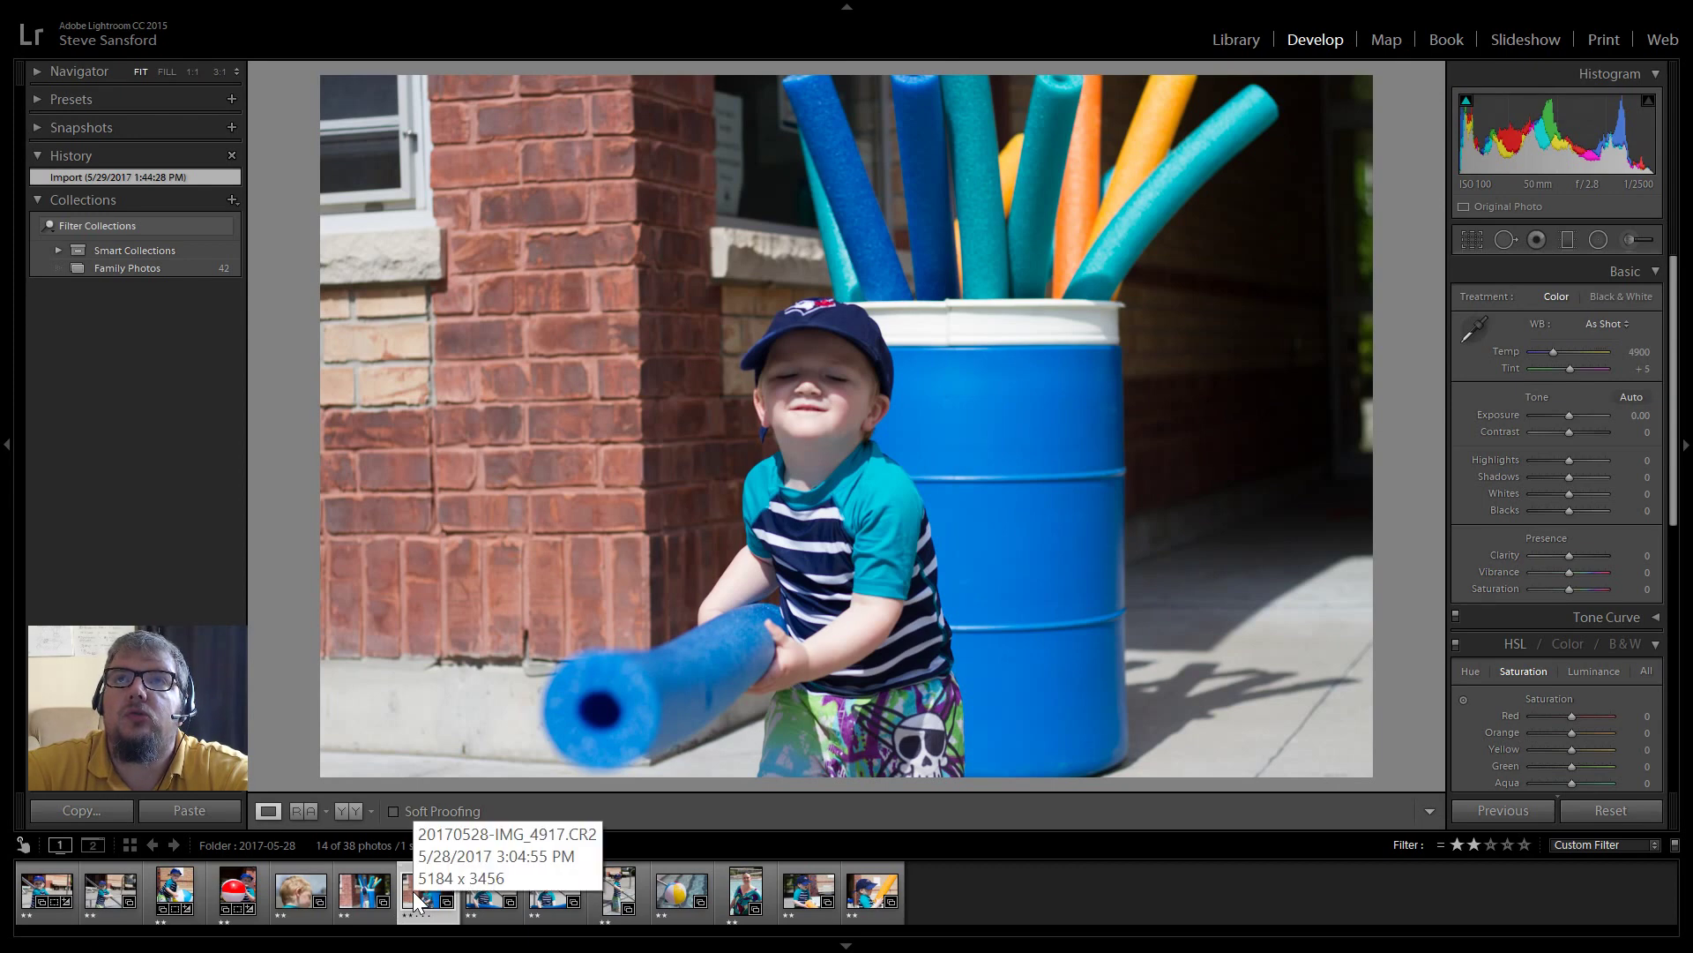
- Crop both sides of the pool noodle photo to a full-height portrait frame with the boy and the blue barrel
left_click(1479, 244)
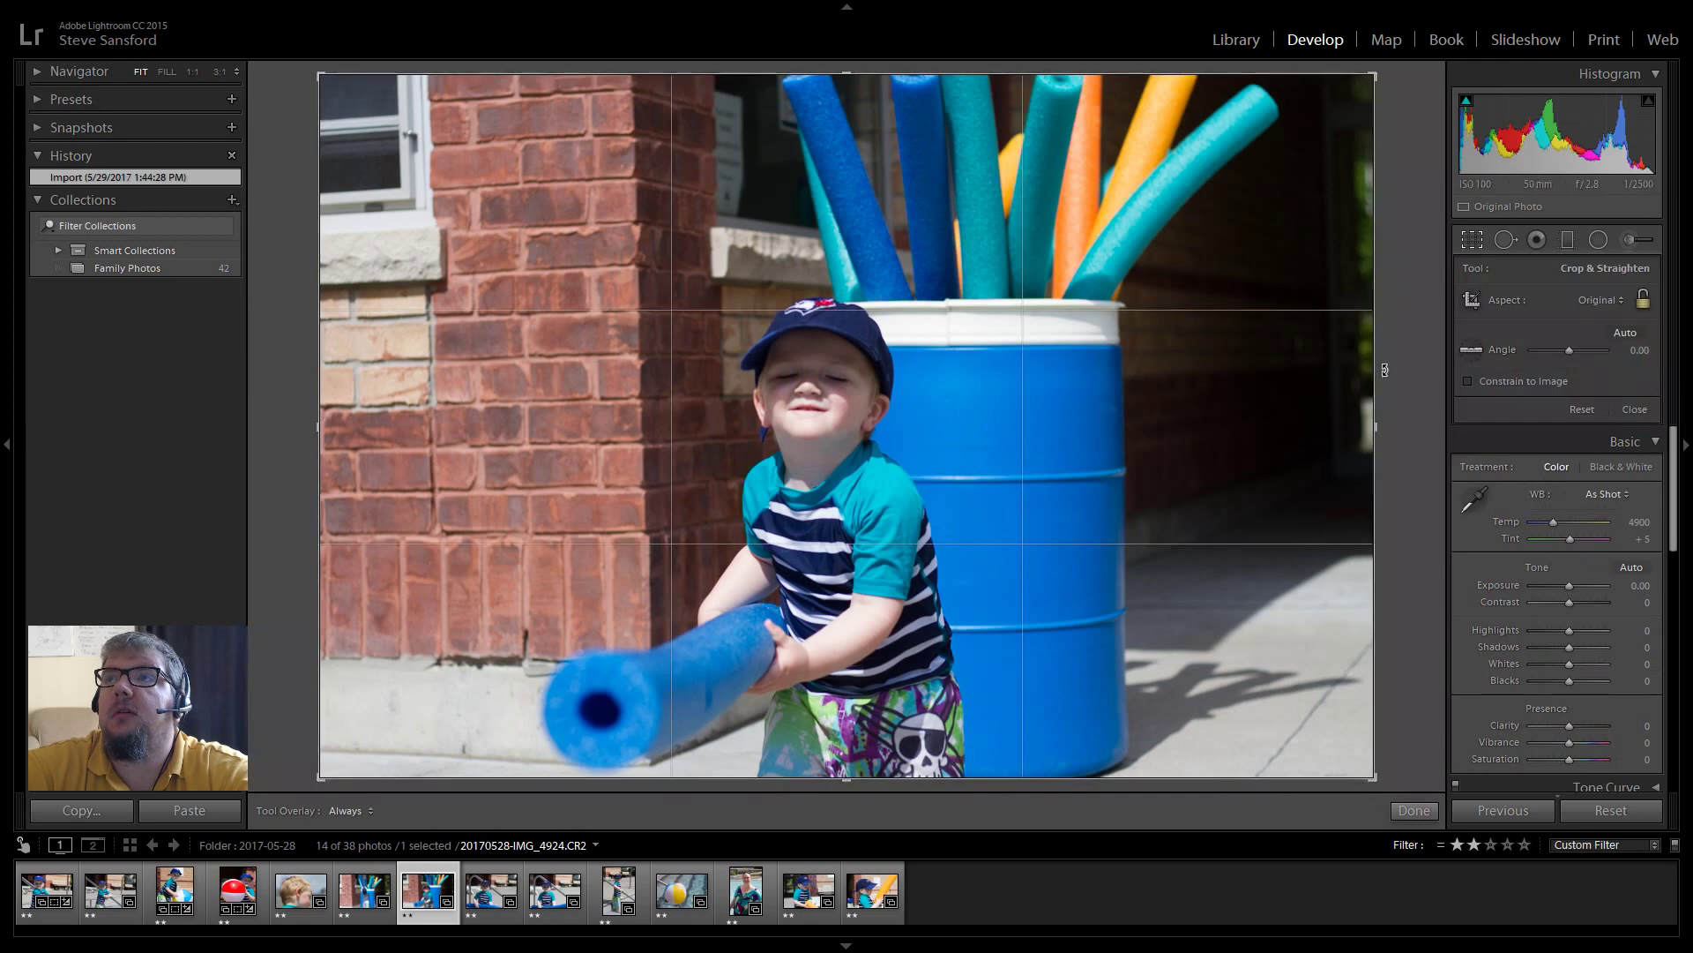
left_click_drag(1376, 381, 1289, 386)
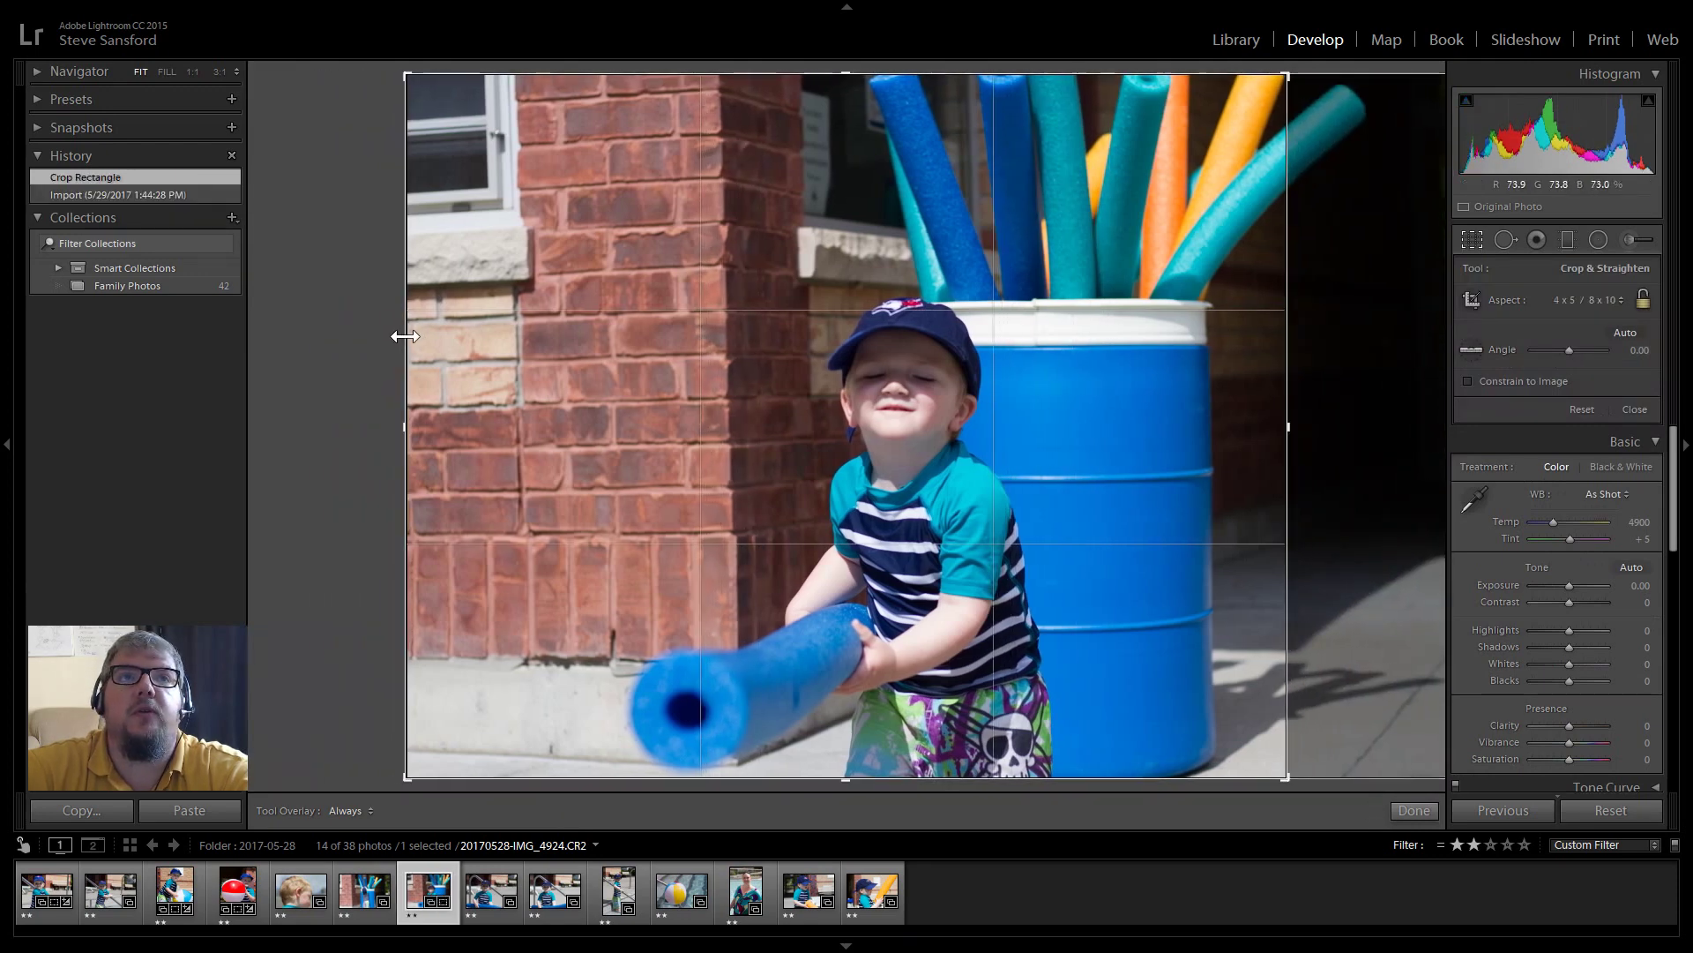
left_click_drag(399, 336, 547, 332)
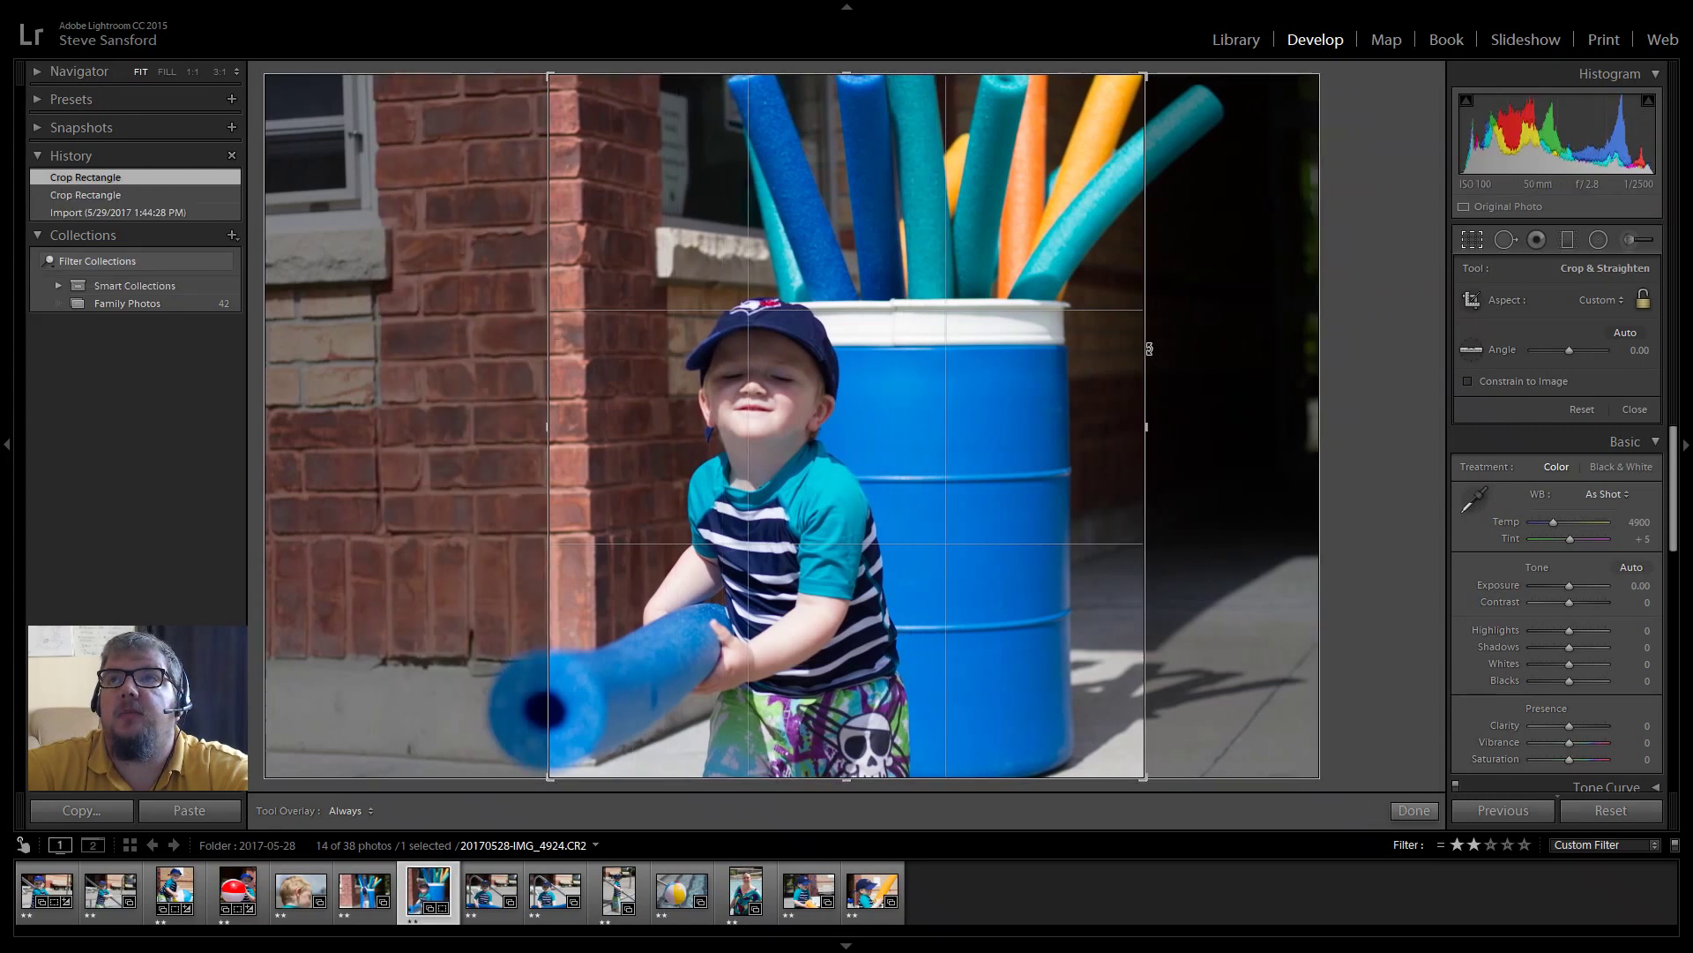
left_click_drag(1146, 347, 1134, 349)
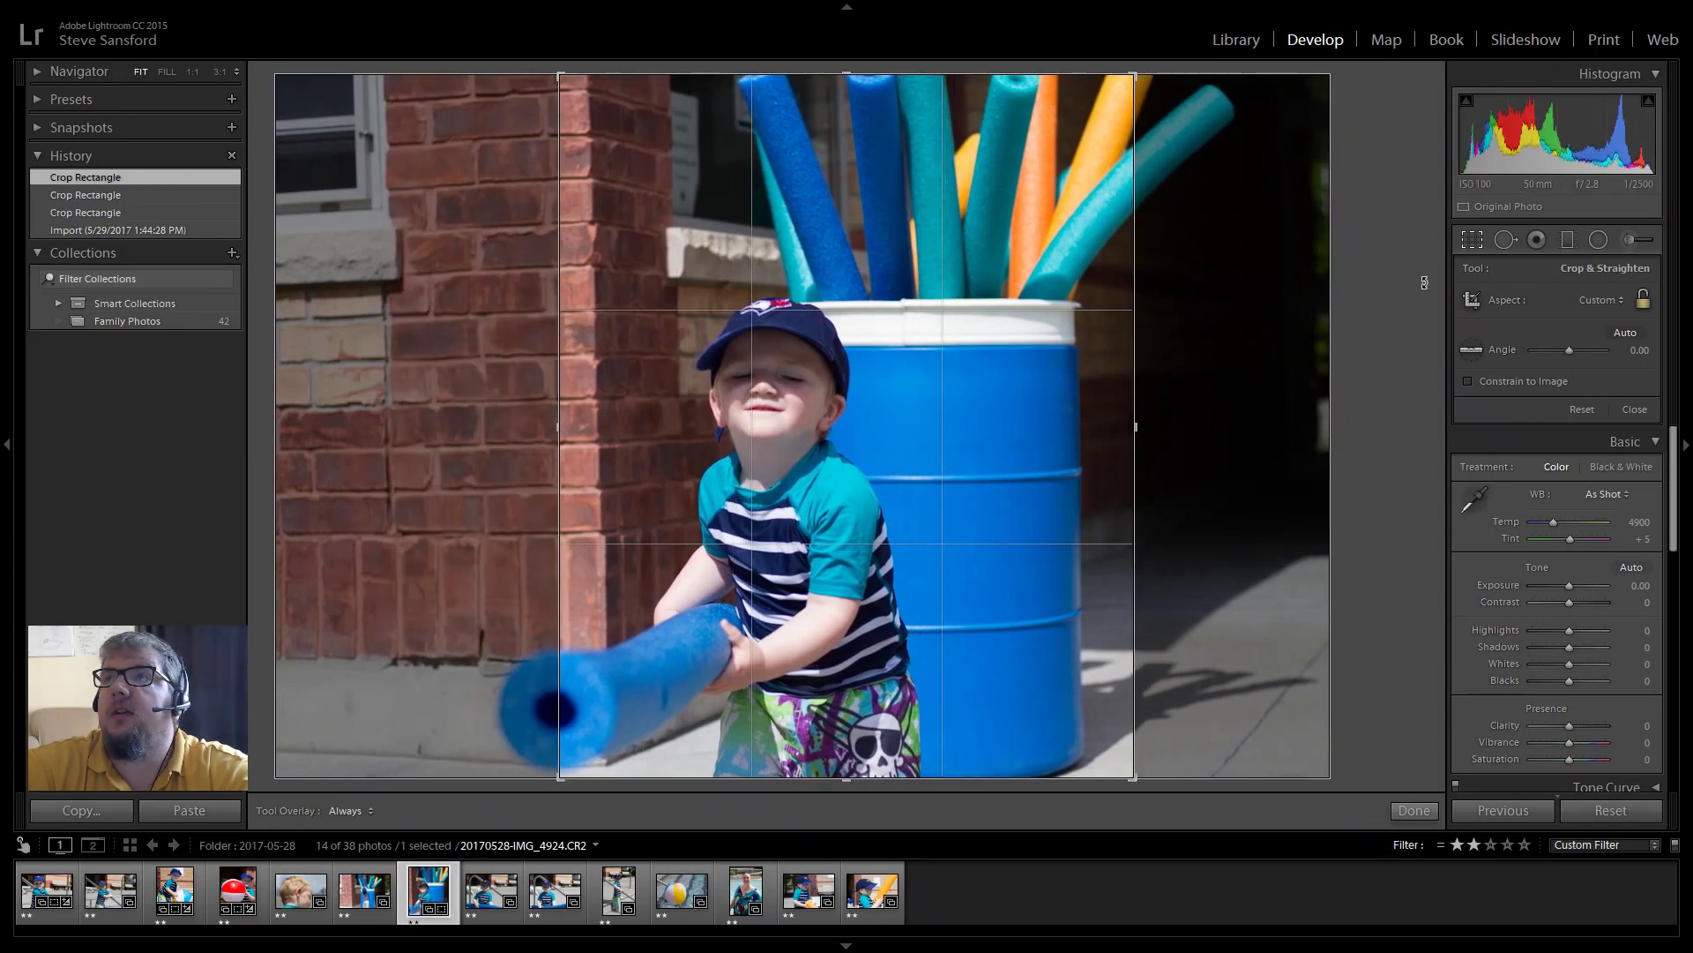
- Set the crop aspect to 4 x 3 and tighten the portrait frame around the boy and the blue noodle's open end, applying the crop
left_click(1598, 300)
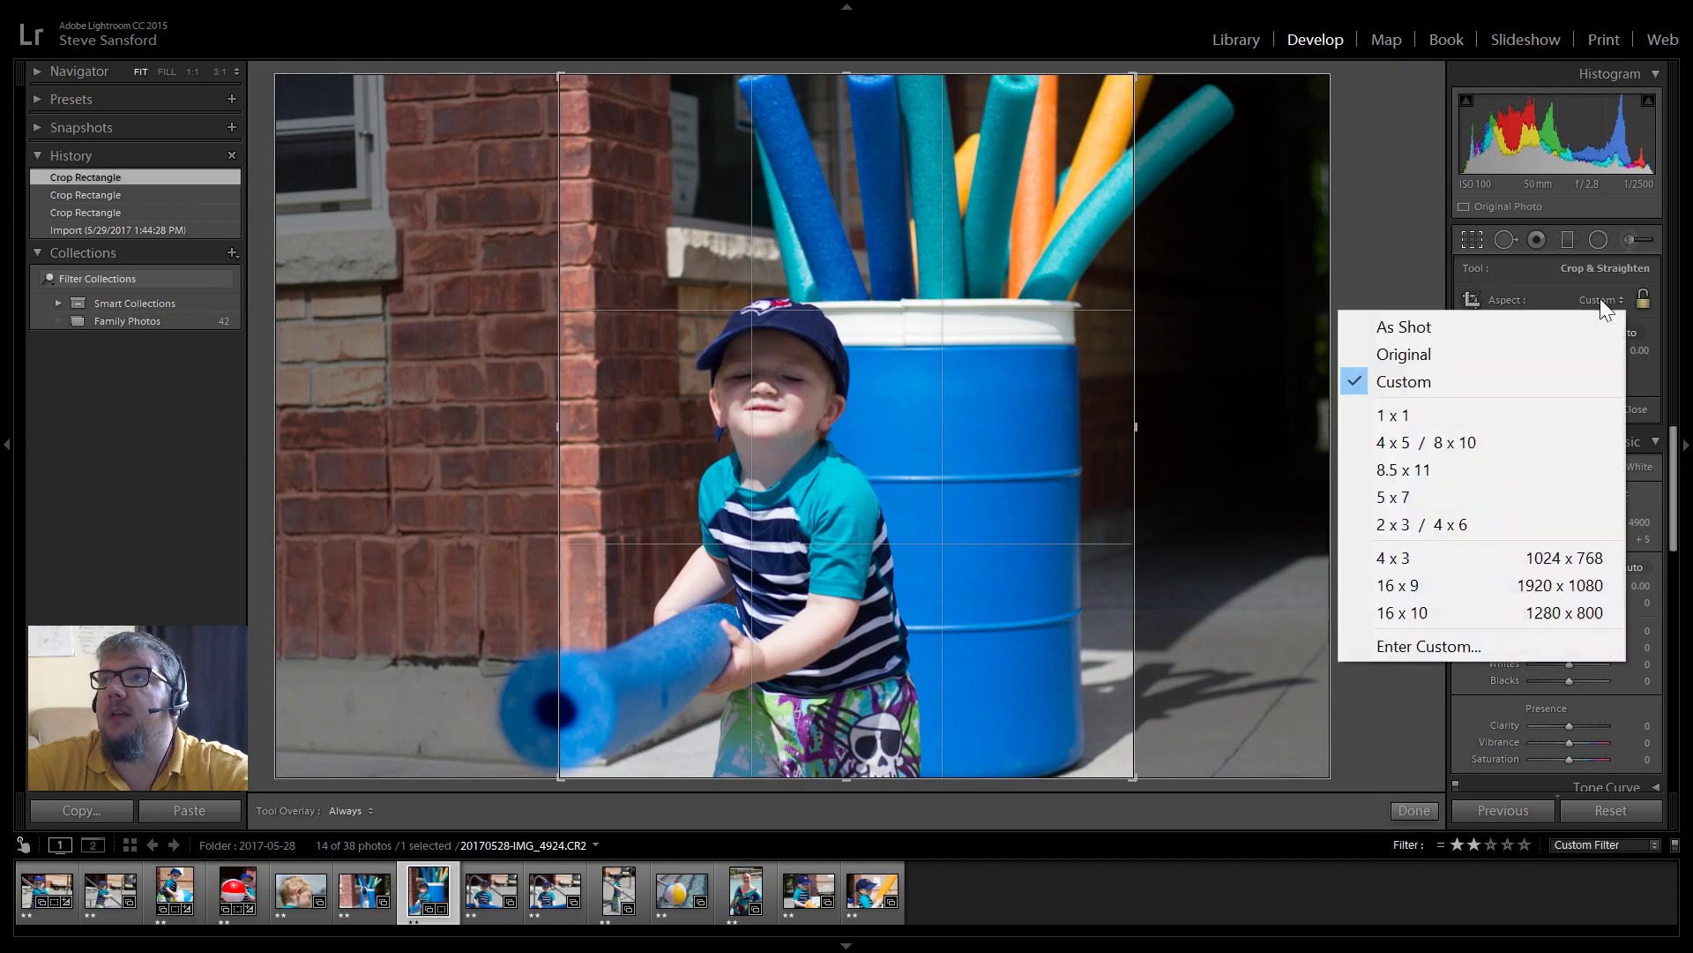
left_click(1470, 558)
left_click_drag(975, 472, 971, 473)
left_click_drag(1123, 69, 1094, 126)
left_click_drag(994, 317, 1104, 291)
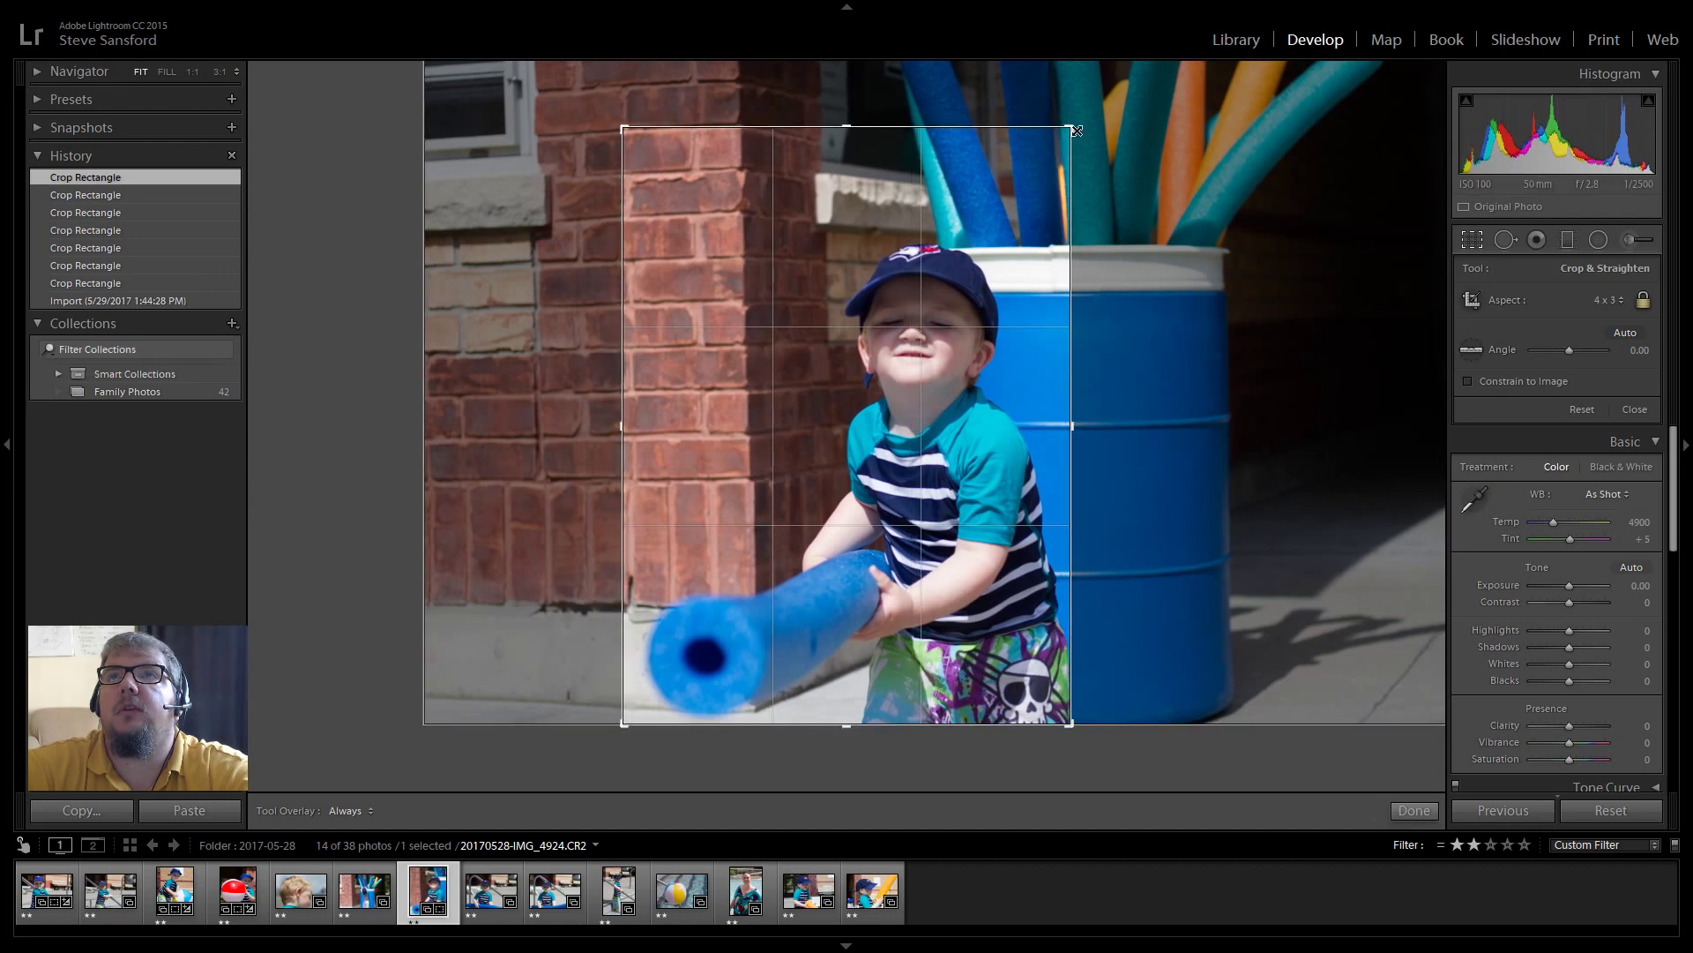
left_click_drag(1070, 139, 1069, 158)
mouse_move(926, 298)
left_mouse_down()
mouse_move(953, 295)
mouse_move(913, 308)
mouse_move(918, 295)
mouse_move(910, 340)
mouse_move(899, 313)
left_mouse_up()
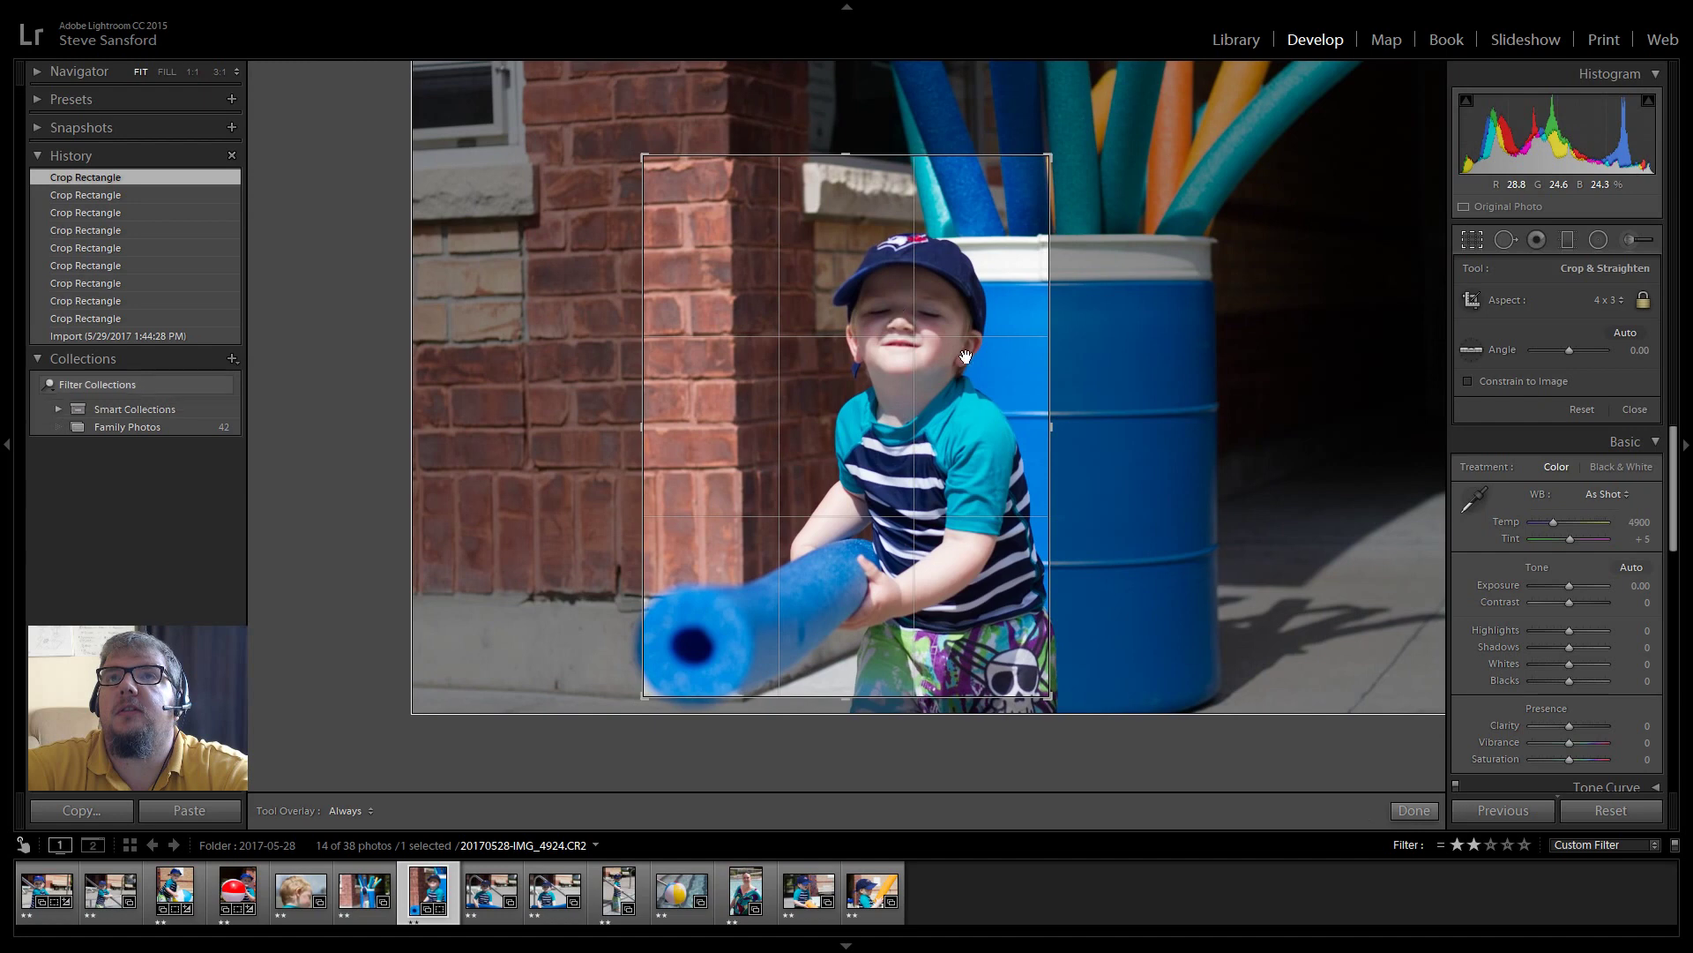
left_click(1413, 810)
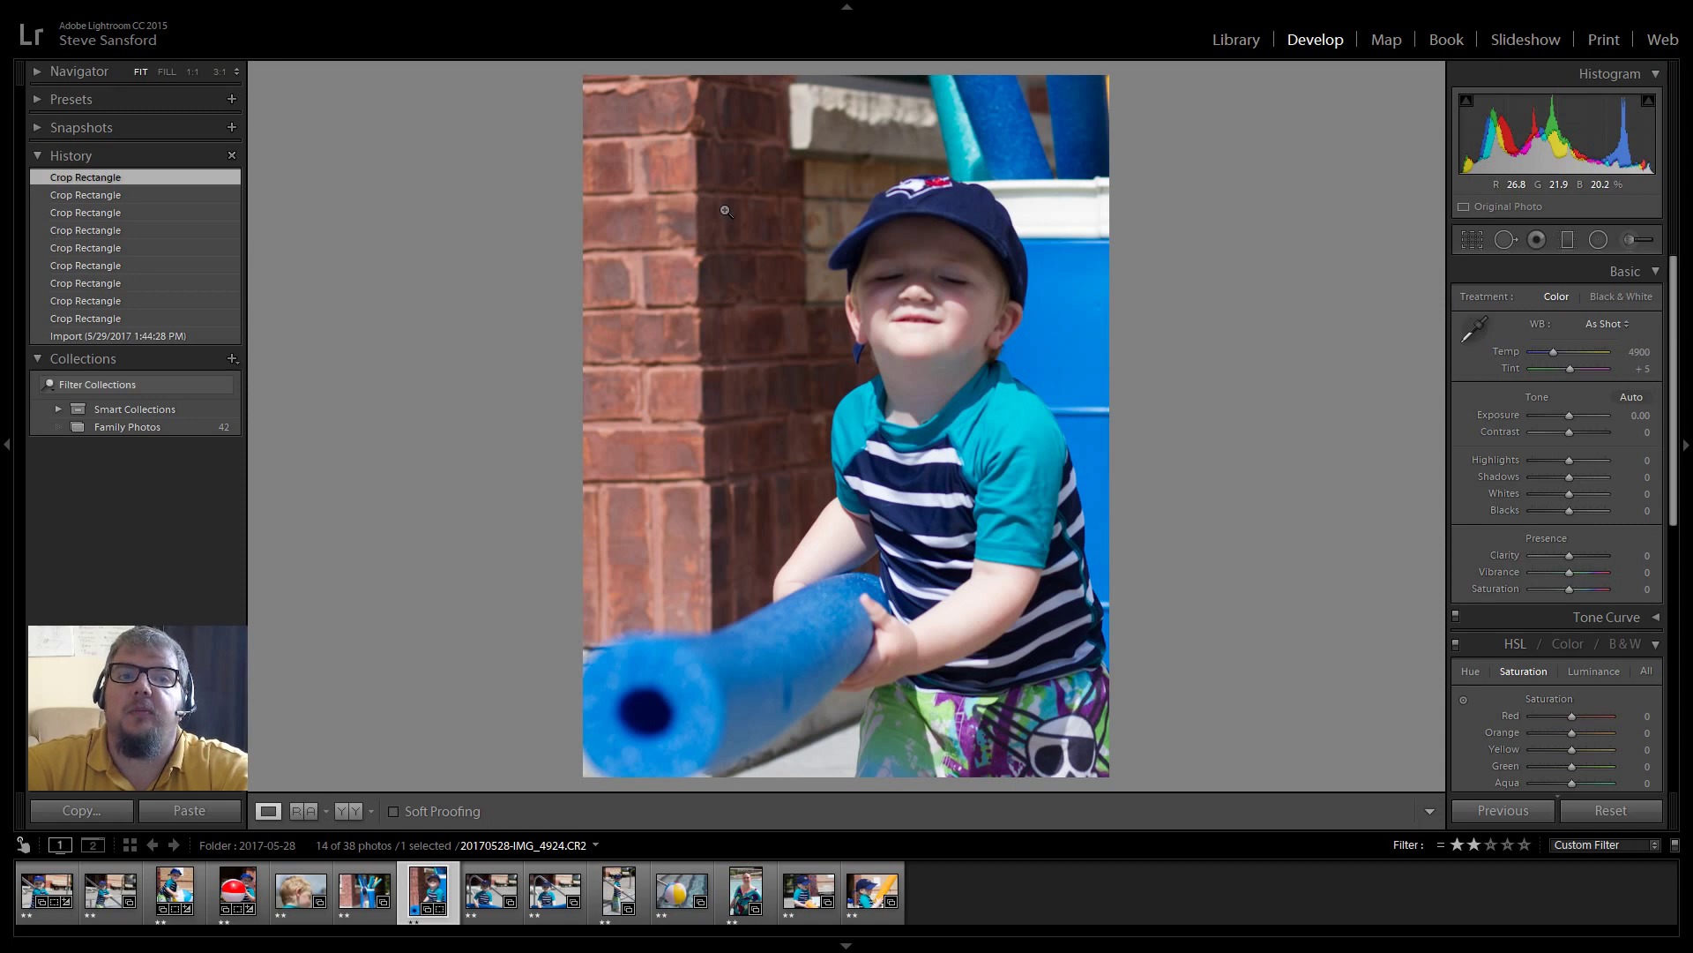
left_click(1472, 238)
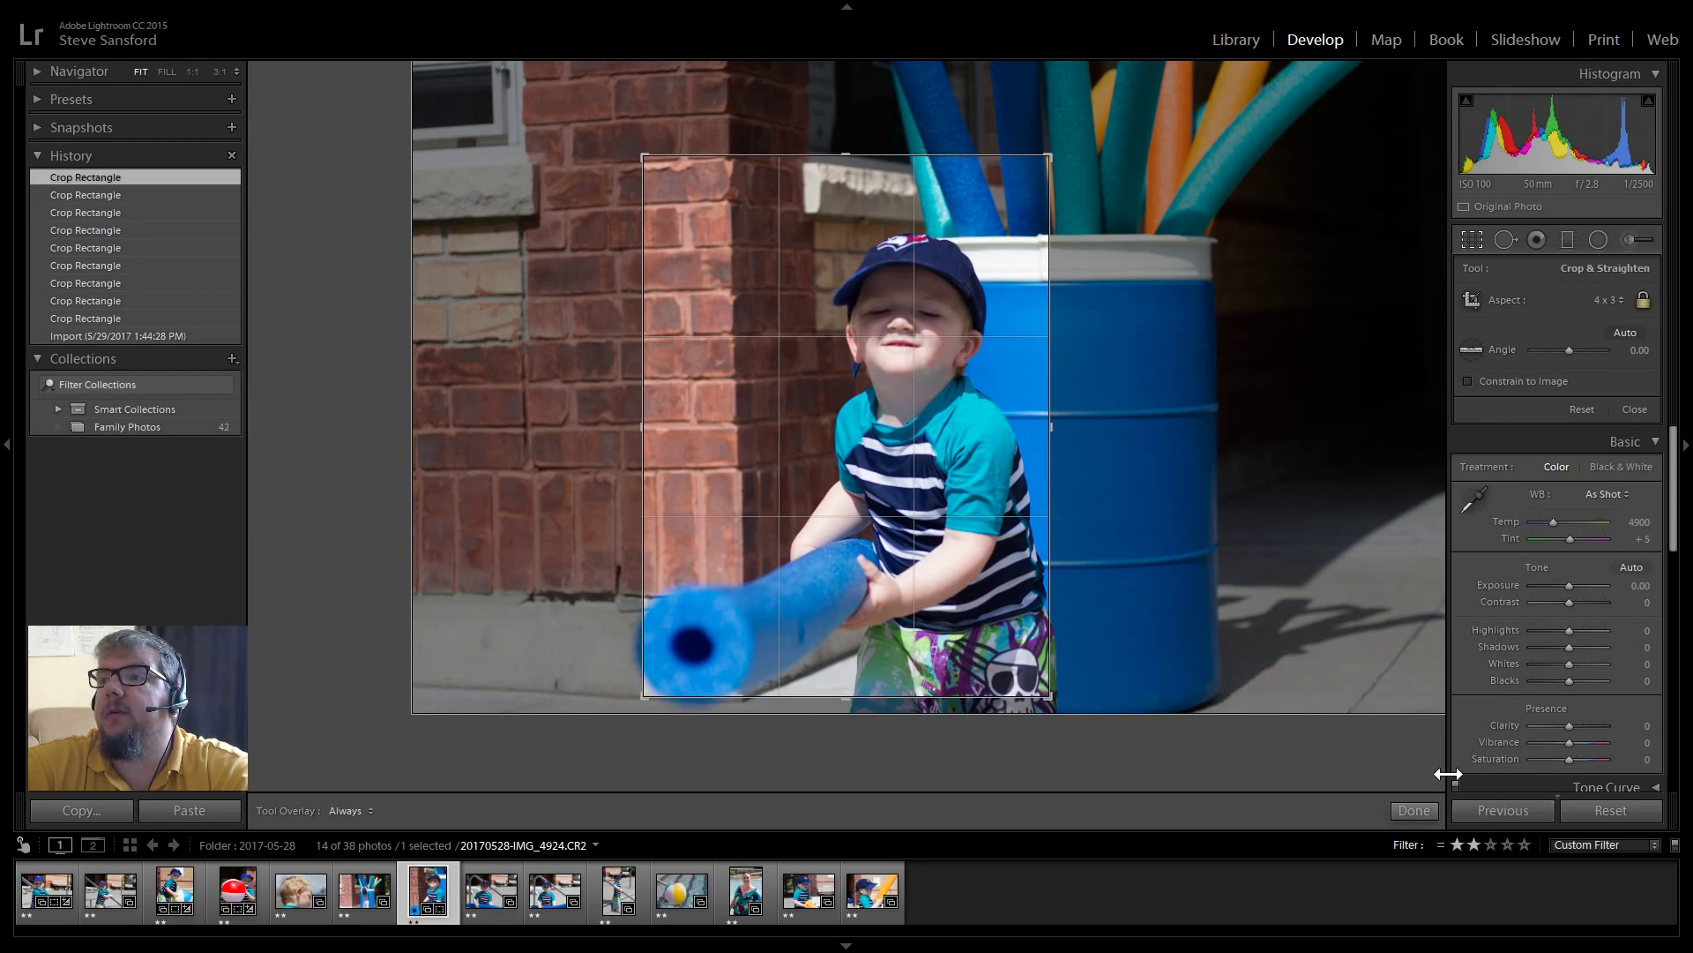
left_click(1407, 811)
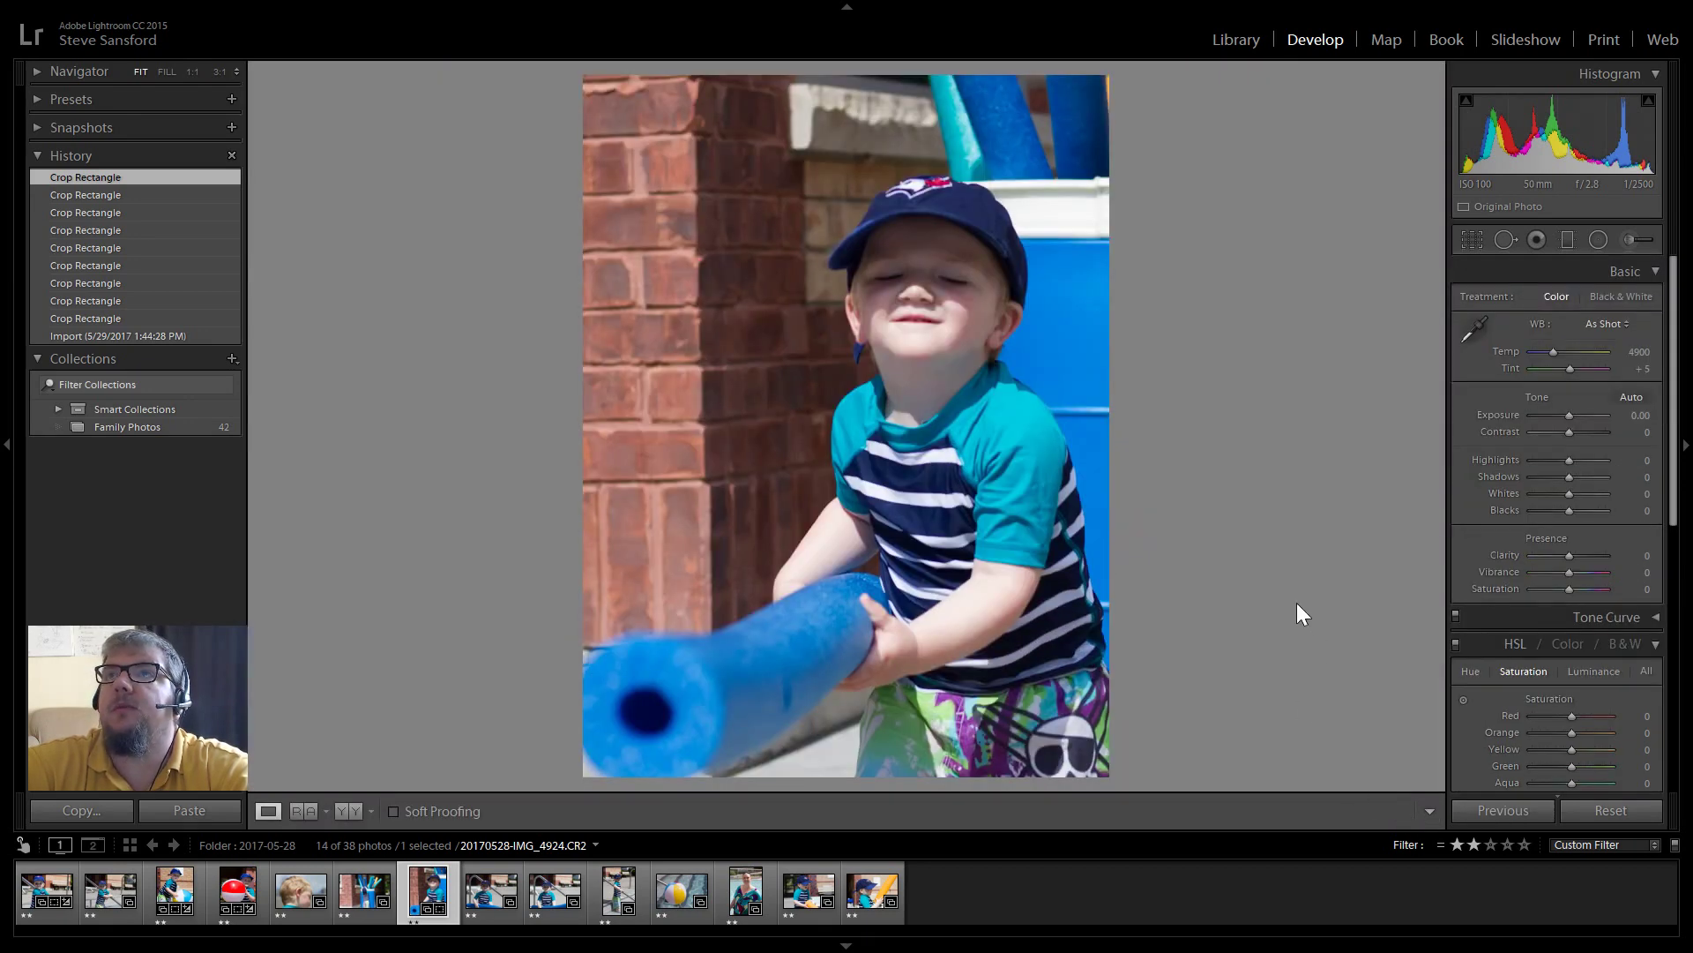
- Apply Auto tone to the pool noodle photo and raise Contrast to +21
left_click(1625, 399)
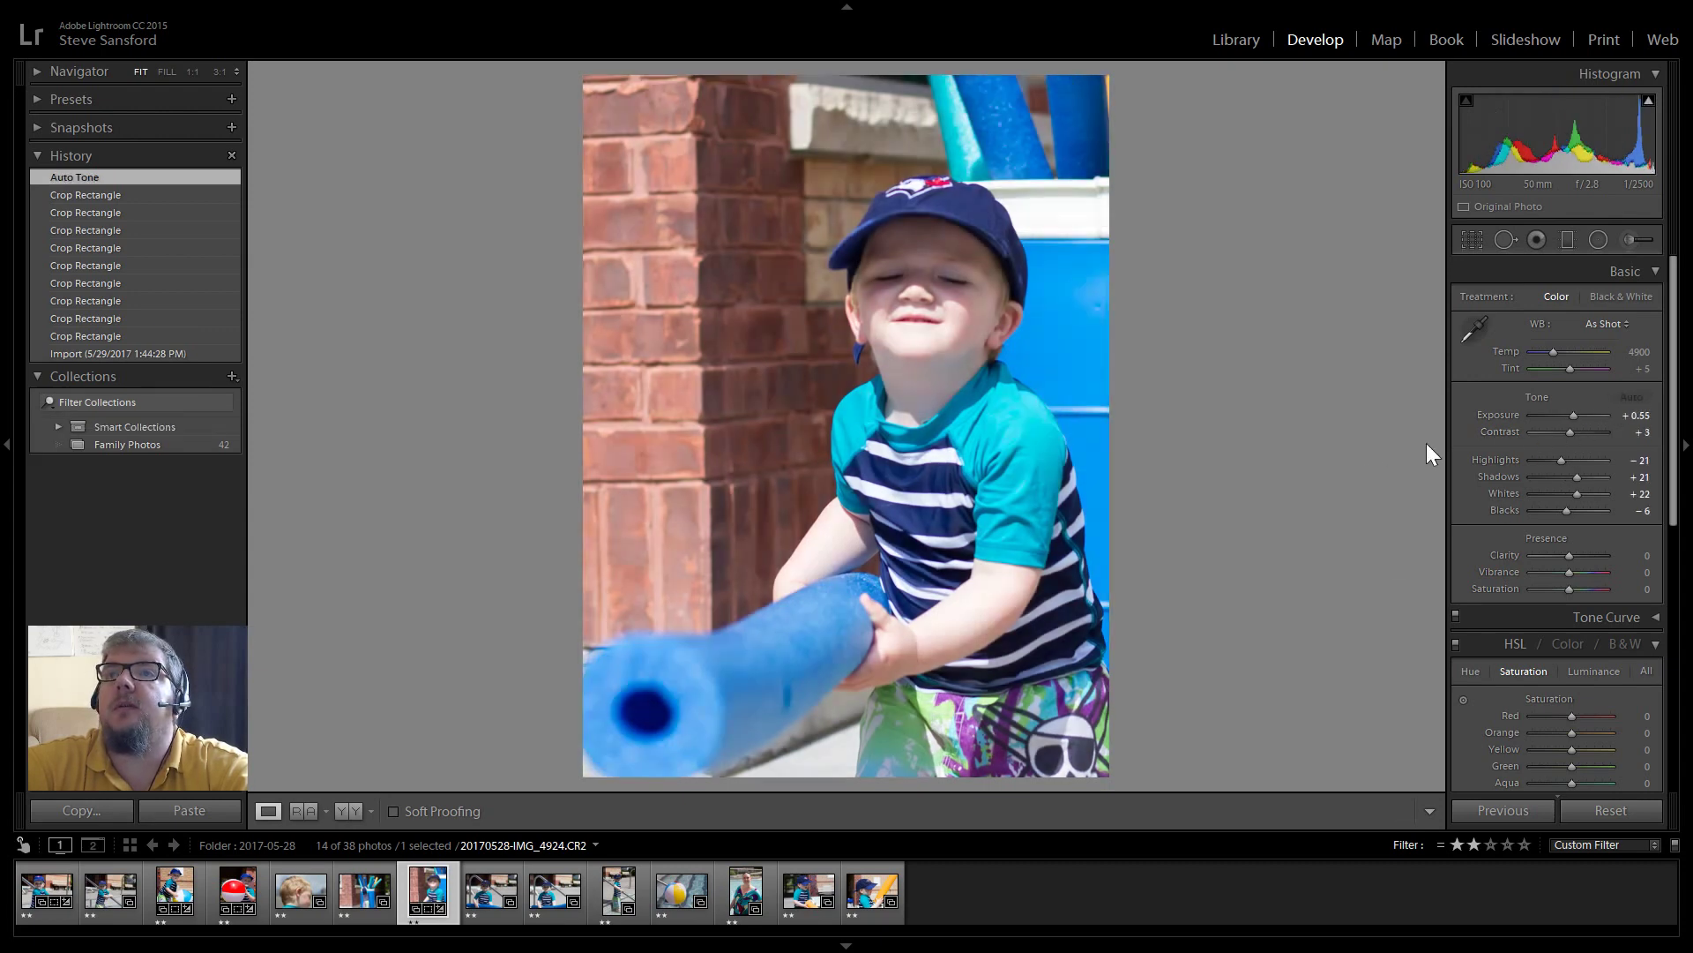
left_click_drag(1569, 432, 1575, 434)
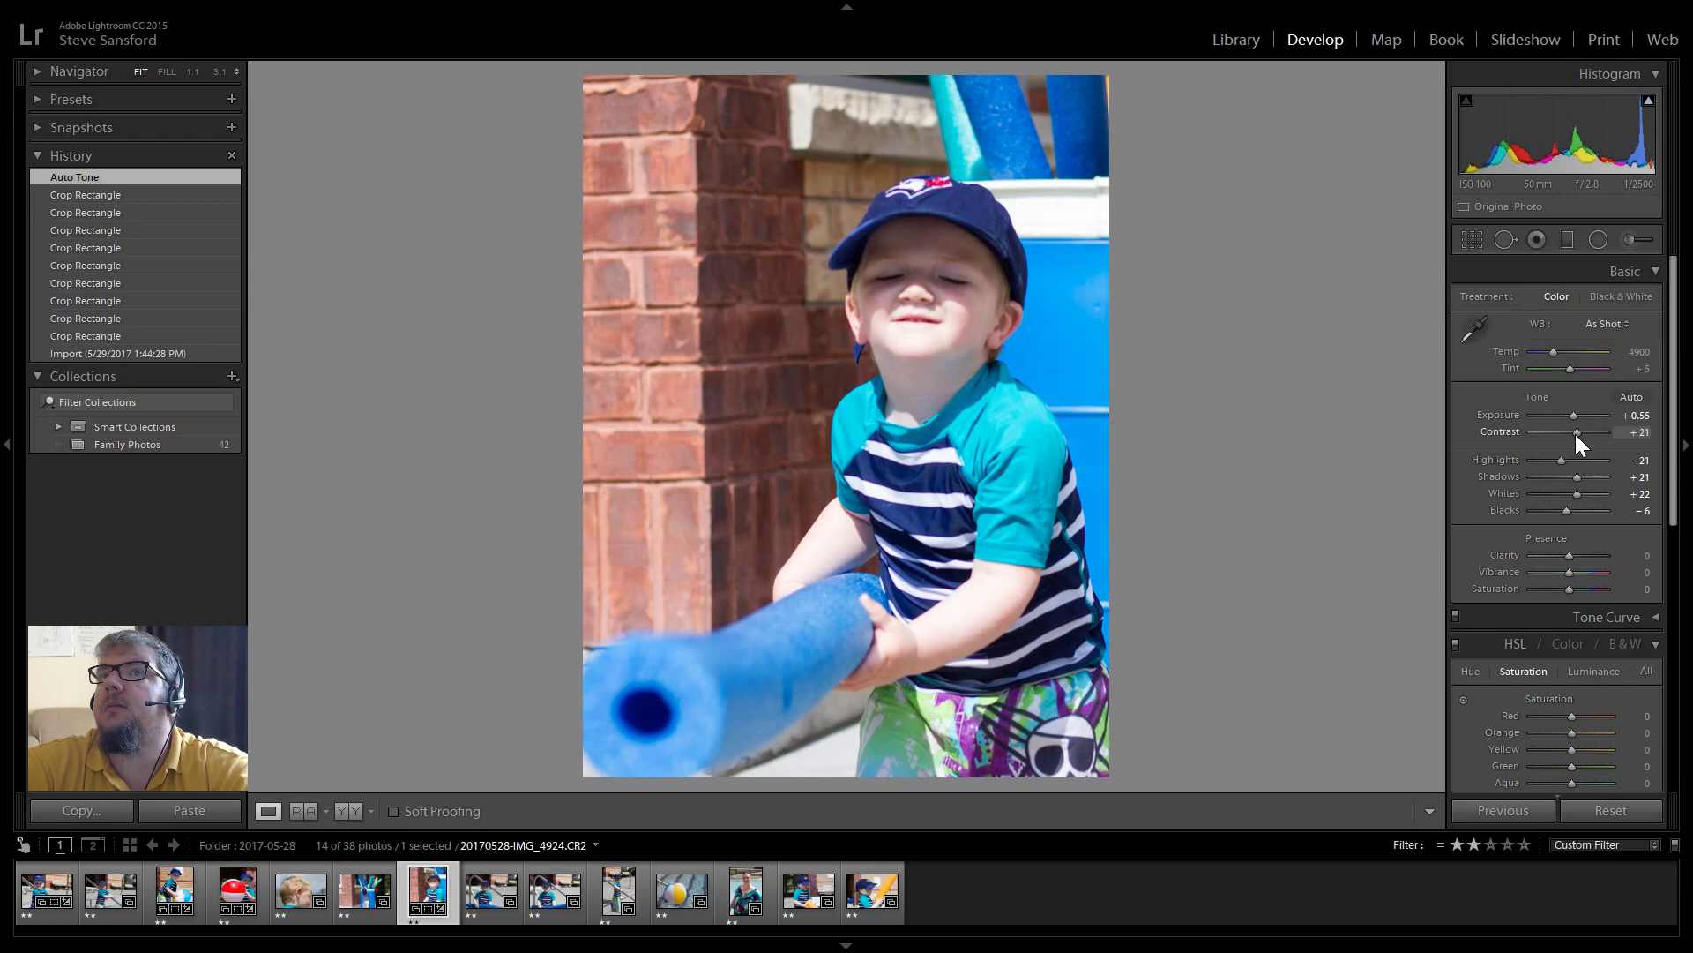
left_click_drag(1576, 434, 1575, 434)
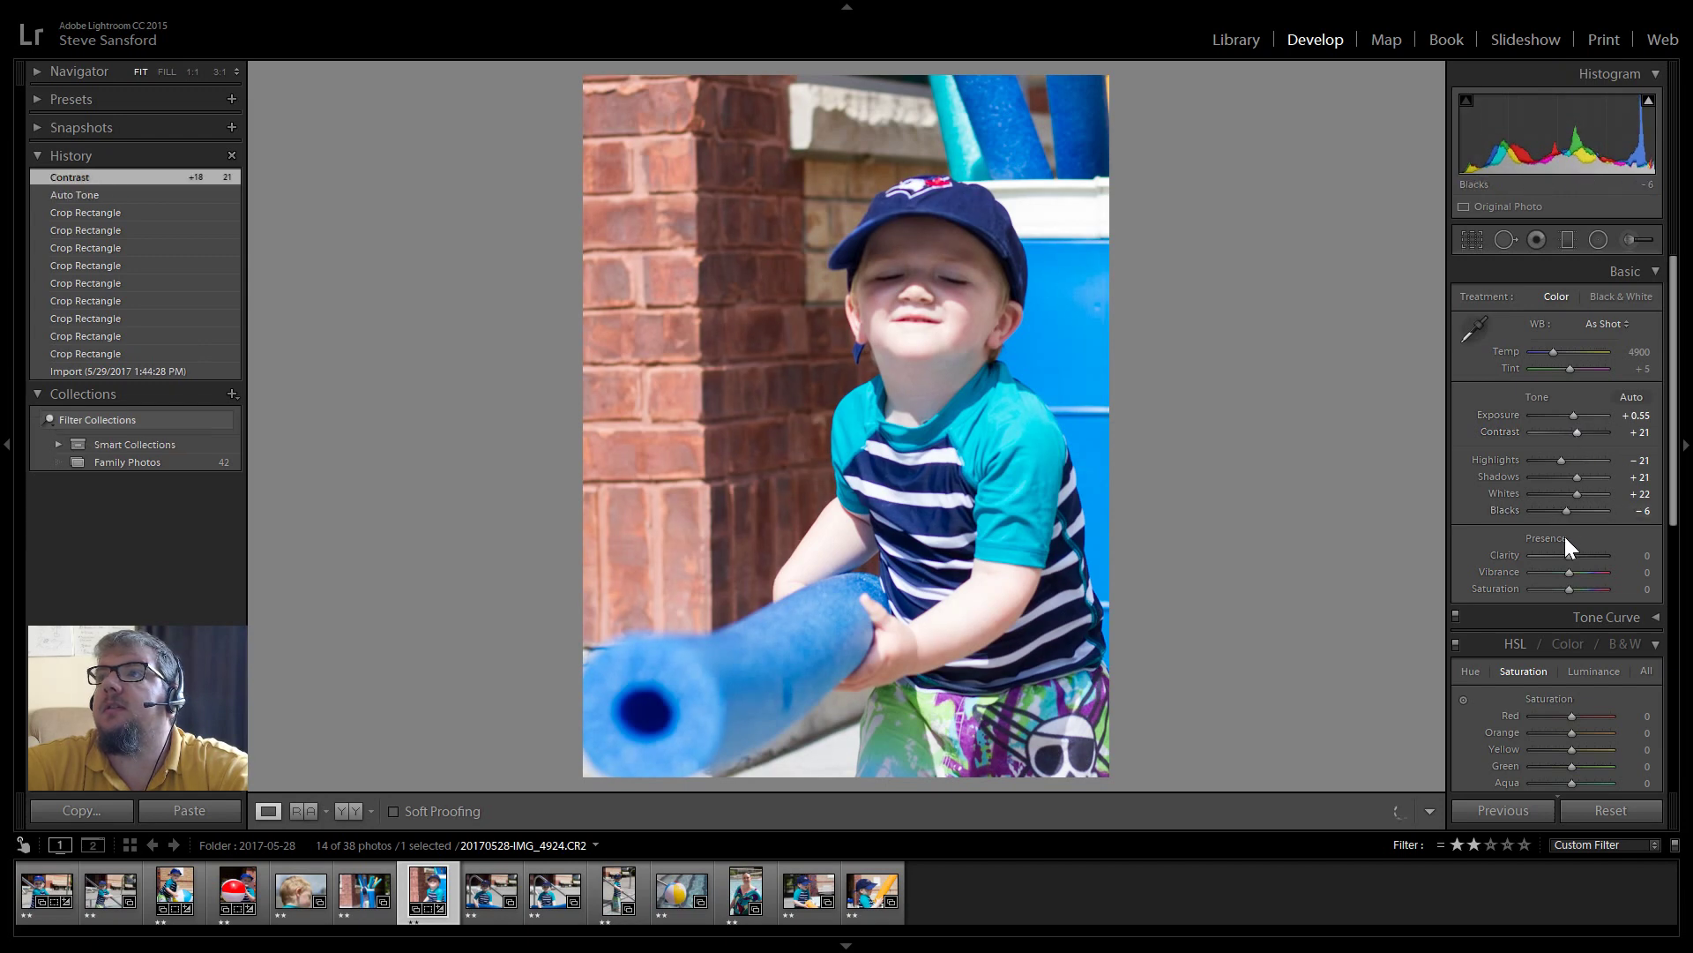
- Set the photo's Shadows to -10, Blacks to -19 and Clarity to -15
left_click_drag(1563, 555, 1565, 478)
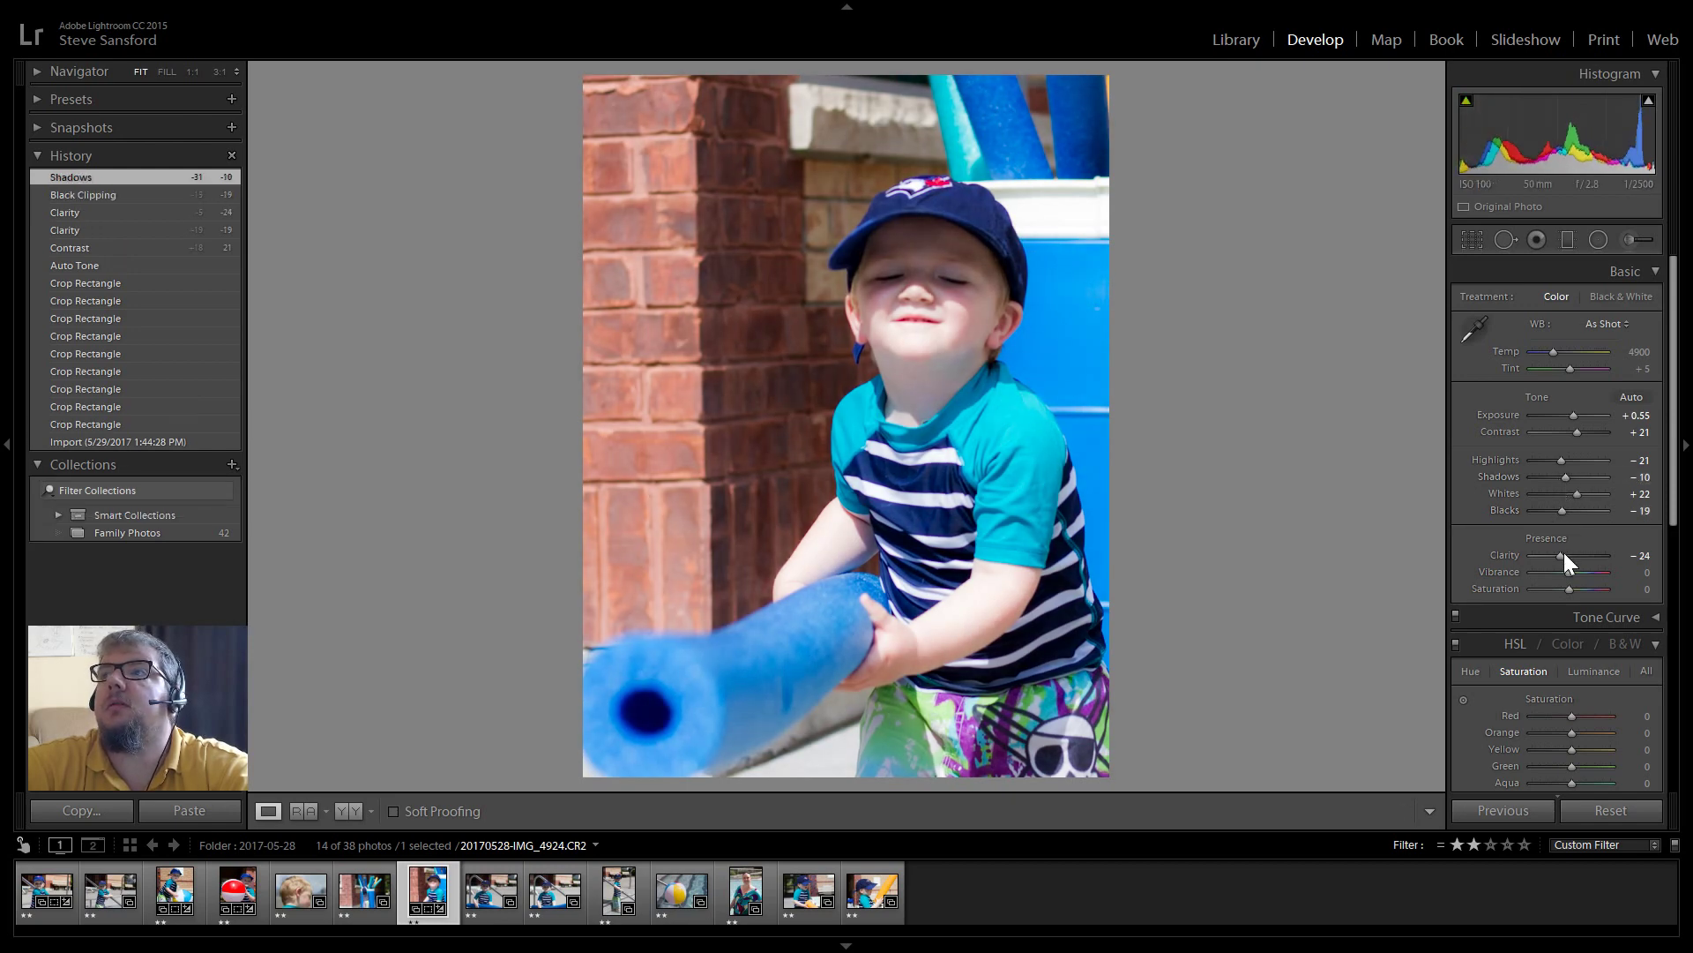
left_click_drag(1563, 557, 1569, 558)
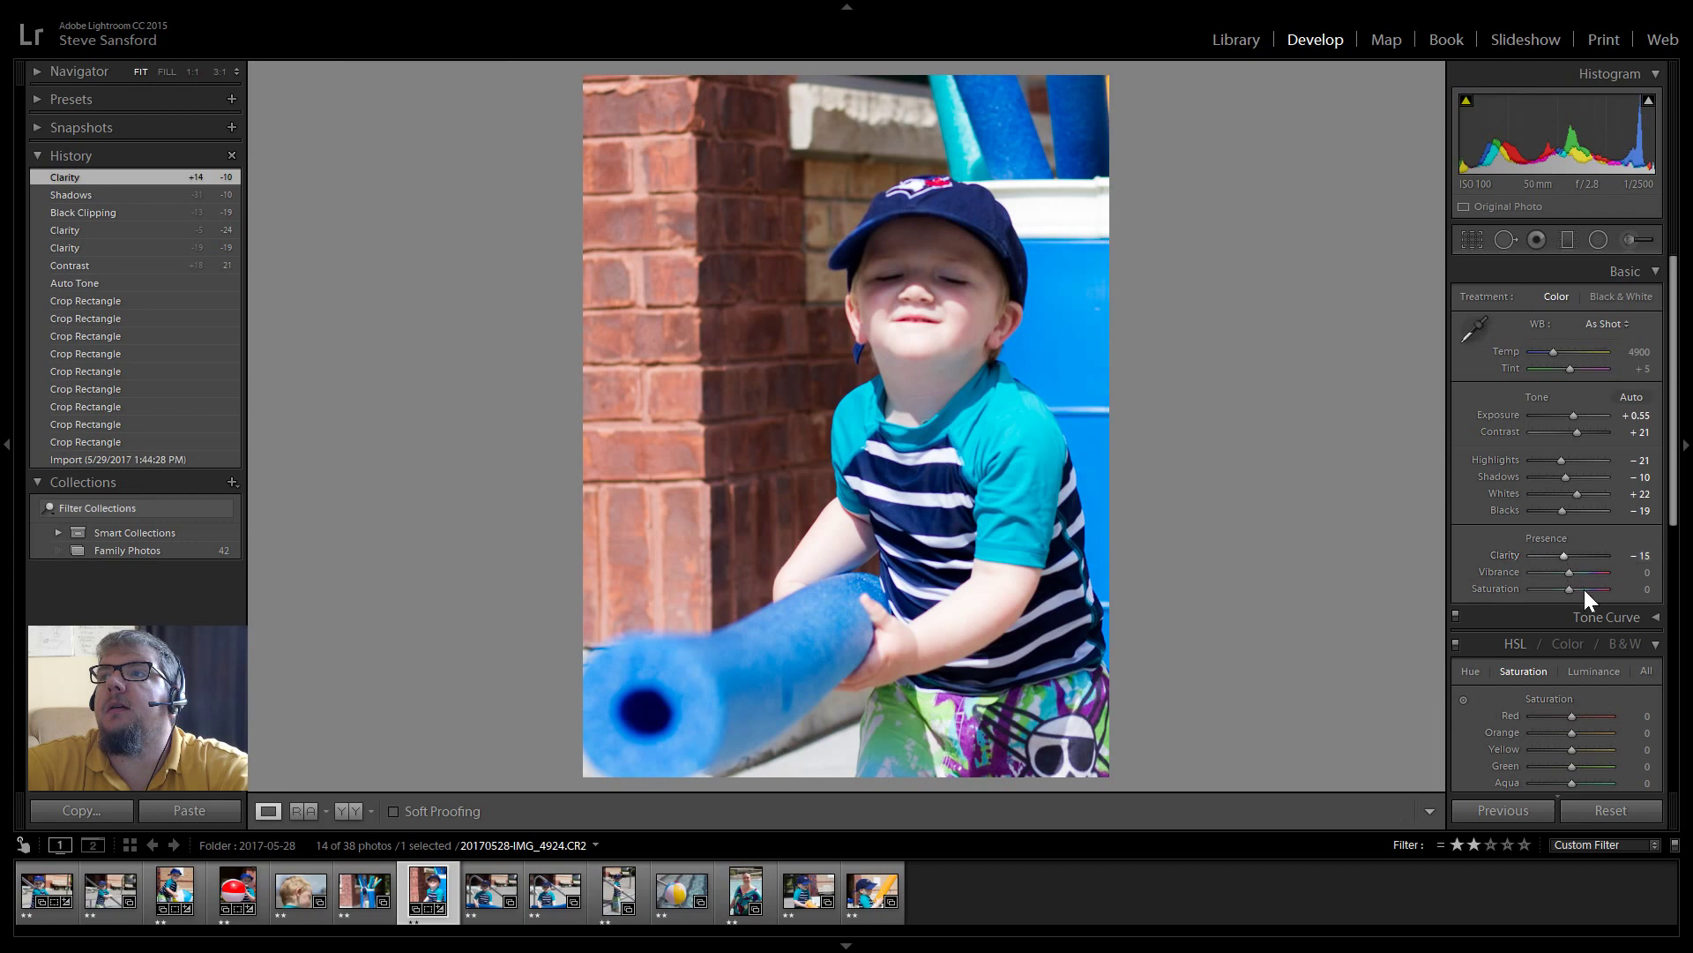
- Enable lens profile corrections for the photo of the boy holding the blue pool noodle
left_click_drag(1673, 494, 1673, 696)
scroll(1651, 707, "down", 2)
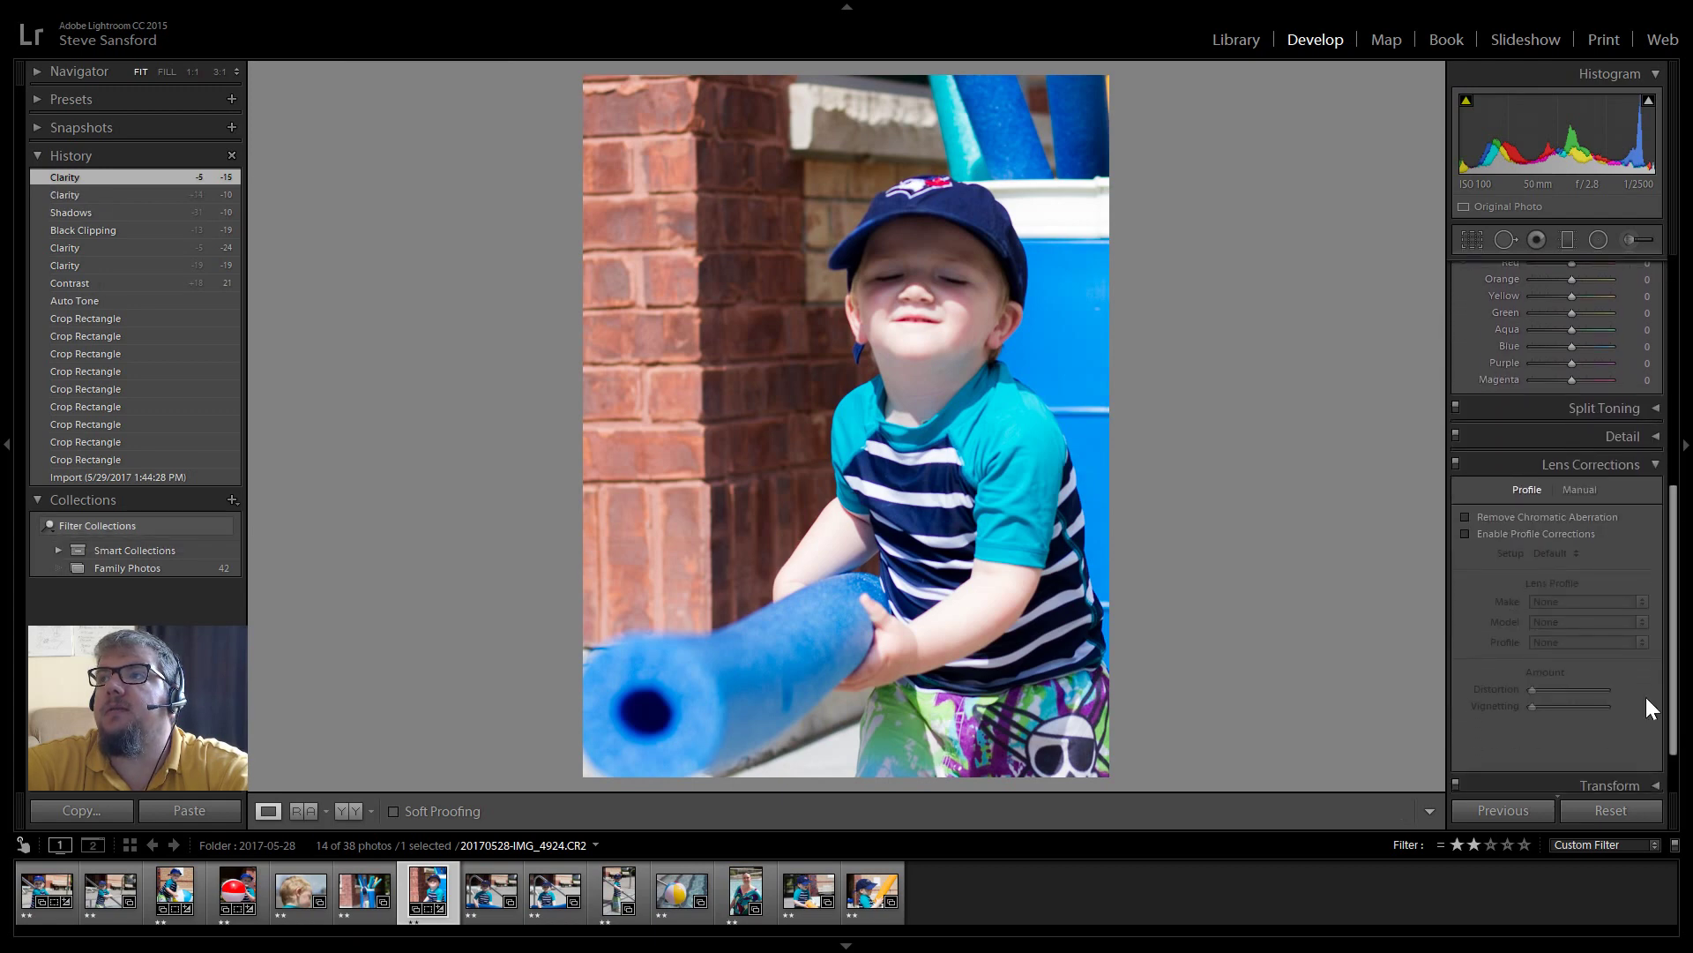
left_click(1465, 533)
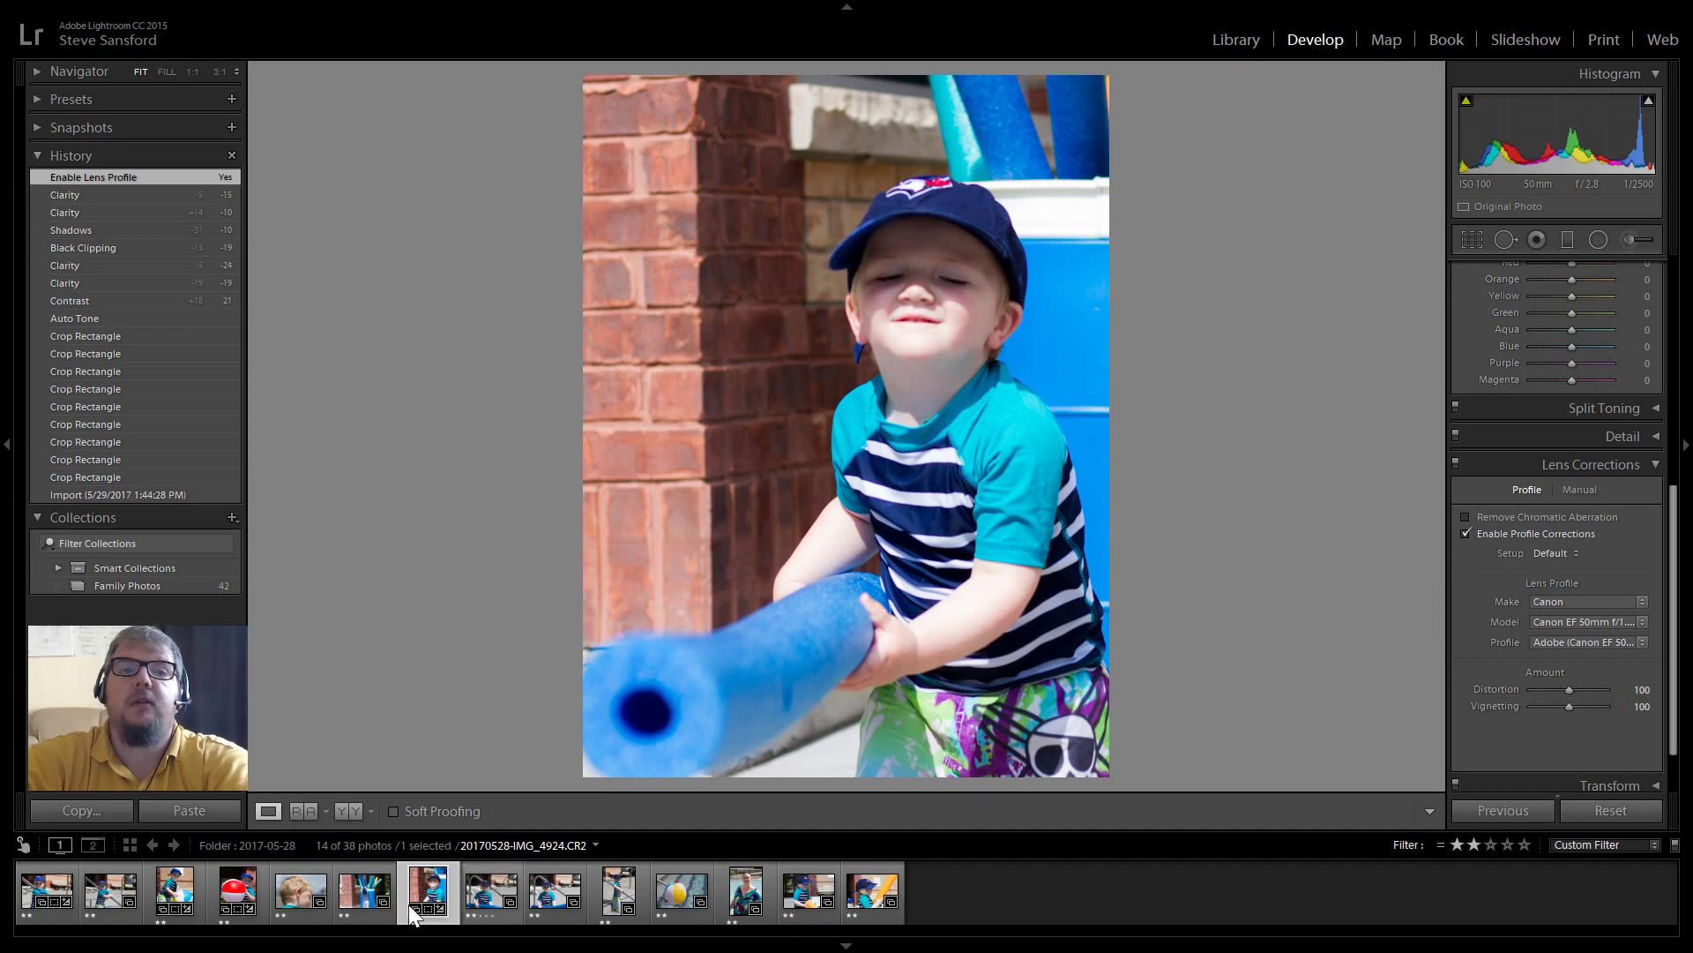
- Compare the next two similar shots of the boy by the metal railing, finishing on 20170528-IMG_4925.CR2
left_click(485, 900)
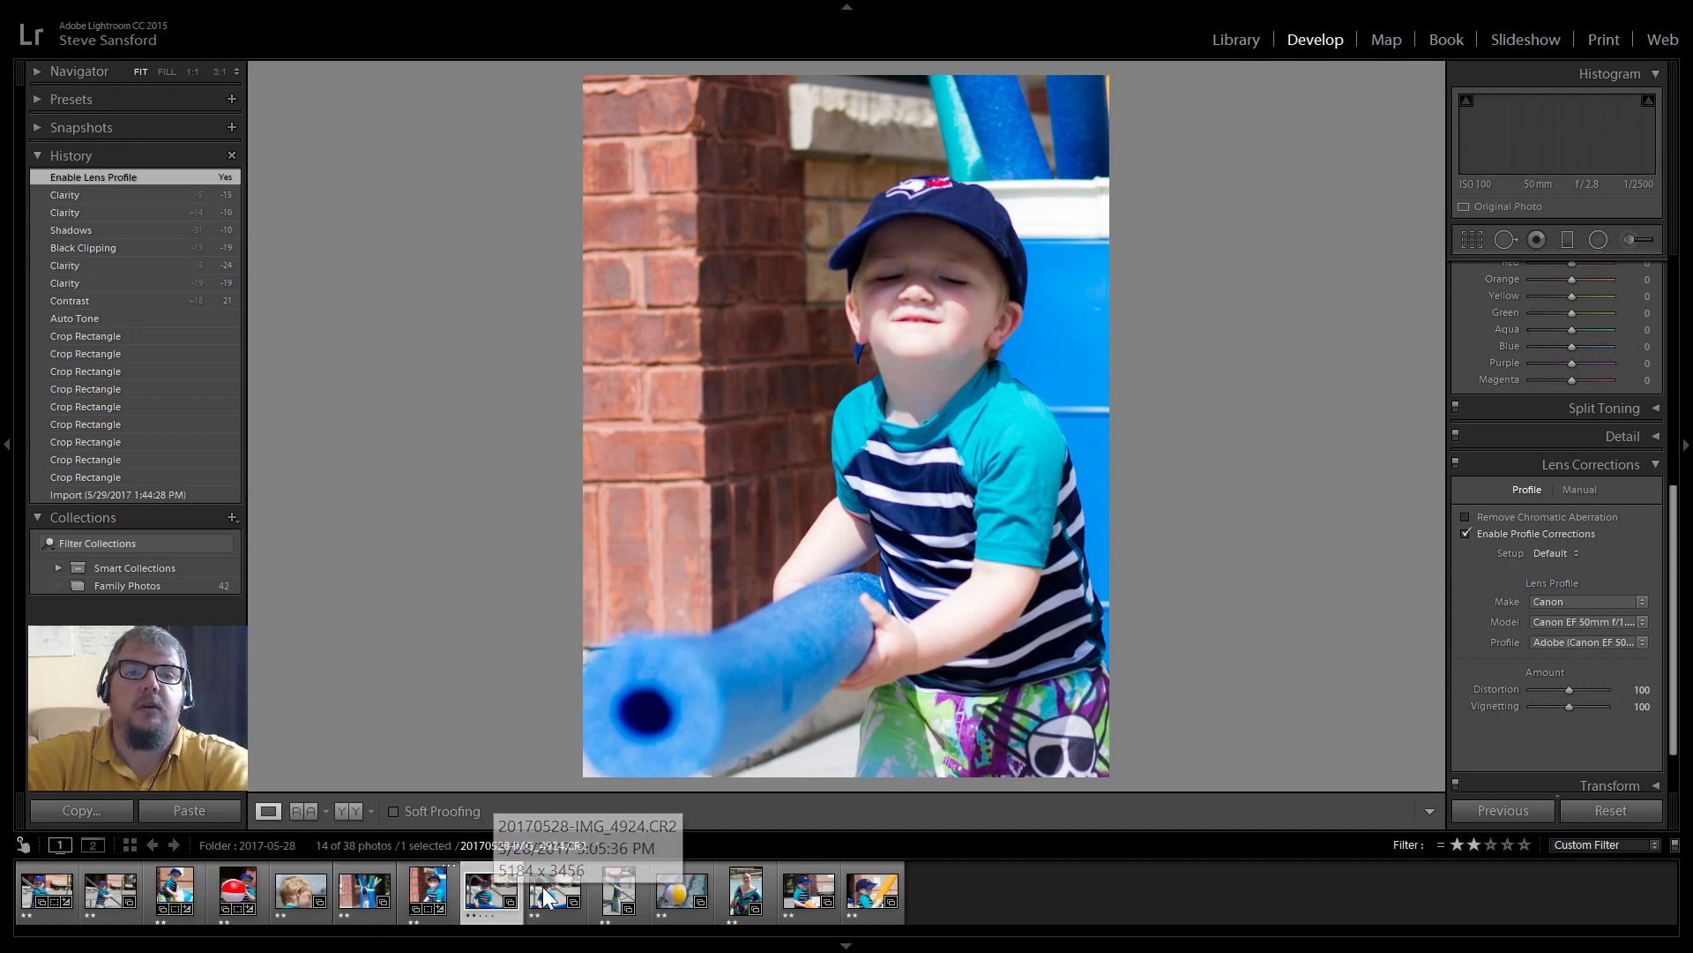
left_click(543, 886)
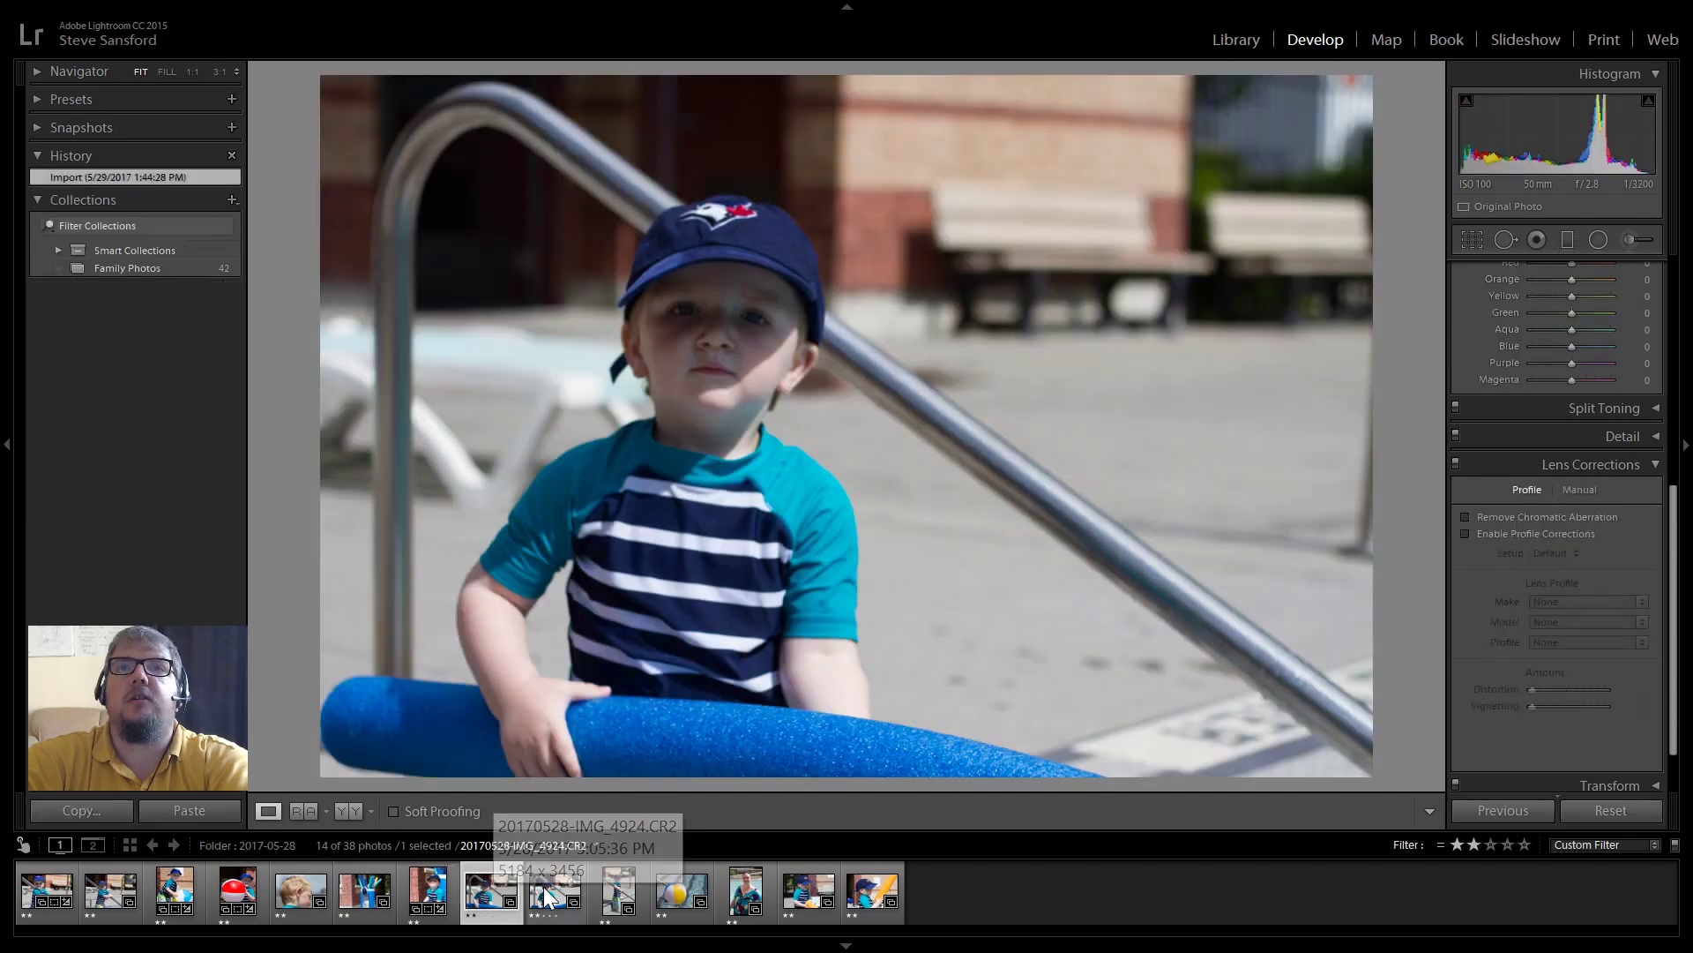
left_click(488, 889)
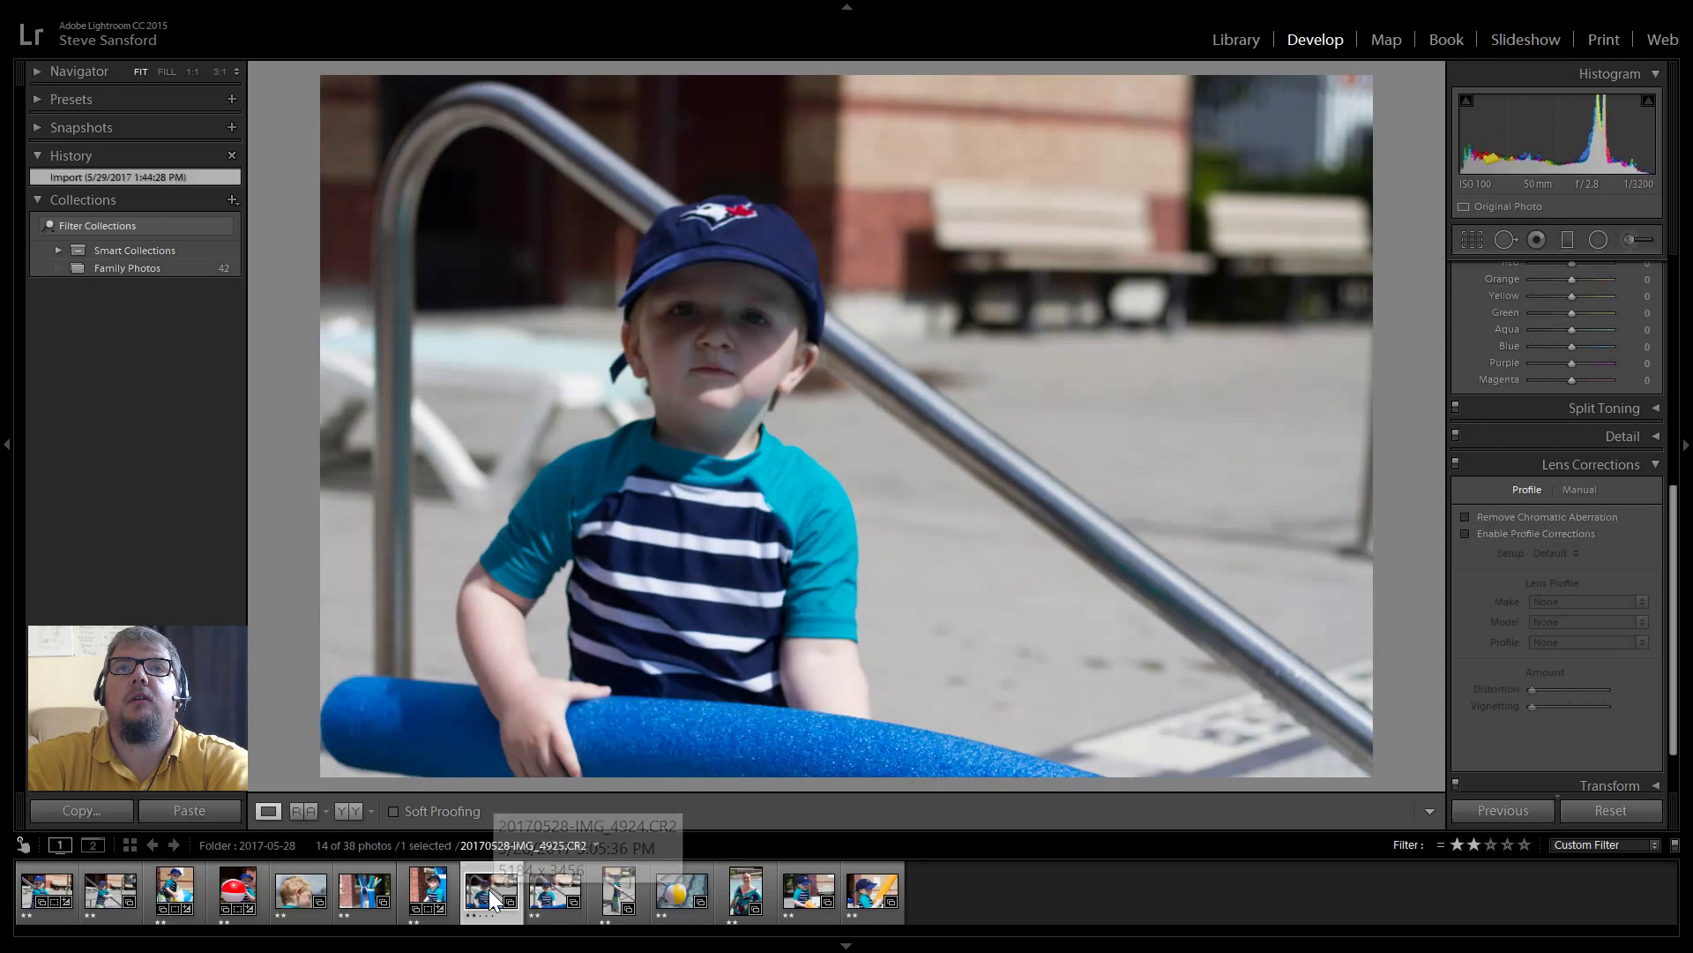
left_click(553, 887)
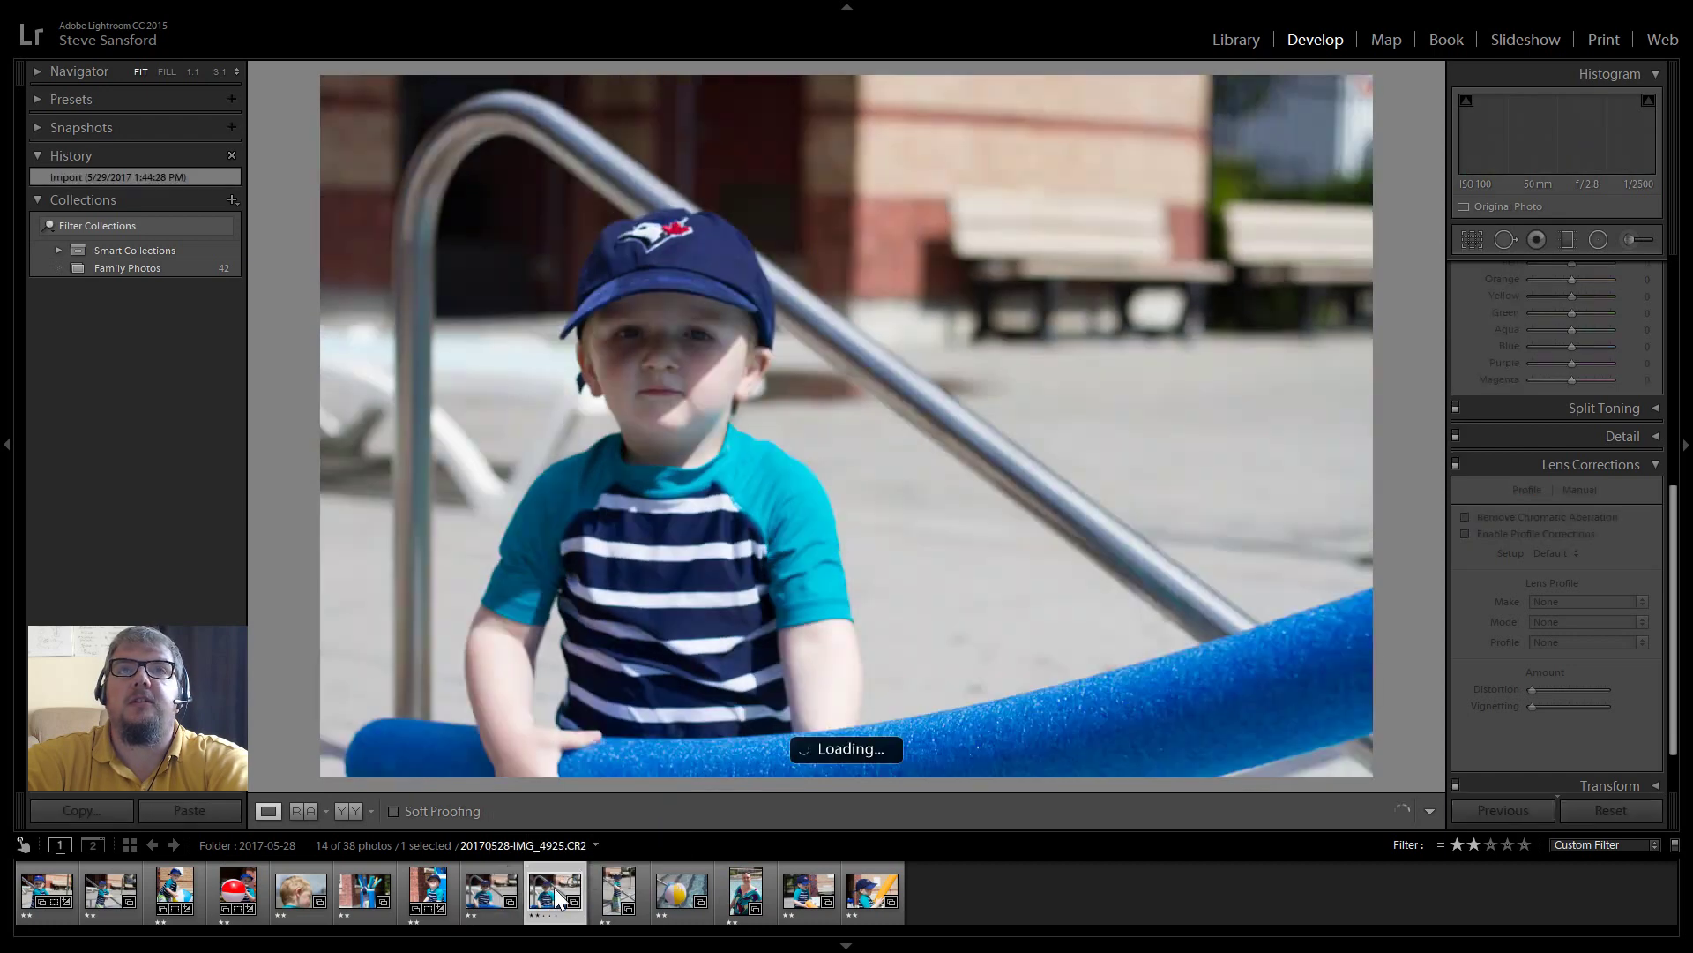
left_click(485, 889)
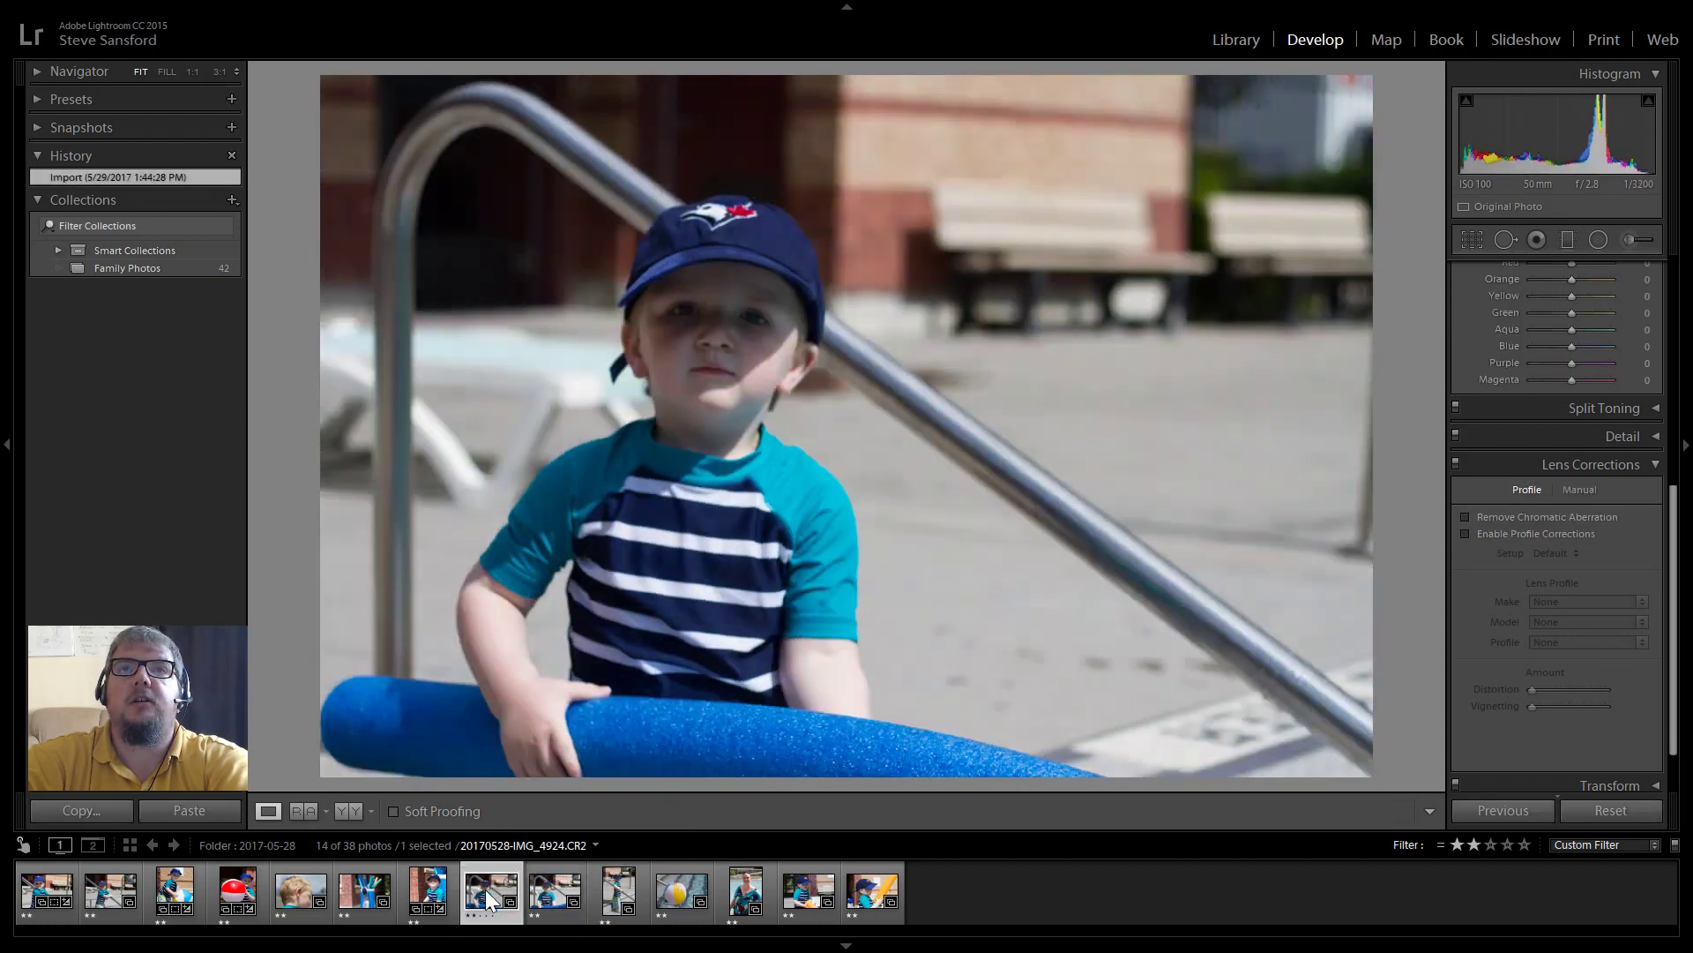
left_click(561, 890)
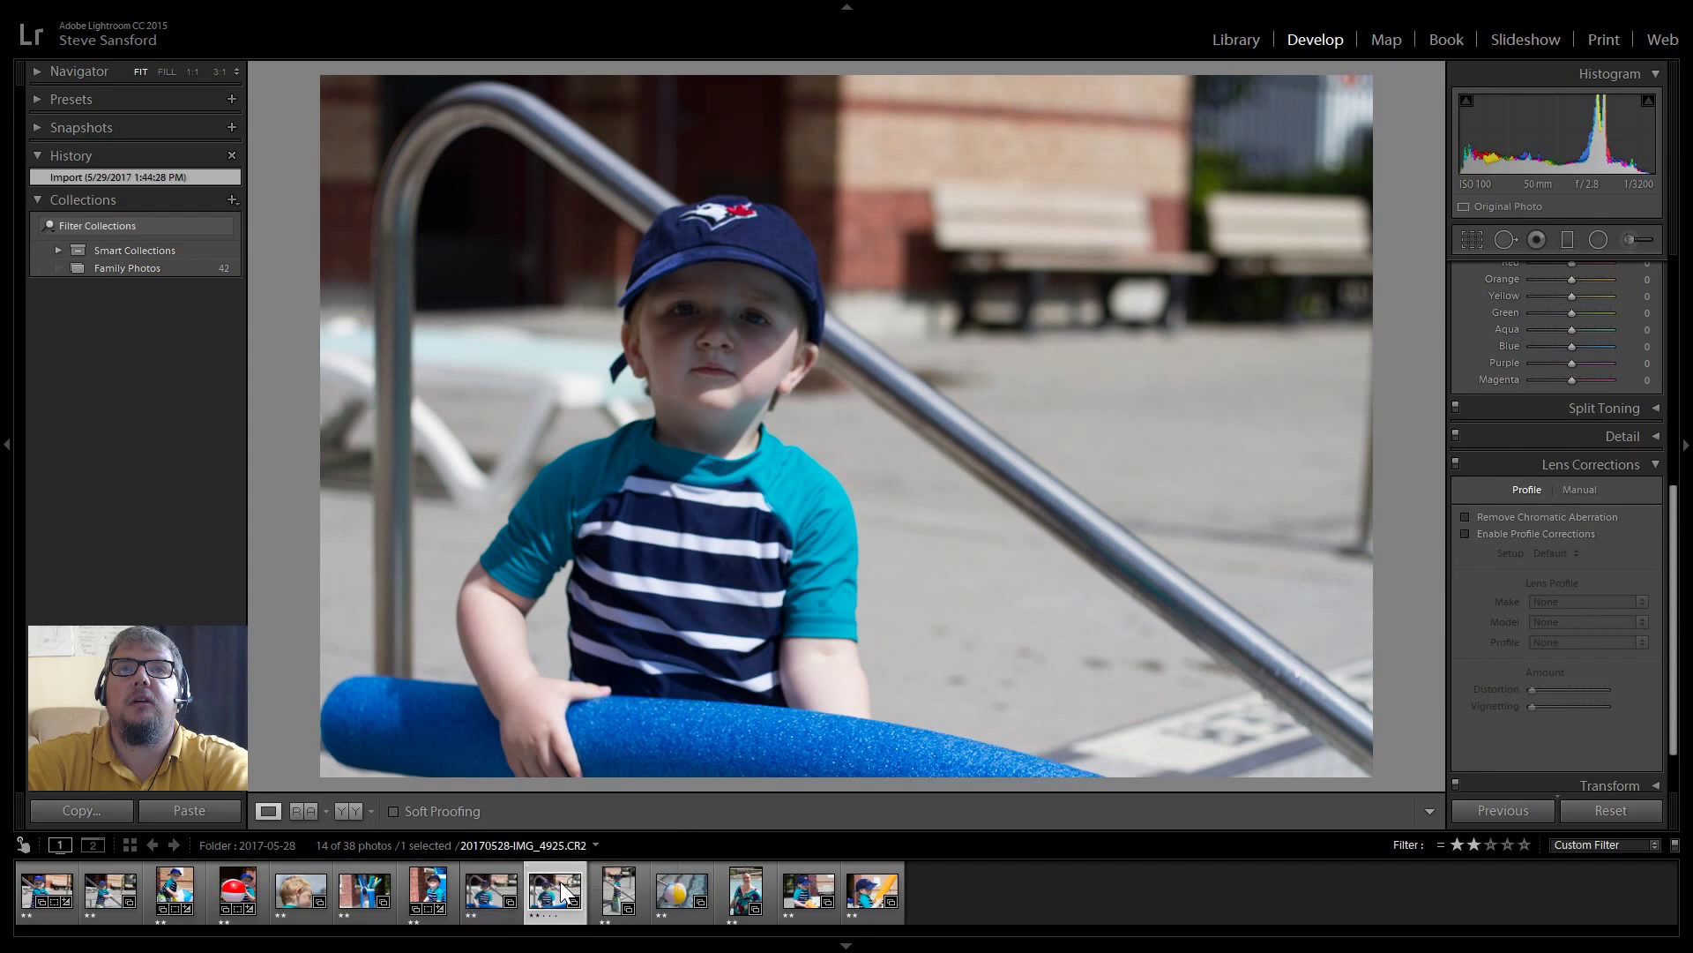
left_click(475, 881)
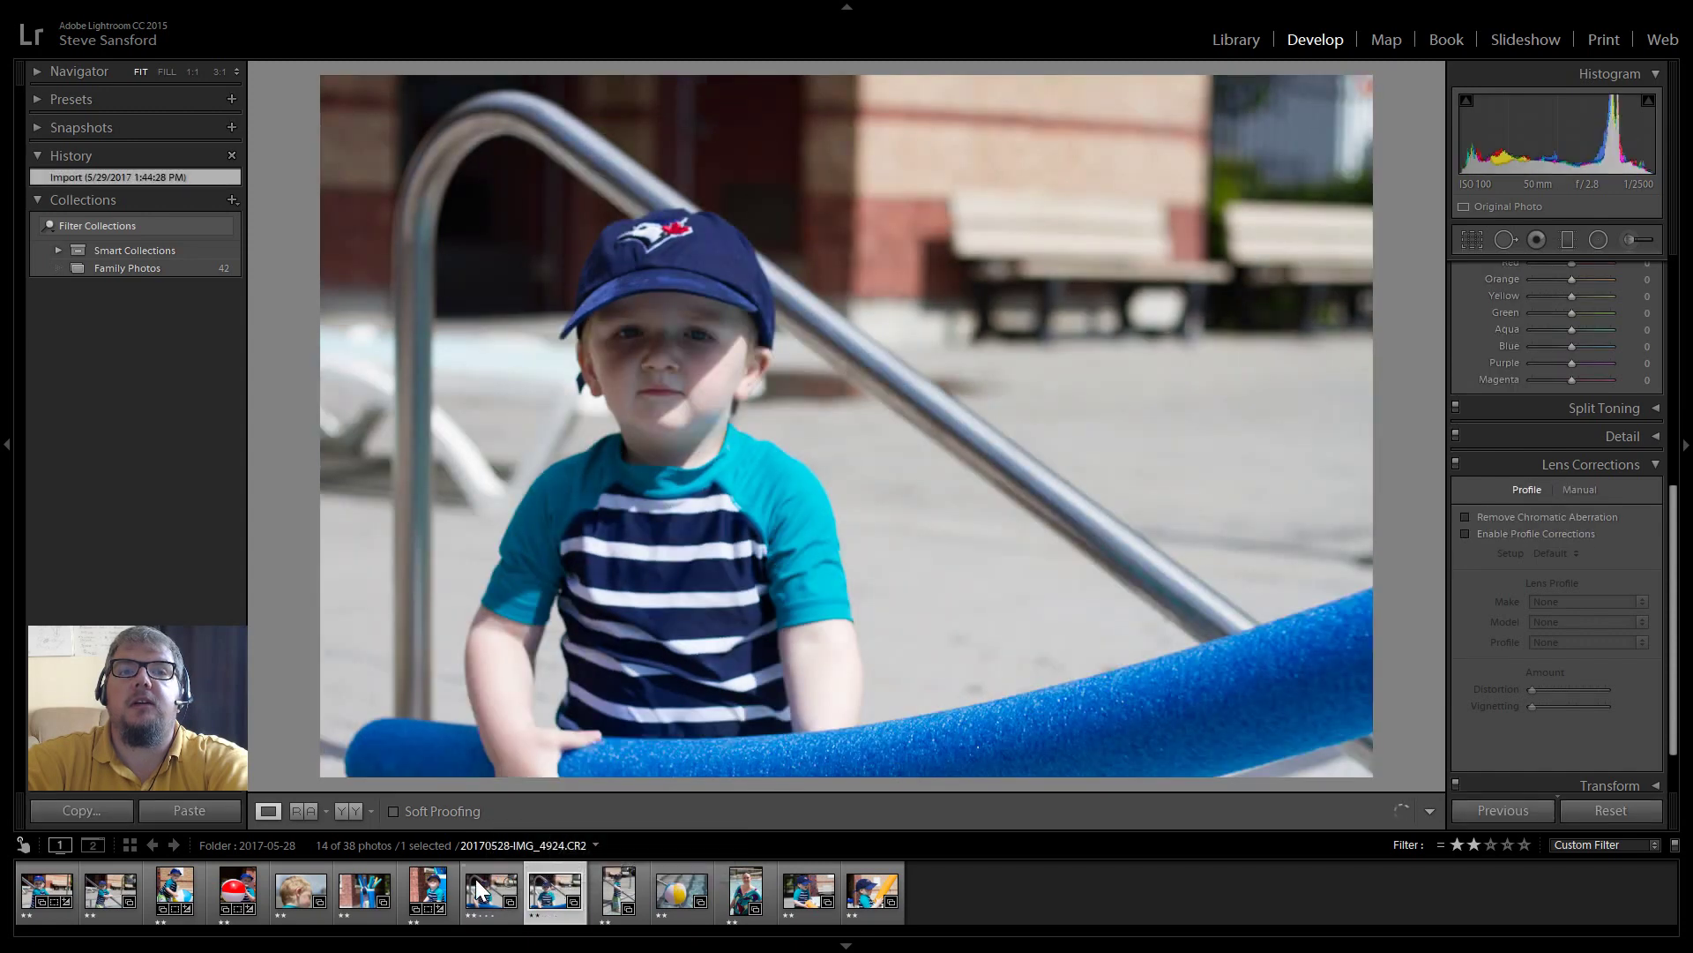
left_click(545, 885)
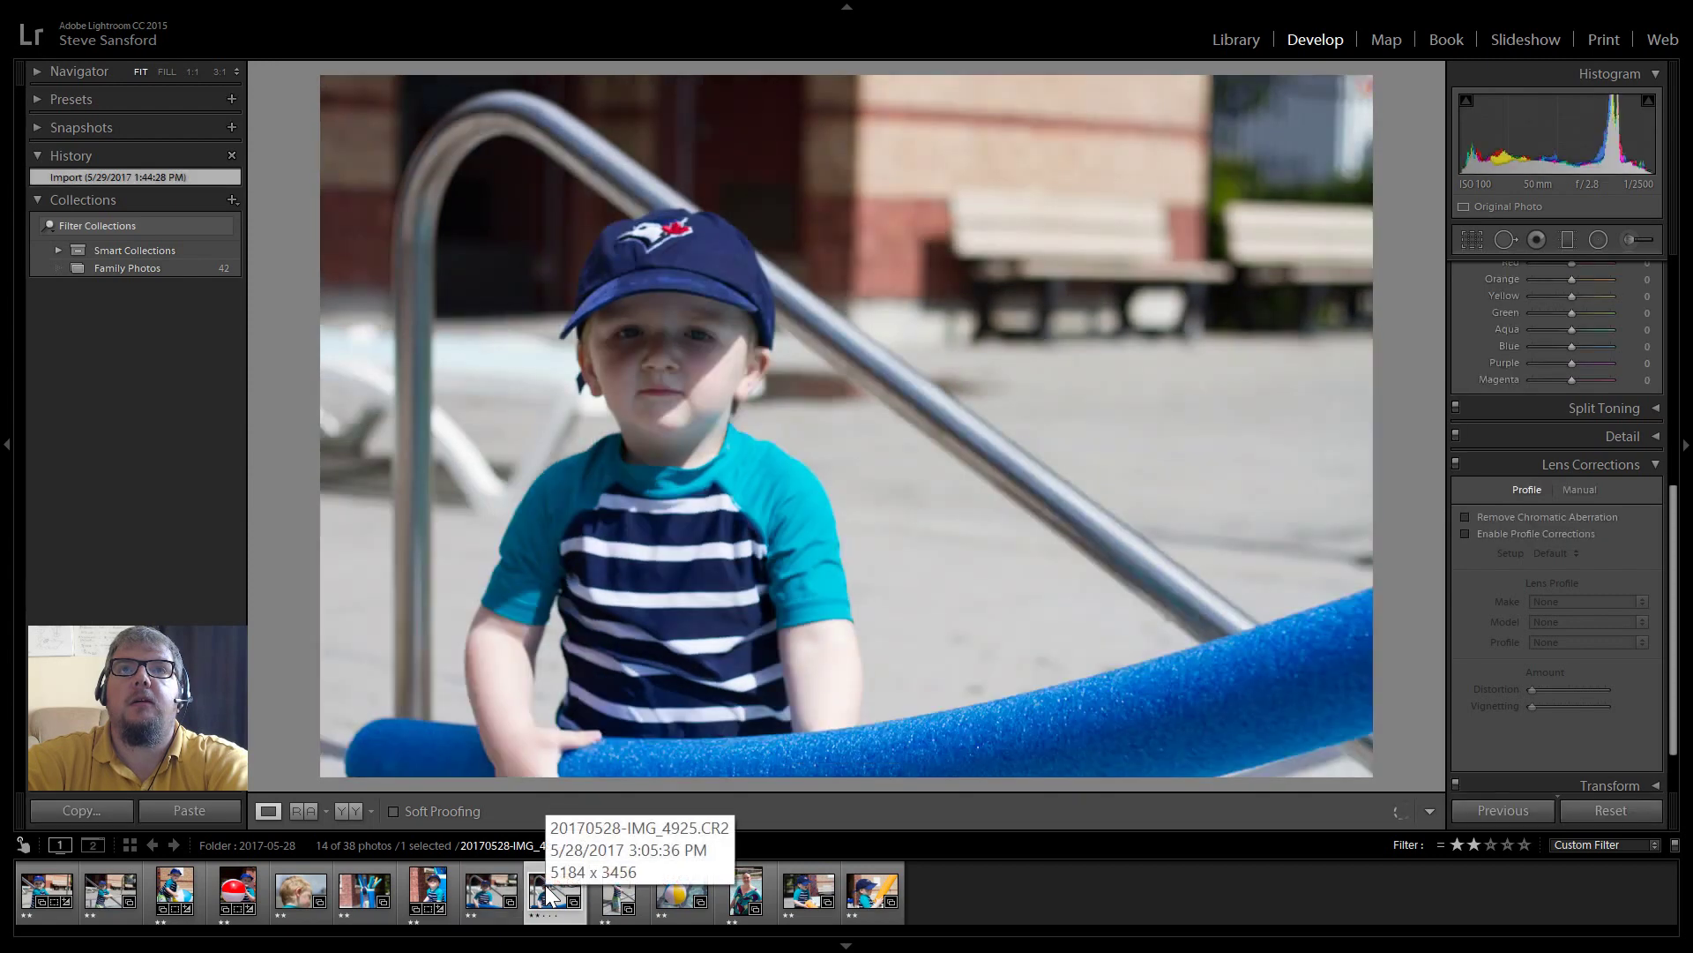
left_click(478, 886)
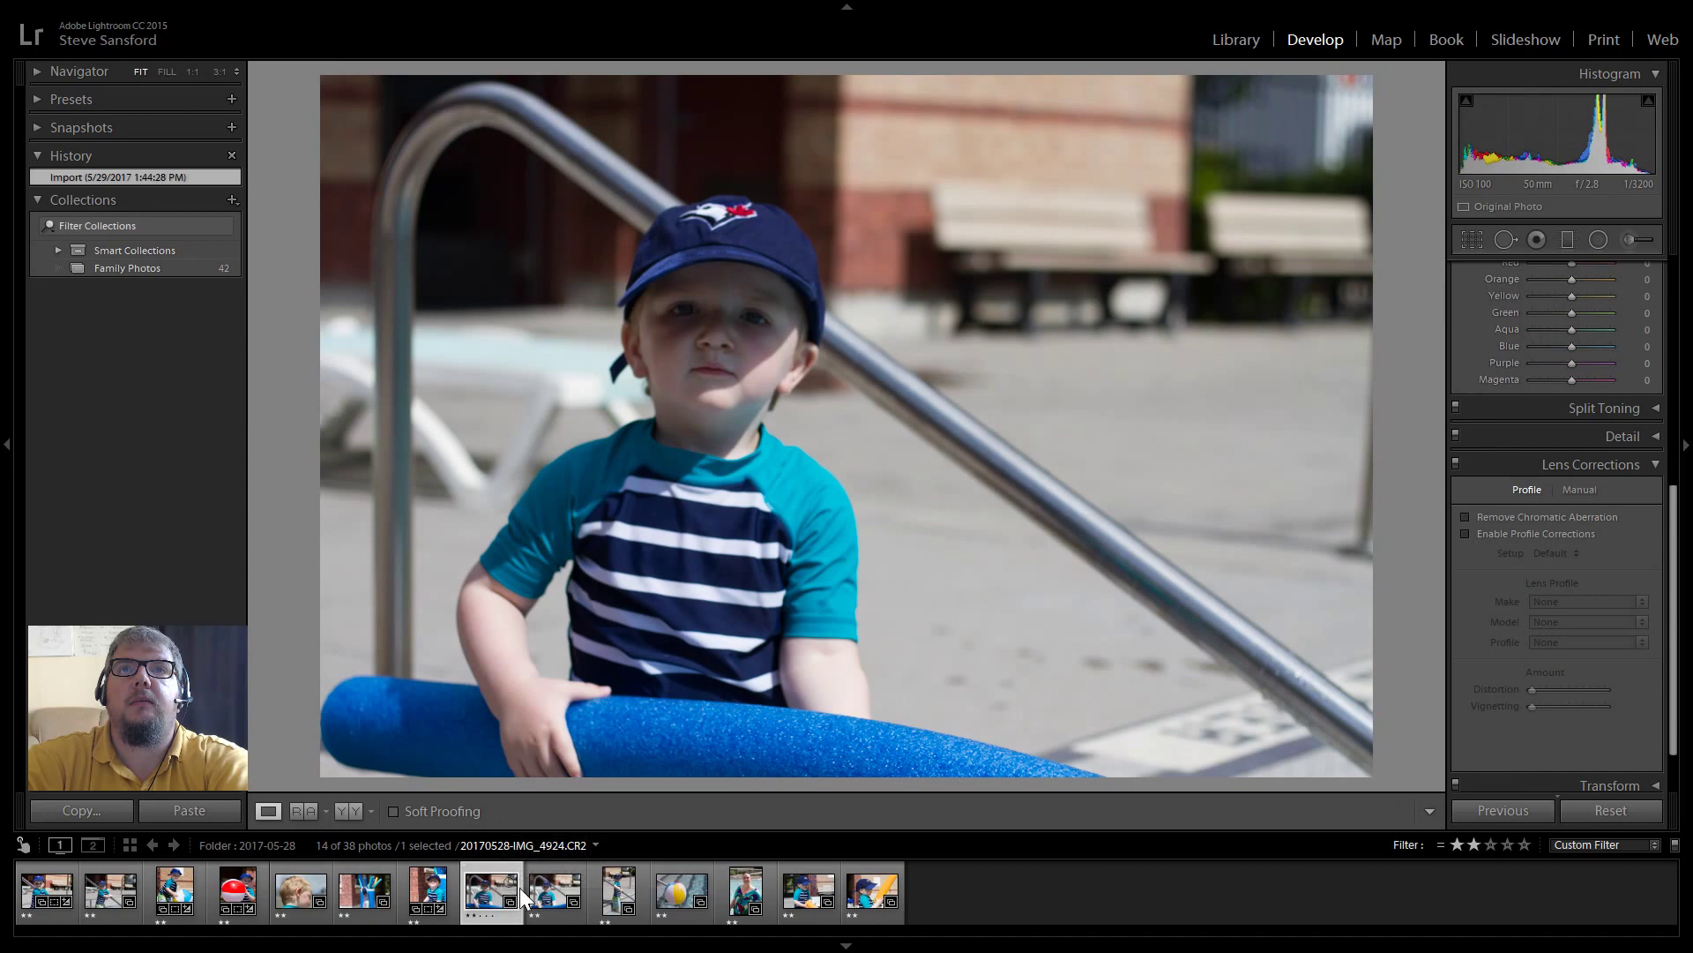
left_click(544, 891)
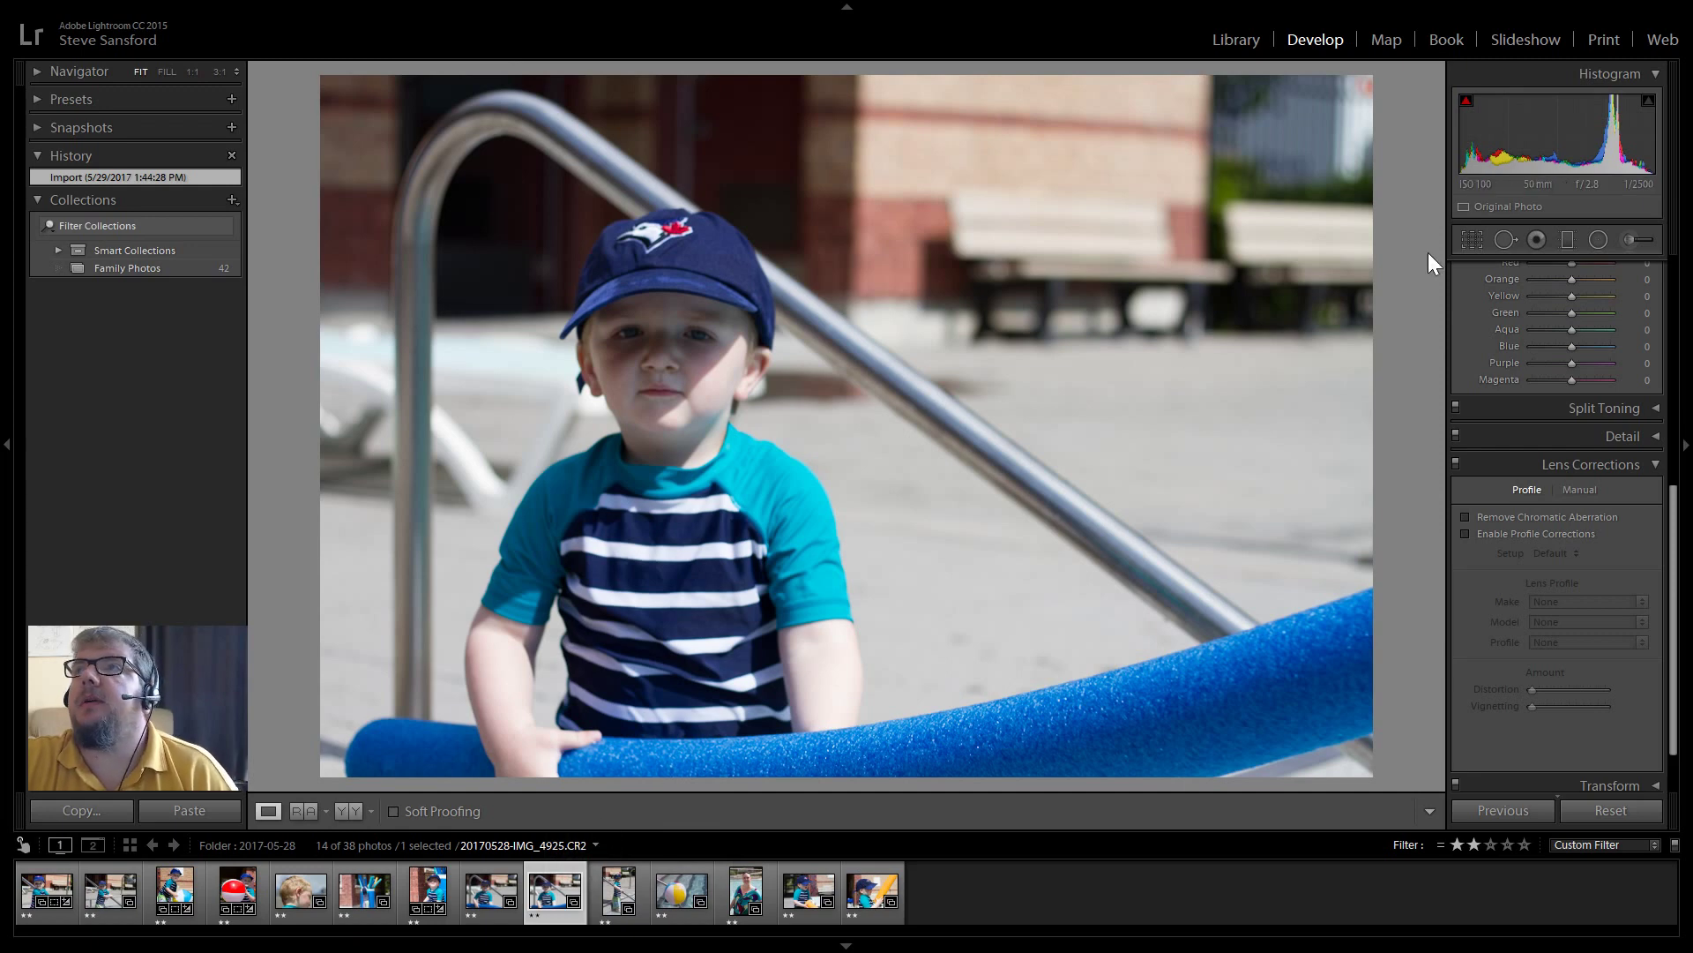
- Crop the photo tighter and narrow the frame to a portrait shape around the boy
left_click(1468, 241)
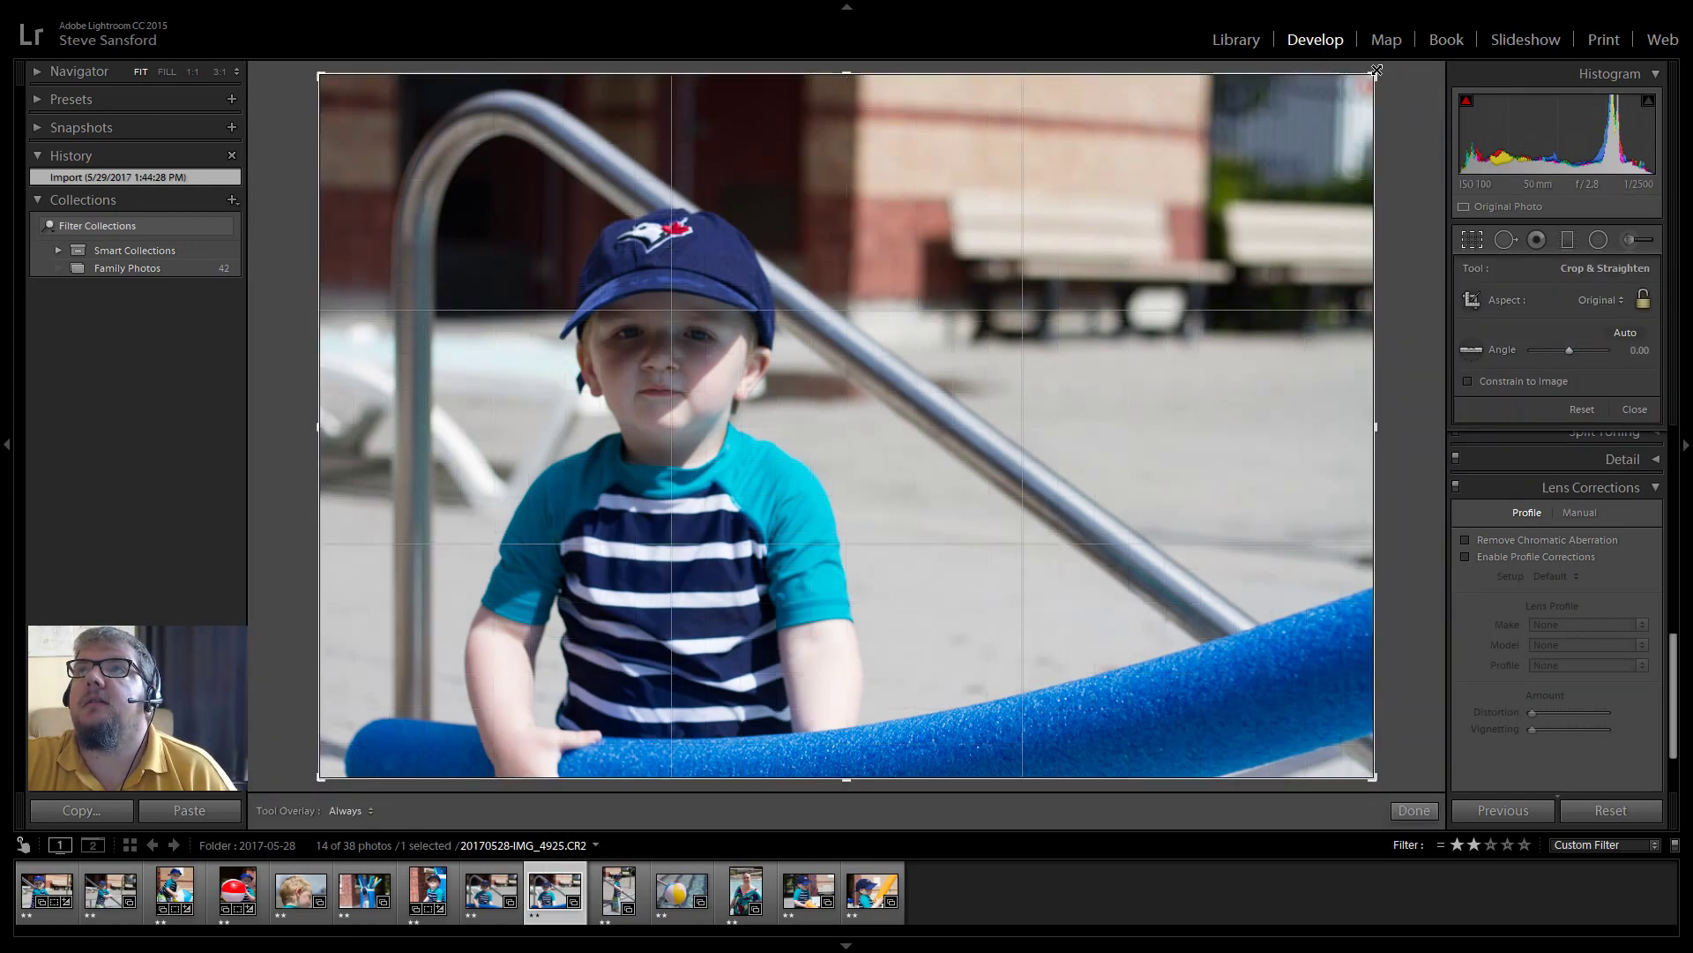
left_click_drag(1377, 75, 1284, 127)
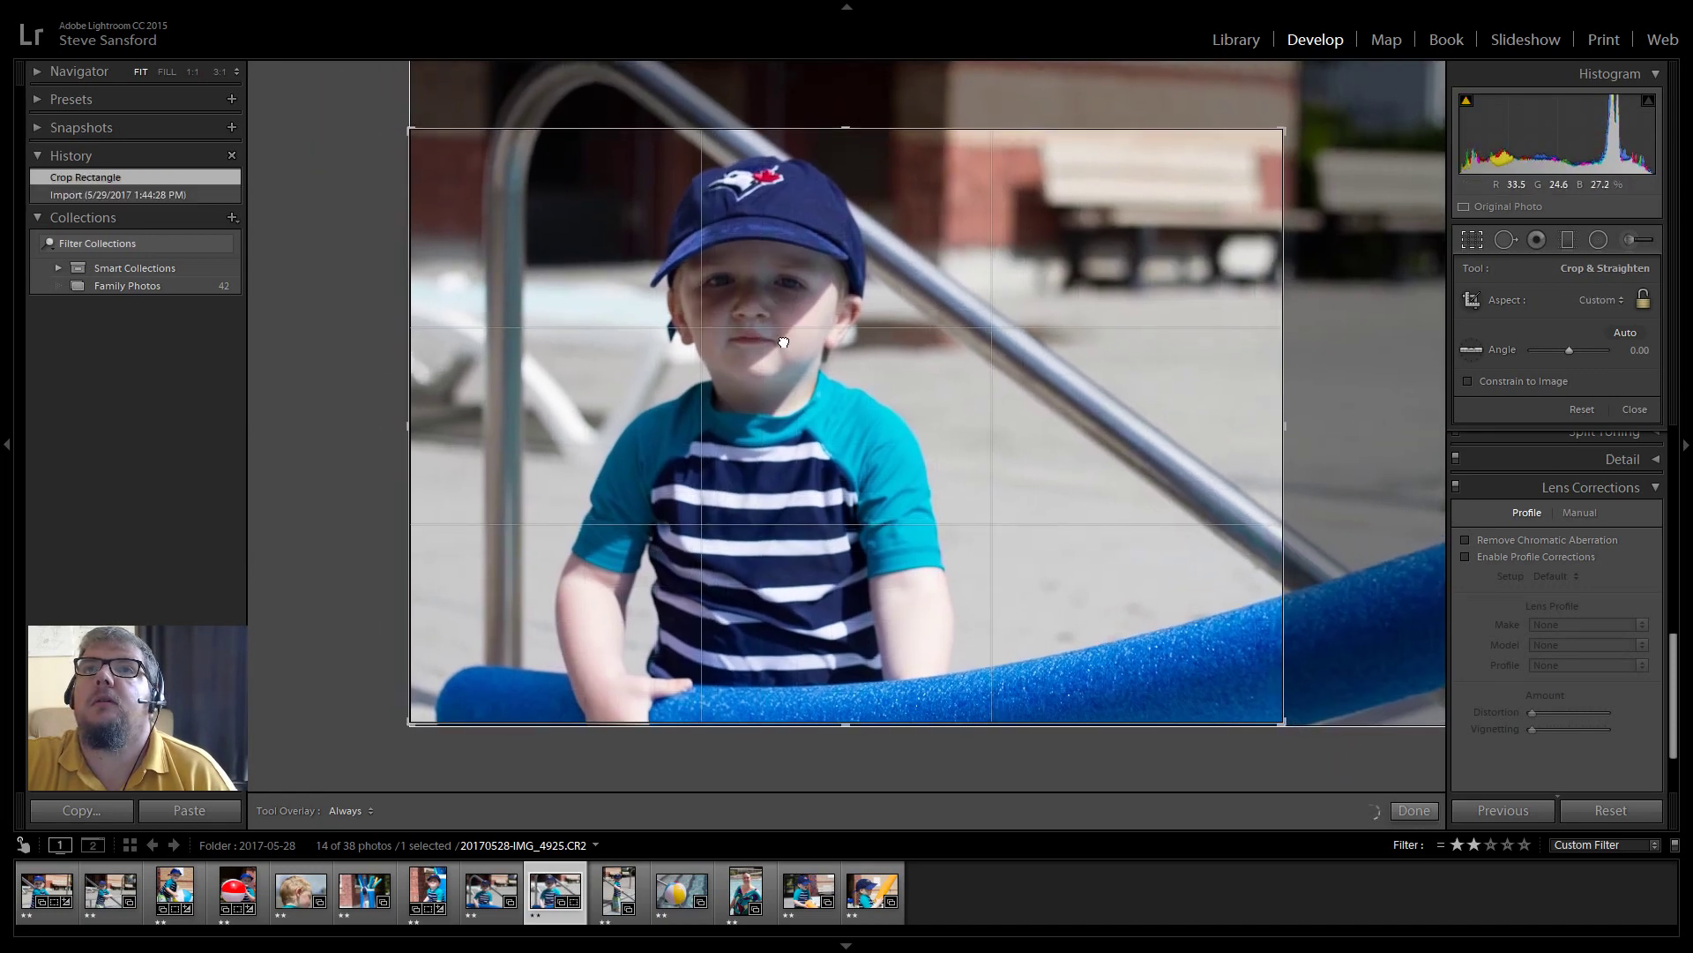
left_click_drag(801, 344, 694, 363)
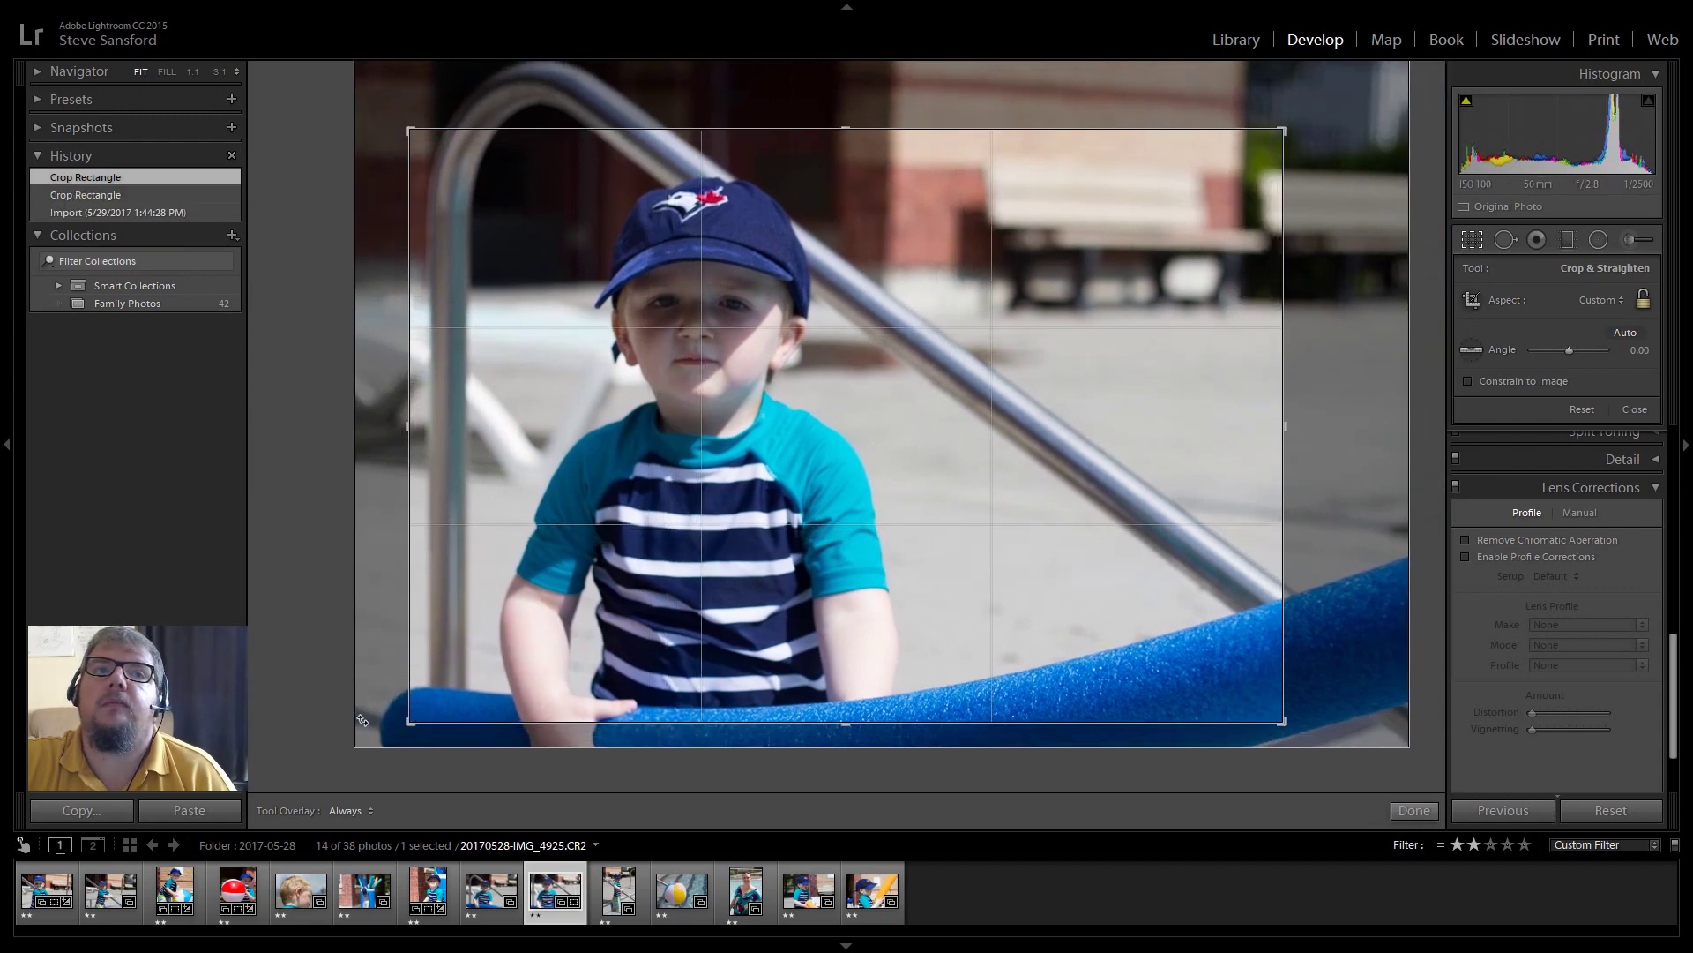
left_click_drag(388, 717, 546, 643)
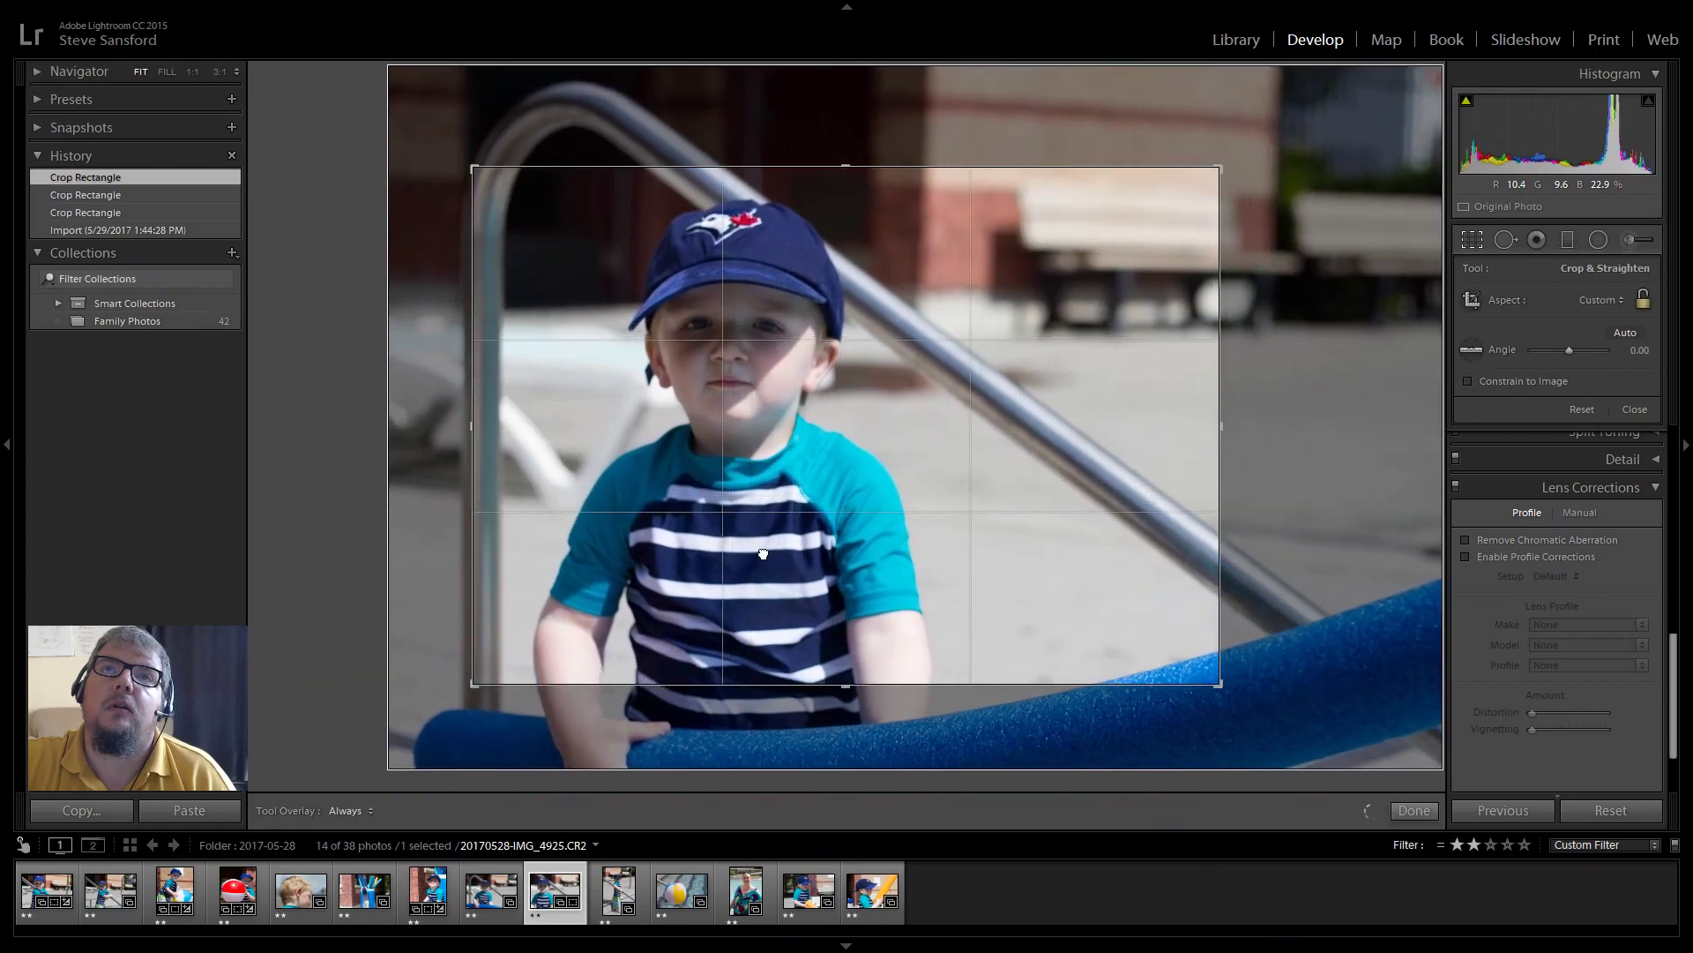
left_click_drag(757, 544, 751, 545)
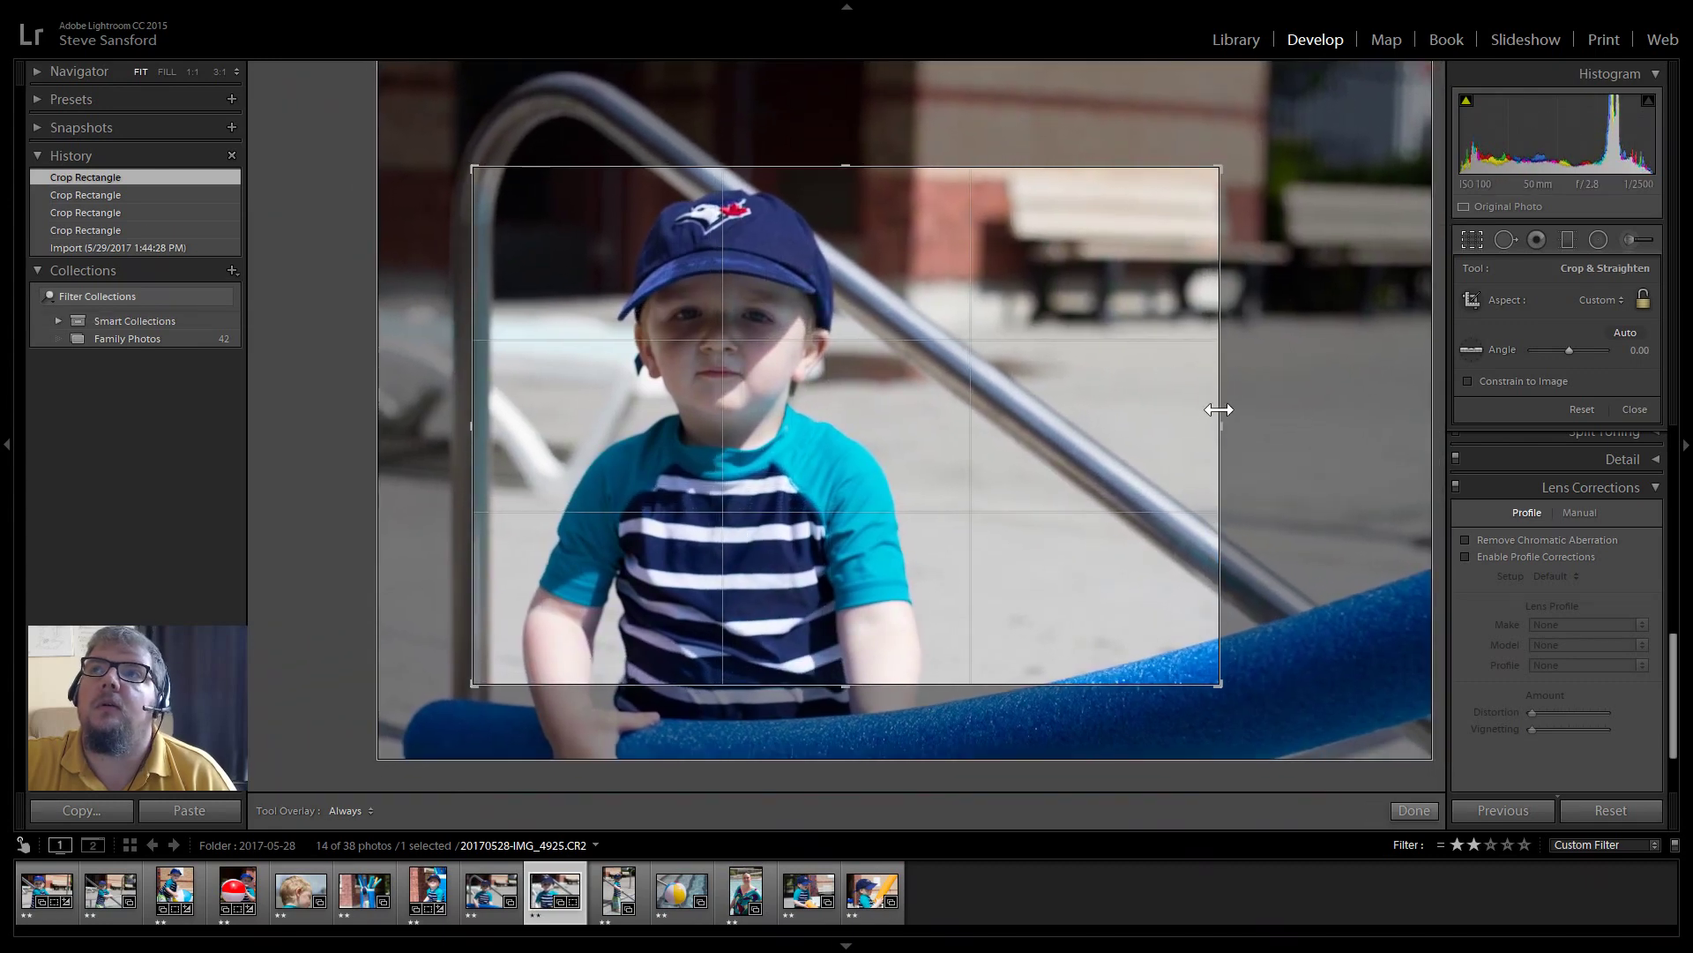
left_click_drag(1210, 428, 956, 432)
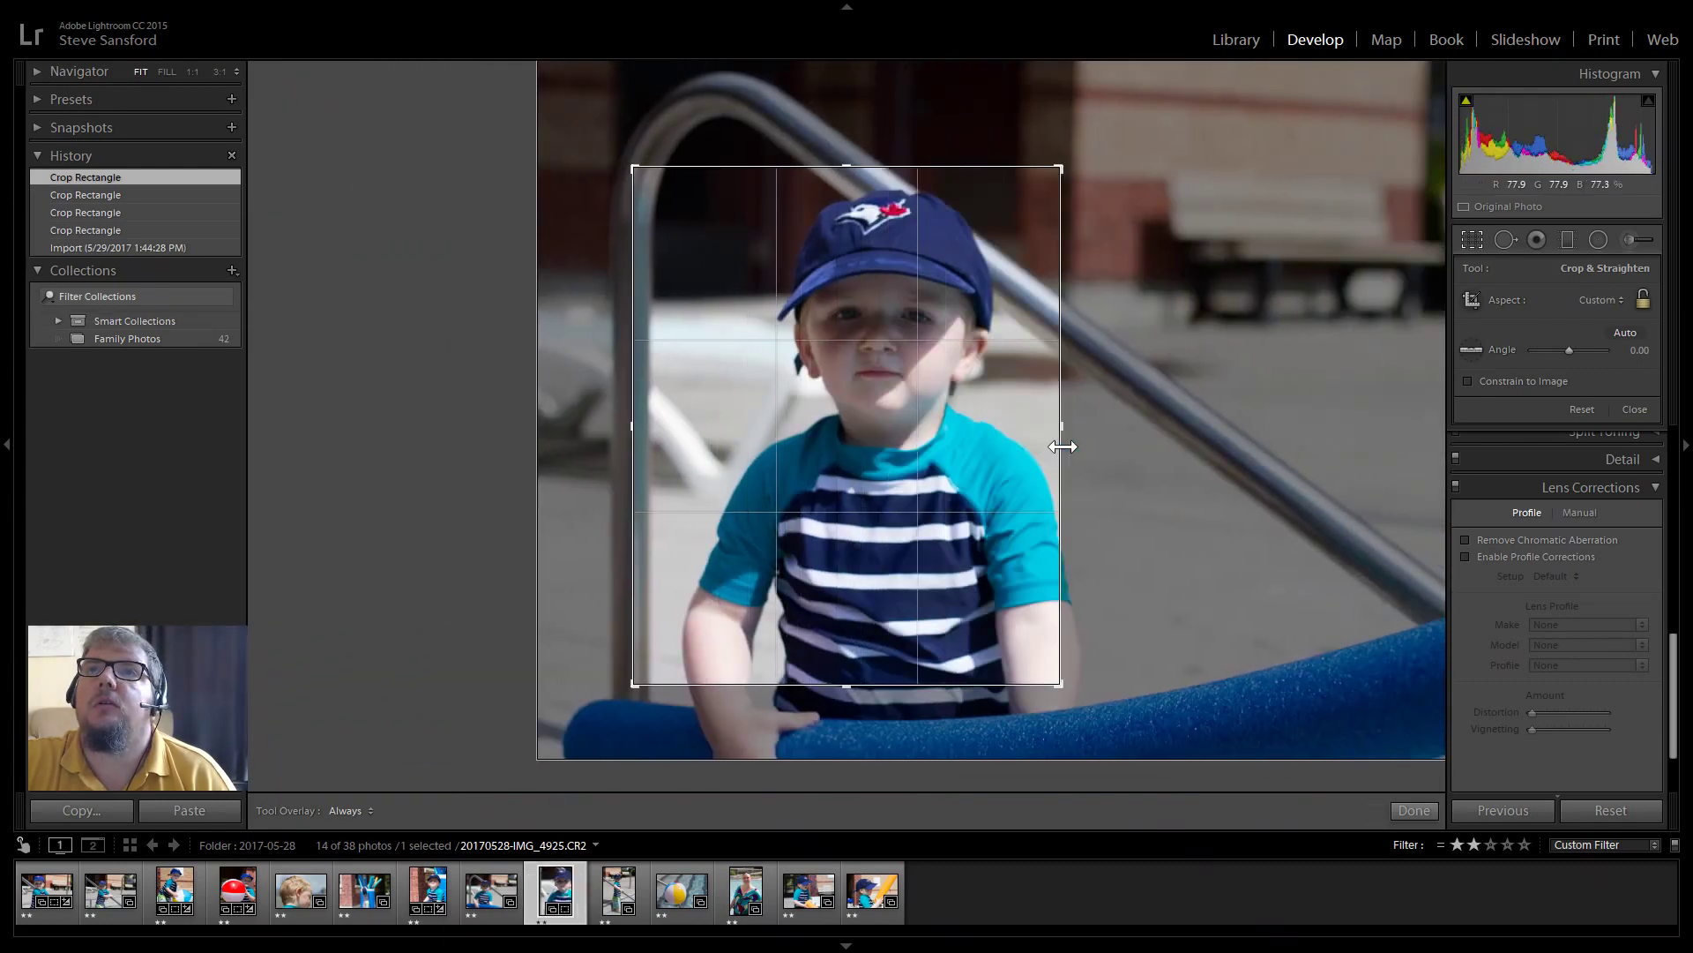
left_click_drag(1060, 168, 1102, 132)
- Set the crop aspect to 4 x 3, reposition the photo to include the boy's hand and the blue noodle, and apply the crop
left_click(1597, 300)
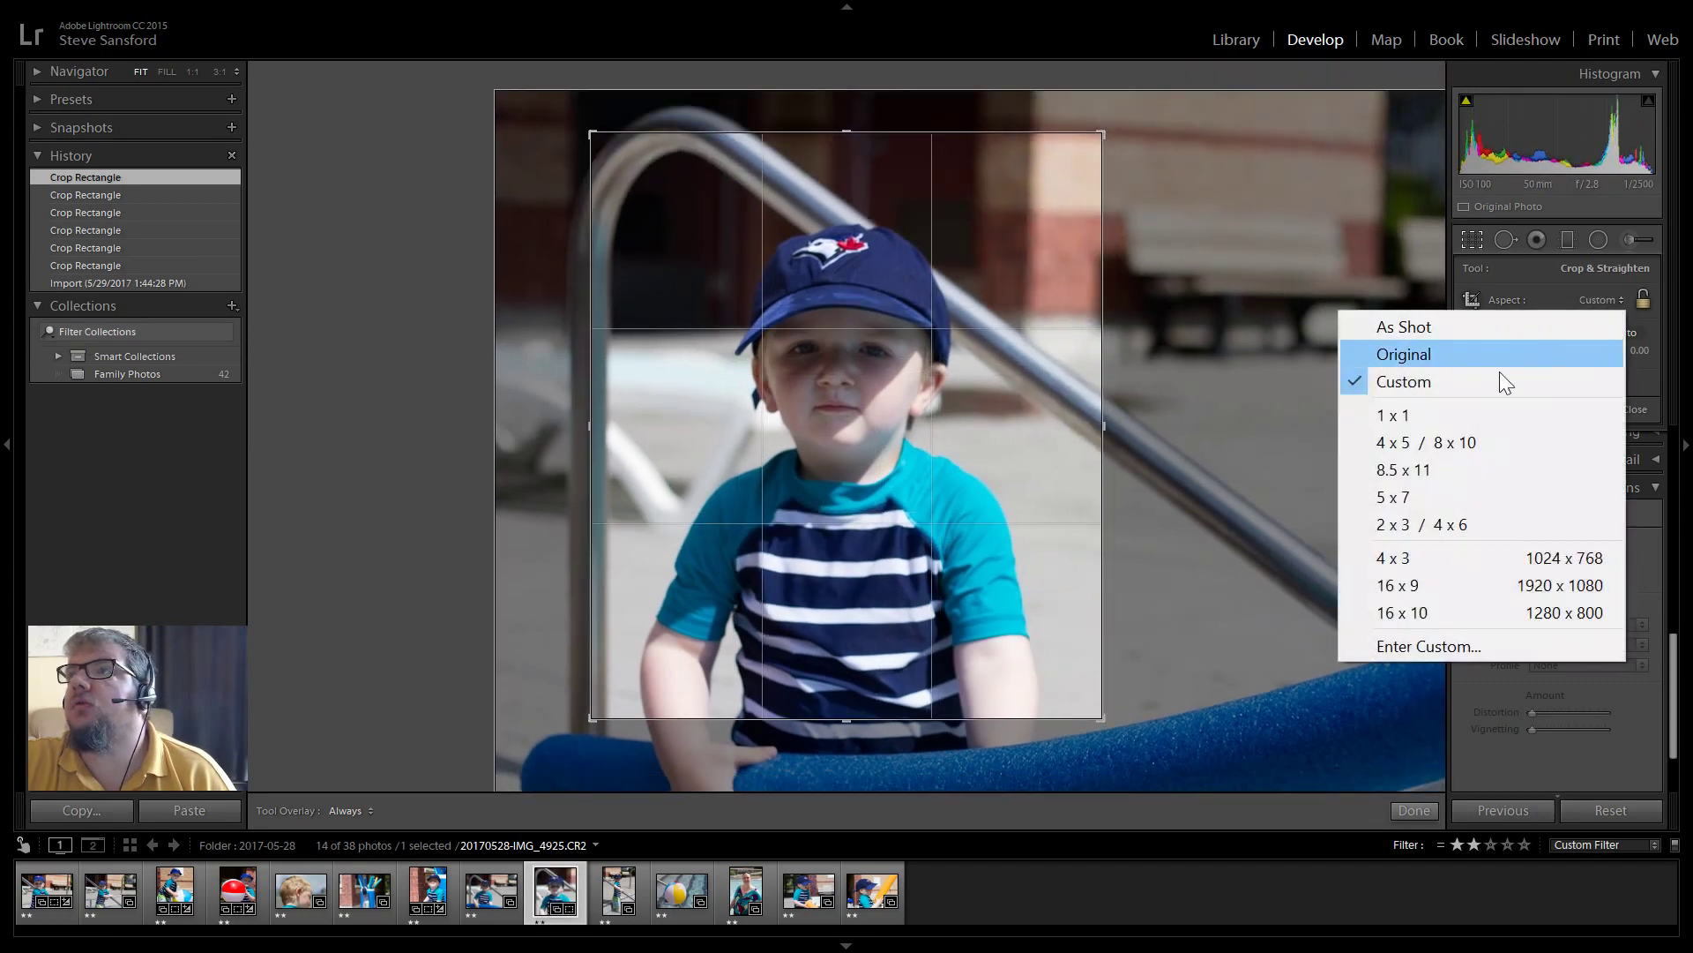
left_click(1404, 563)
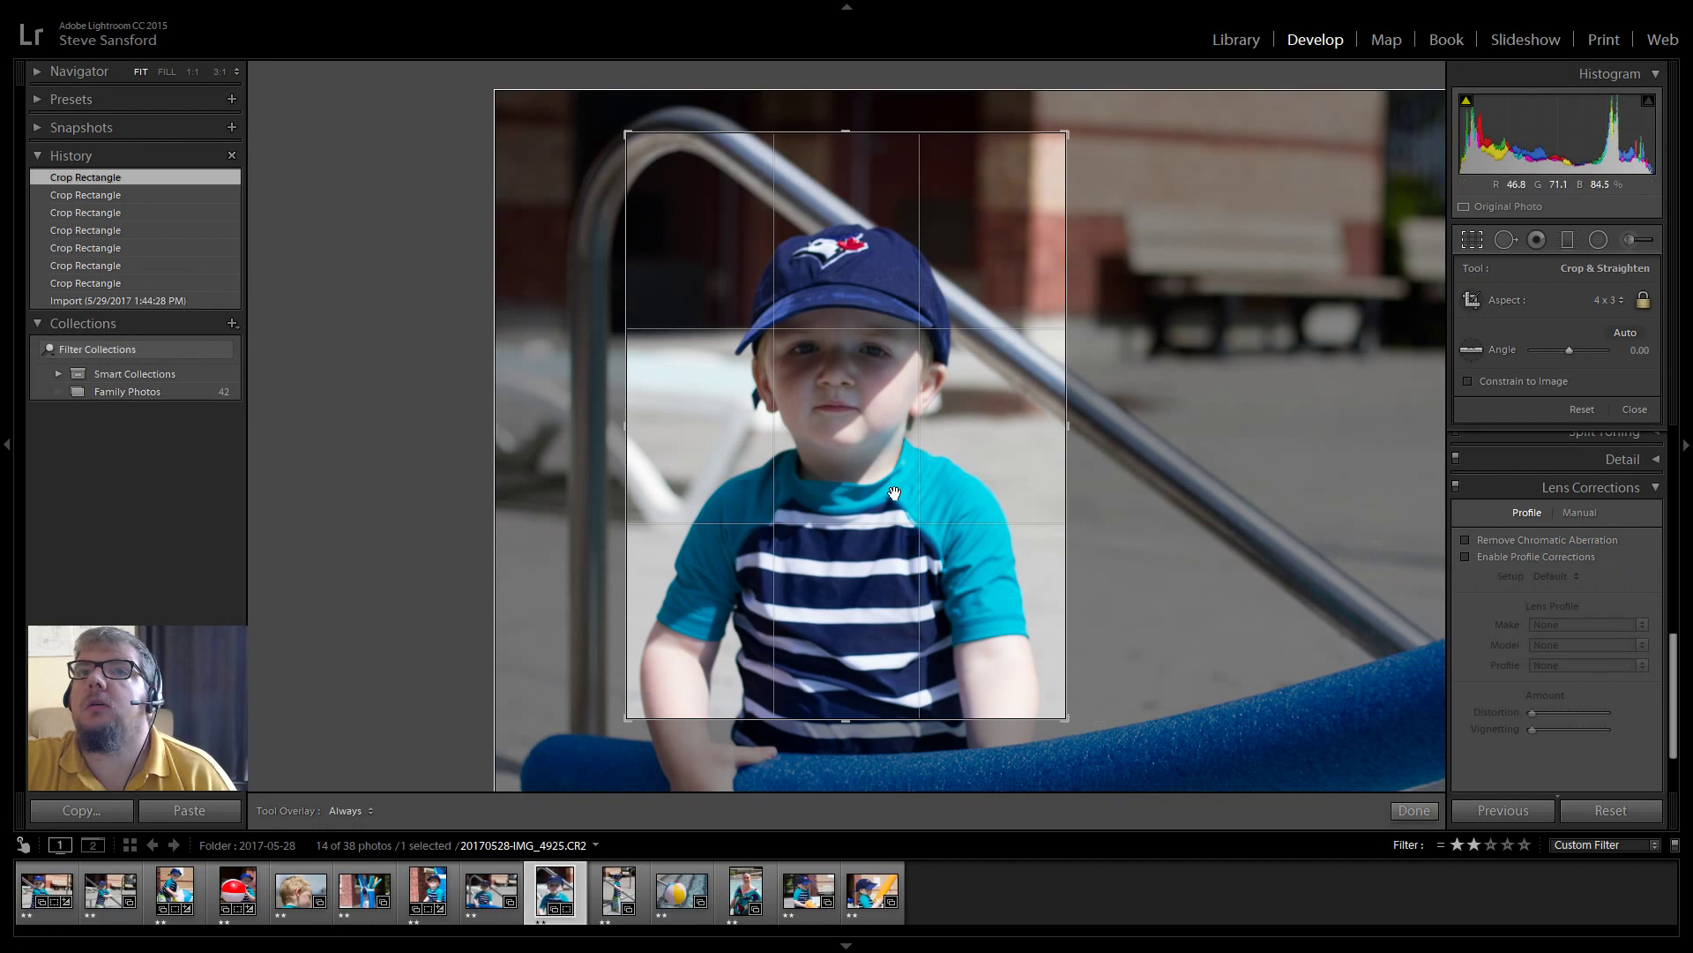
left_click_drag(891, 503, 900, 417)
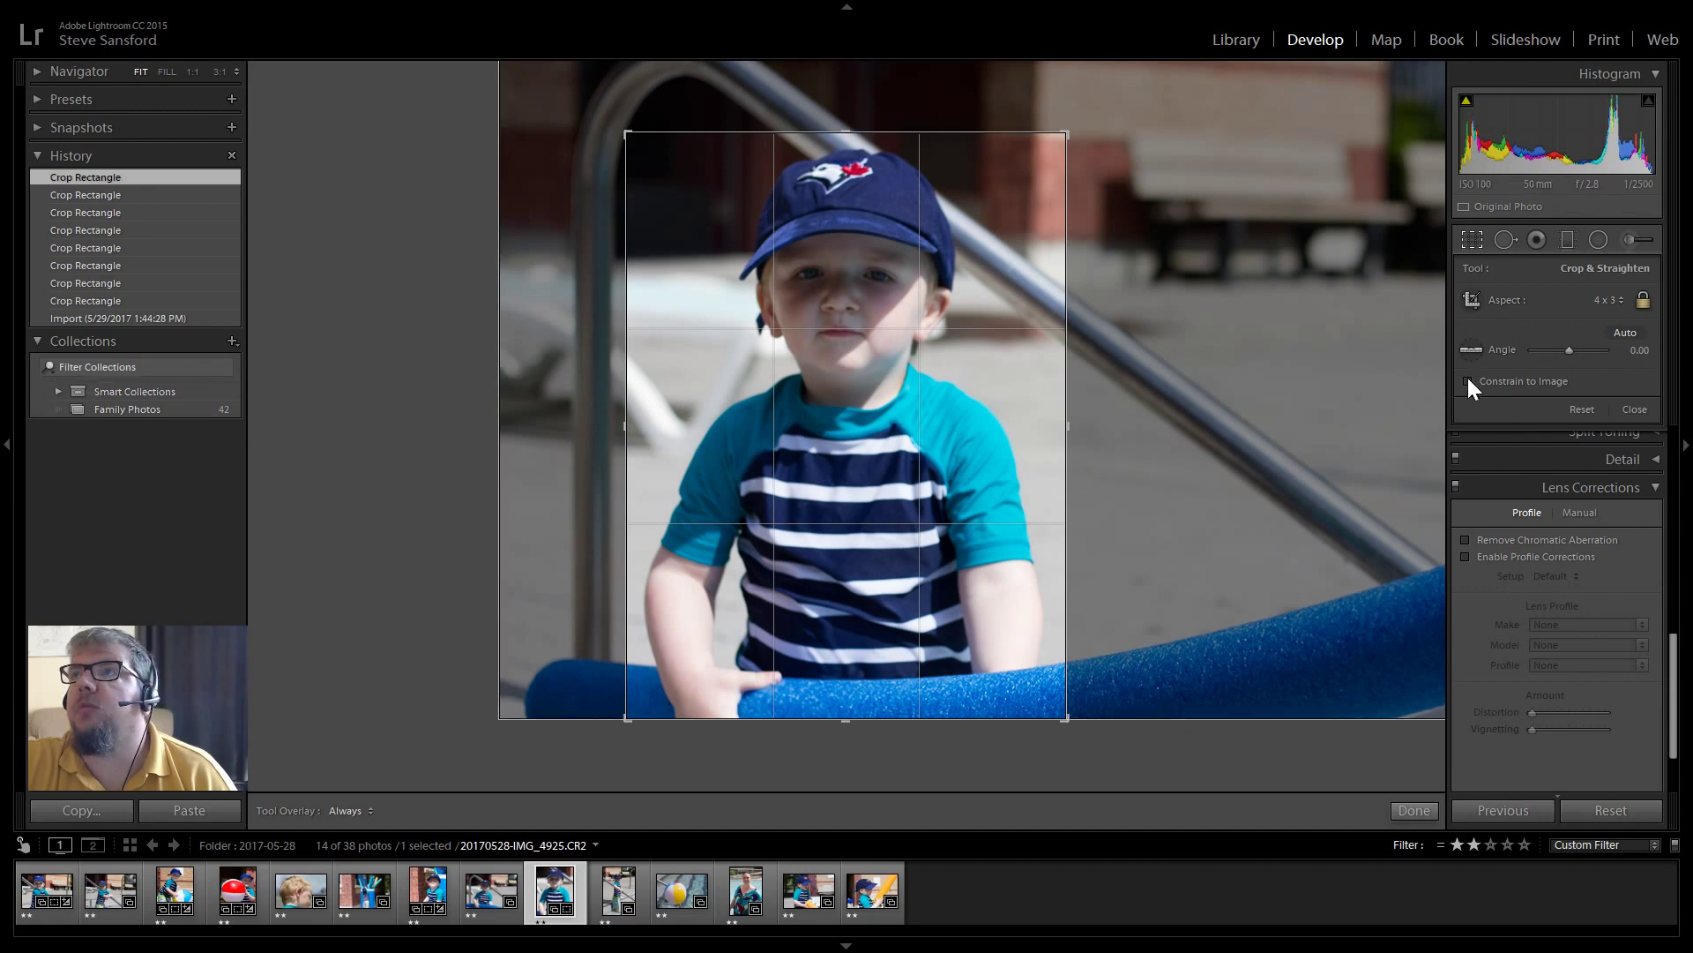
left_click(1420, 815)
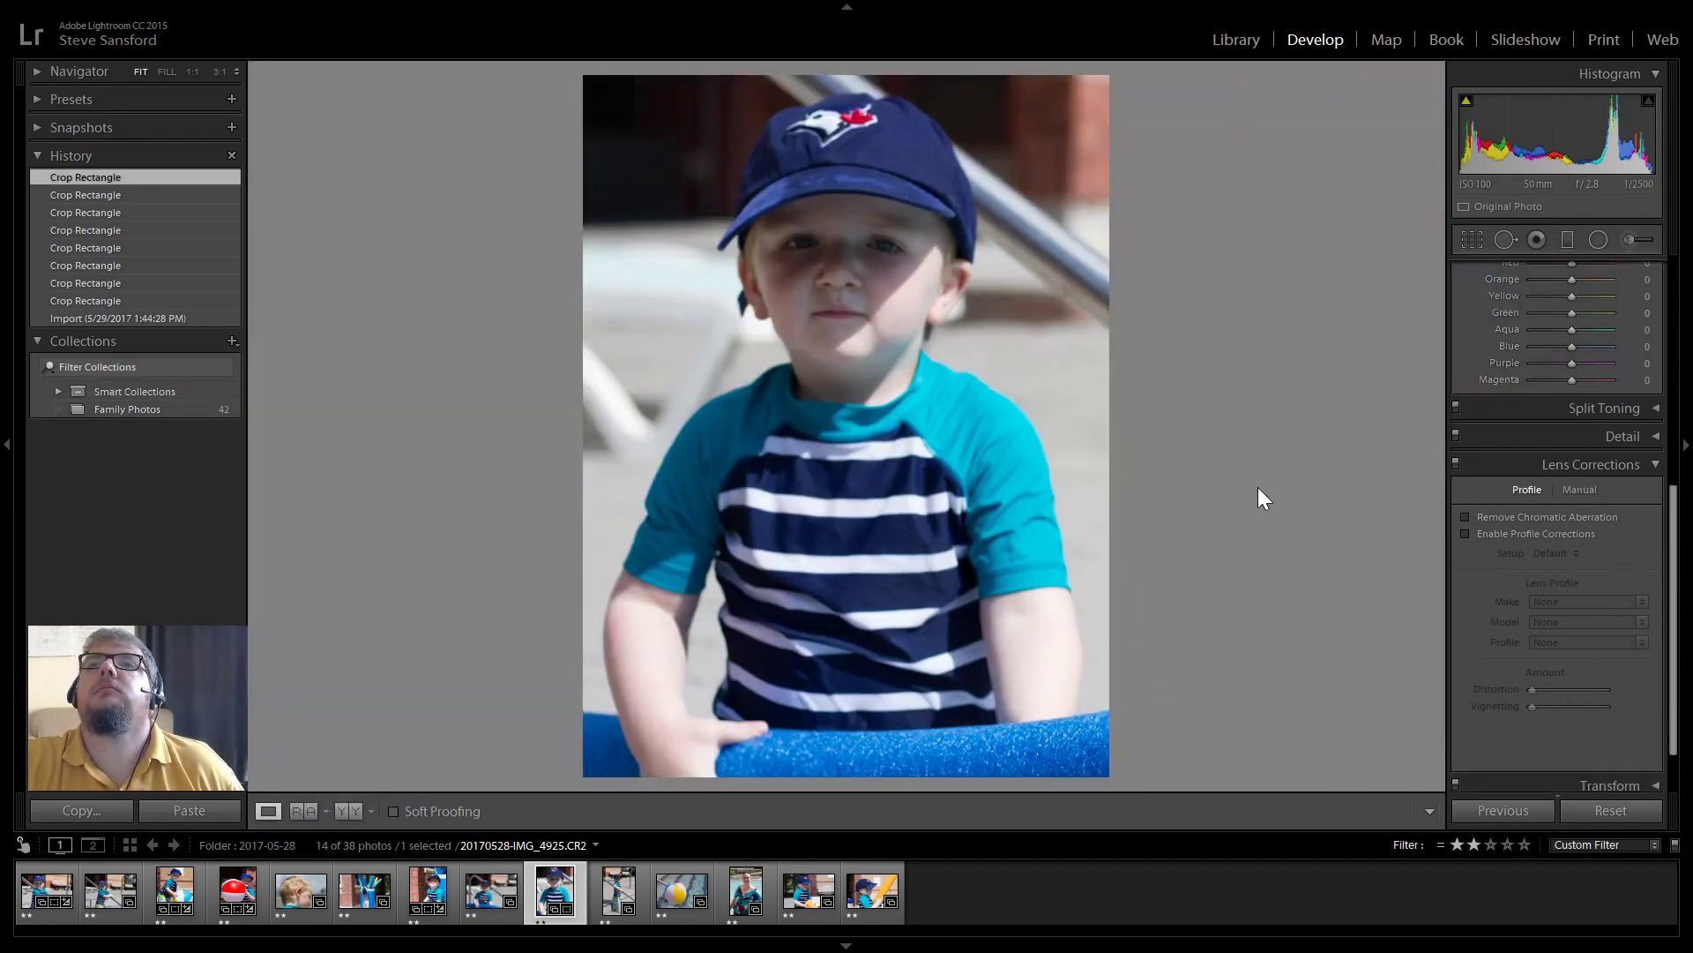
- Examine the boy's face and cap at 1:1 to judge the focus, and return to the fitted view
left_click(190, 69)
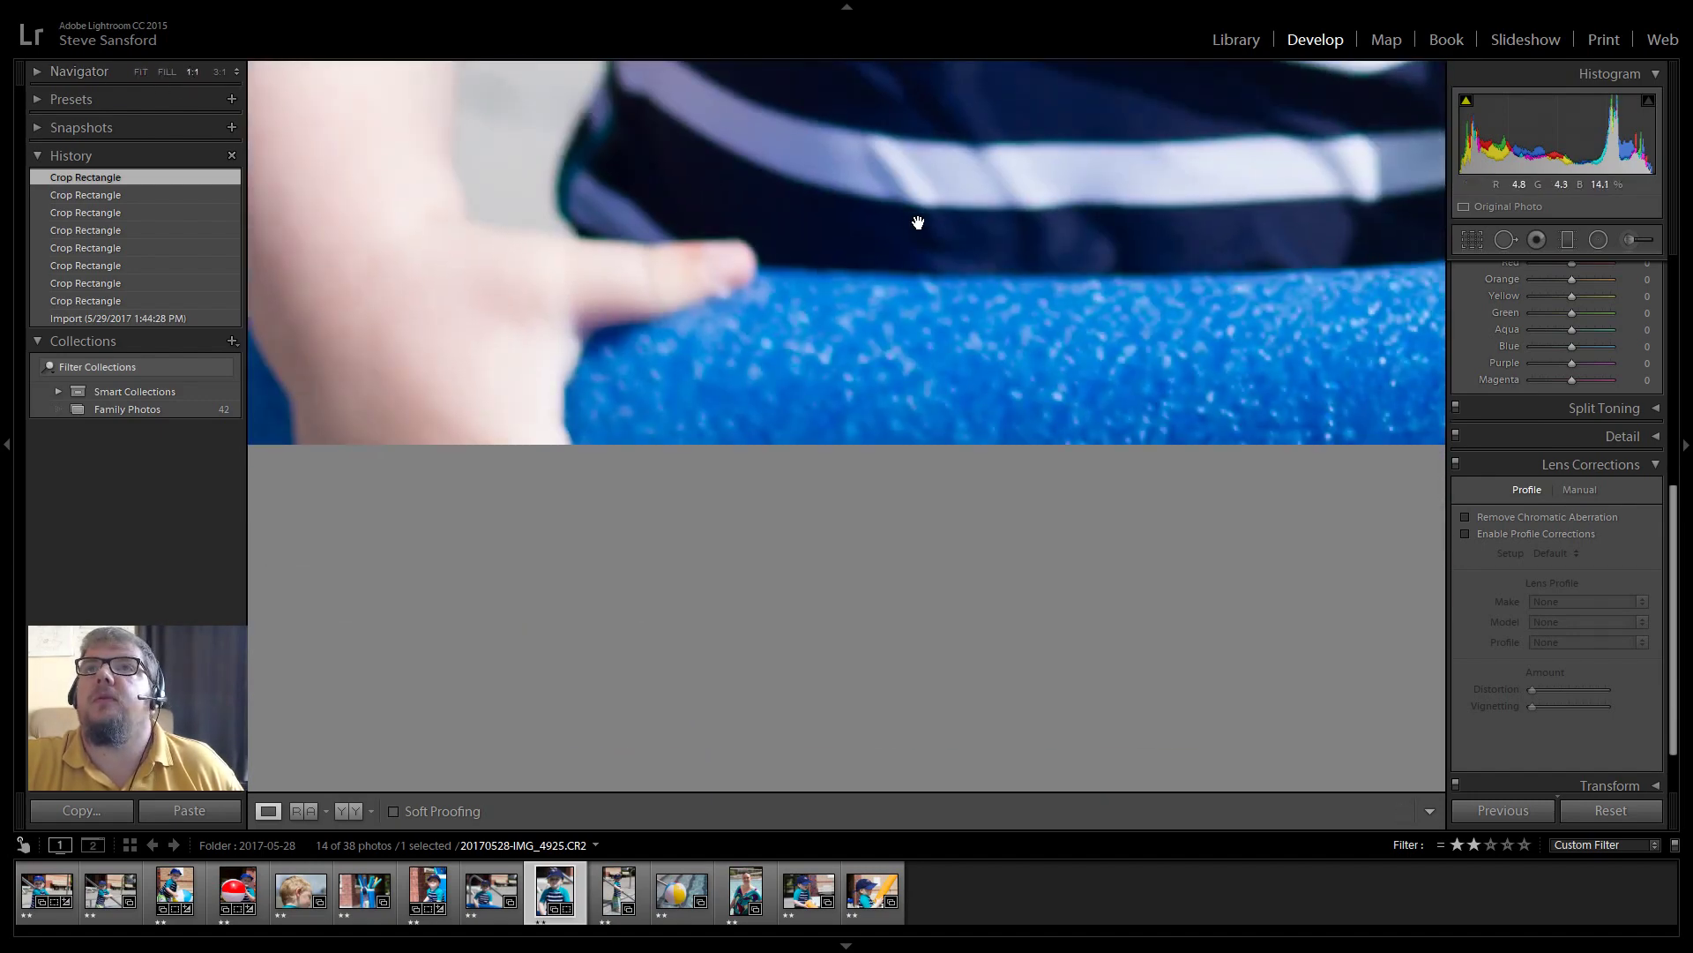
left_click_drag(919, 223, 984, 562)
left_click(984, 562)
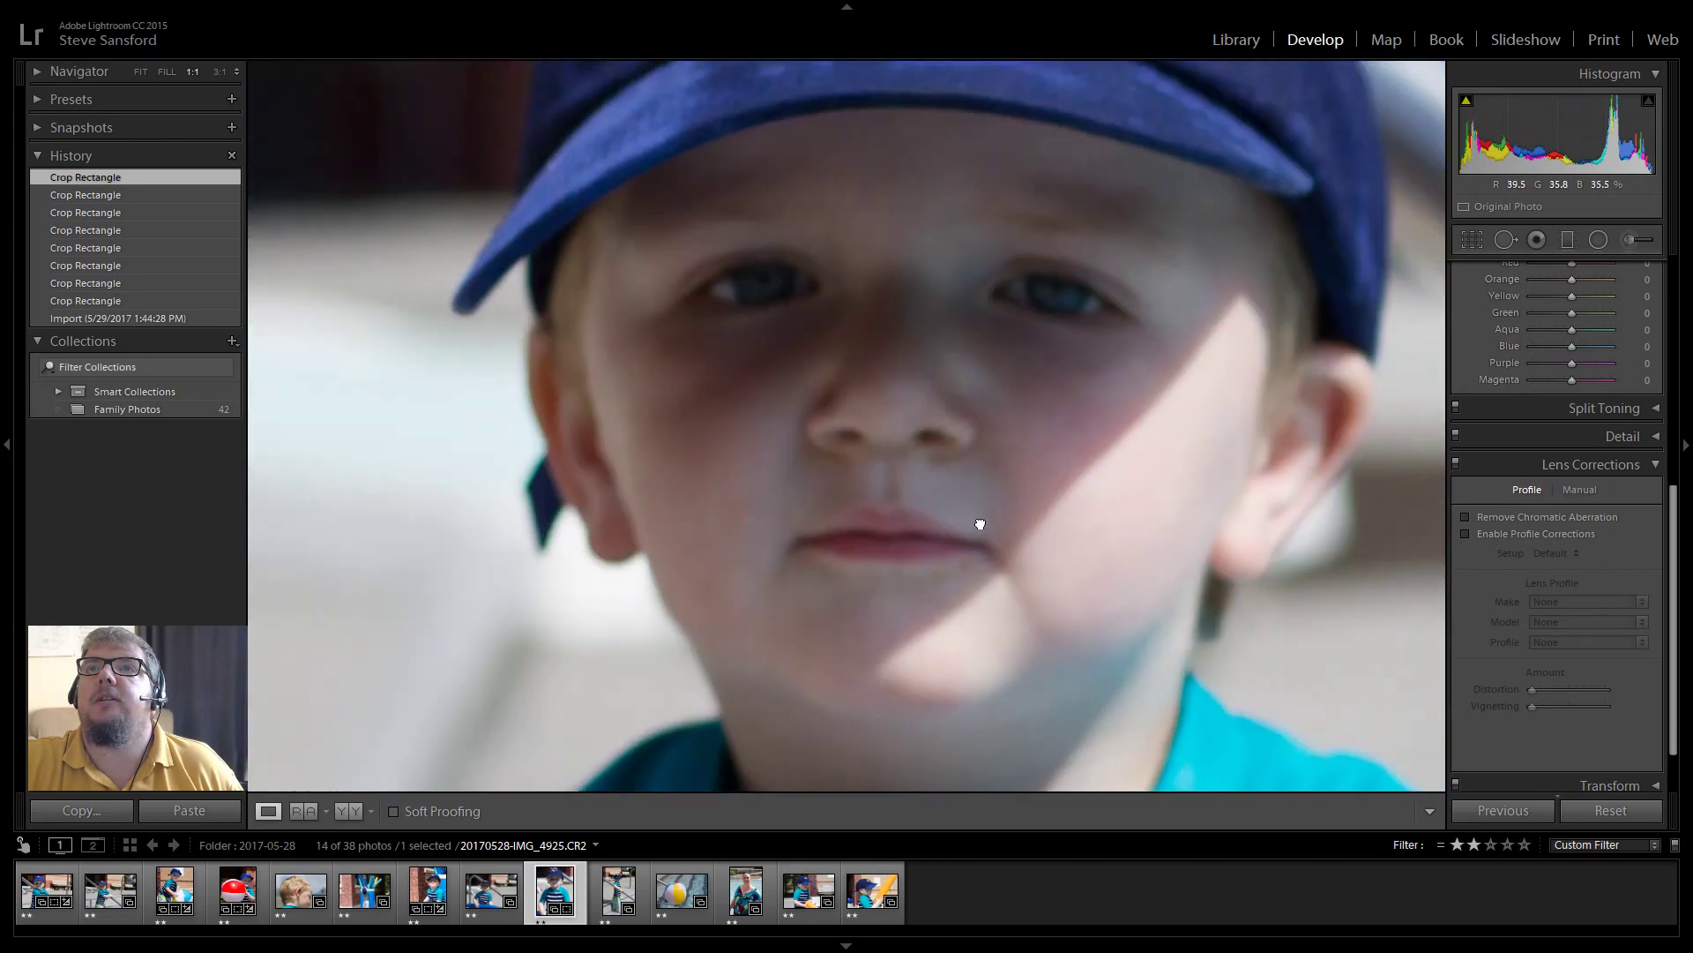
left_click(960, 683)
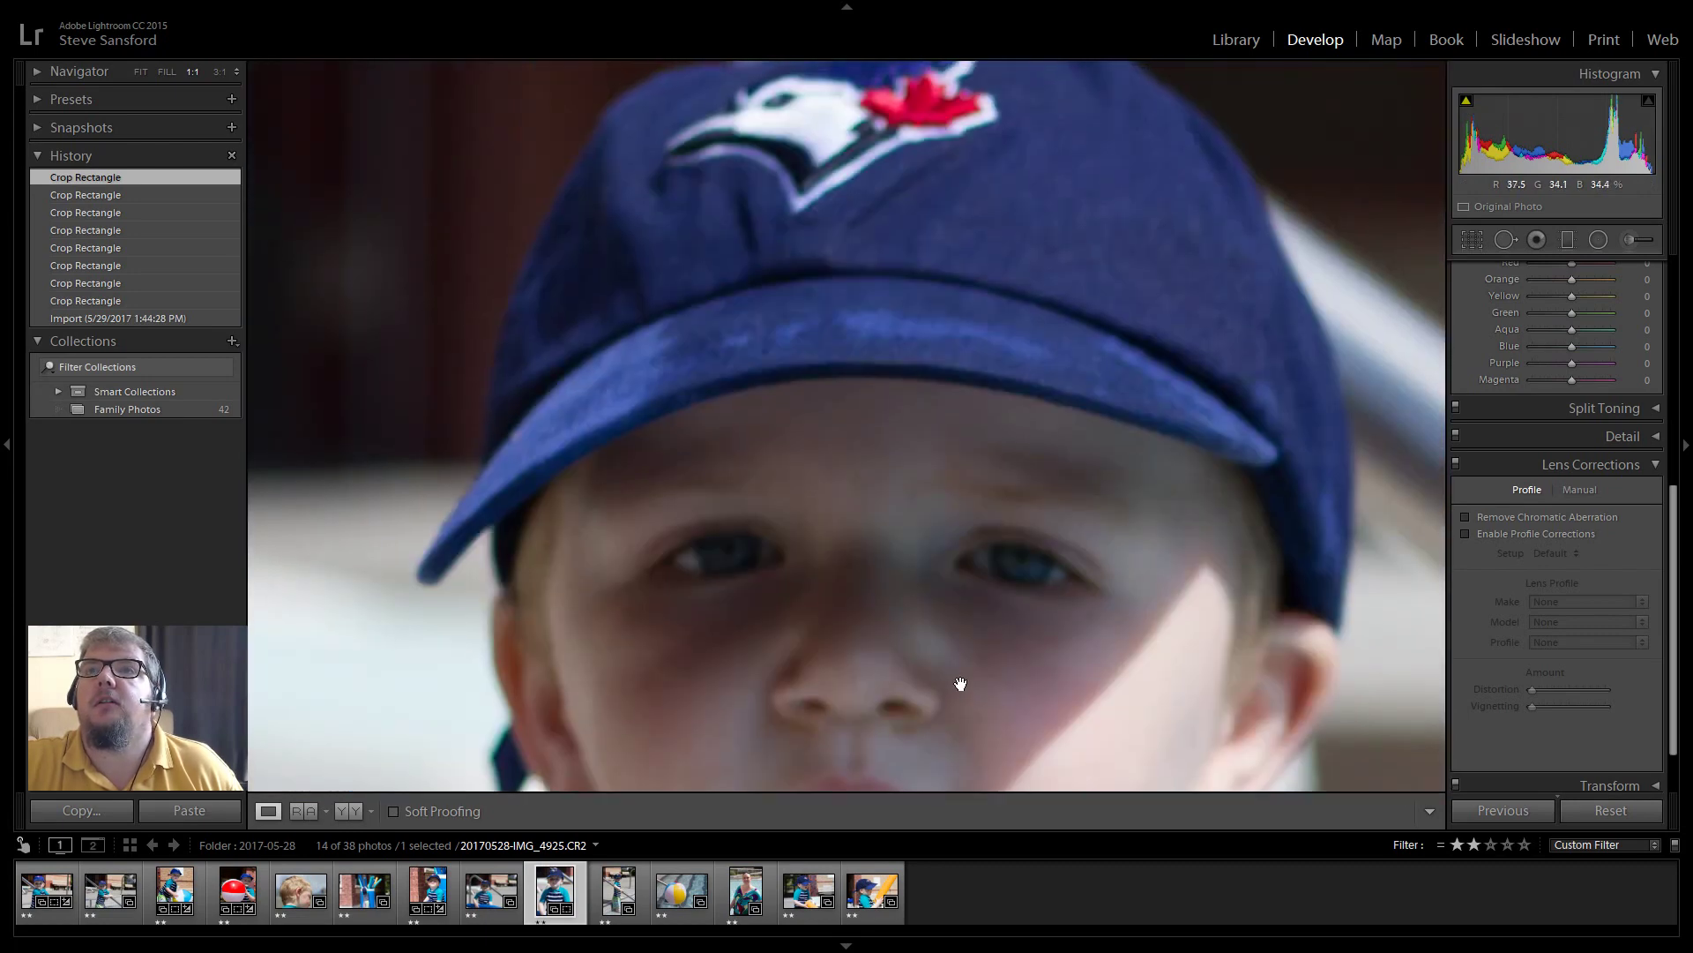
left_click(144, 72)
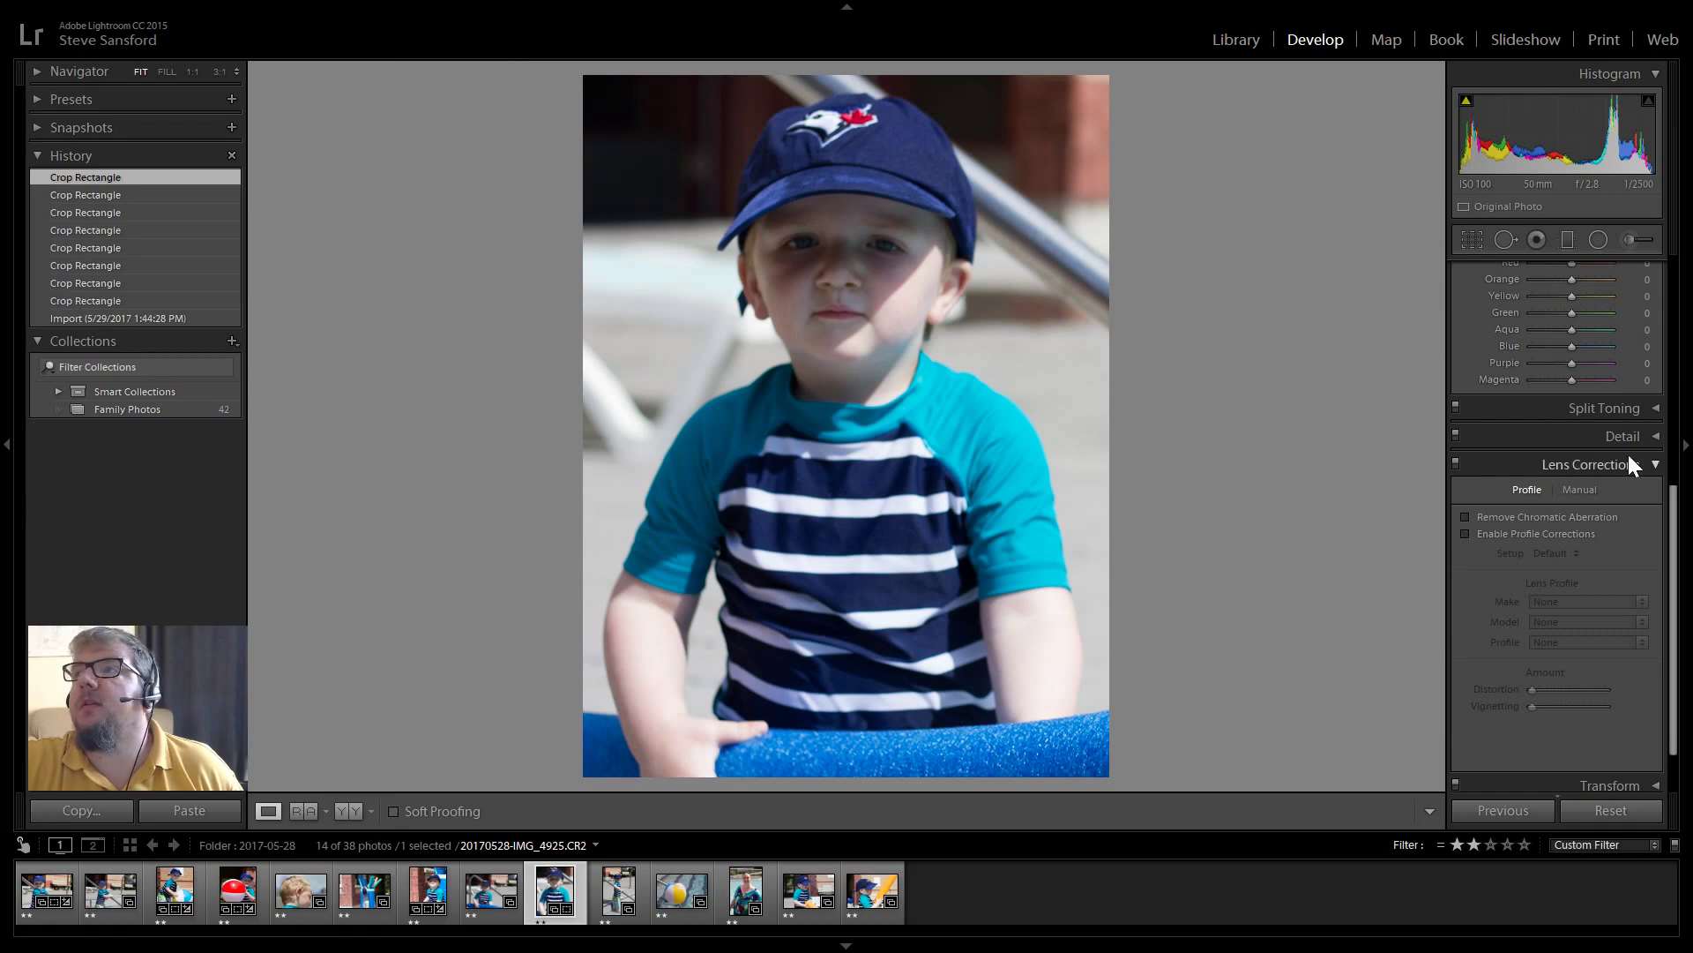
- Enable lens profile corrections and set the sharpening Amount to 54
left_click(1465, 534)
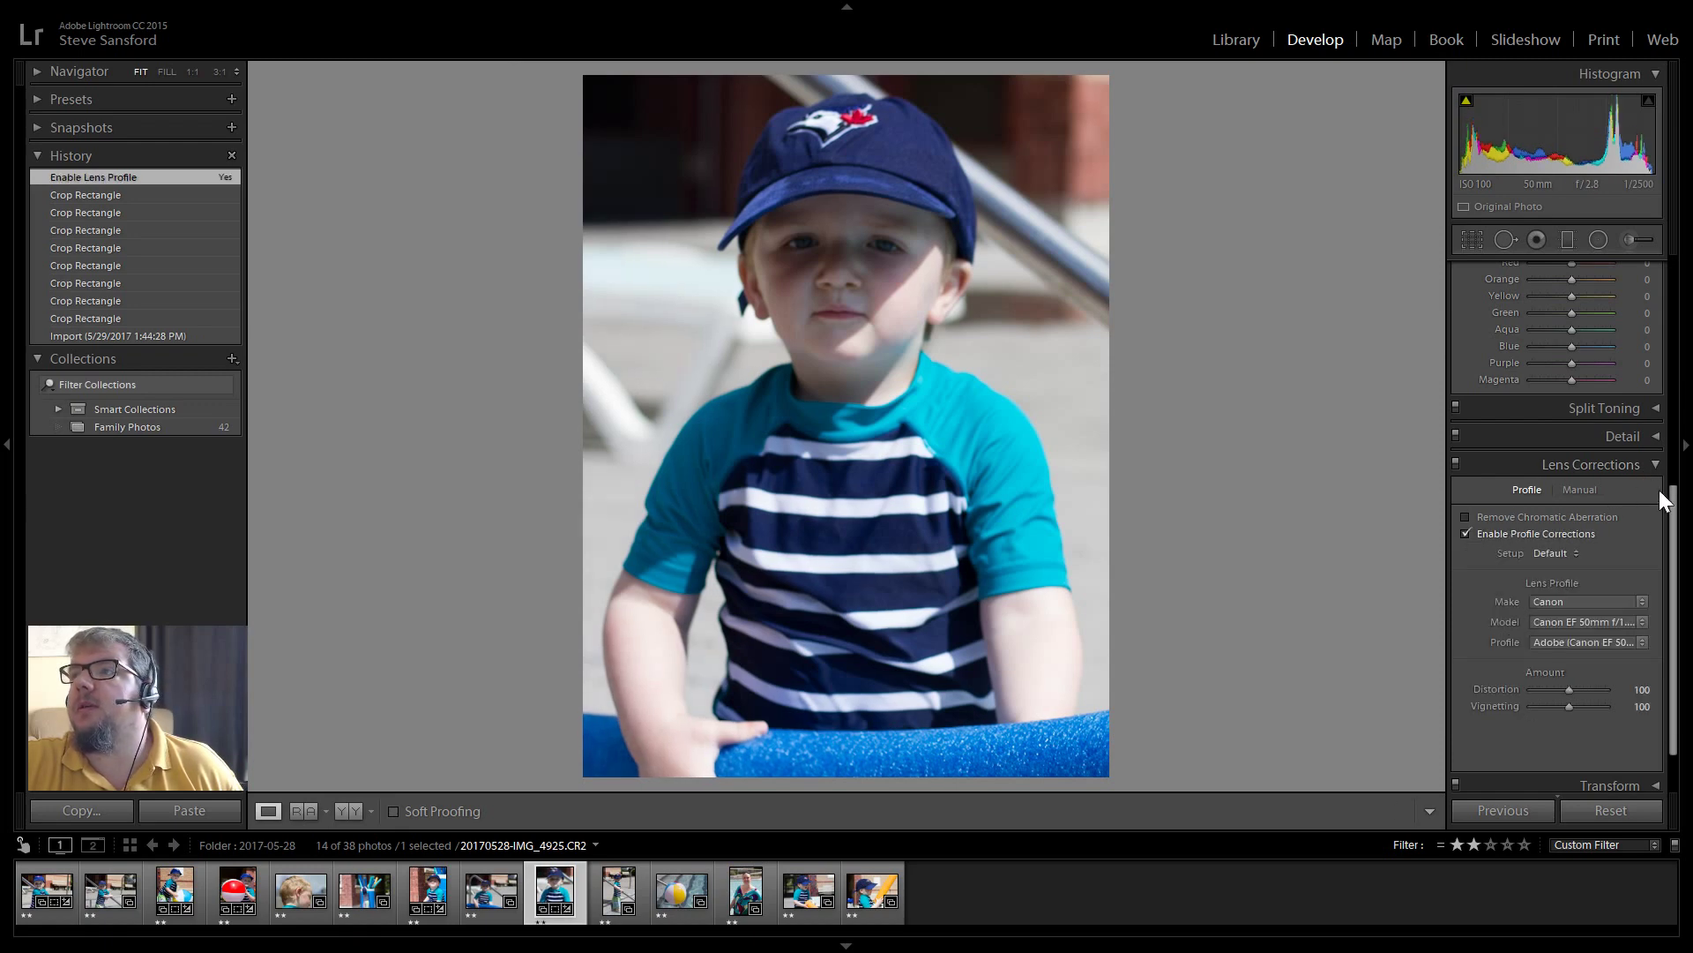
left_click(1655, 436)
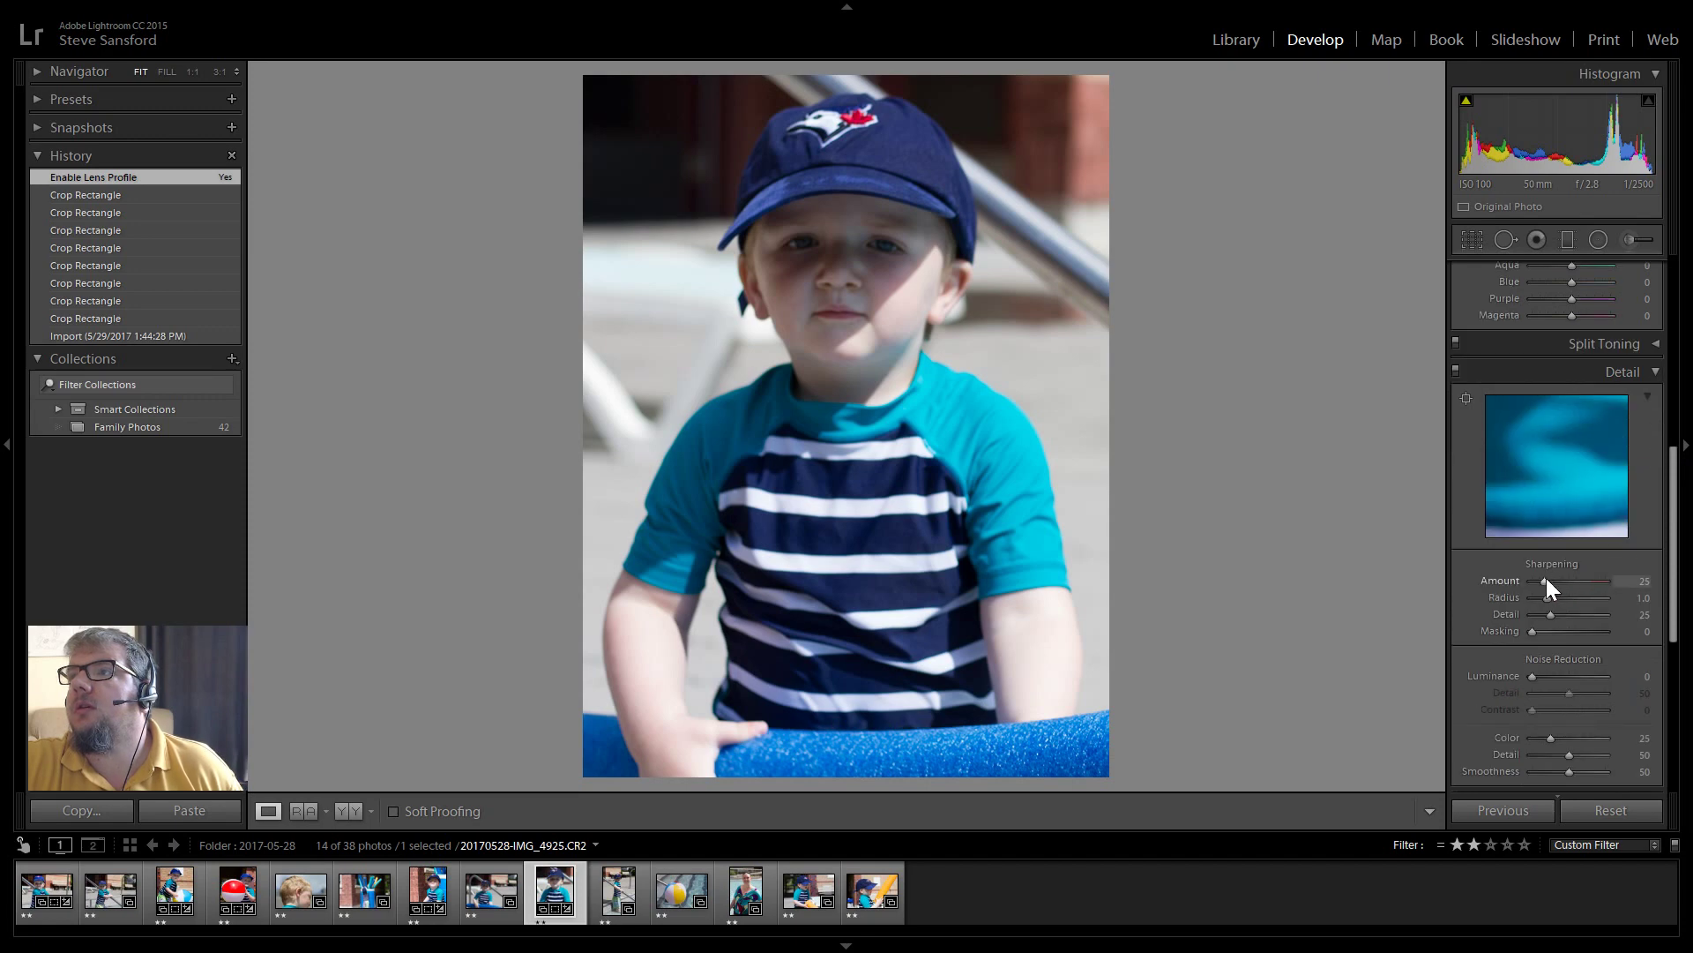
left_click_drag(1549, 584, 1607, 580)
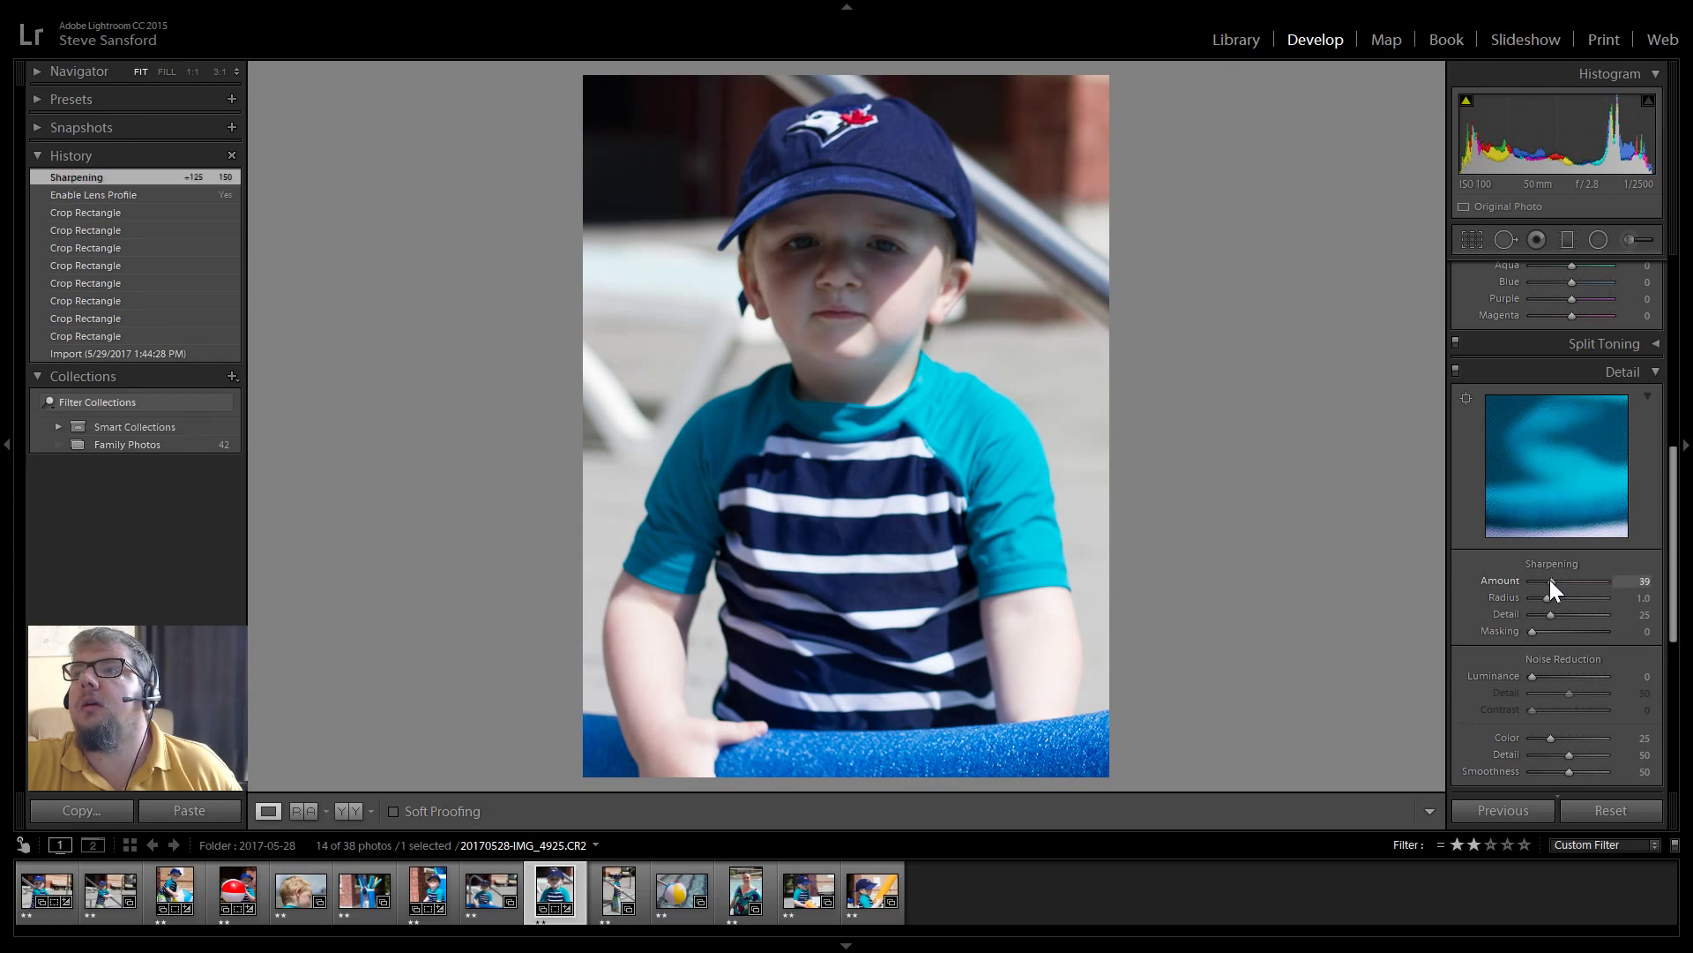
left_click_drag(1557, 584, 1558, 584)
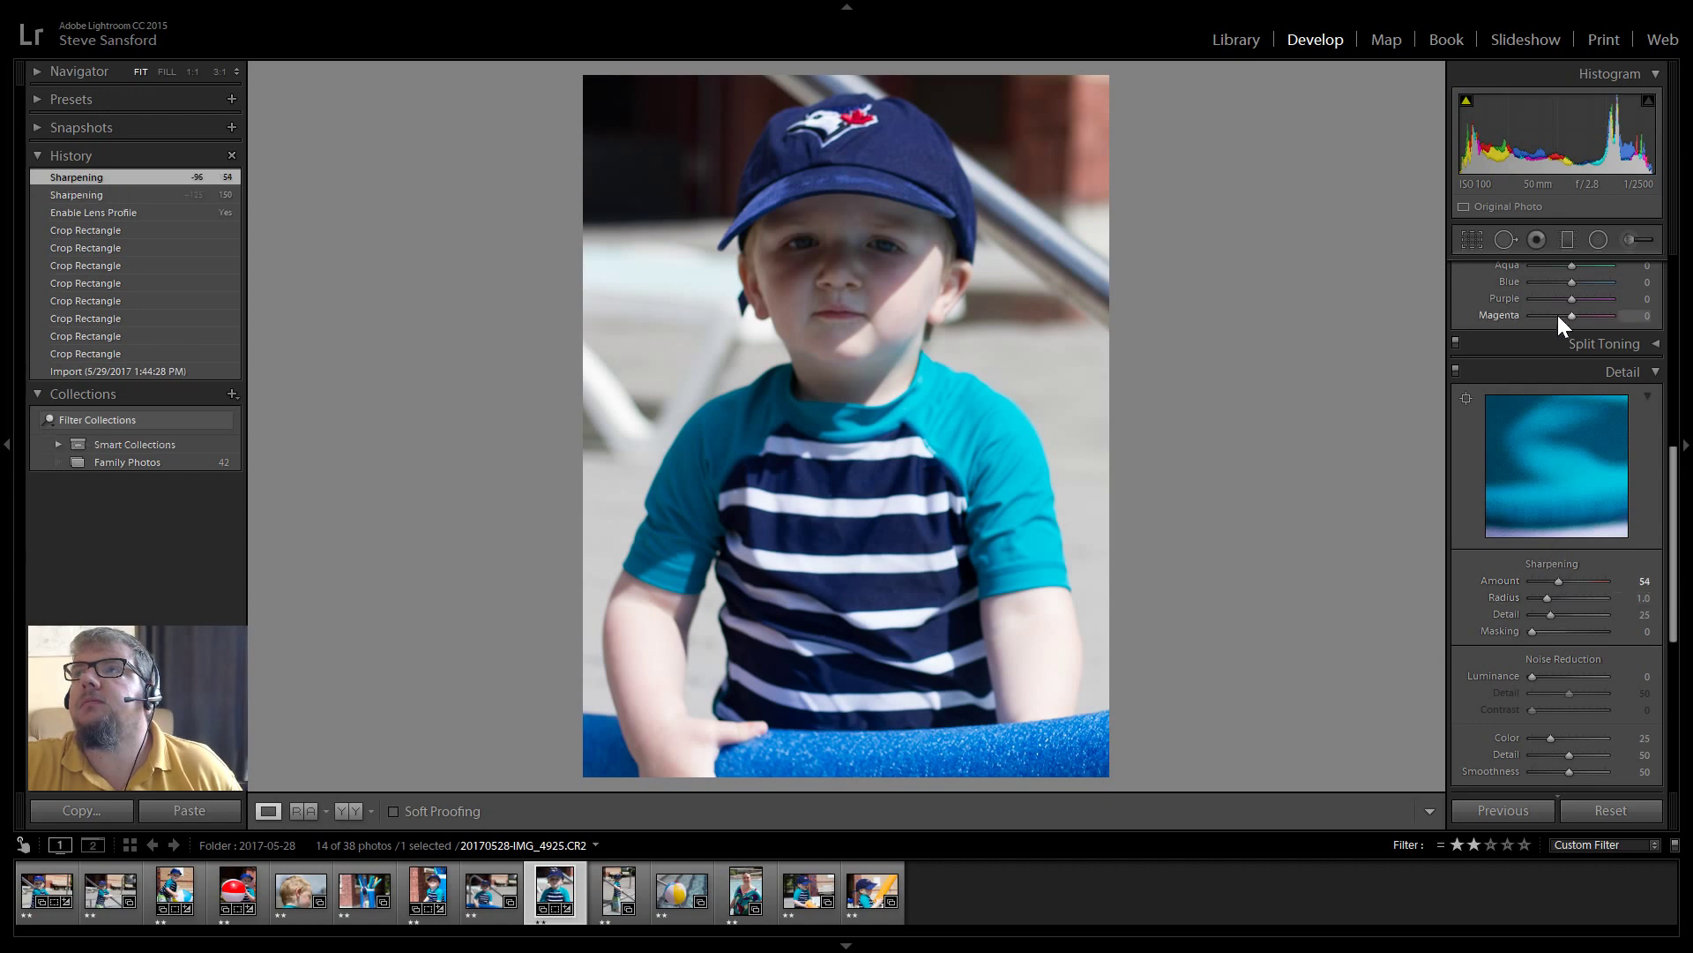
- Apply Auto tone and adjust Contrast to +10, Highlights to -40 and Blacks to -52
scroll(1579, 325, "up", 6)
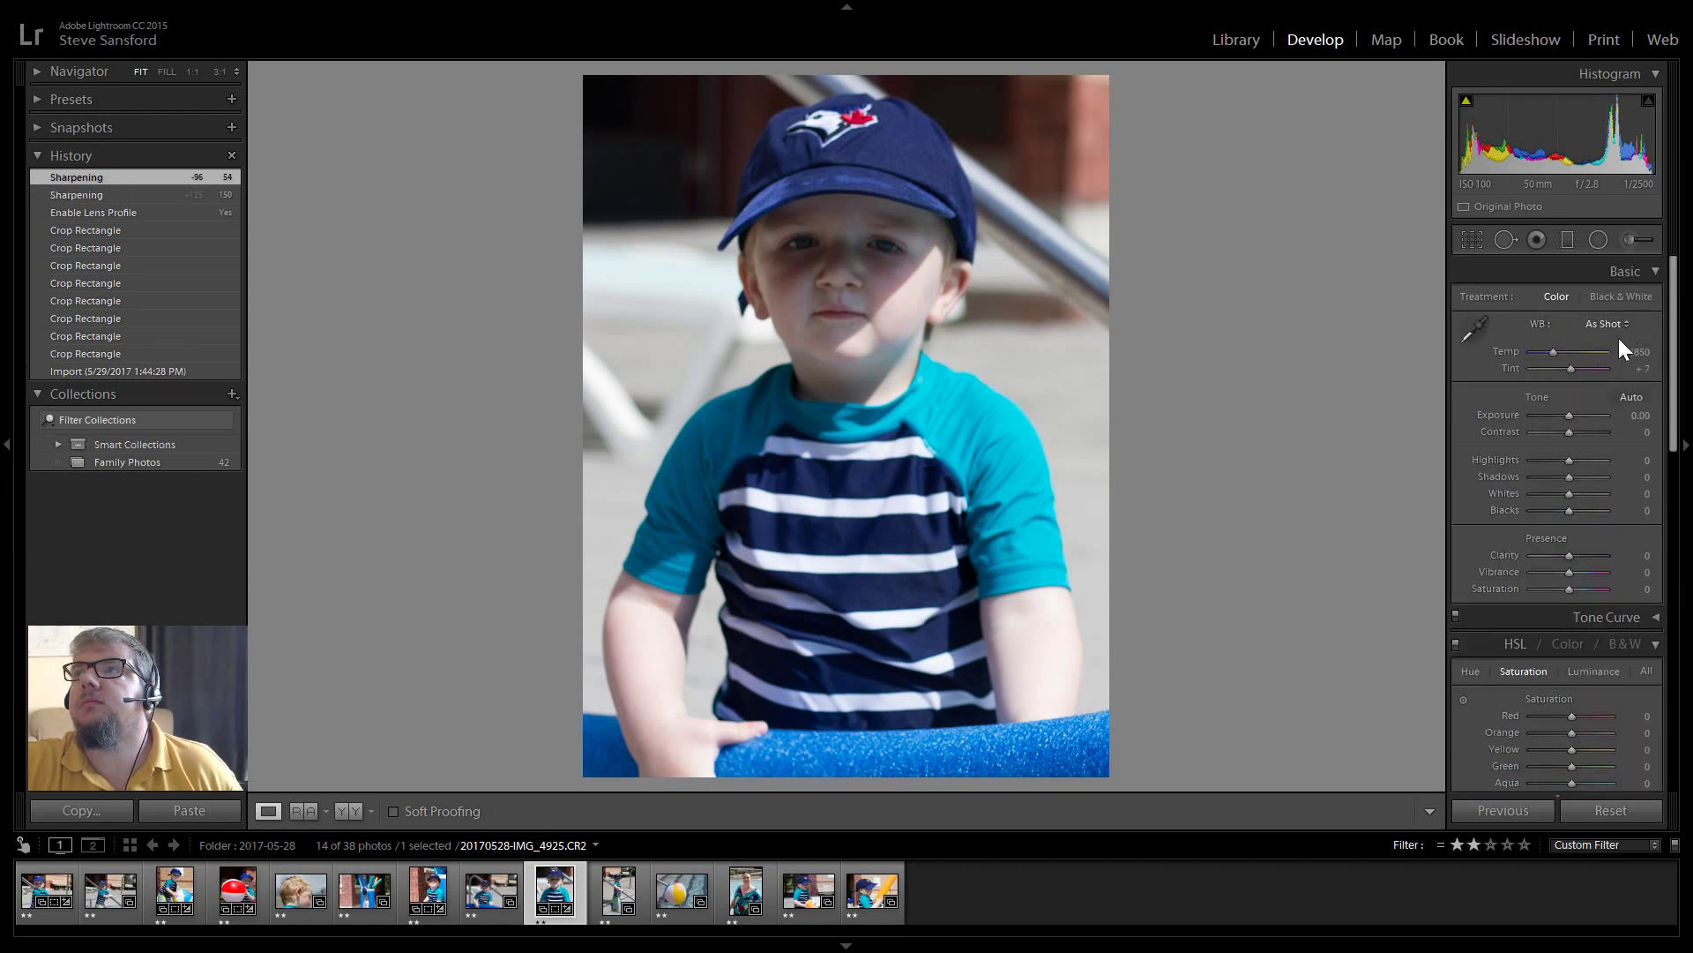
left_click(1637, 404)
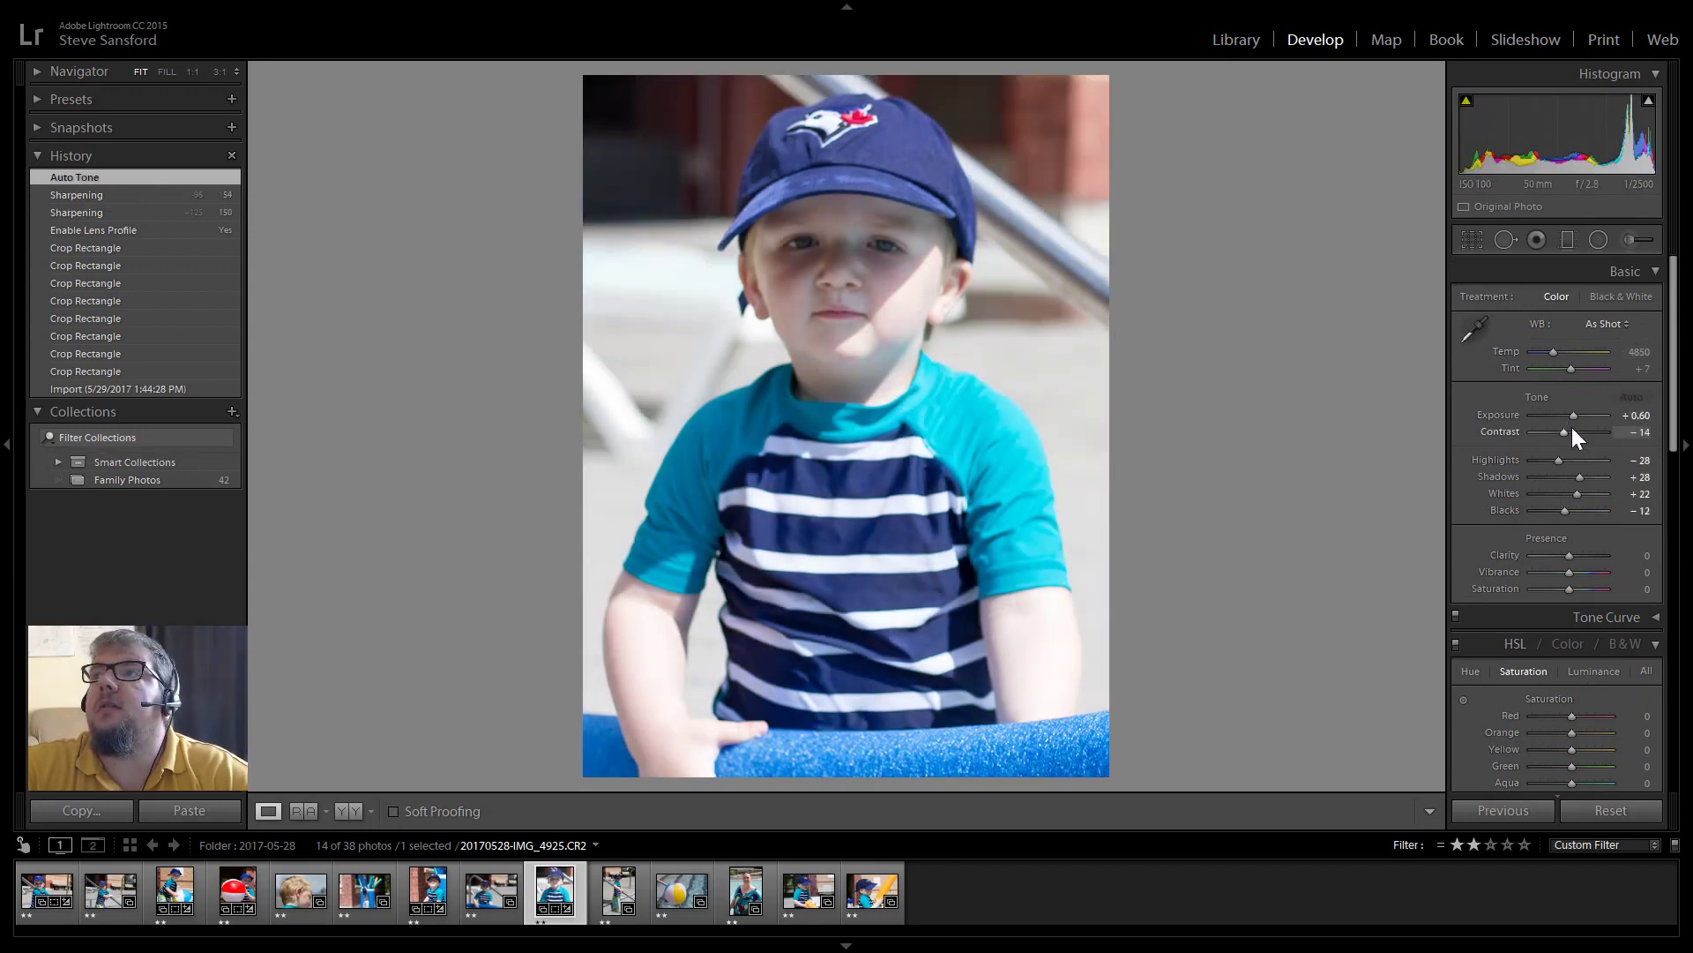
left_click_drag(1564, 431, 1548, 508)
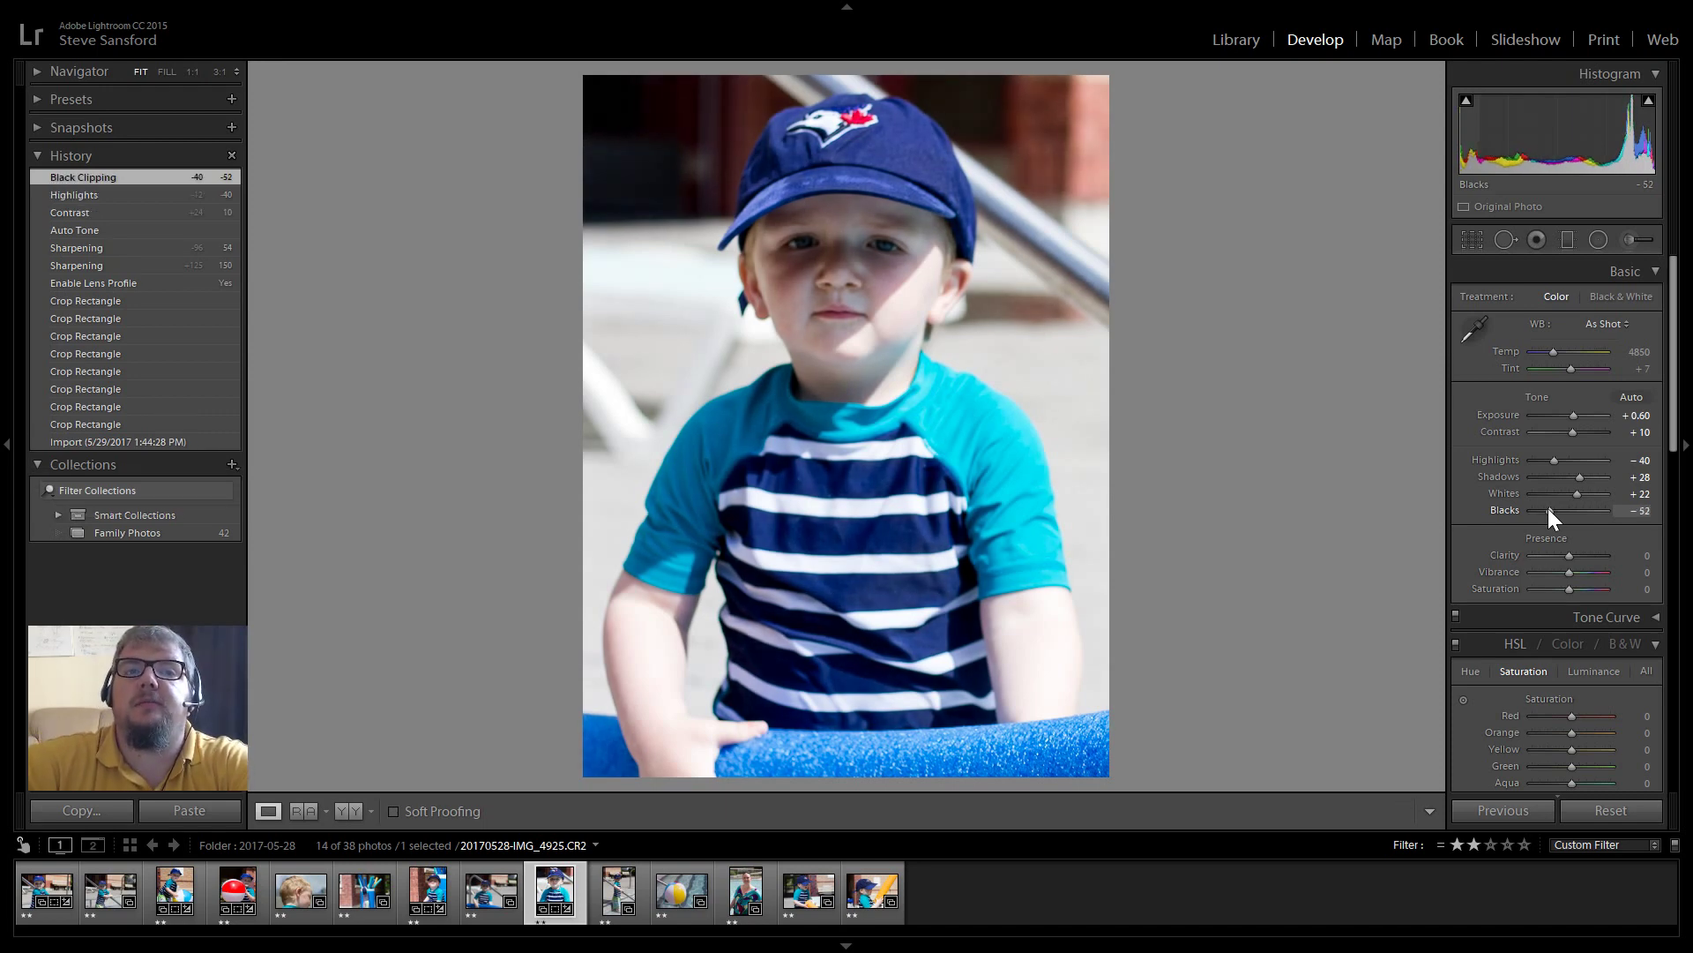
- Compare the edited cap portrait with the preceding unedited photo, and open IMG_4928 of the boy holding the railing
left_click(497, 893)
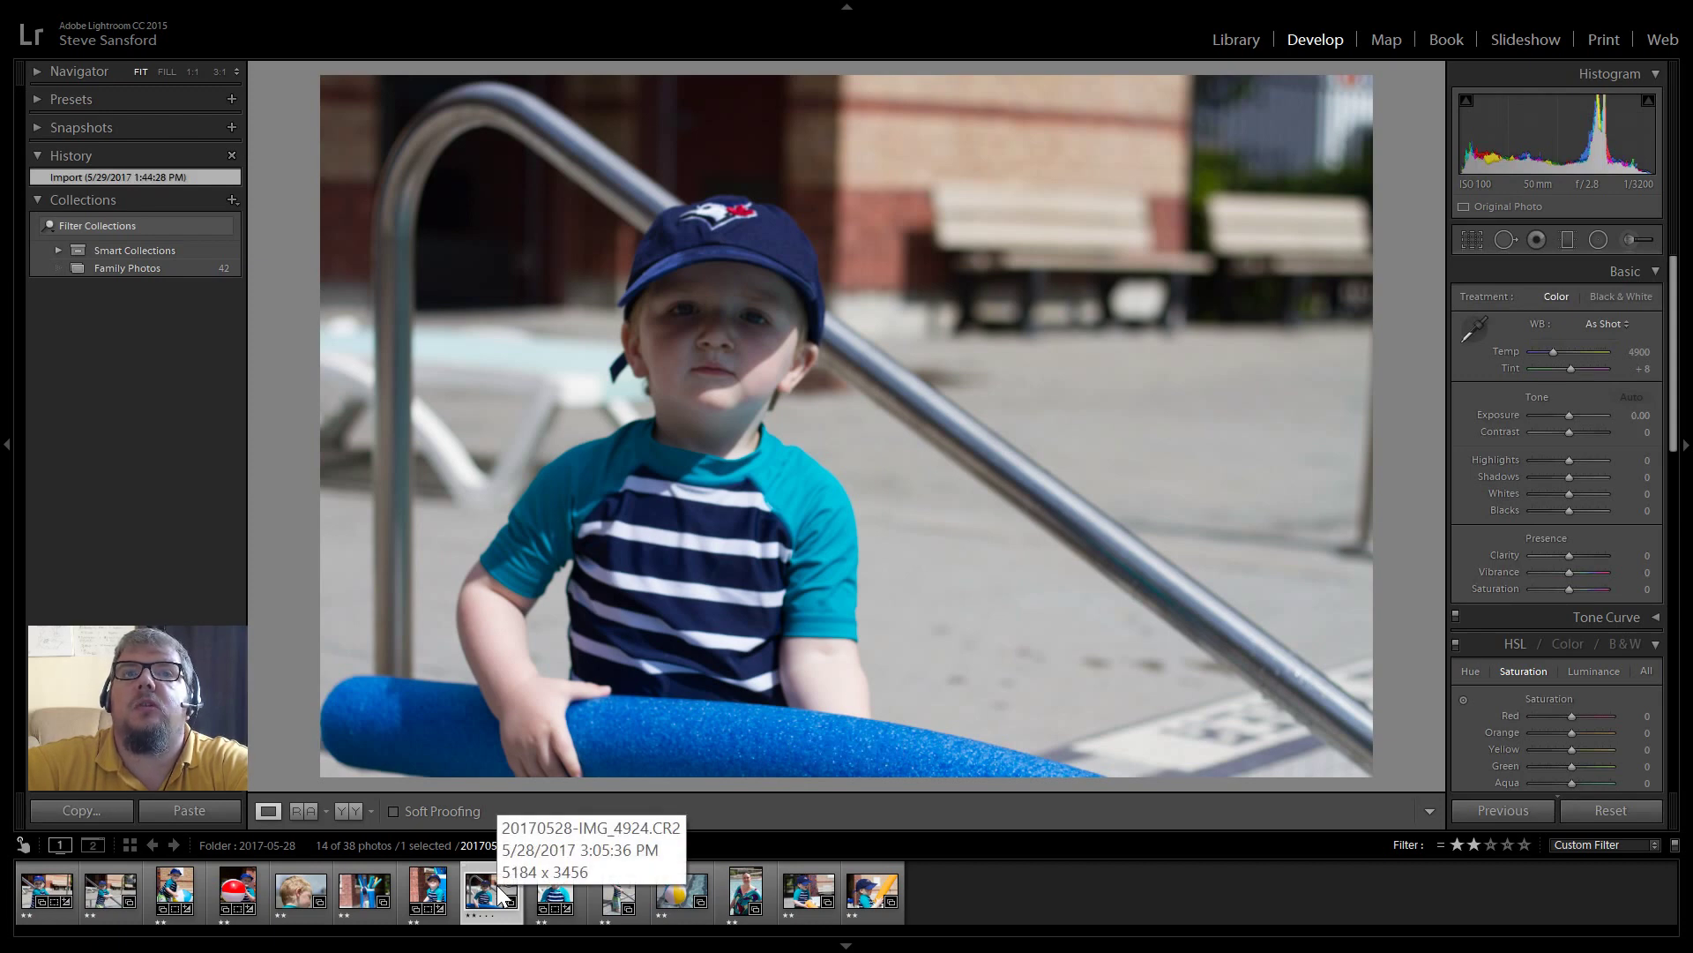
left_click(556, 891)
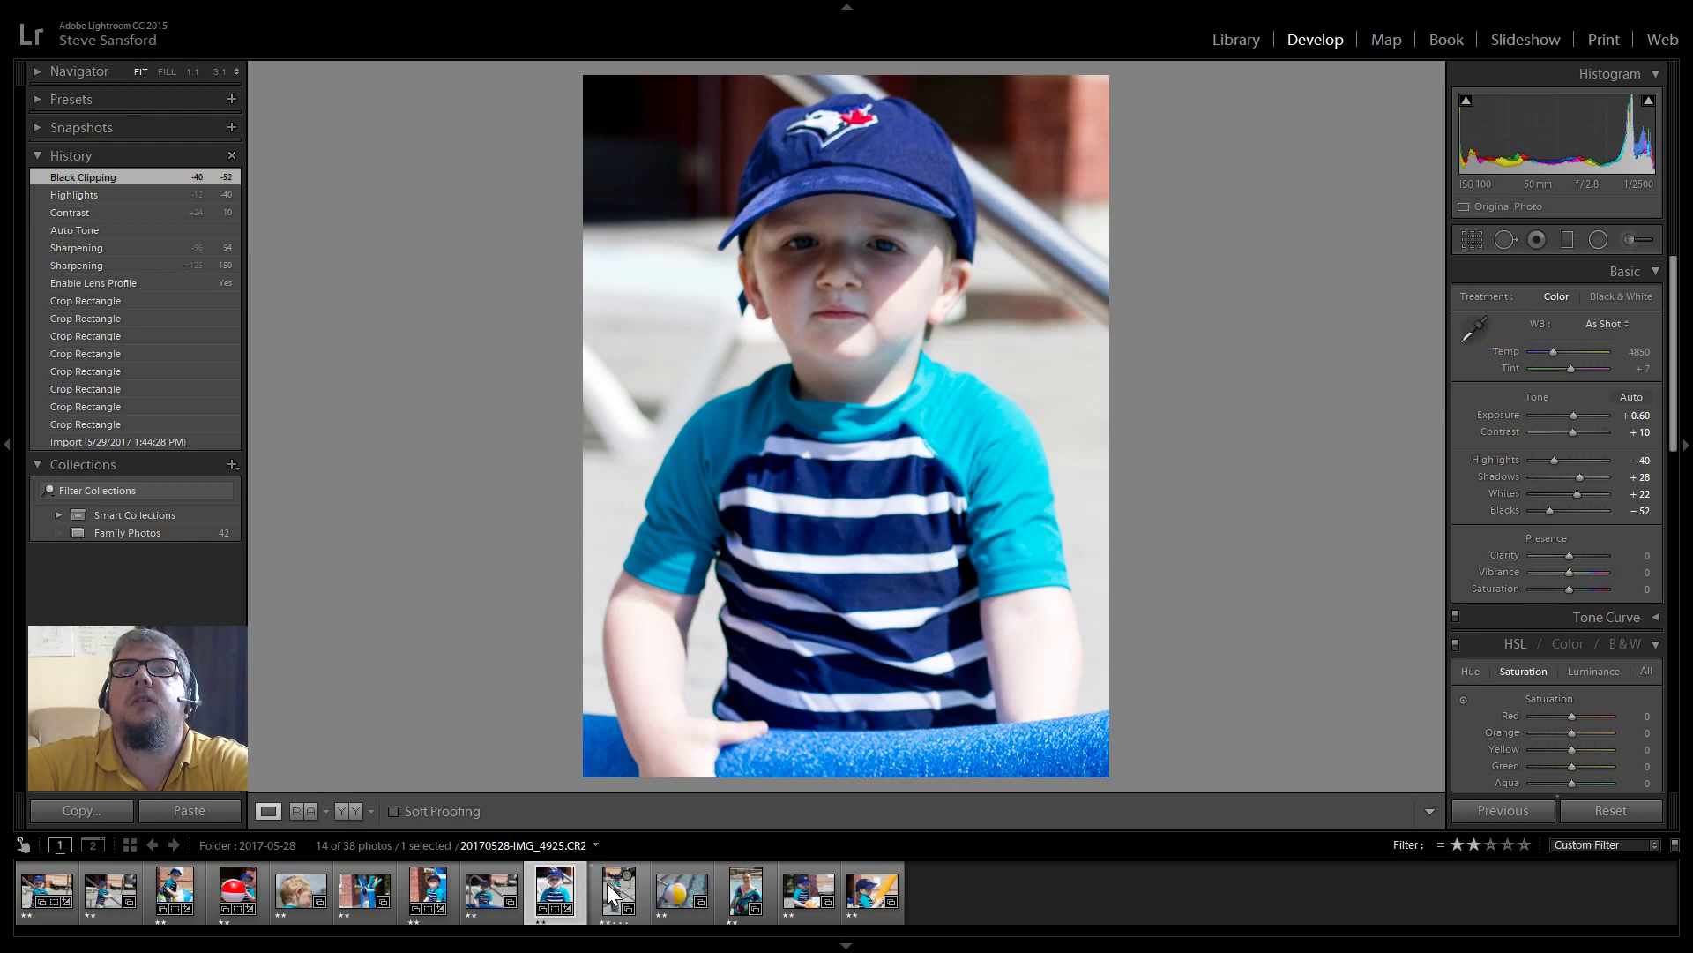
left_click(609, 891)
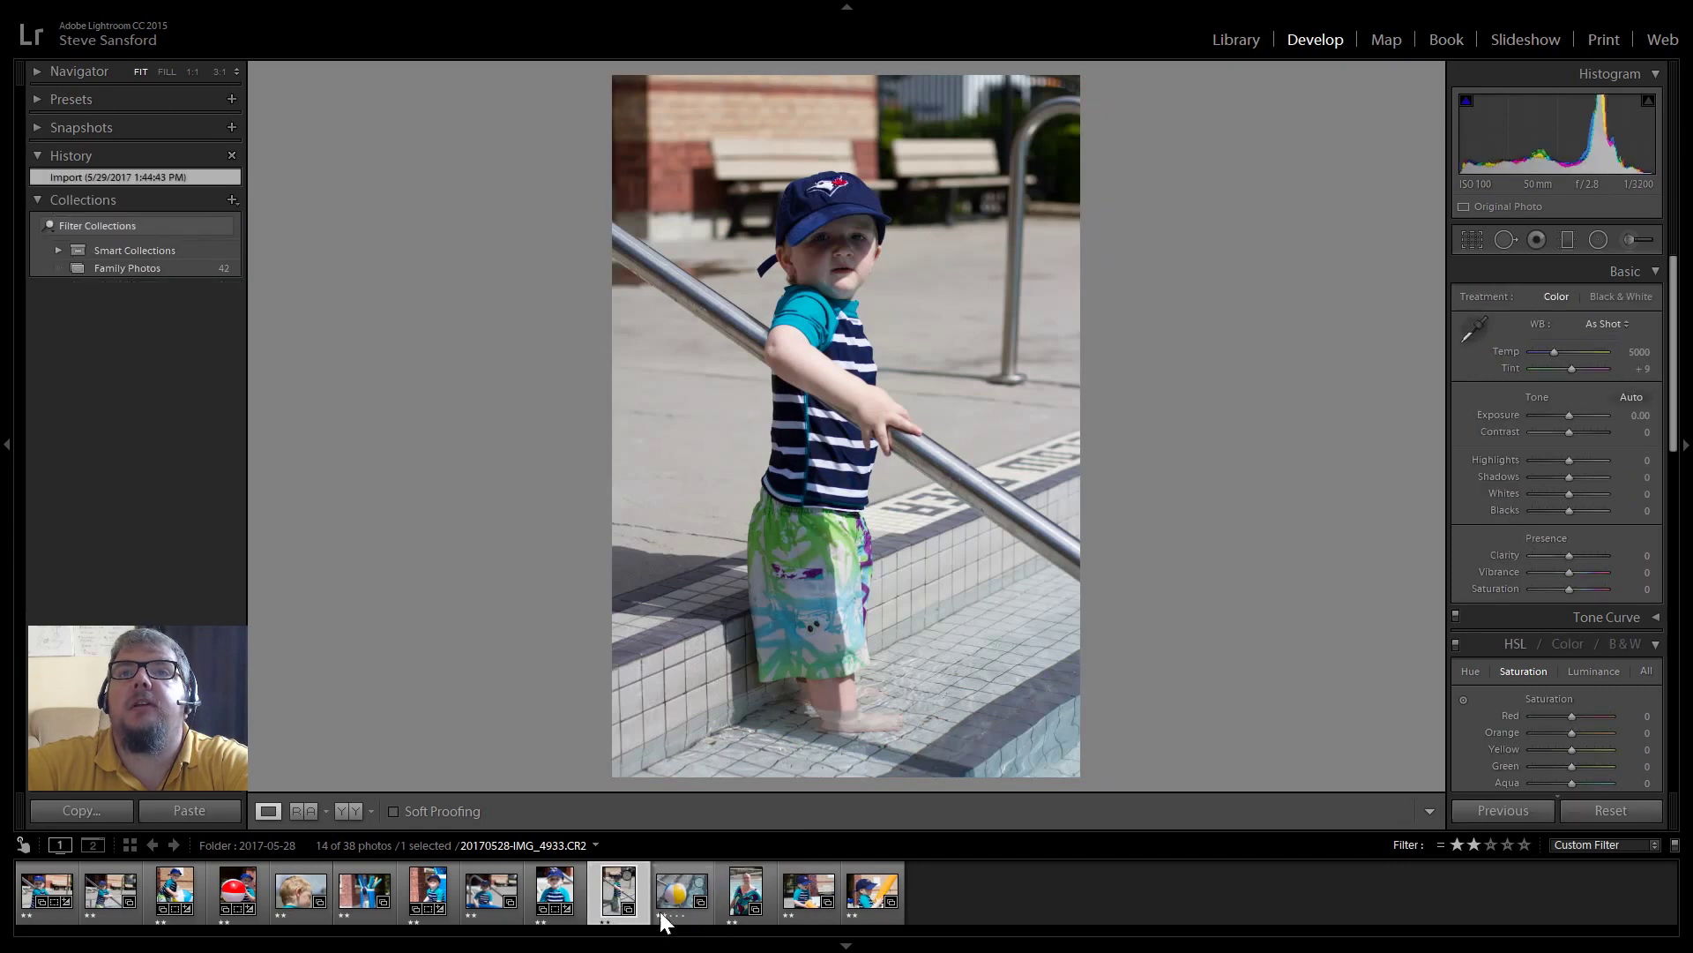
- Crop the railing photo to a narrow vertical frame around the standing boy, reposition him inside it, and apply the crop
left_click(1470, 245)
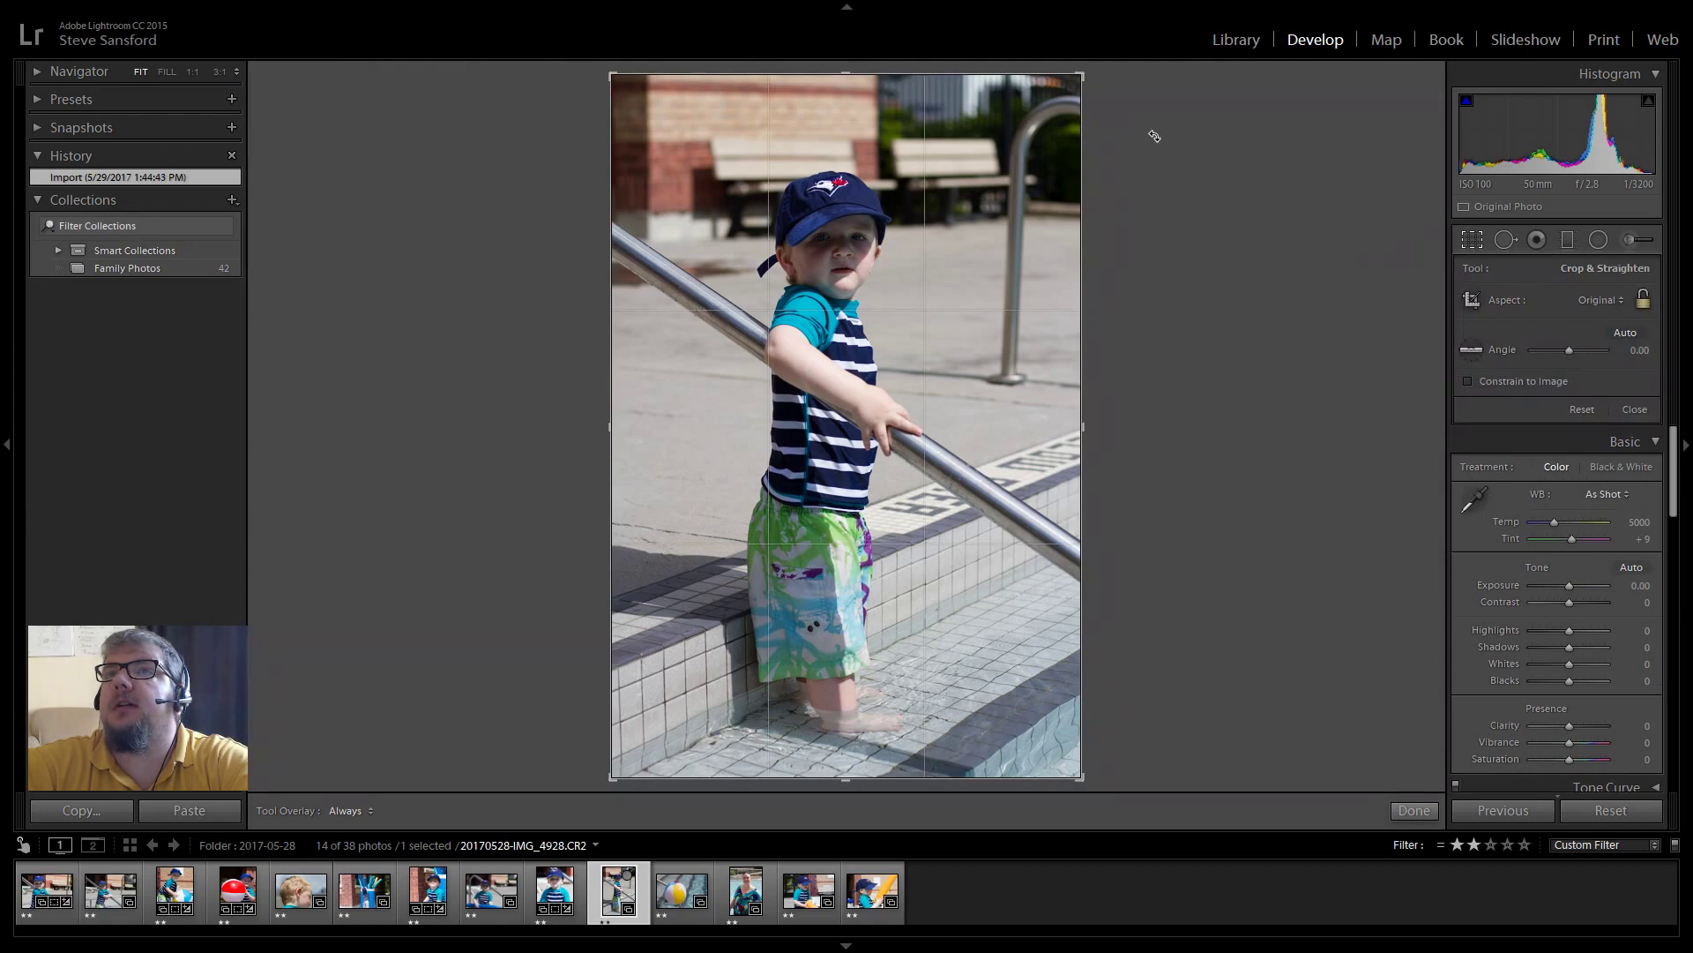
left_click_drag(1077, 74, 1023, 113)
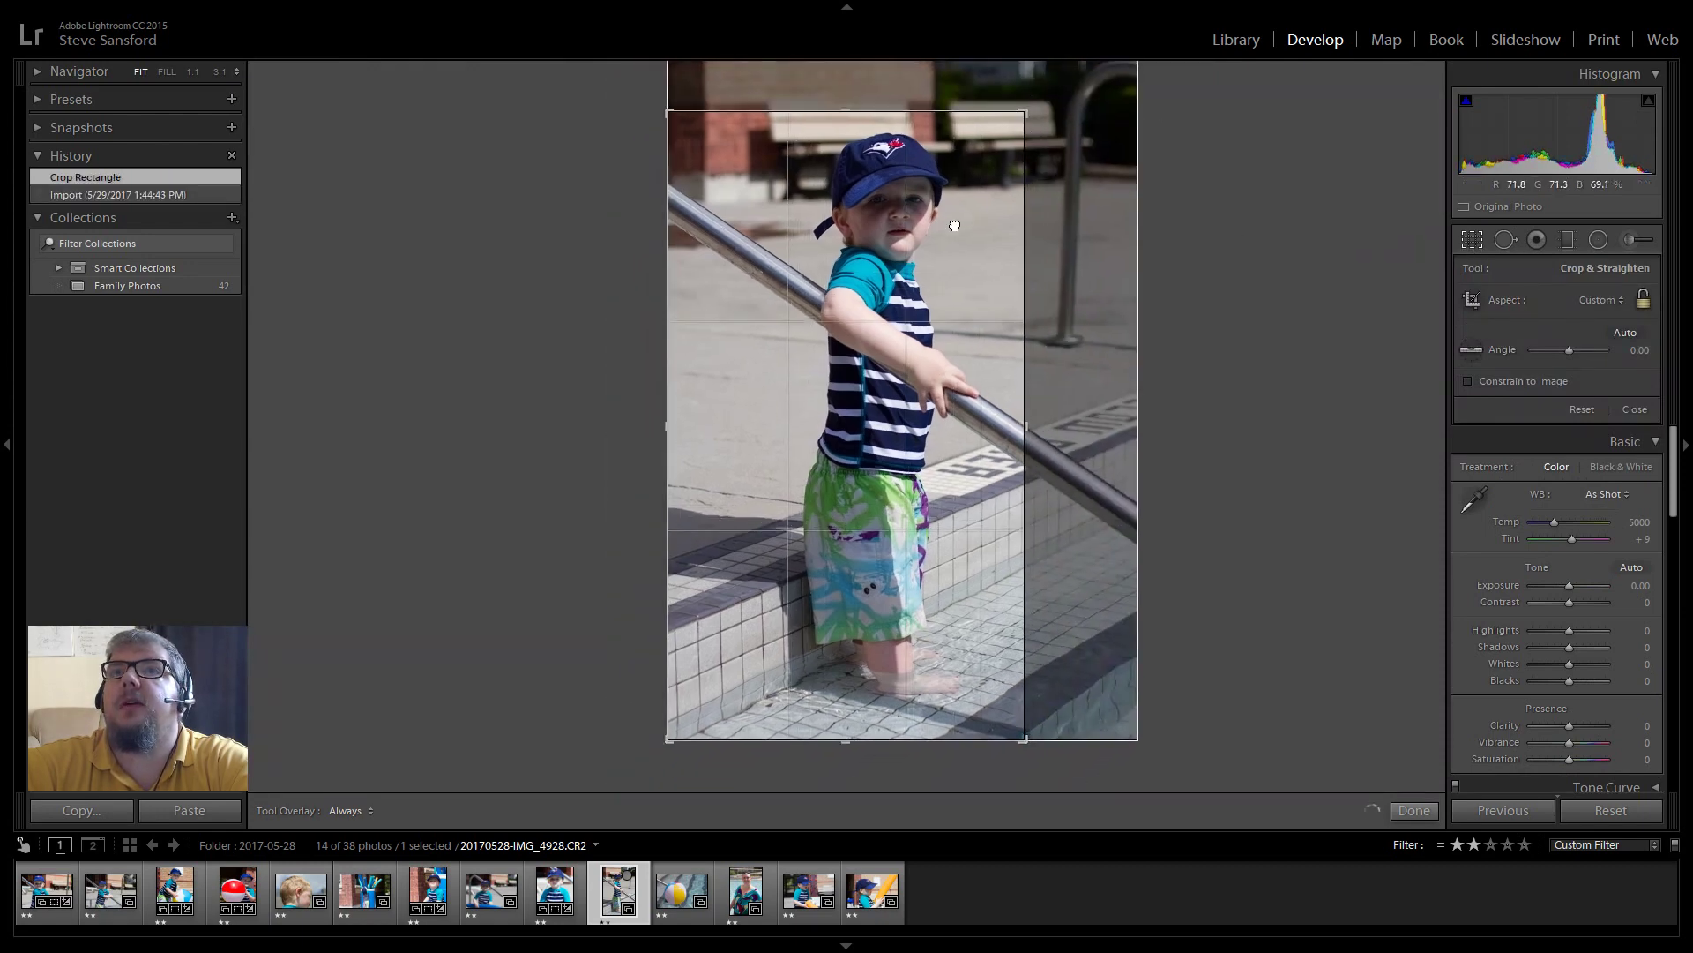
left_click_drag(910, 253, 877, 246)
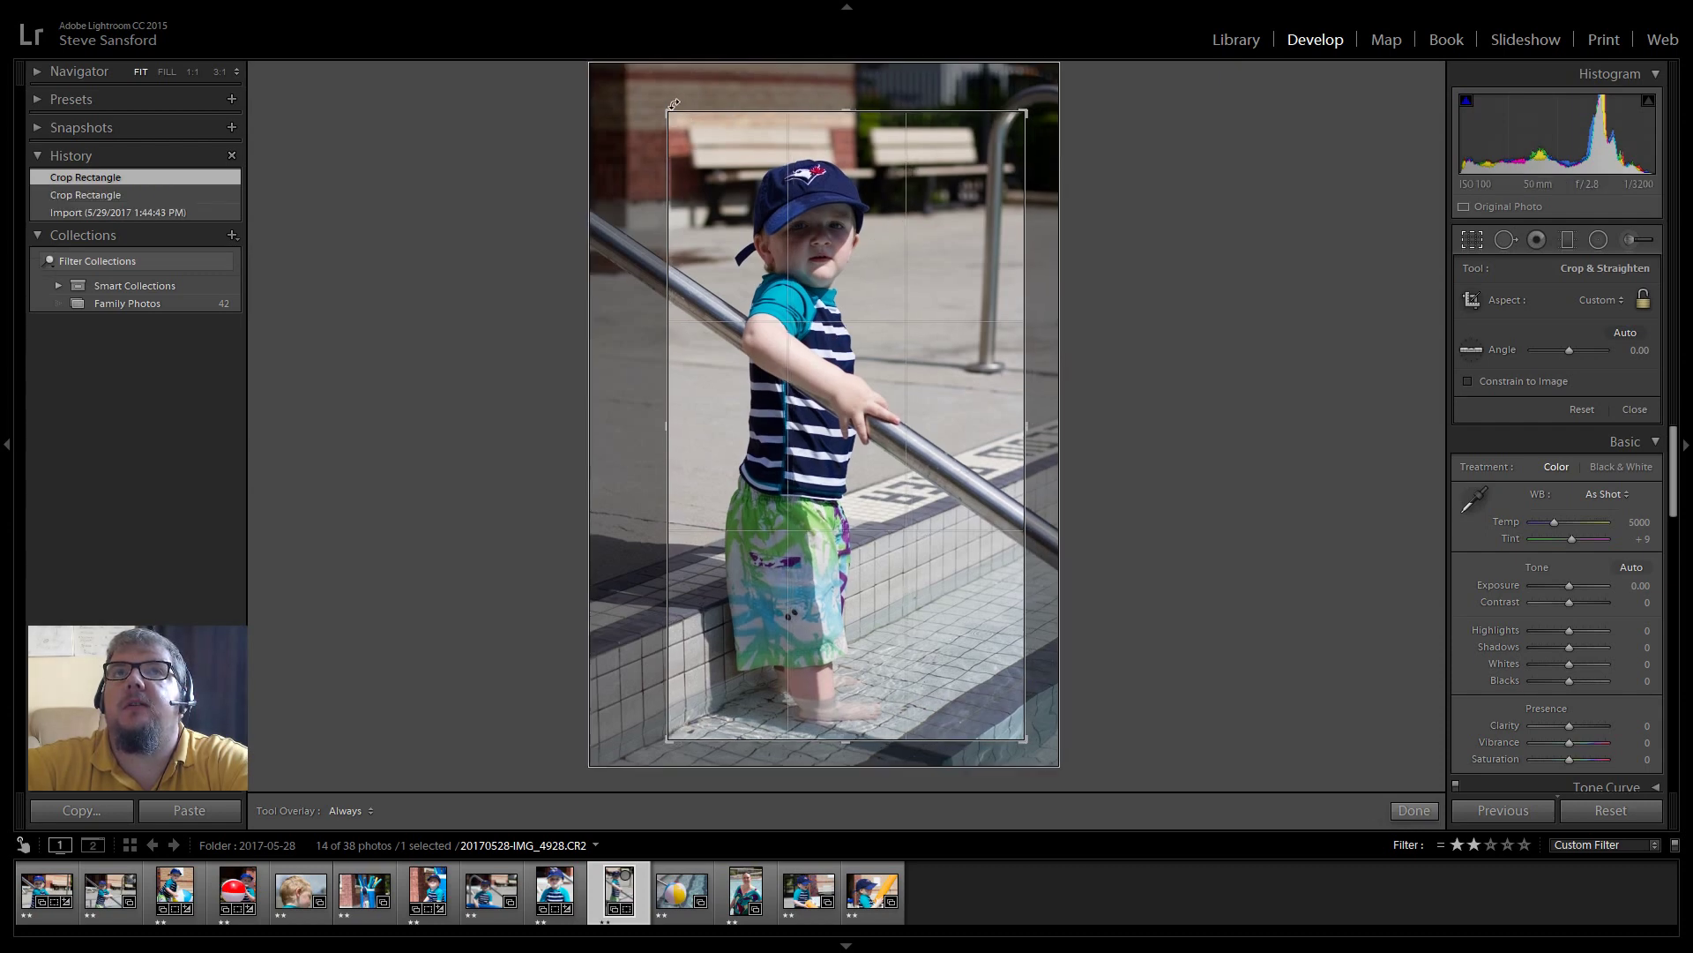
left_click_drag(668, 112, 687, 122)
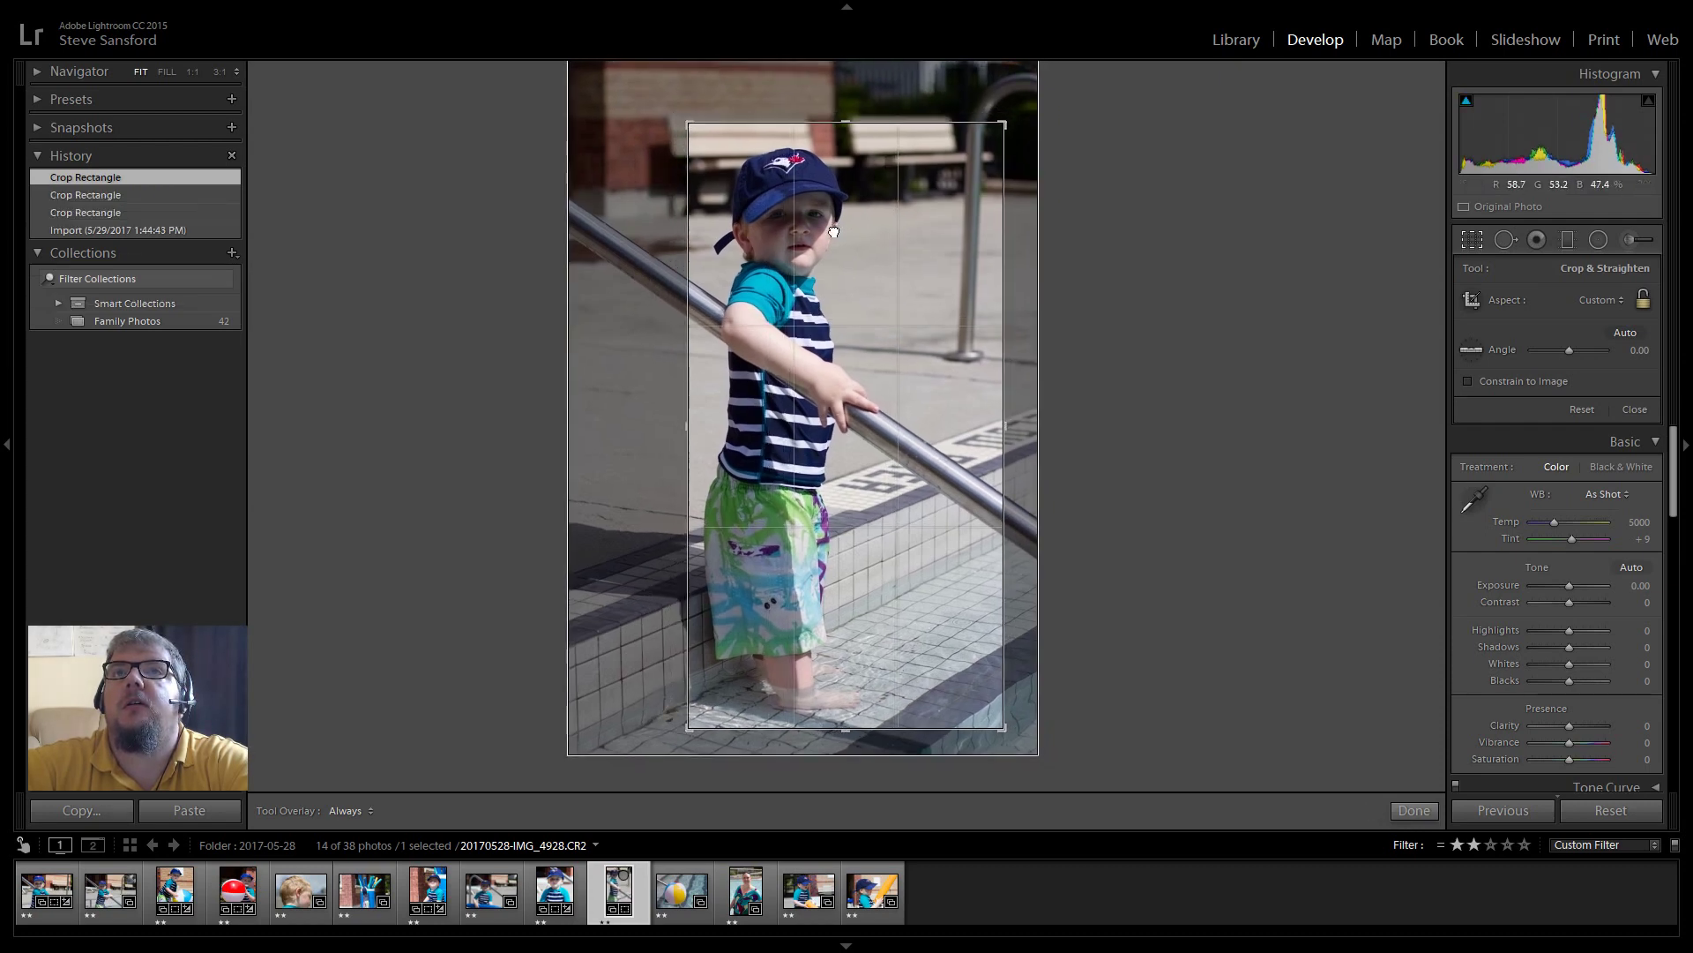
mouse_move(847, 228)
left_mouse_down()
mouse_move(822, 228)
mouse_move(871, 234)
left_mouse_up()
left_click(1413, 812)
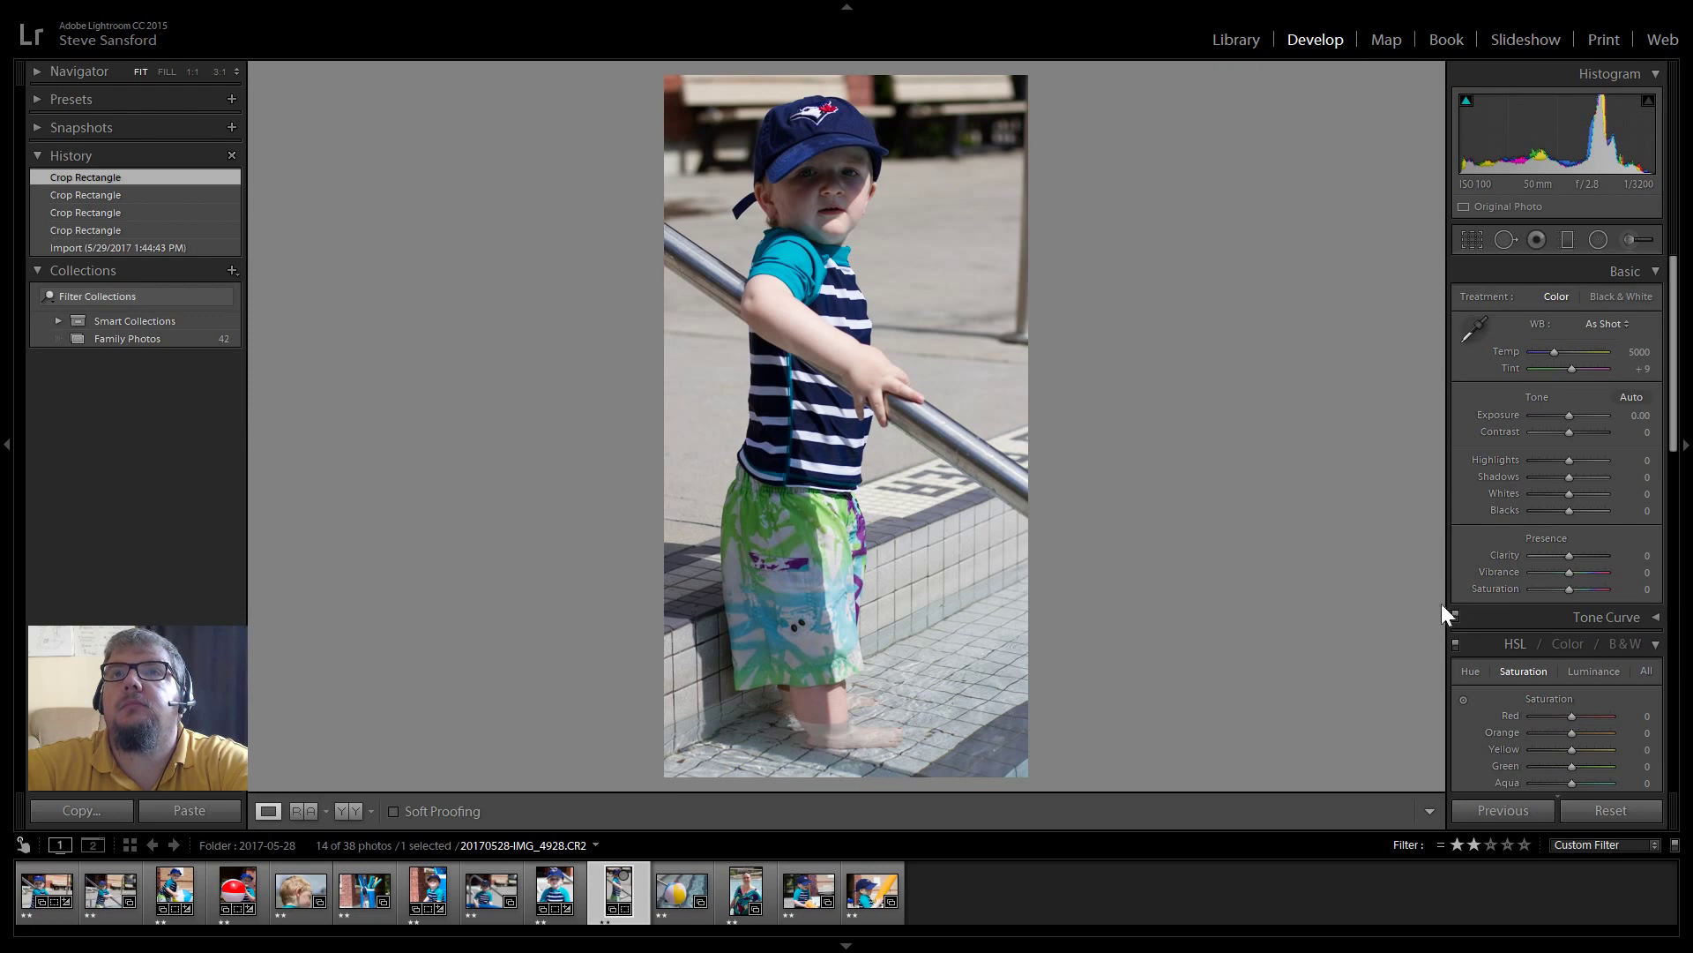
- Apply Auto tone to the railing photo and enable lens profile corrections
left_click(1629, 398)
left_click_drag(1678, 398, 1681, 668)
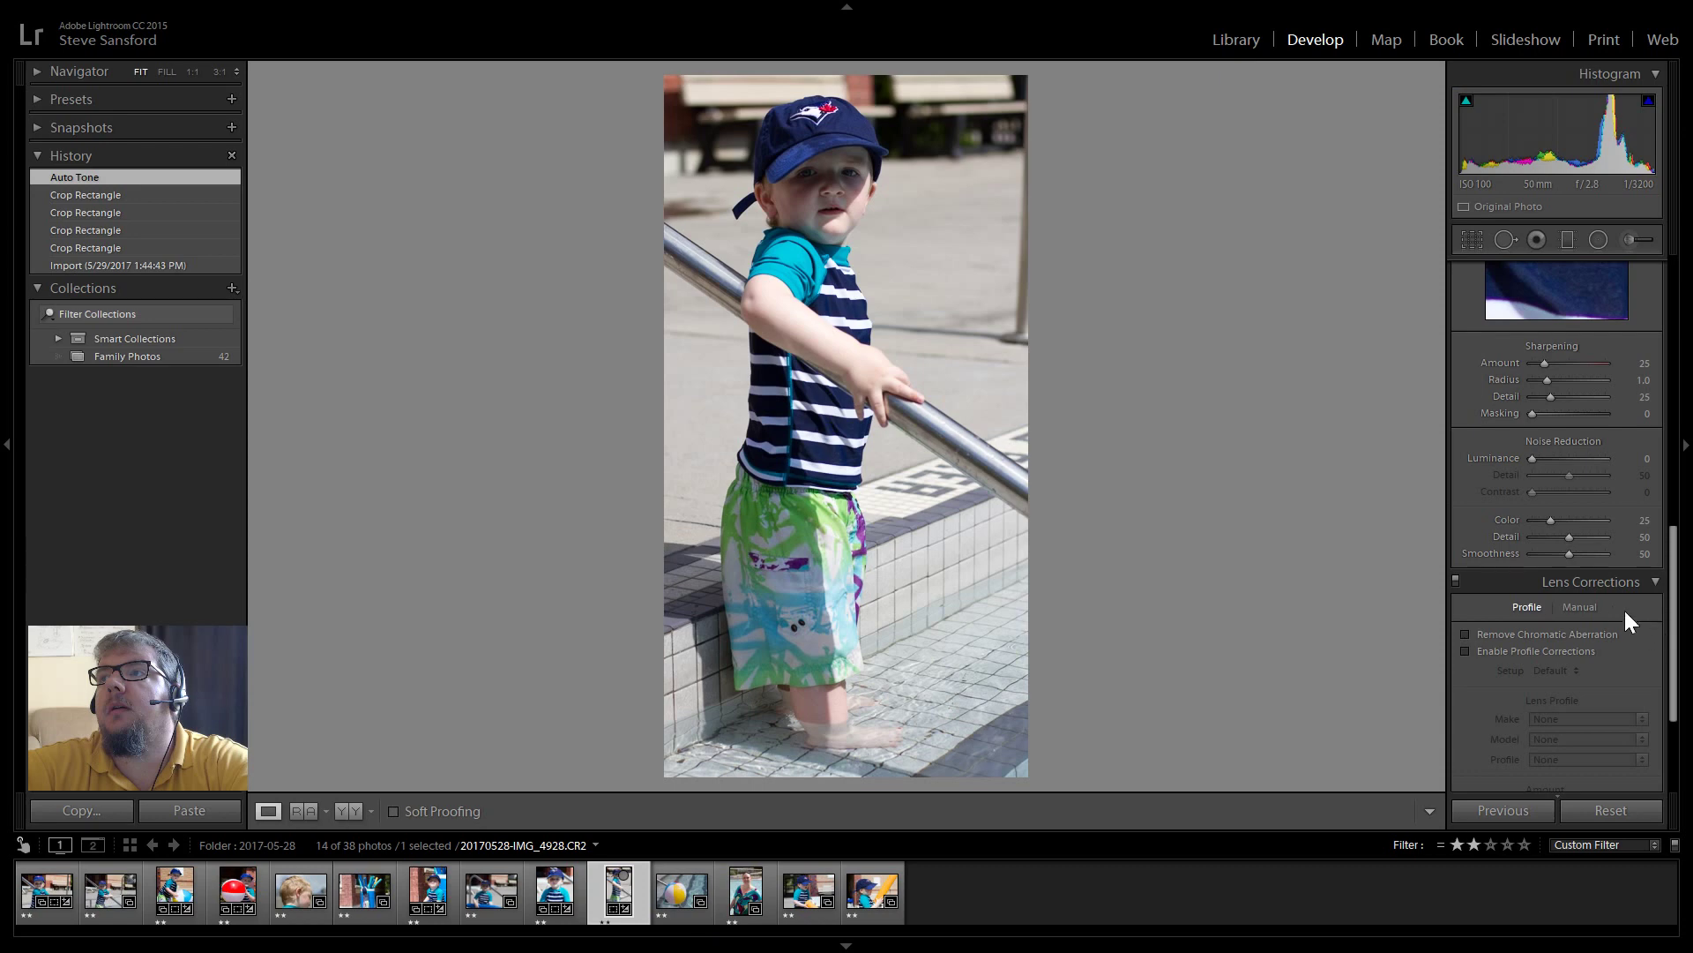
left_click(1466, 650)
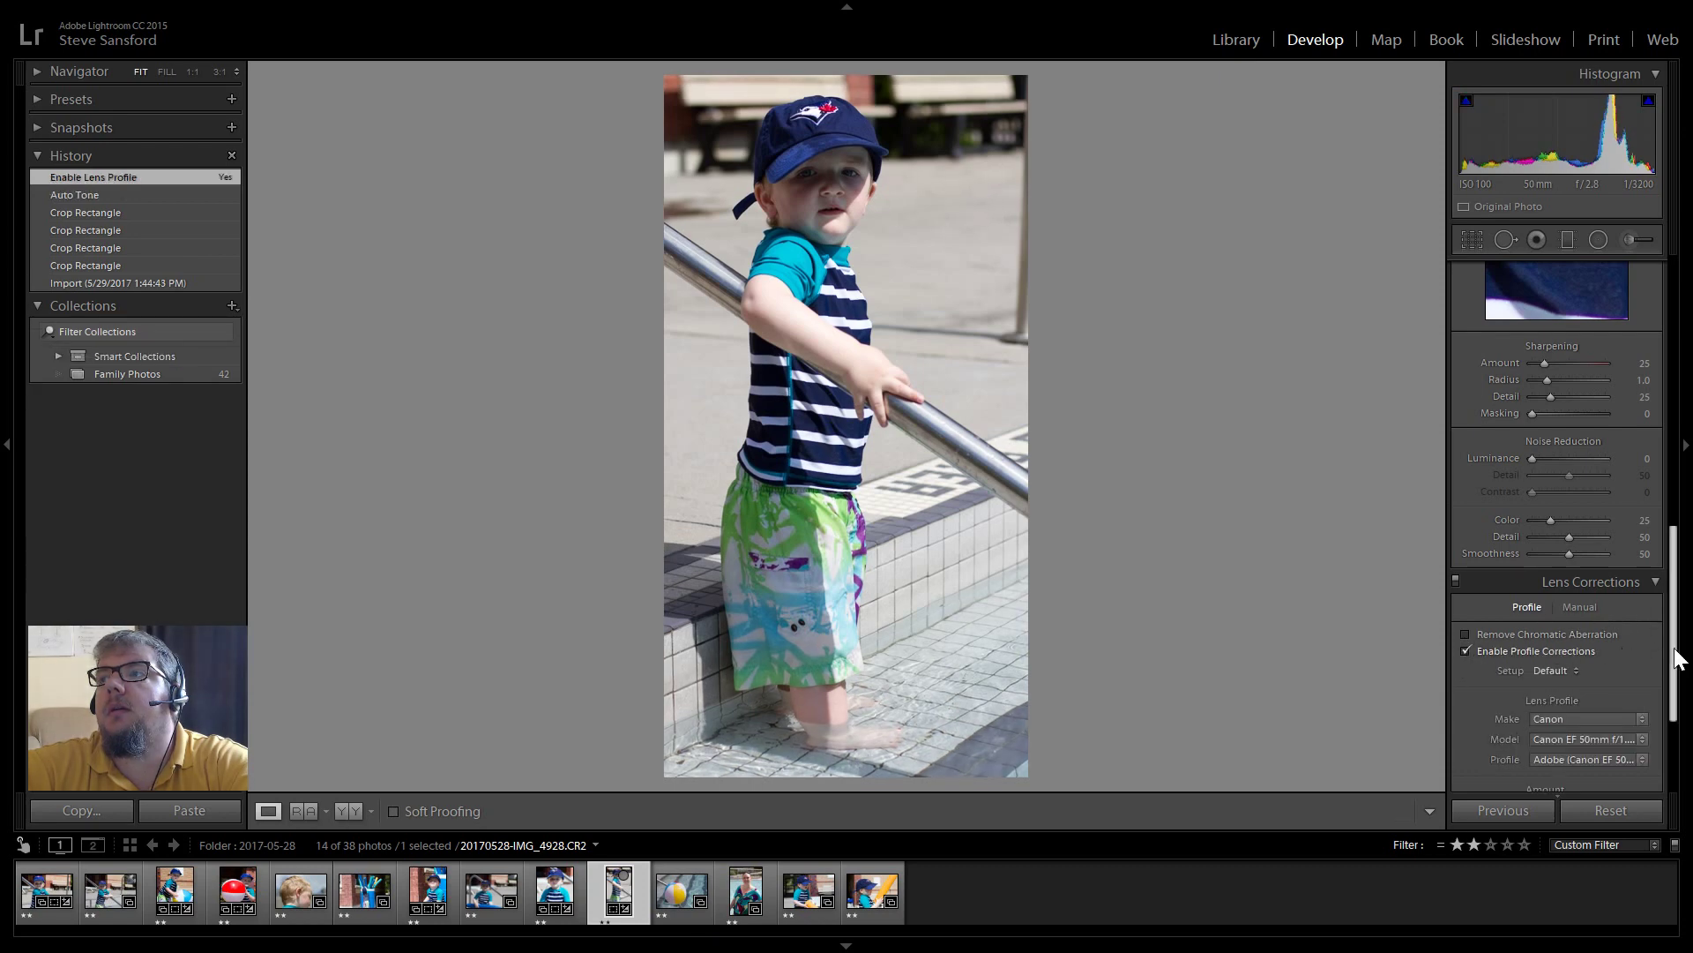
- Collapse the Detail settings and adjust Contrast to +12, Clarity to -12 and Vibrance to +19
scroll(1673, 650, "up", 6)
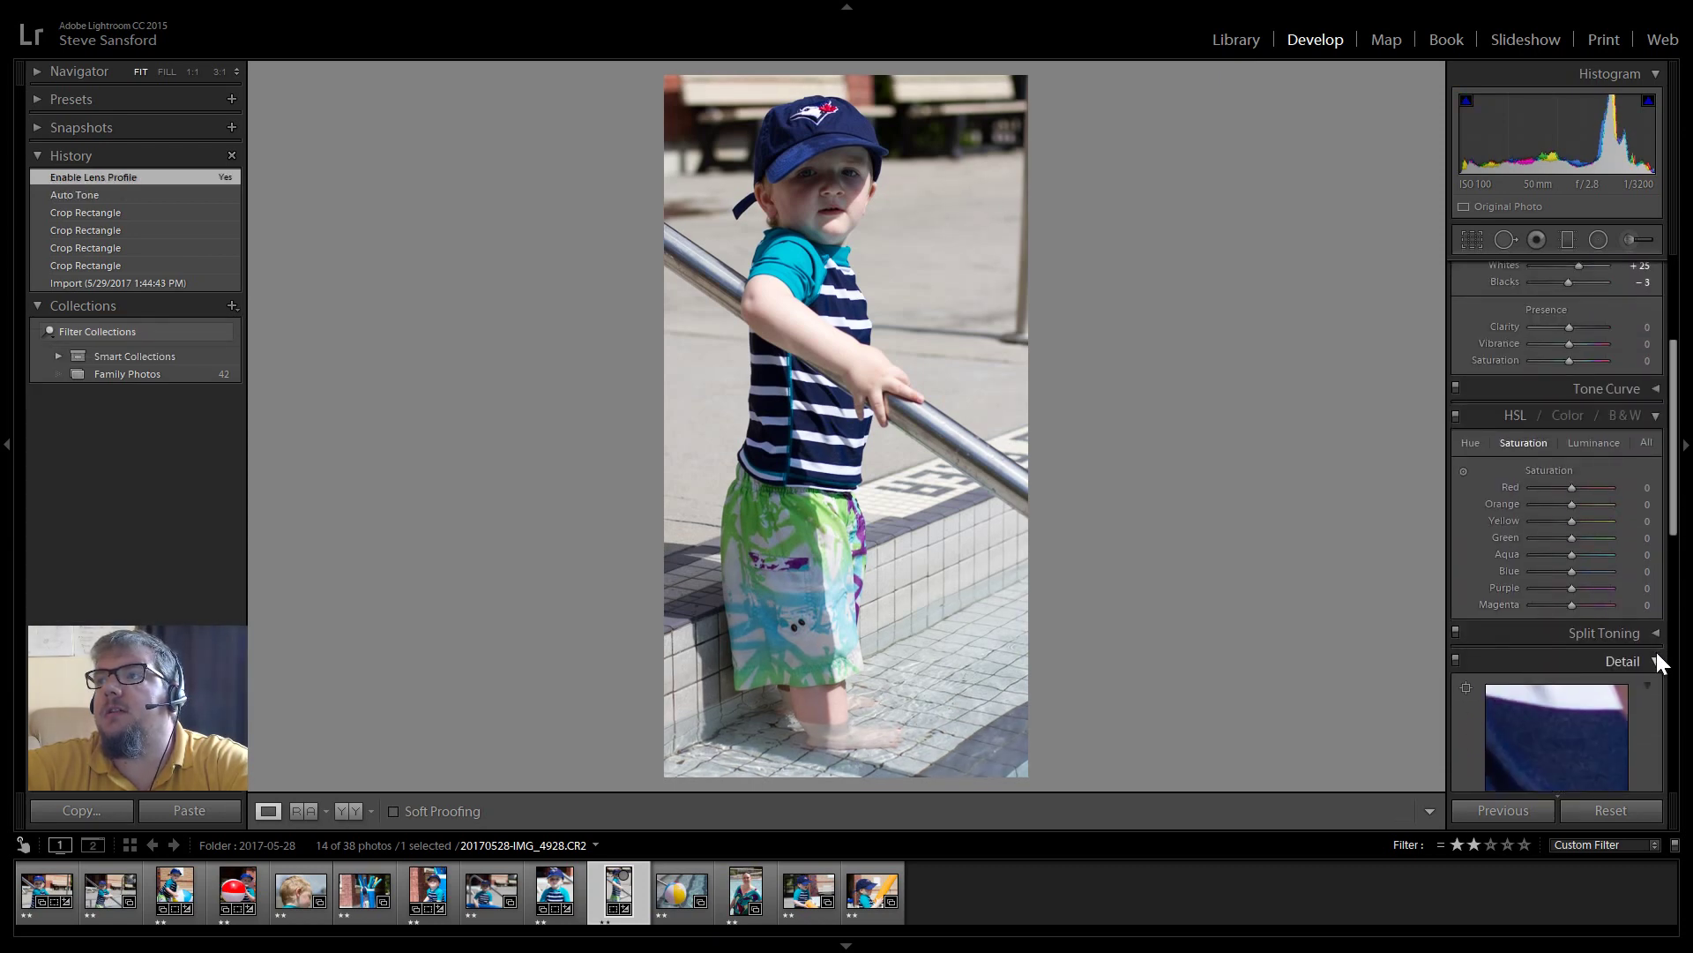
left_click(1655, 660)
left_click_drag(1674, 538, 1673, 390)
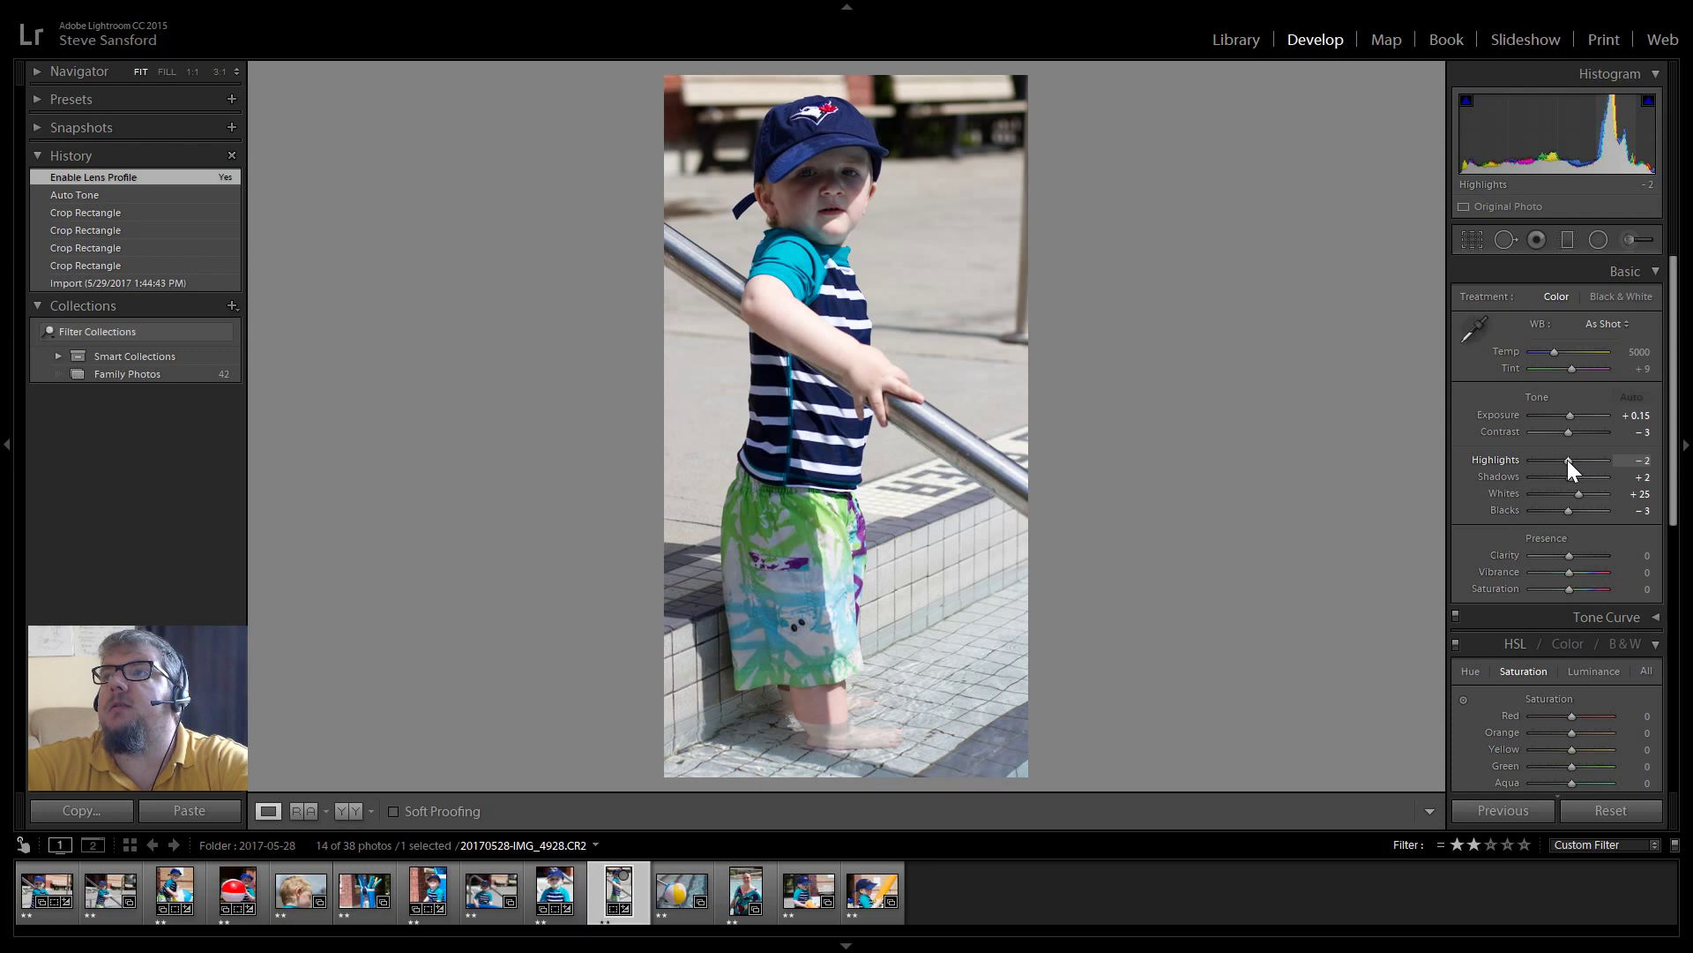
left_click_drag(1569, 434, 1573, 435)
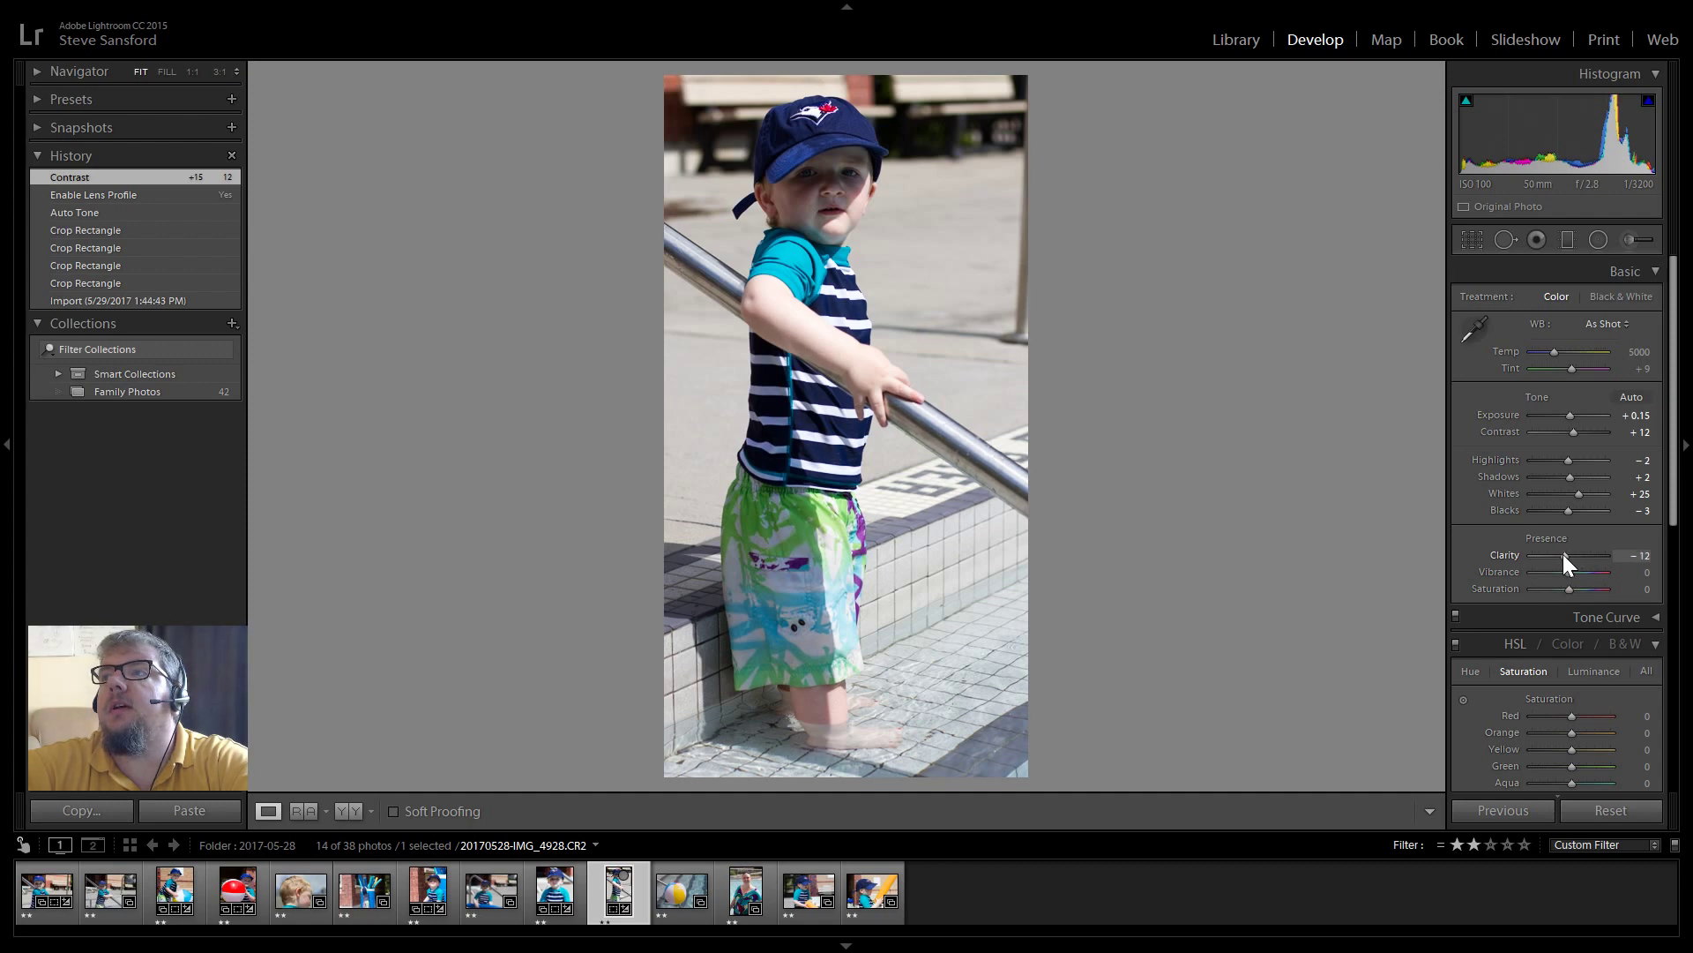
left_click_drag(1572, 571, 1579, 573)
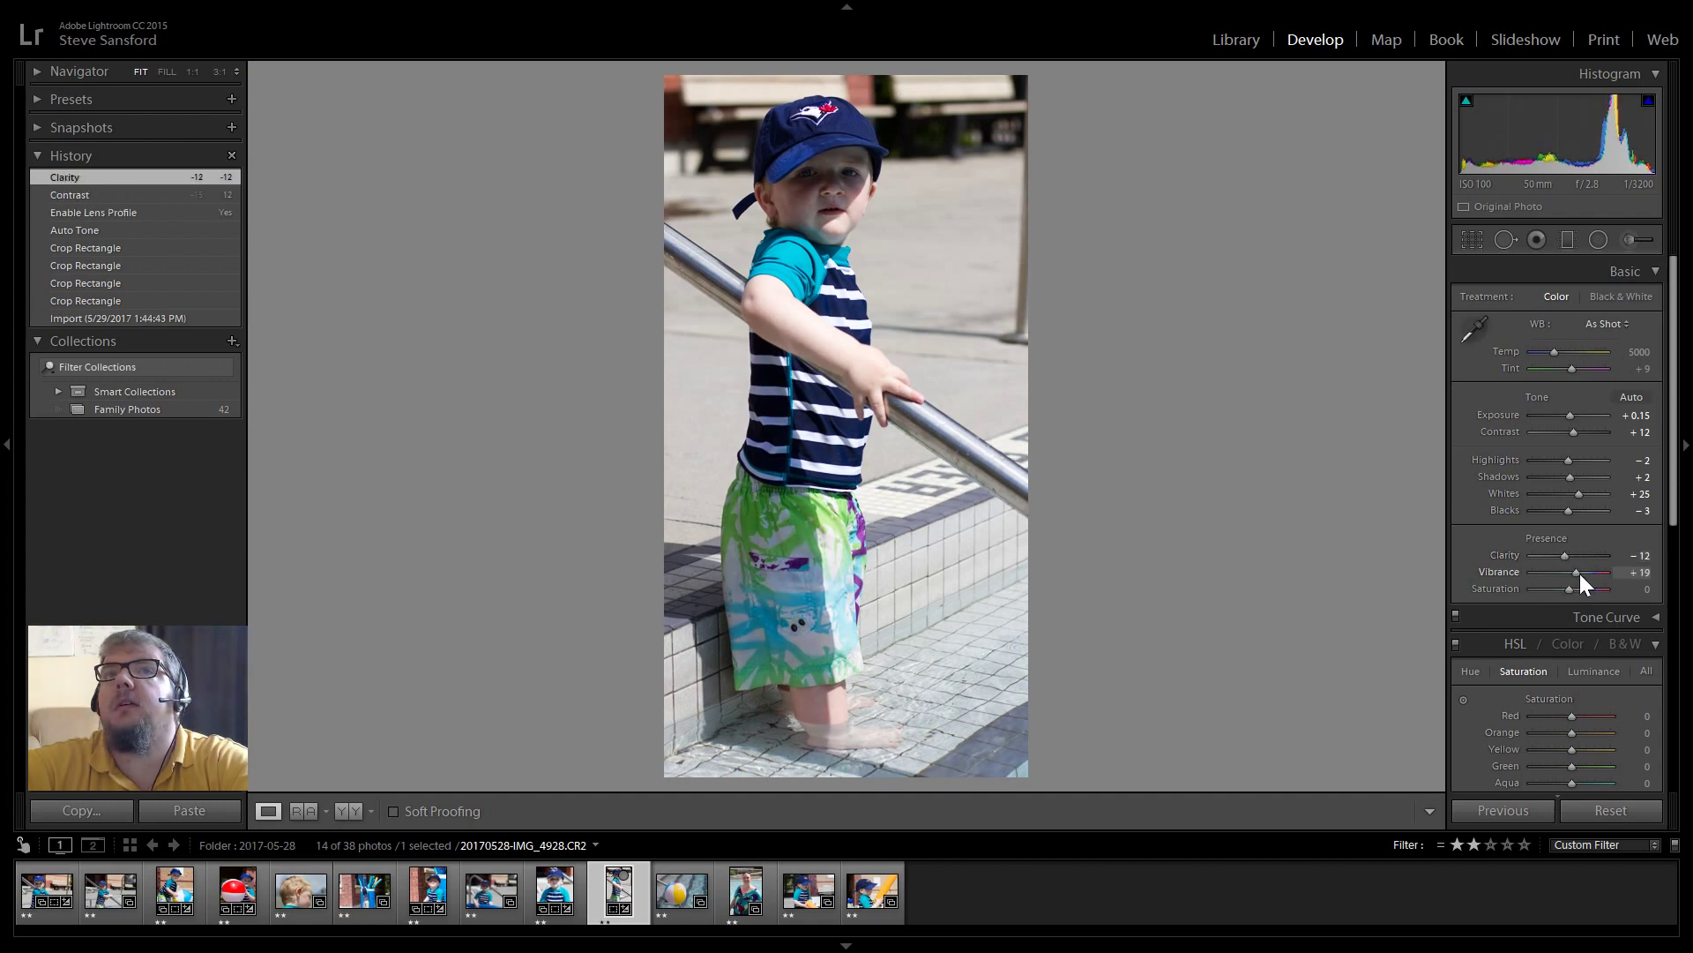
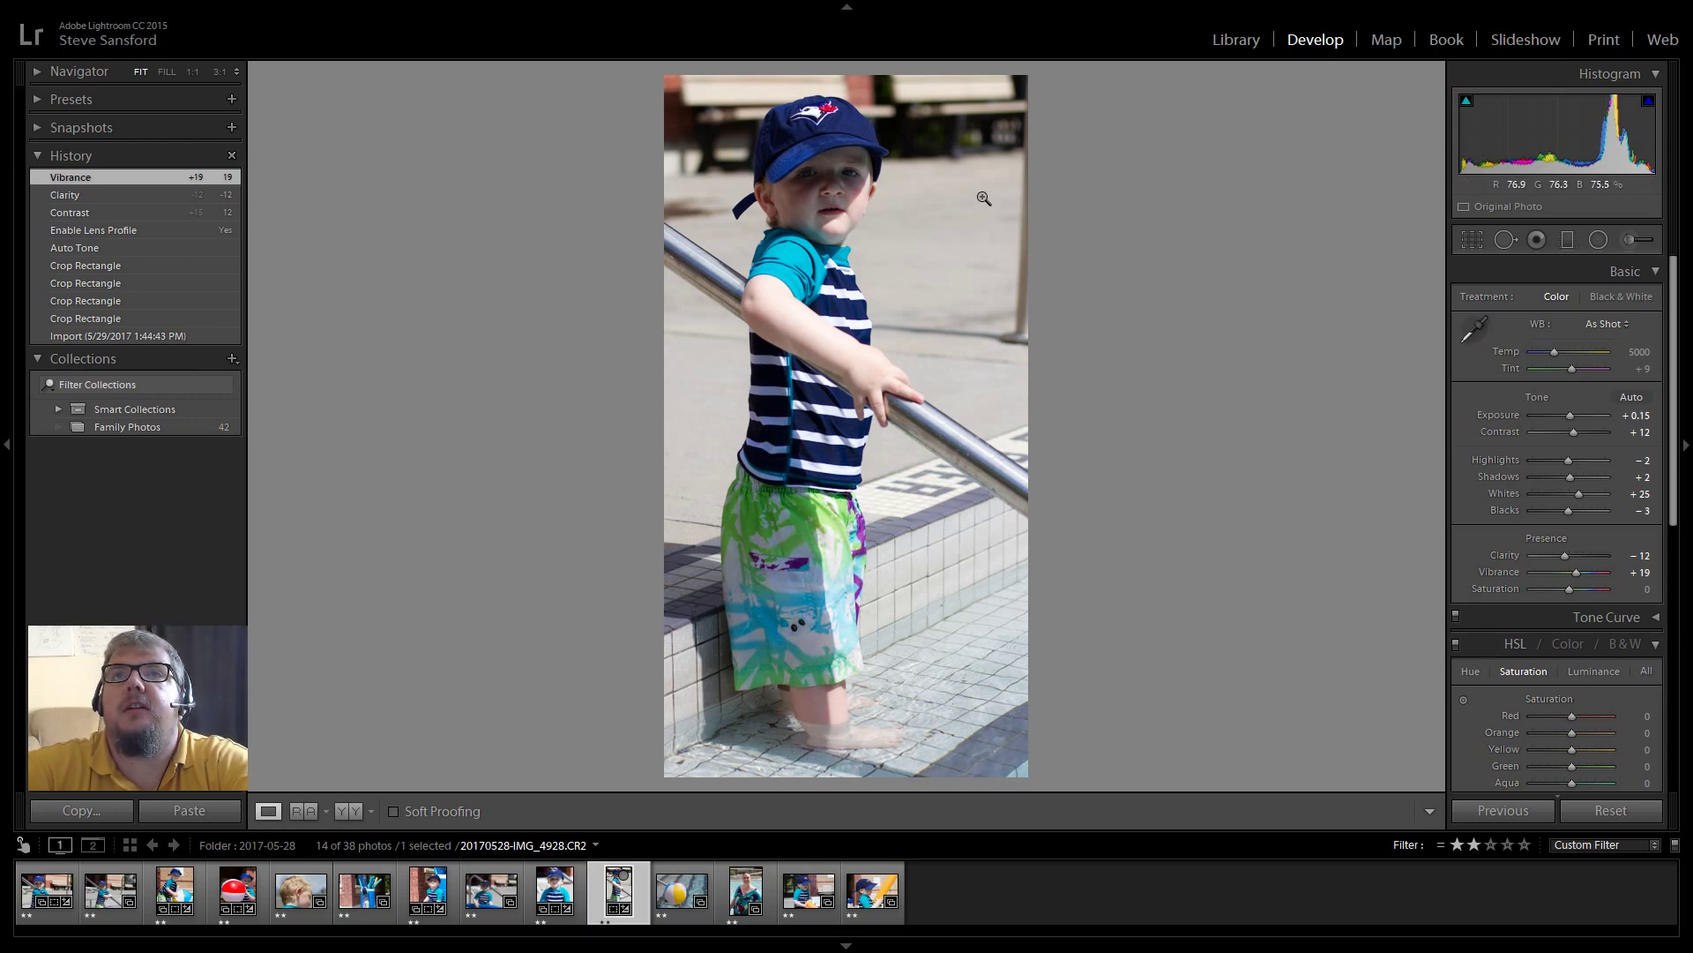
- Try a 4 x 3 crop on the railing photo, repositioned to include the boy's cap and upper body
left_click(1463, 236)
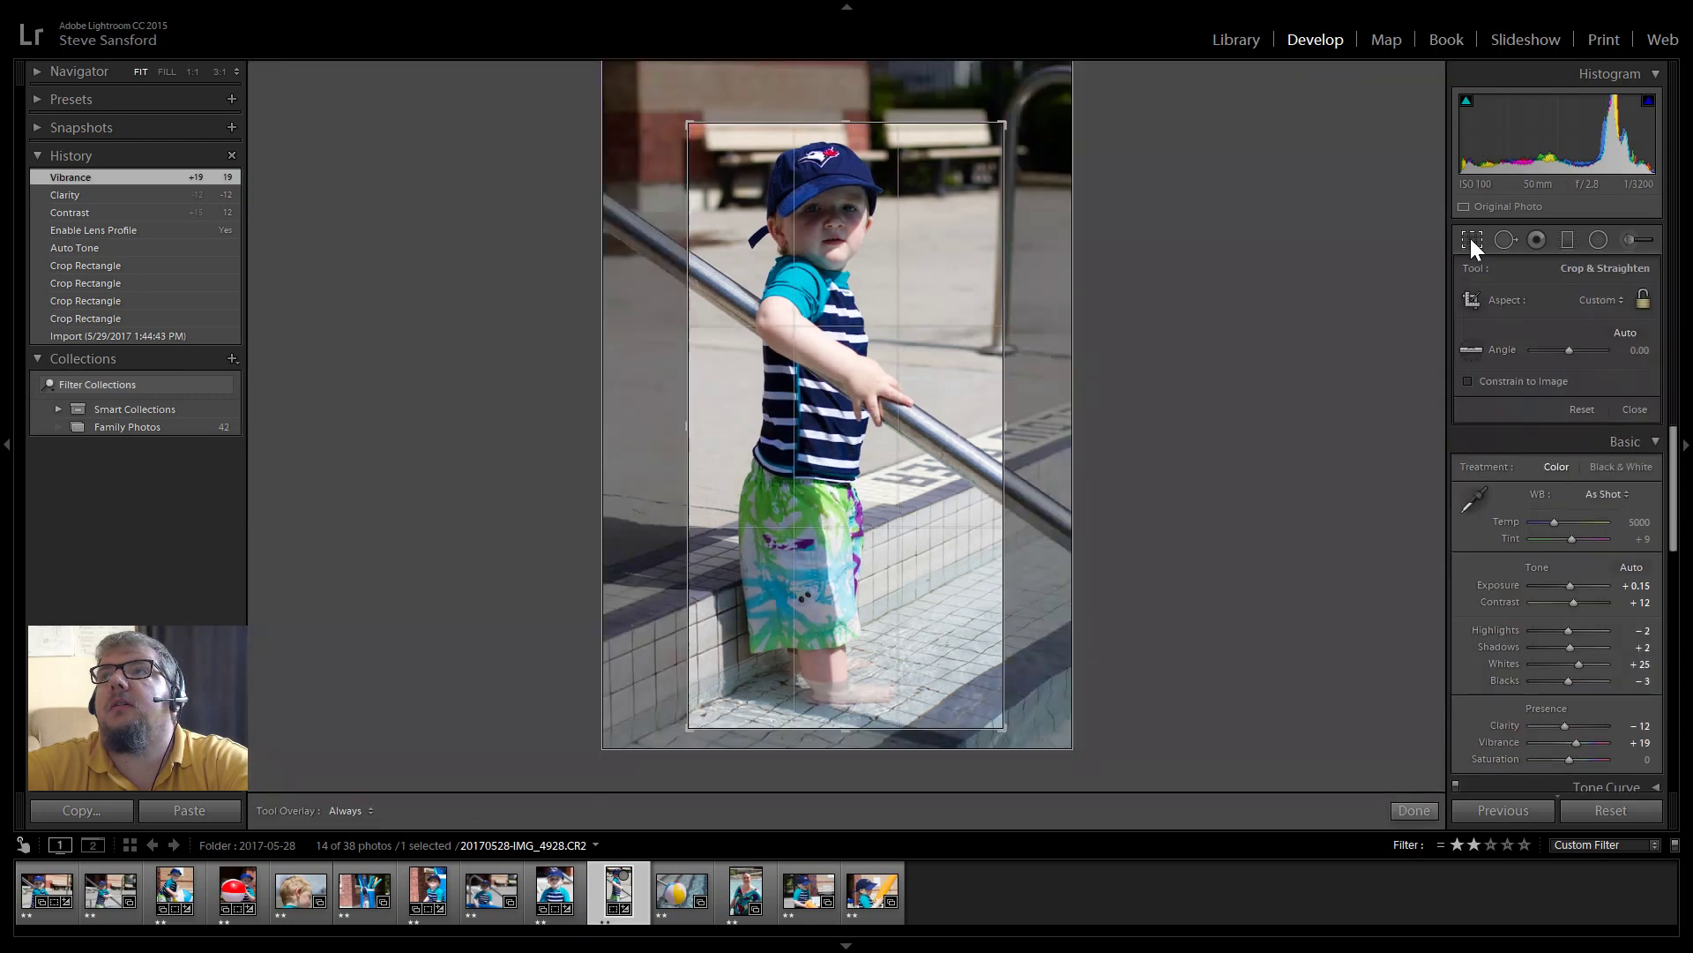
left_click(1601, 300)
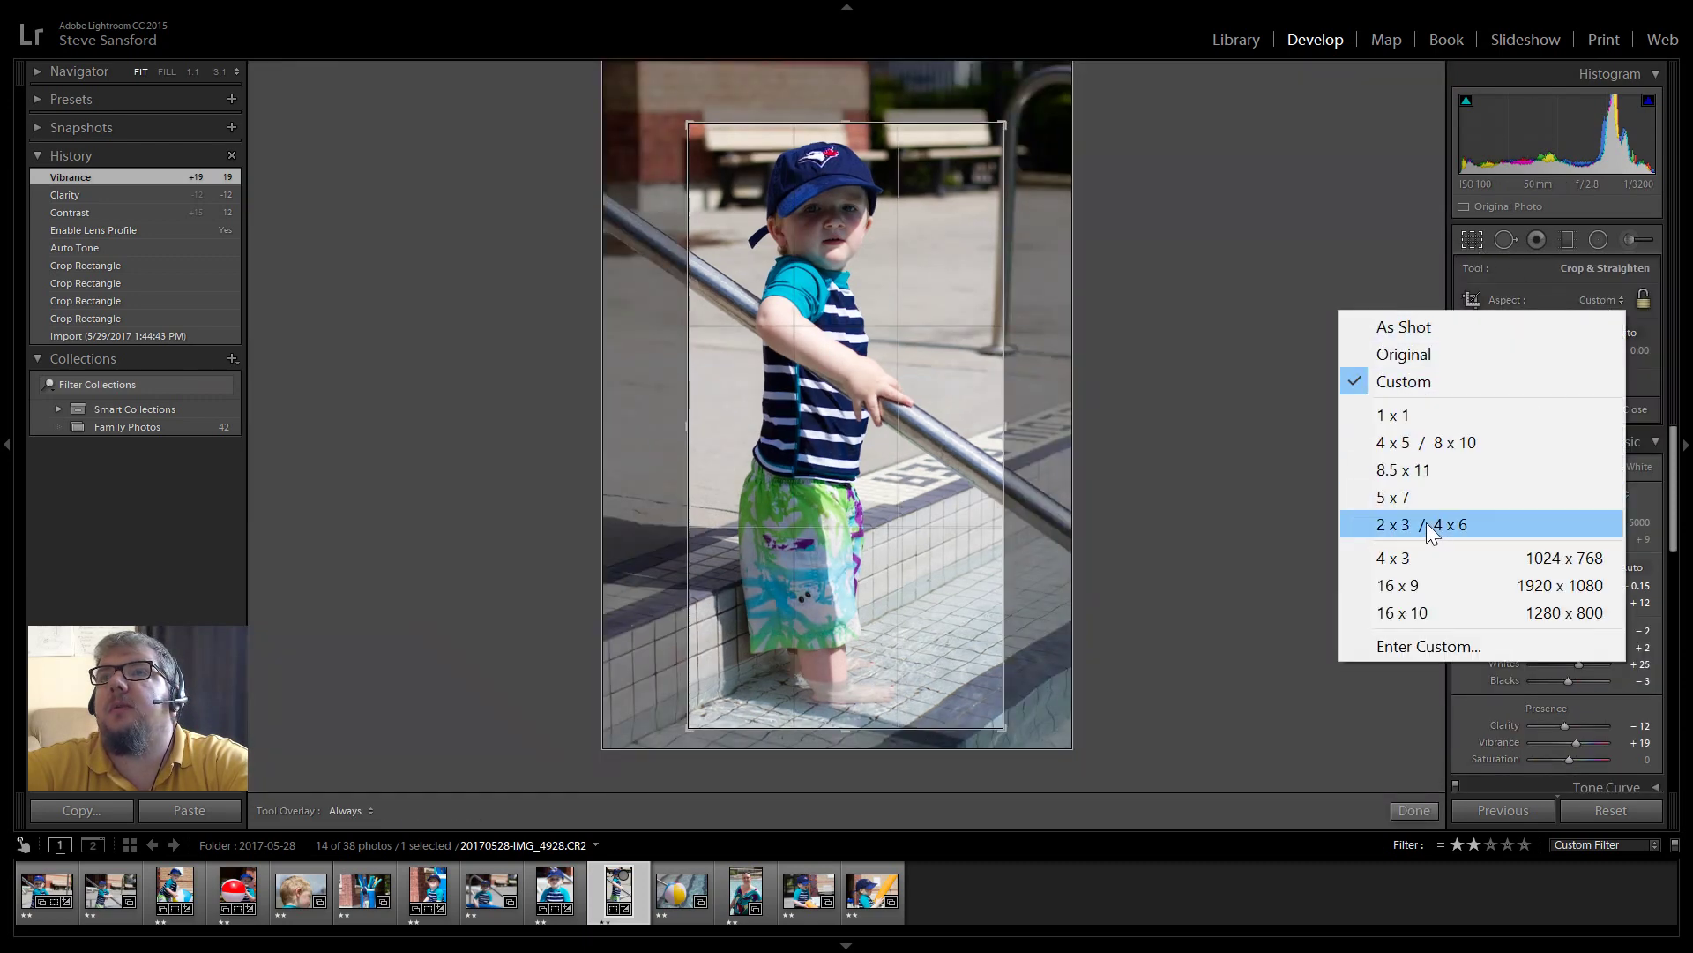
left_click(1417, 557)
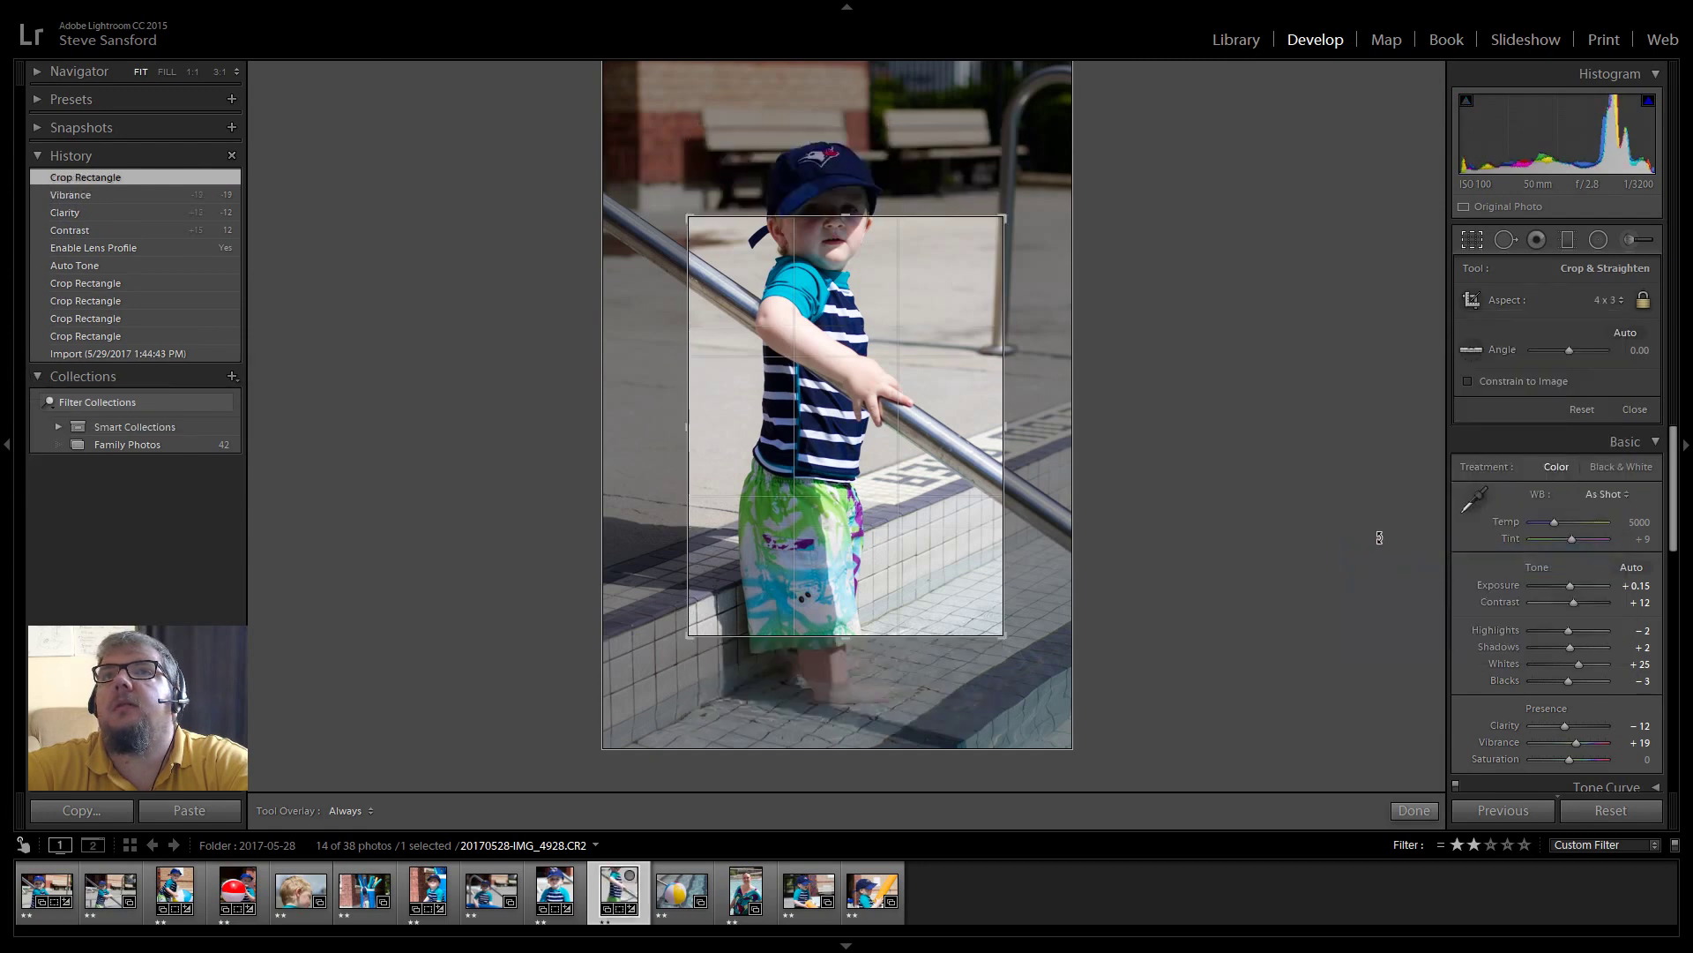
left_click_drag(922, 387, 961, 480)
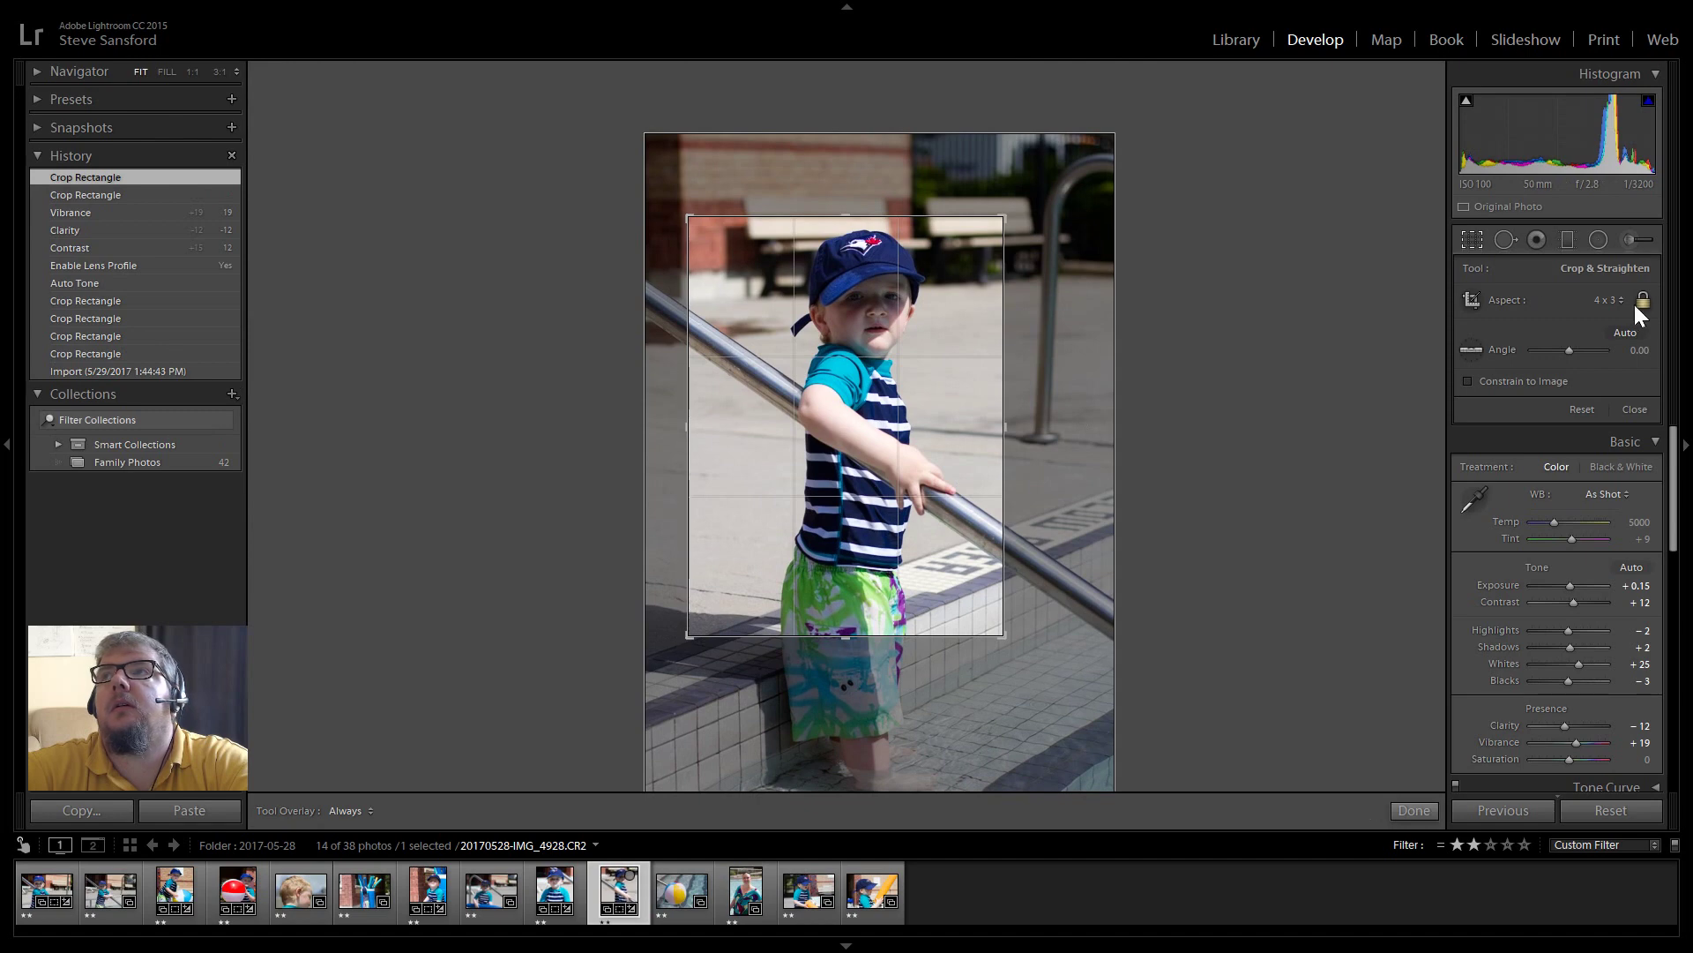
- Set the crop aspect to Original, tighten the frame around the whole boy including cap and feet, and apply the crop
left_click(1607, 300)
left_click(1475, 354)
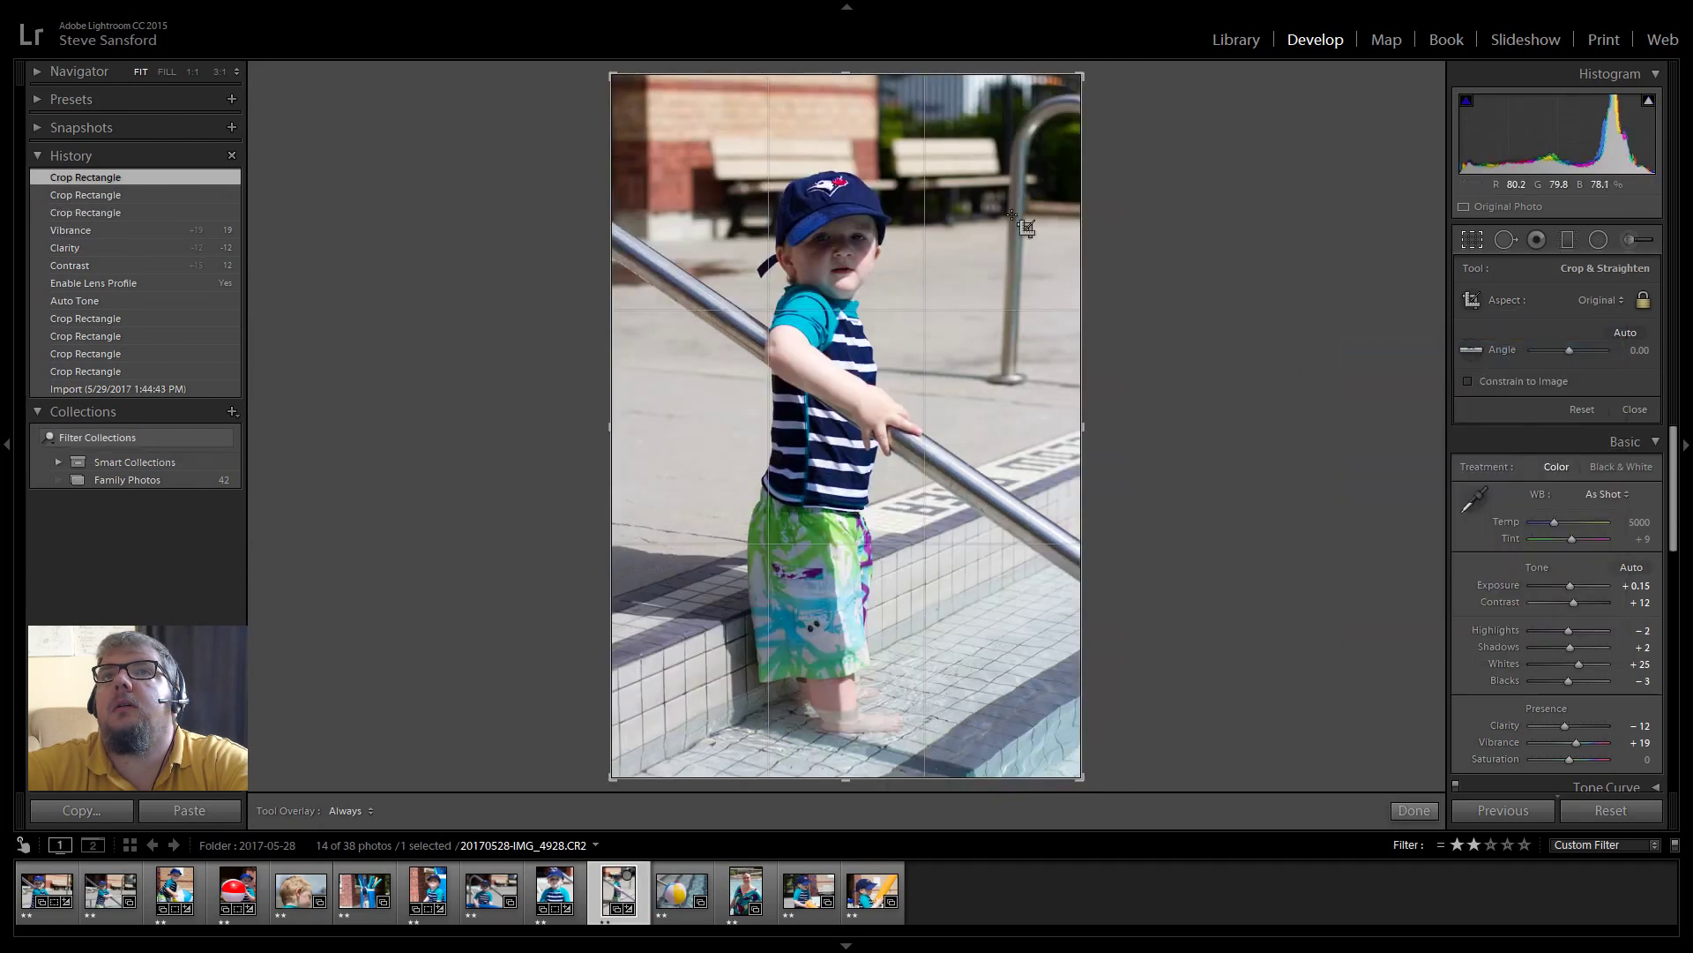
left_click_drag(1084, 71, 1043, 134)
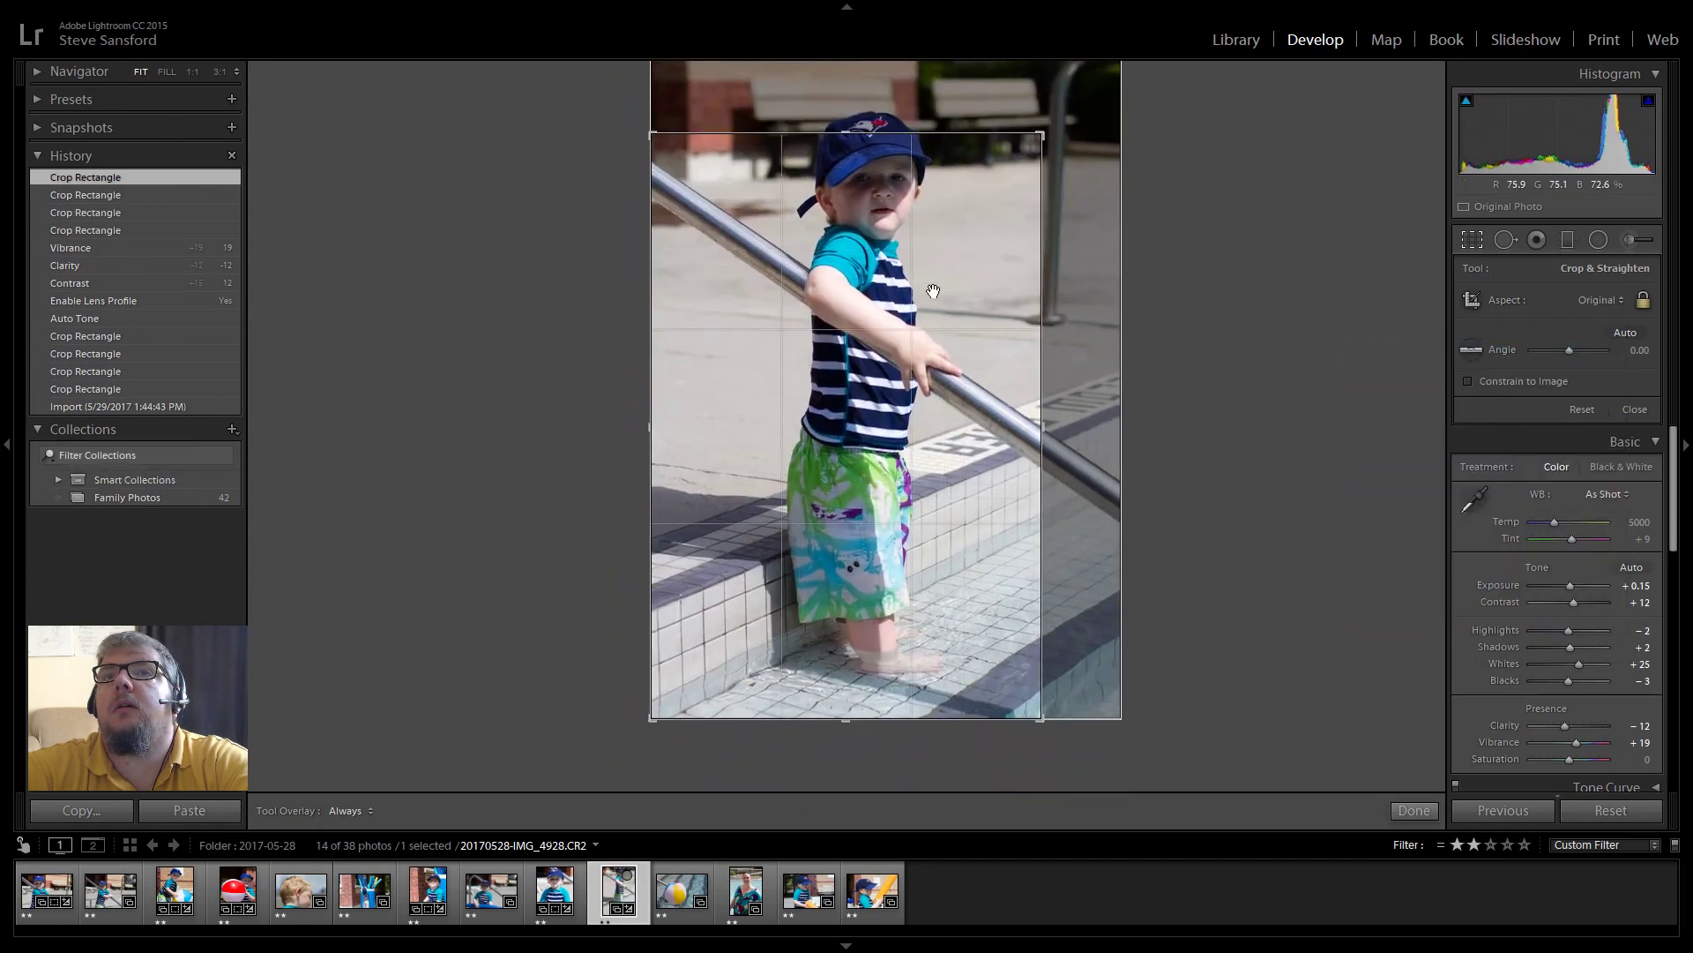
left_click_drag(933, 348, 873, 331)
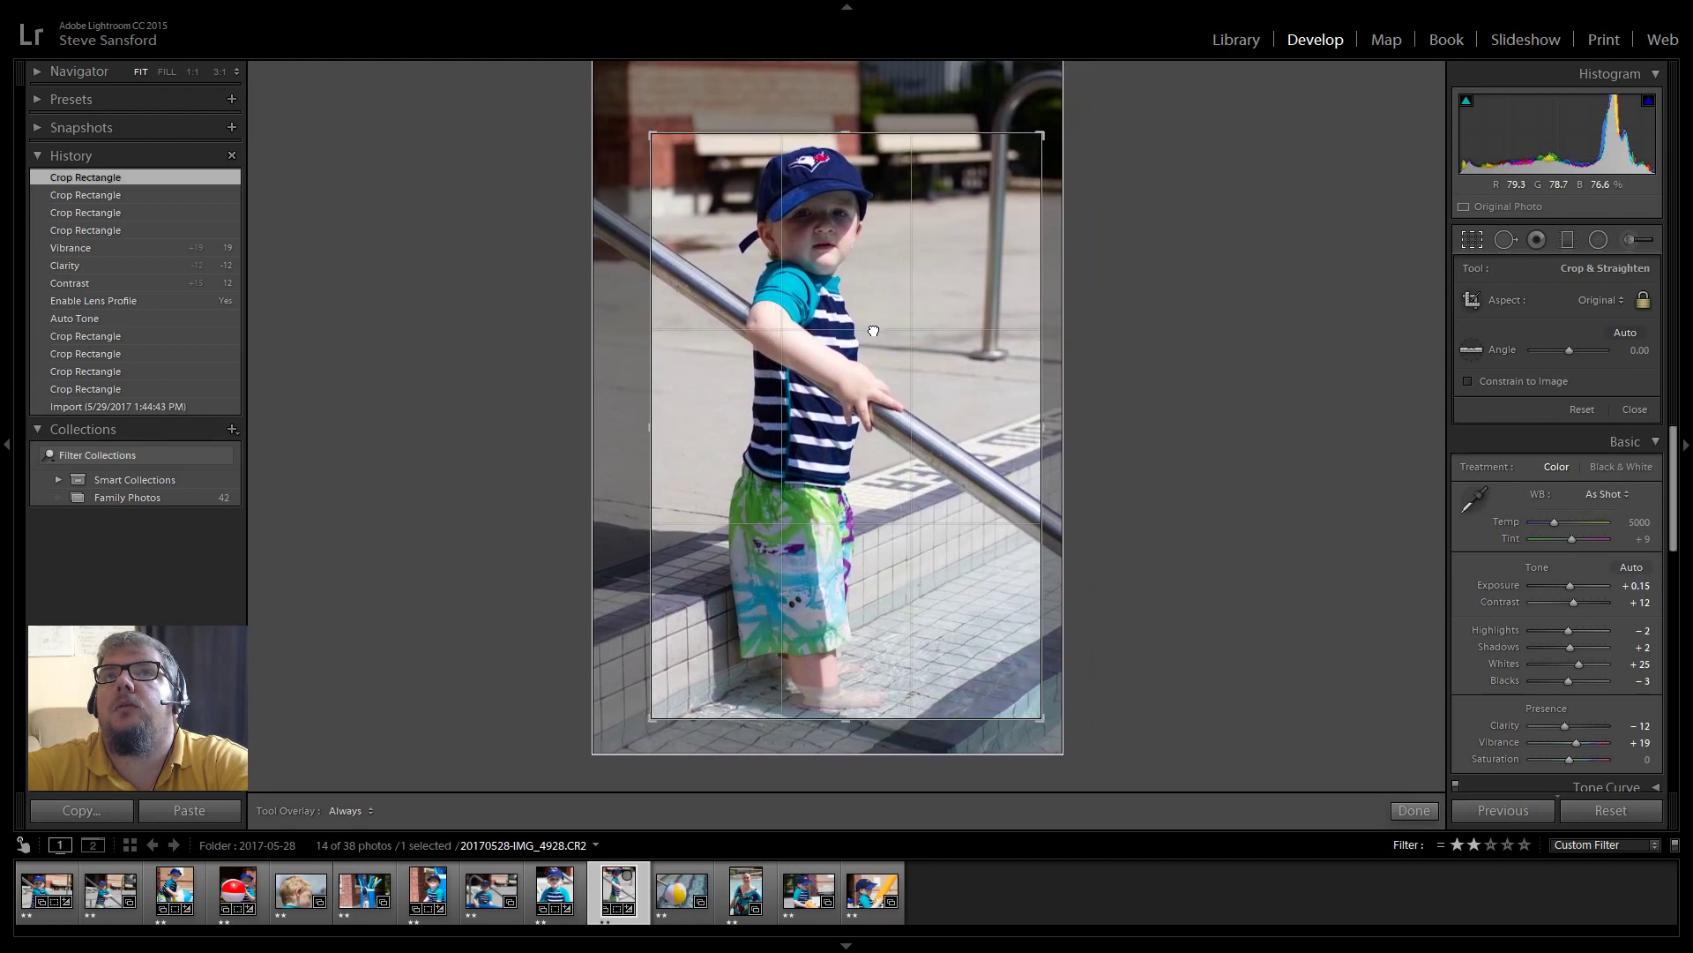
left_click_drag(873, 331, 871, 332)
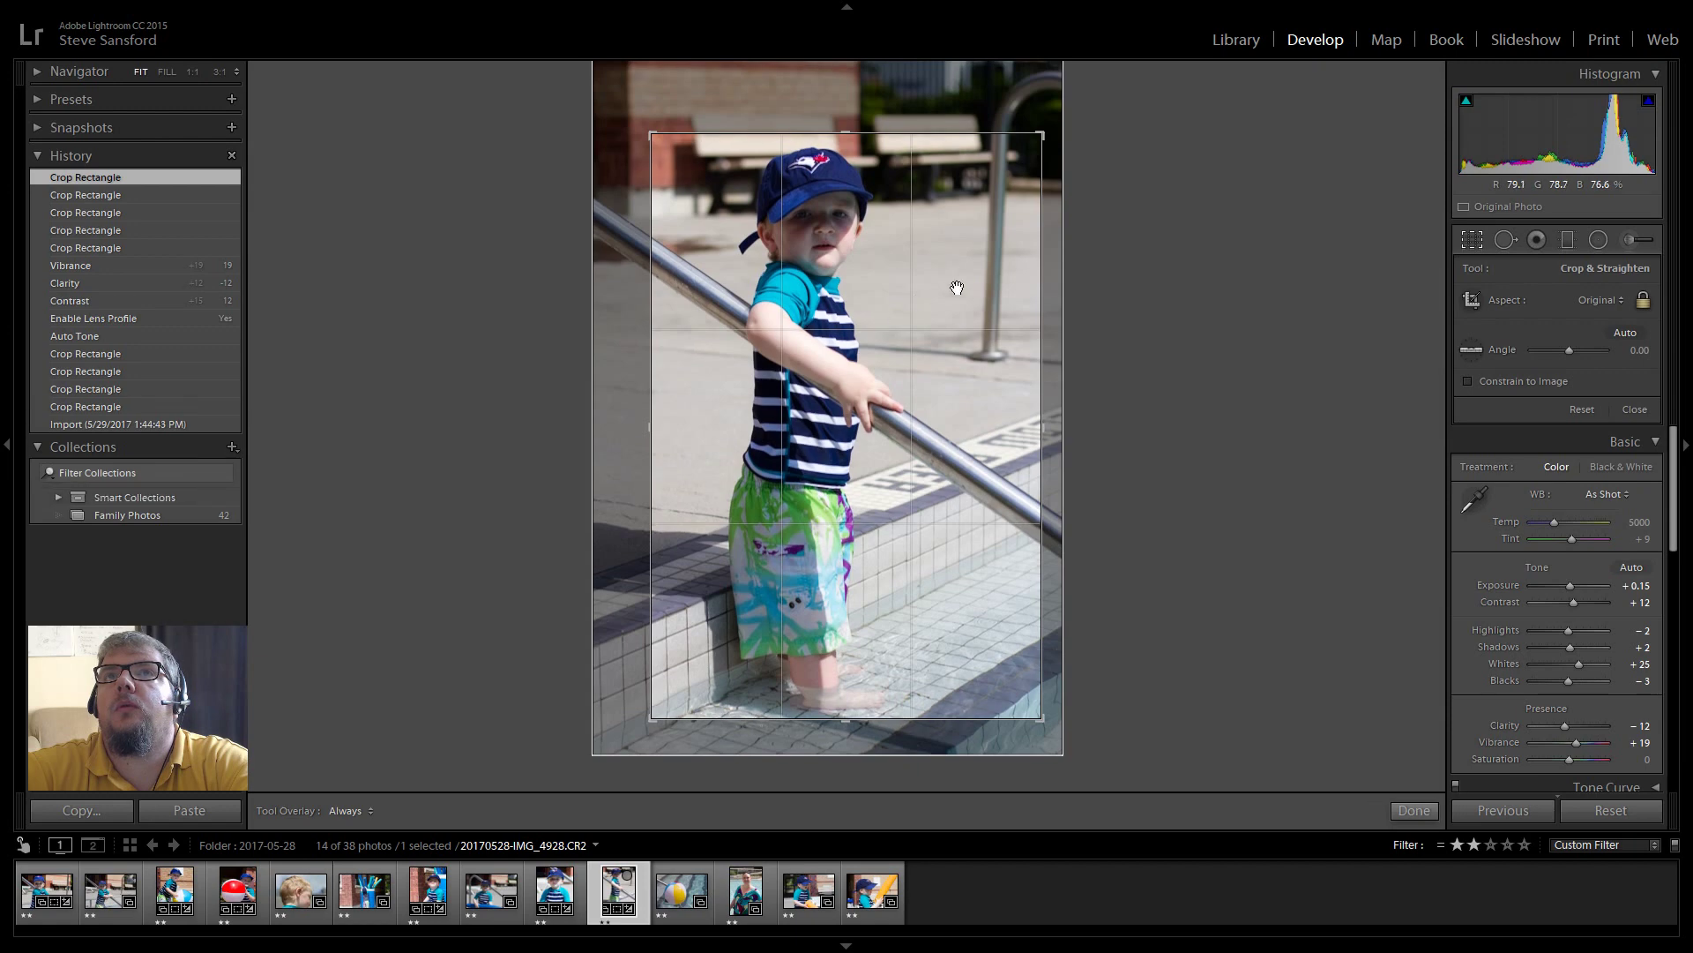
left_click(1413, 811)
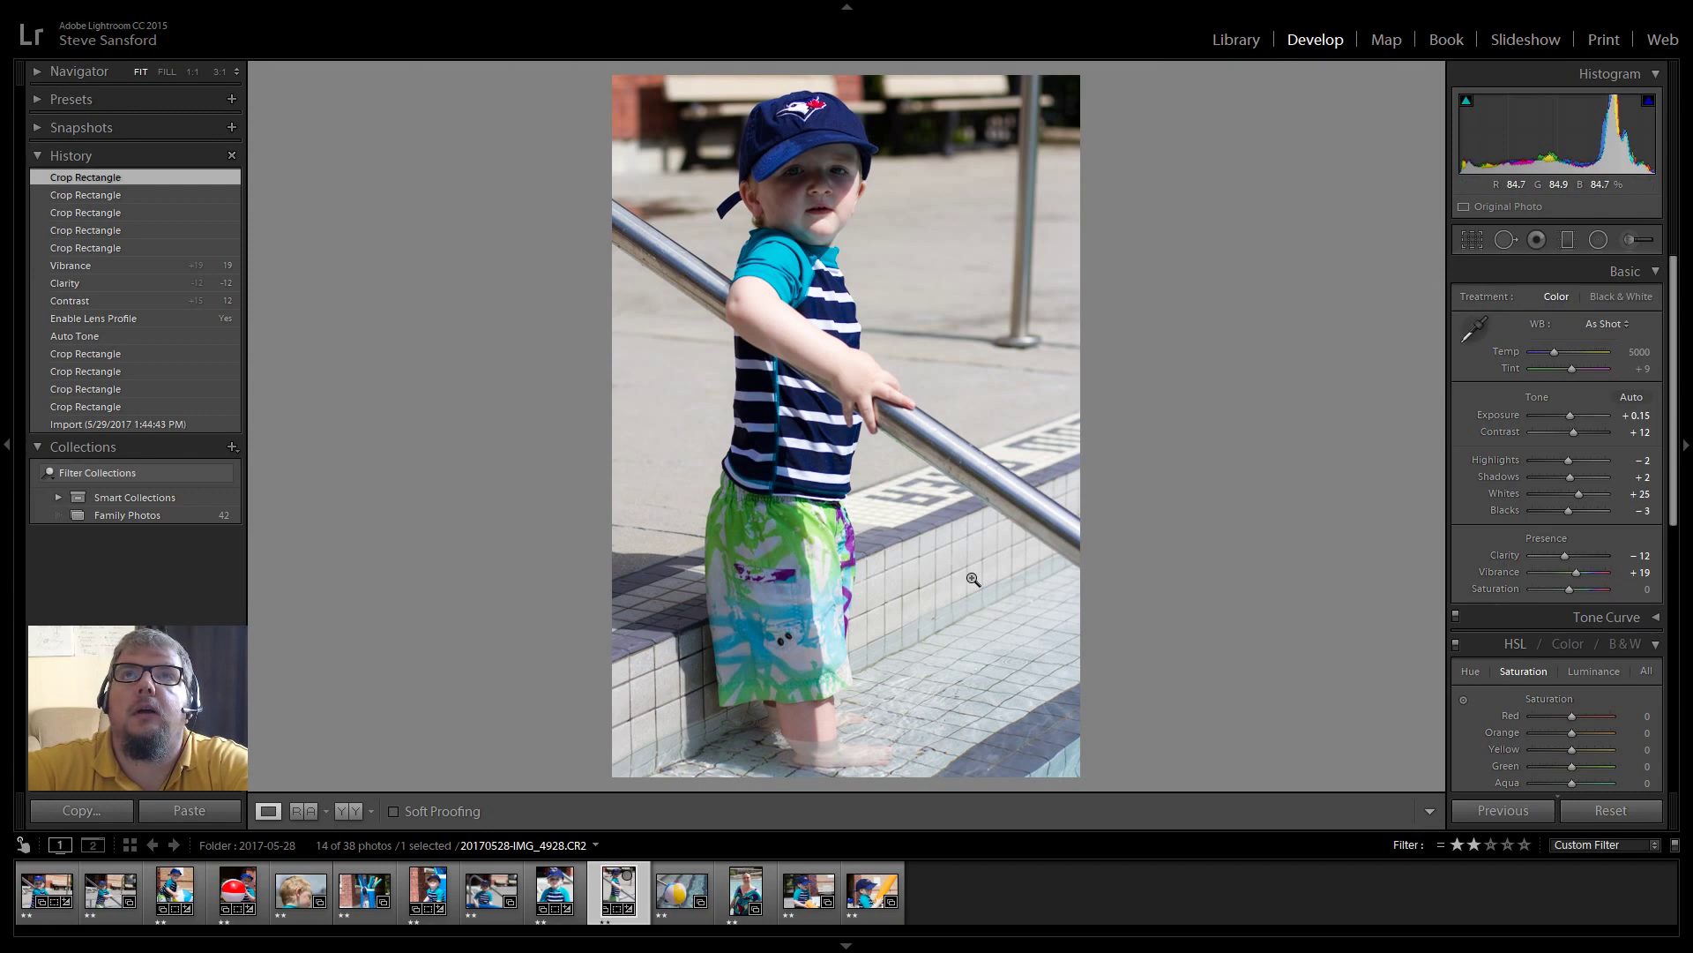
- Open the beach ball photo IMG_4933, apply Auto tone and raise Exposure to +0.48
left_click(689, 899)
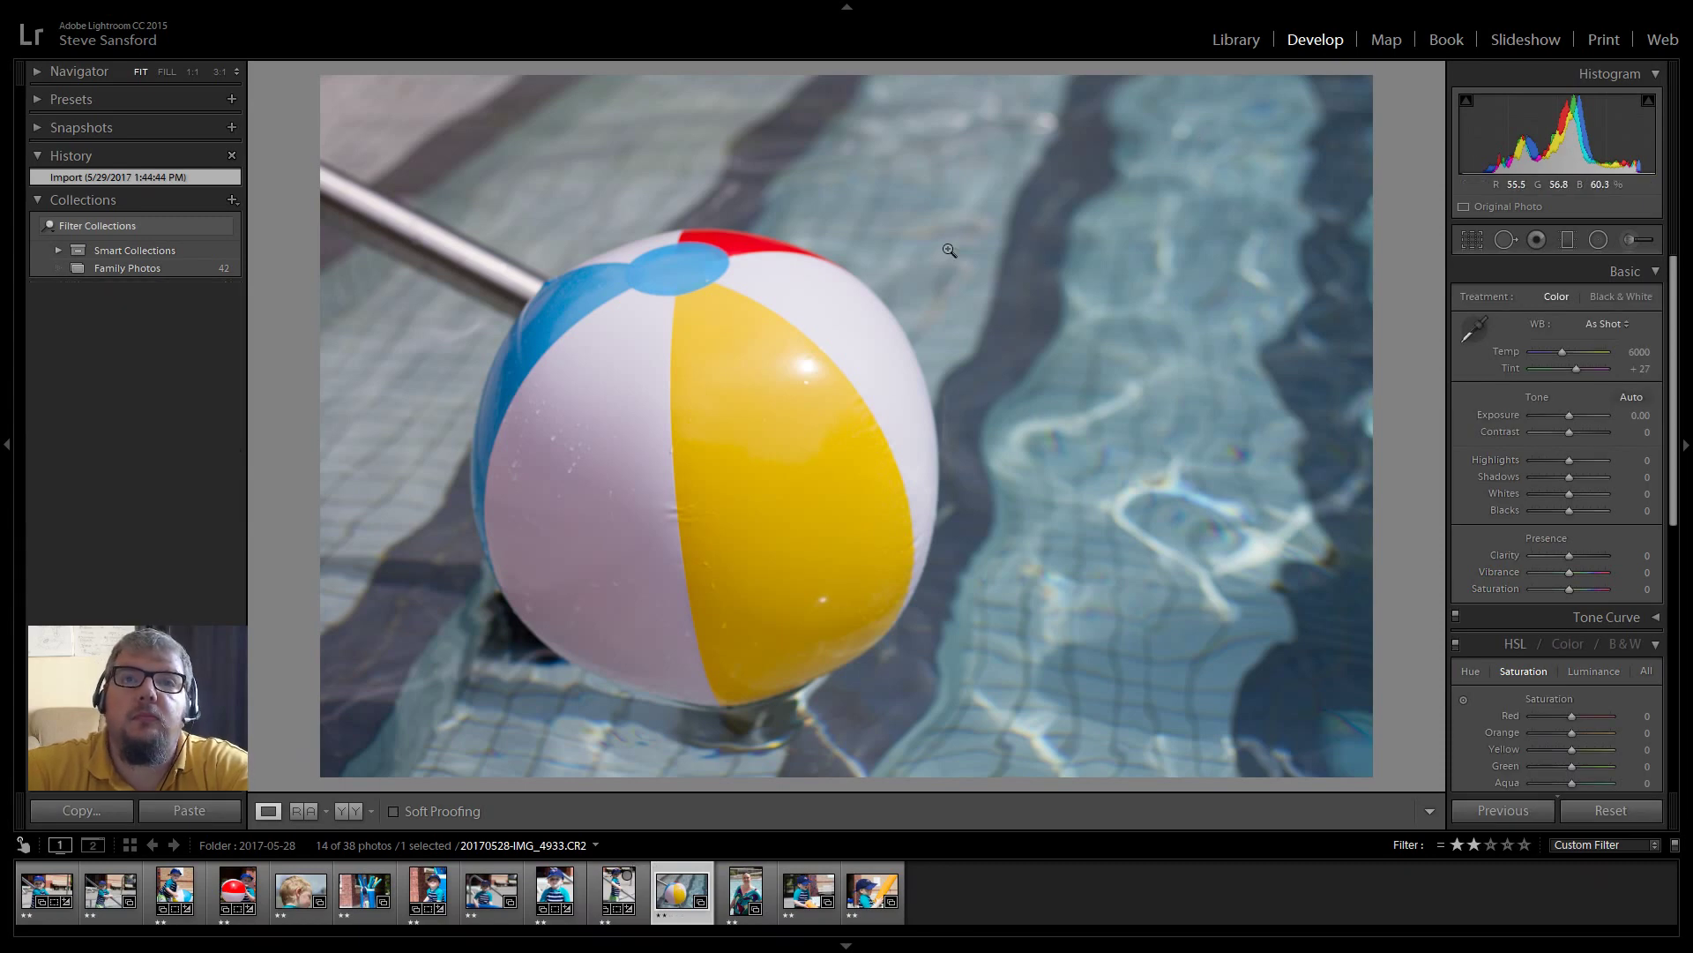
left_click(1634, 399)
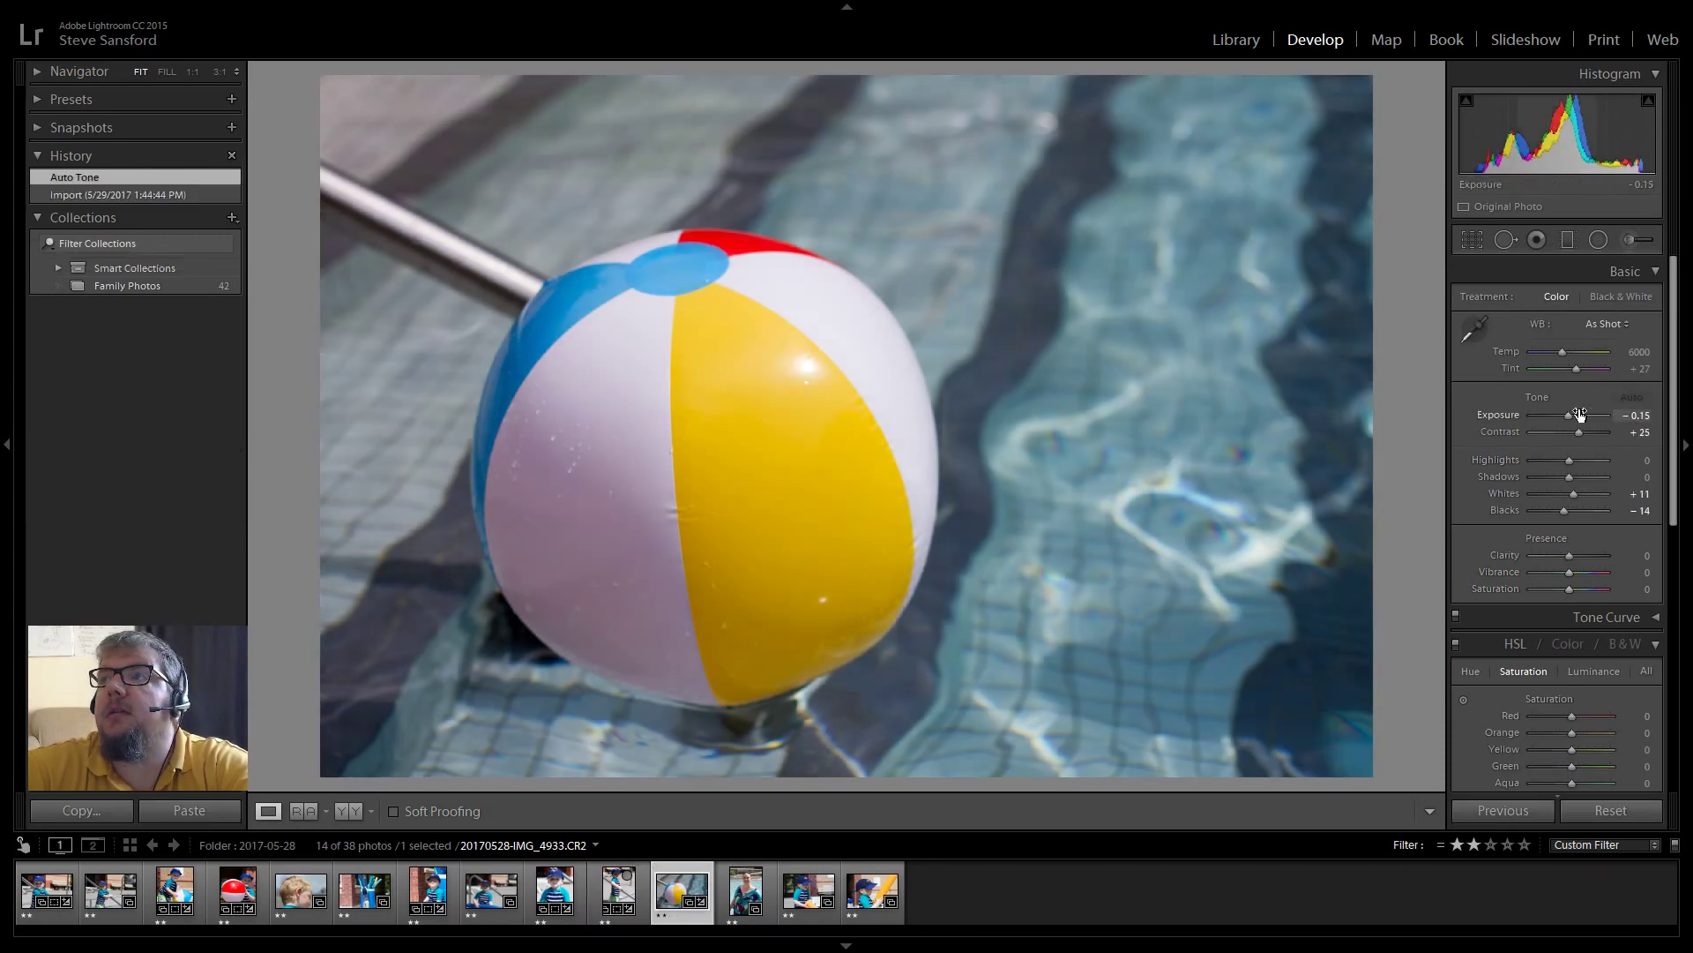
left_click_drag(1573, 414, 1577, 415)
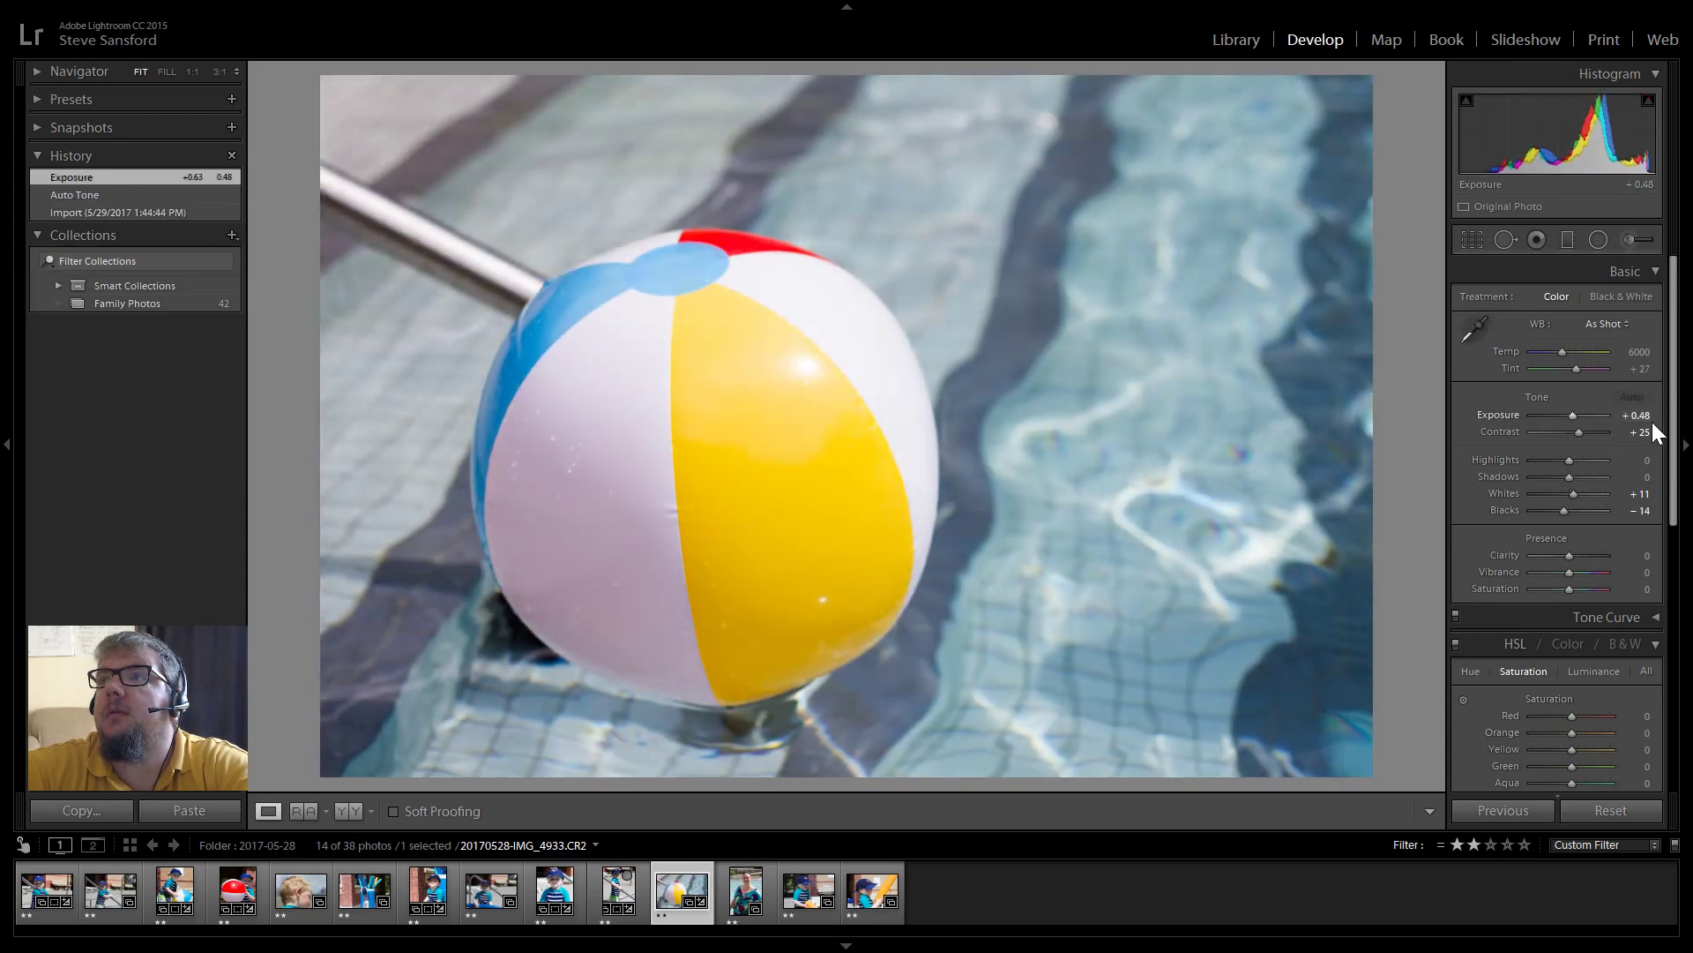
- Enable lens profile corrections for the beach ball photo
scroll(1600, 547, "down", 8)
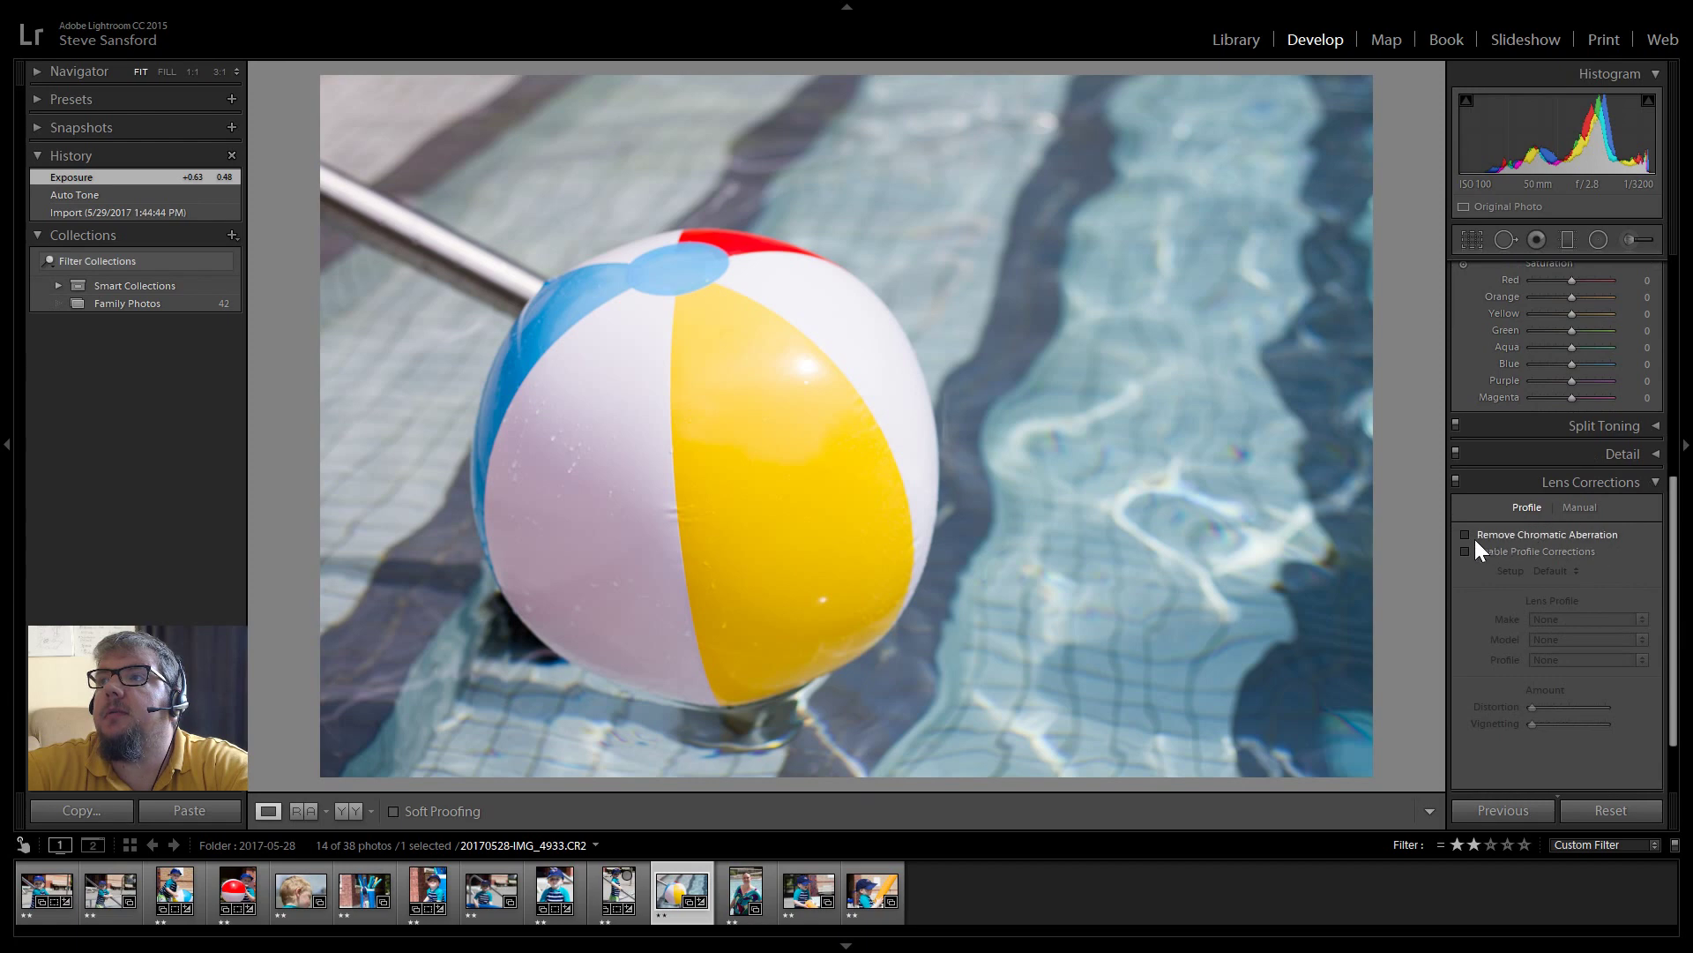
left_click(1465, 551)
left_click_drag(1673, 573, 1665, 441)
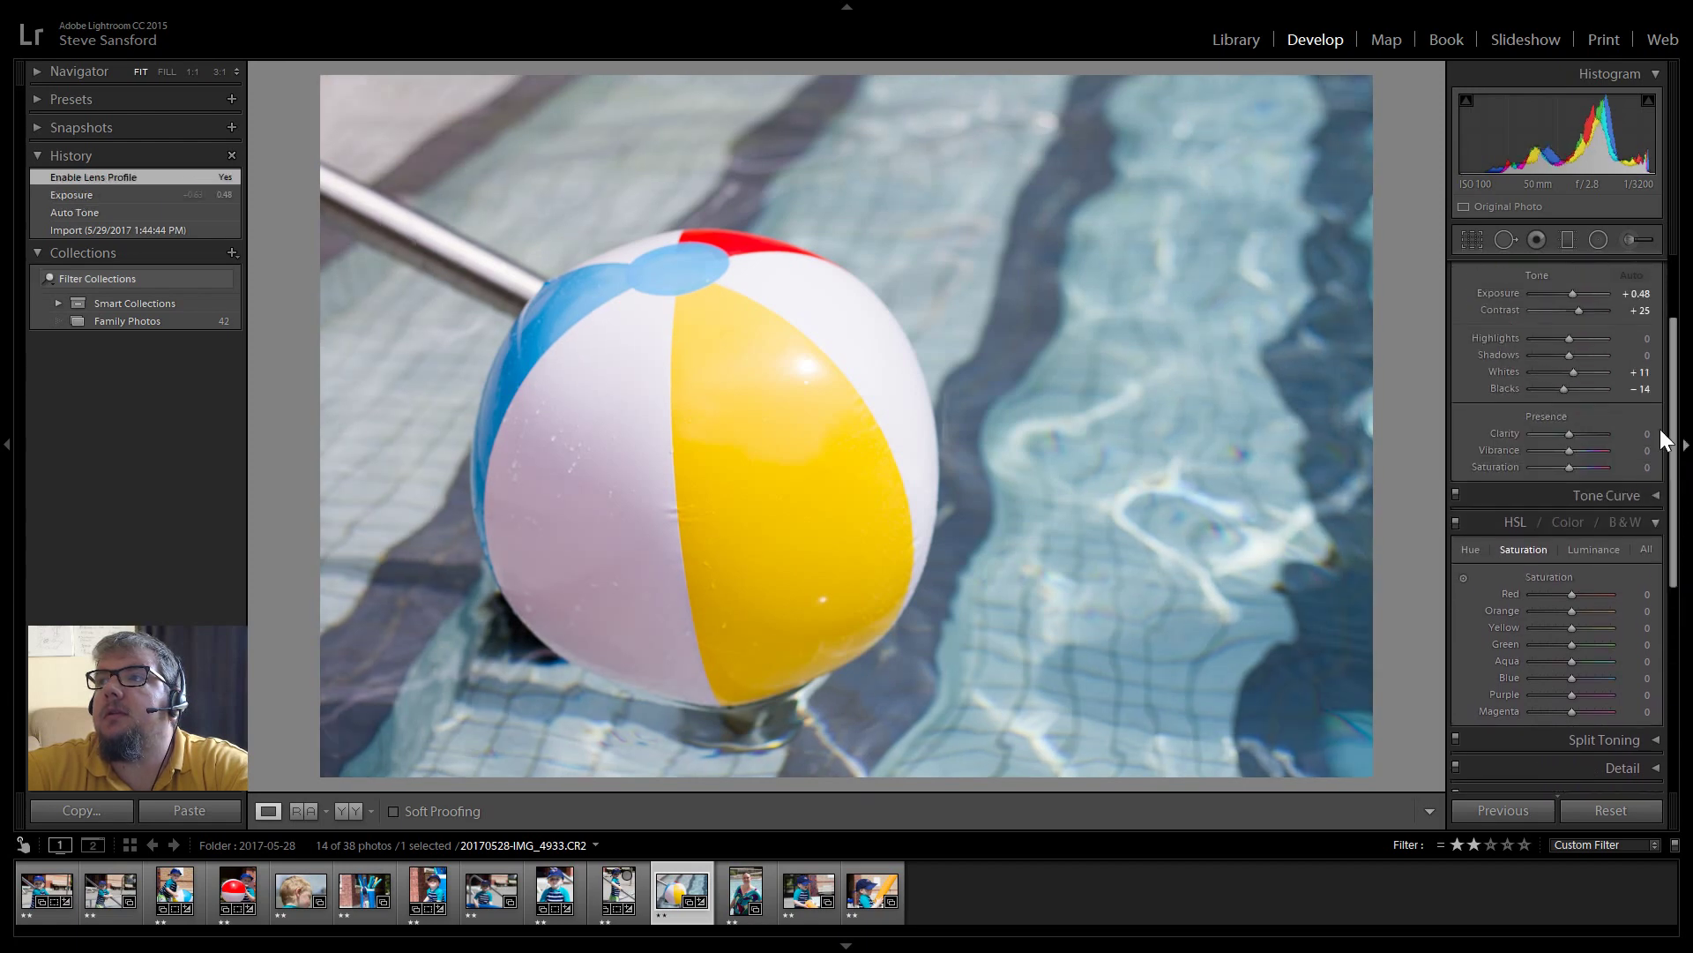
- Crop the photo more tightly around the beach ball, reposition the whole ball left of centre in the frame, and apply the crop
left_click(1475, 240)
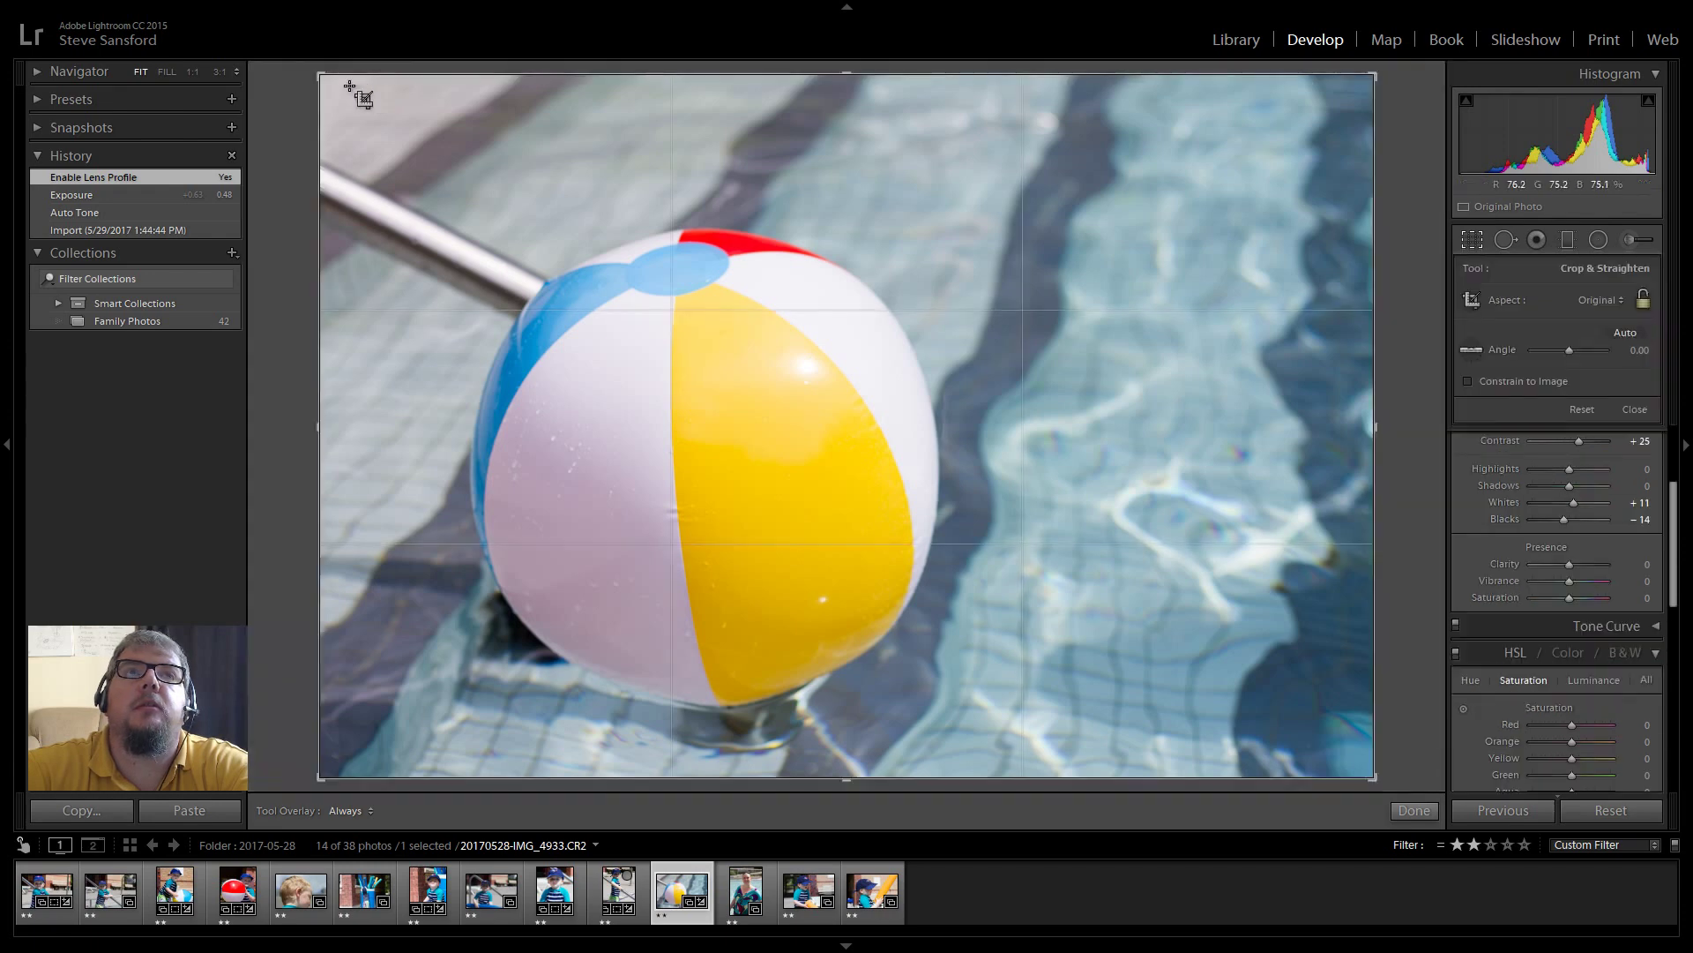
left_click_drag(320, 75, 397, 114)
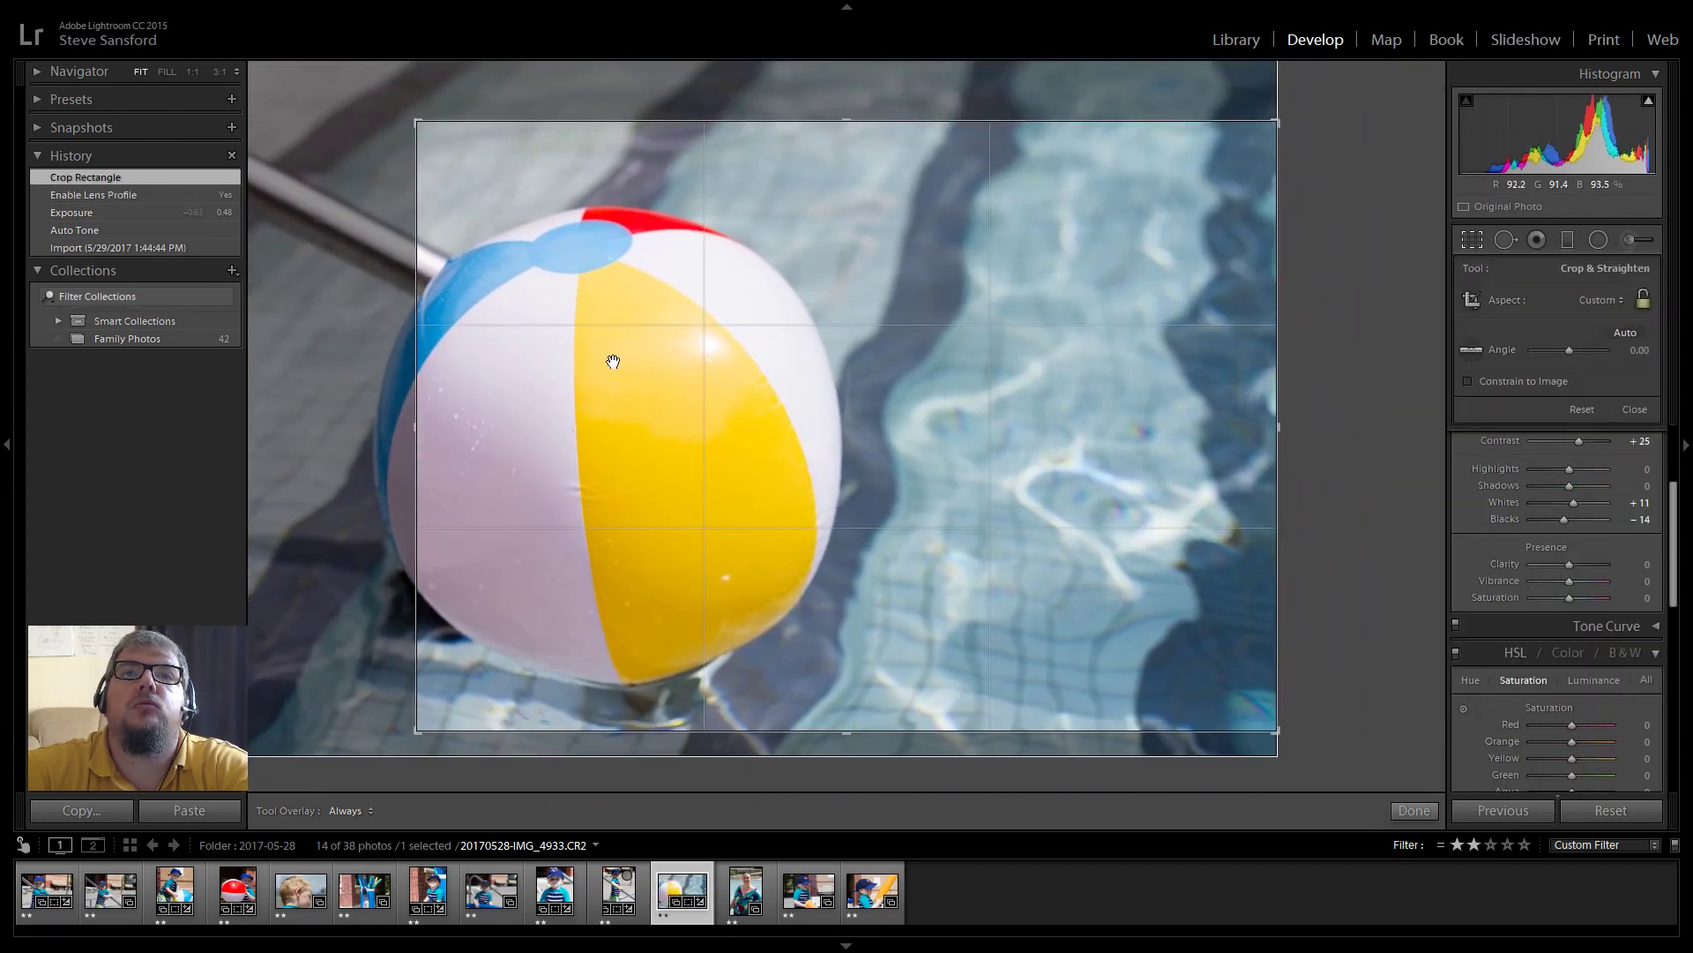
left_click_drag(612, 359, 752, 409)
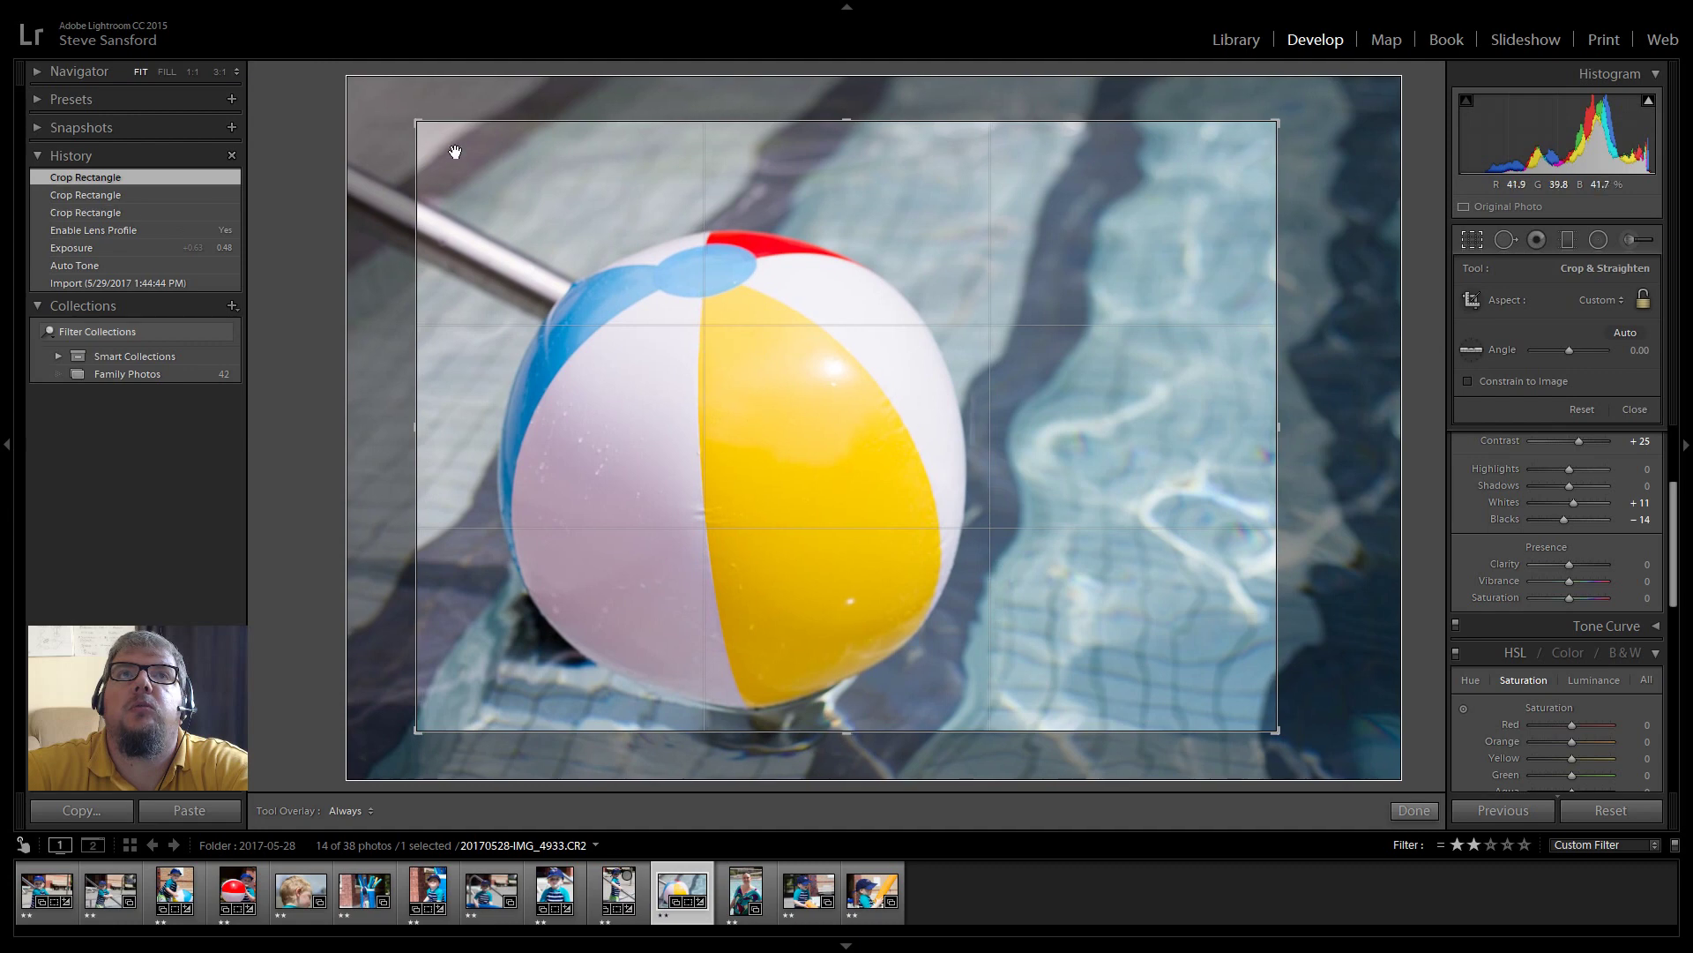
left_click_drag(419, 122, 470, 170)
left_click_drag(741, 321, 778, 321)
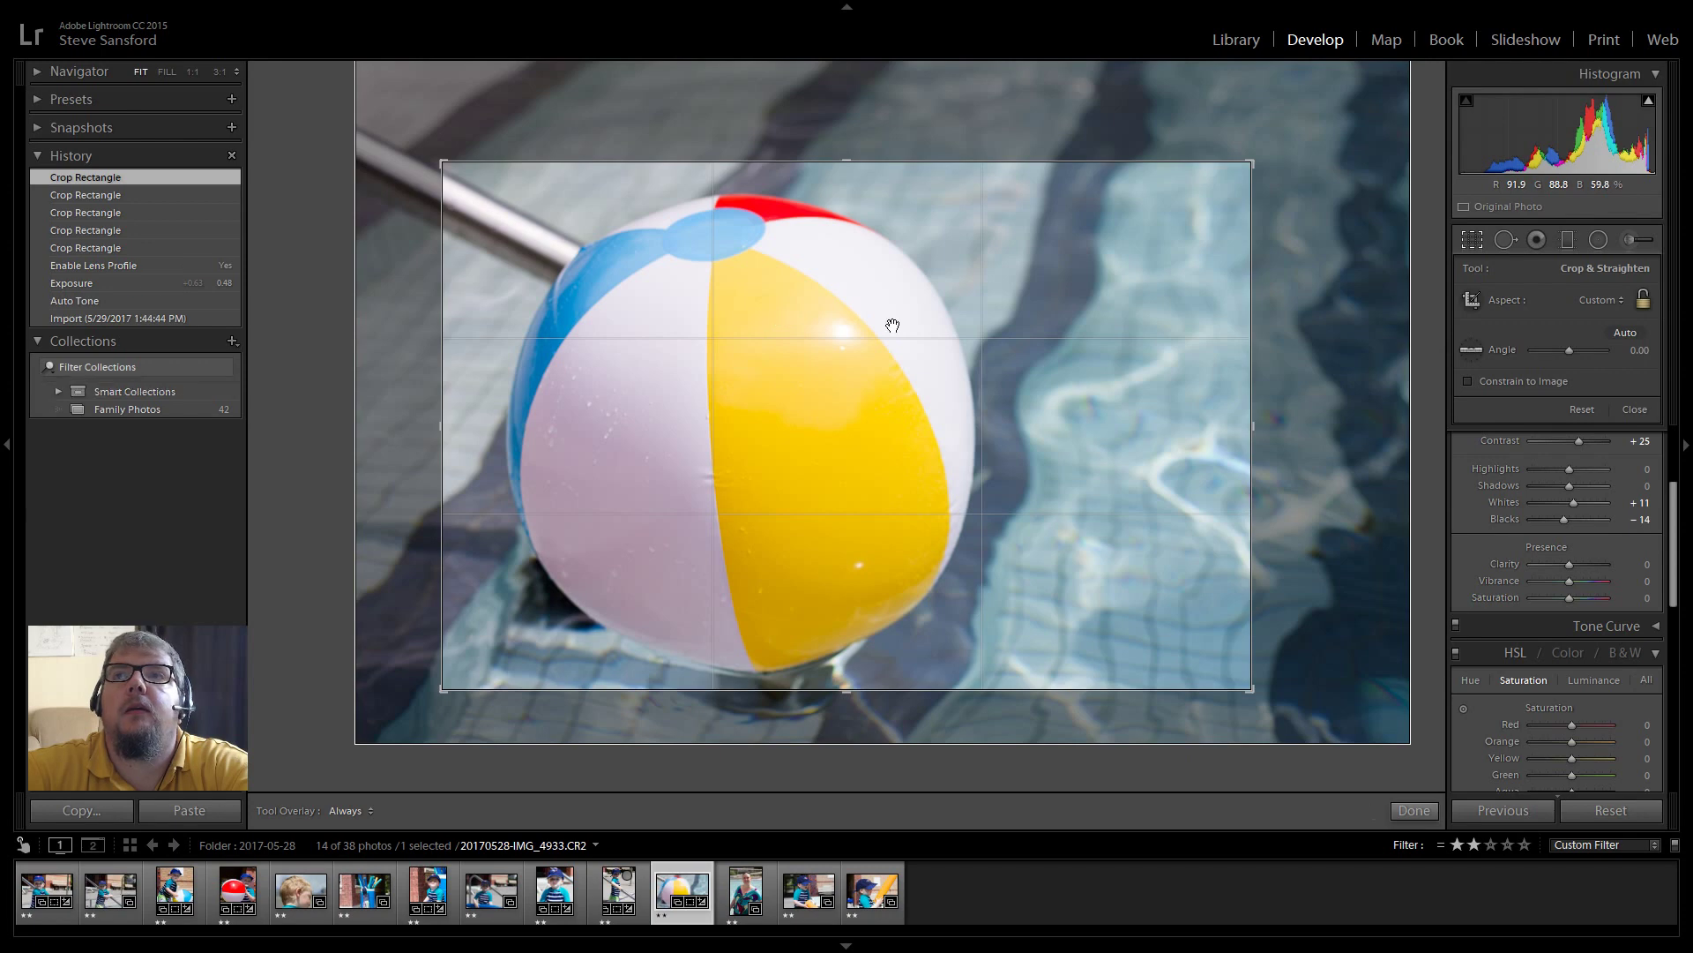
left_click_drag(889, 385, 891, 382)
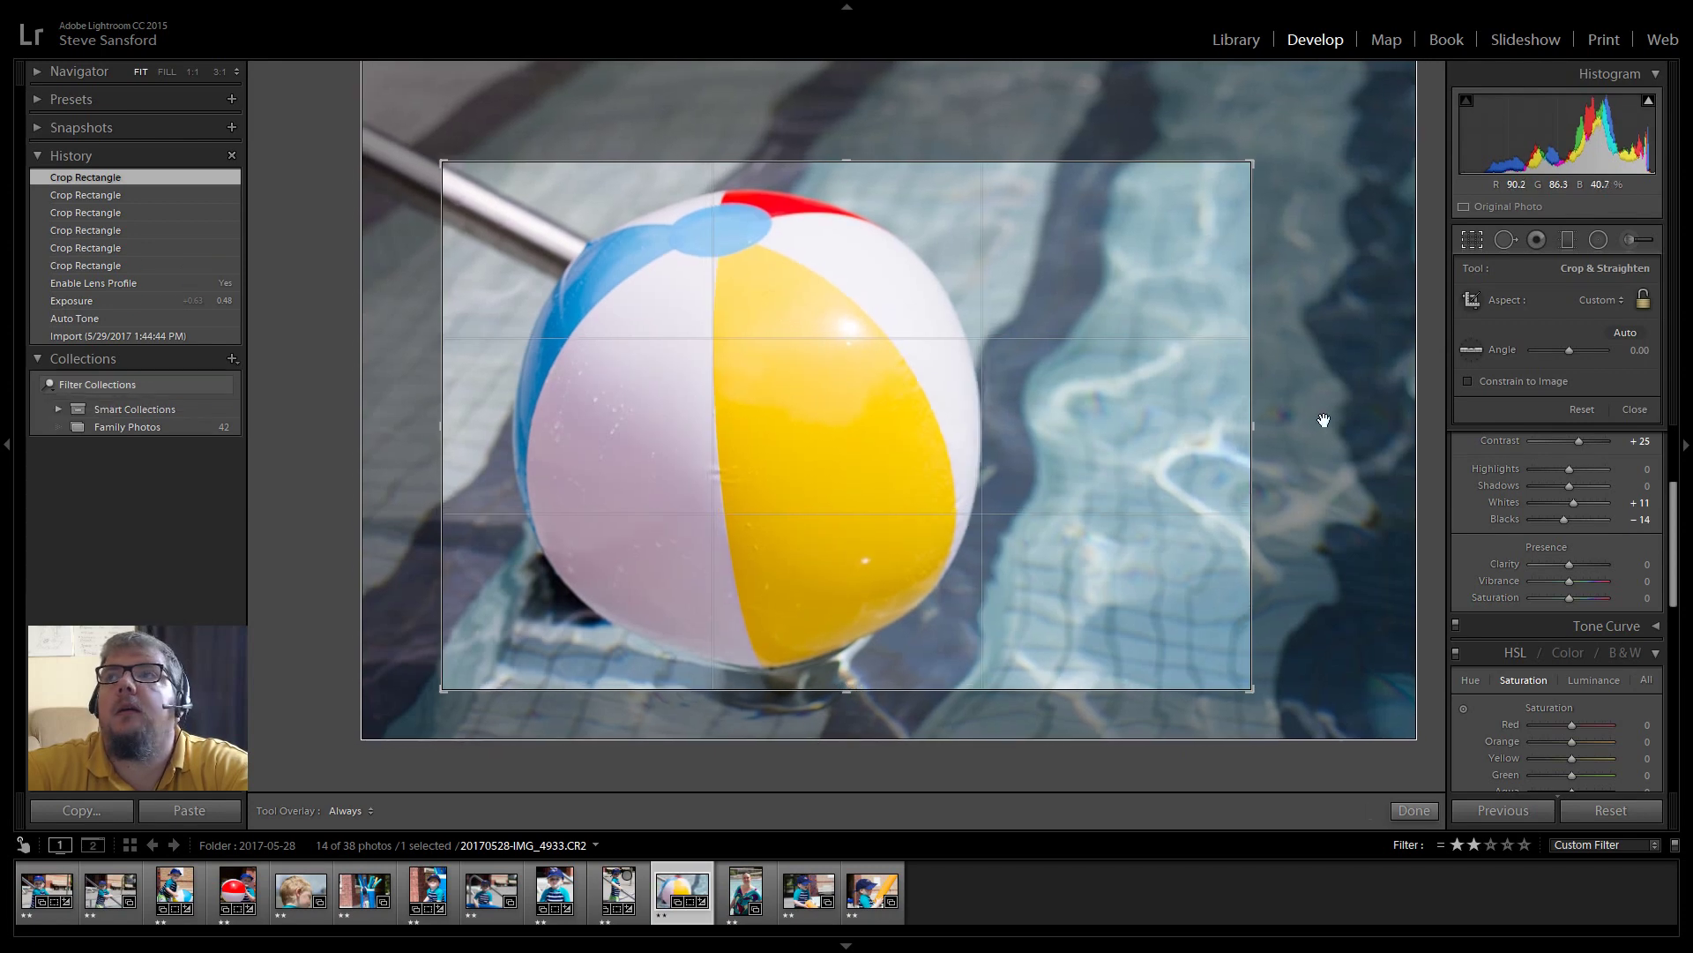
left_click(1411, 809)
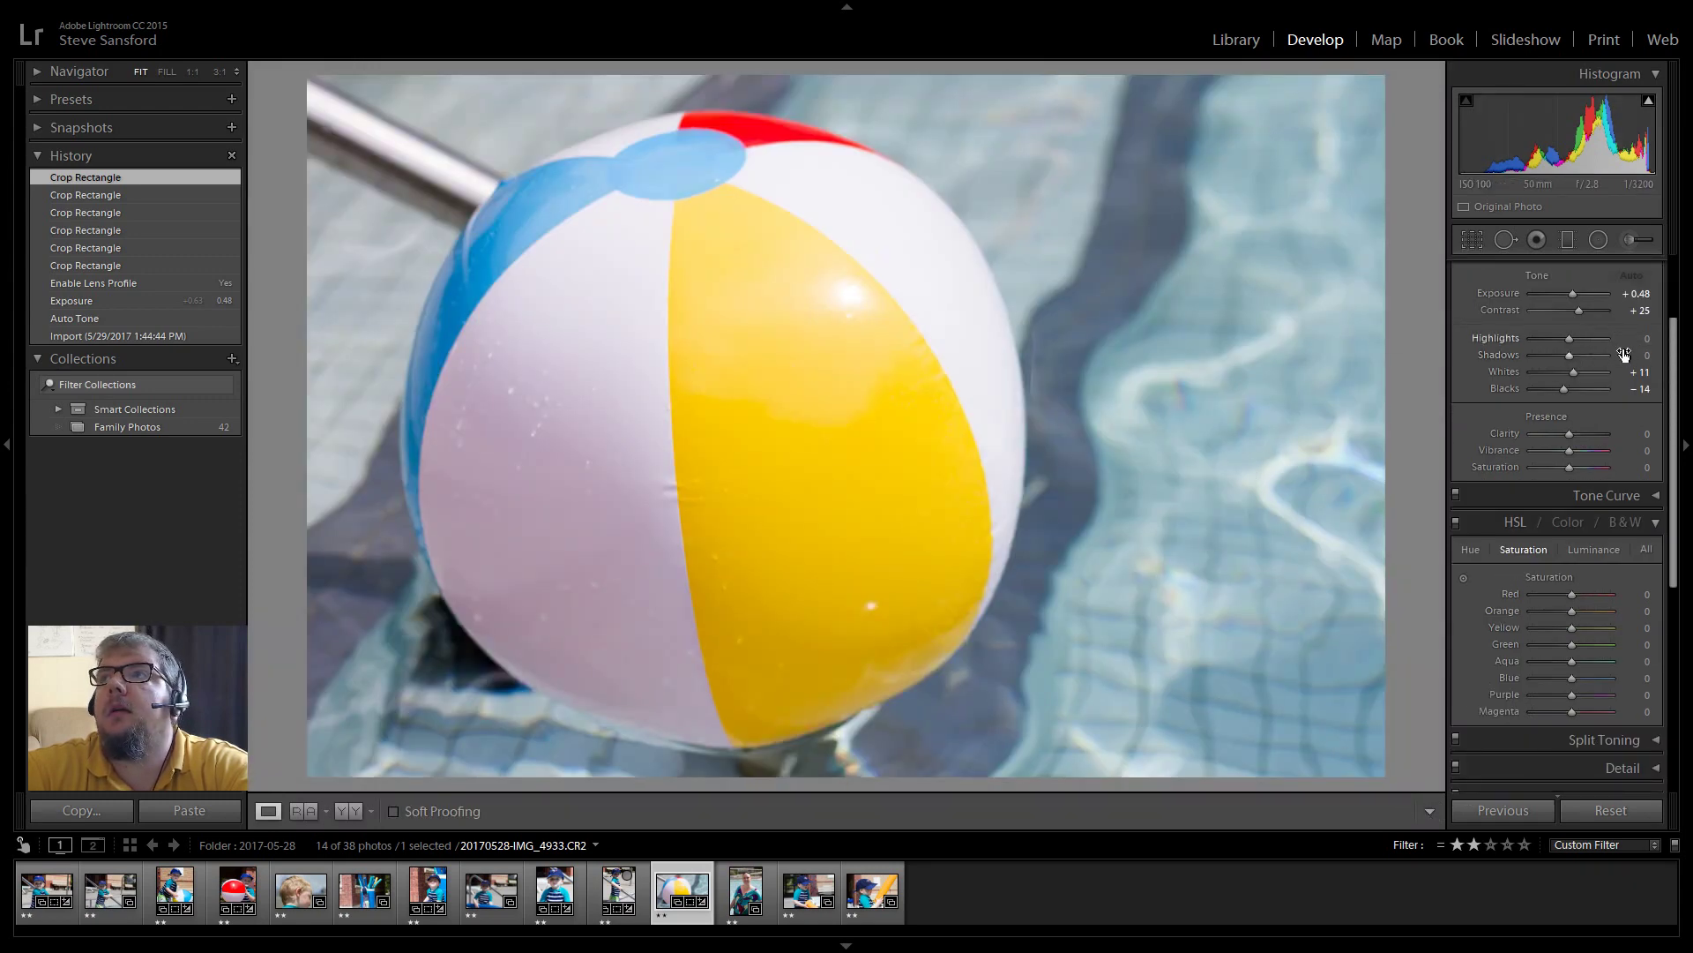
- Set Blacks to -40, Shadows to +17, Clarity to +10 and Vibrance to +5 for the beach ball photo
left_click(1555, 390)
left_click_drag(1553, 354, 1575, 352)
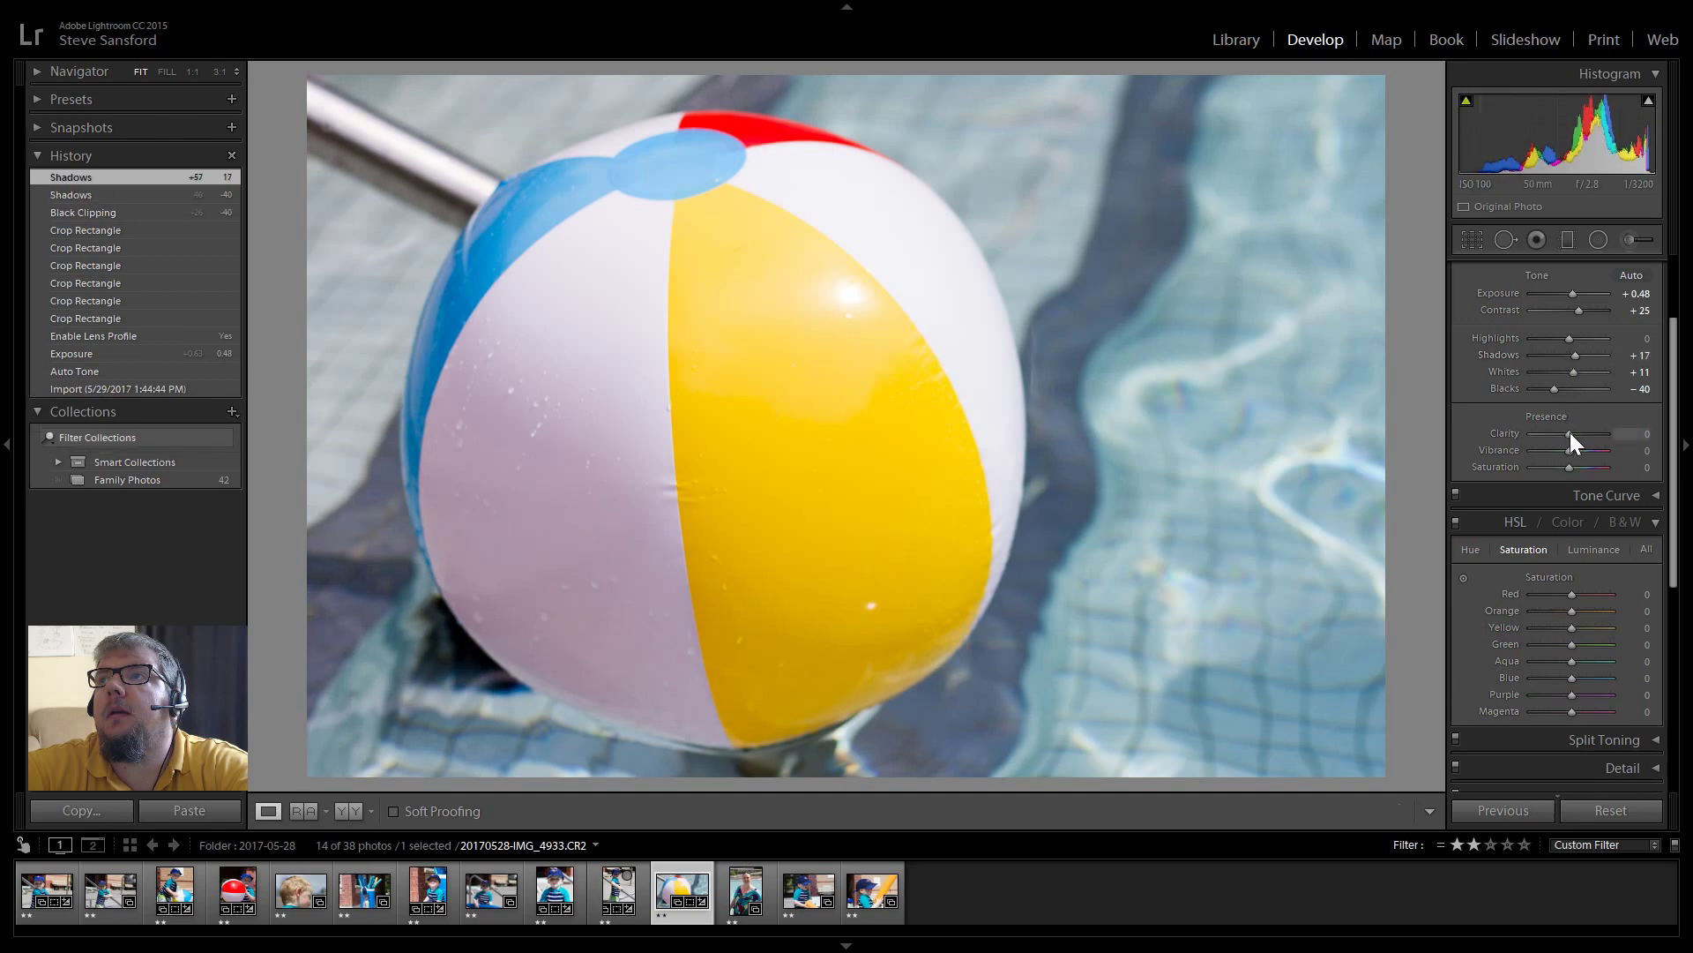
mouse_move(1570, 432)
left_mouse_down()
mouse_move(1586, 448)
mouse_move(1565, 431)
left_mouse_up()
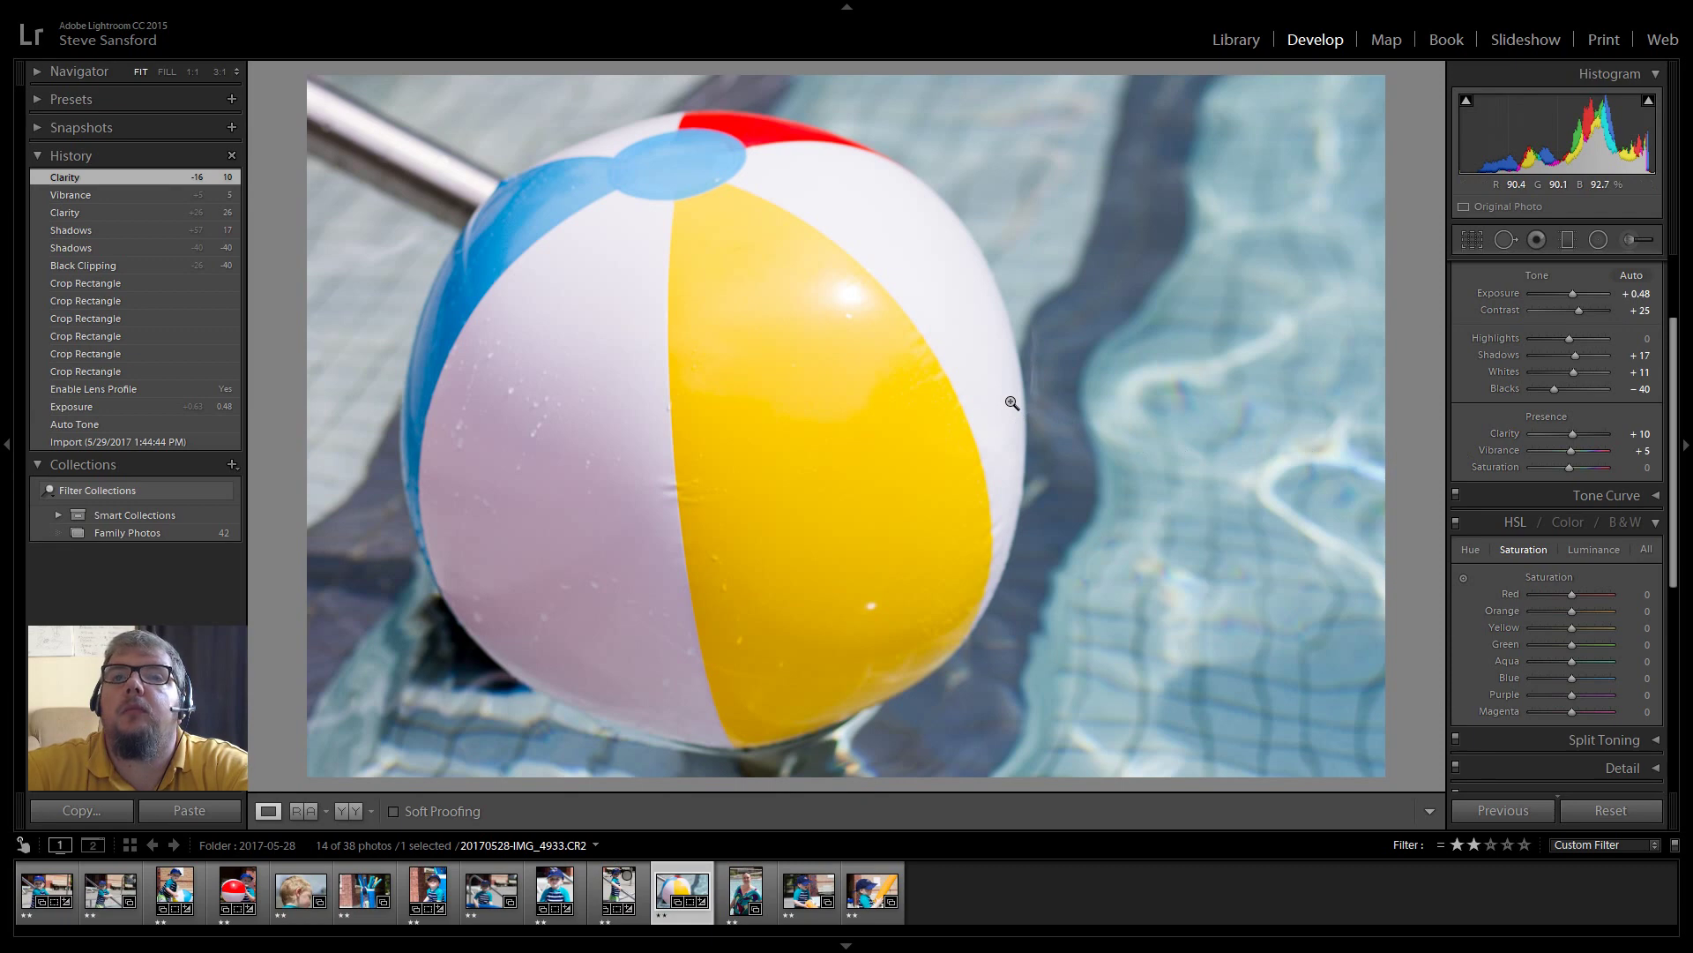
- Compare the edited beach ball photo with its before version several times, returning to the edited view
key("backslash")
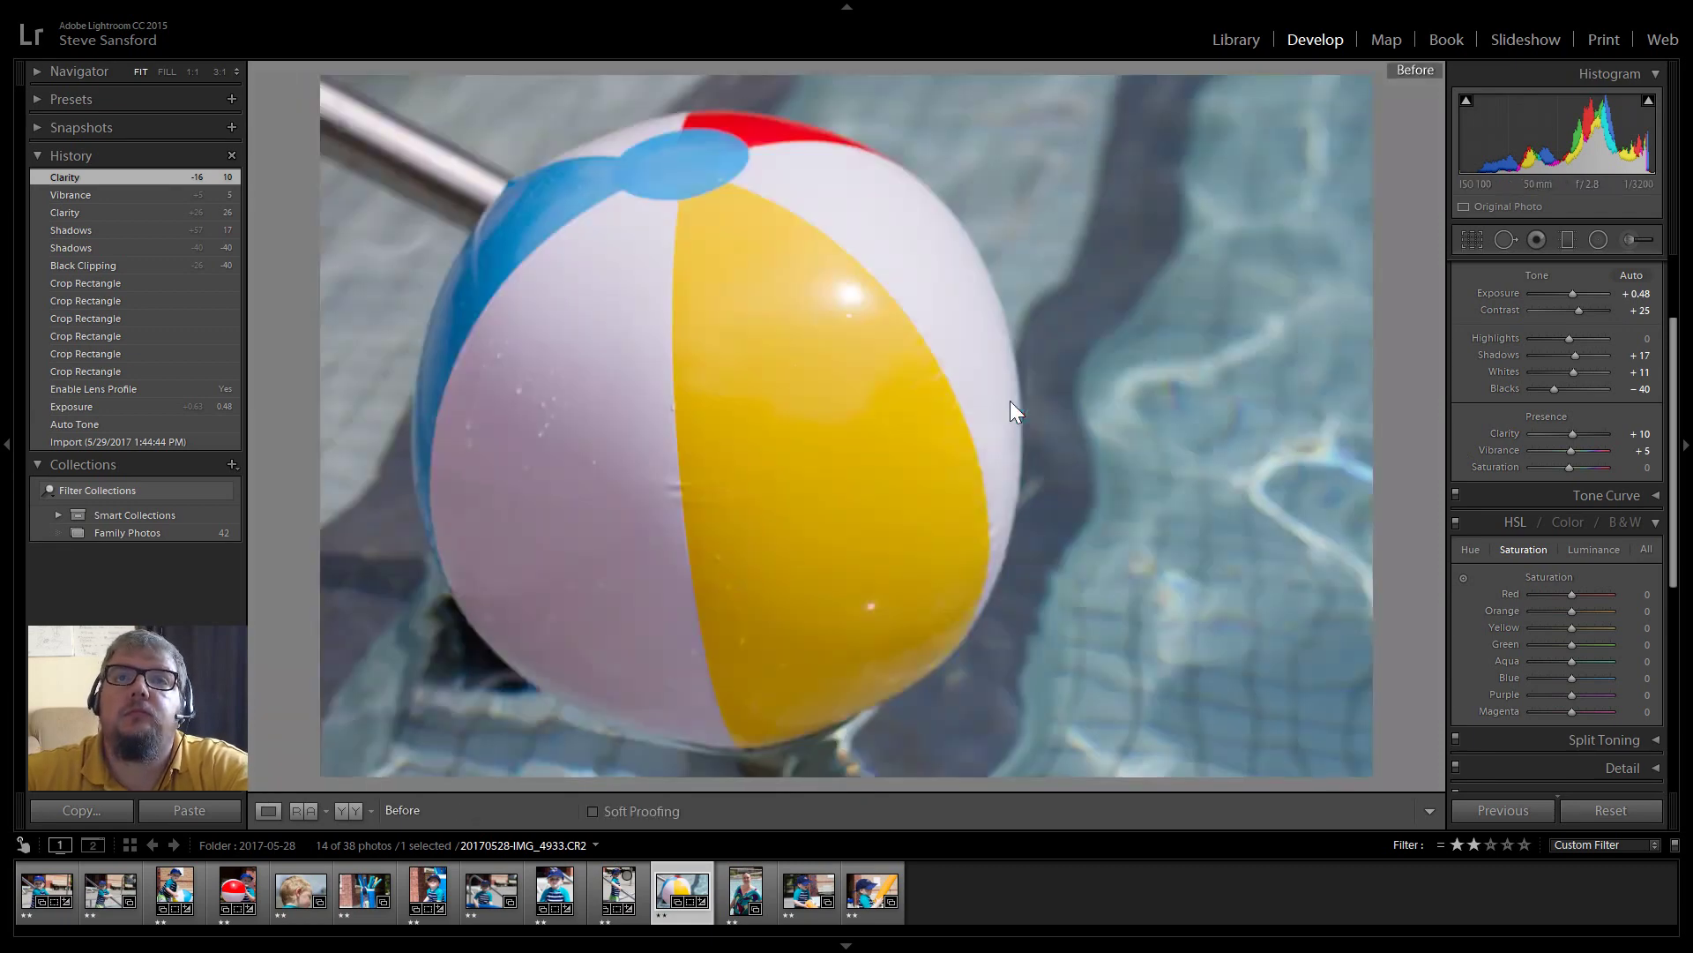
key("backslash")
key("backslash")
key("backslash")
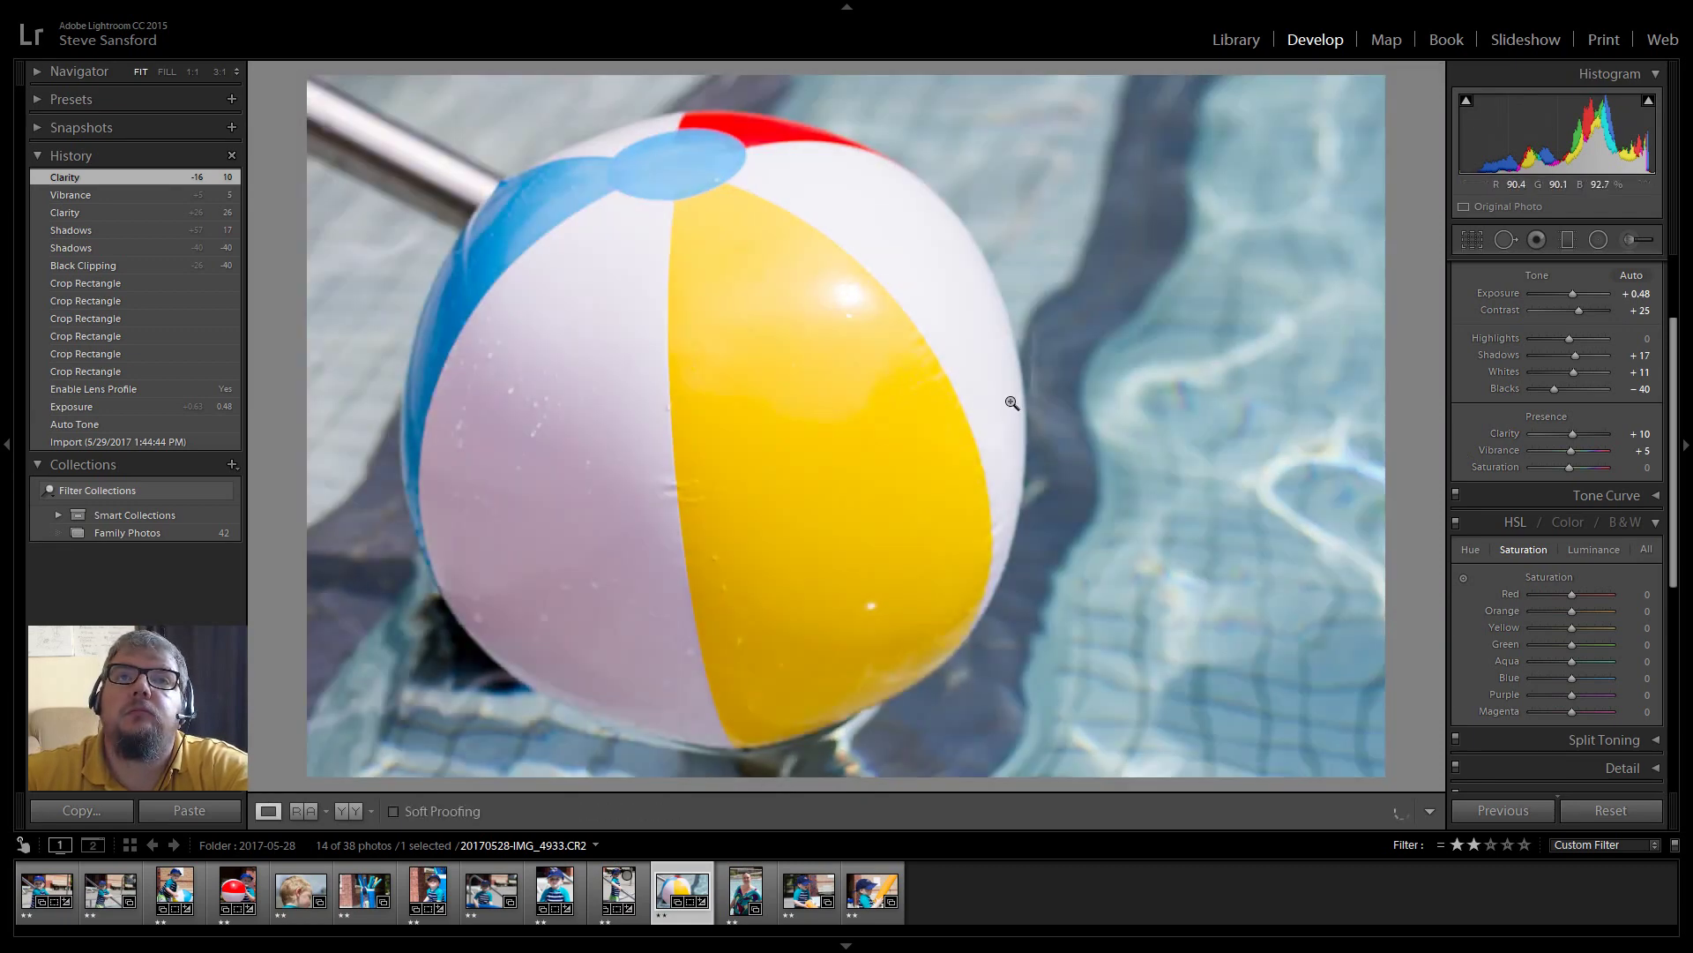
key("backslash")
key("backslash")
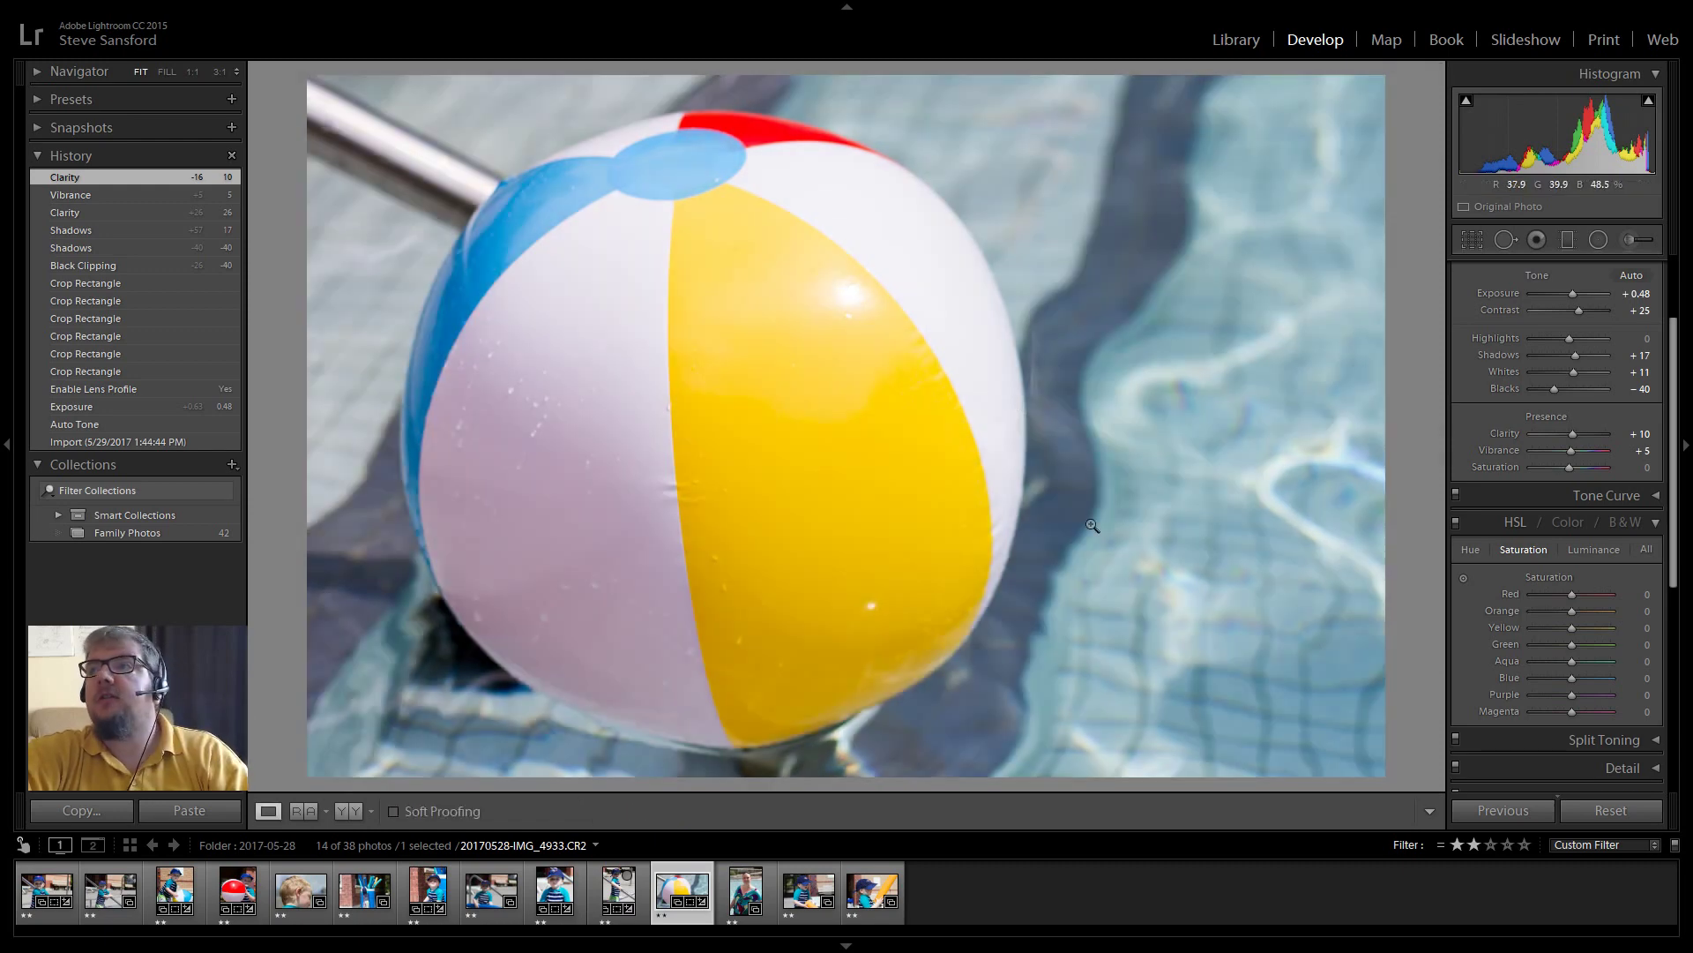
- Open the poolside portrait IMG_4934 for cropping
left_click(737, 886)
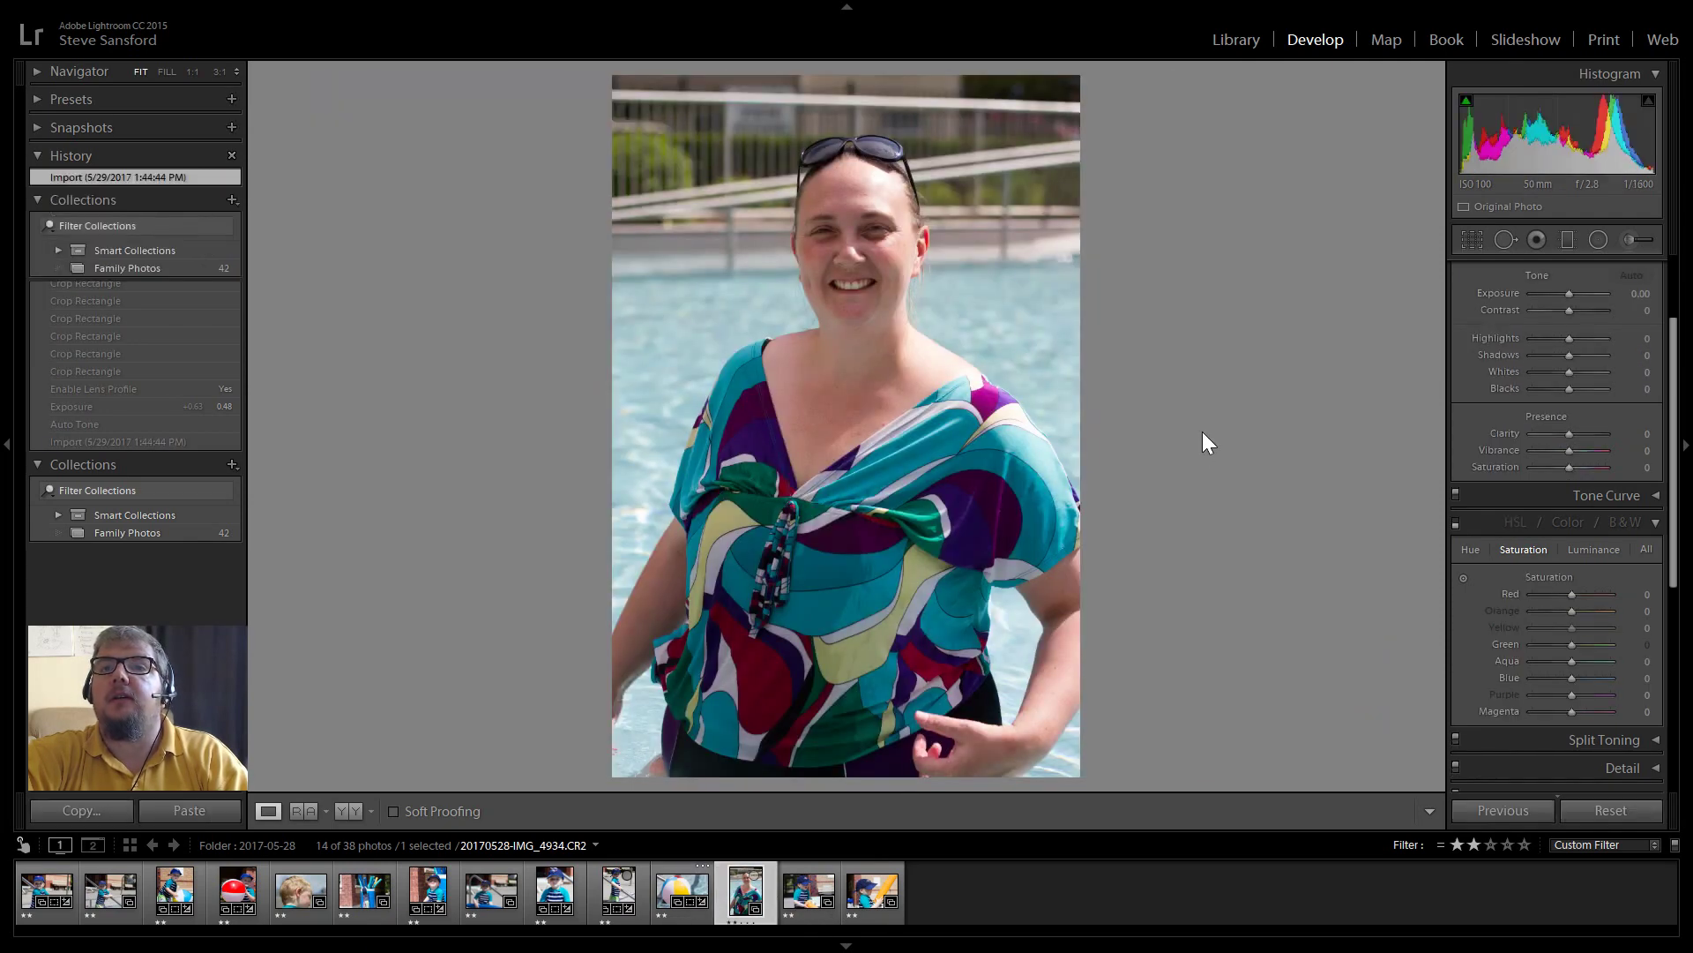
left_click(1468, 235)
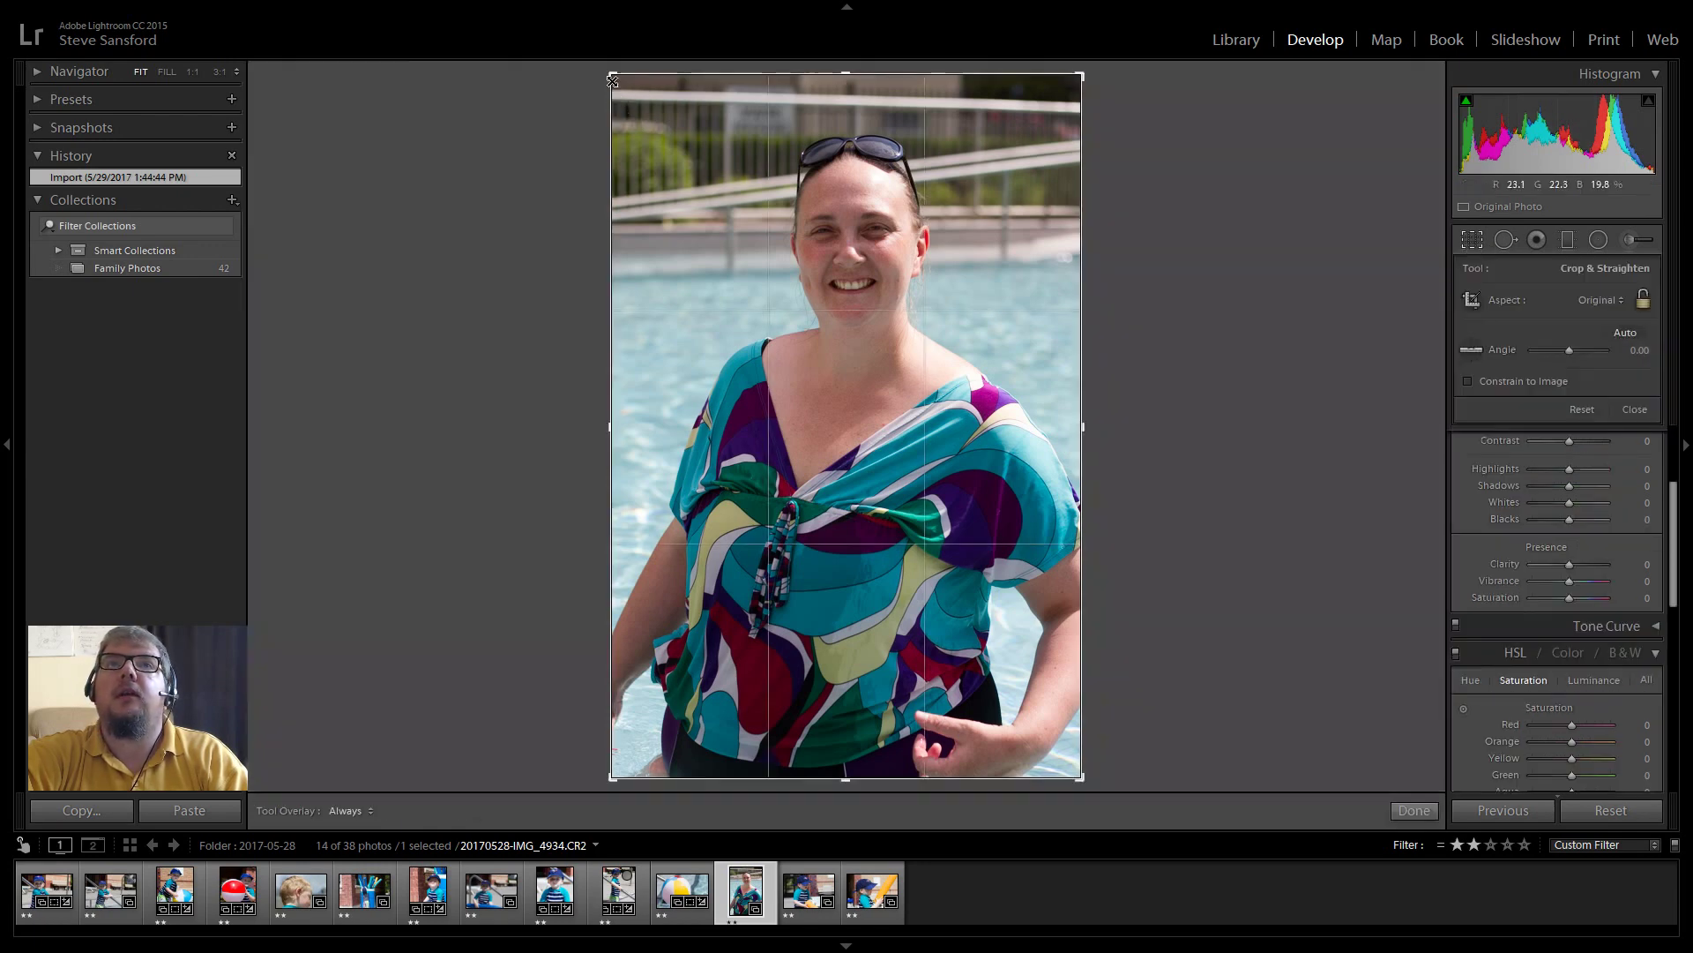
left_click_drag(620, 101, 646, 104)
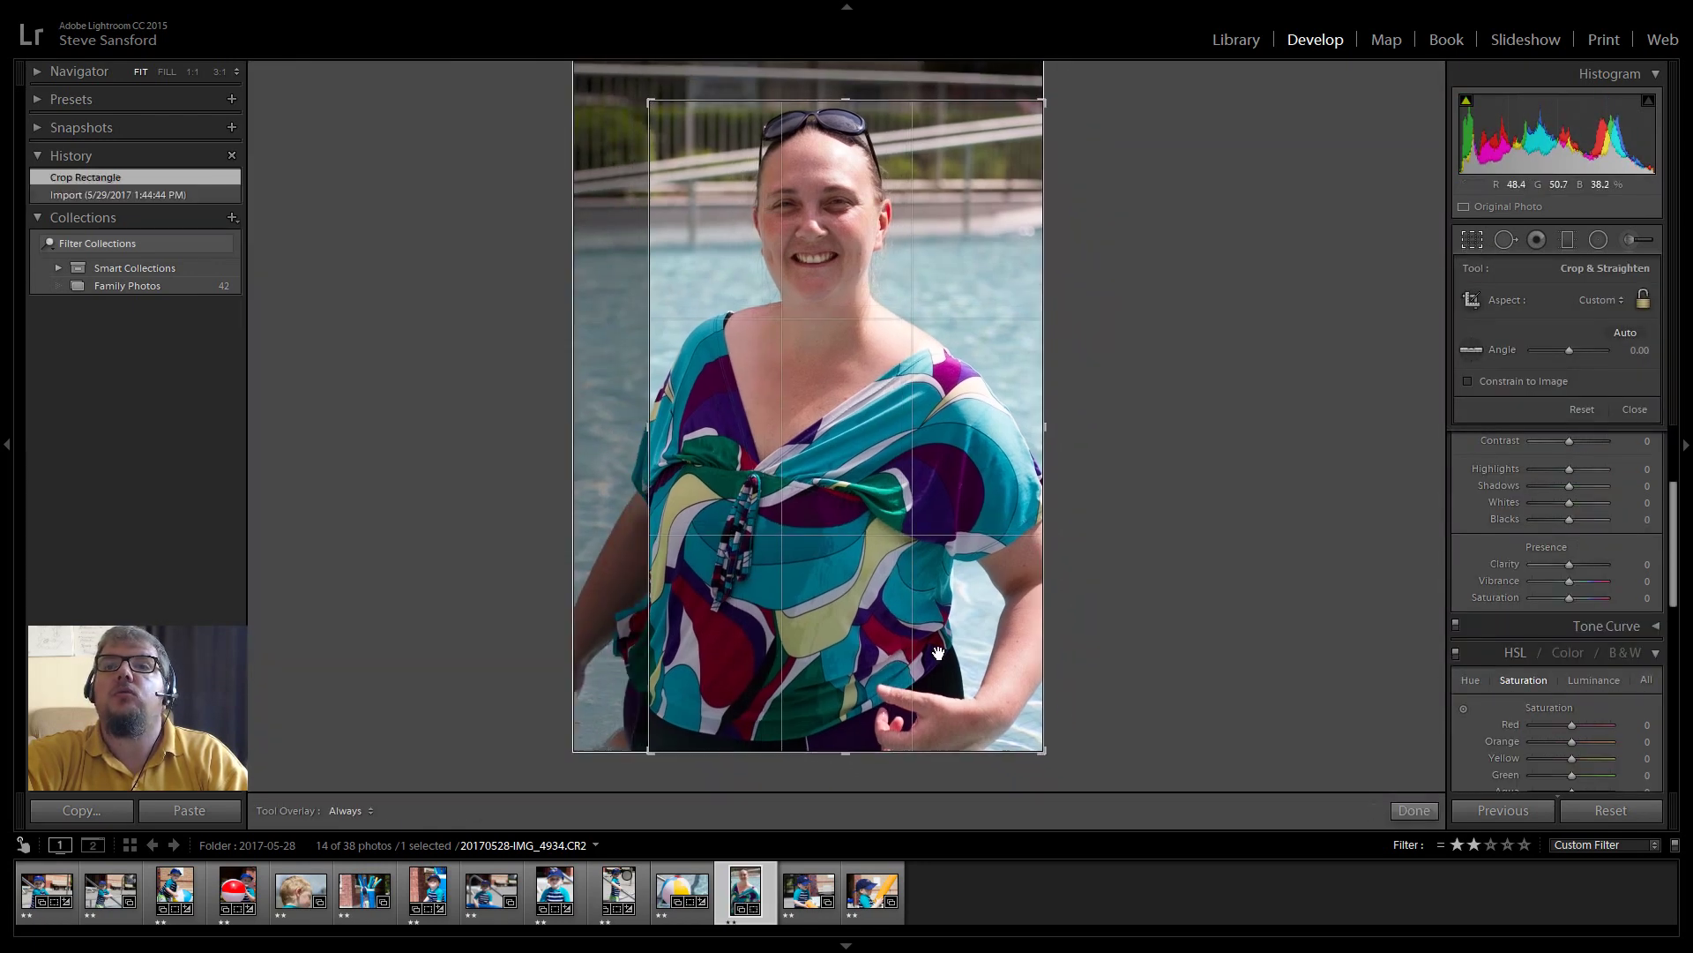
left_click_drag(1041, 749, 1002, 714)
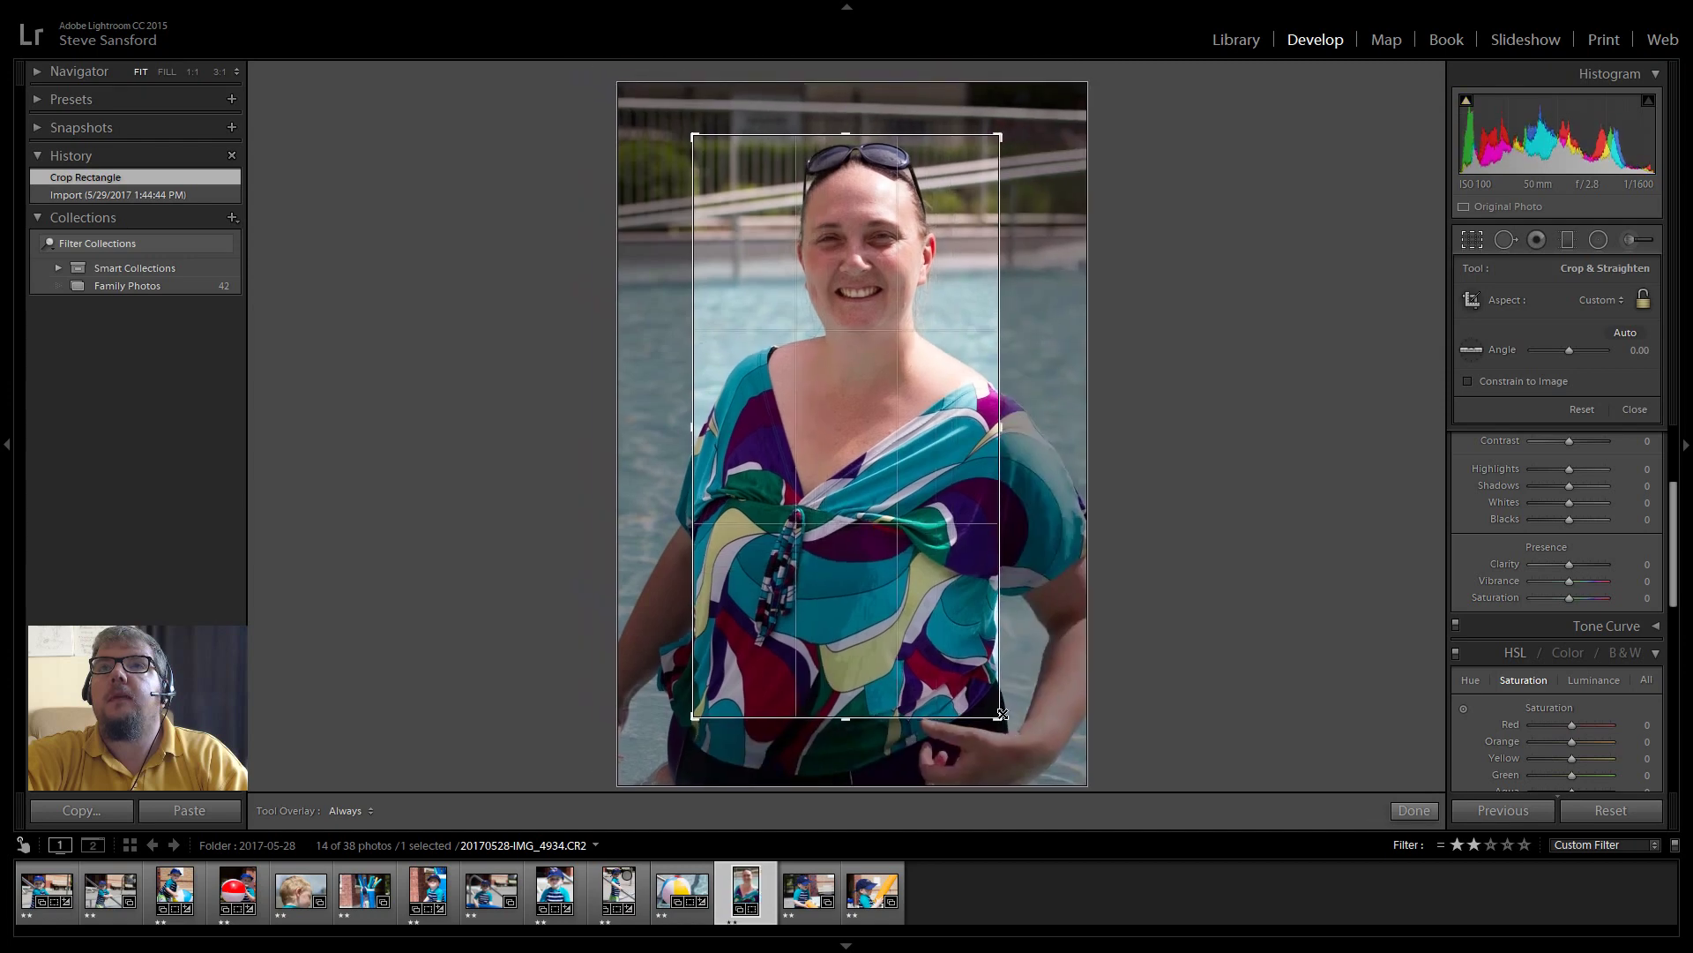
left_click_drag(879, 629, 864, 699)
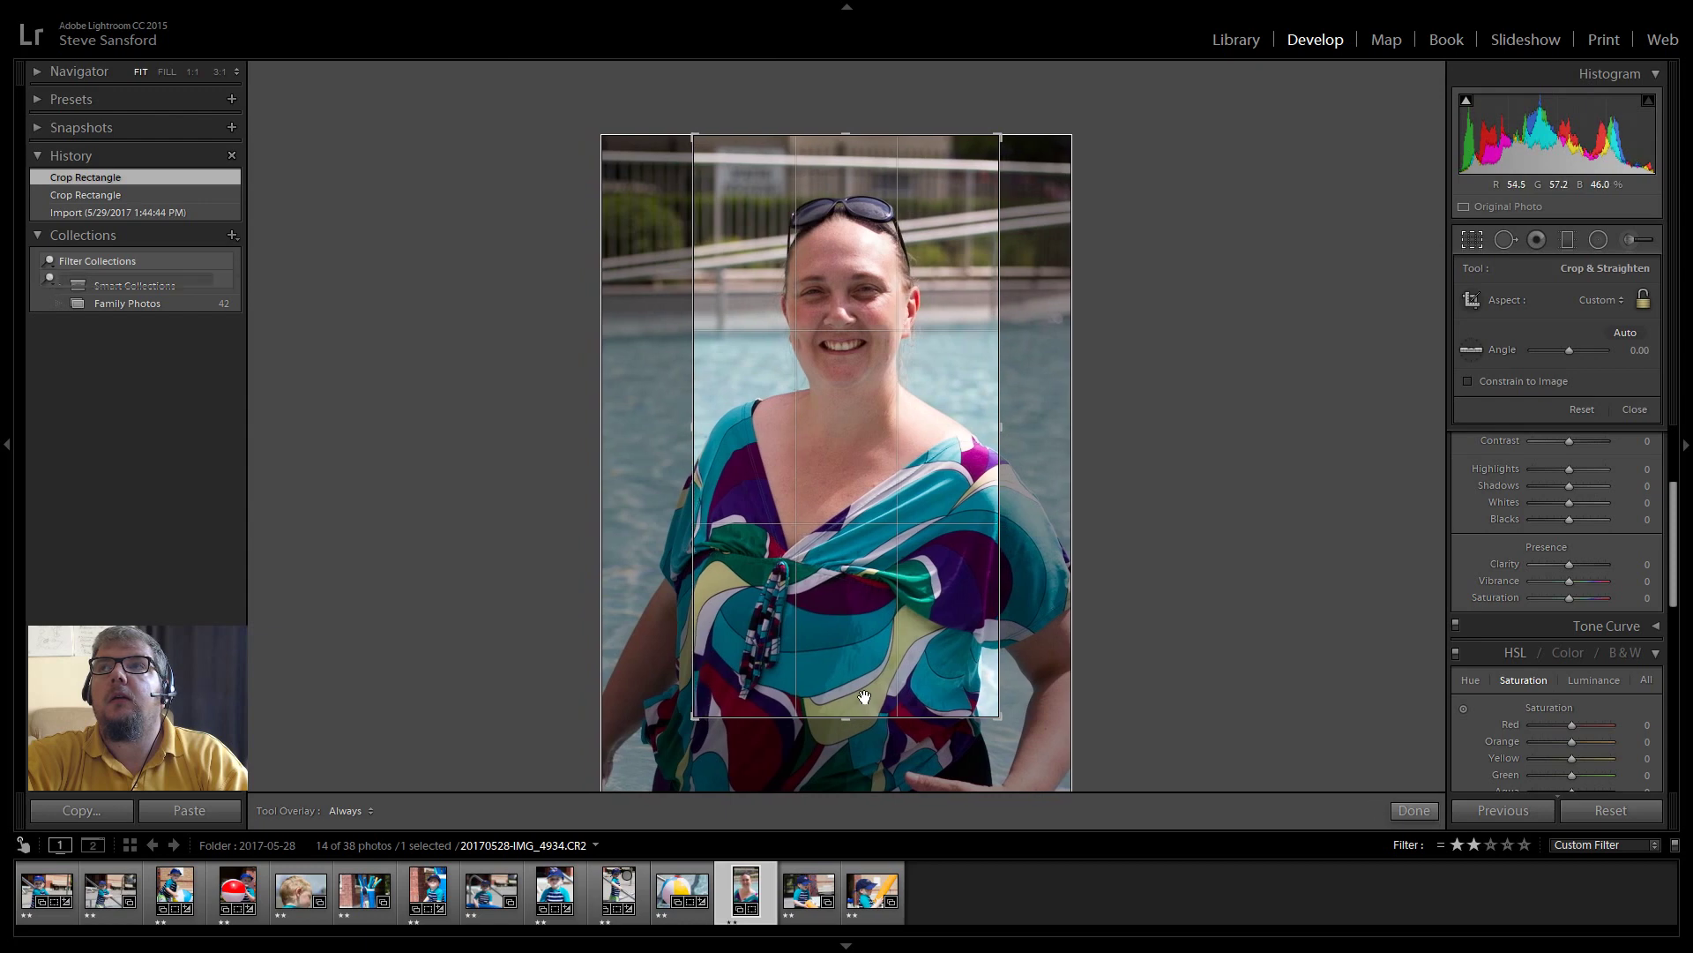
- Set the crop aspect to Original, tighten the frame around the woman's head and upper body, reposition her within it, and apply the crop
left_click(1605, 300)
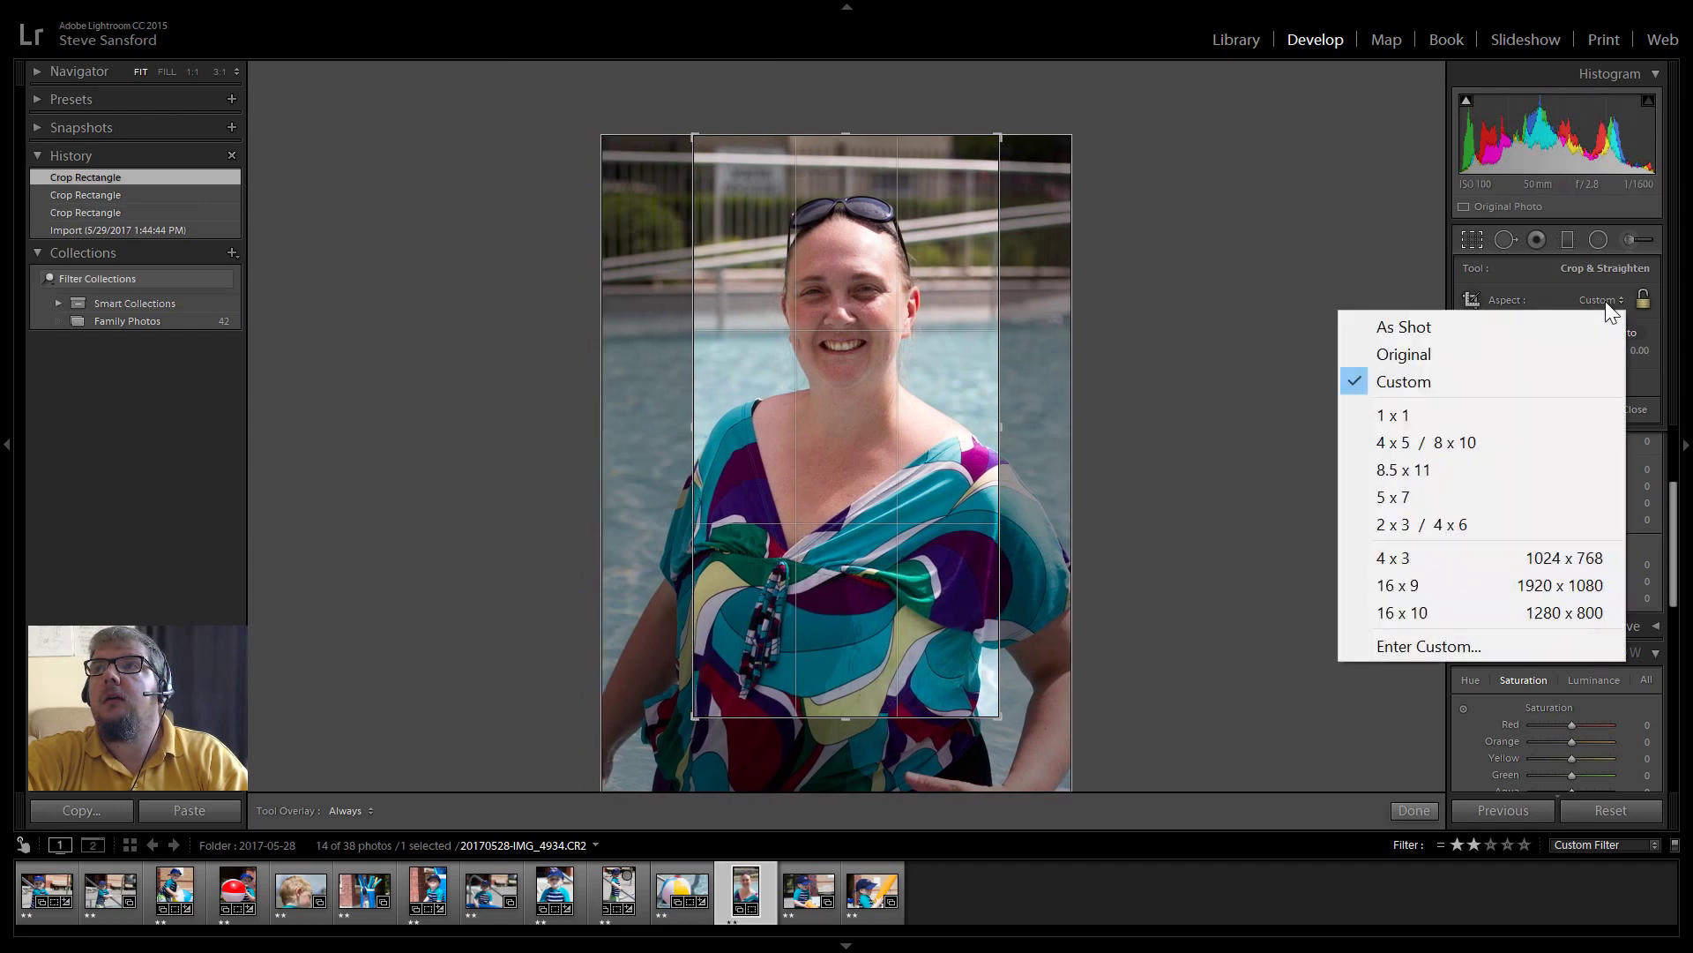
left_click(1434, 354)
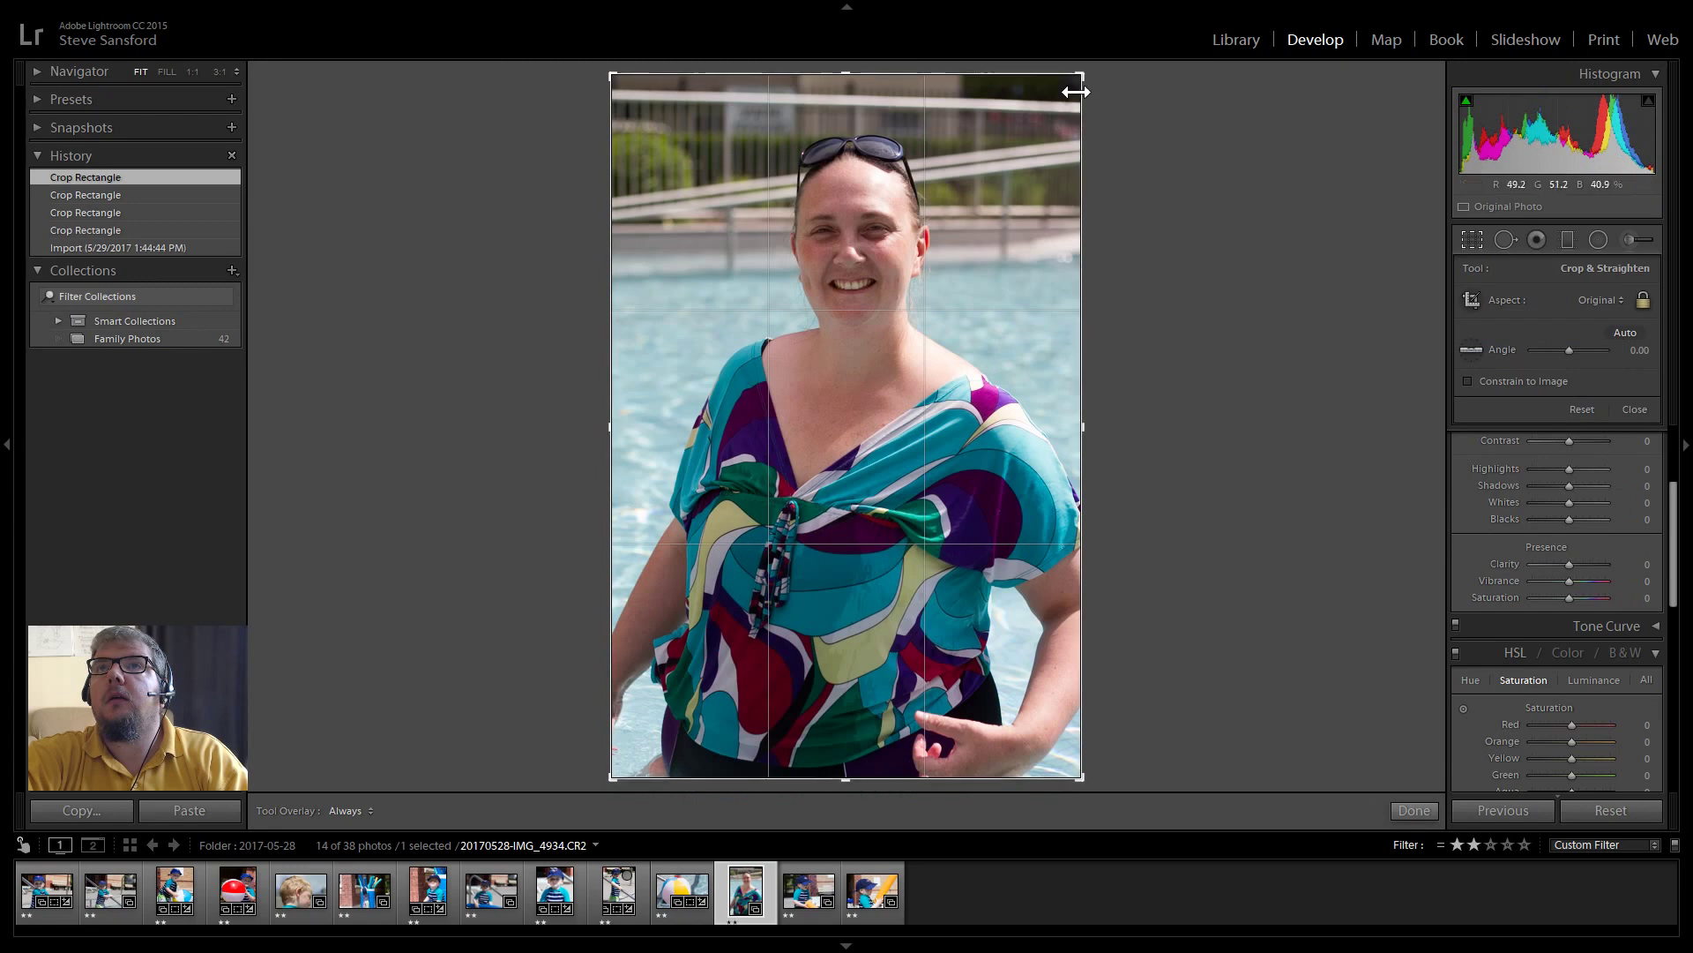
left_click_drag(1077, 77, 945, 277)
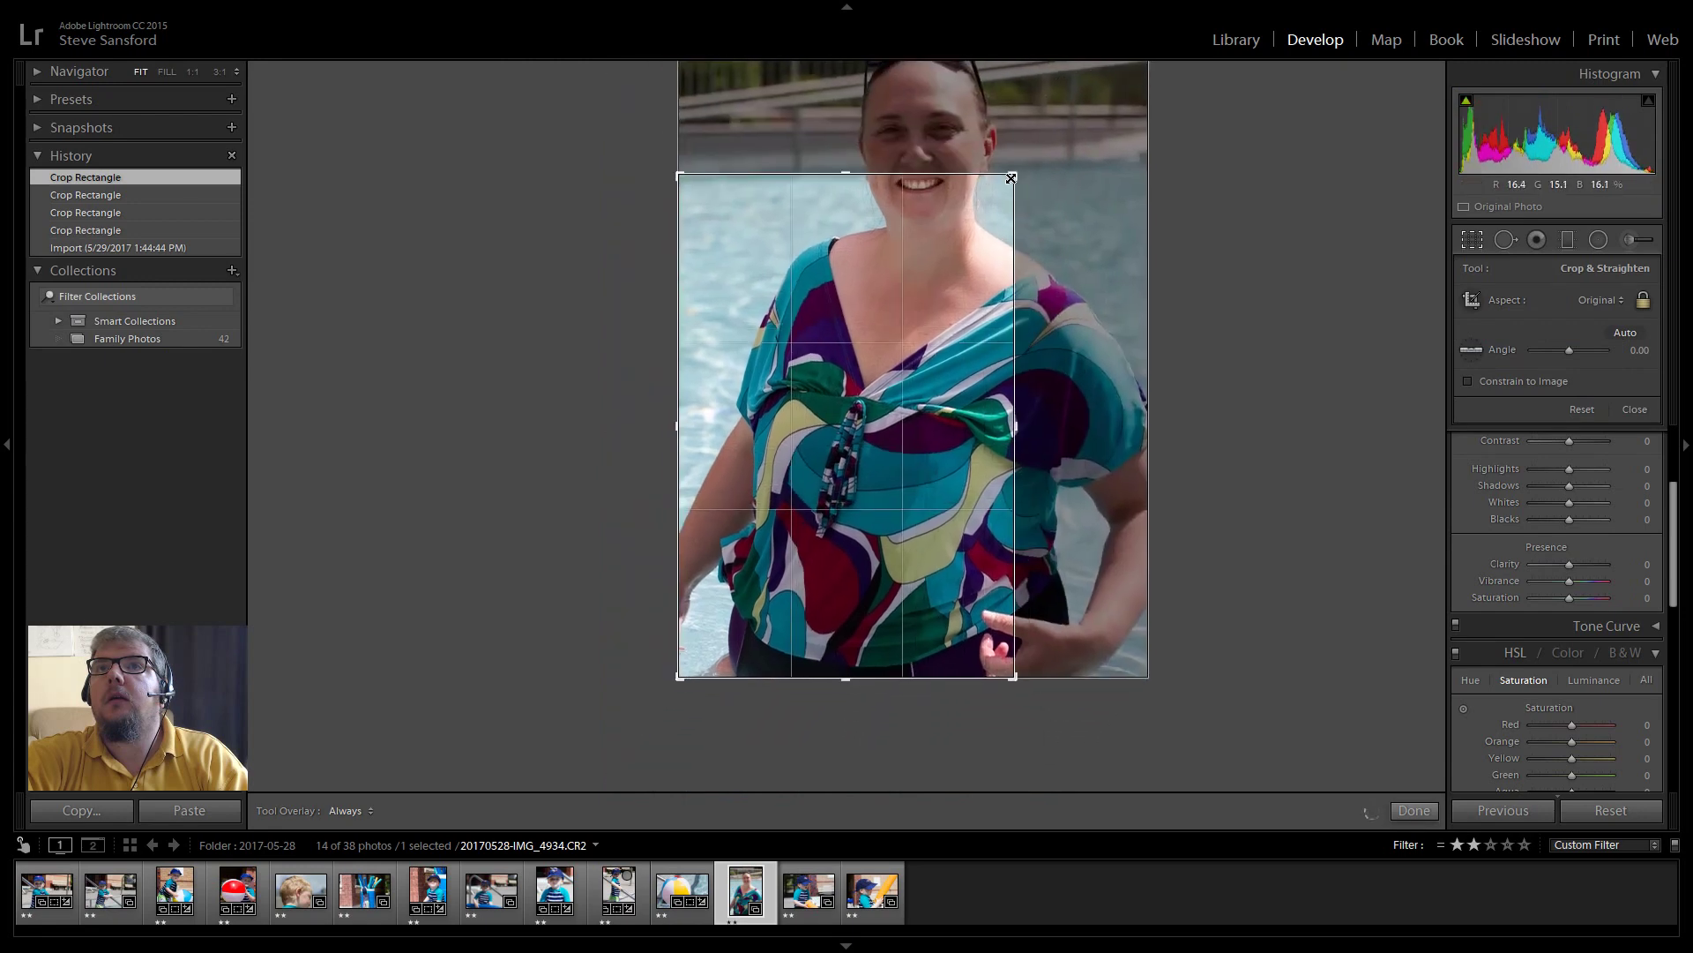
left_click_drag(925, 470, 882, 608)
left_click_drag(893, 527, 875, 595)
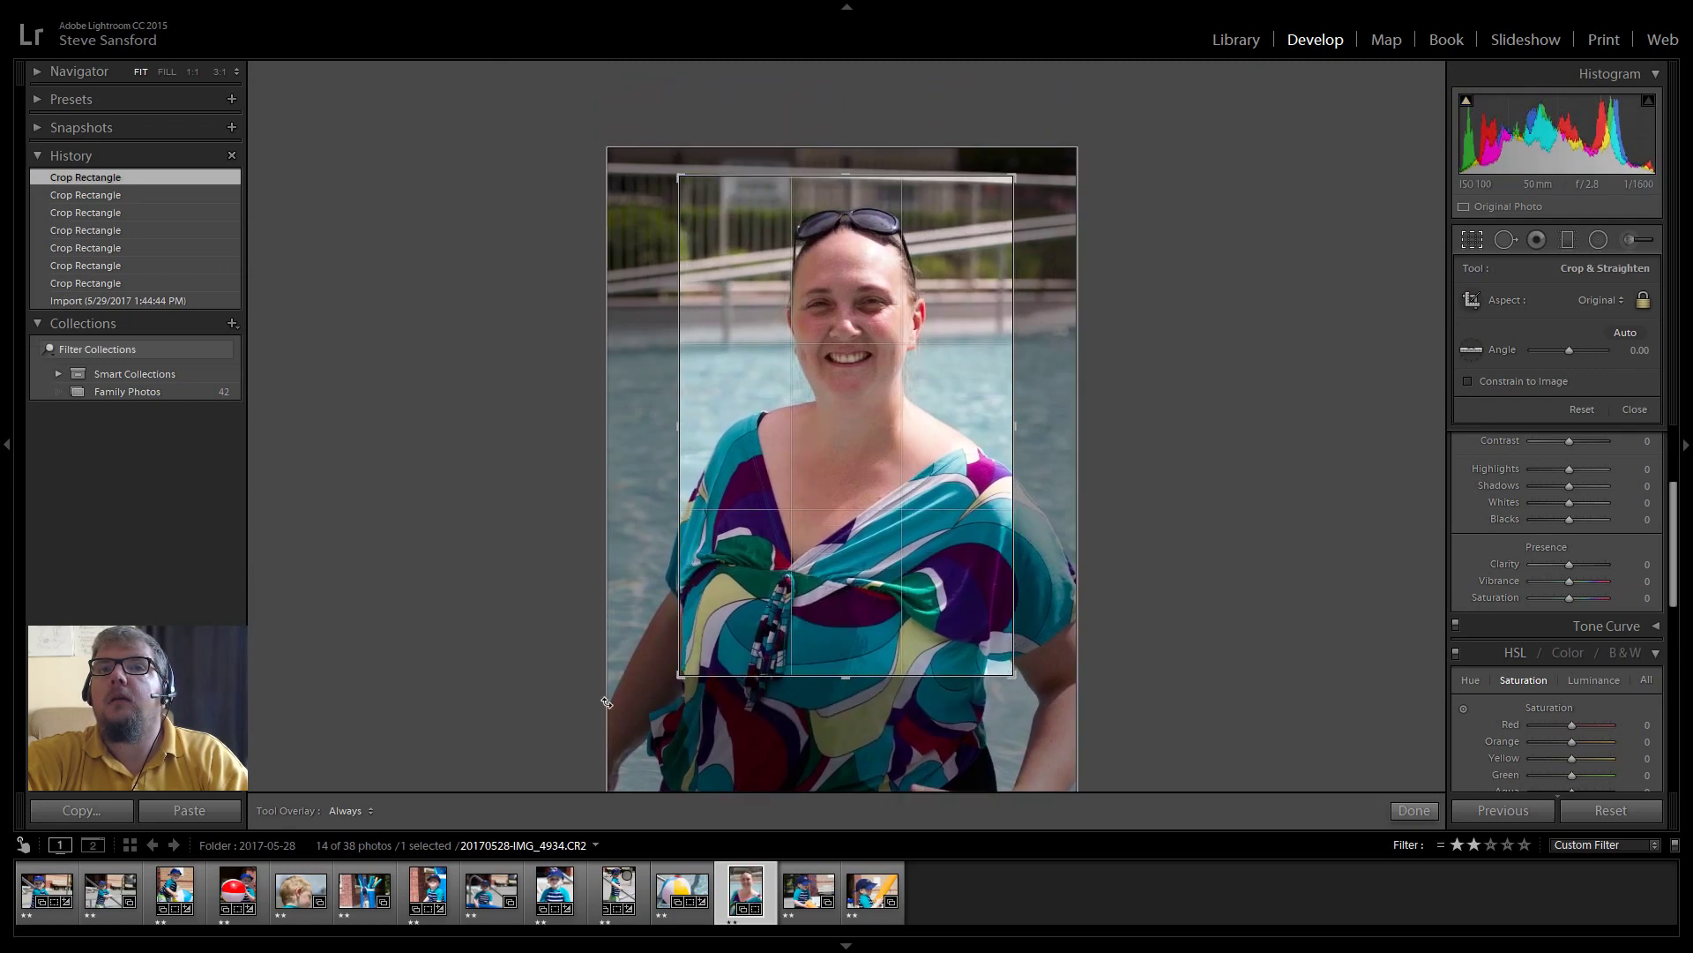
left_click_drag(682, 677, 674, 687)
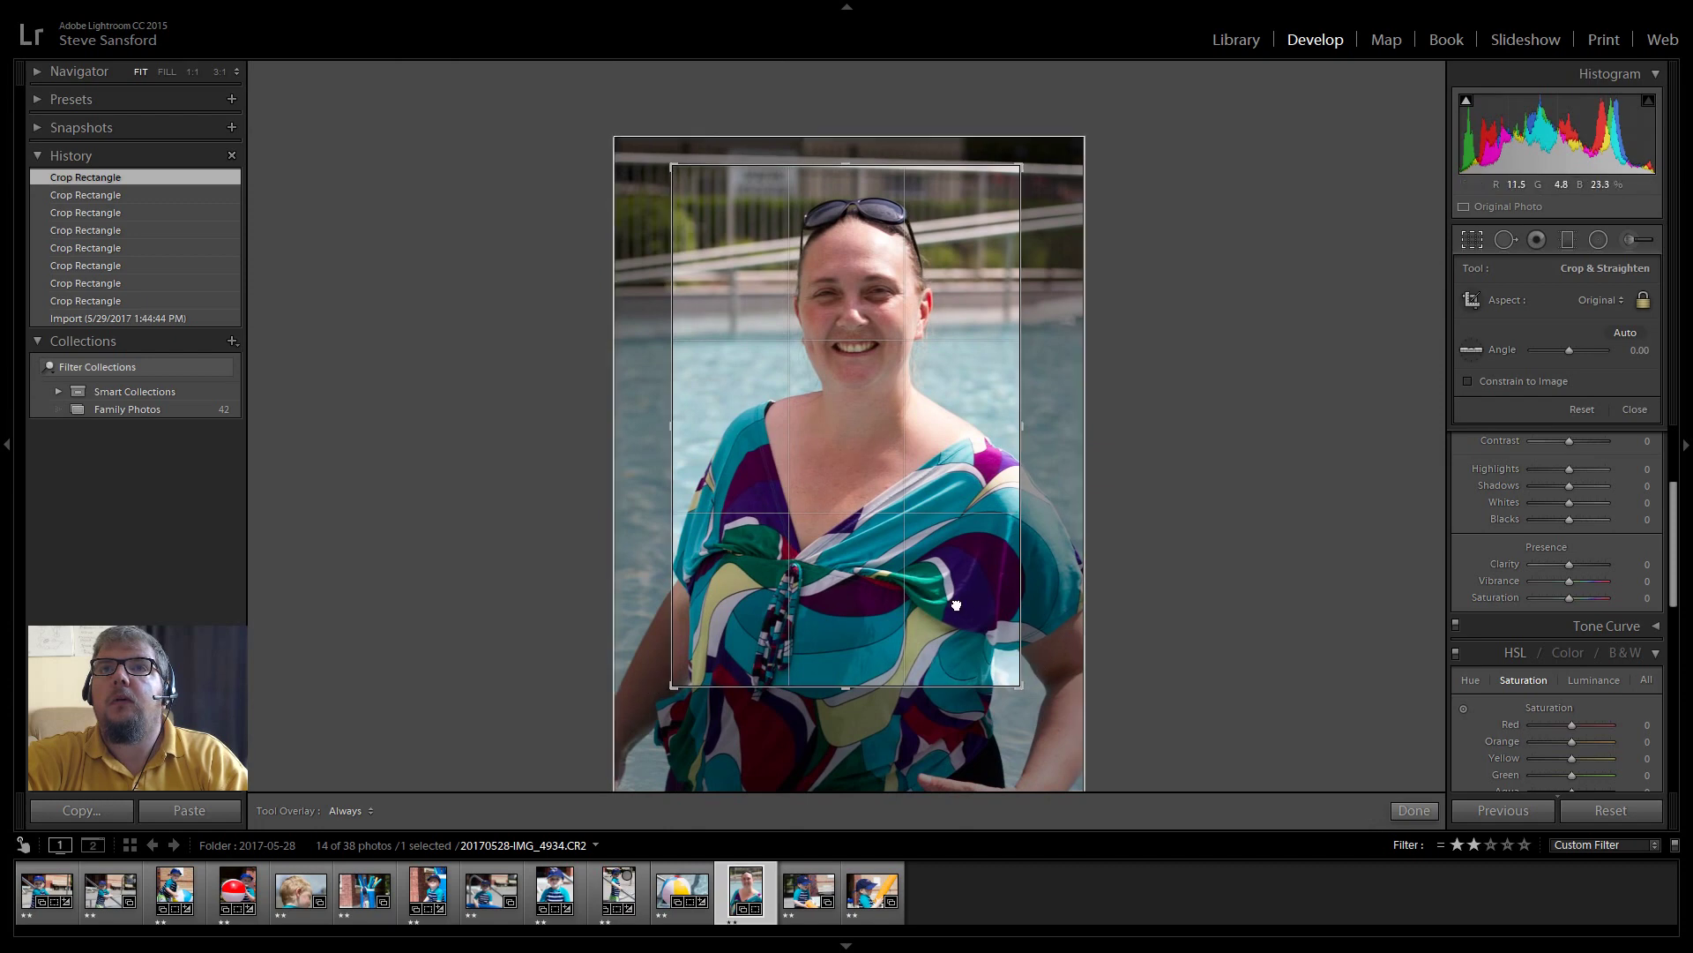
mouse_move(956, 605)
left_mouse_down()
mouse_move(994, 600)
mouse_move(975, 578)
left_mouse_up()
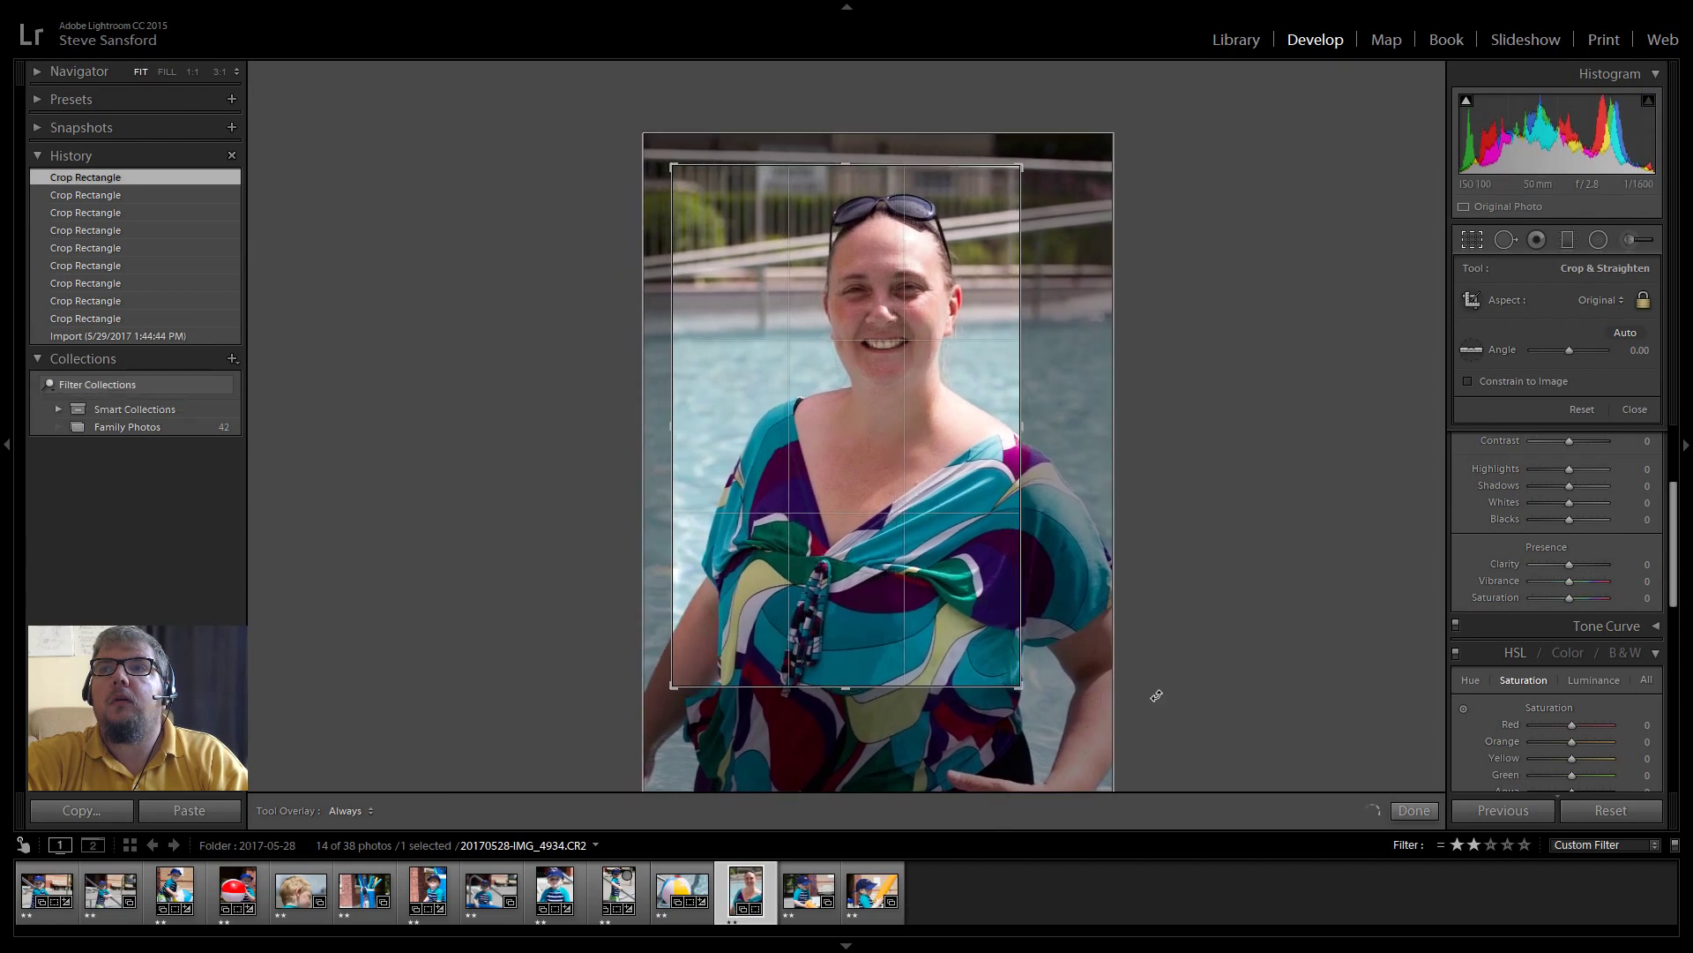
left_click(1404, 802)
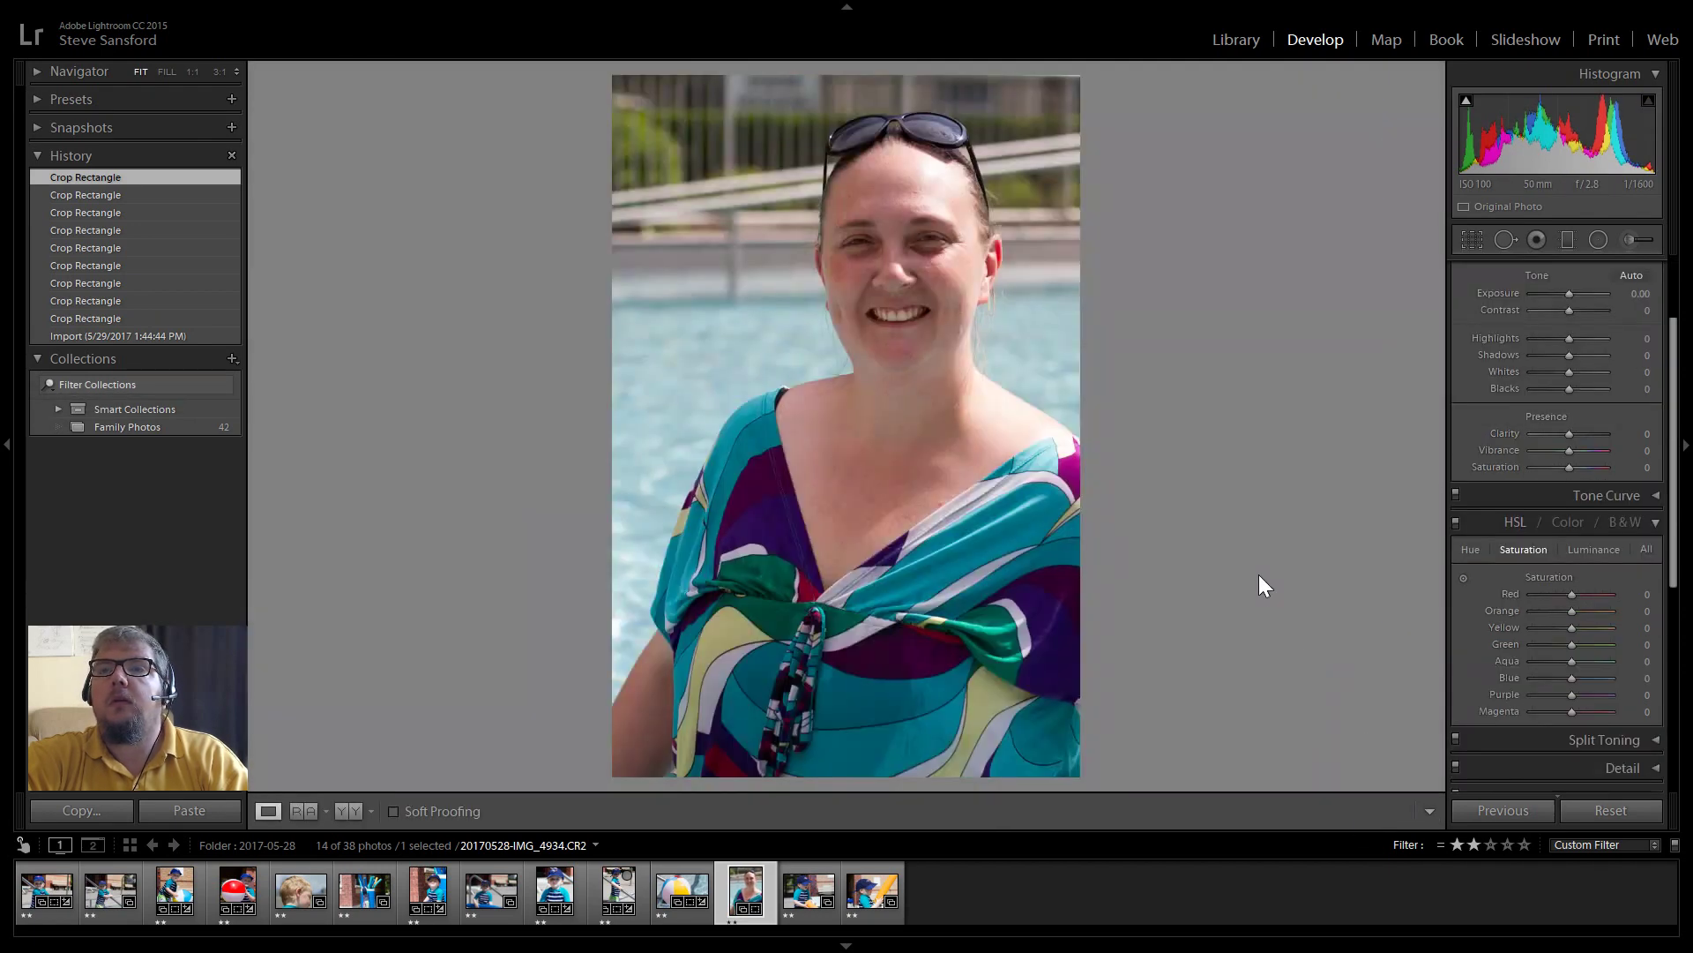
- Apply Auto tone to the woman's portrait and enable lens profile corrections
left_click(1632, 275)
scroll(1650, 370, "down", 5)
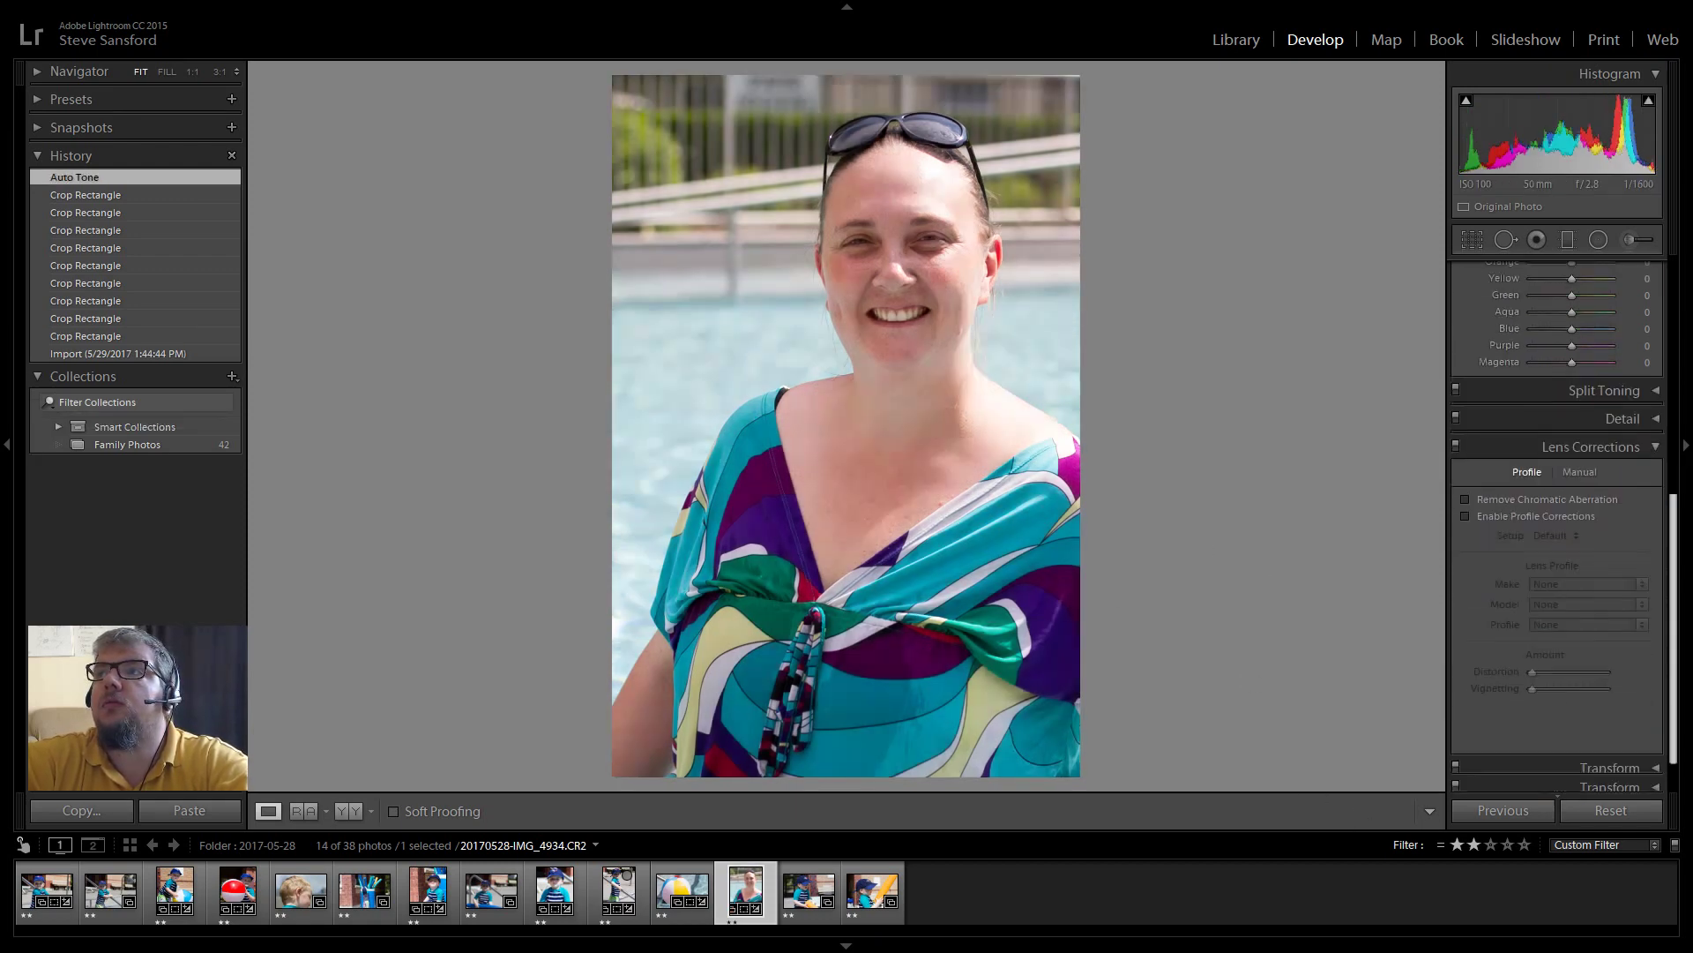
scroll(1623, 745, "down", 2)
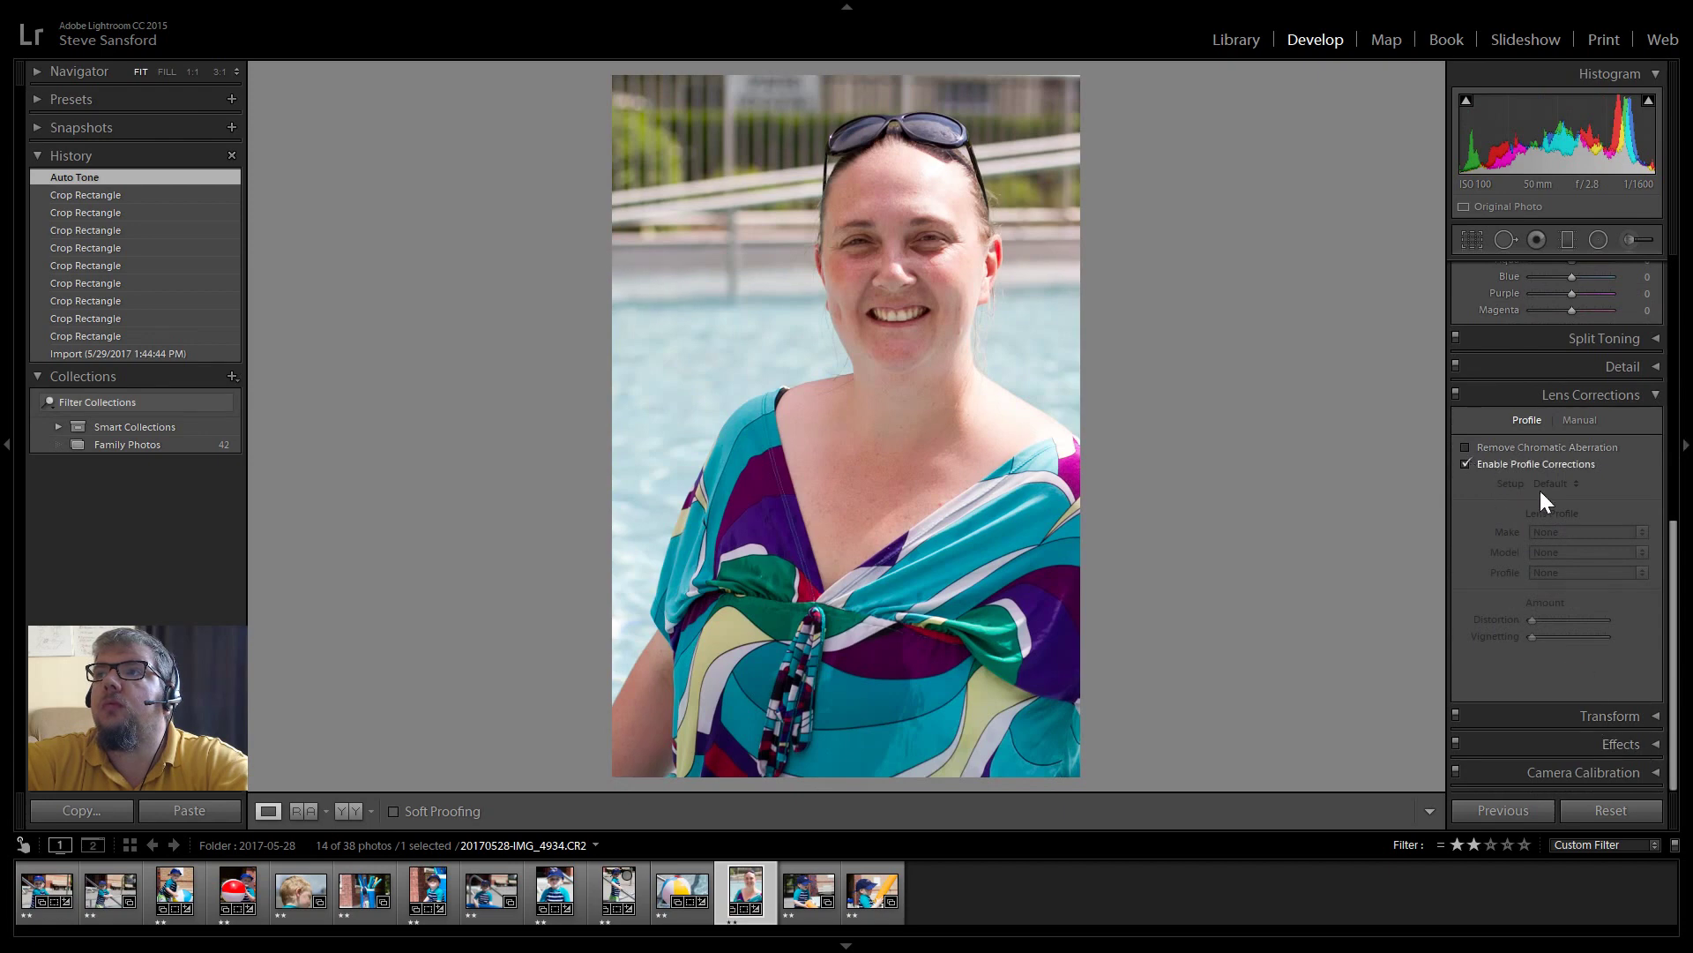
- Set the portrait's Exposure to +0.48, Contrast to +12, Clarity to -5 and Vibrance to +14
left_click_drag(1667, 589, 1645, 254)
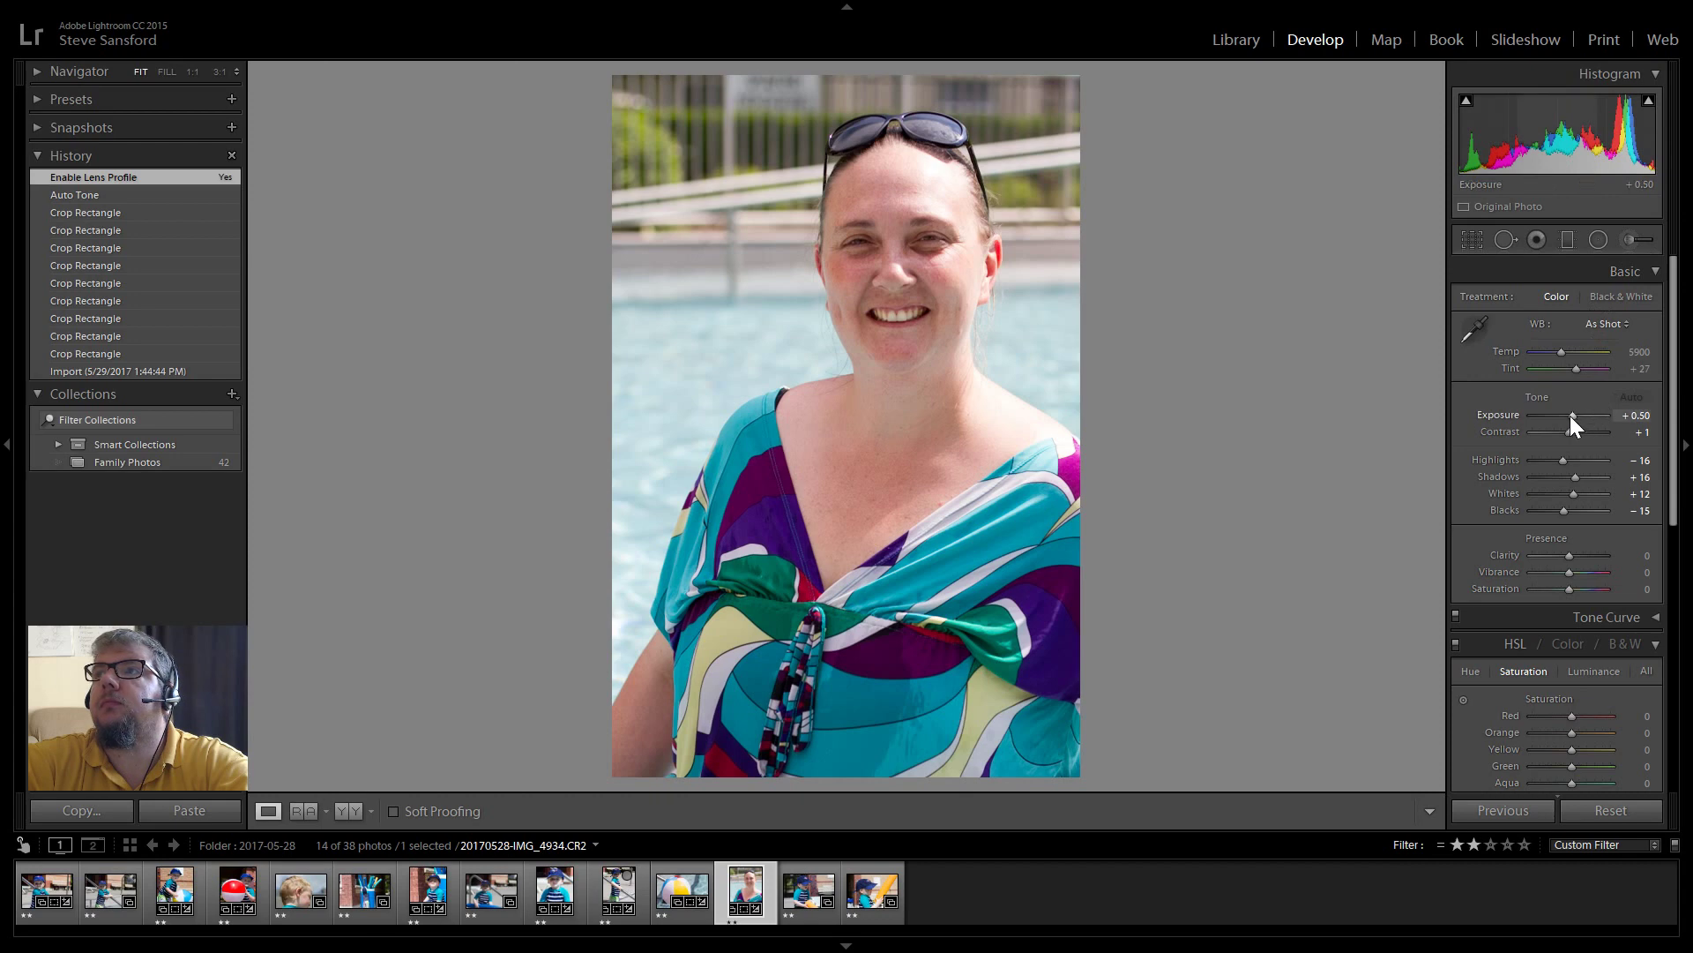
left_click_drag(1572, 416, 1575, 433)
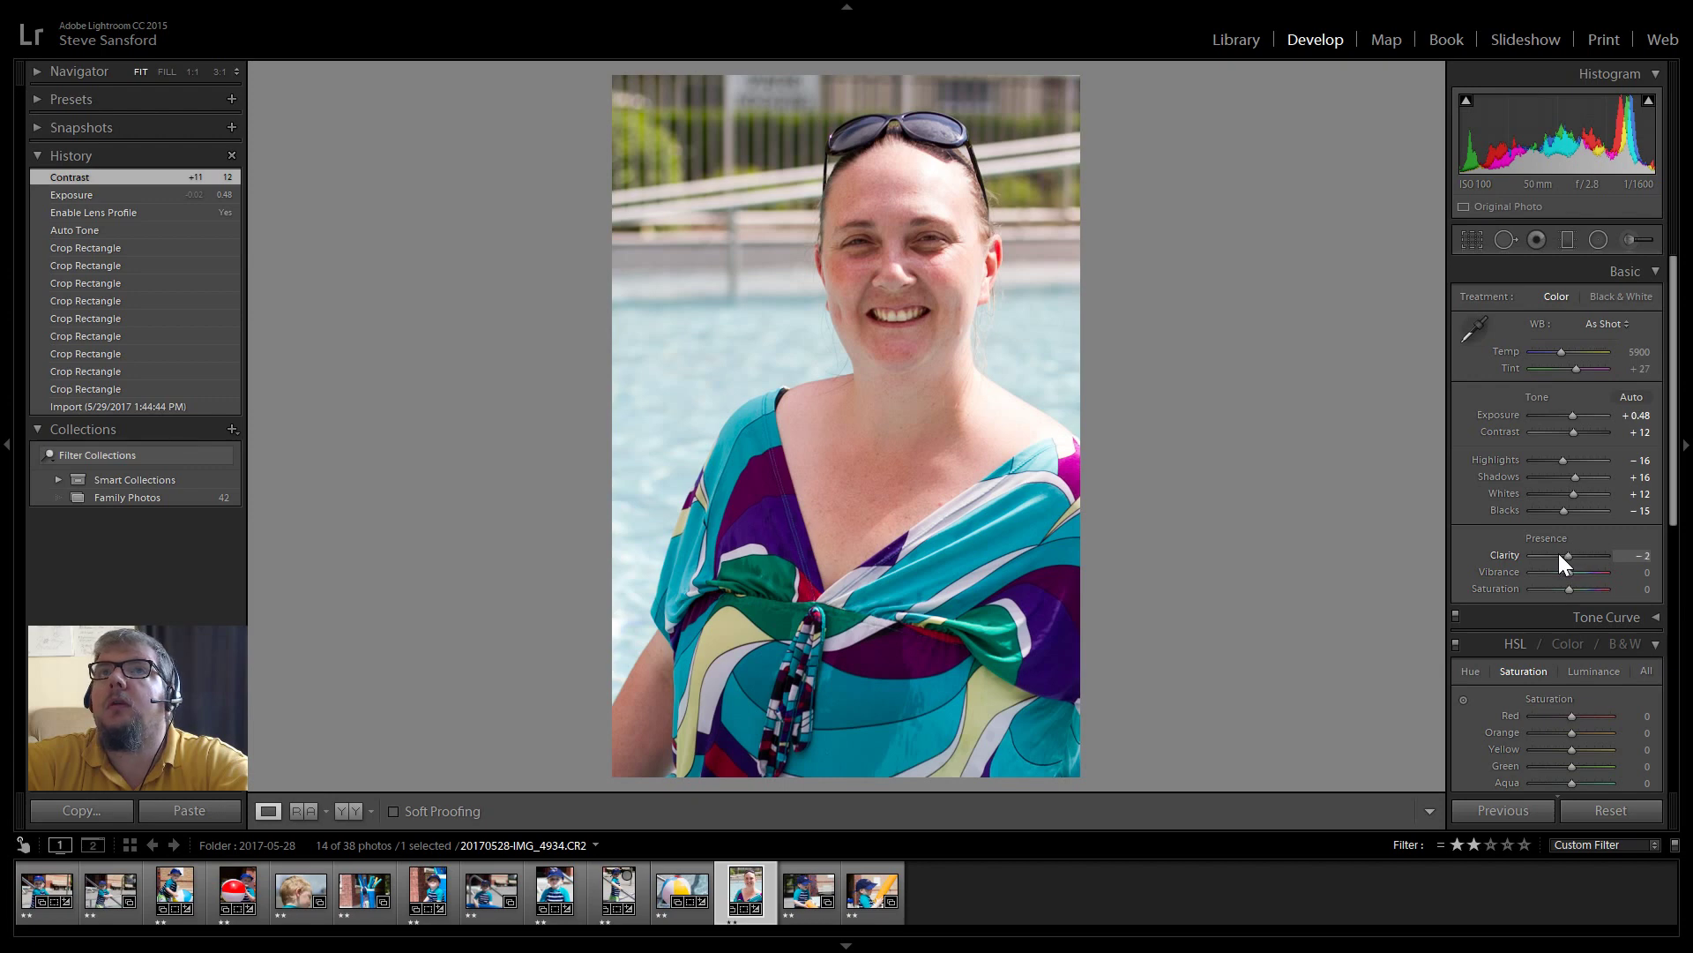
left_click_drag(1558, 553, 1559, 553)
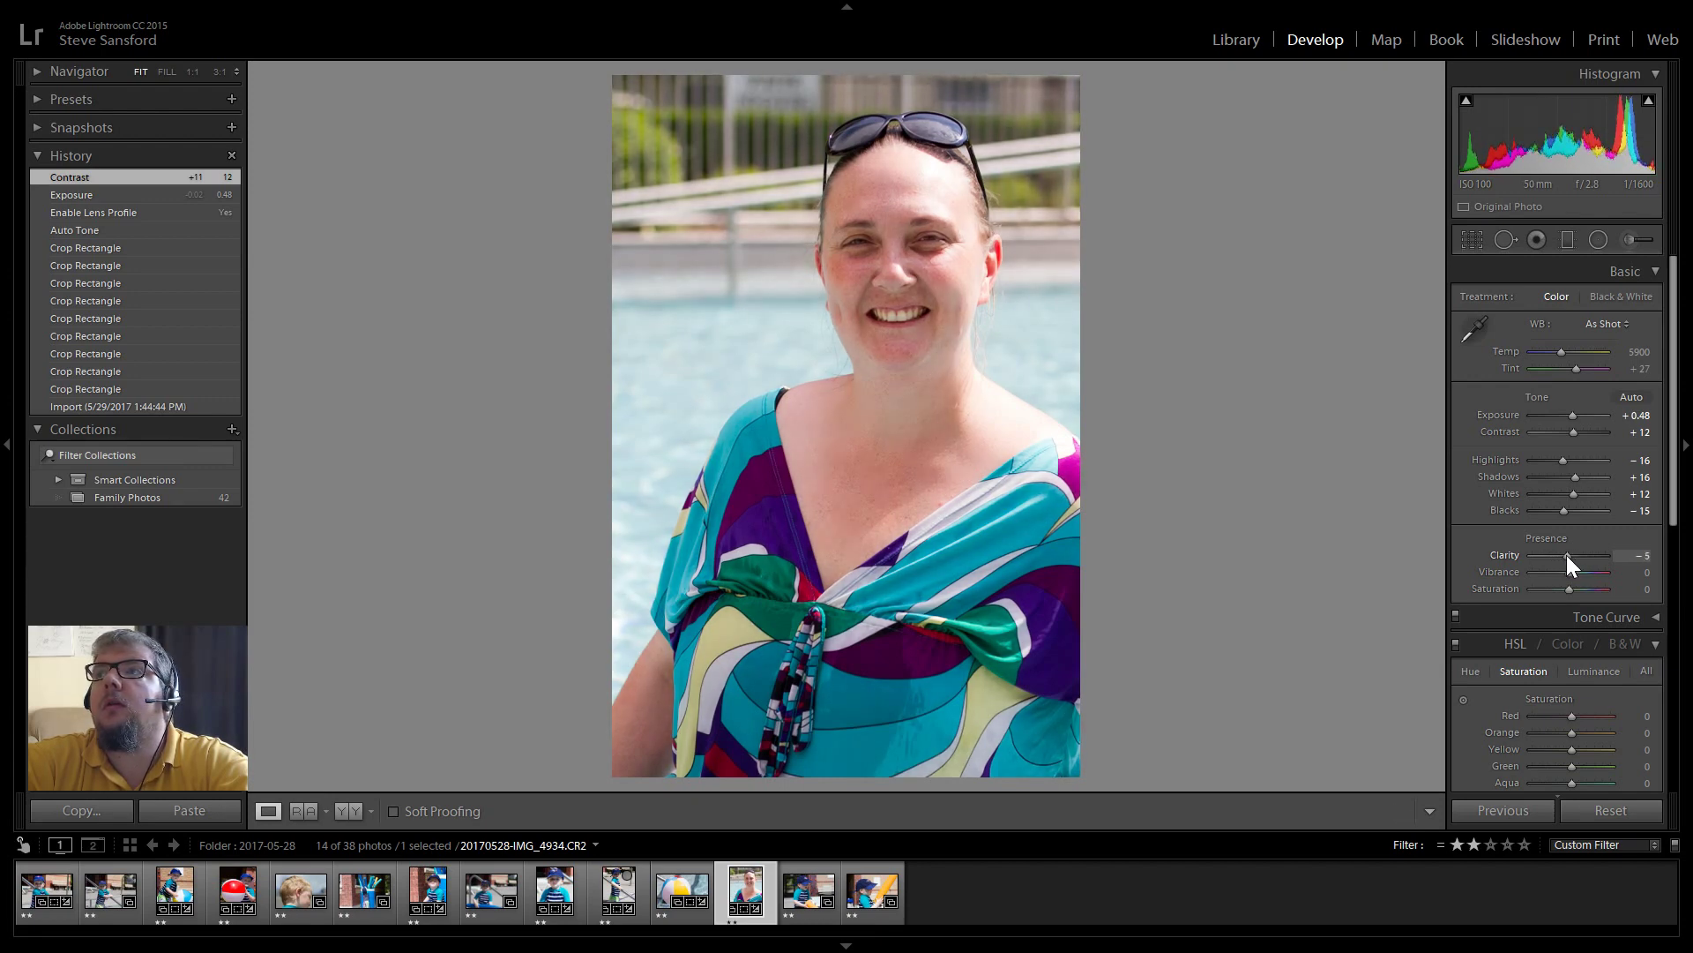
left_click_drag(1567, 554, 1567, 554)
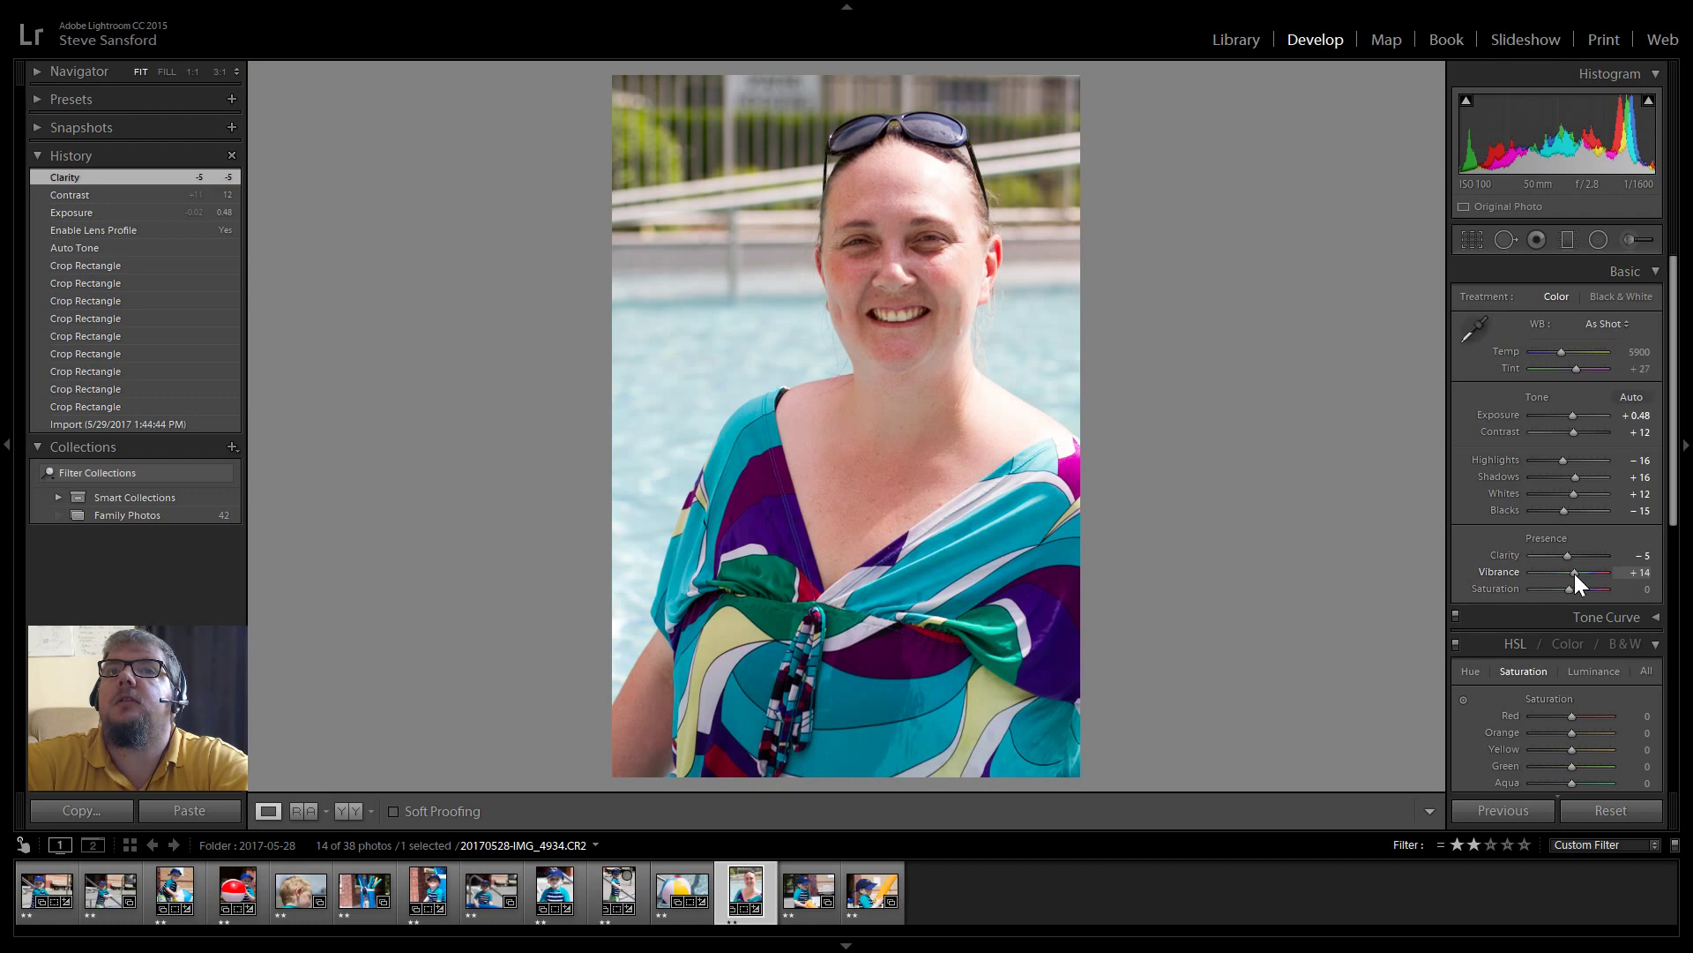
left_click_drag(1576, 575, 1575, 574)
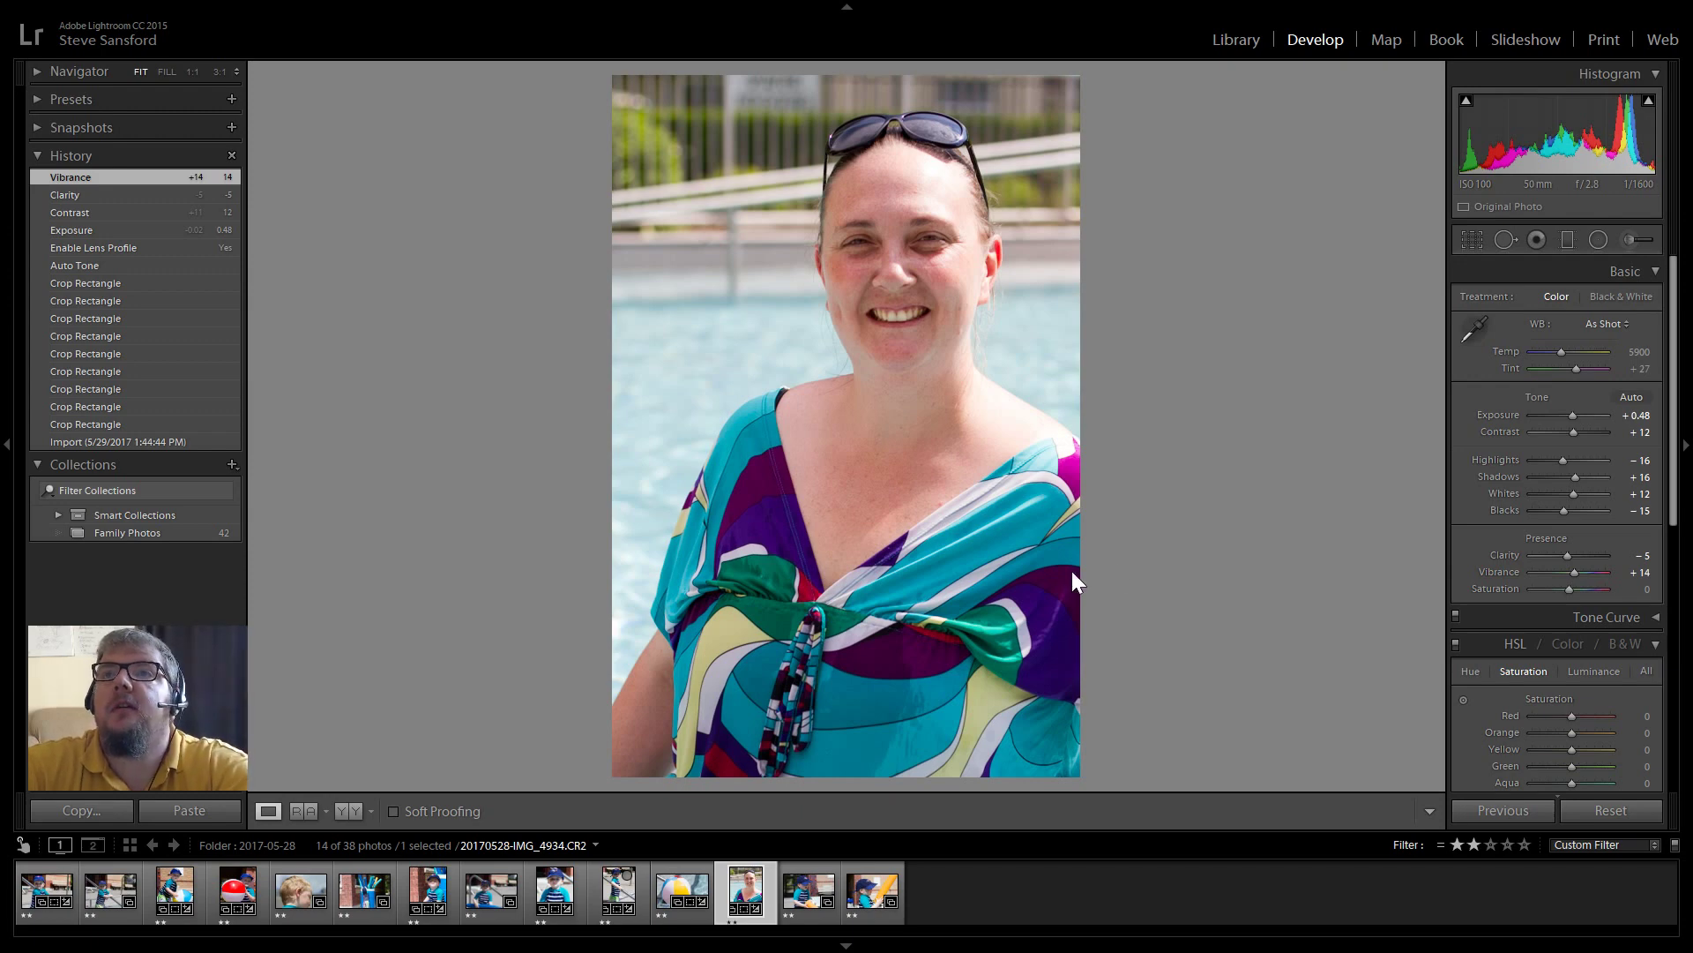
- Crop the portrait tighter to the woman's head and shoulders, shift her slightly within the frame, and apply the crop
left_click(1471, 242)
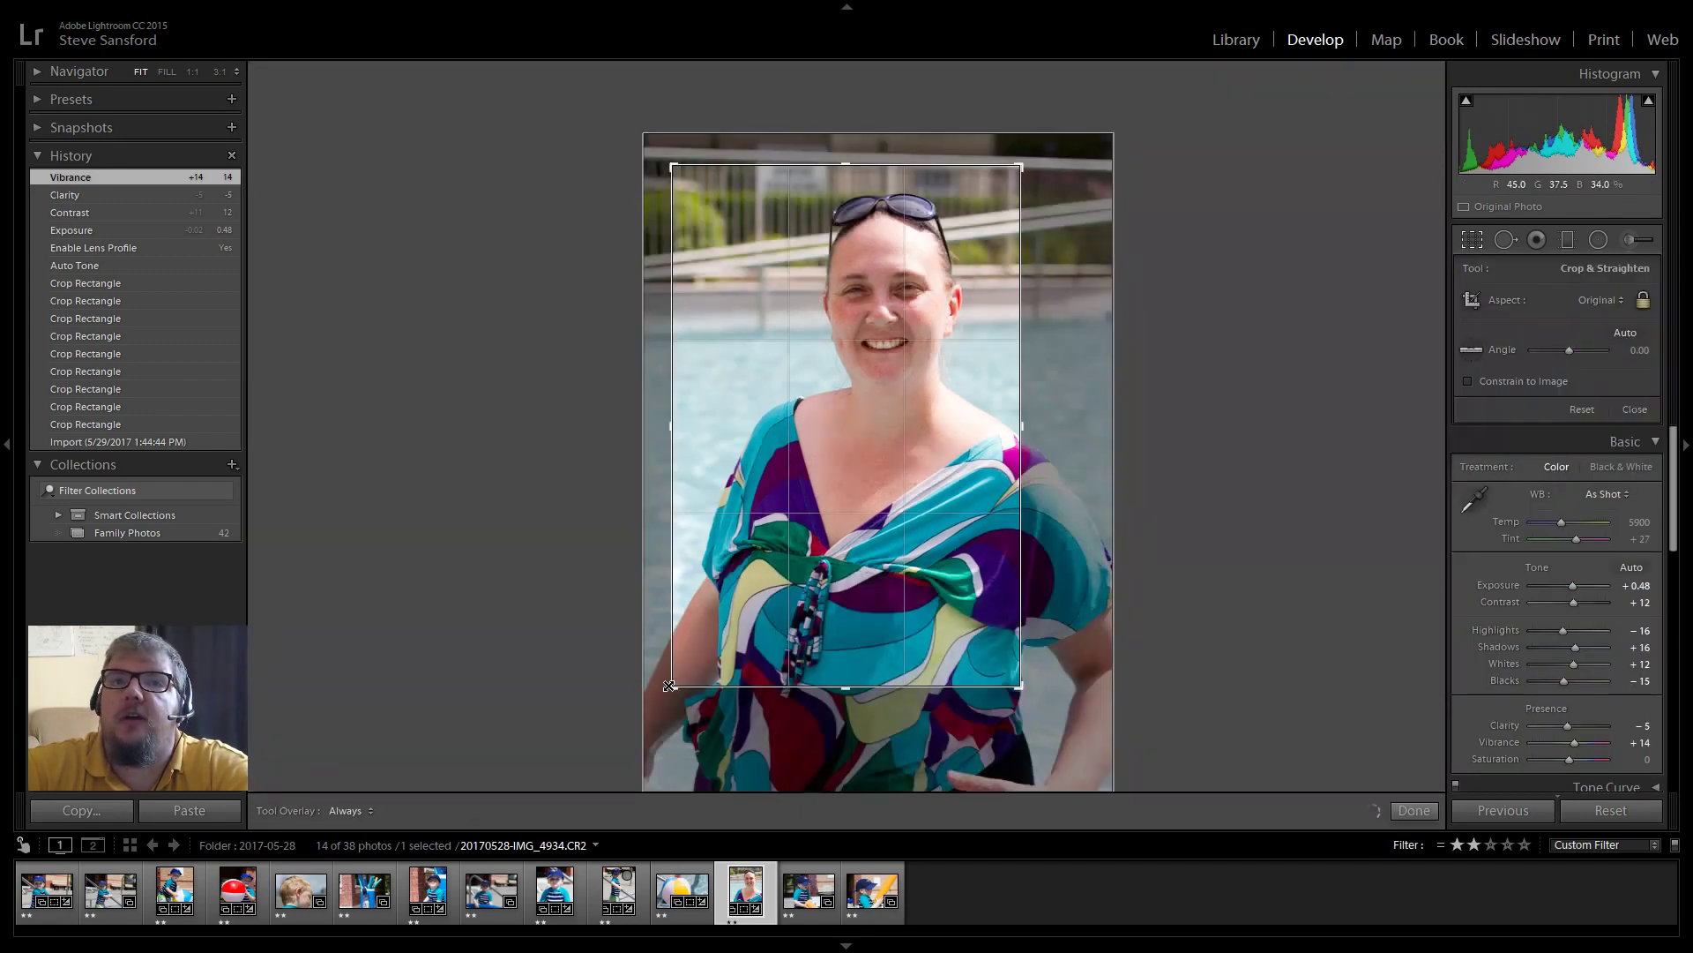
left_click_drag(668, 687, 720, 608)
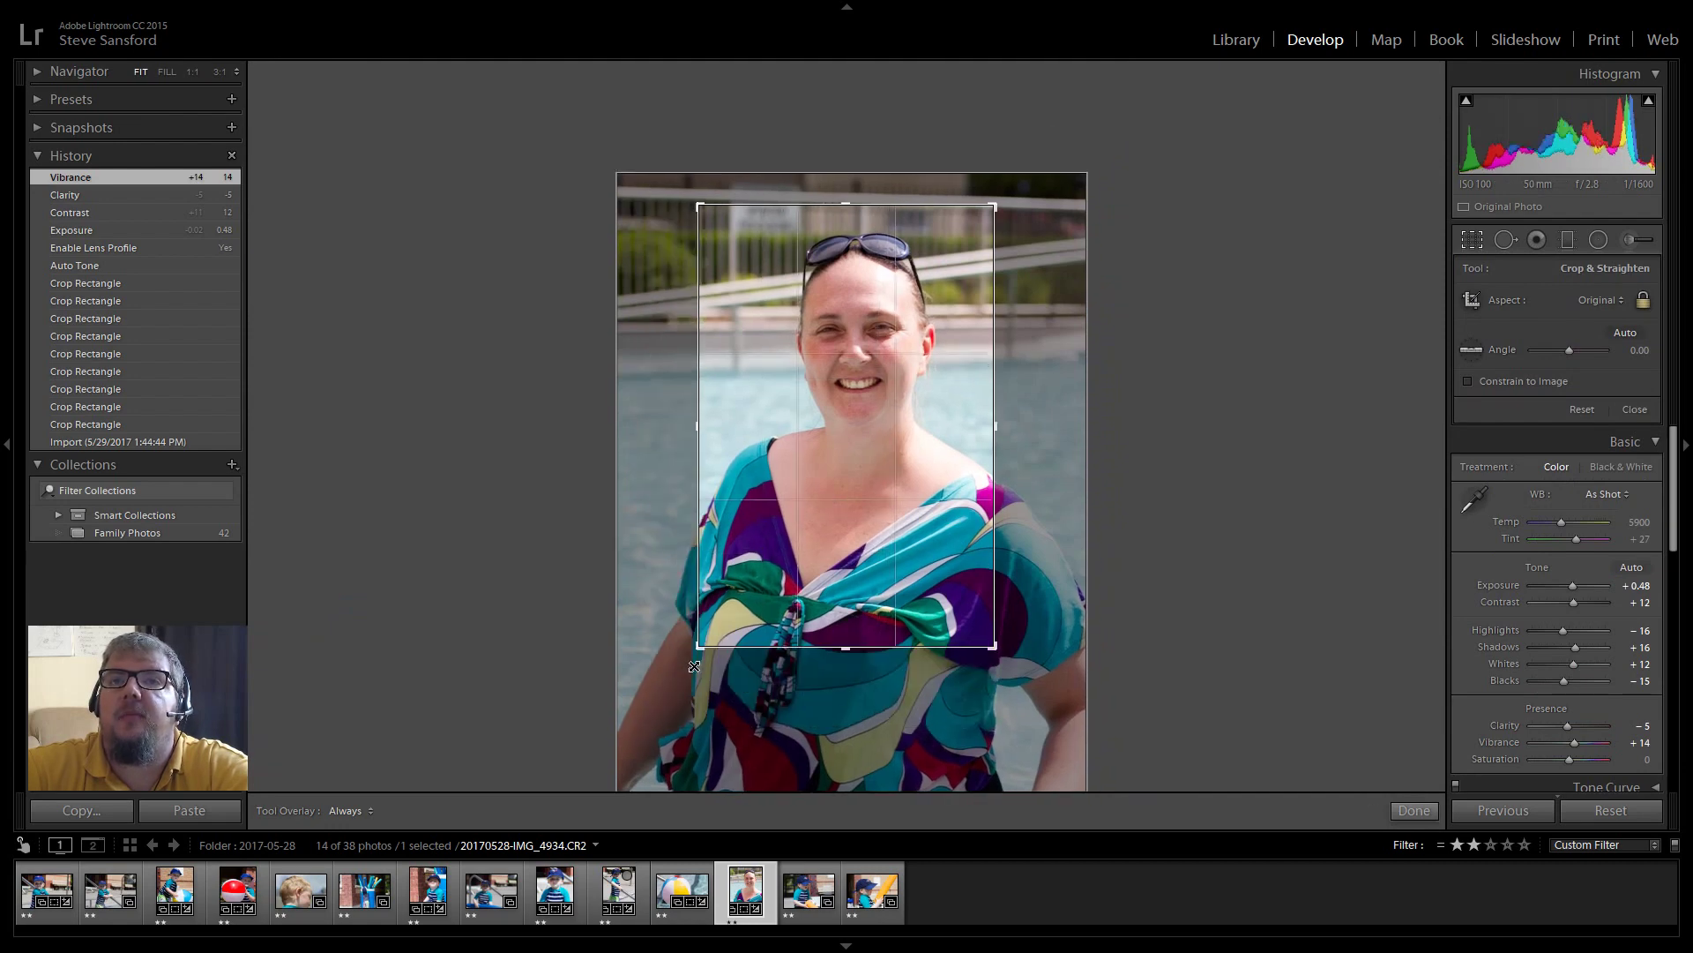
left_click_drag(694, 667, 704, 651)
mouse_move(864, 549)
left_mouse_down()
mouse_move(899, 554)
mouse_move(879, 555)
left_mouse_up()
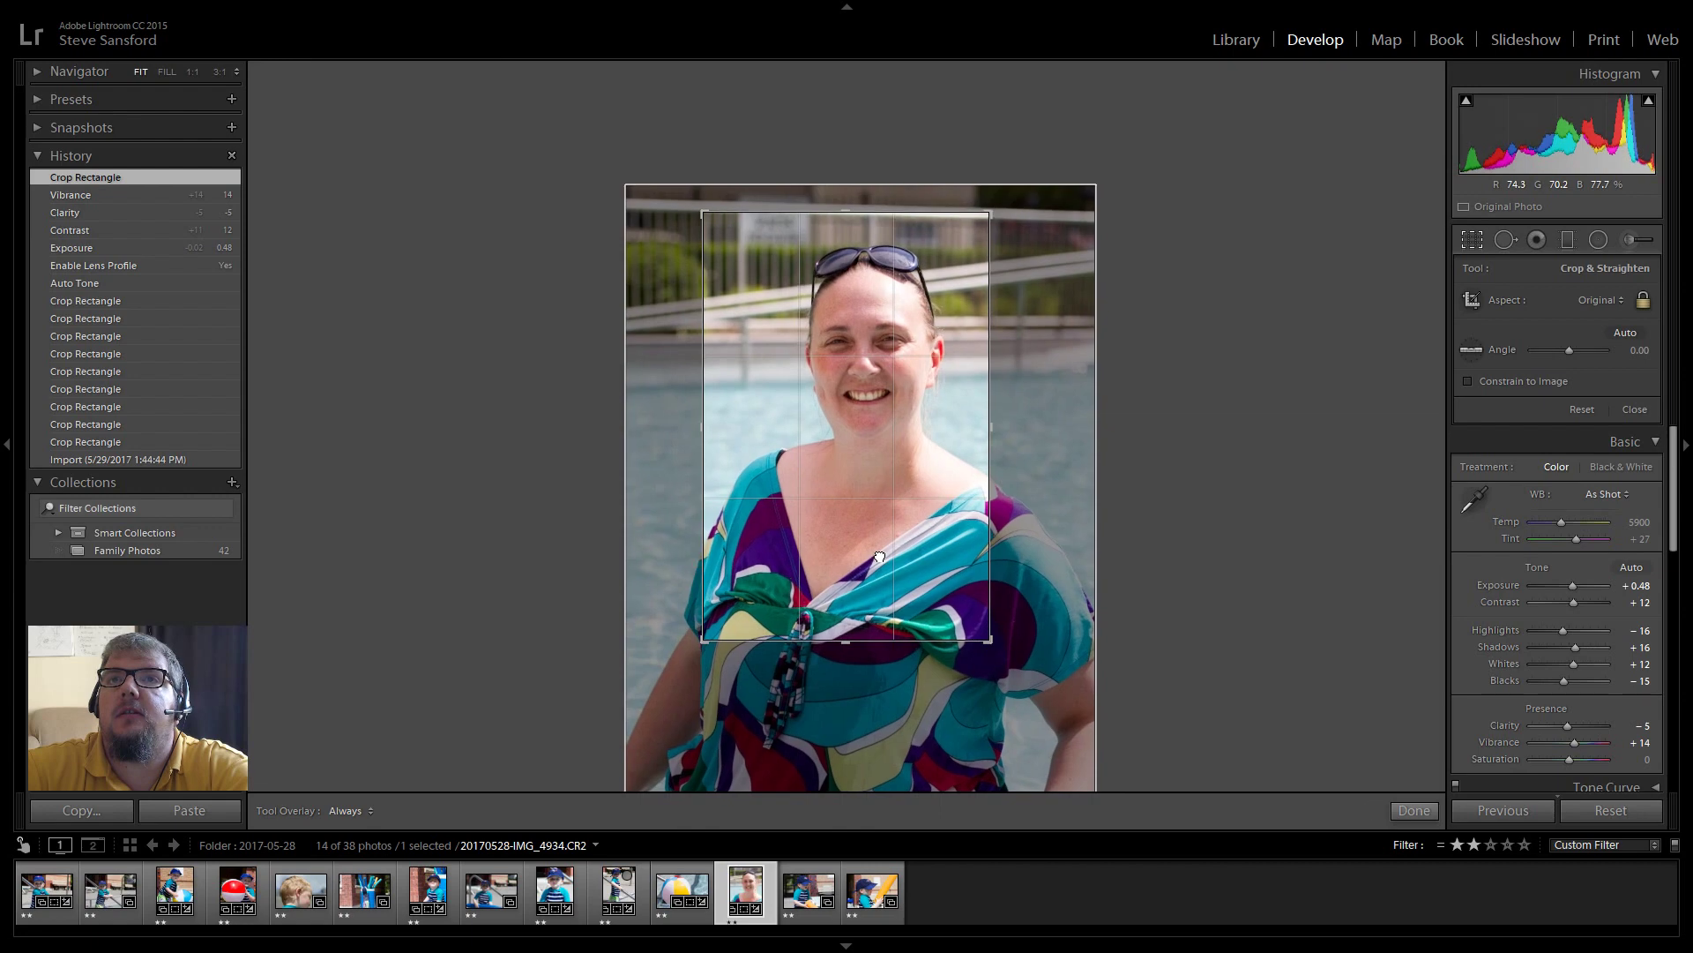
left_click(1412, 809)
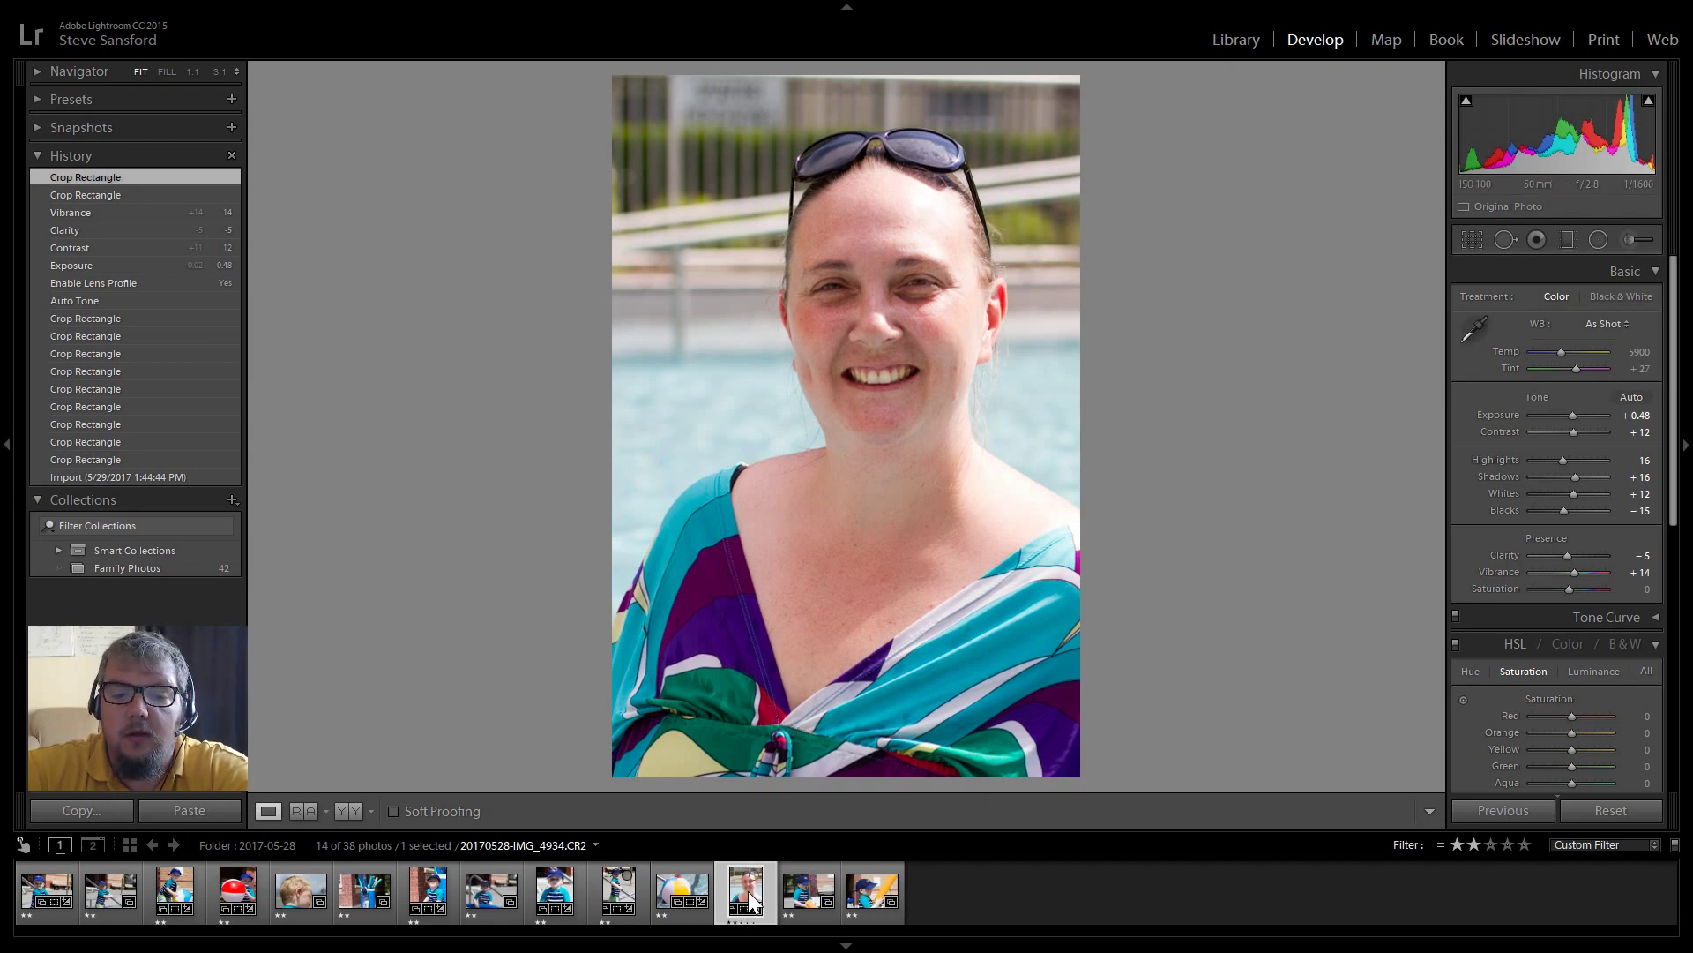
- Open IMG_4940 of the boy holding the orange foam noodle and tighten its crop around him, trimming all four edges
left_click(796, 891)
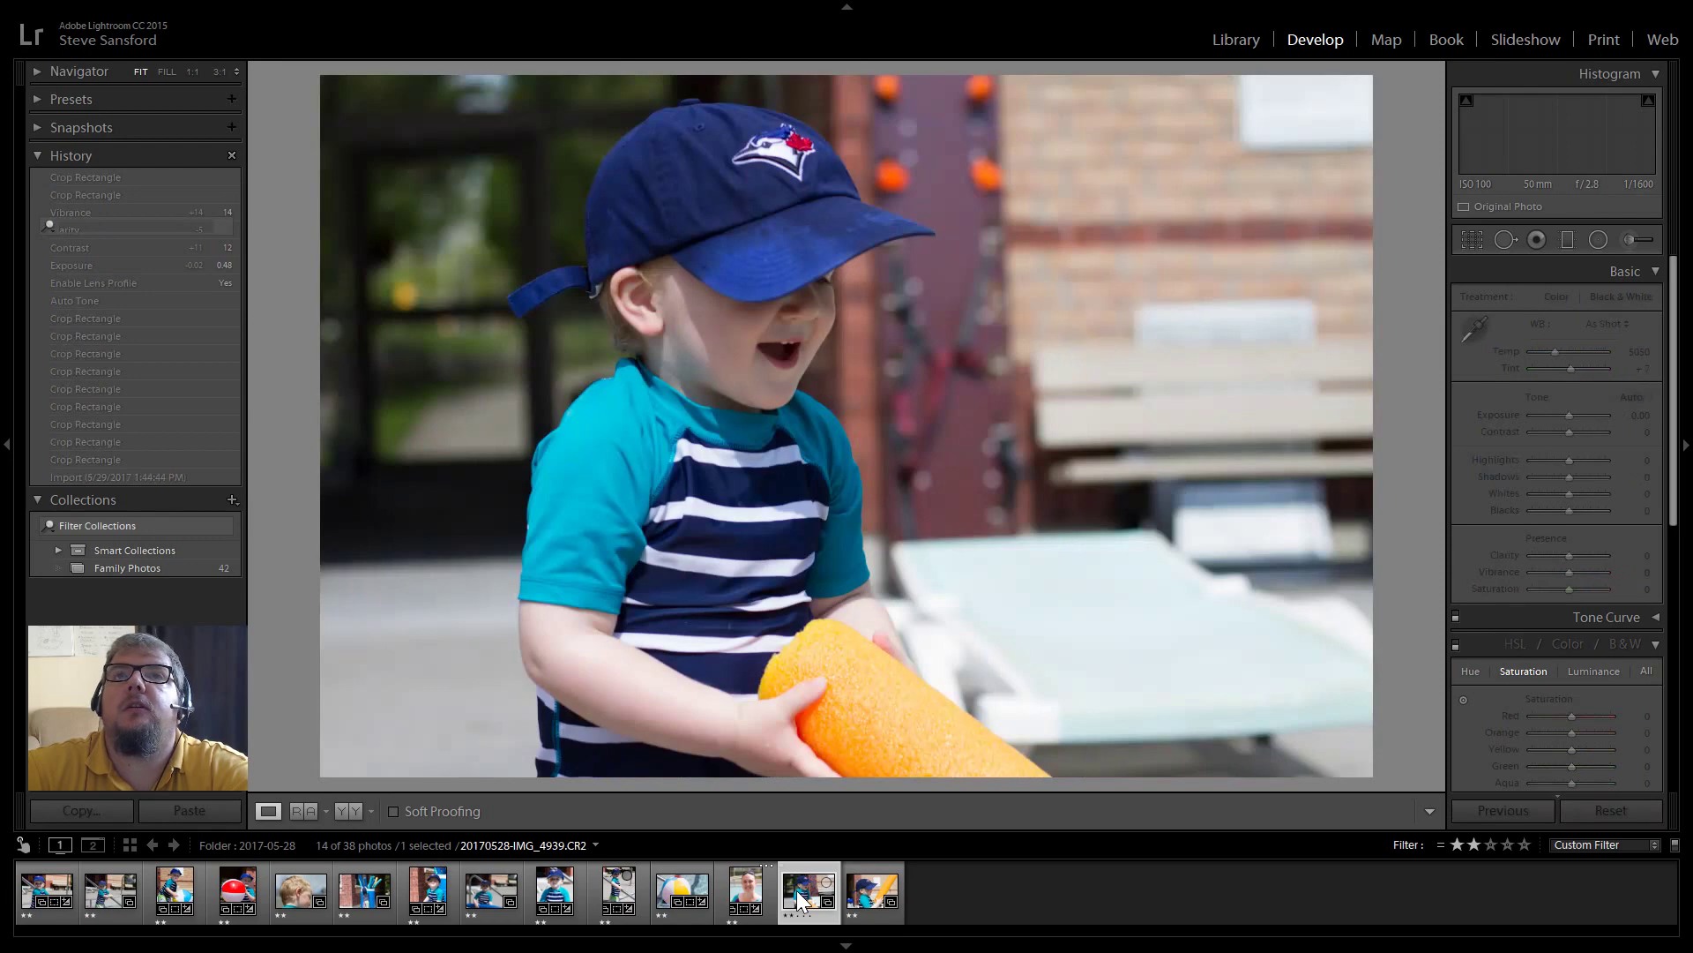
left_click(867, 883)
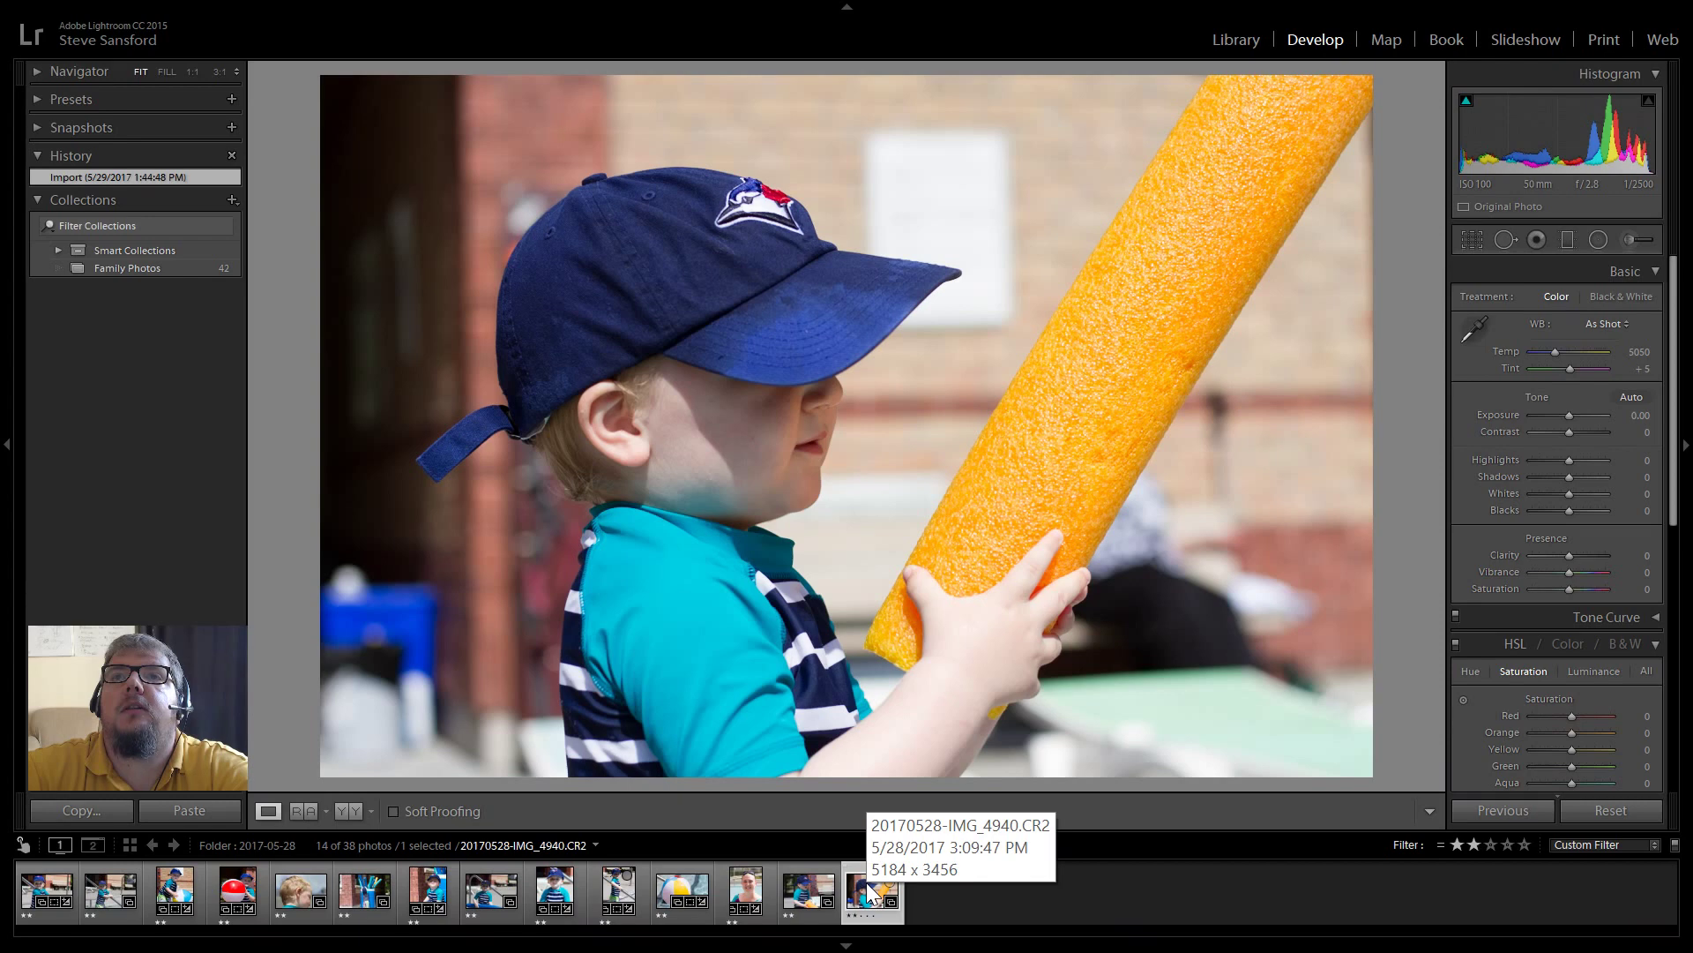
left_click(1476, 235)
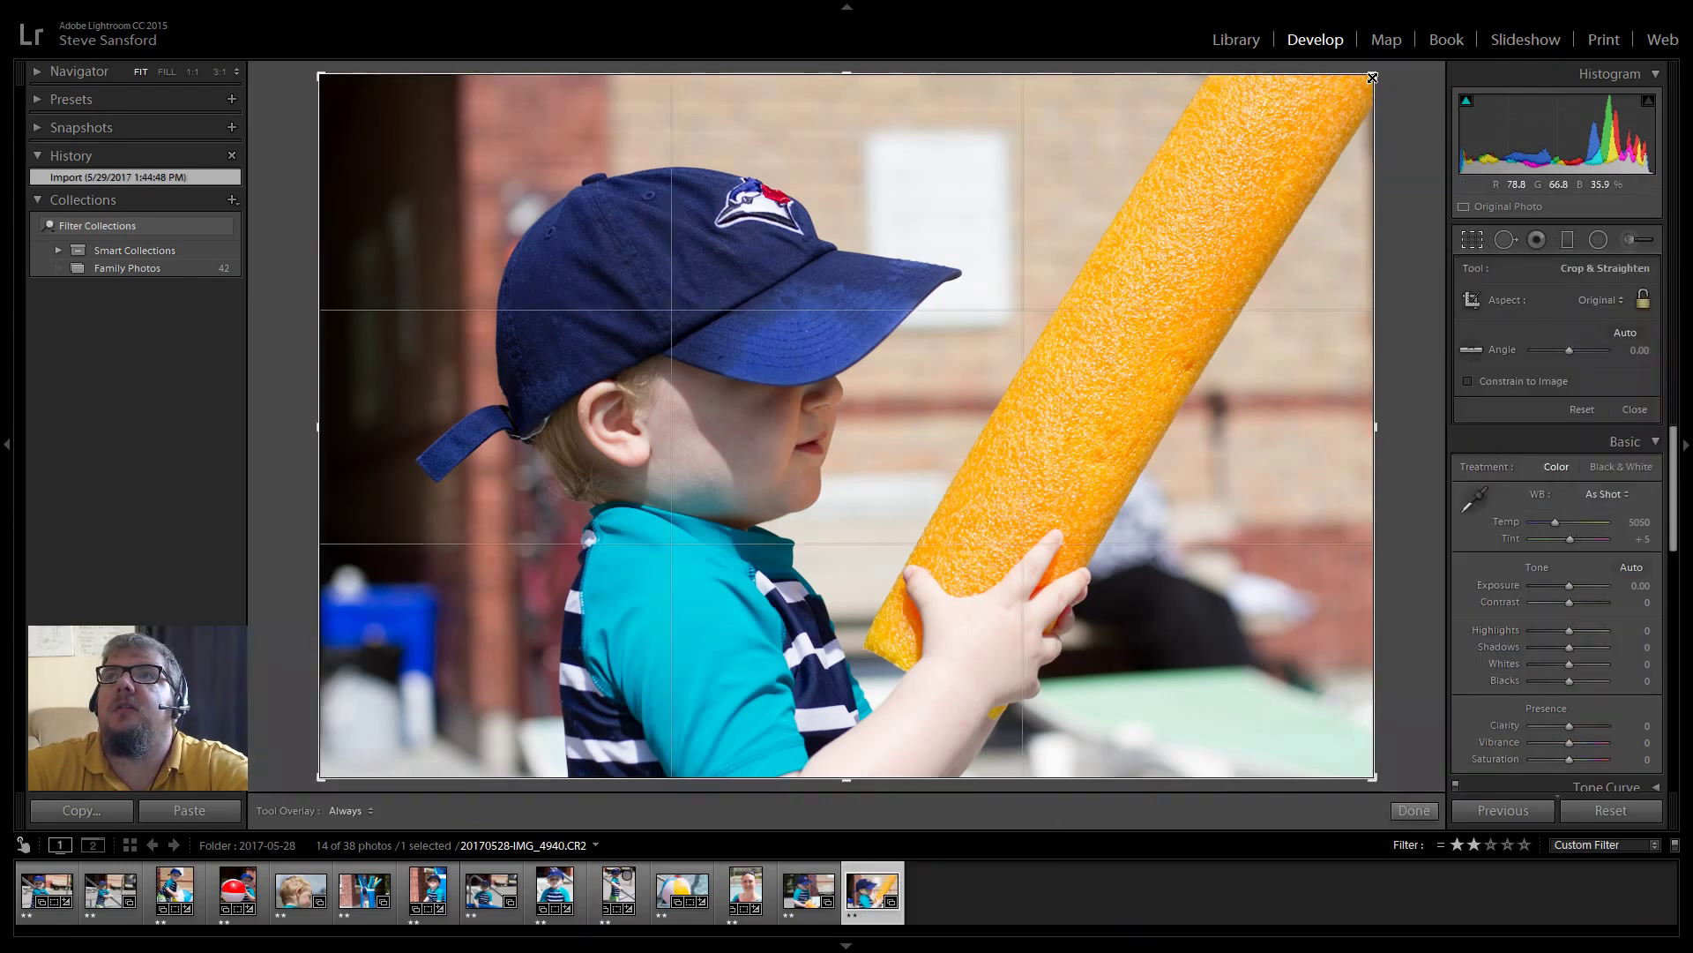
left_click_drag(1372, 77, 1334, 111)
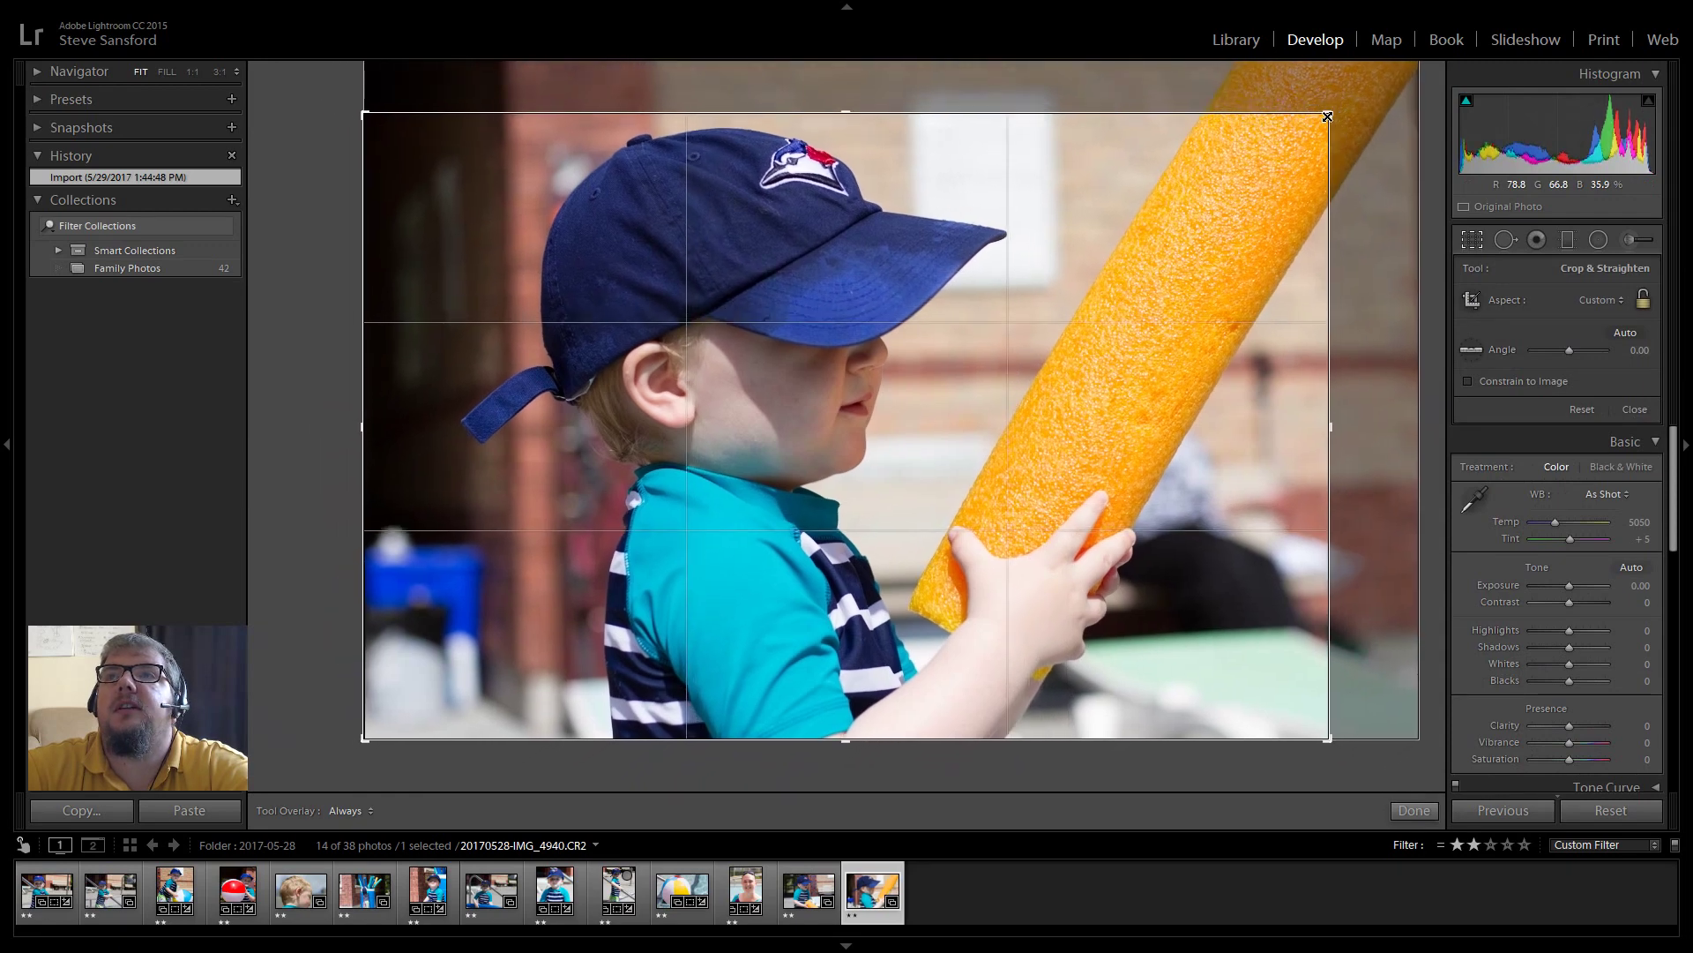
left_click_drag(365, 742, 406, 738)
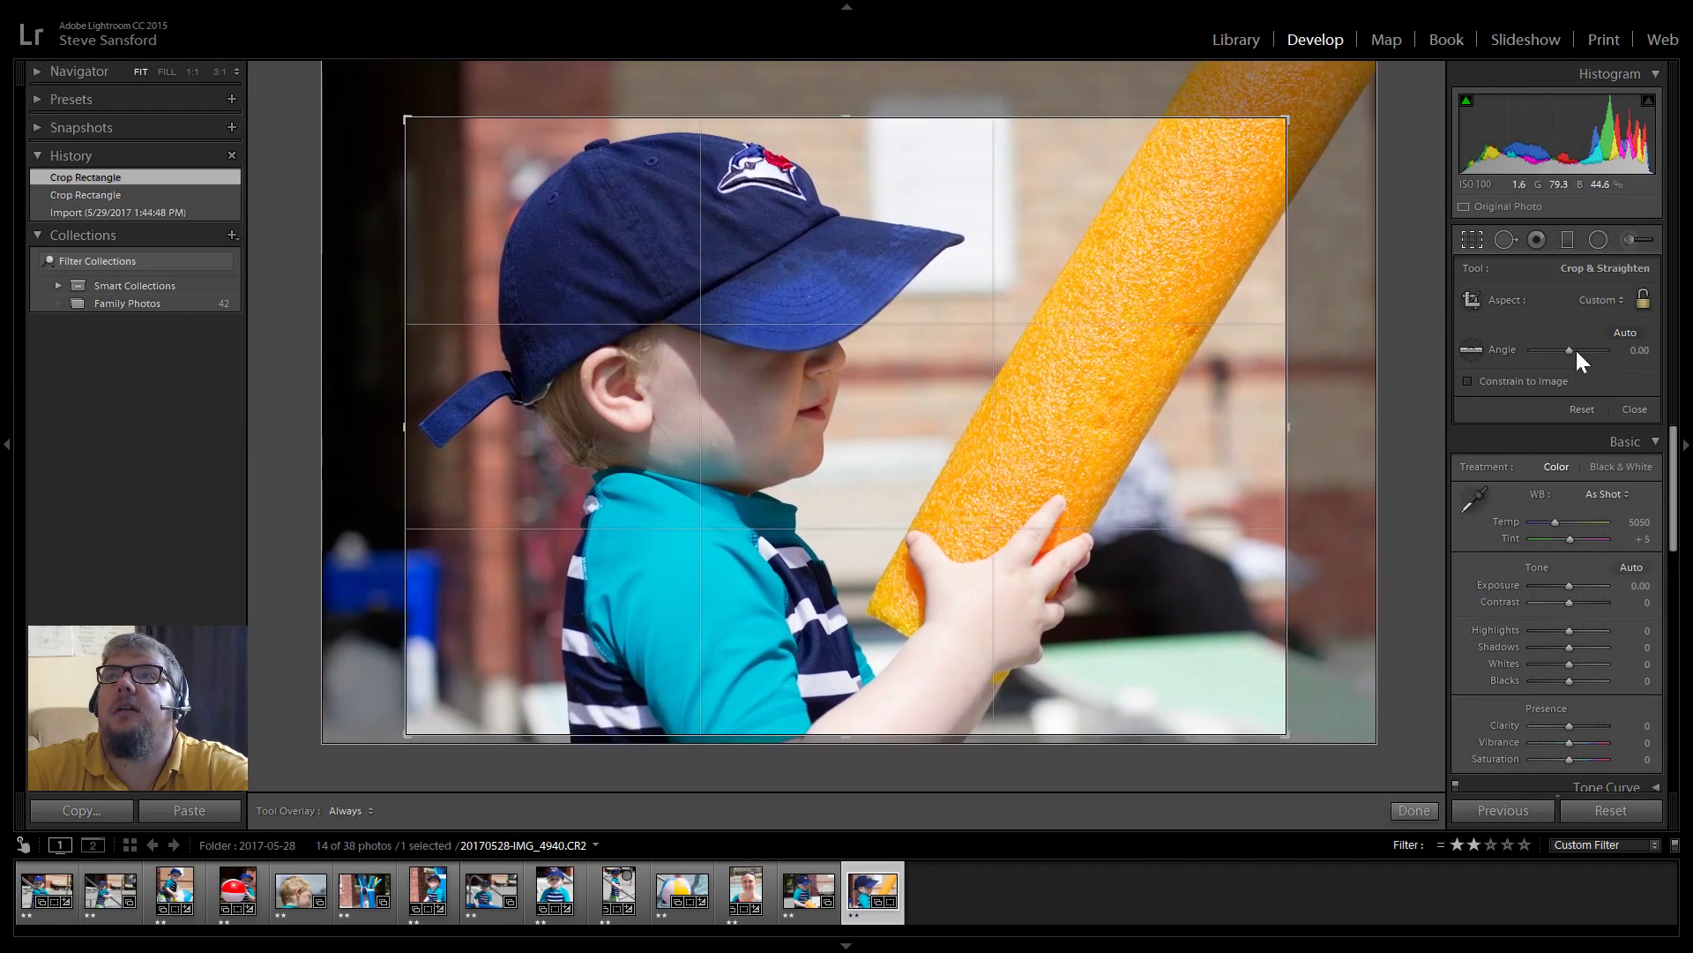
- Set the crop aspect to 4 x 3, shift the photo slightly to fit the boy's whole cap in the frame, and apply the crop
left_click(1616, 298)
left_click(1445, 557)
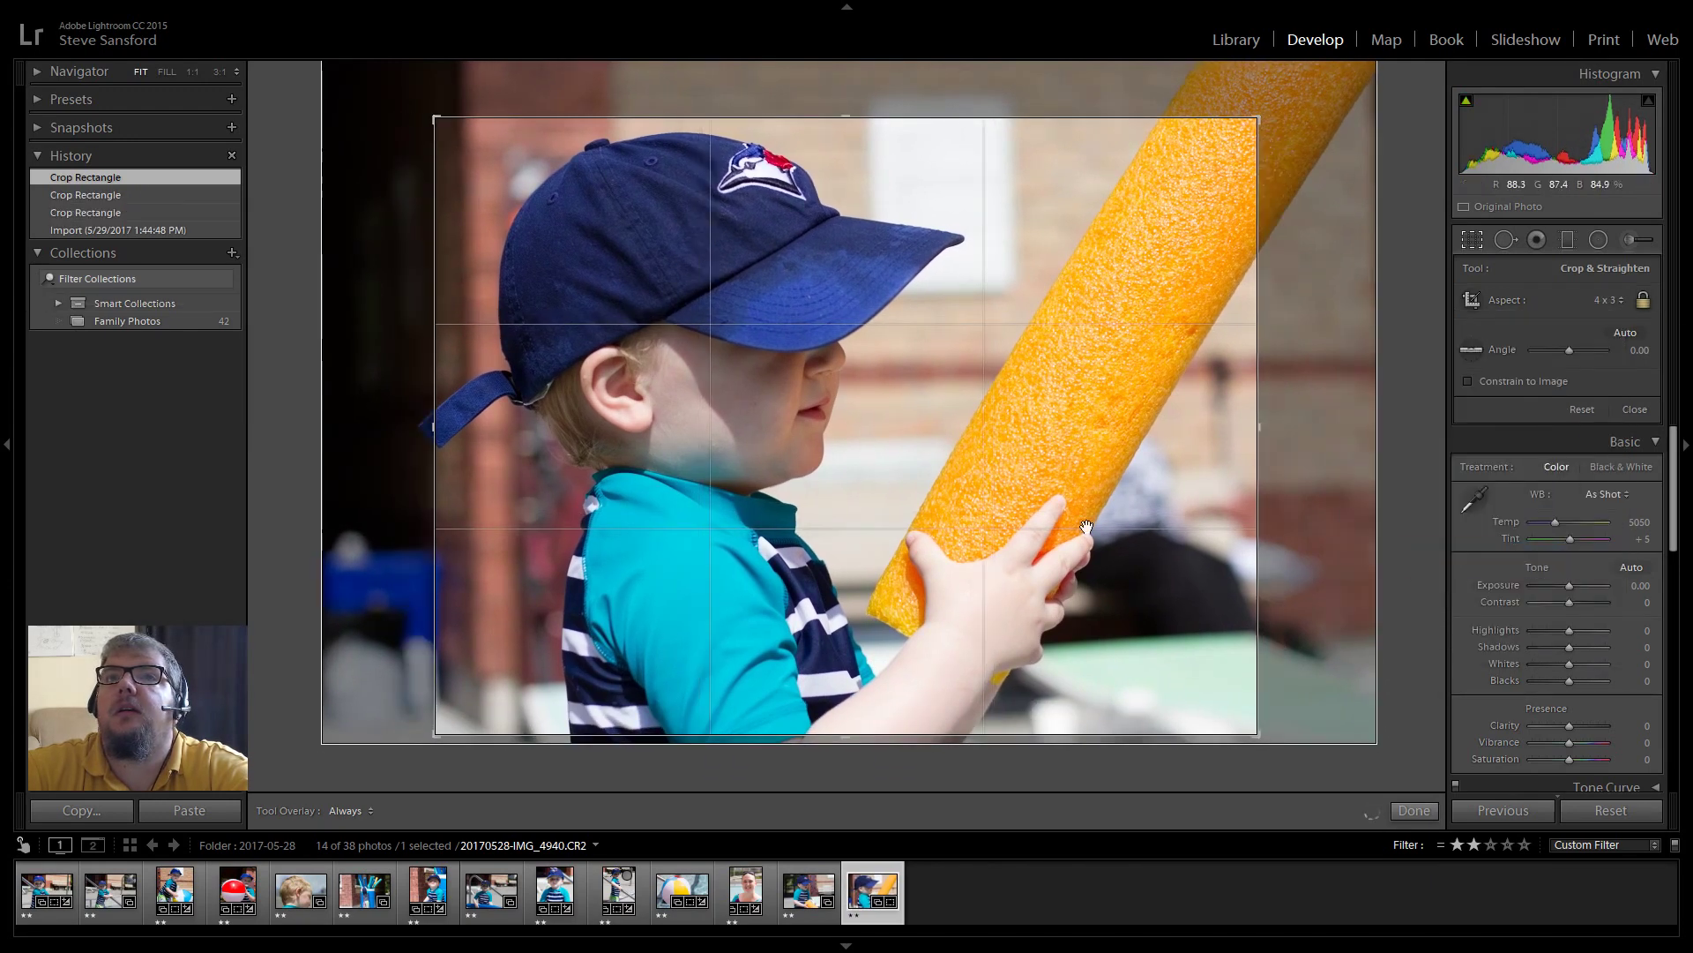
left_click_drag(906, 545, 914, 533)
left_click(1417, 809)
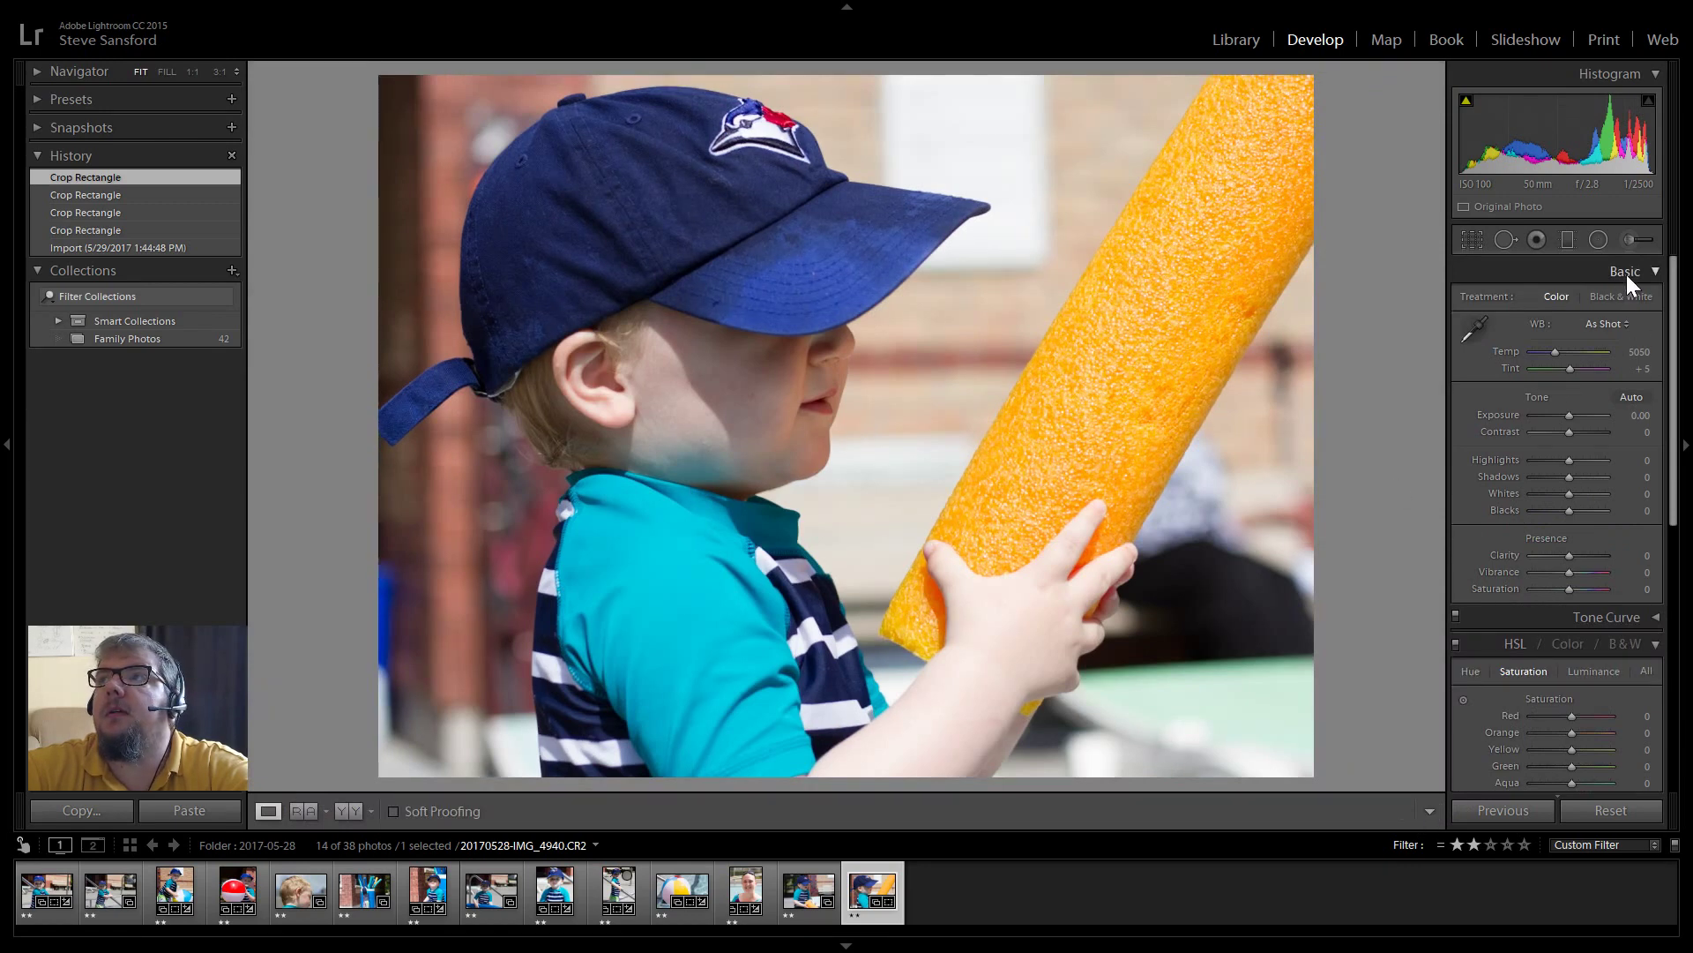
- Auto-tone the foam noodle photo, reset Exposure to 0.00, and set Contrast to +12 and Blacks to -29
left_click(1633, 399)
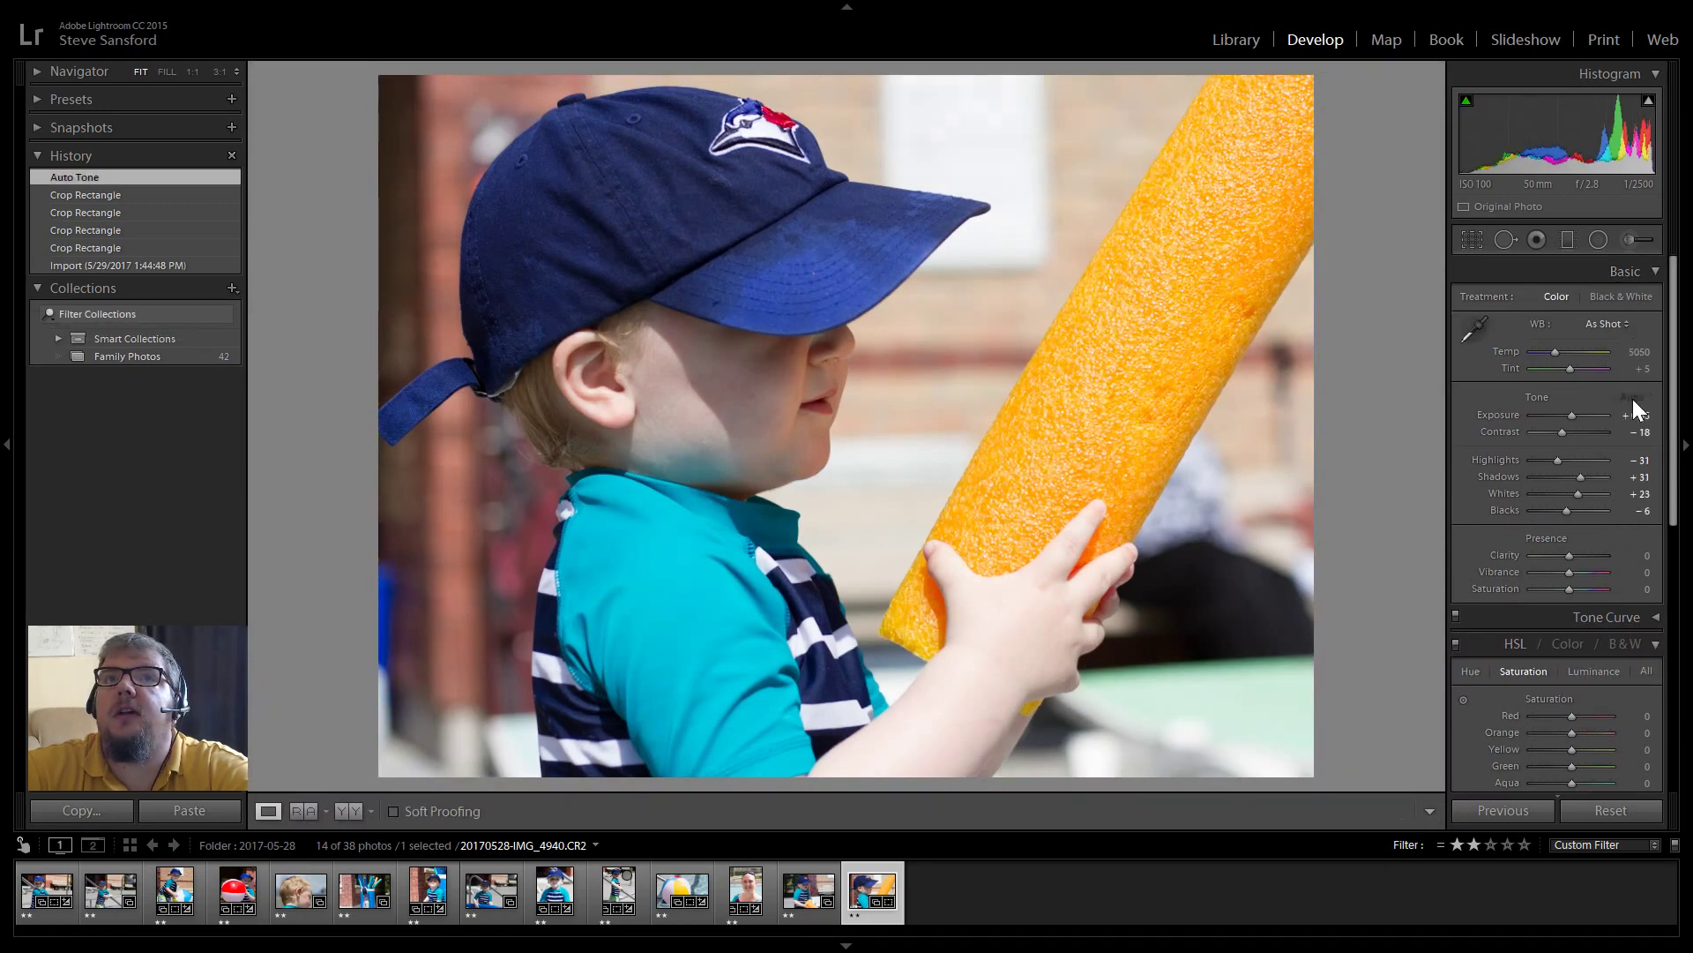
double_click(1570, 411)
left_click_drag(1563, 432, 1575, 430)
left_click_drag(1567, 512, 1557, 508)
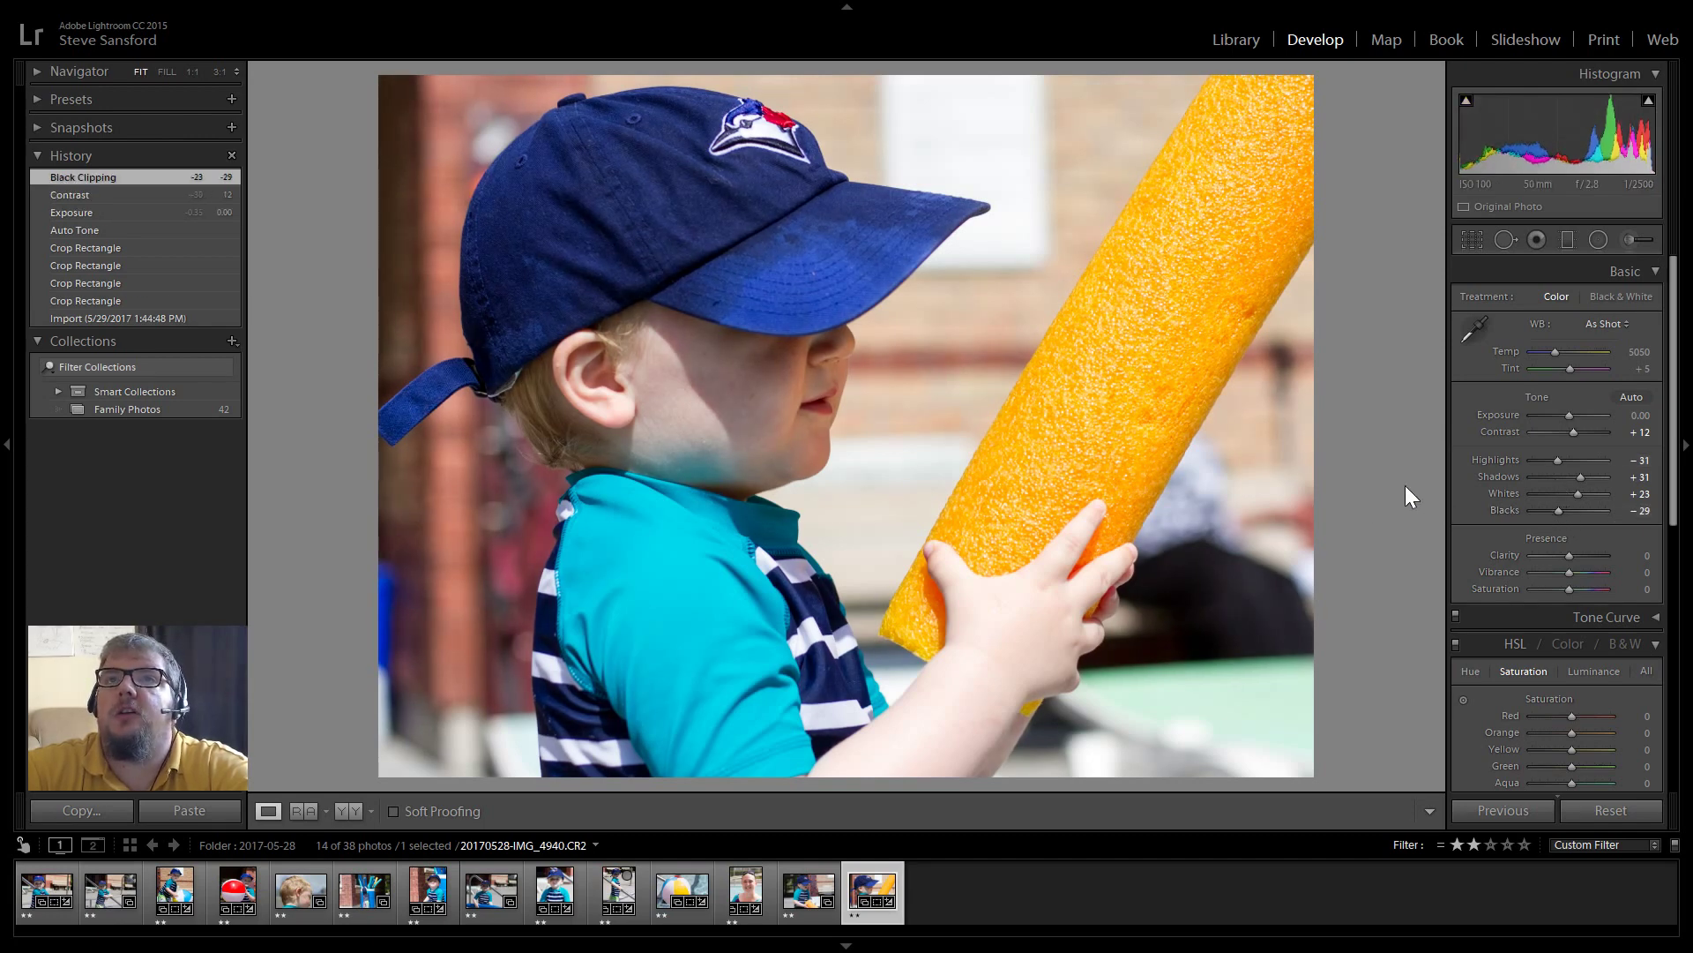
- Enable lens profile corrections for the noodle photo and set Clarity to -10 and Vibrance to +12
scroll(1673, 525, "down", 4)
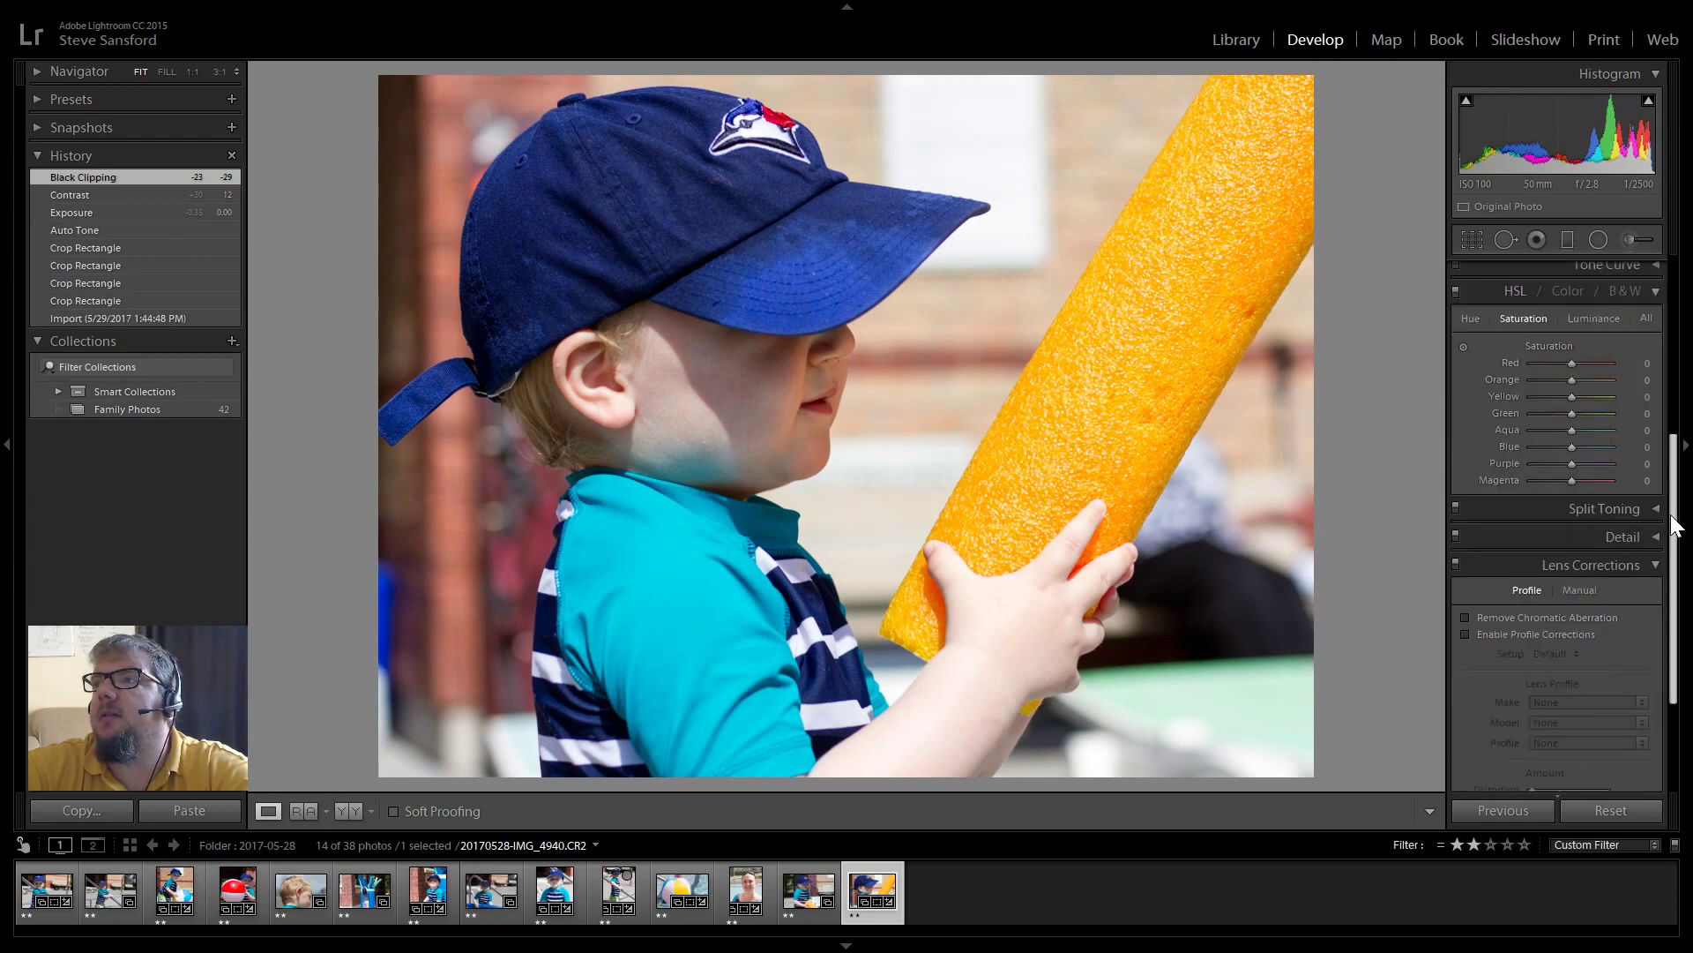
scroll(1674, 524, "down", 2)
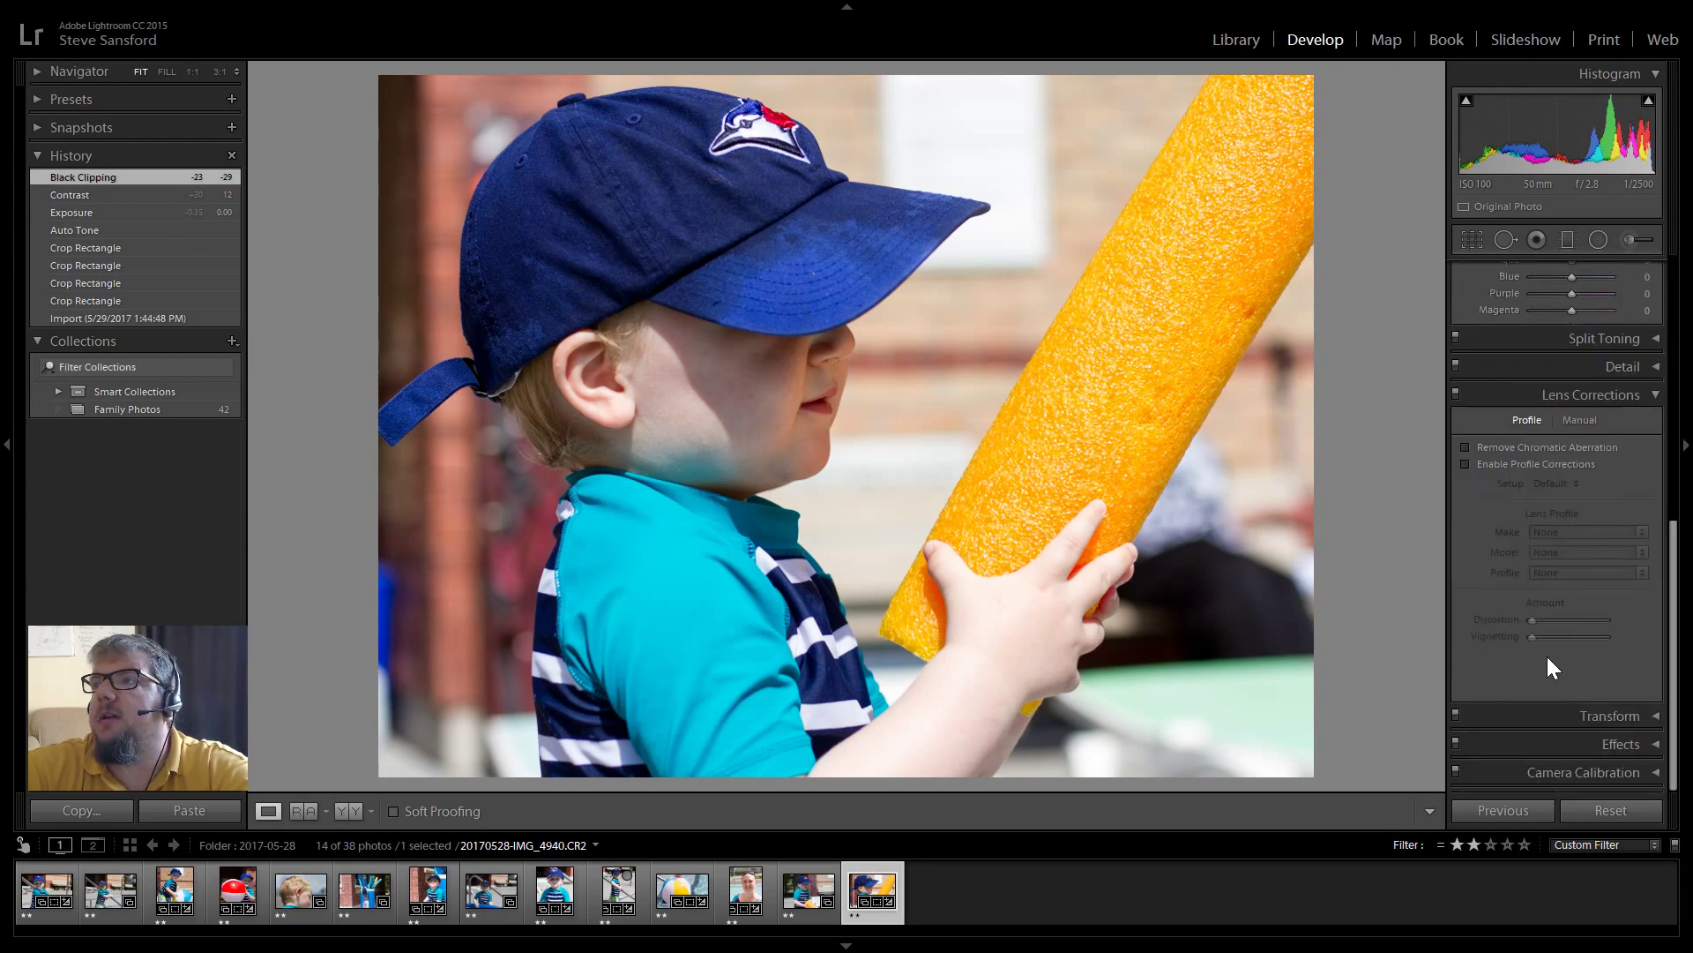
left_click(1466, 462)
scroll(1495, 458, "up", 5)
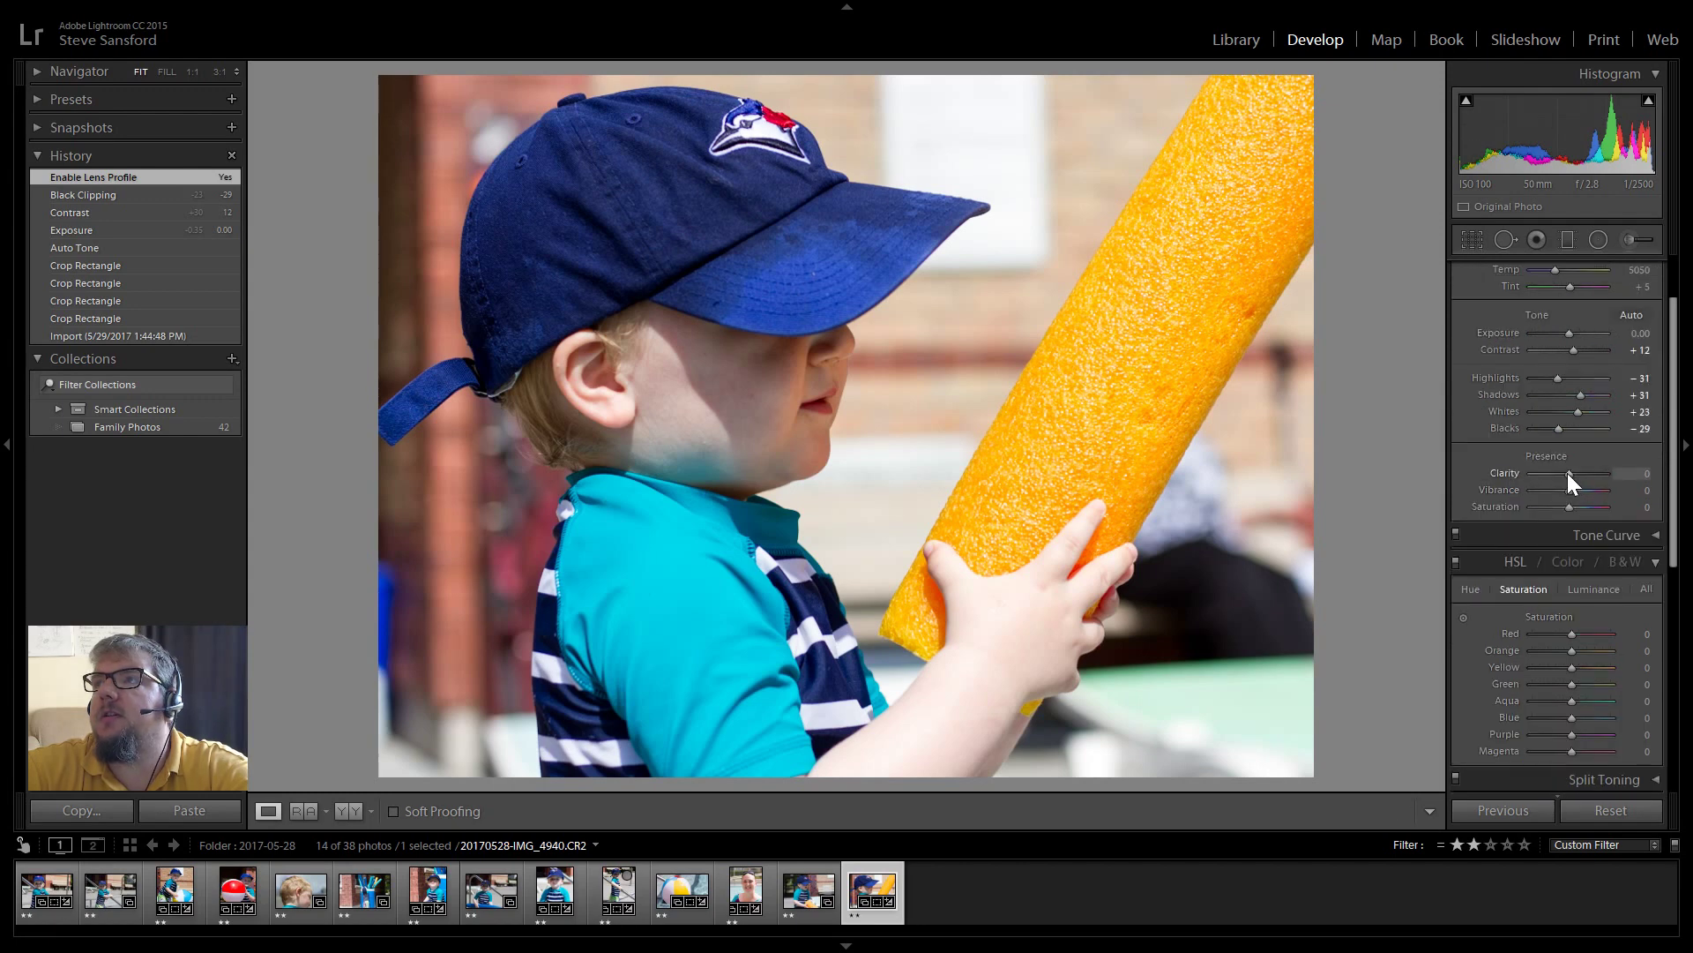
scroll(1562, 478, "down", 4)
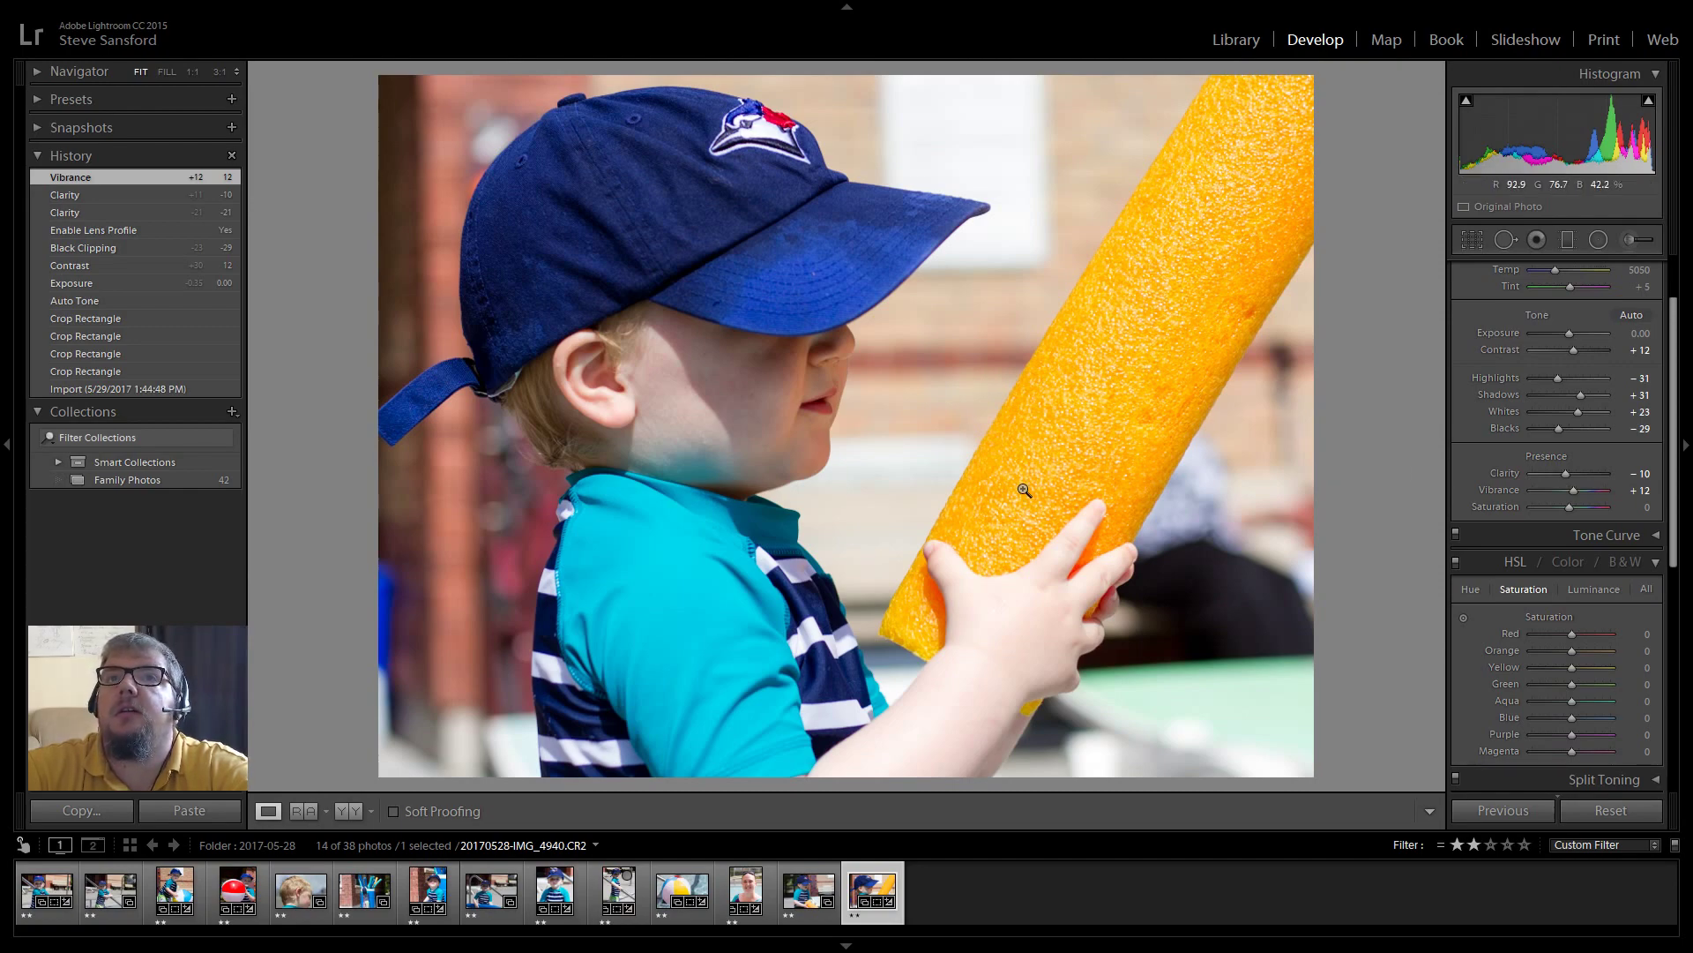
- Open IMG_4939 of the laughing boy, crop away the photo's right part, and set the crop aspect to 4 x 3
left_click(808, 892)
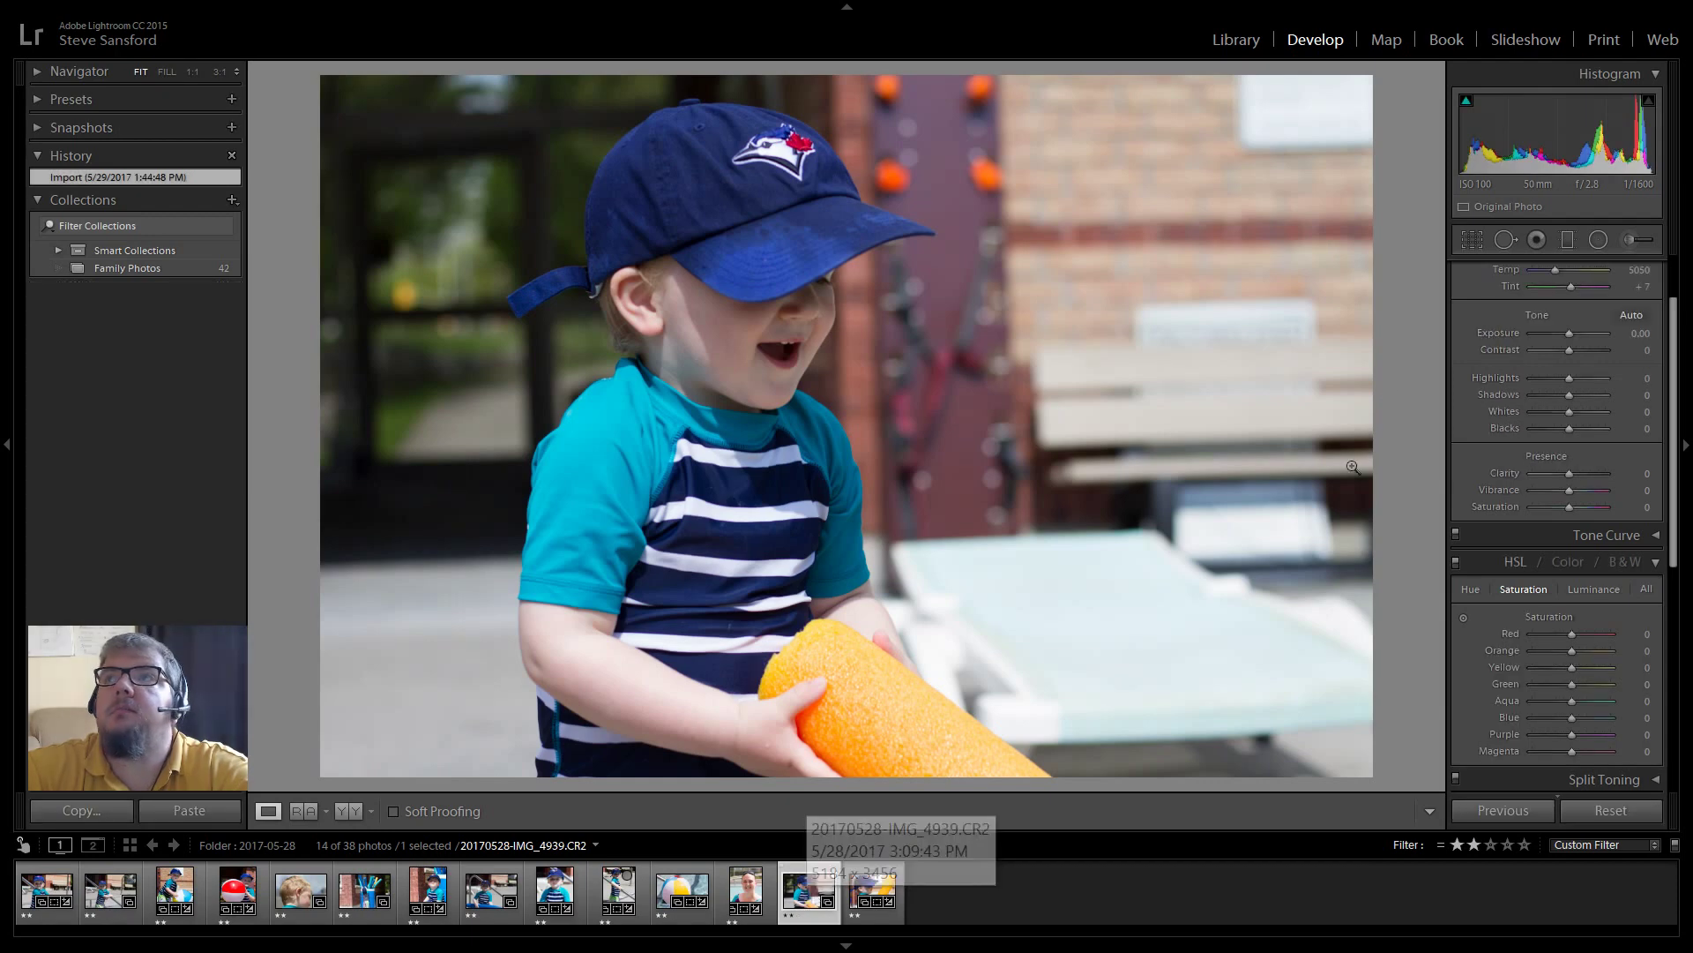
left_click(1472, 237)
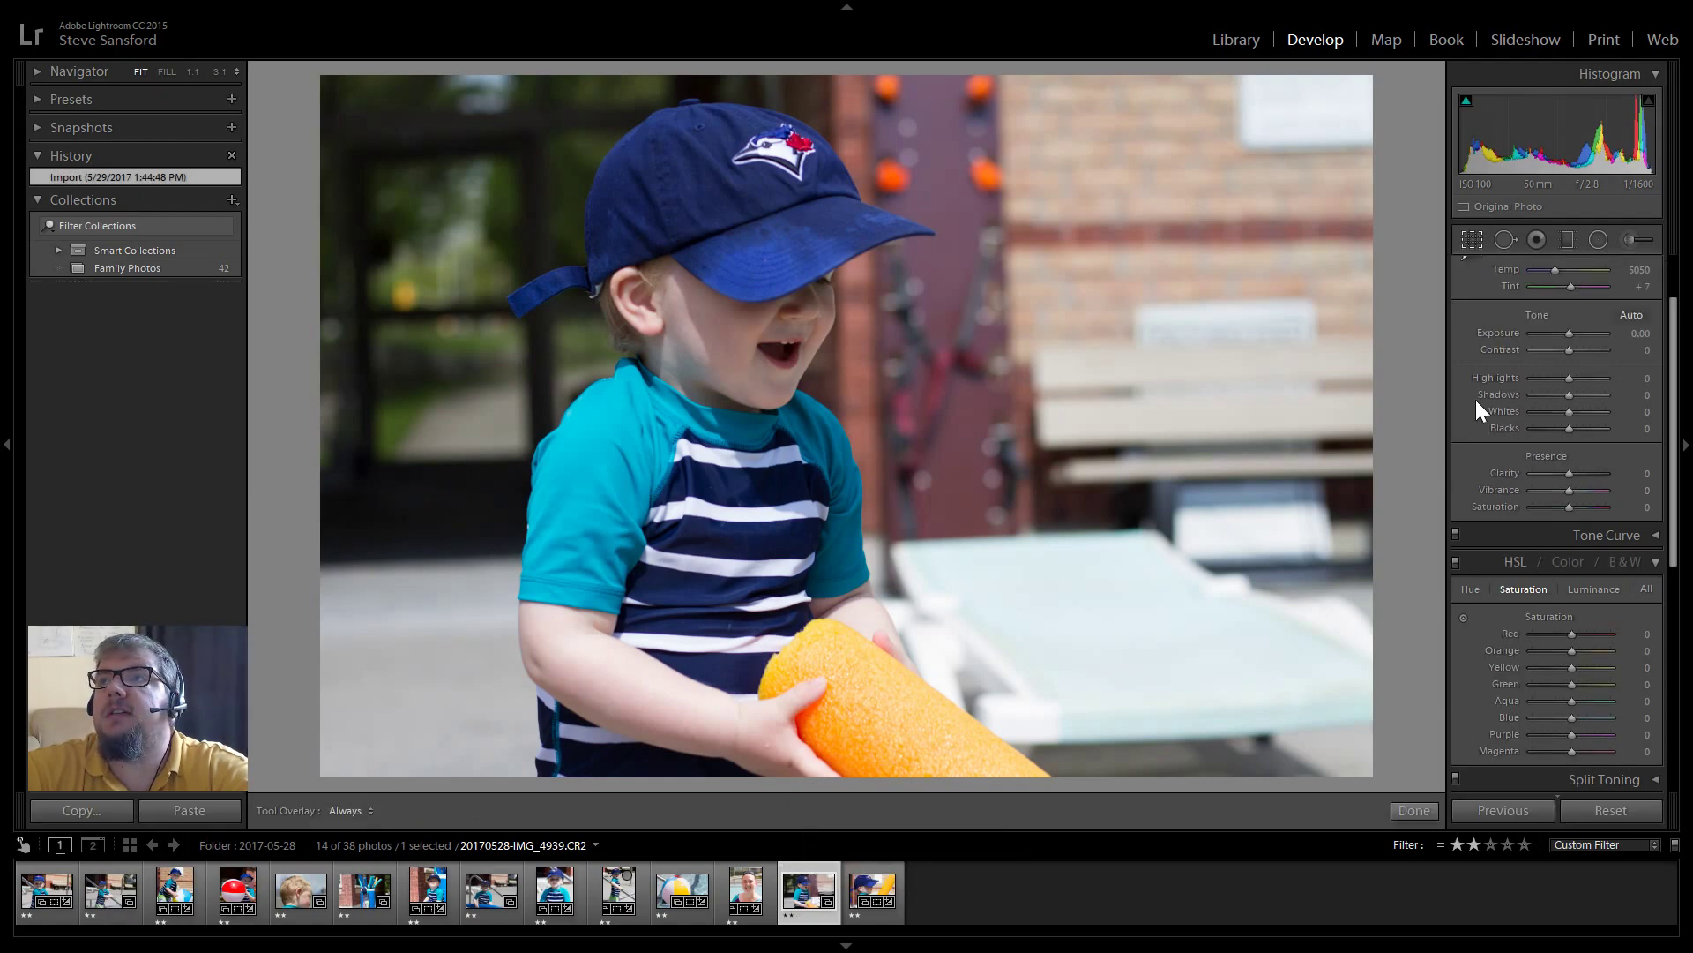
left_click_drag(1380, 425, 964, 439)
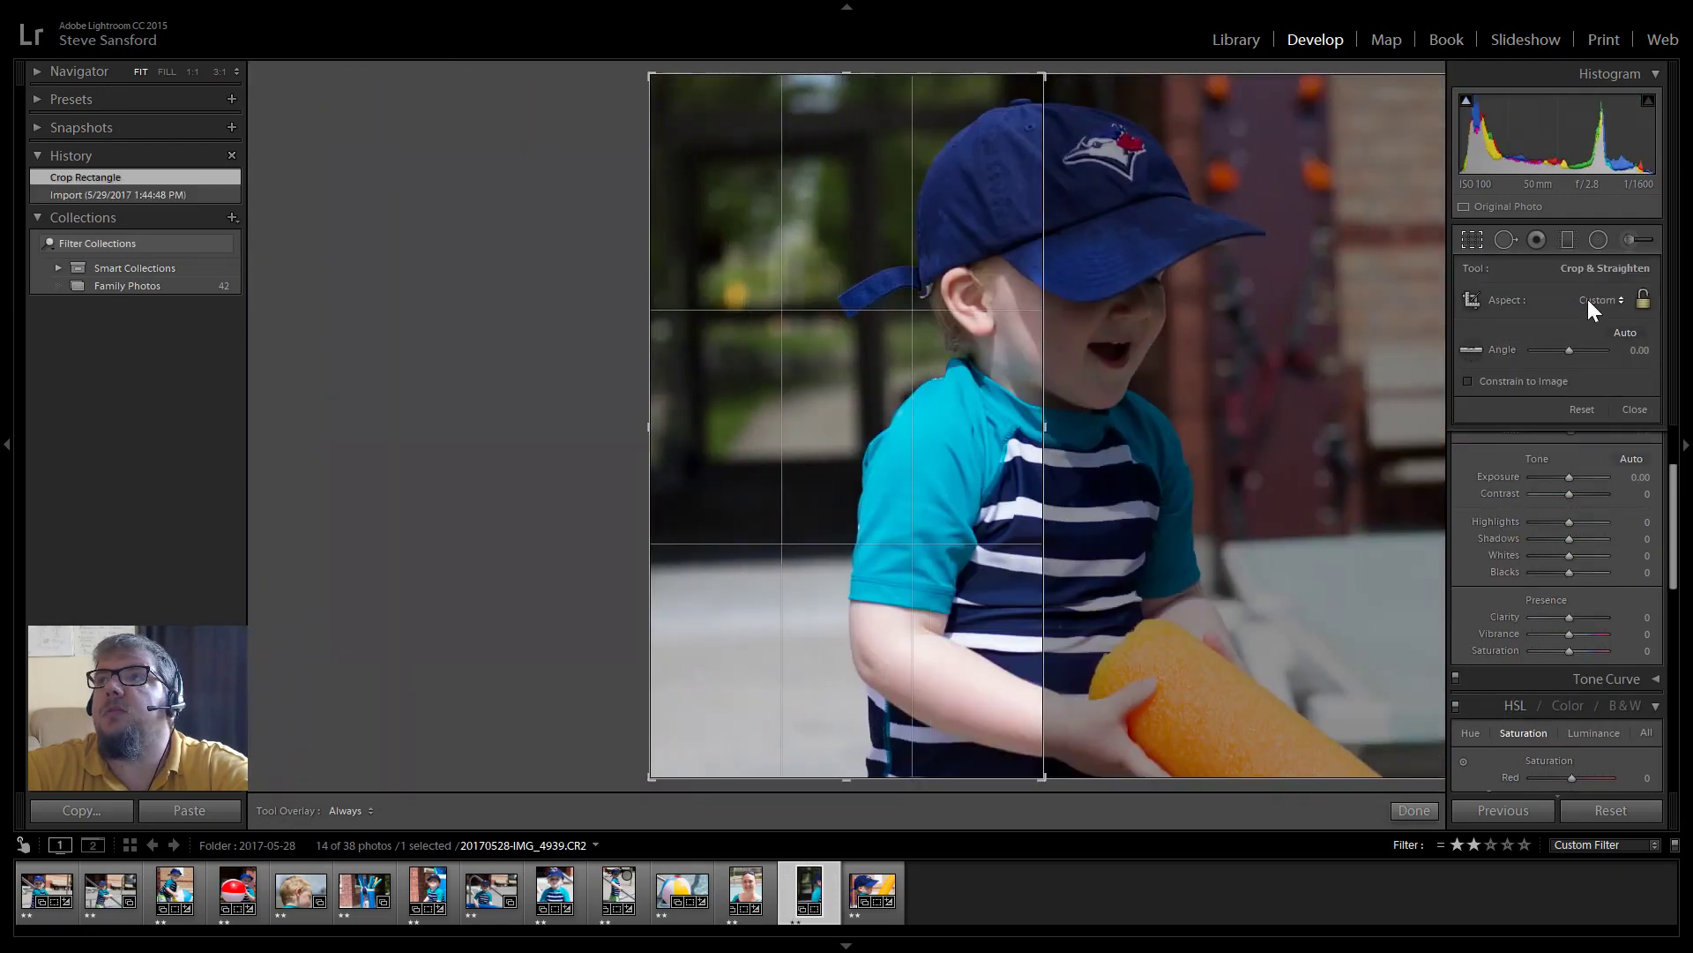
left_click(1587, 299)
left_click(1453, 556)
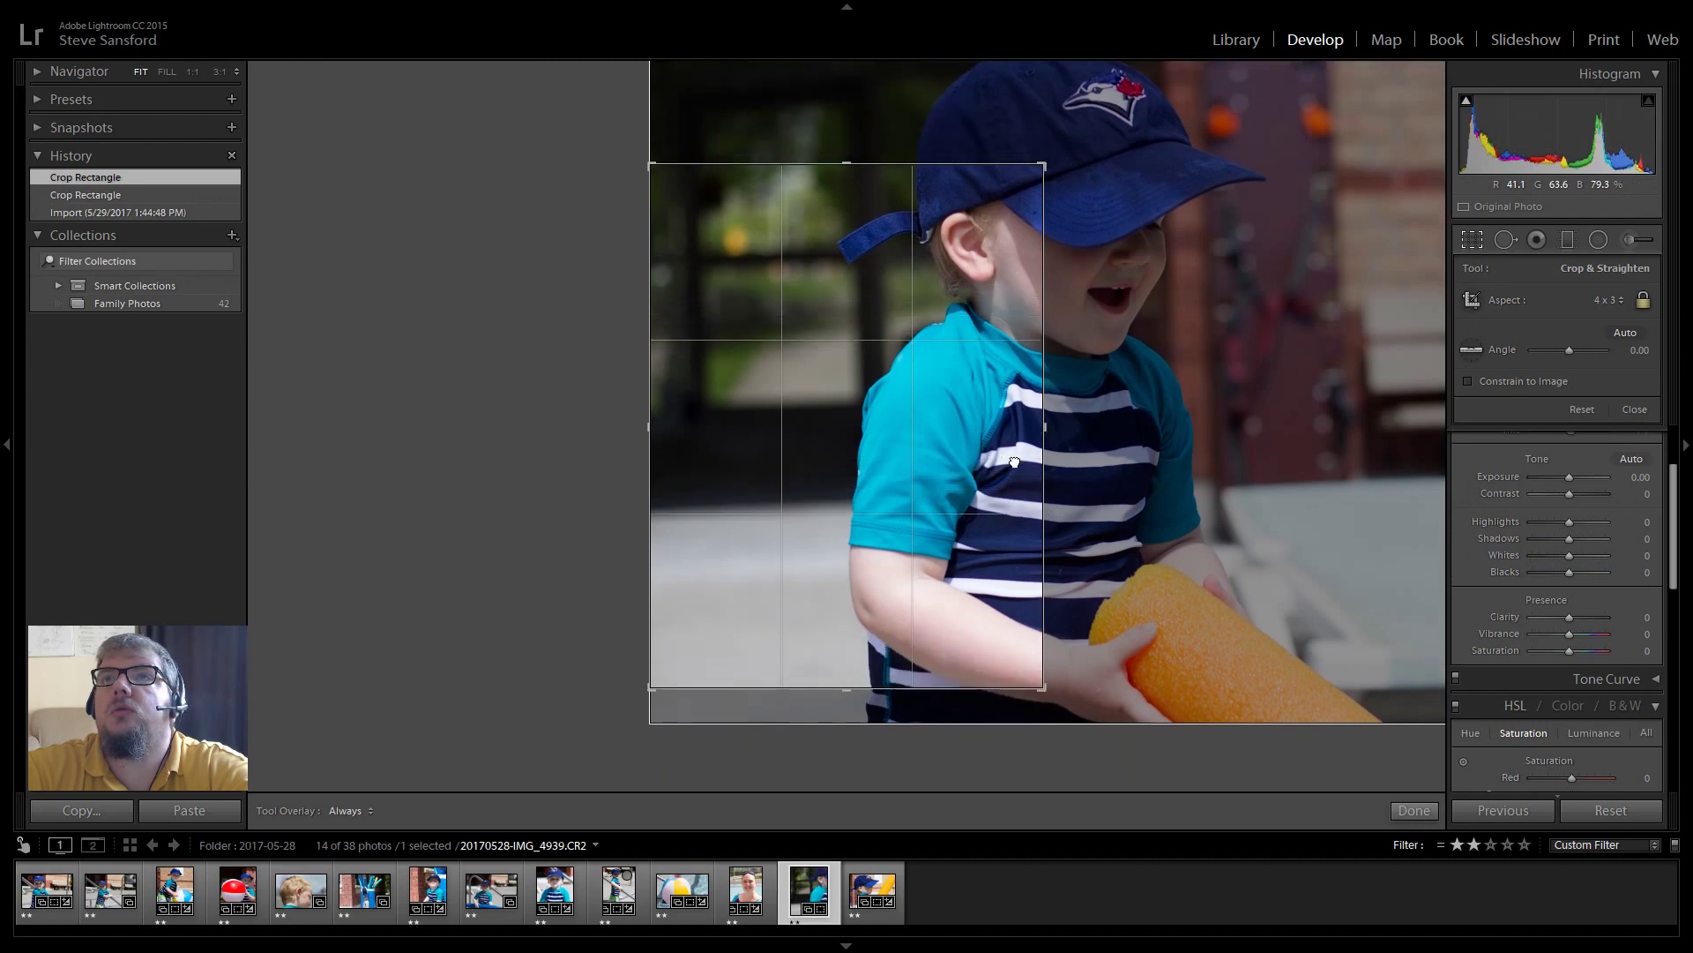
- Shift the photo and enlarge the crop to frame the boy's cap, body and orange noodle, and apply the crop
left_click_drag(1014, 461, 771, 499)
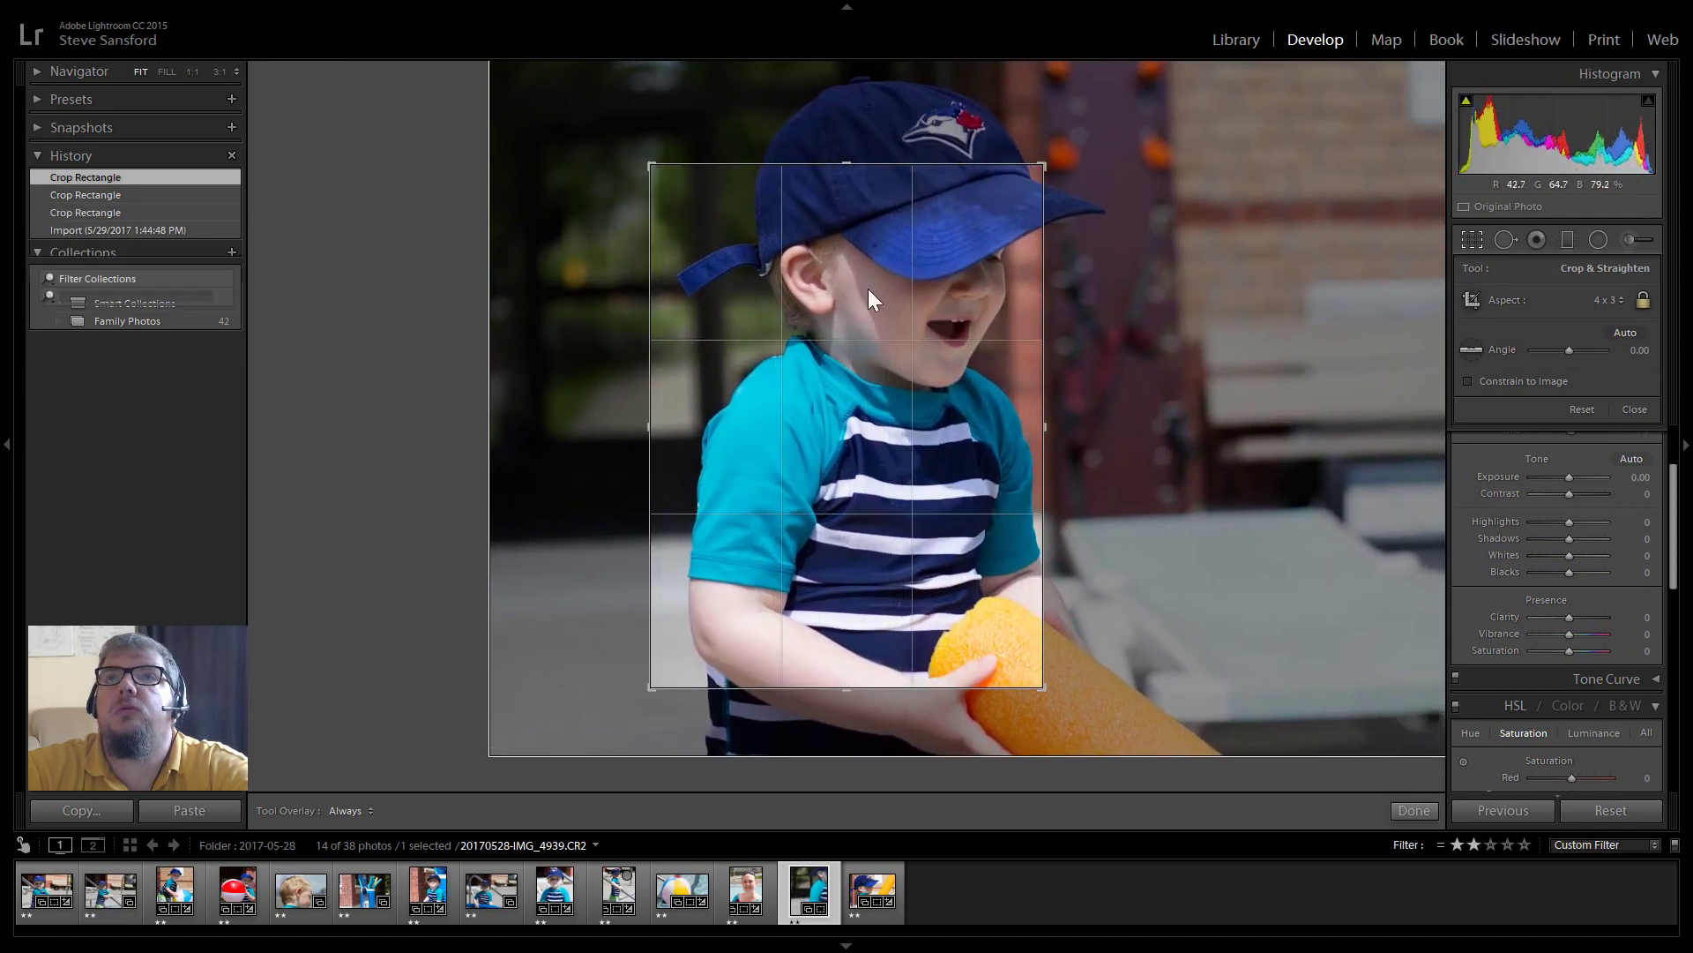
left_click_drag(869, 300, 812, 355)
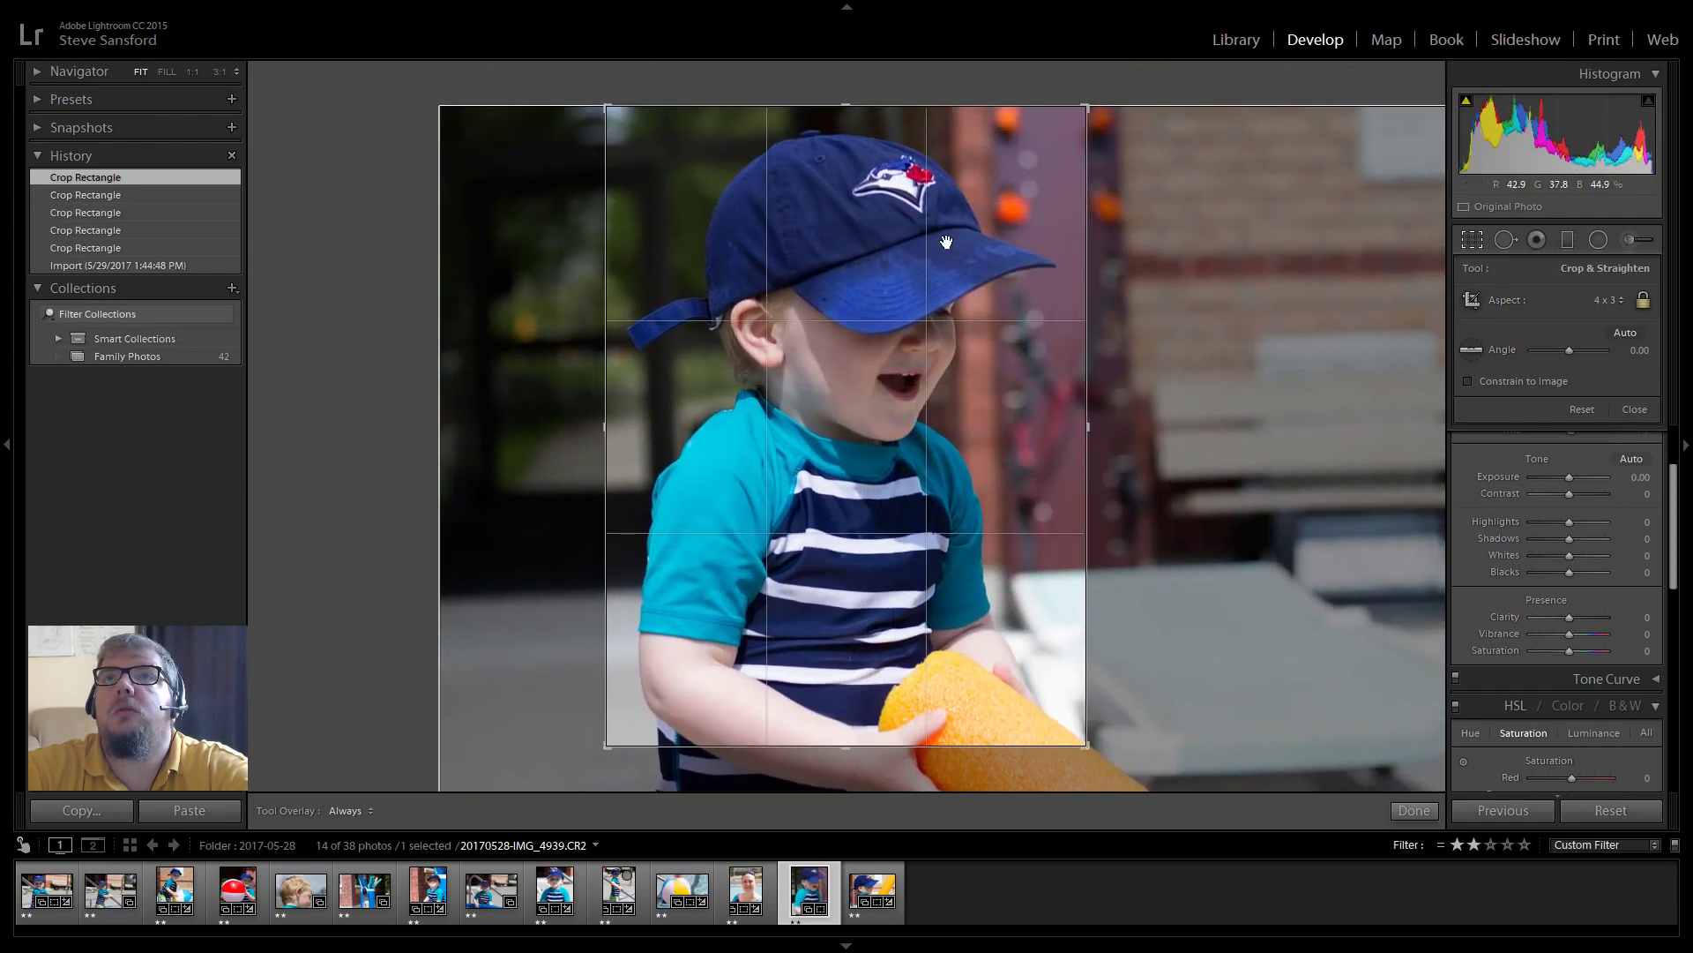
mouse_move(946, 241)
left_mouse_down()
mouse_move(918, 273)
mouse_move(938, 265)
left_mouse_up()
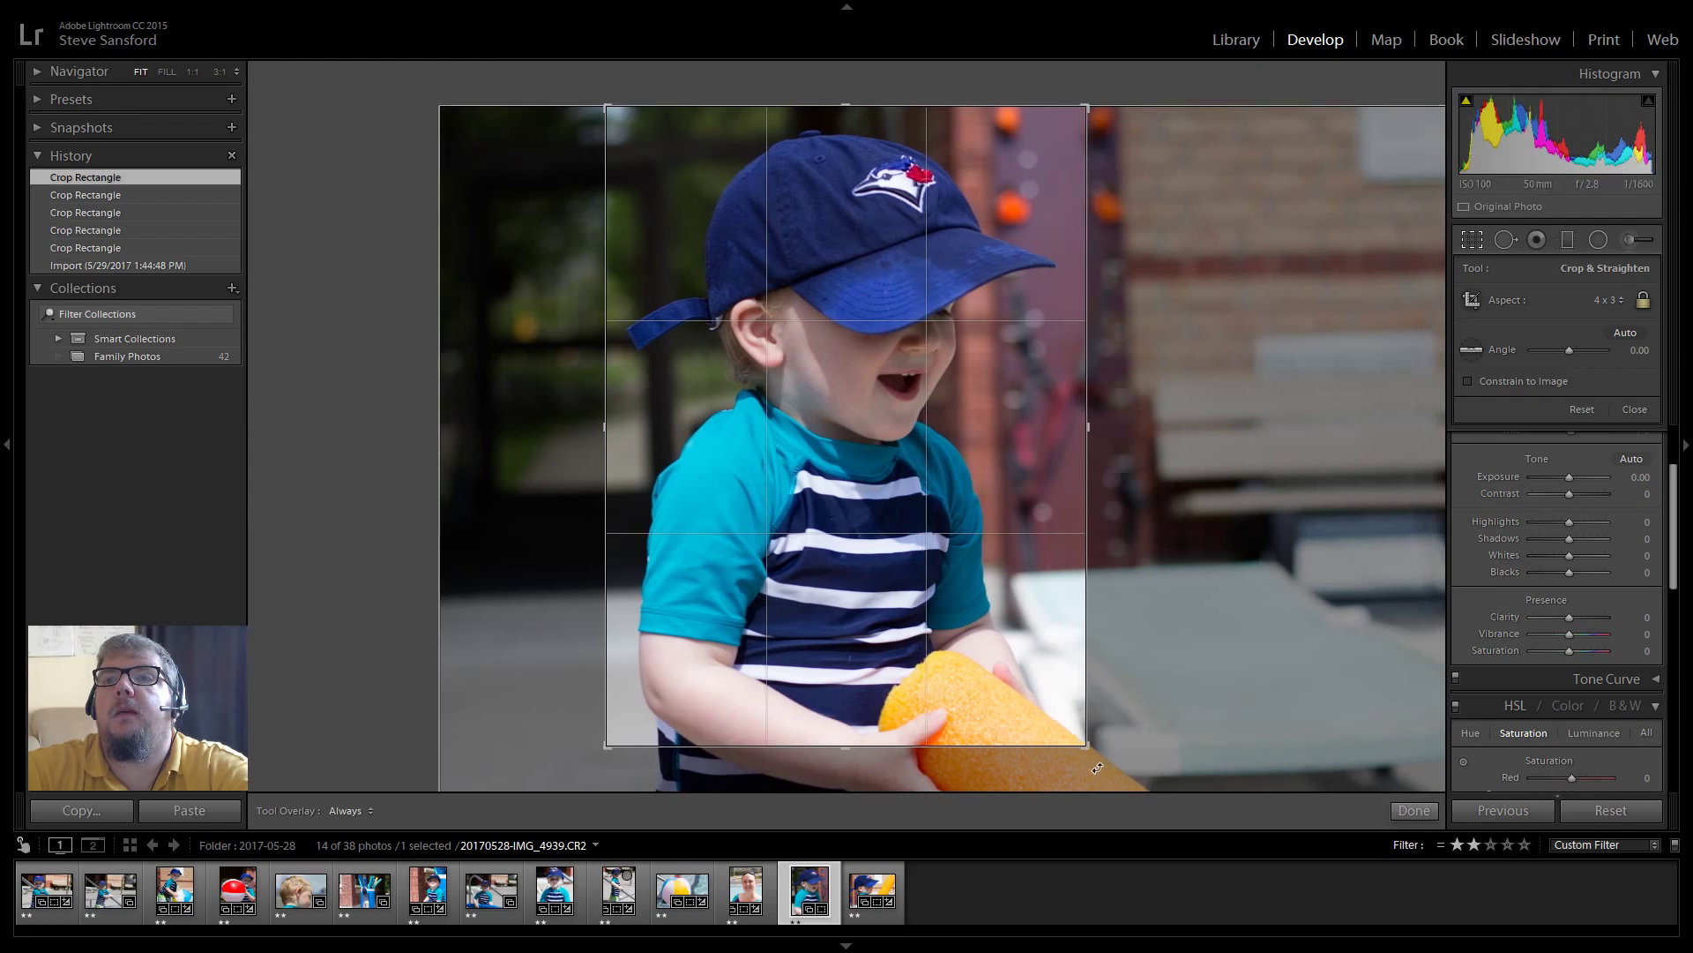
left_click_drag(1097, 768, 1087, 749)
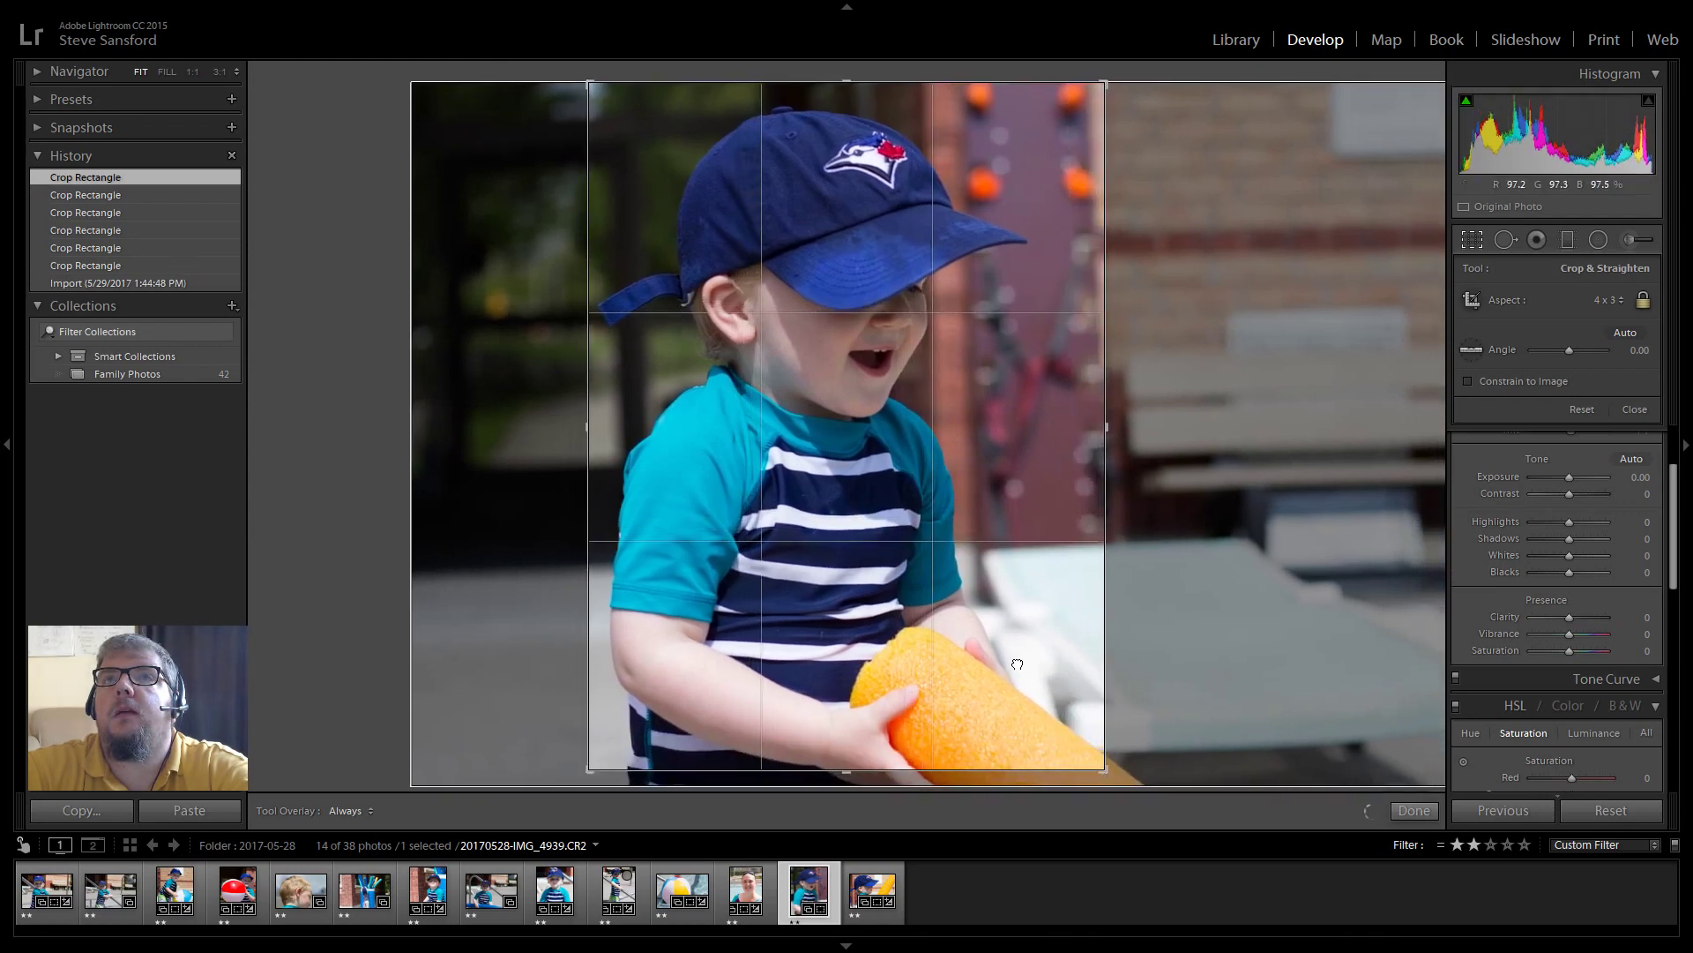
left_click_drag(1017, 664, 1056, 658)
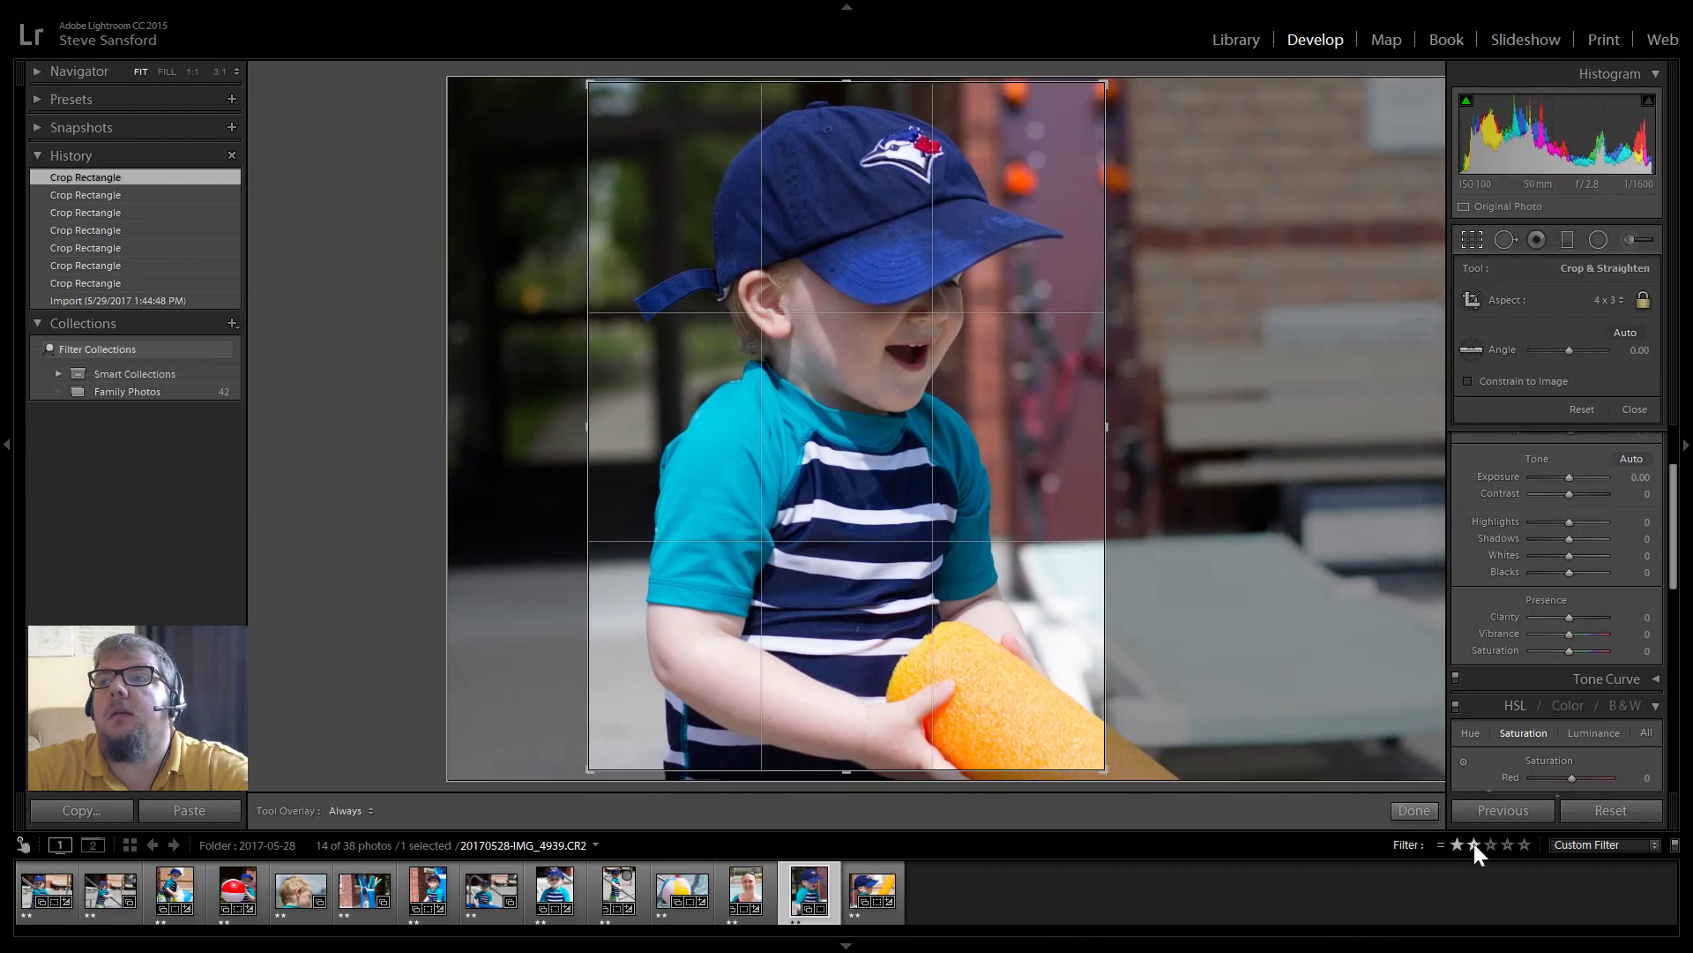
left_click(1415, 810)
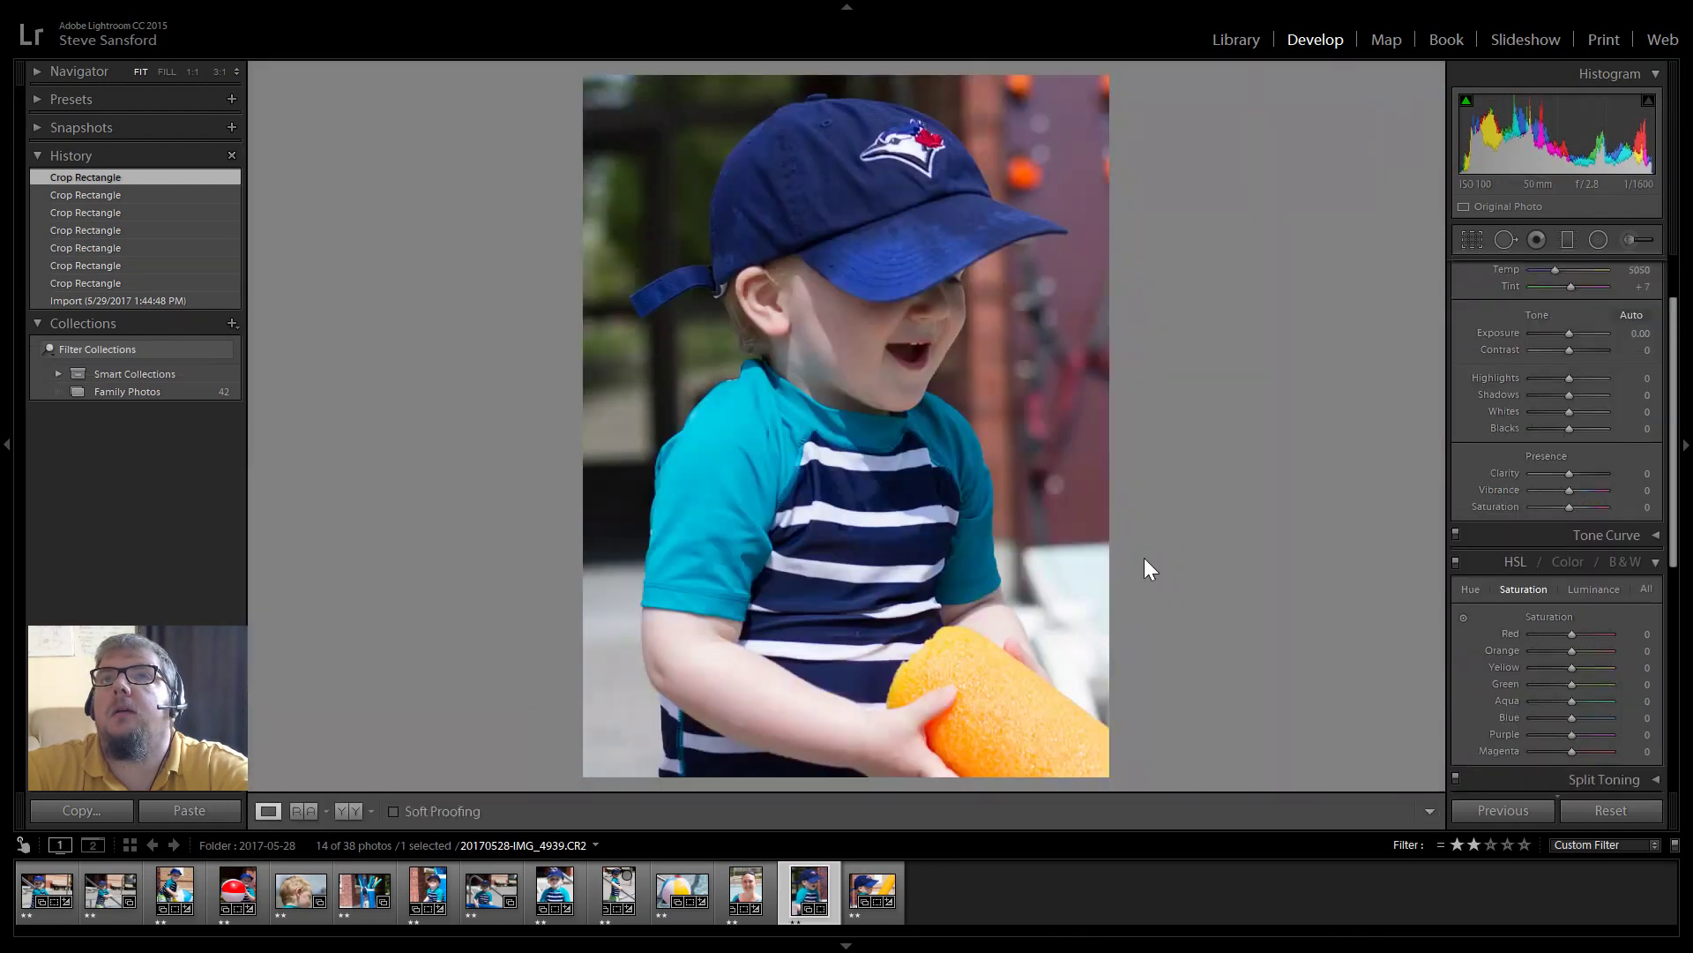
- Reopen the crop, shift the boy toward the left edge of the frame, enlarge the crop slightly, and apply it
left_click(1469, 243)
left_click_drag(850, 411, 795, 433)
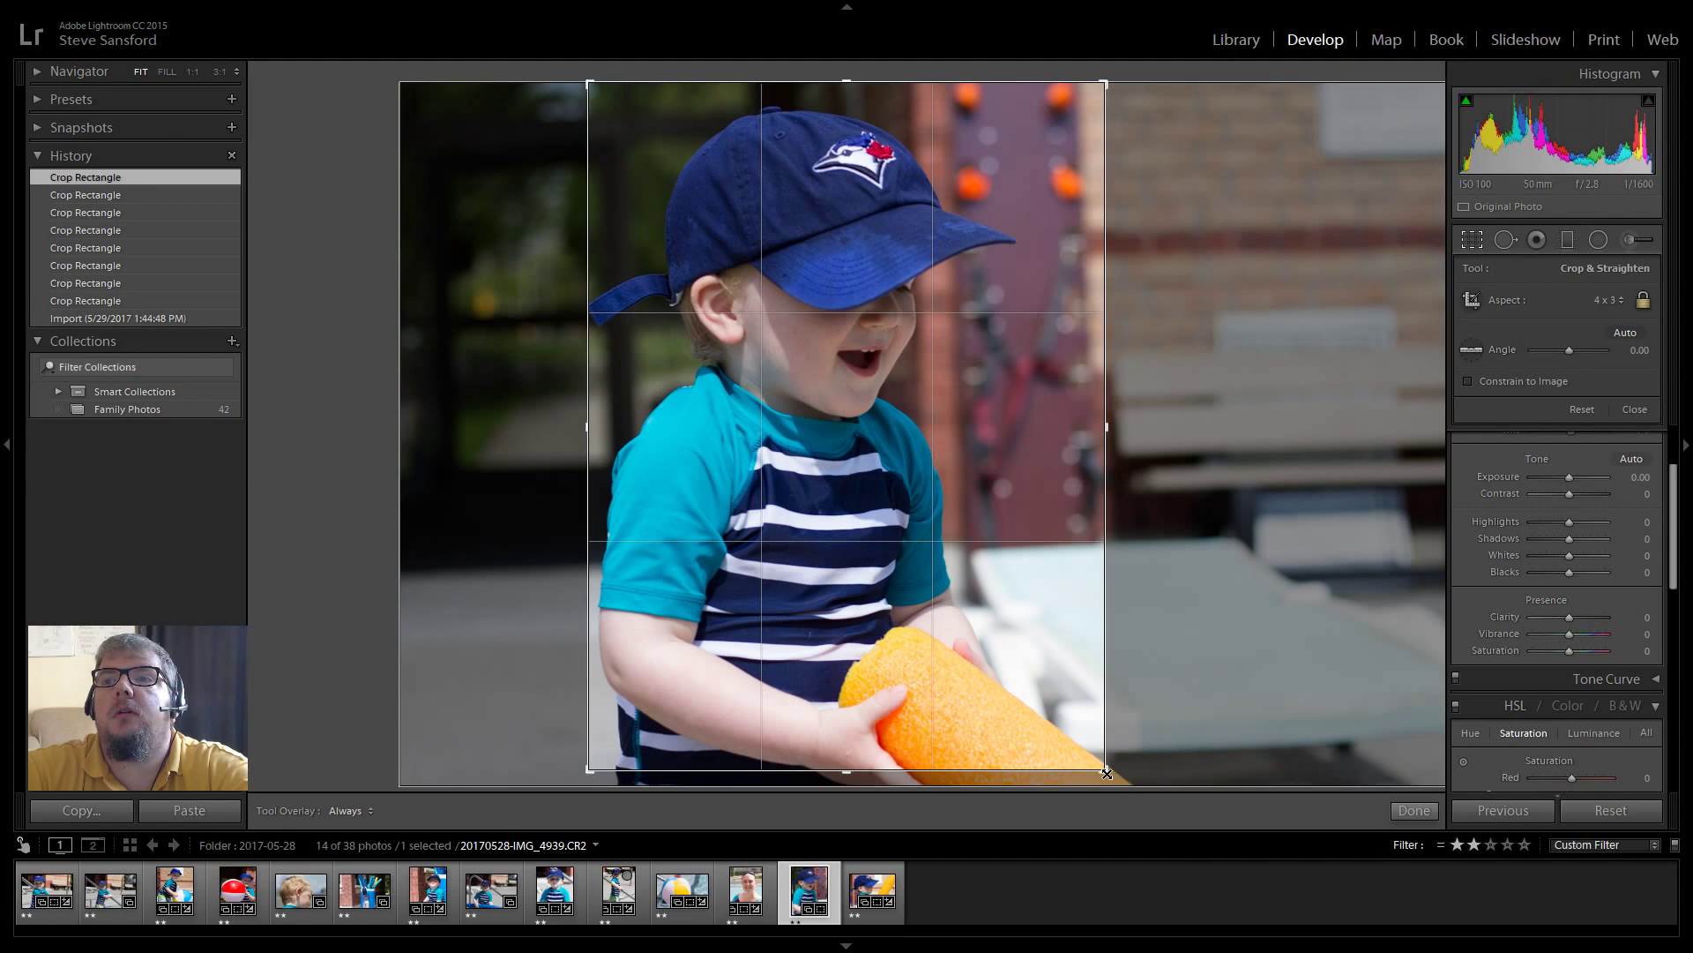
left_click_drag(1107, 774, 1114, 778)
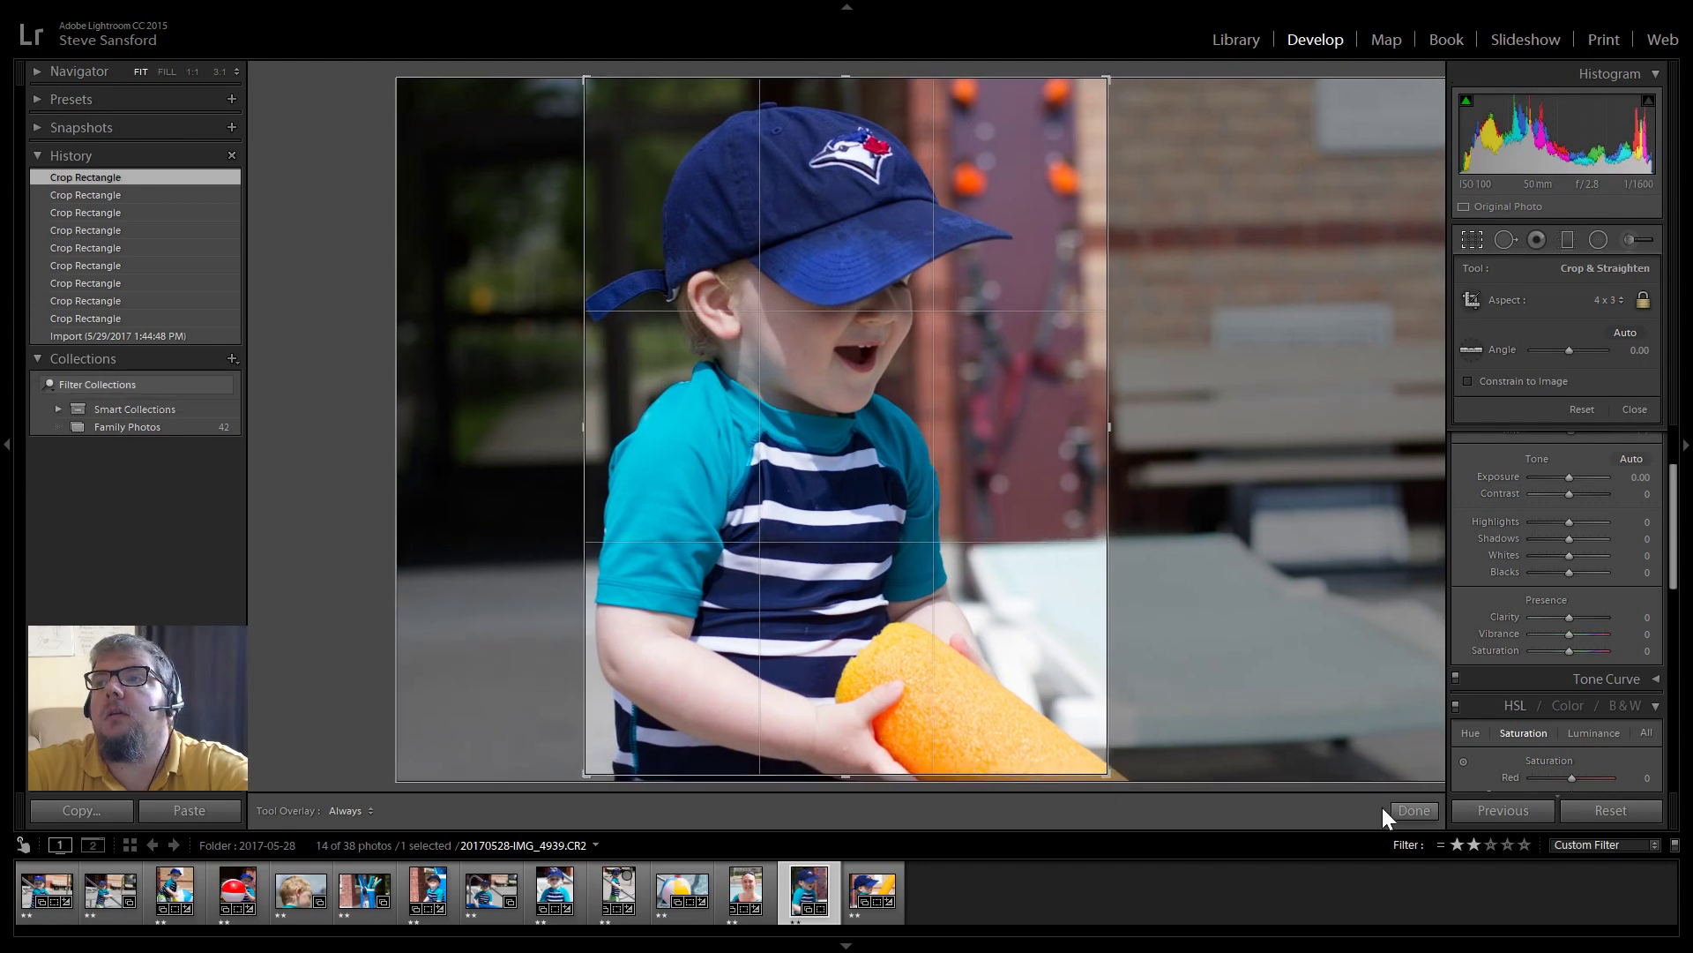
left_click(1411, 810)
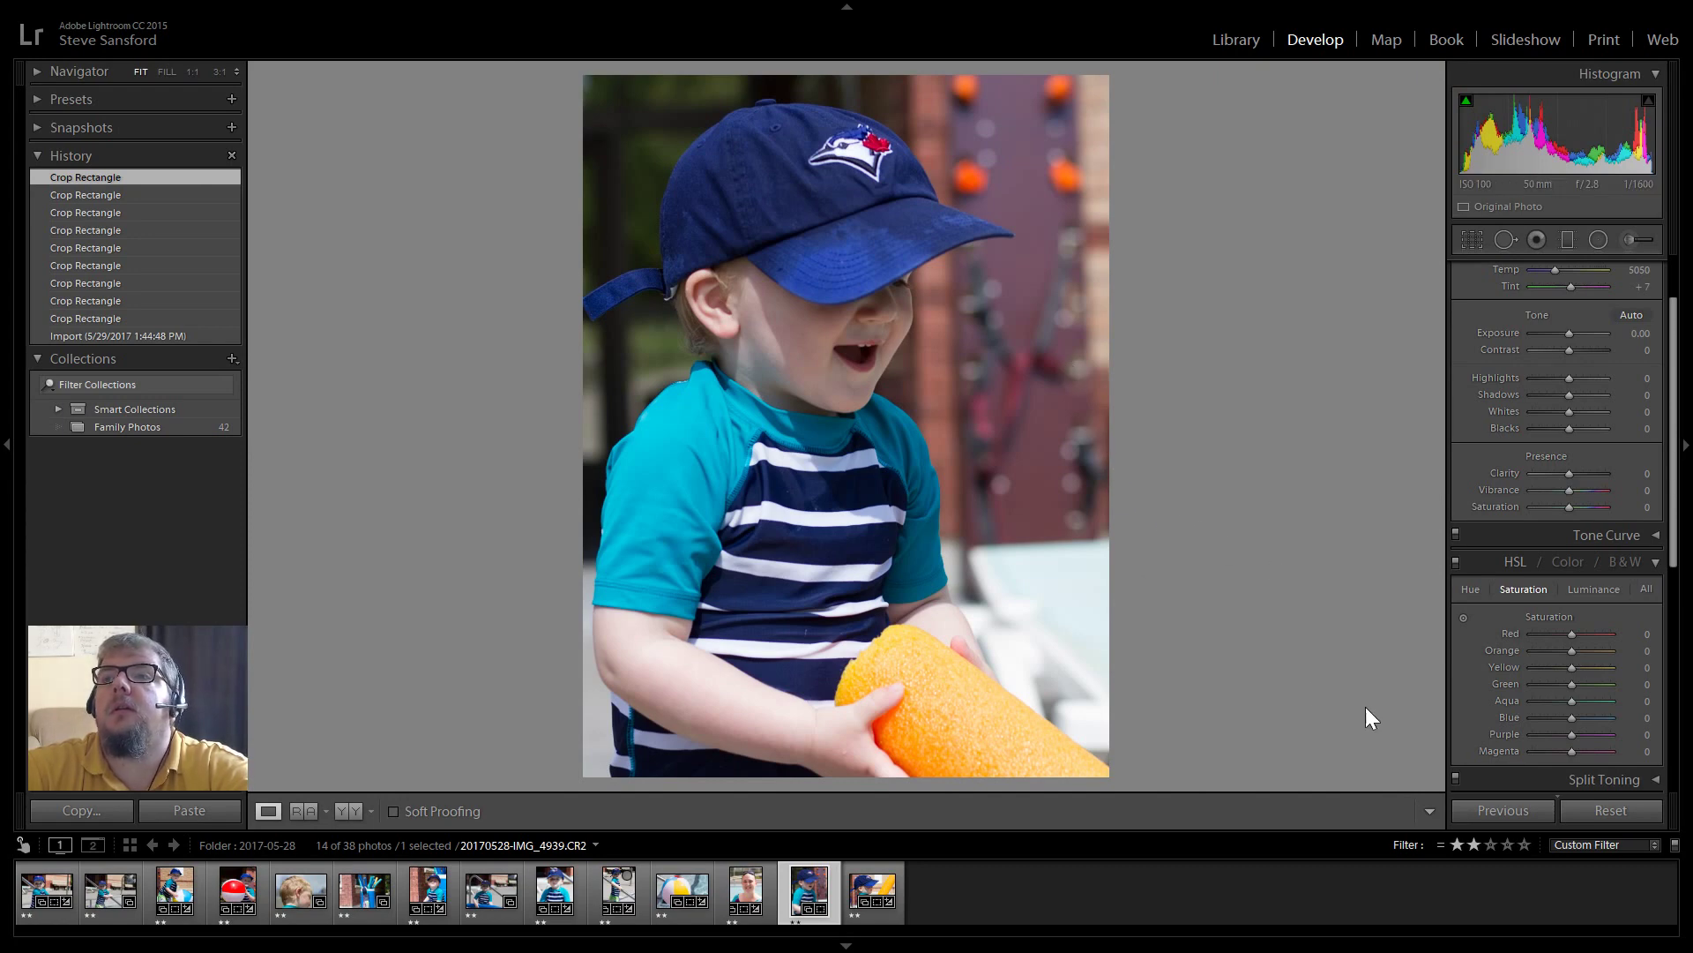
- Tighten the crop slightly from its top right corner to trim space above the boy's cap, and apply it
left_click(1470, 239)
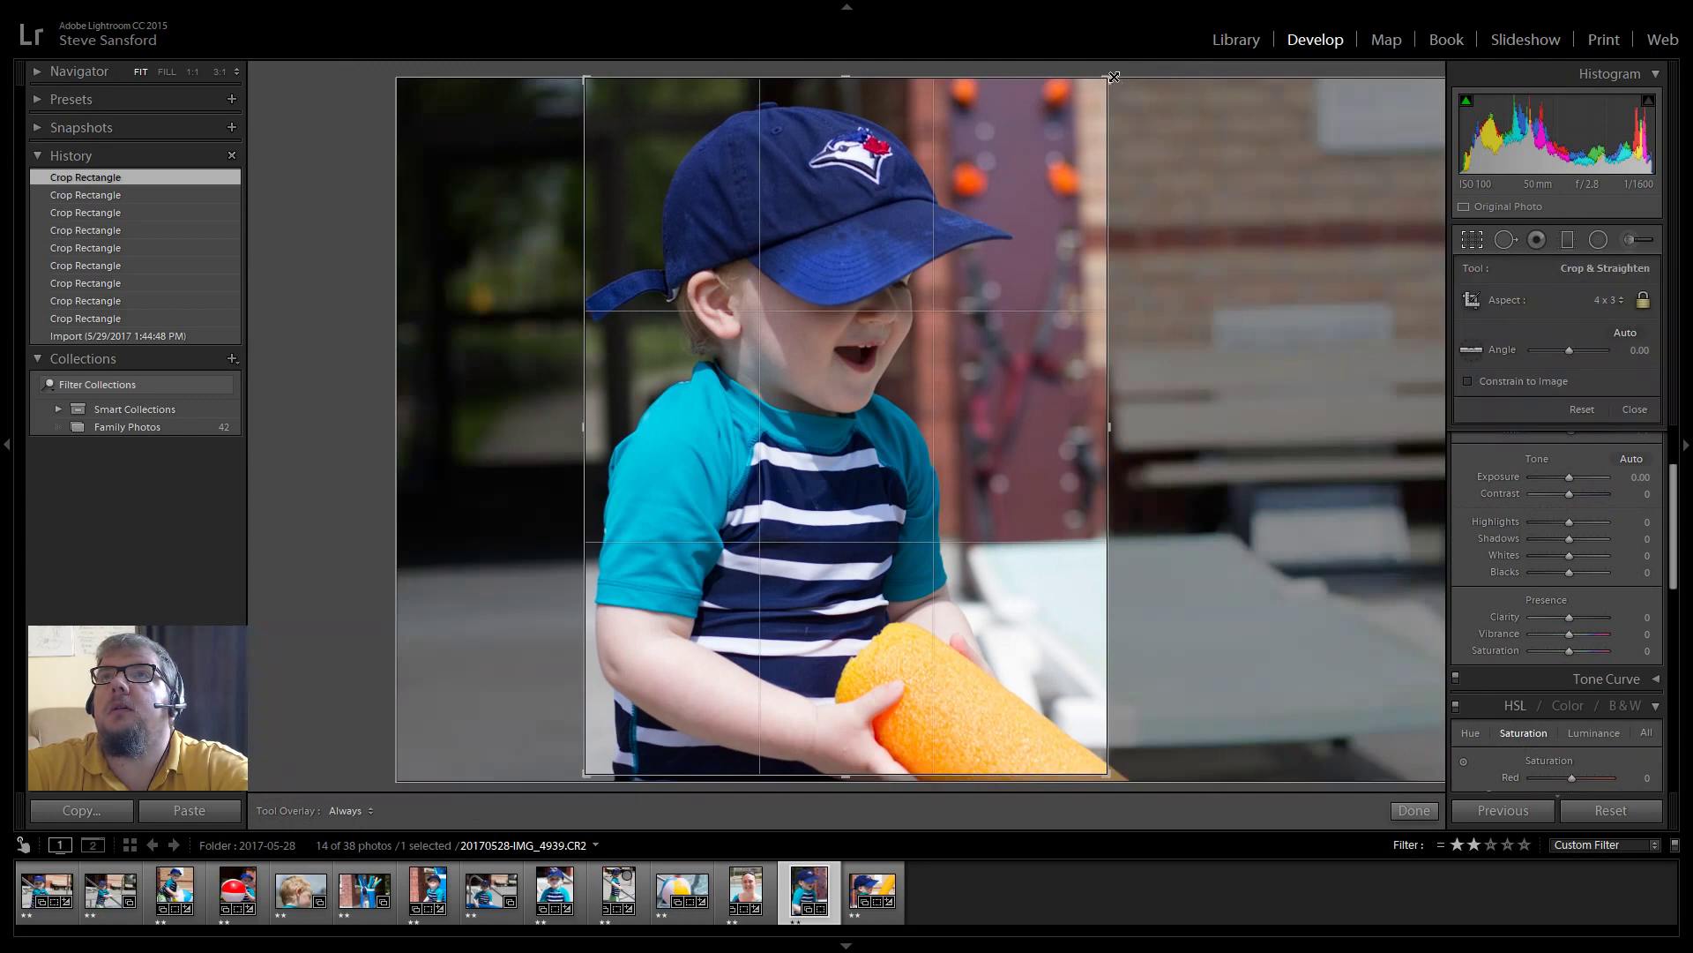
left_click_drag(1109, 78, 1112, 86)
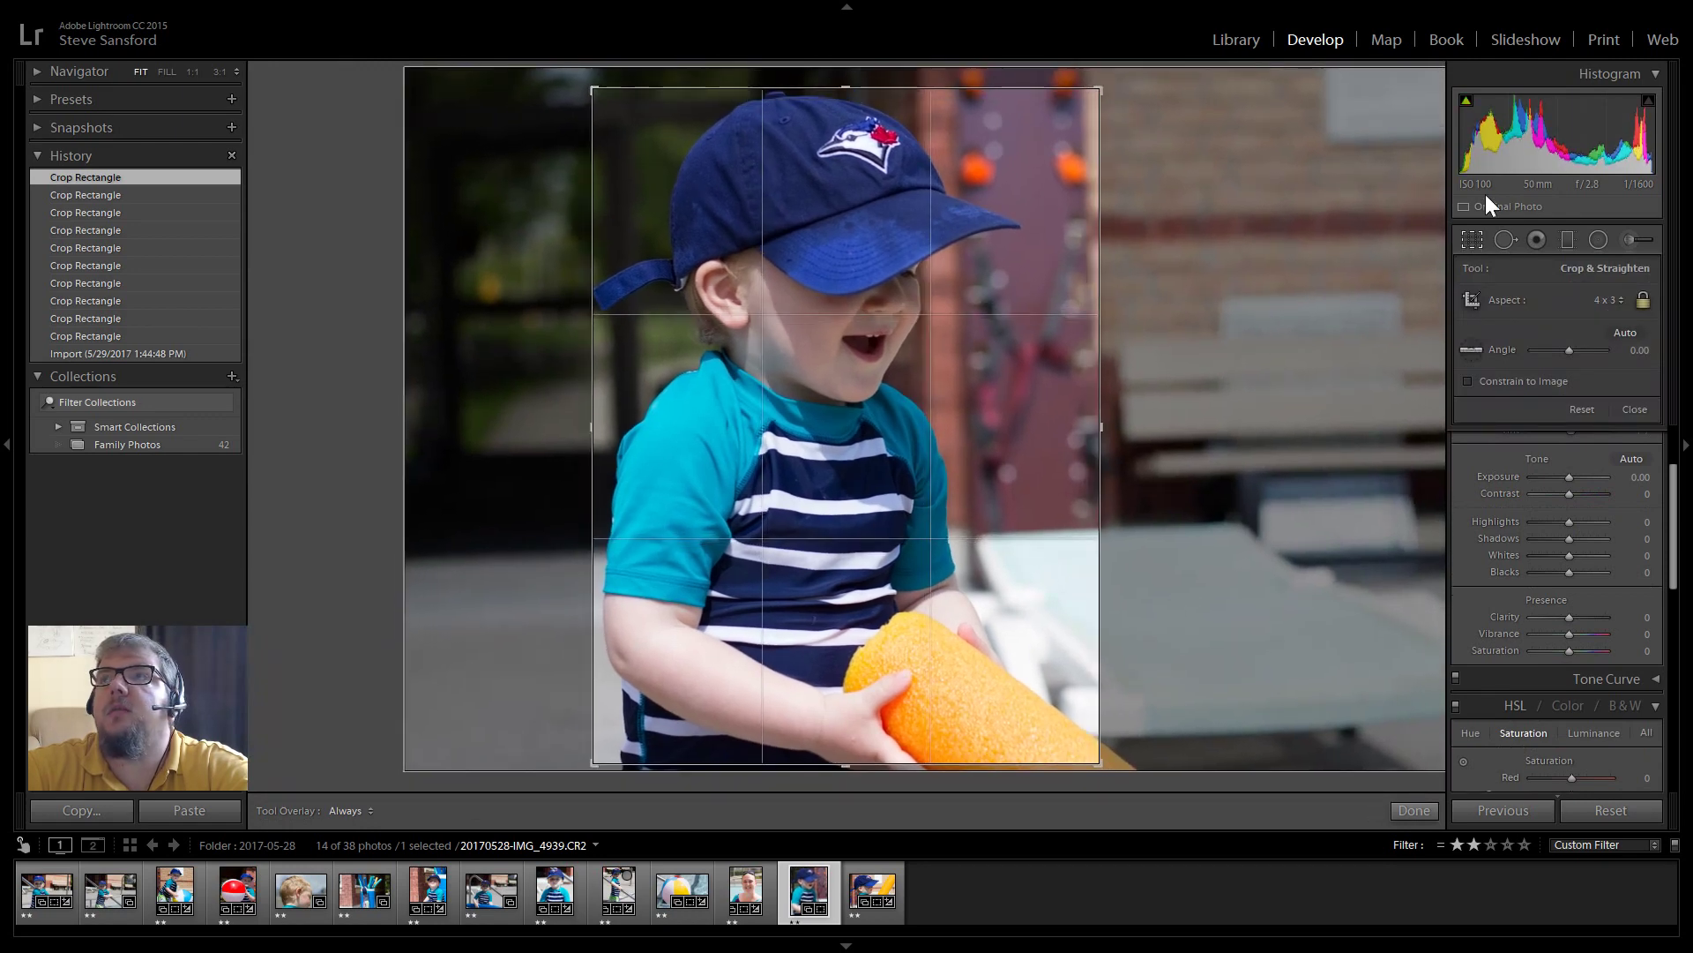
left_click(1421, 808)
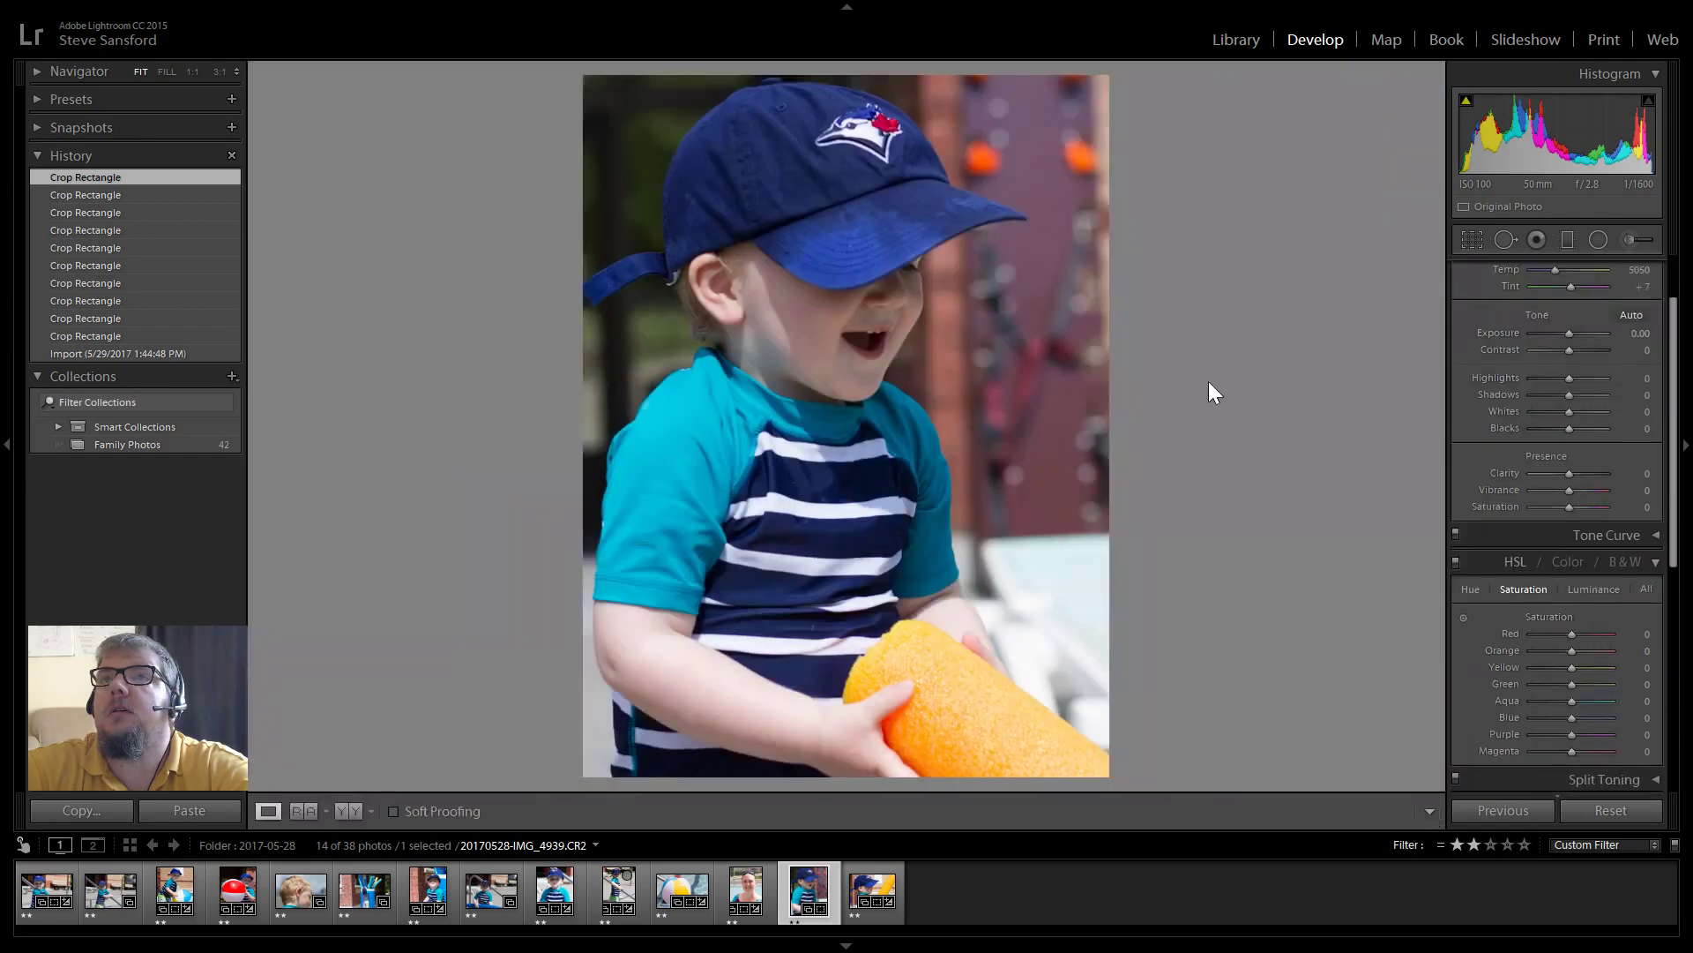
- Auto-tone the laughing boy's photo and set Exposure to +0.12, Contrast to +24, Blacks to -29, Clarity to -10 and Vibrance to +12
left_click(1632, 315)
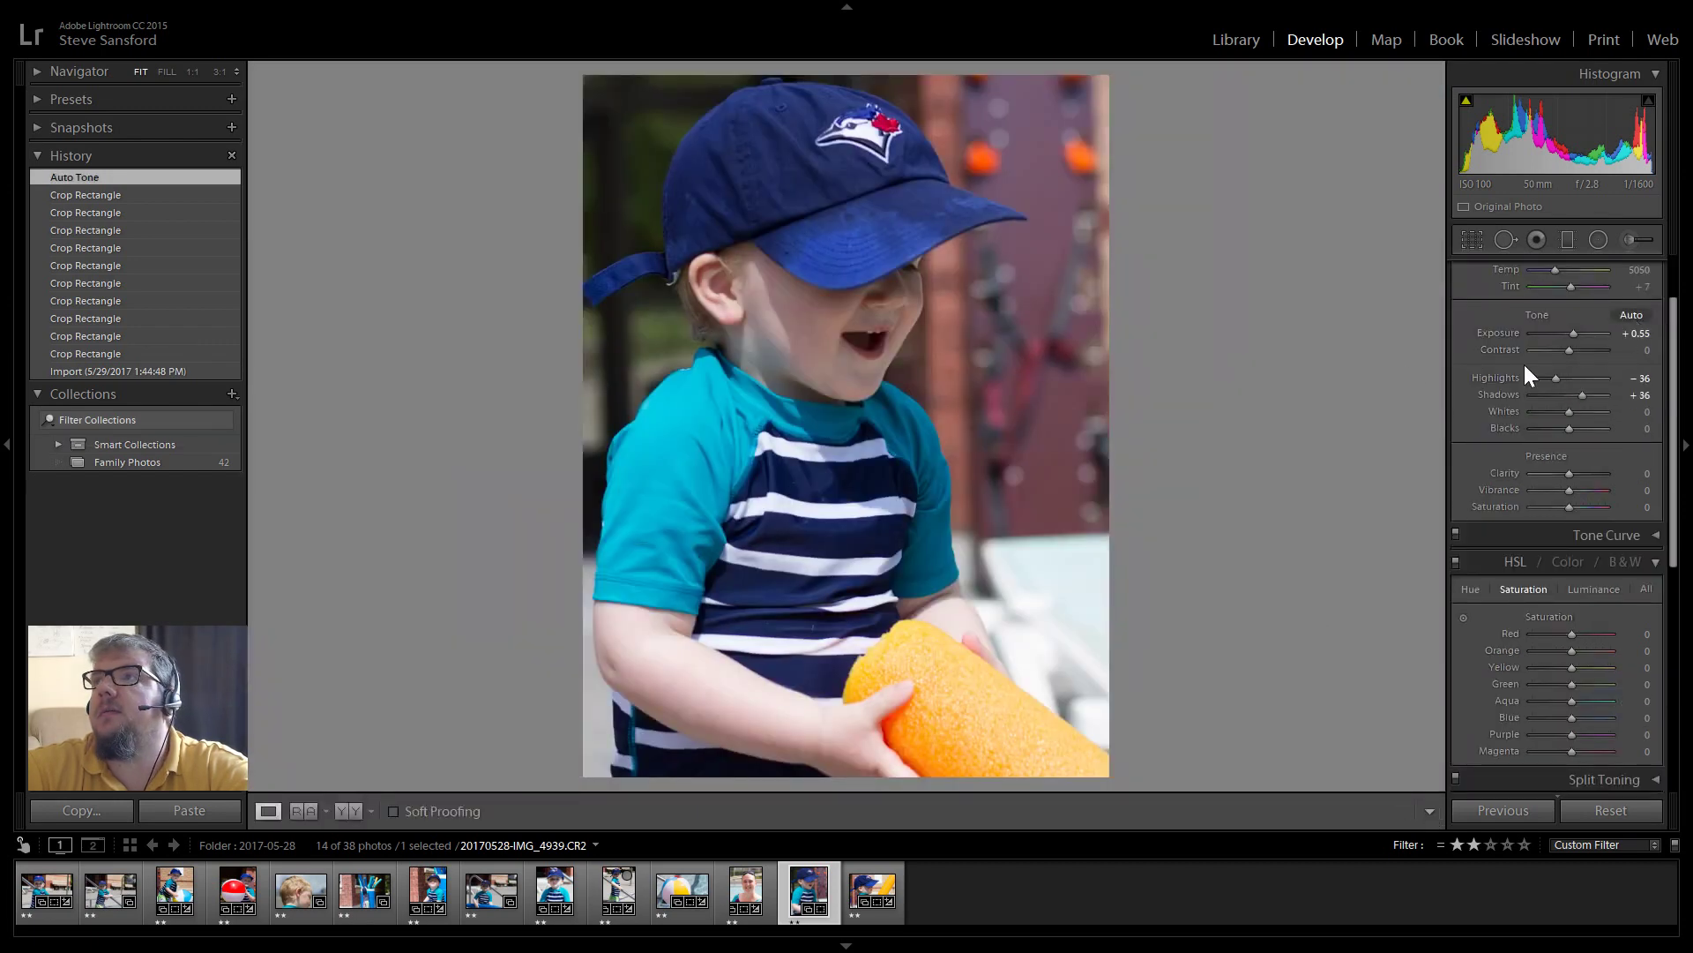
left_click_drag(1579, 330, 1579, 346)
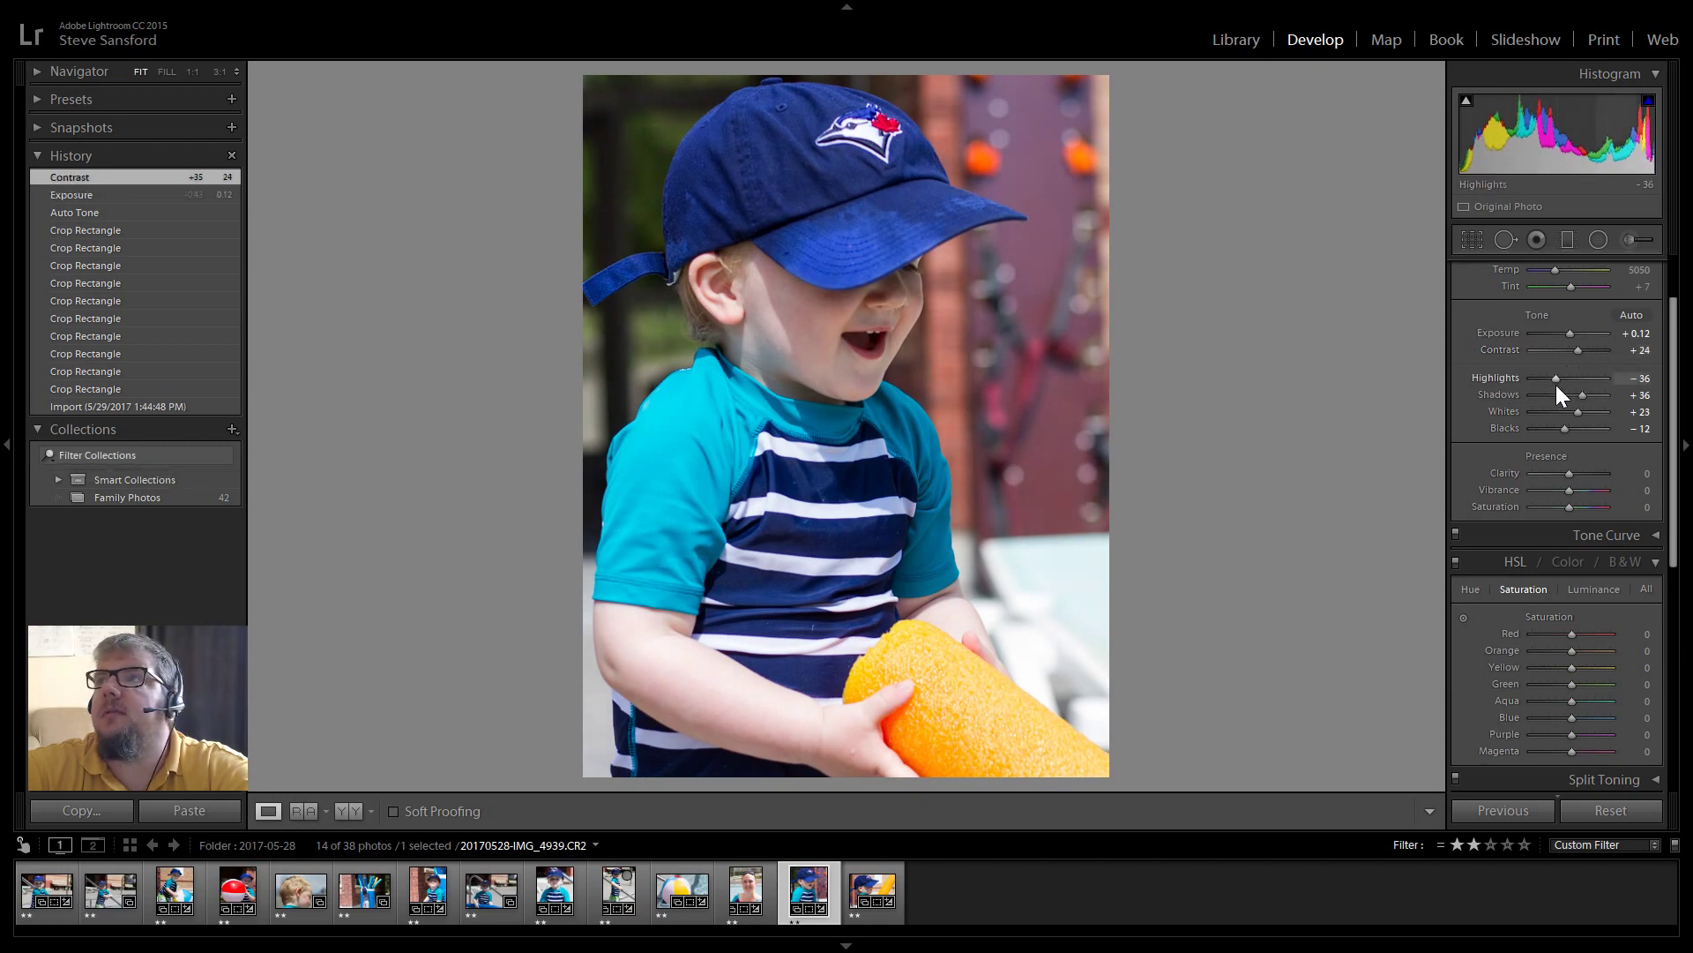
left_click_drag(1565, 426, 1567, 474)
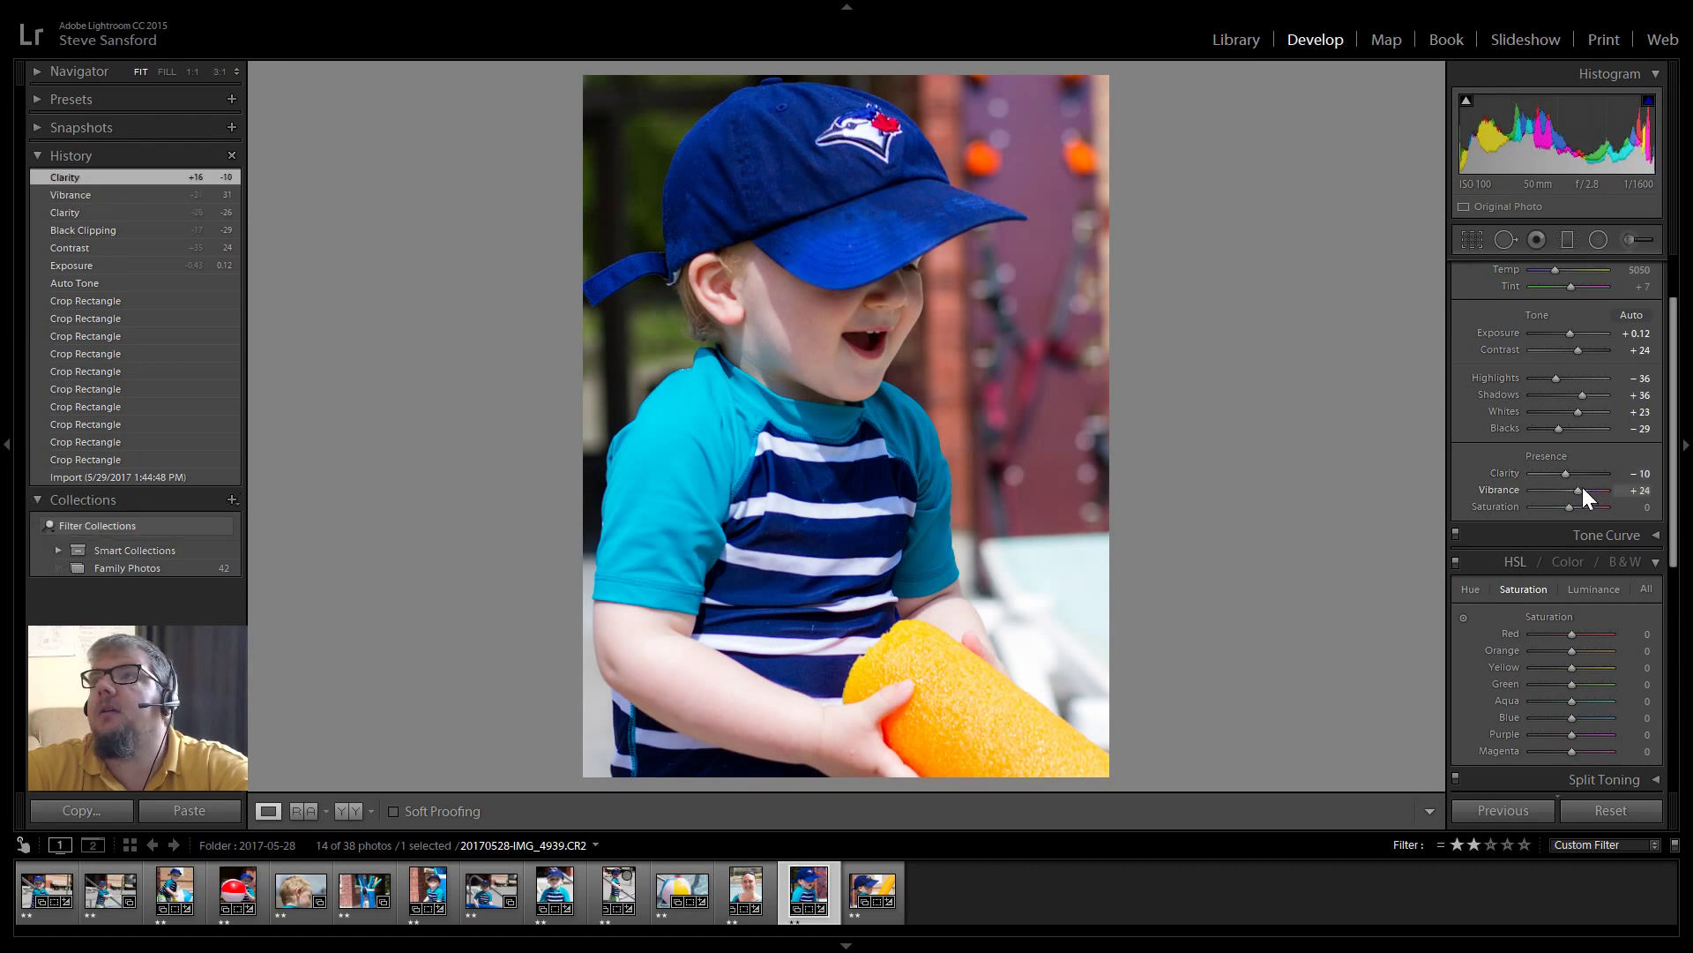
left_click_drag(1579, 487, 1579, 487)
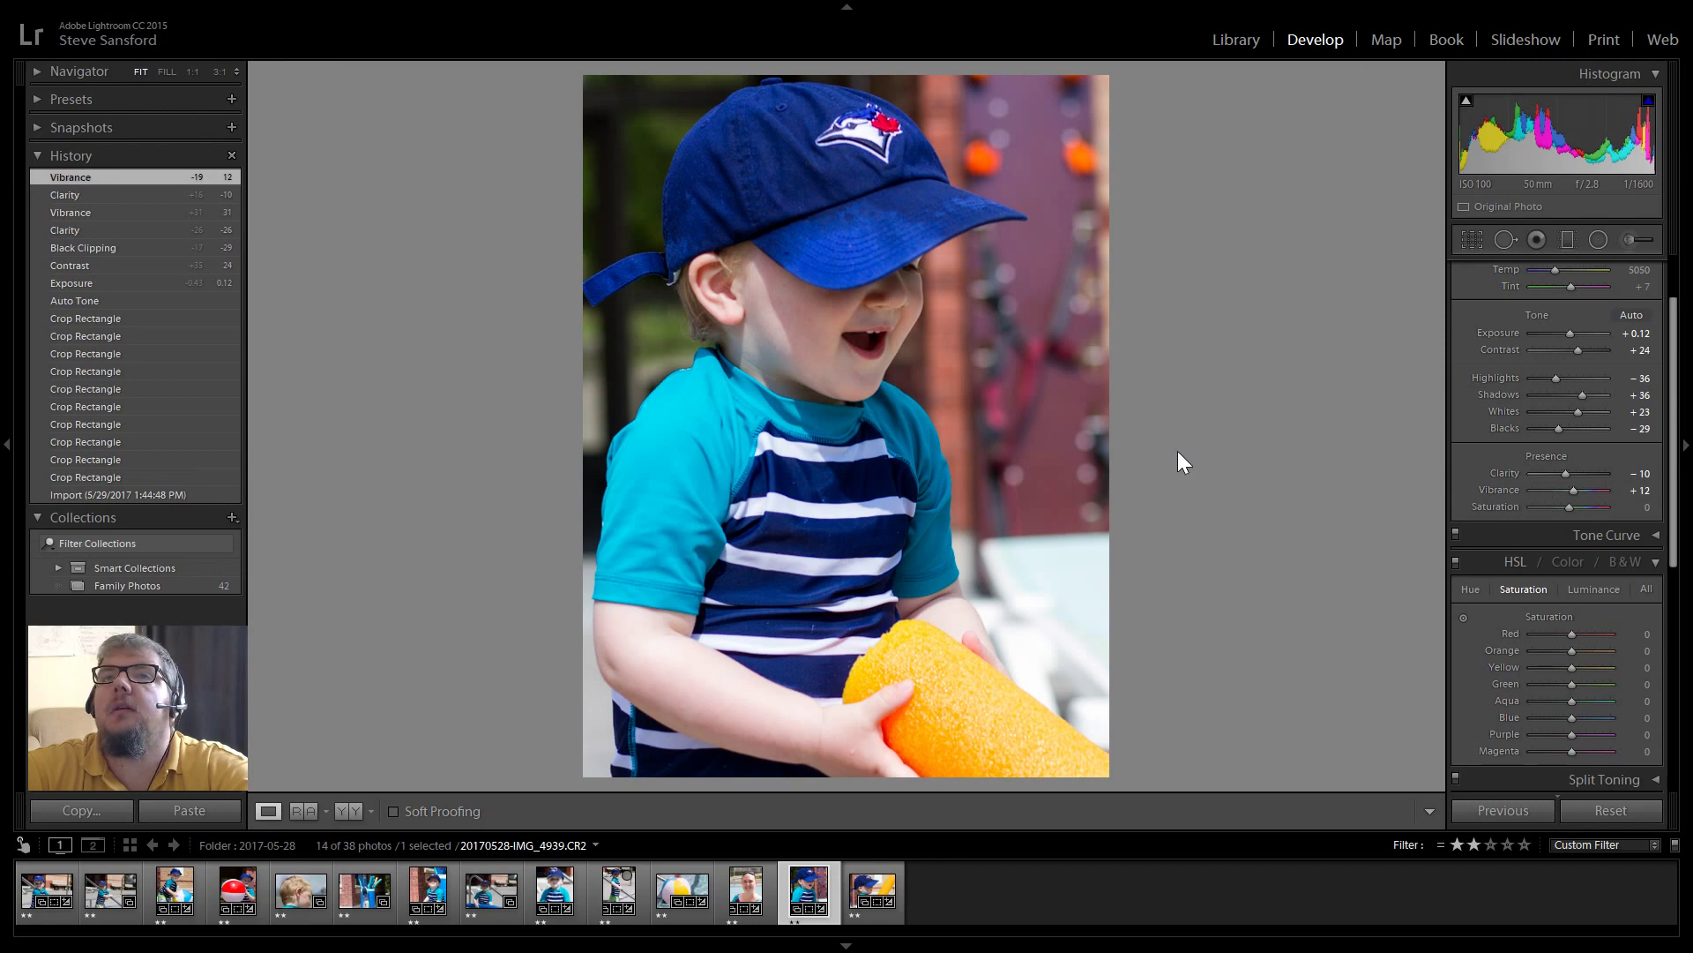
- Compare the laughing boy's photo before and after the tone and color adjustments
key("backslash")
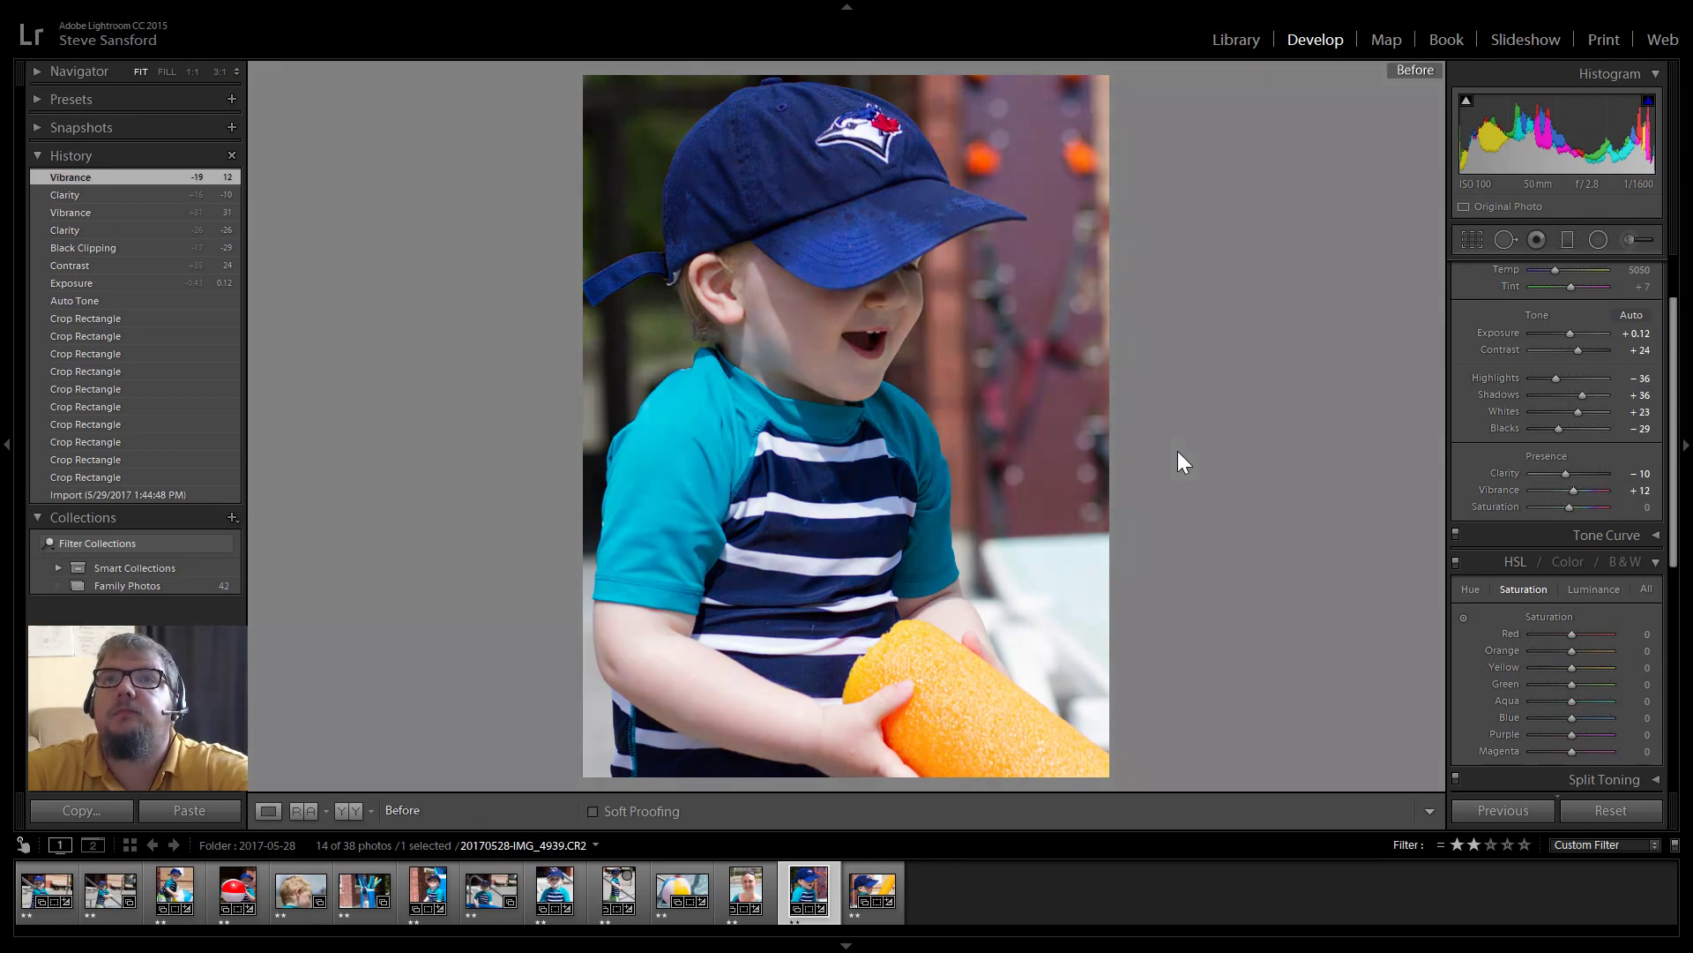
key("backslash")
key("backslash")
key("backslash")
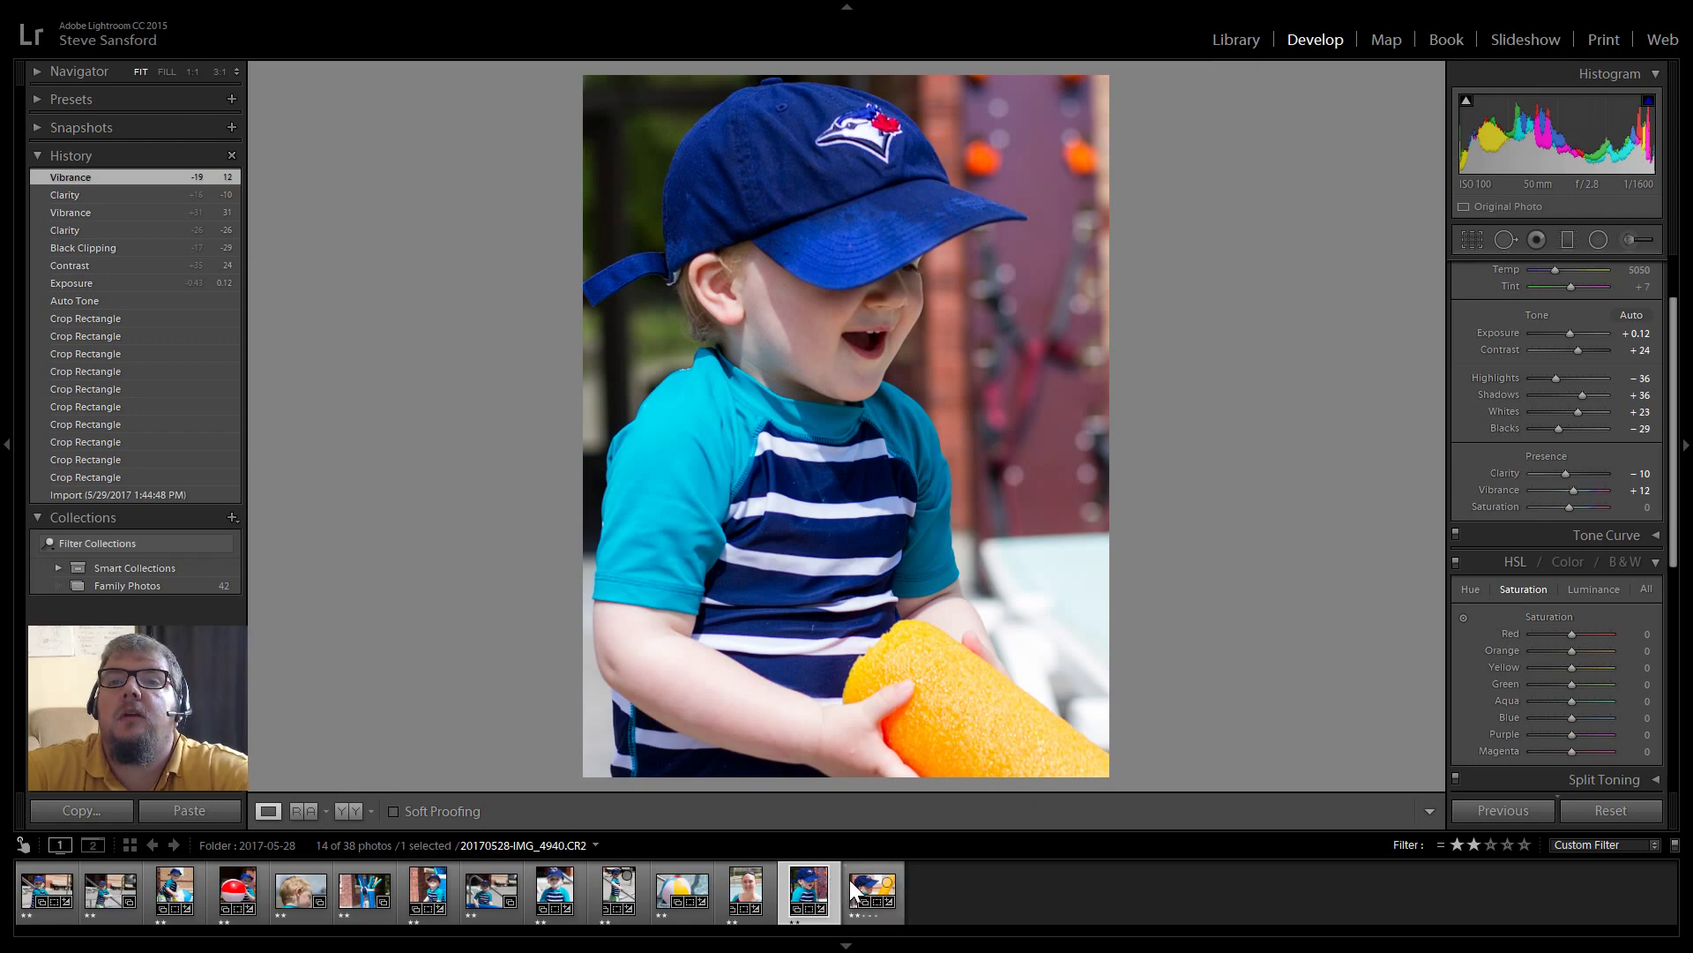
- Review the edited photos of the boy with the noodle, the smiling woman and the beach ball
left_click(874, 892)
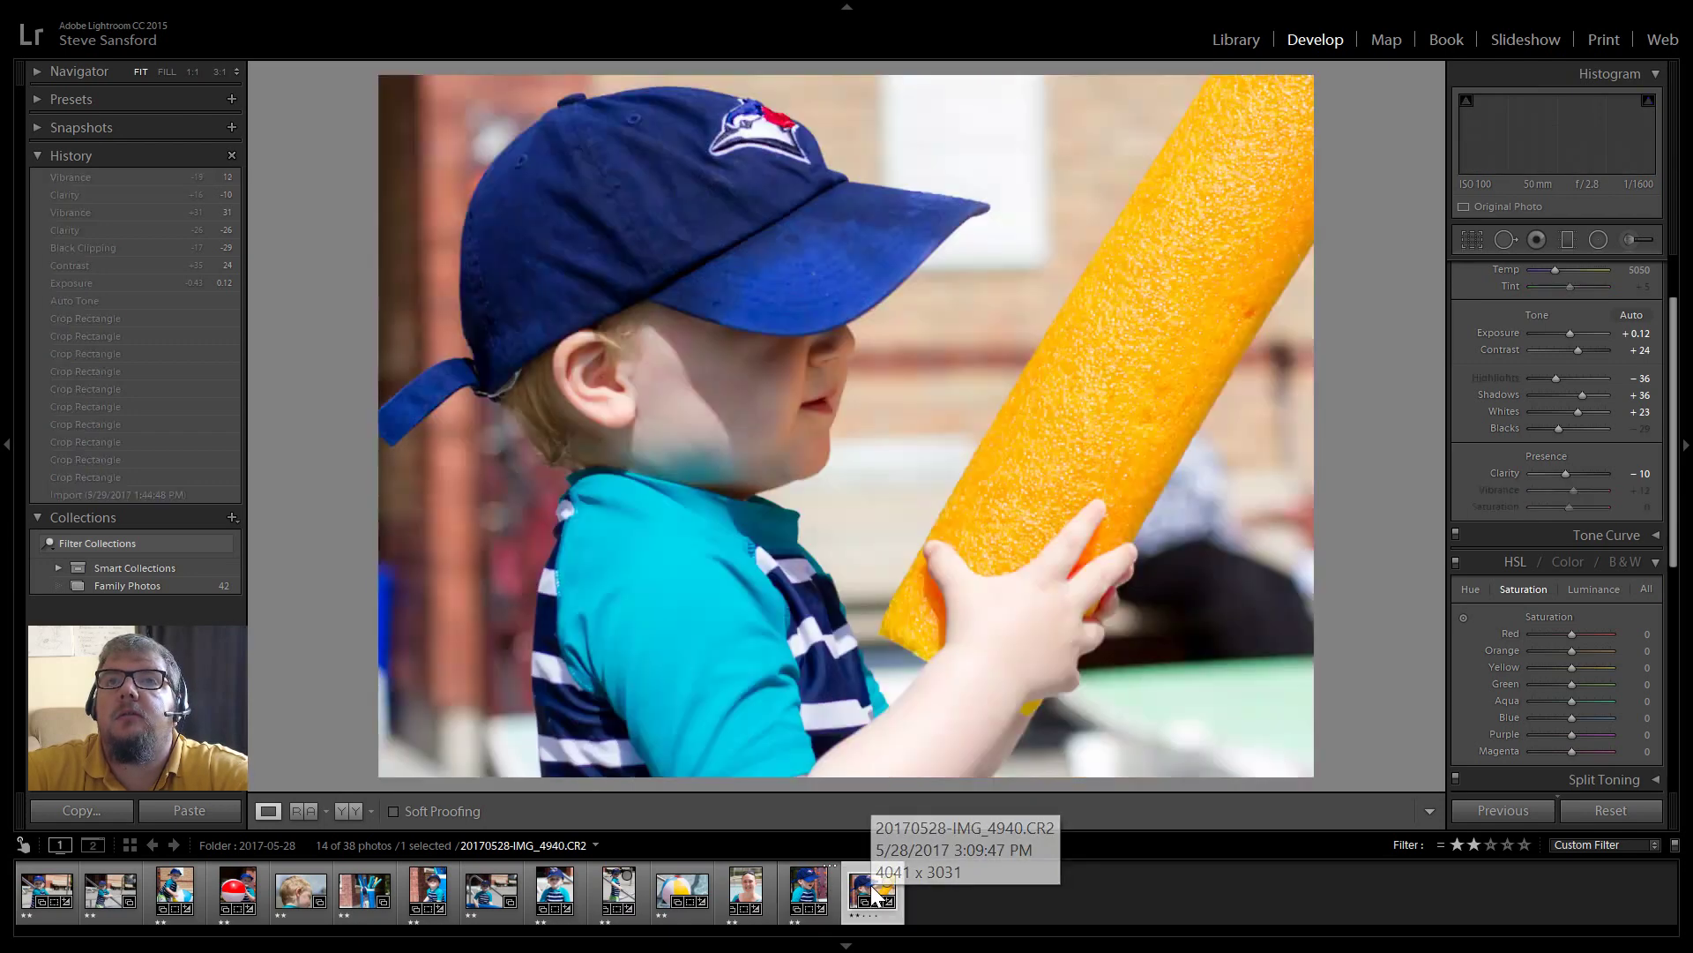
left_click(804, 871)
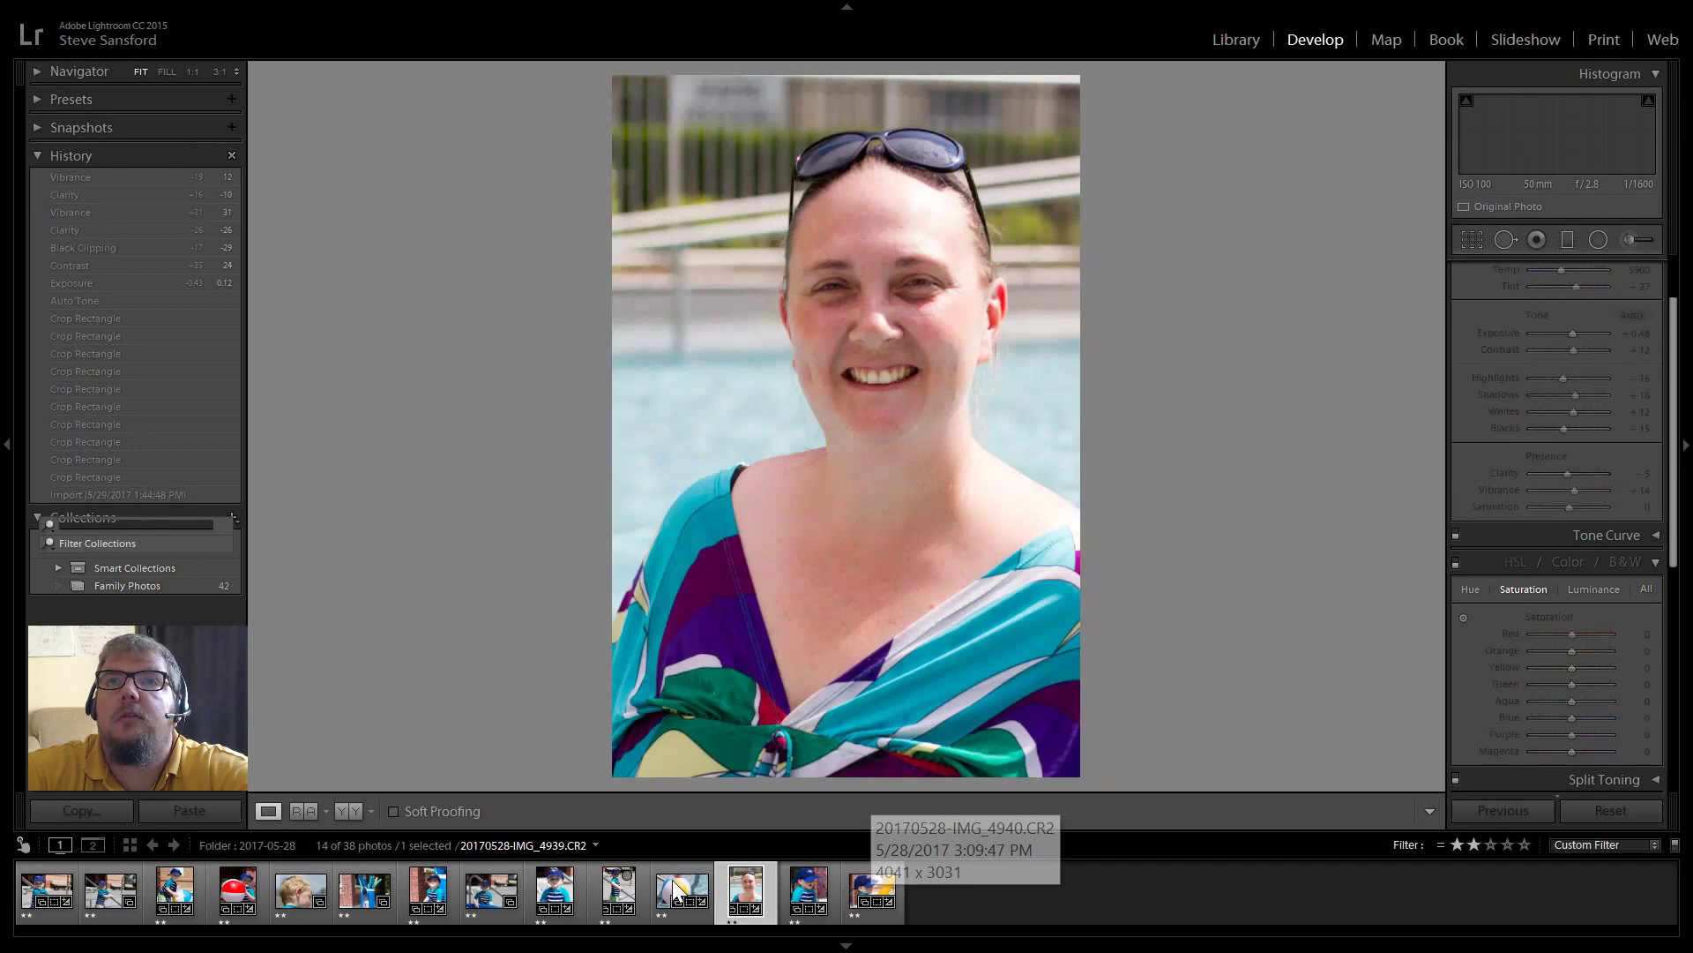
left_click(672, 887)
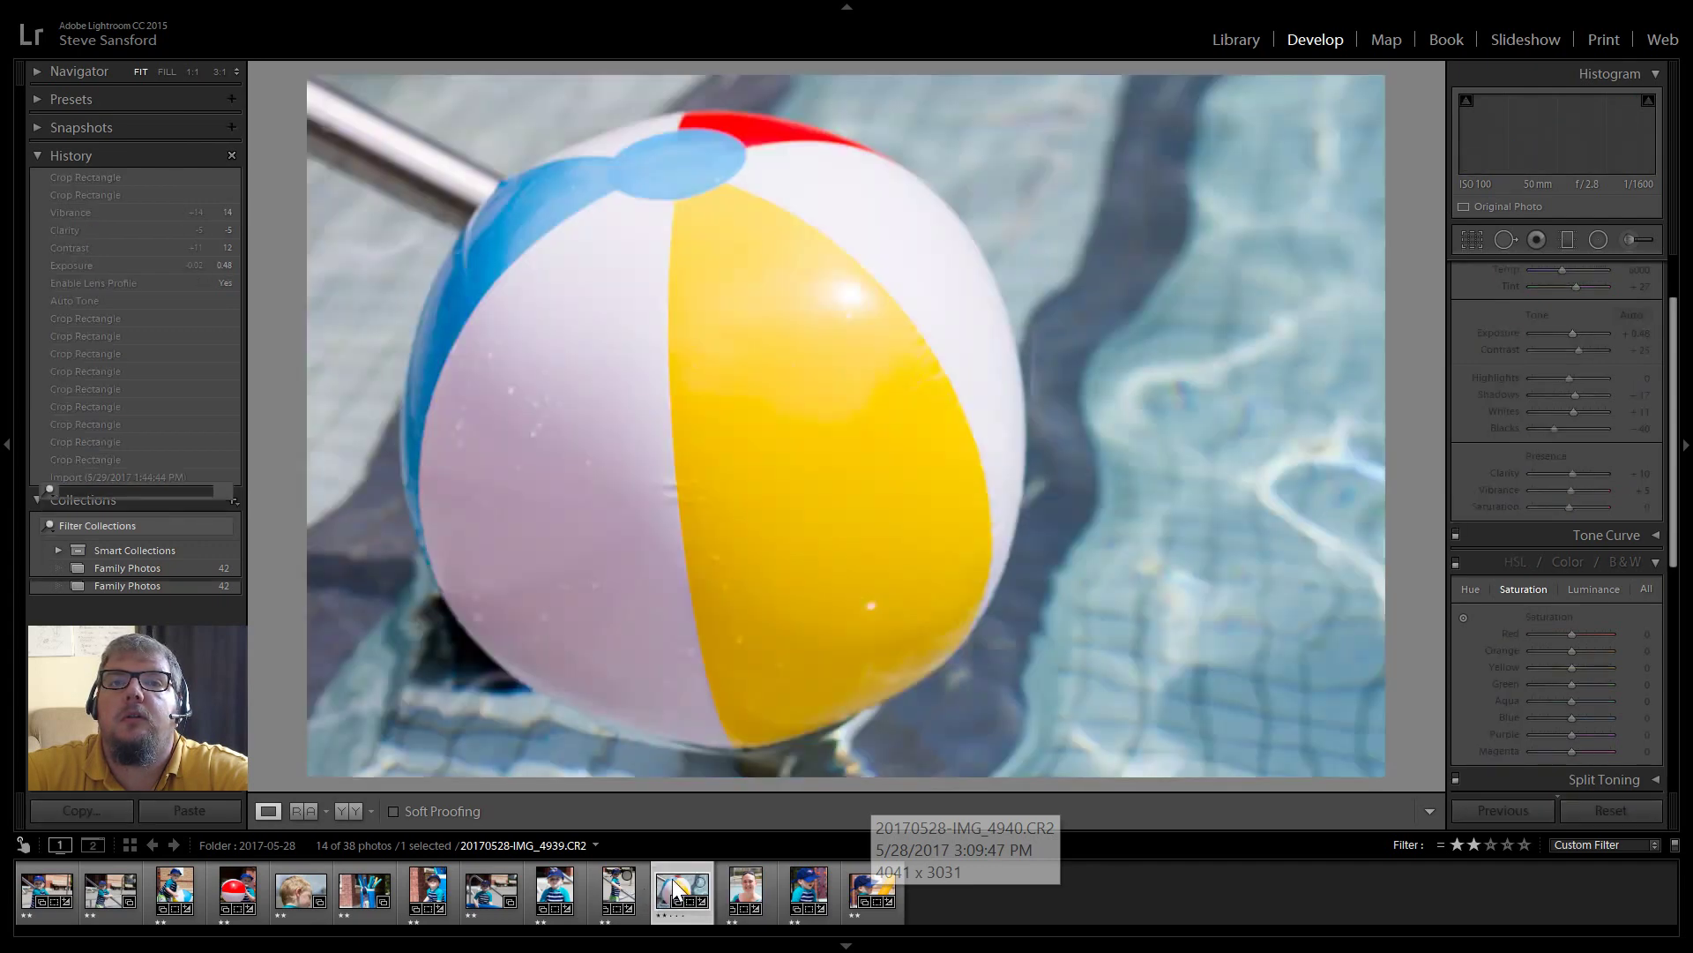
- Open IMG_4928 of the boy holding the pool railing and set its star rating to None
left_click(612, 880)
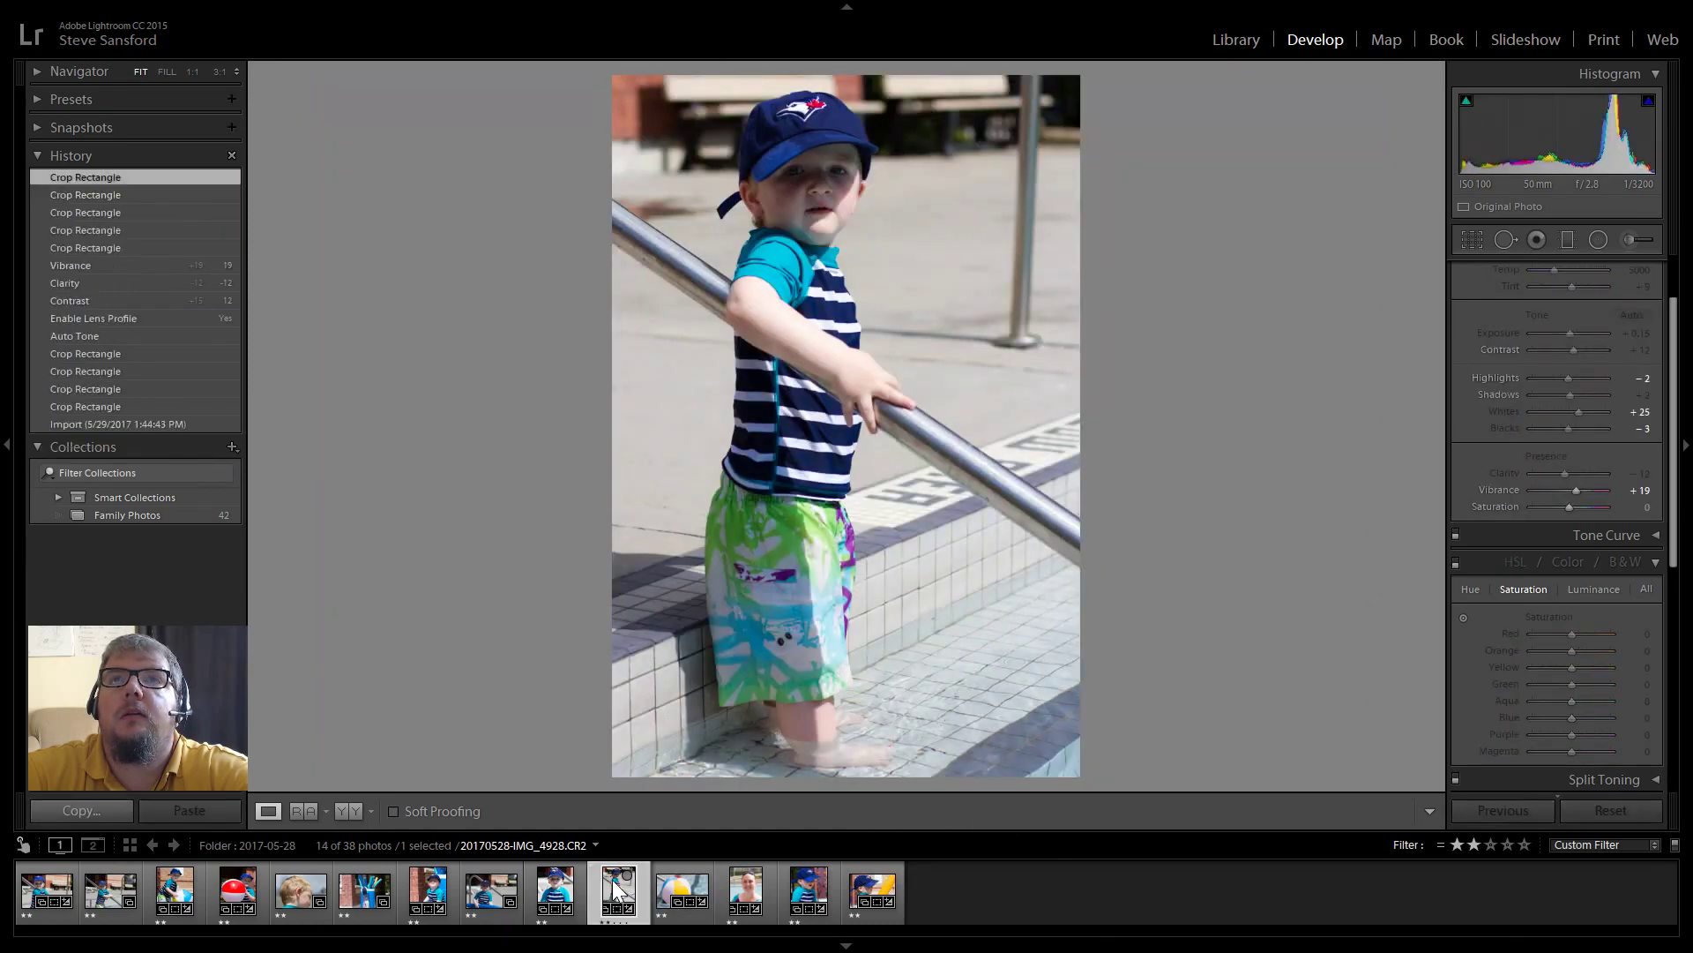
right_click(612, 880)
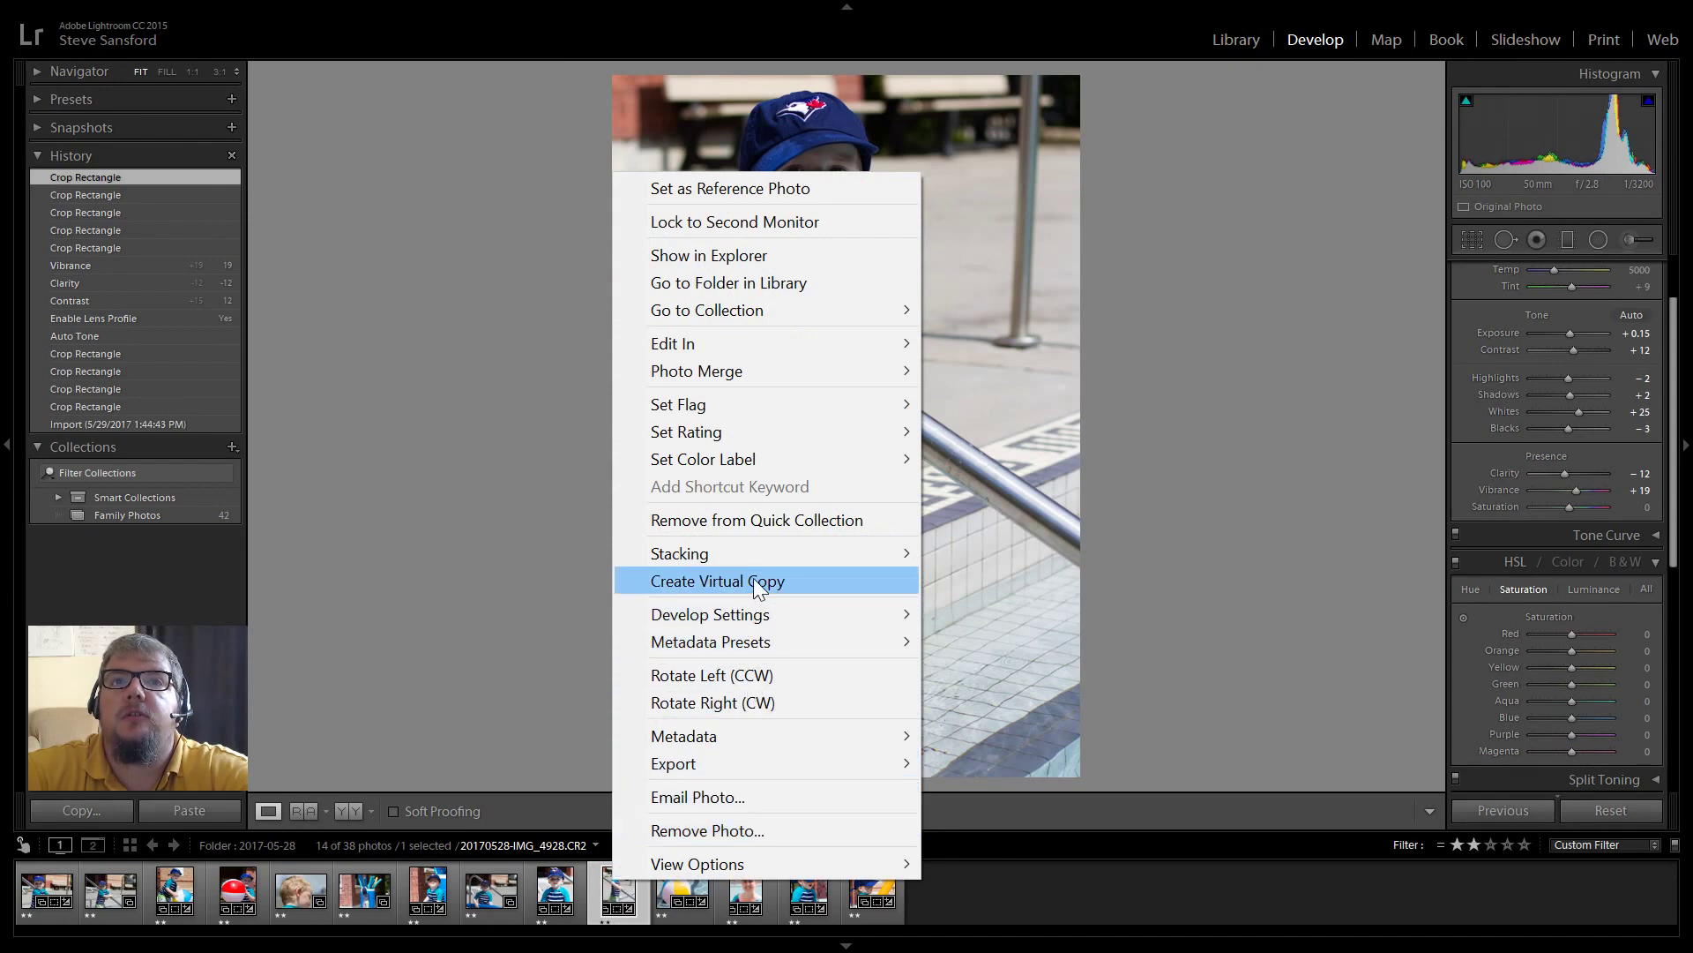
mouse_move(862, 431)
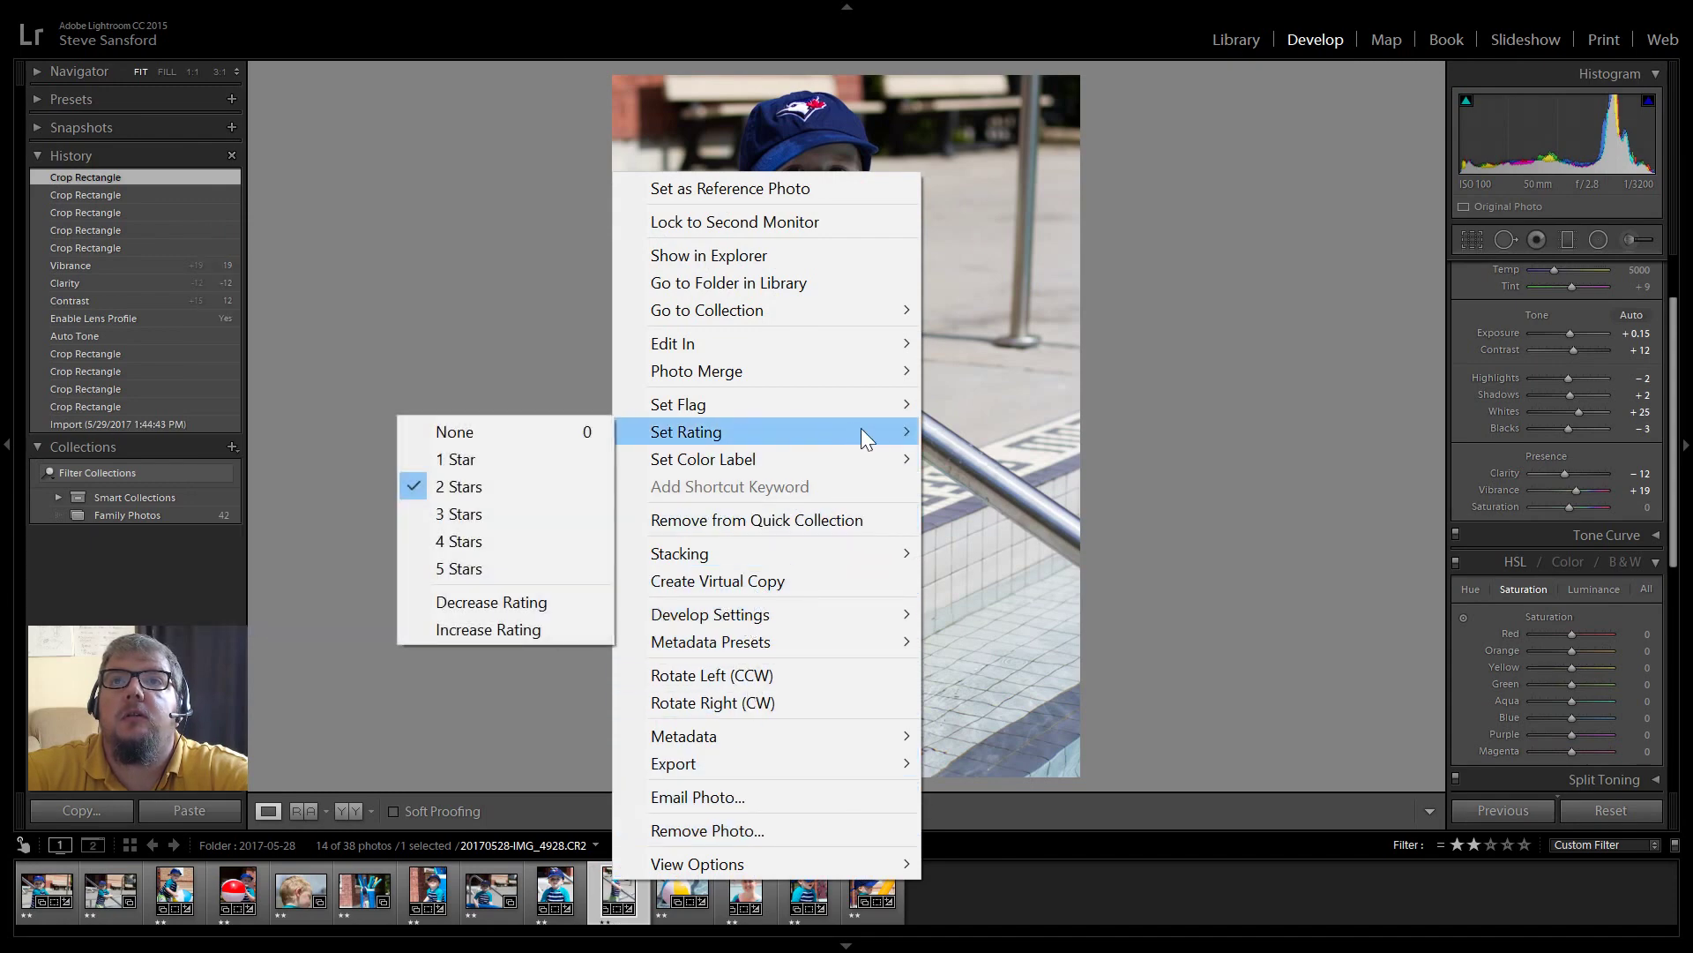
left_click(506, 433)
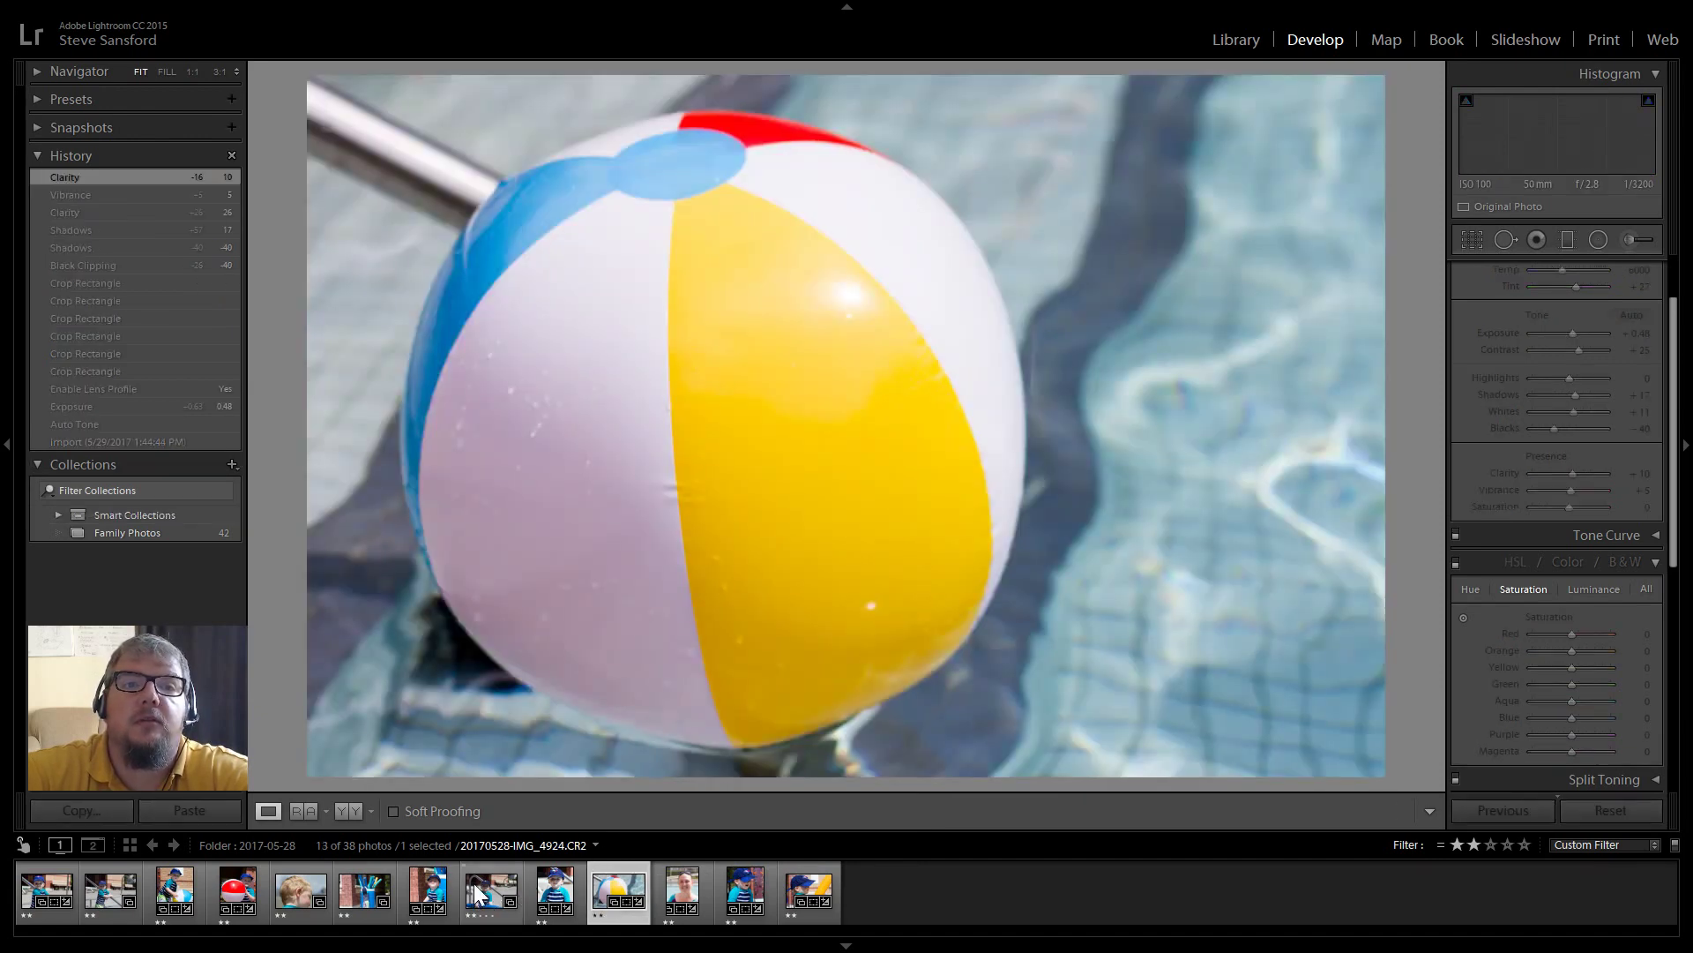
- Open the photo of the boy sitting by the pool railing with the blue noodle and set its star rating to None
left_click(477, 894)
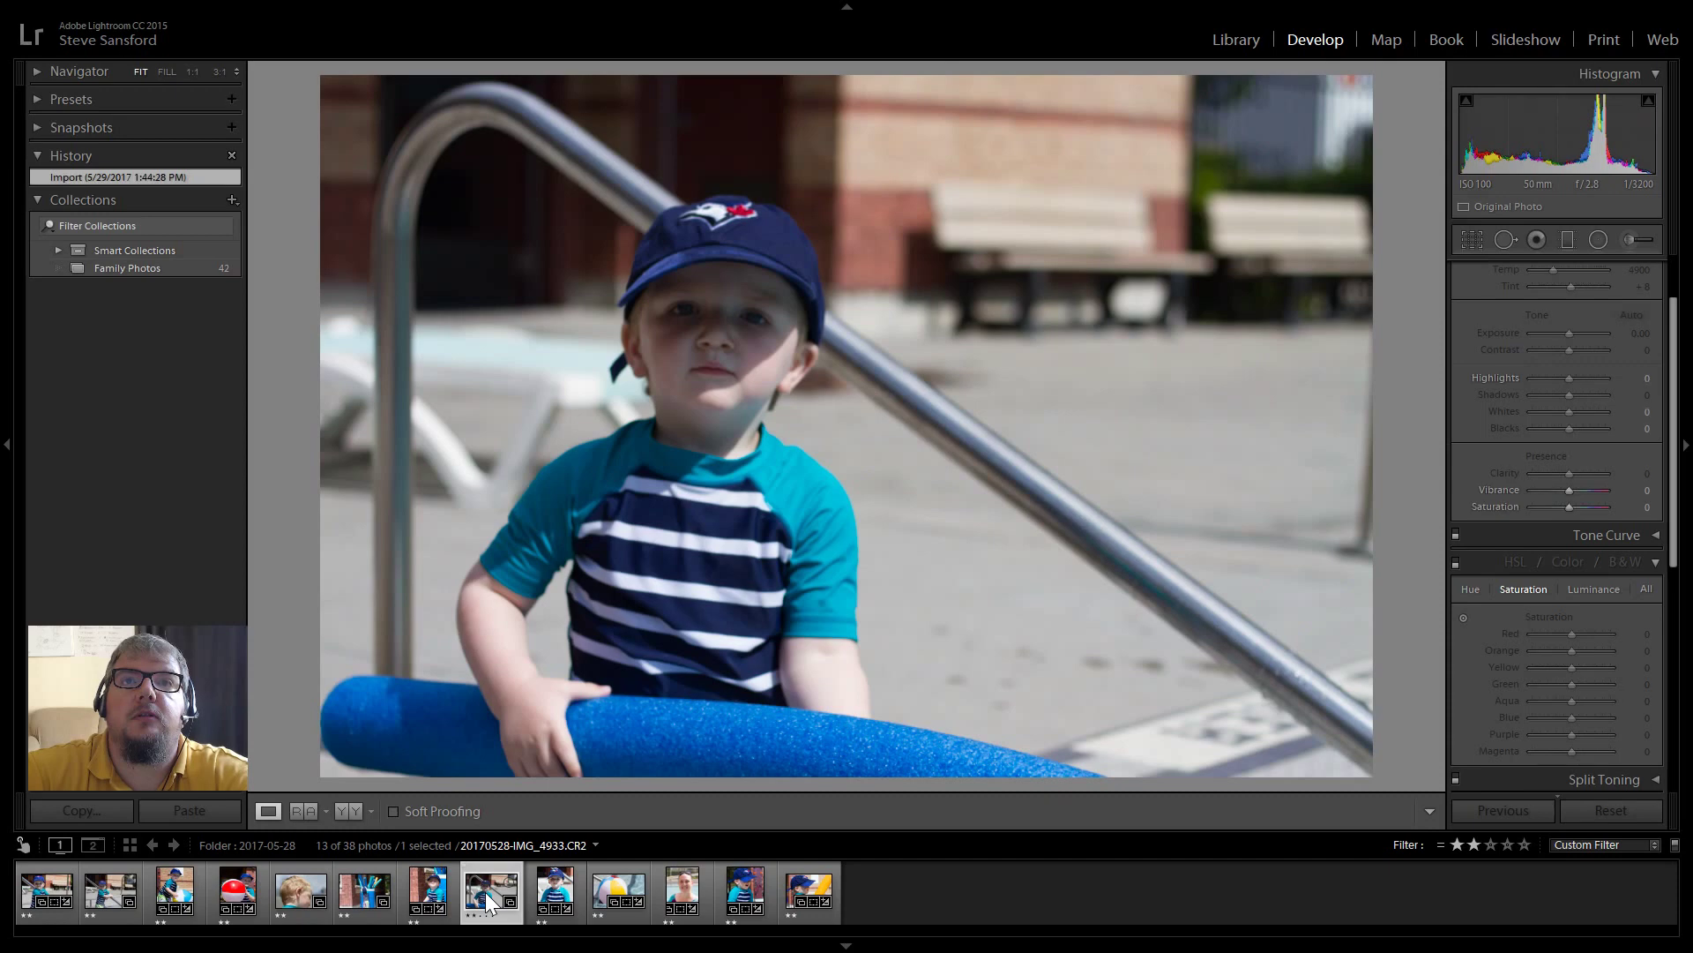
right_click(485, 892)
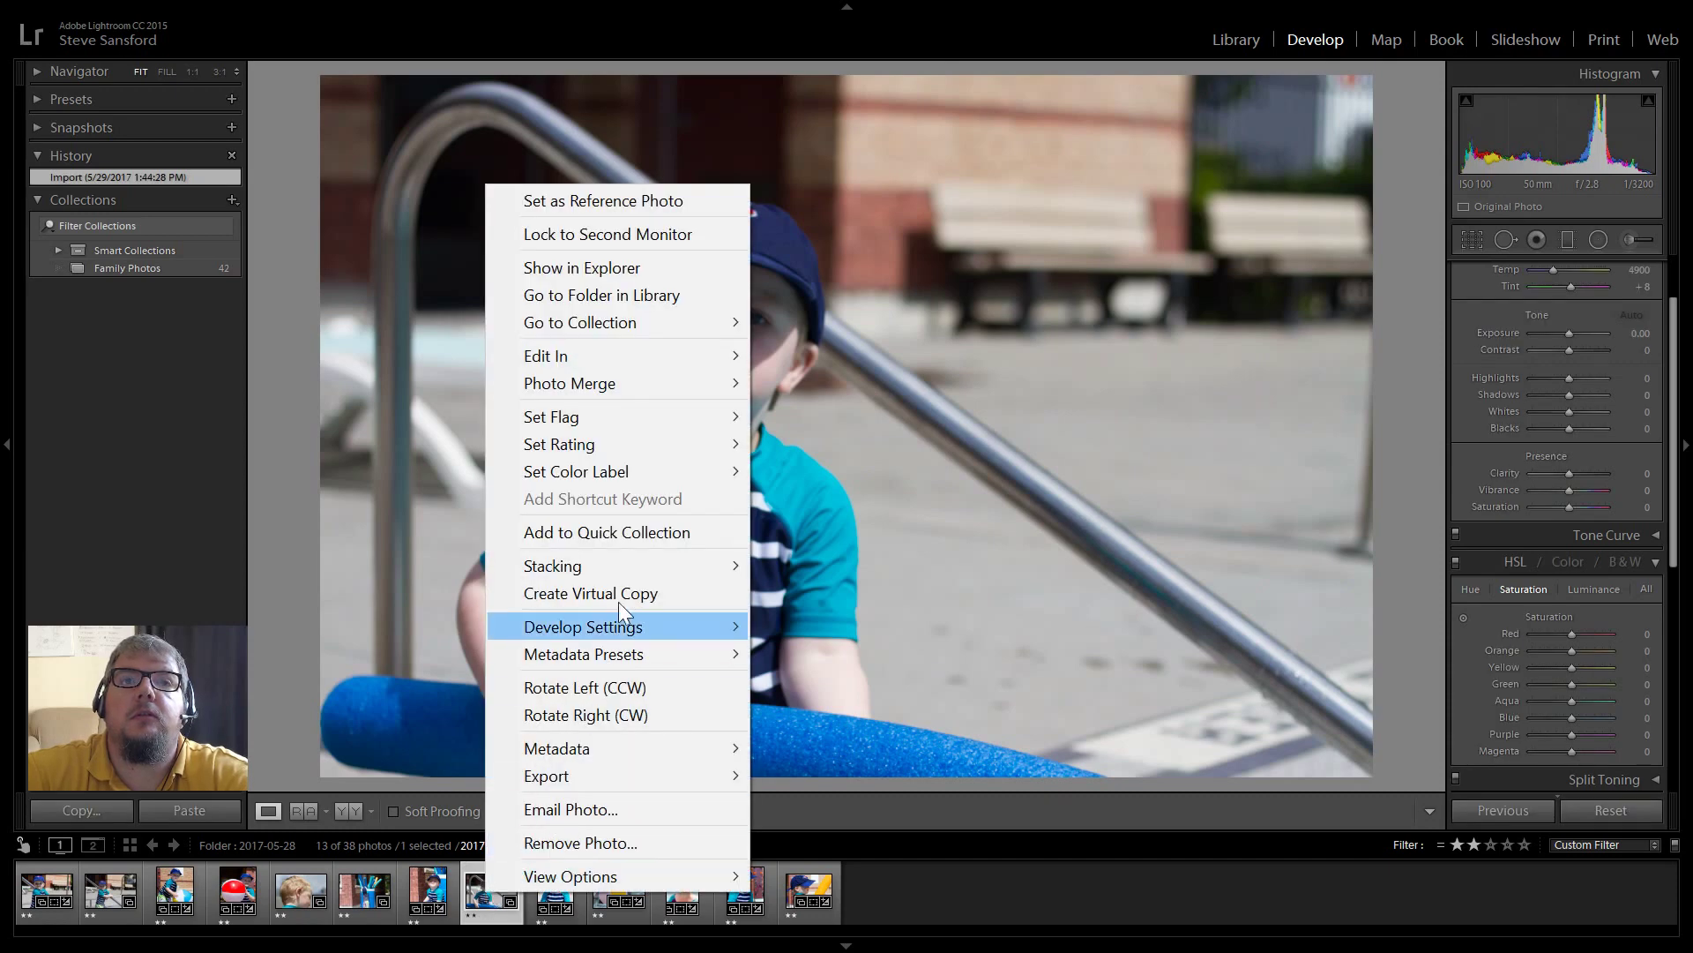
mouse_move(688, 441)
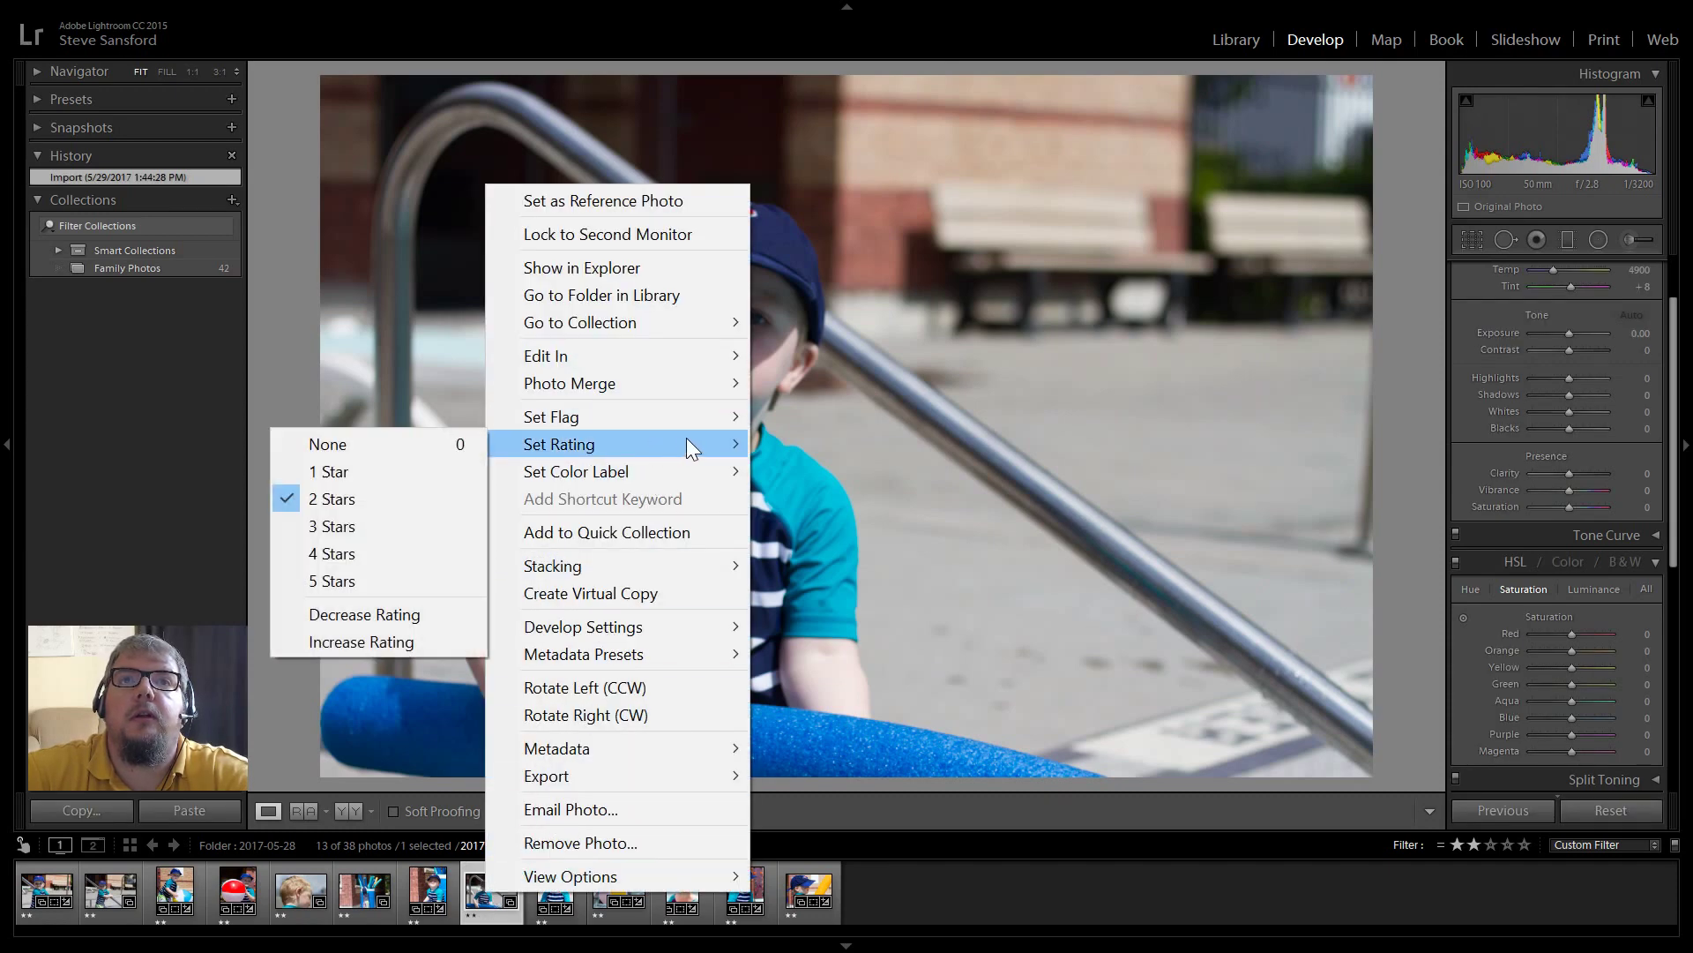
left_click(384, 444)
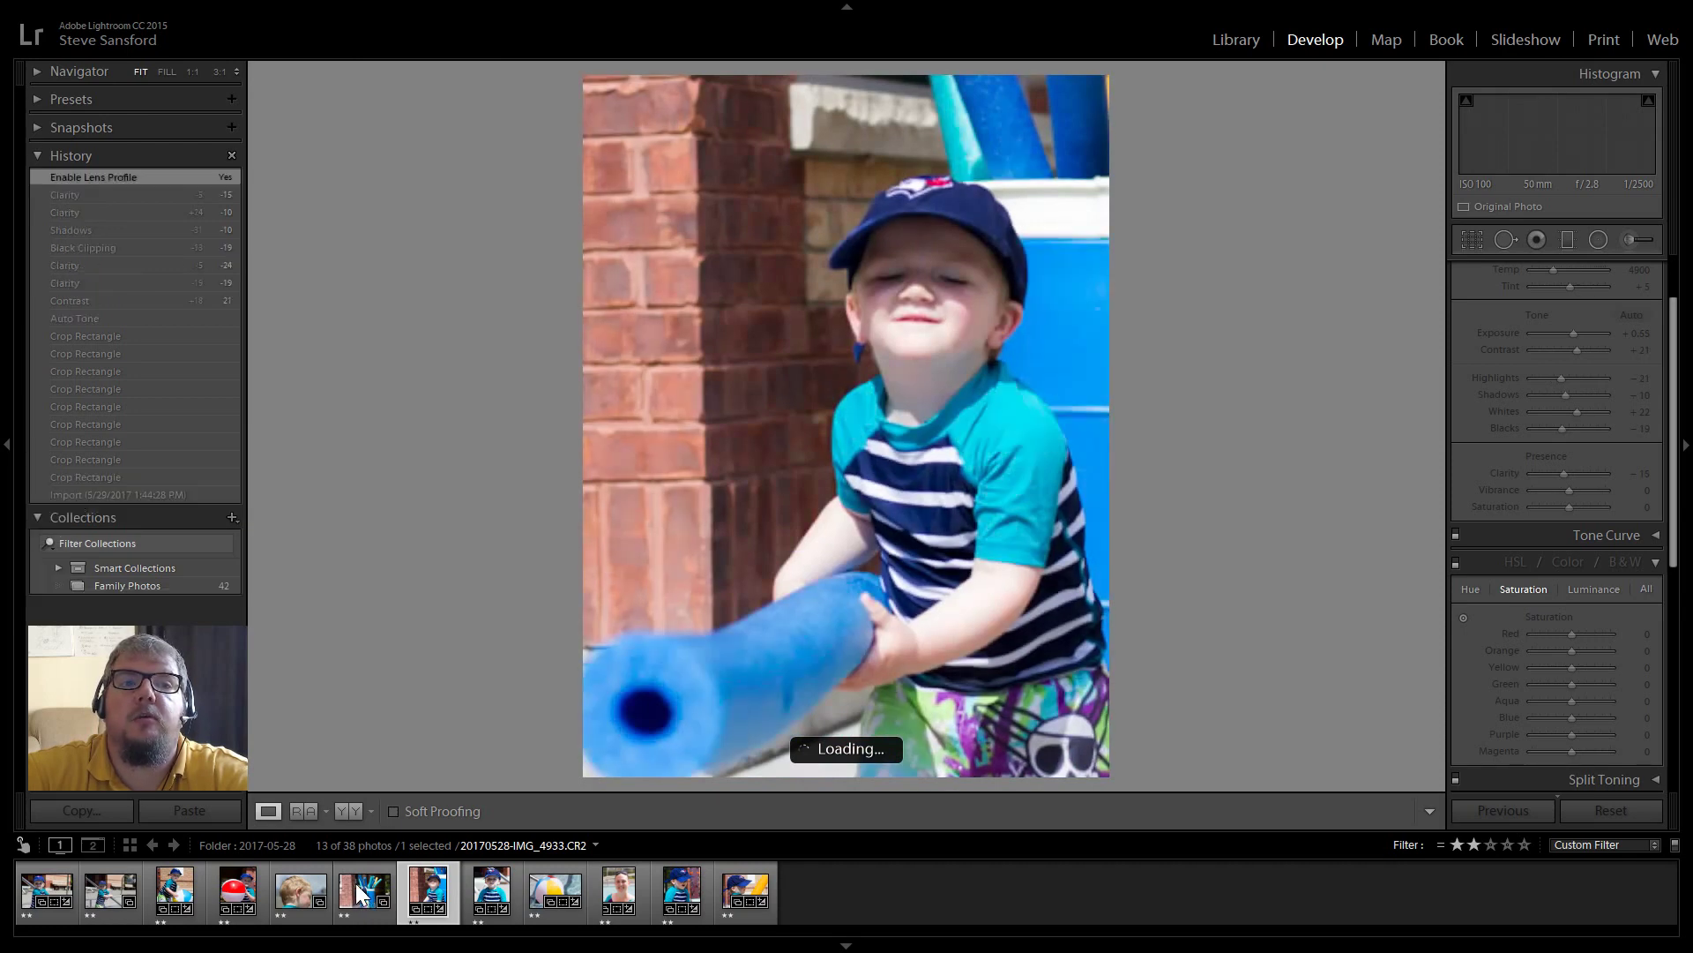
- Open the photo of the boy reaching into the blue barrel of pool noodles and set its star rating to None
left_click(356, 882)
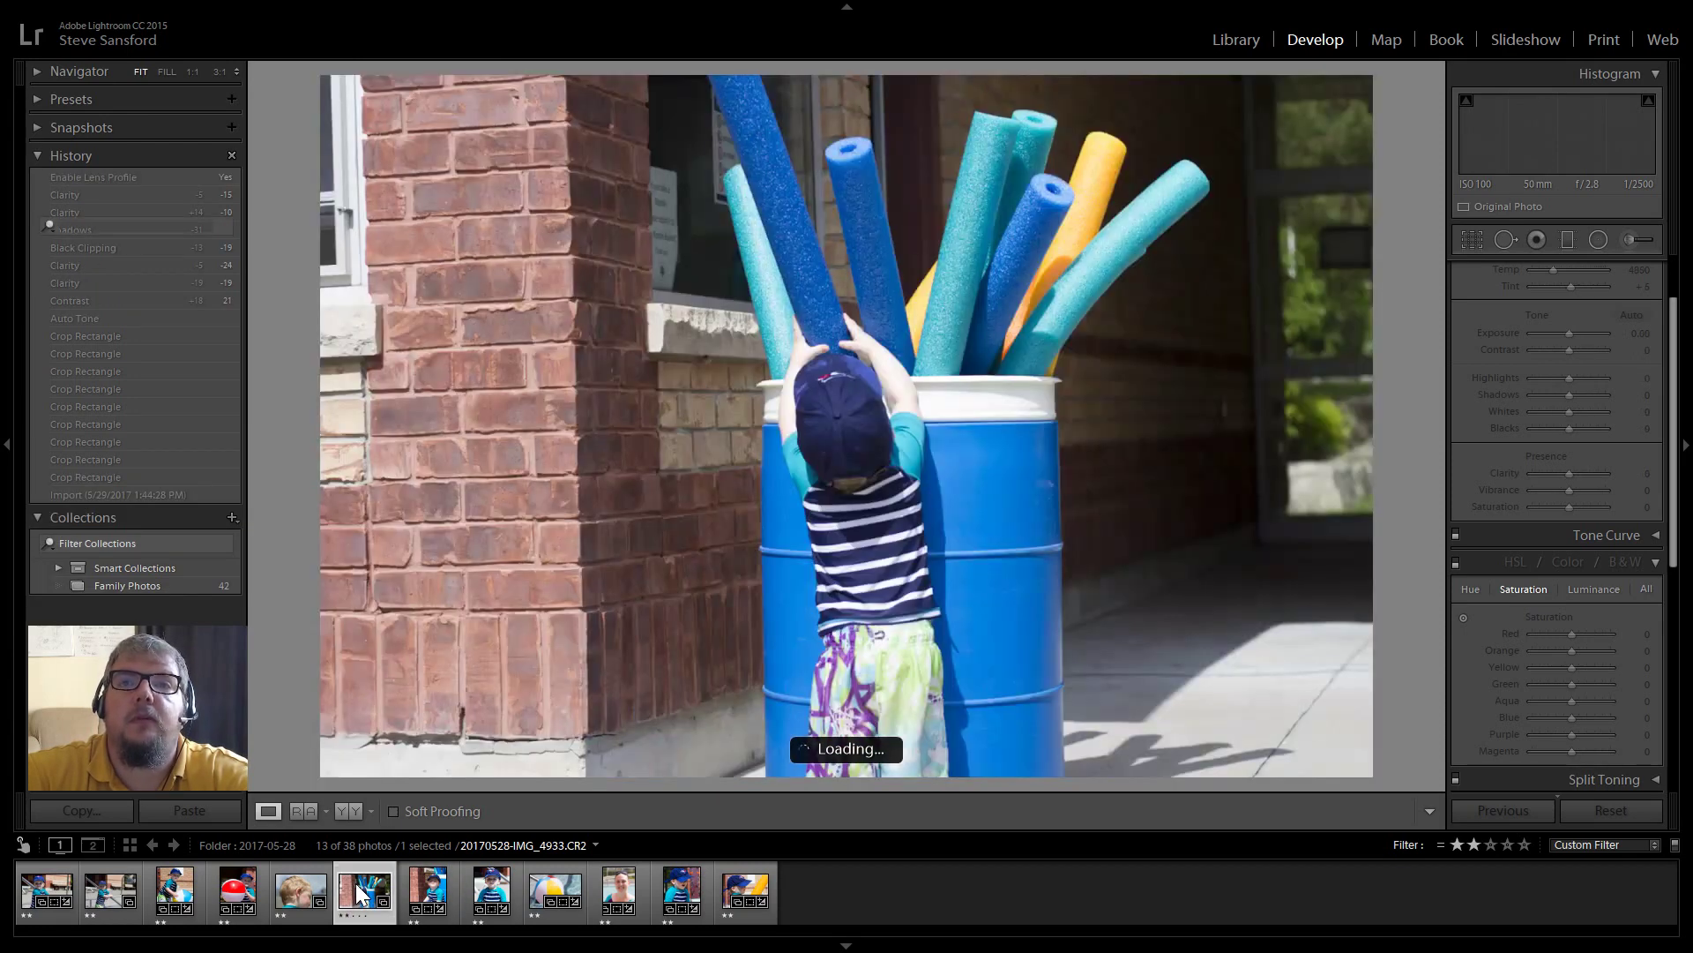
right_click(368, 891)
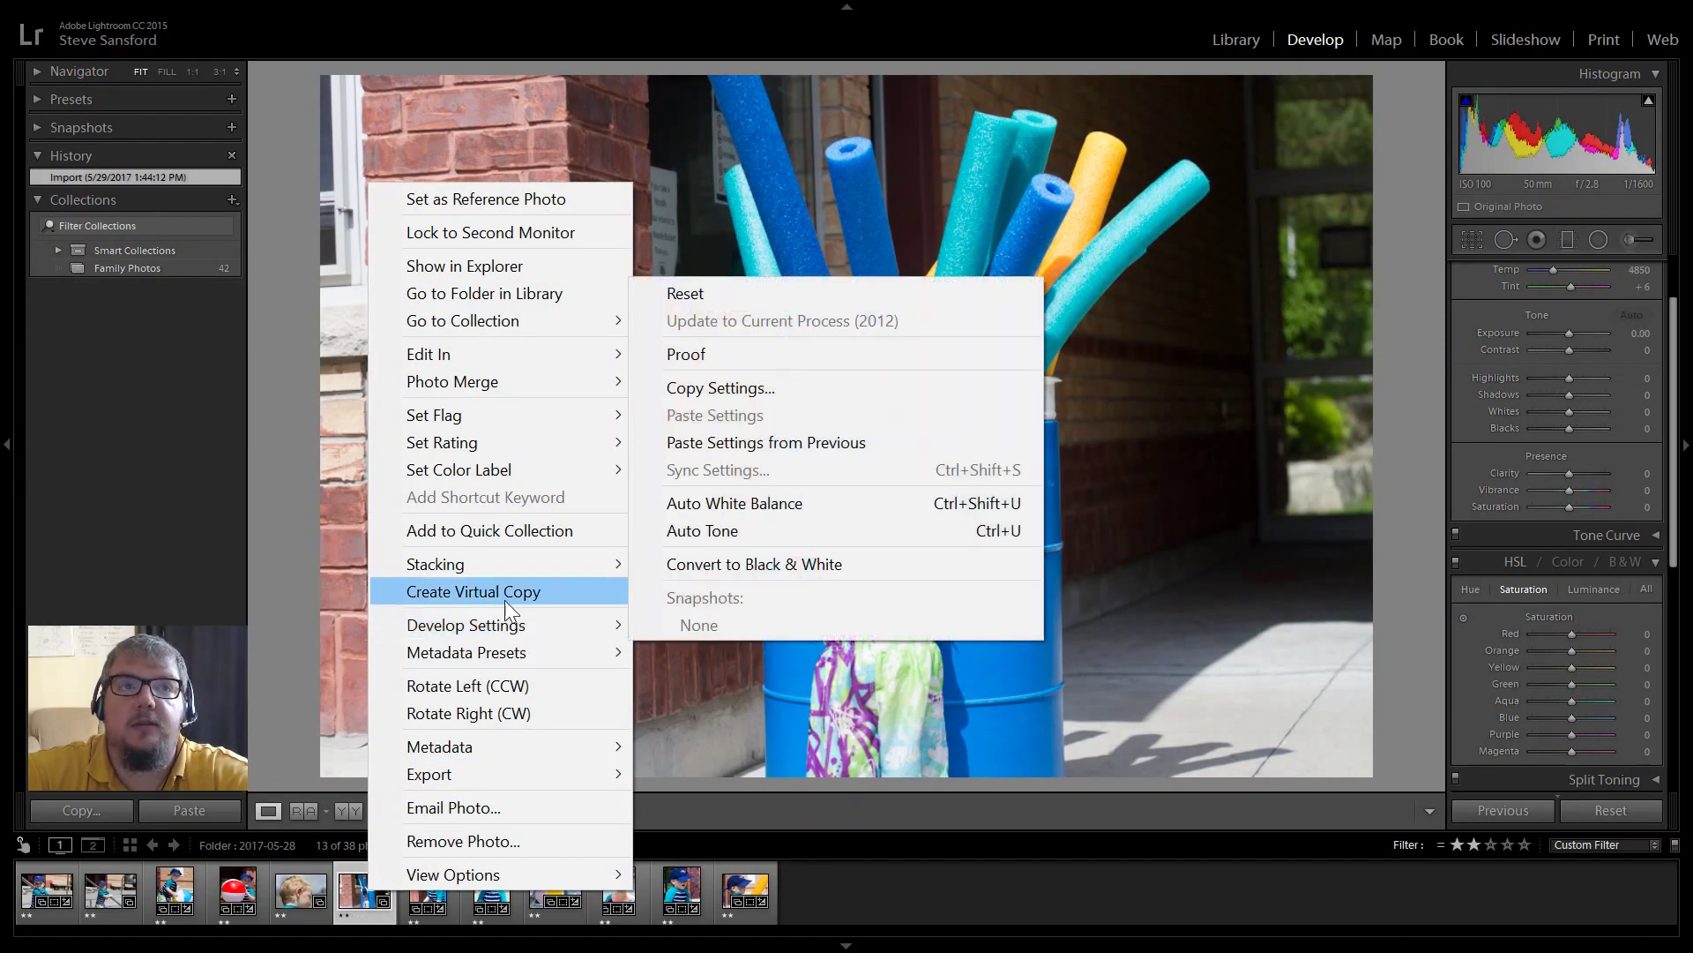
mouse_move(504, 414)
mouse_move(506, 445)
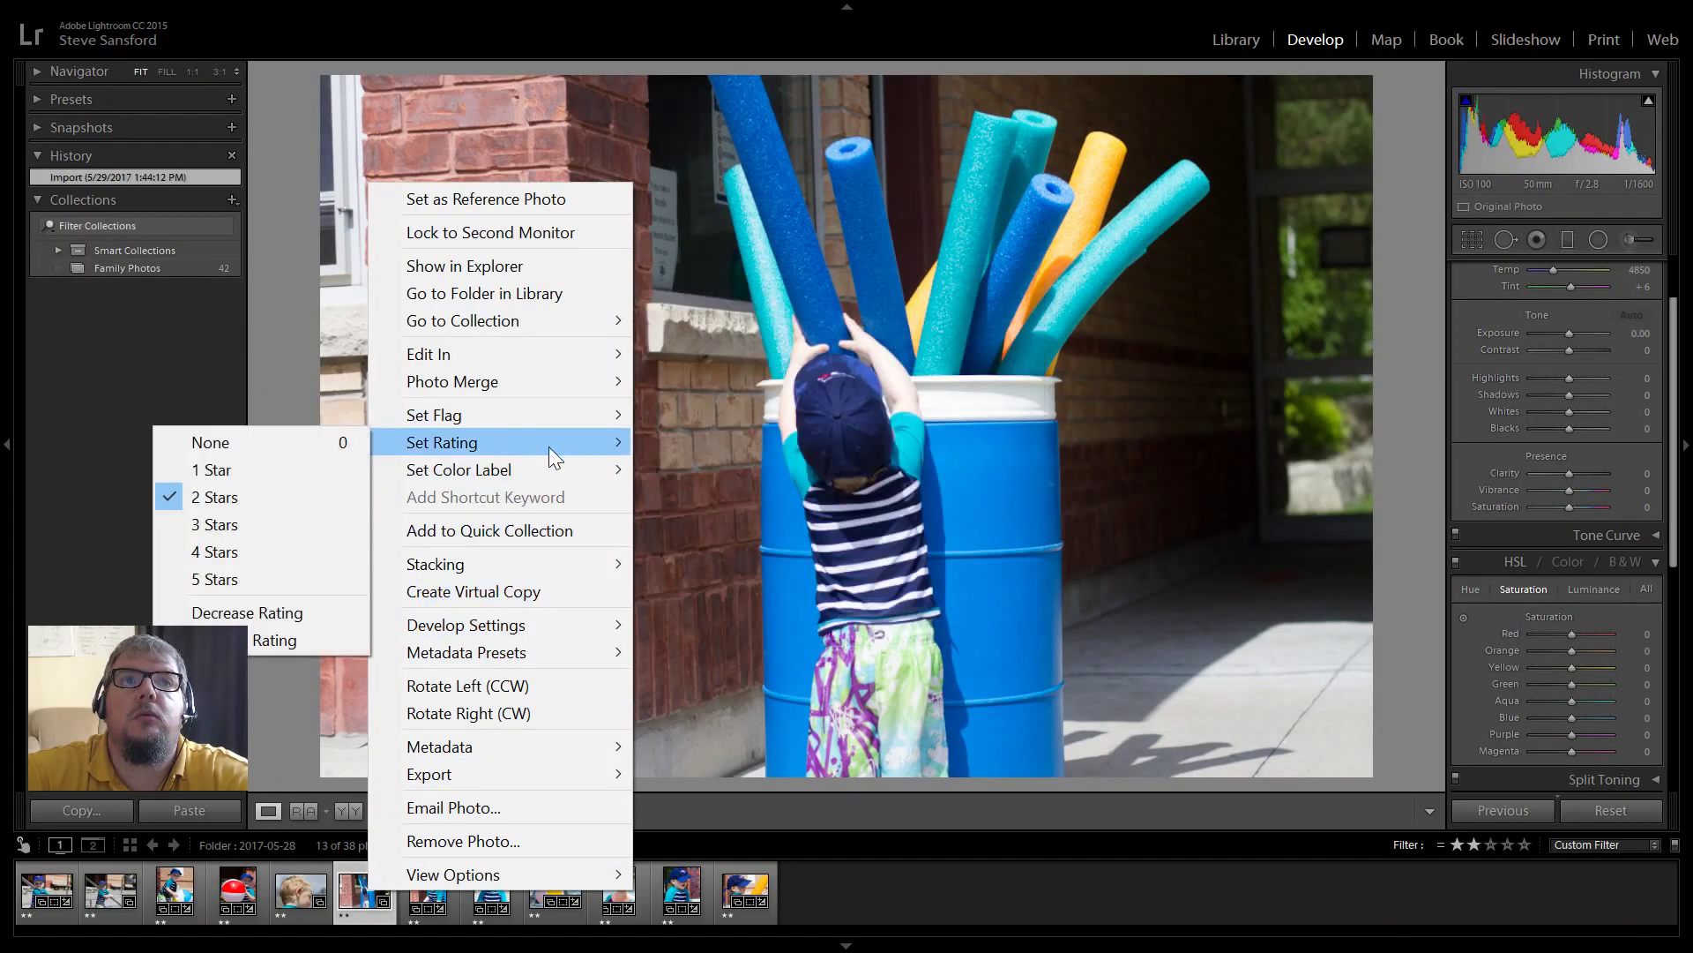
left_click(283, 442)
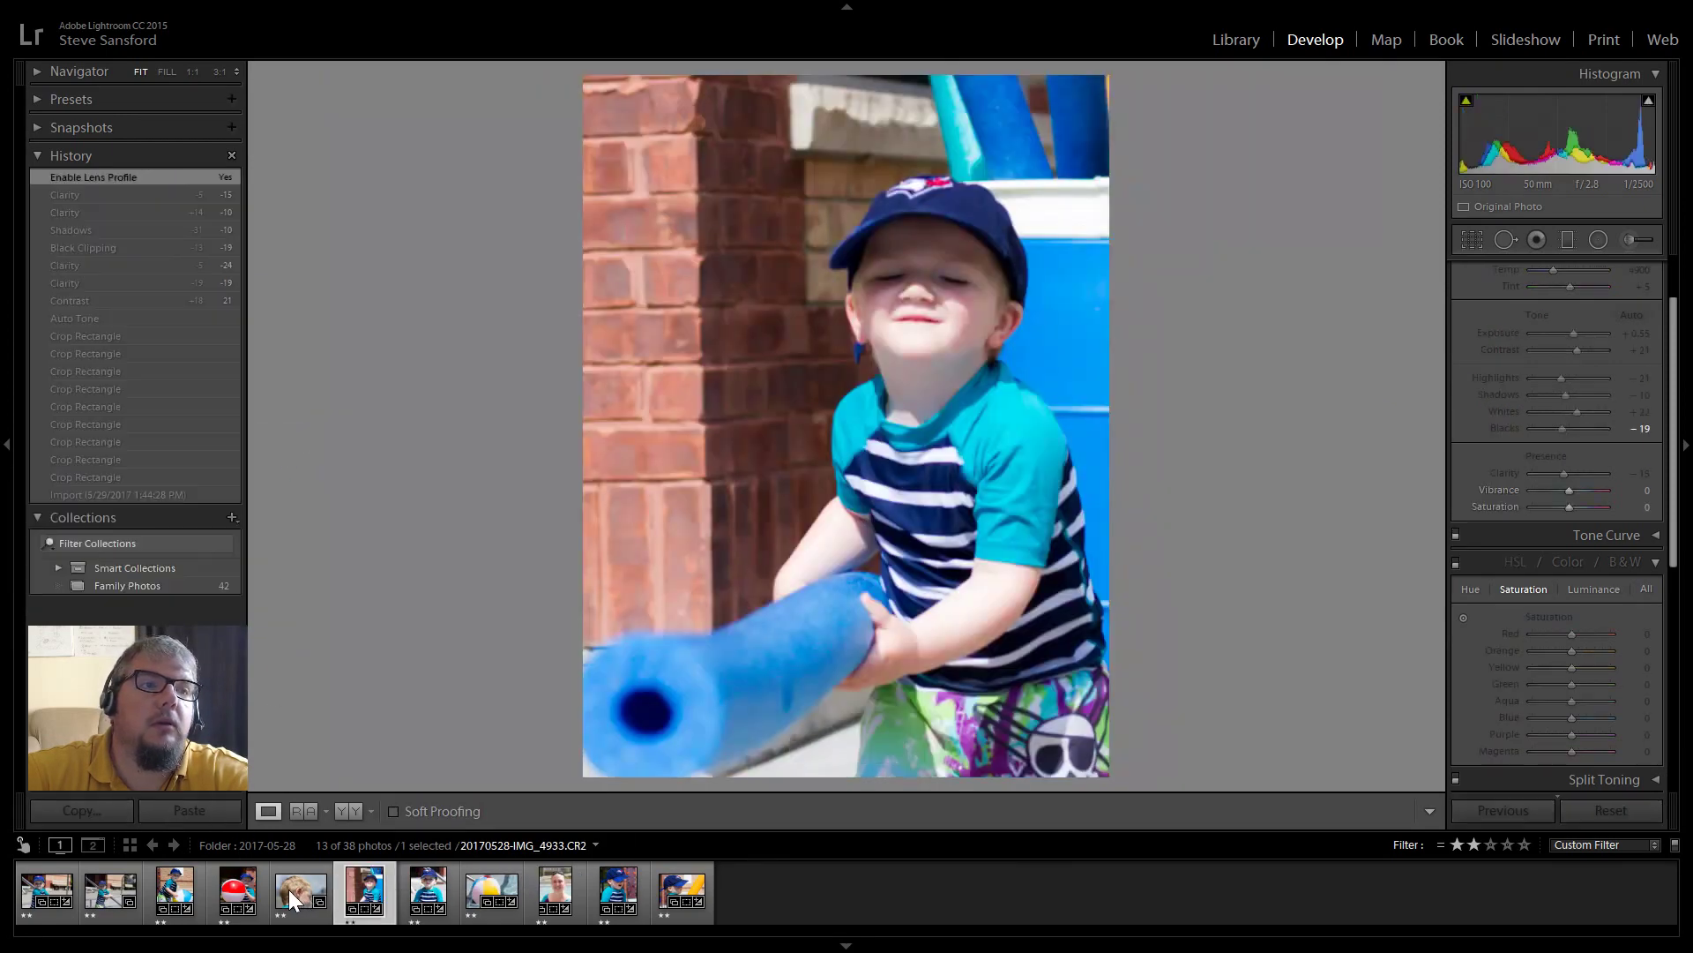
- Open the unedited wide shot of the boy leaning on the pool railing and set its star rating to None
left_click(106, 892)
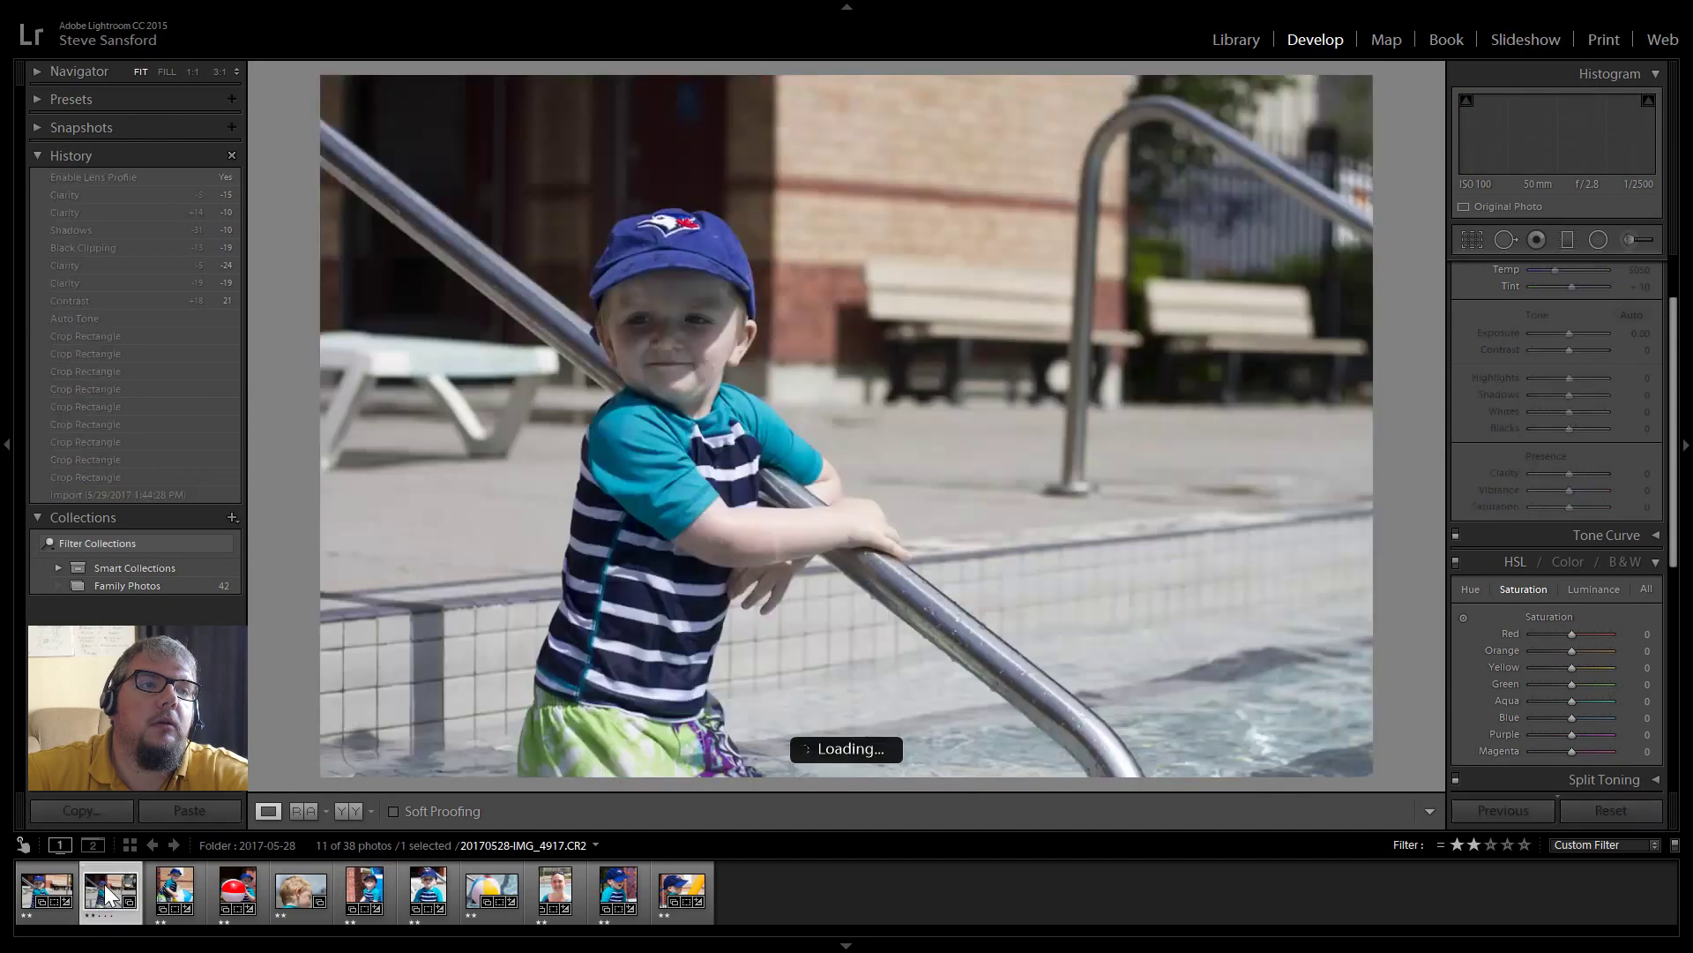
right_click(832, 462)
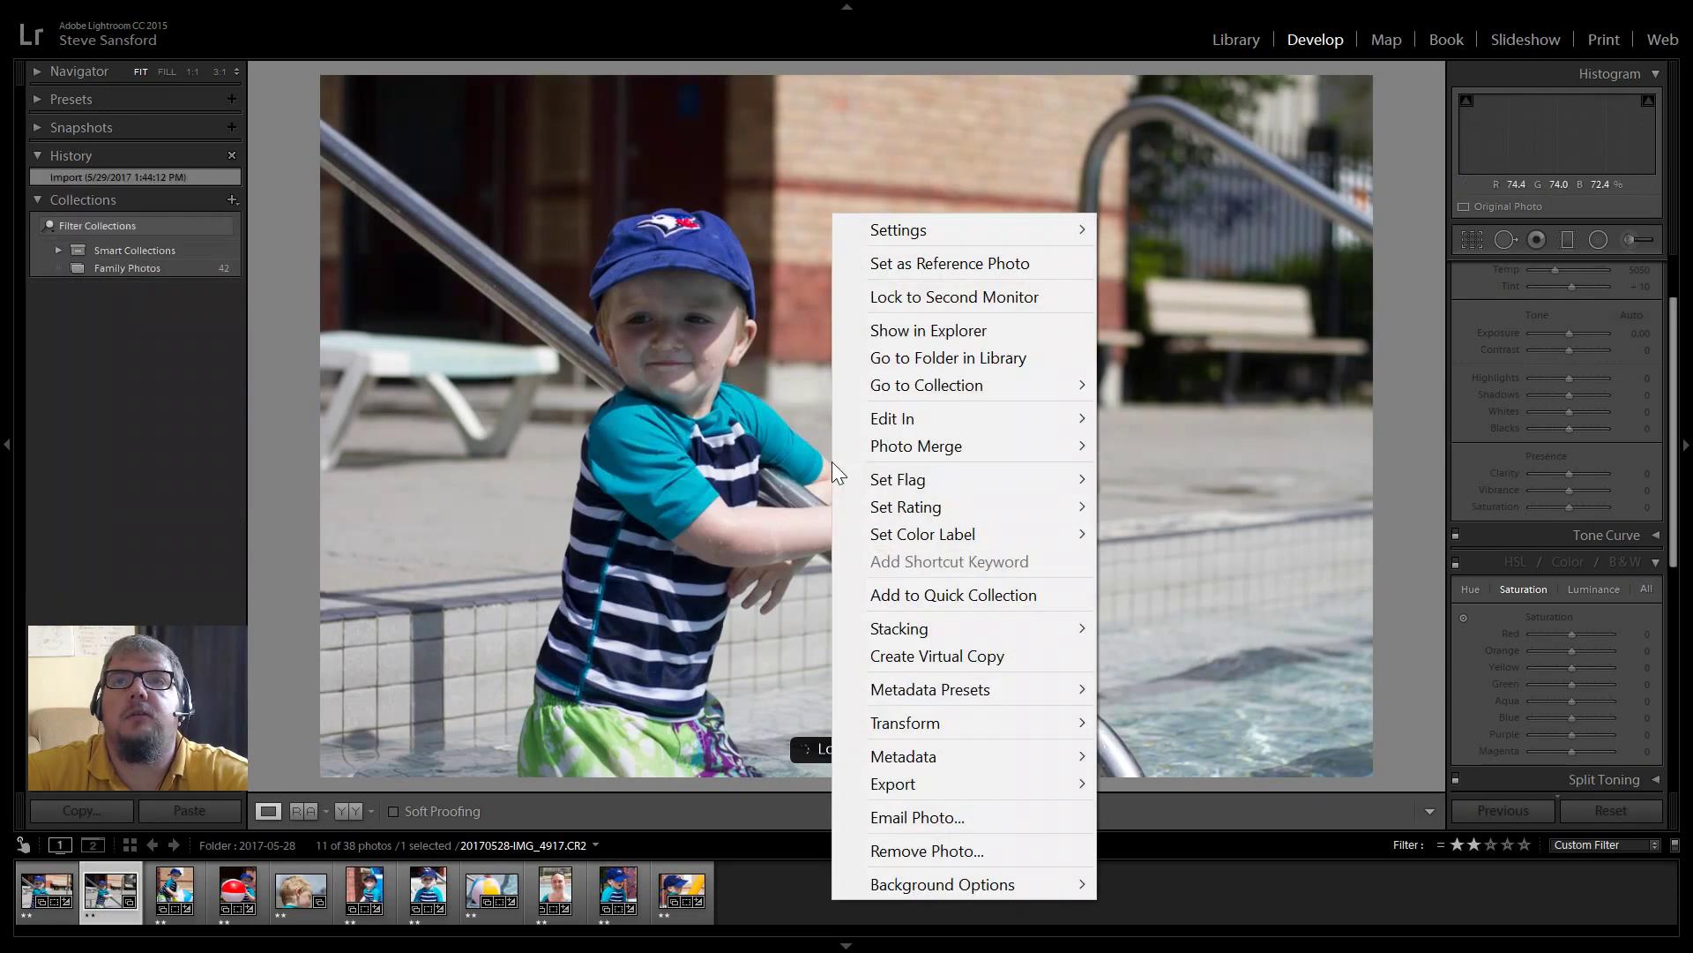
mouse_move(897, 506)
left_click(825, 506)
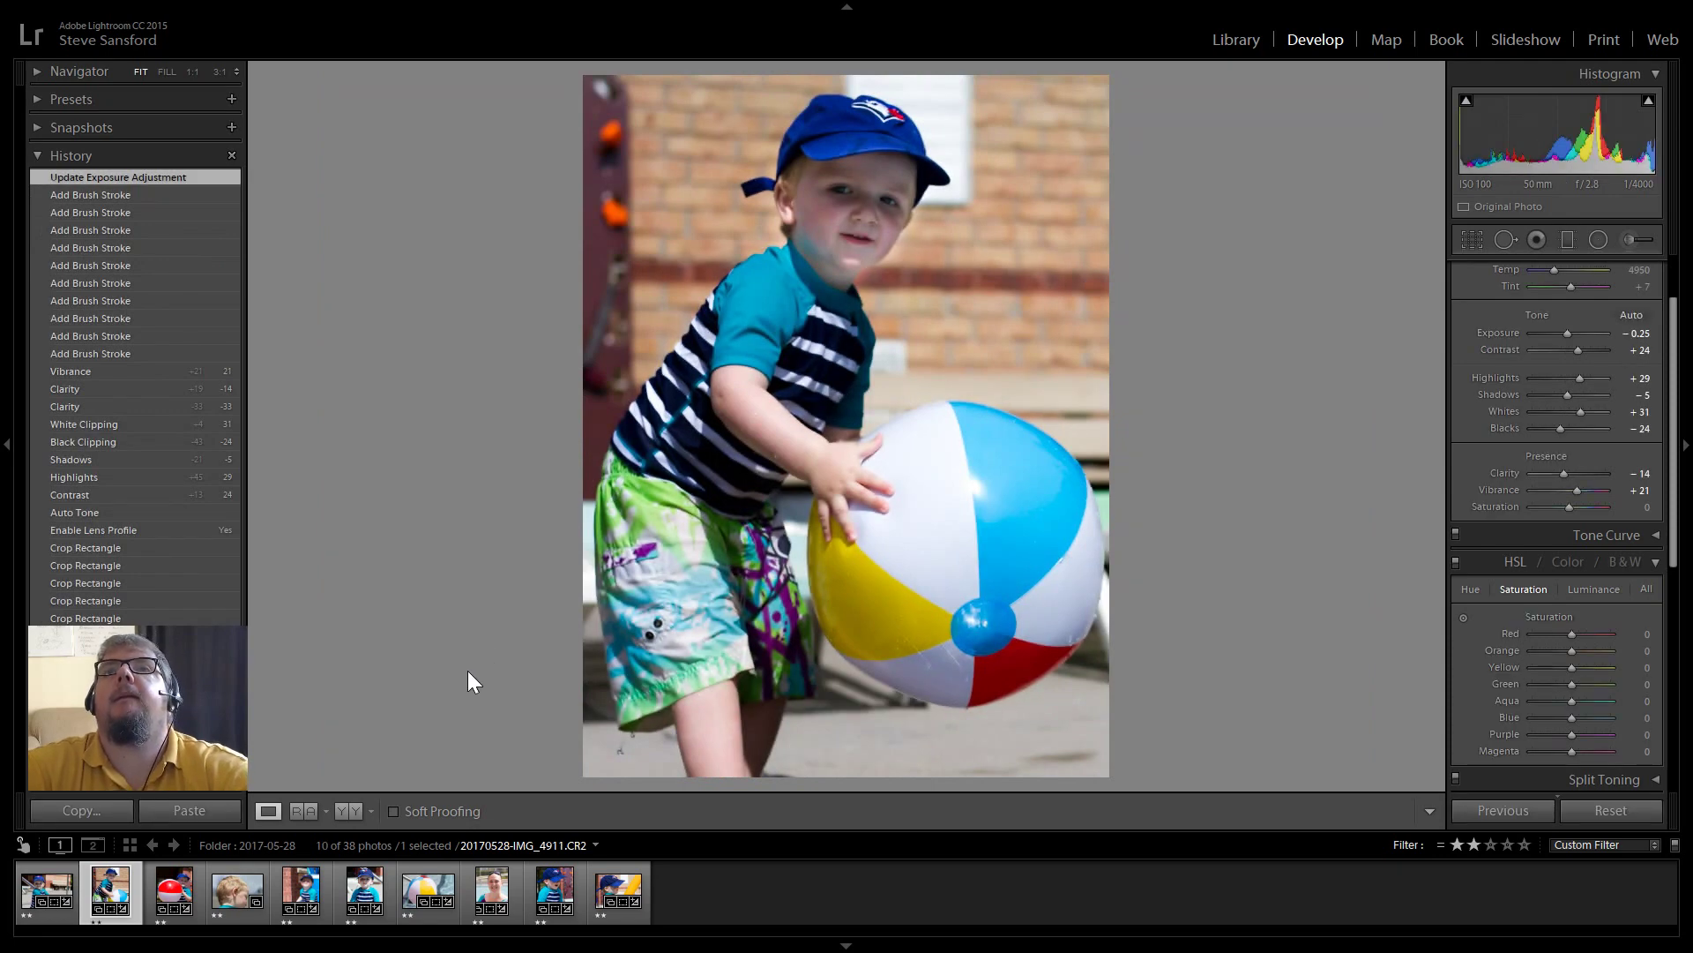
- Open IMG_4914 of the boy's head in profile and crop it at a 4 x 3 aspect ratio around his ear and face
left_click(45, 891)
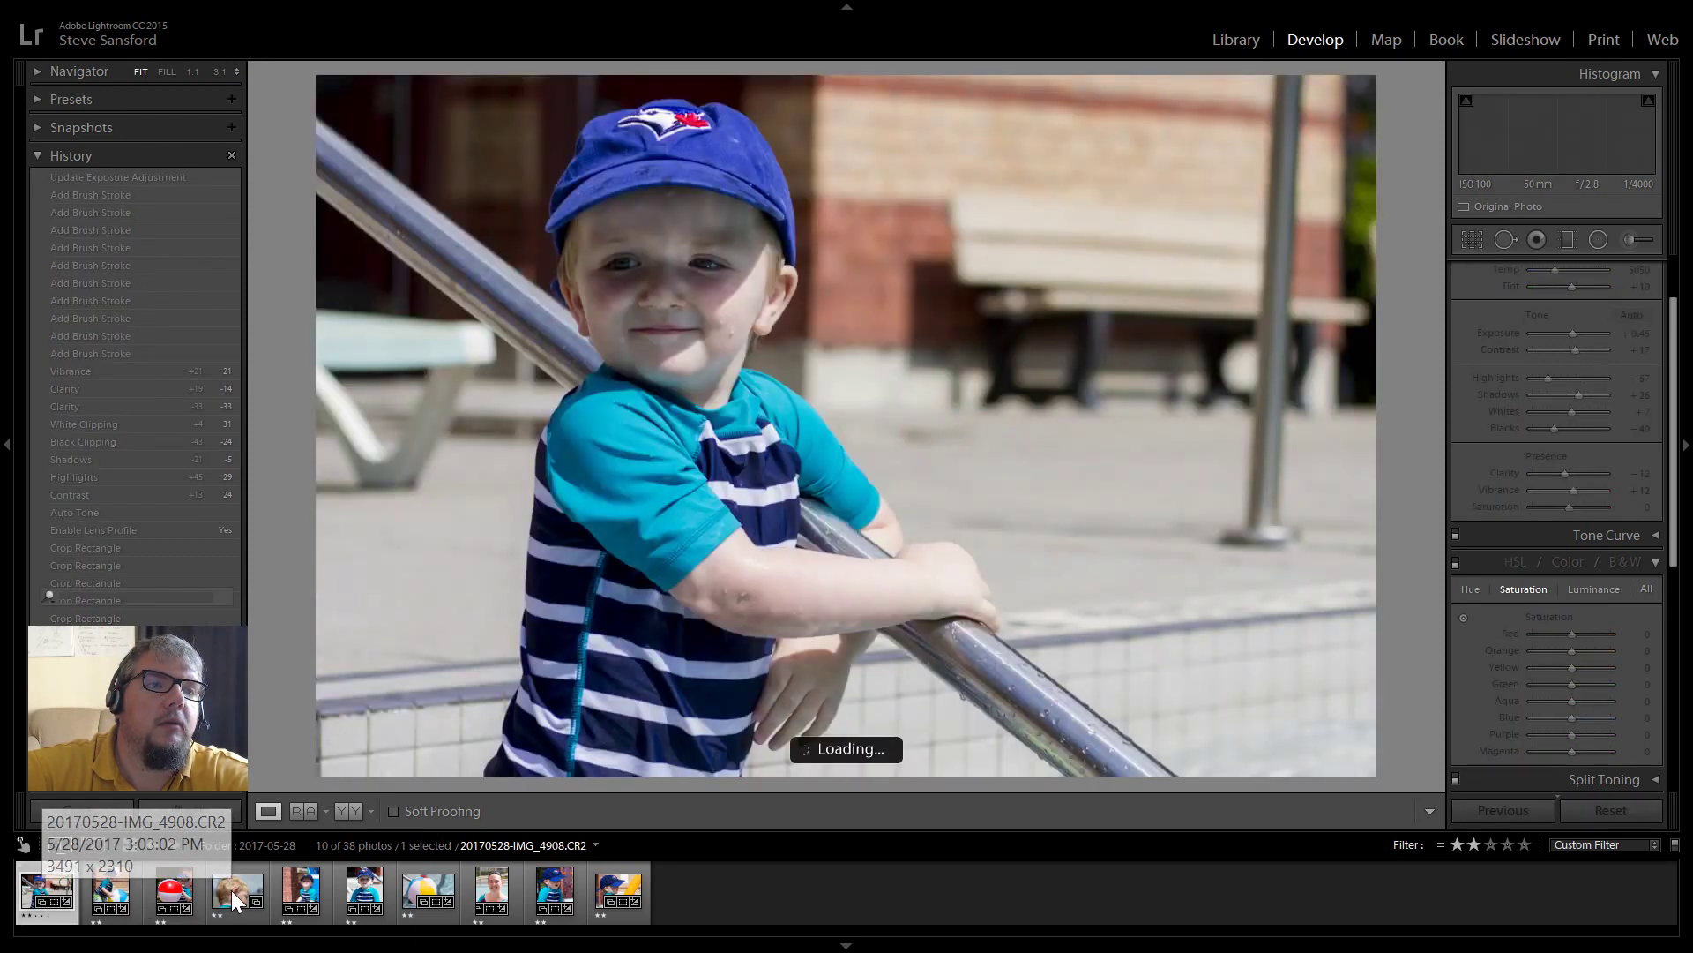
left_click(234, 893)
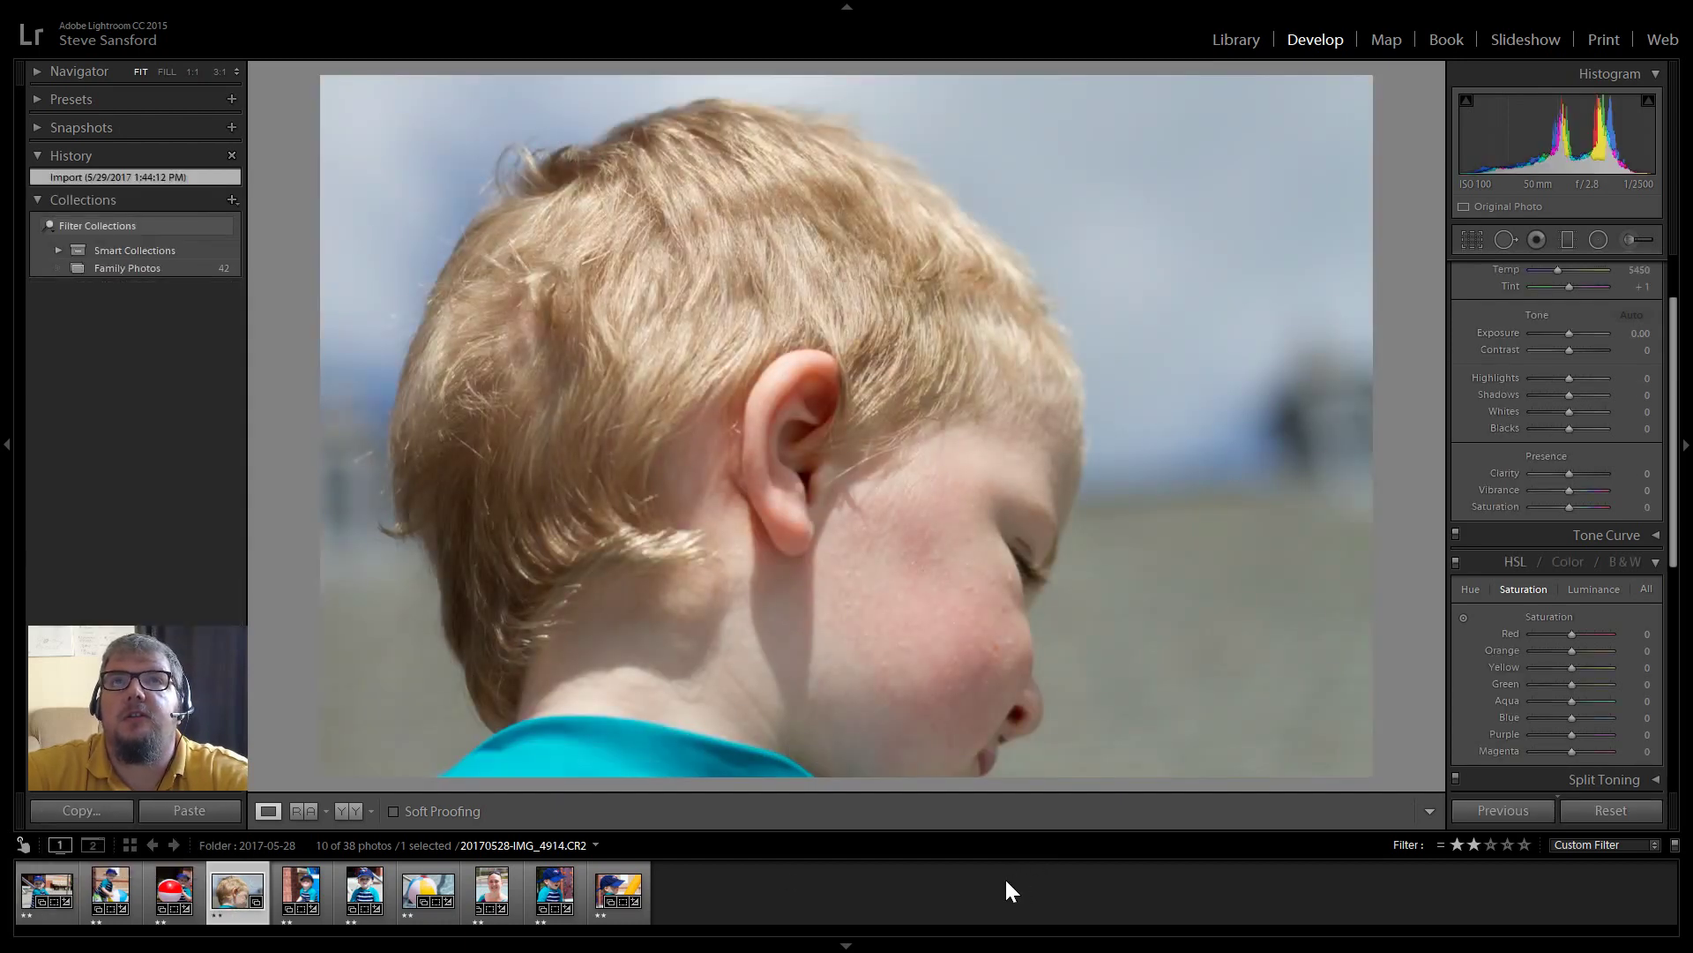
left_click(1465, 240)
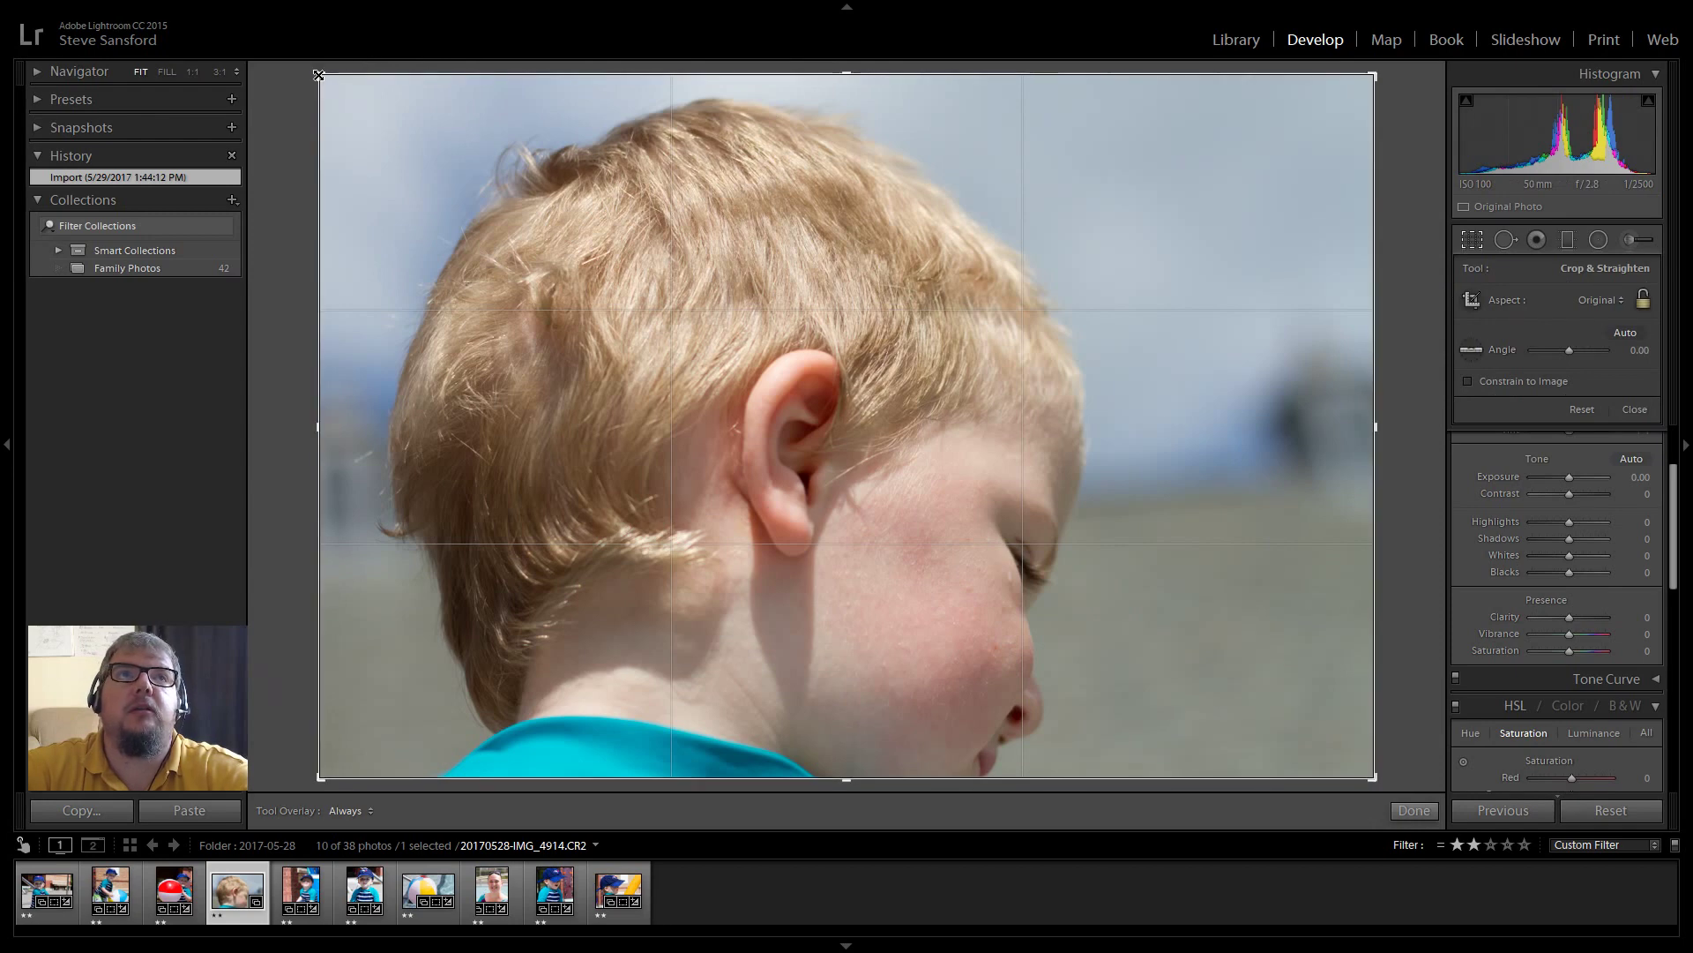
left_click_drag(318, 75, 402, 171)
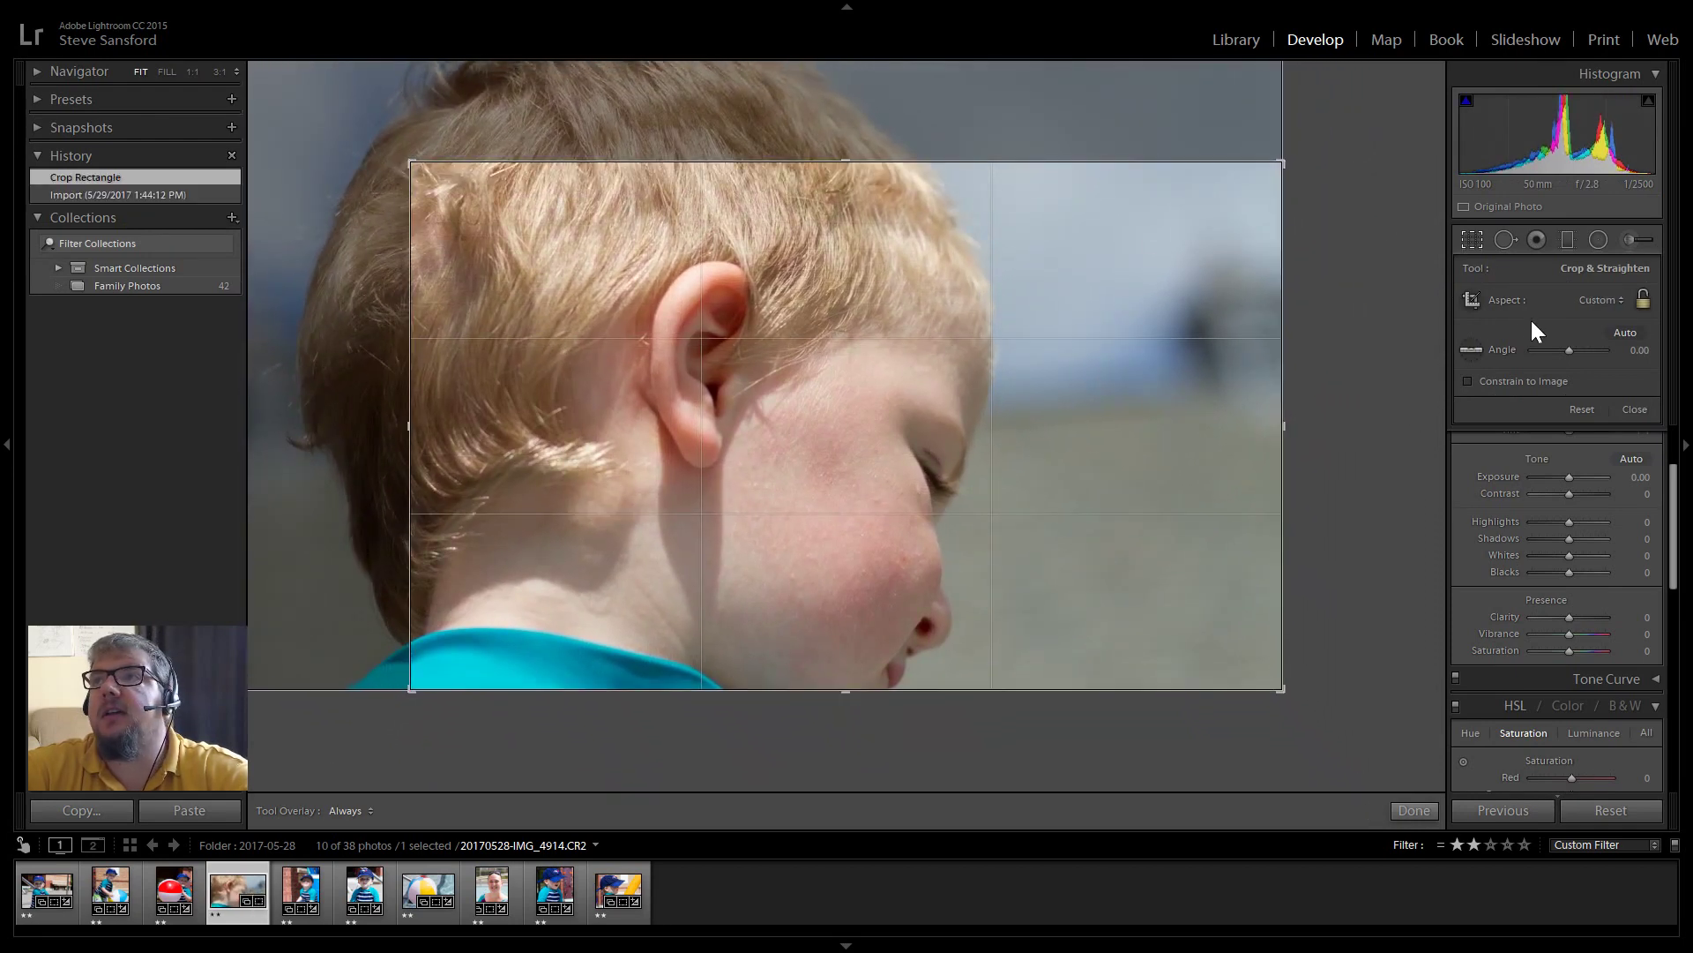
left_click(1599, 300)
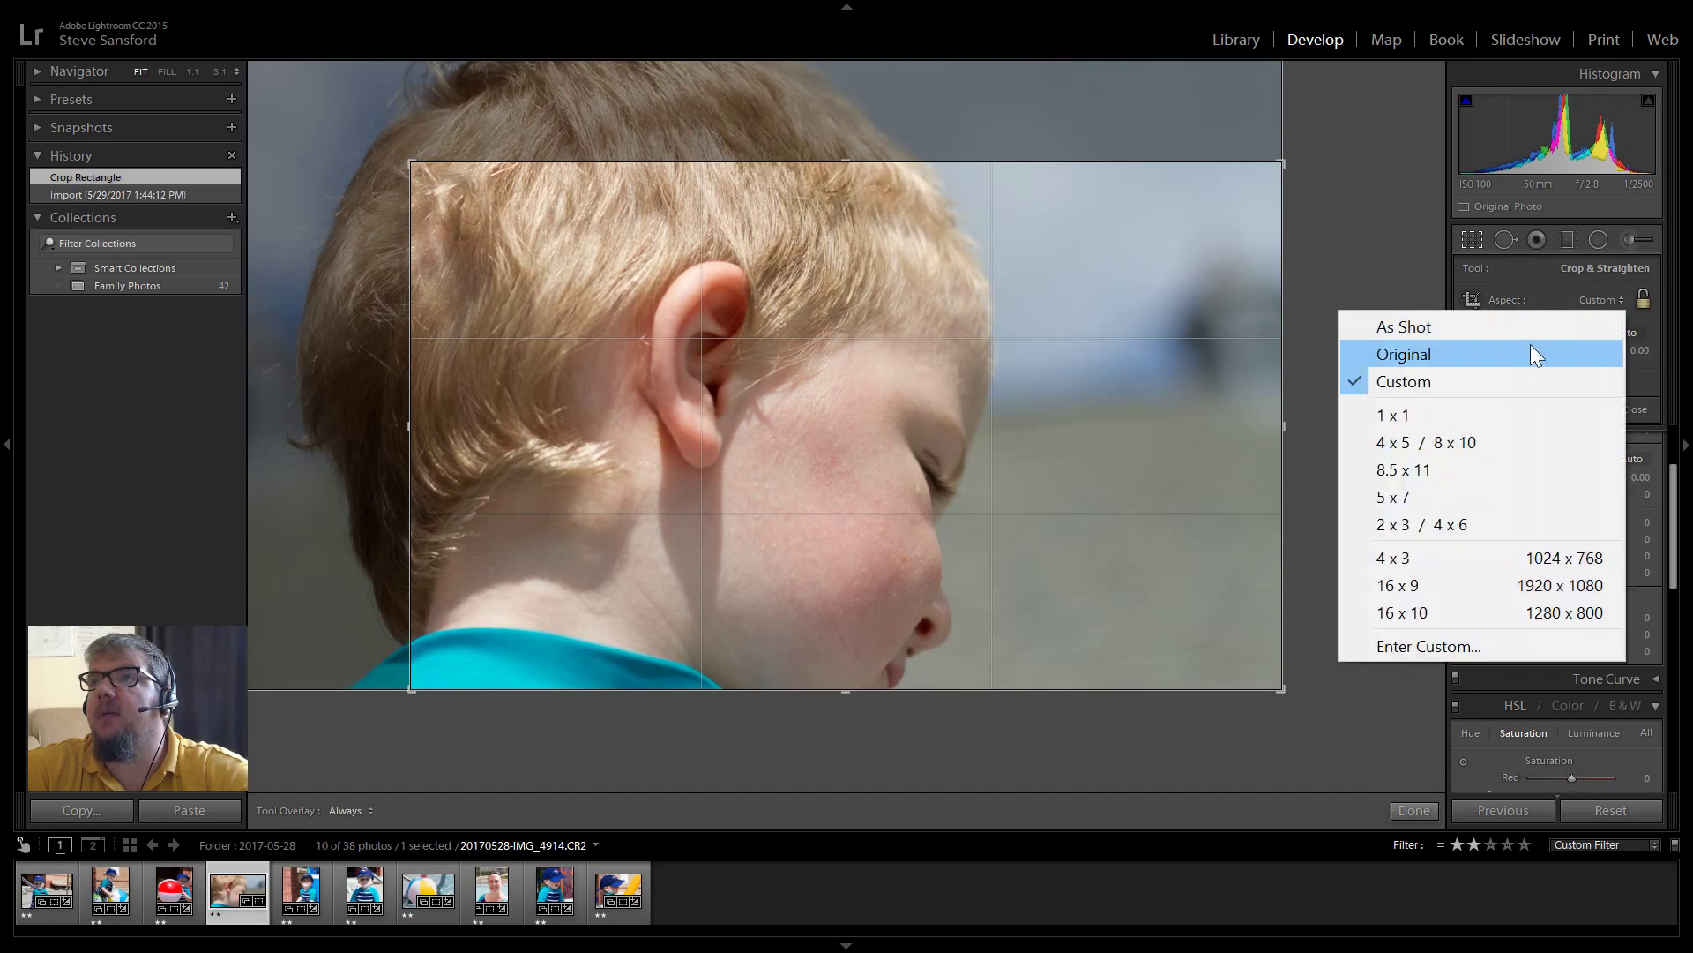
left_click(1410, 565)
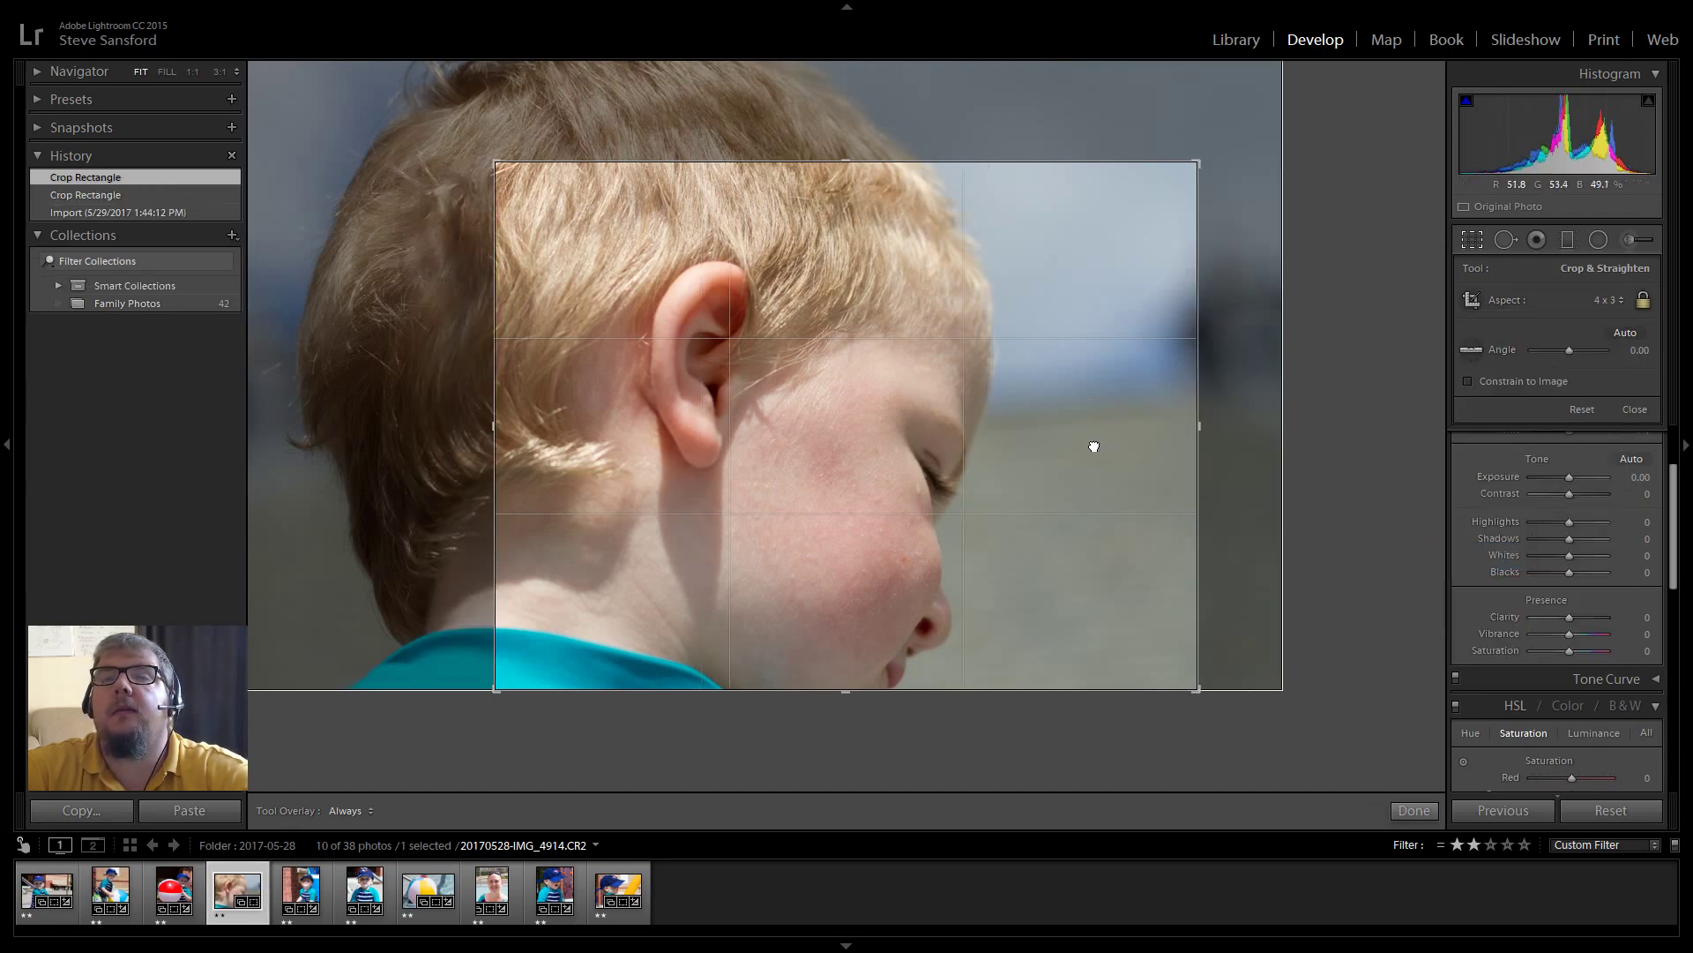
left_click_drag(1092, 447, 1136, 440)
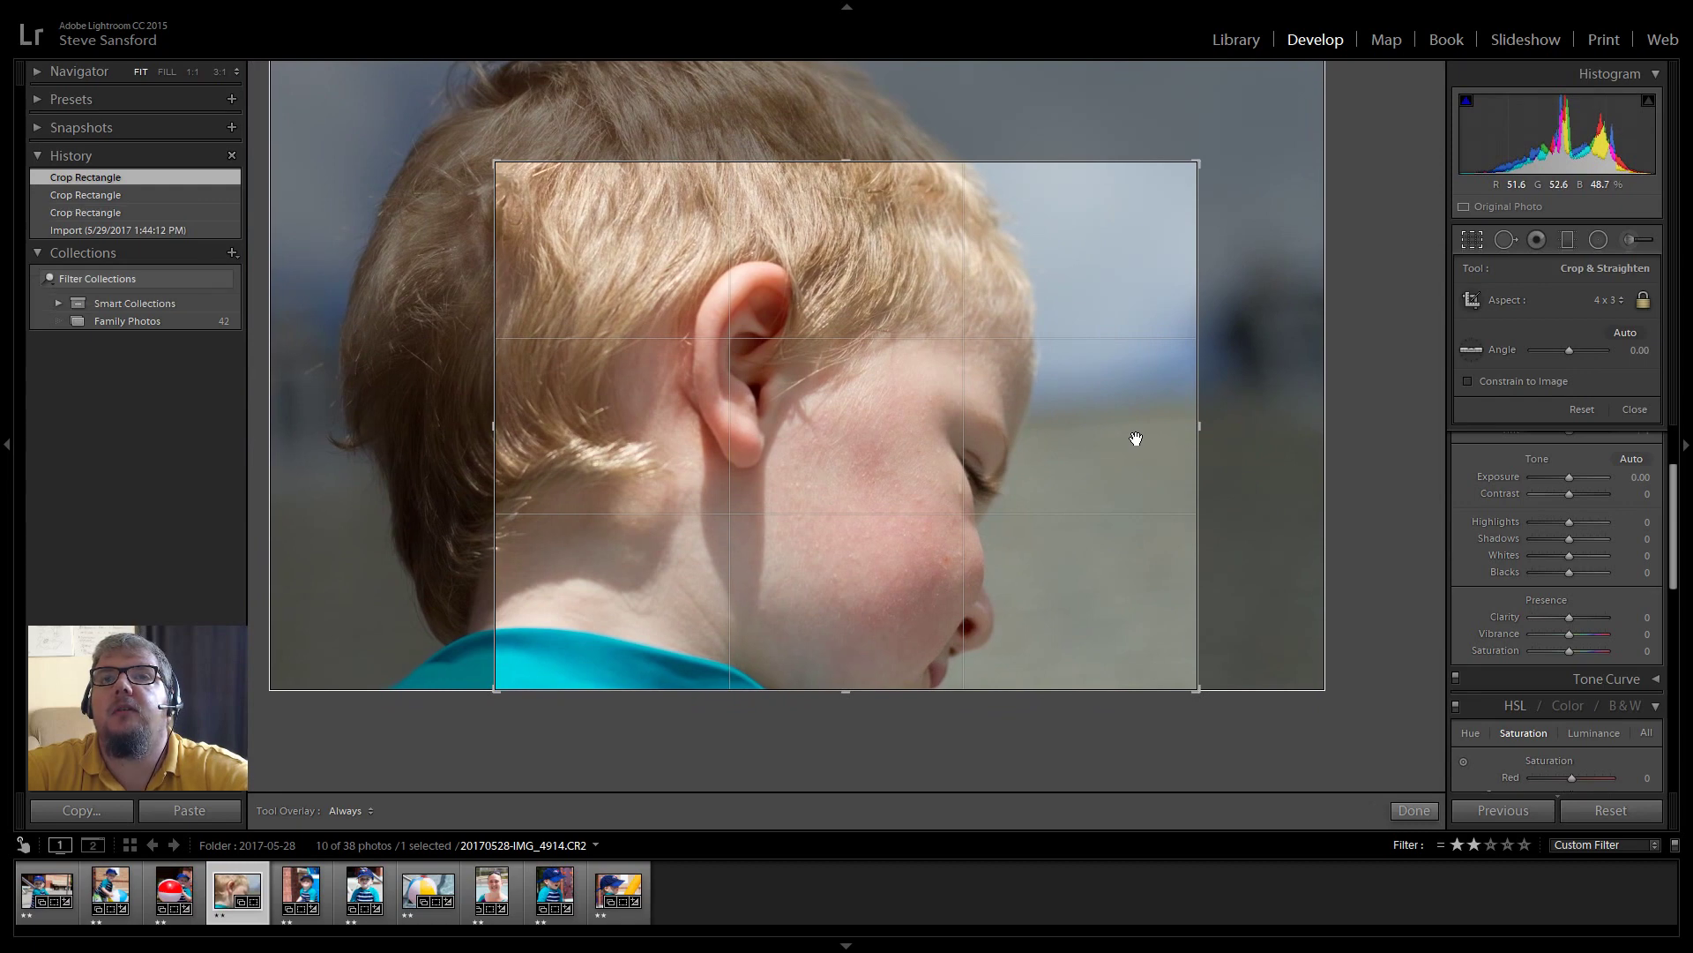
left_click(1415, 811)
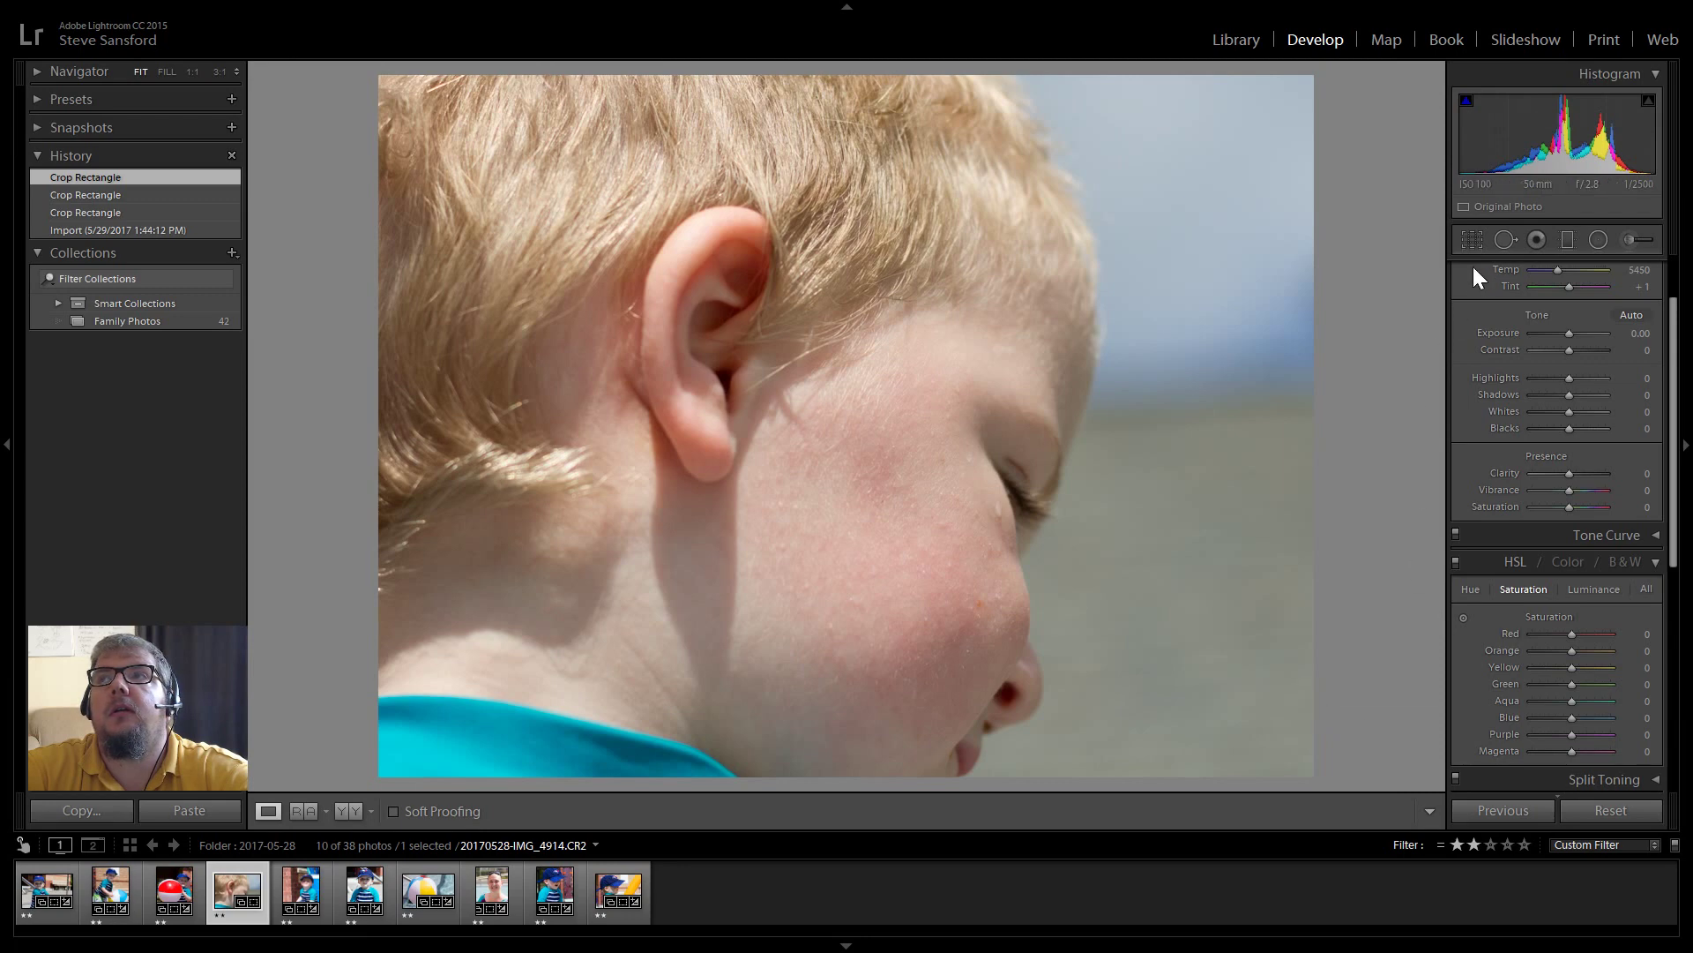
- Tighten the 4 x 3 crop on the boy's profile and reposition the photo within the frame
left_click(1467, 233)
left_click_drag(498, 158, 533, 189)
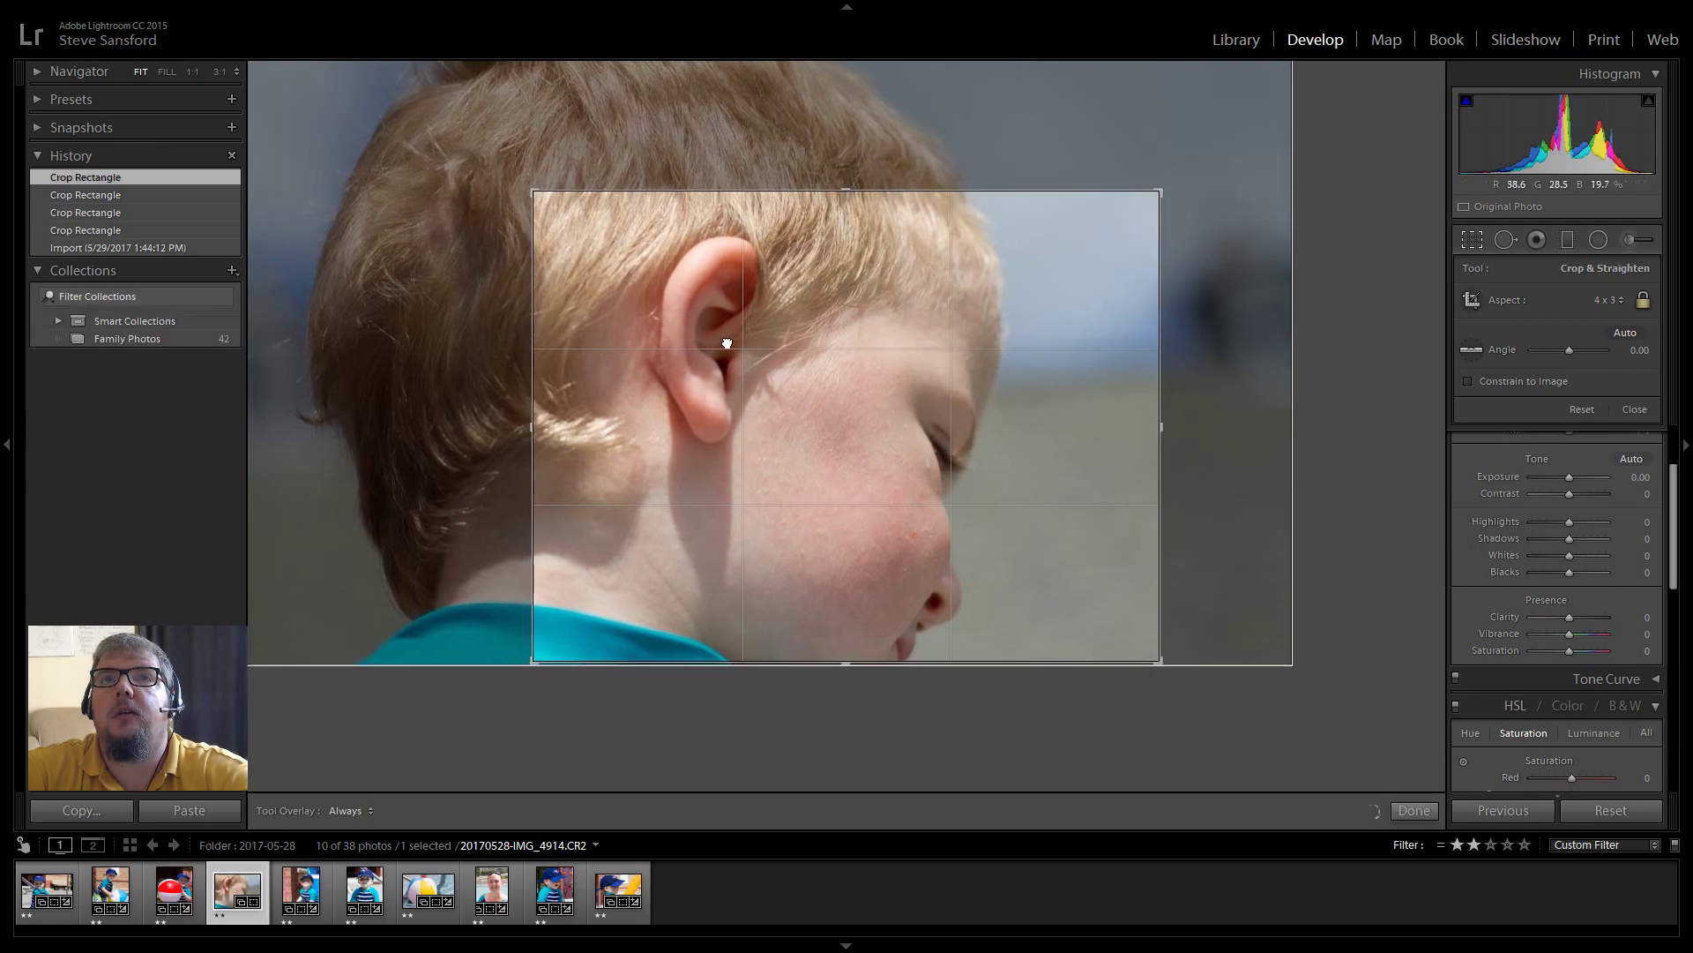
left_click_drag(726, 343, 749, 334)
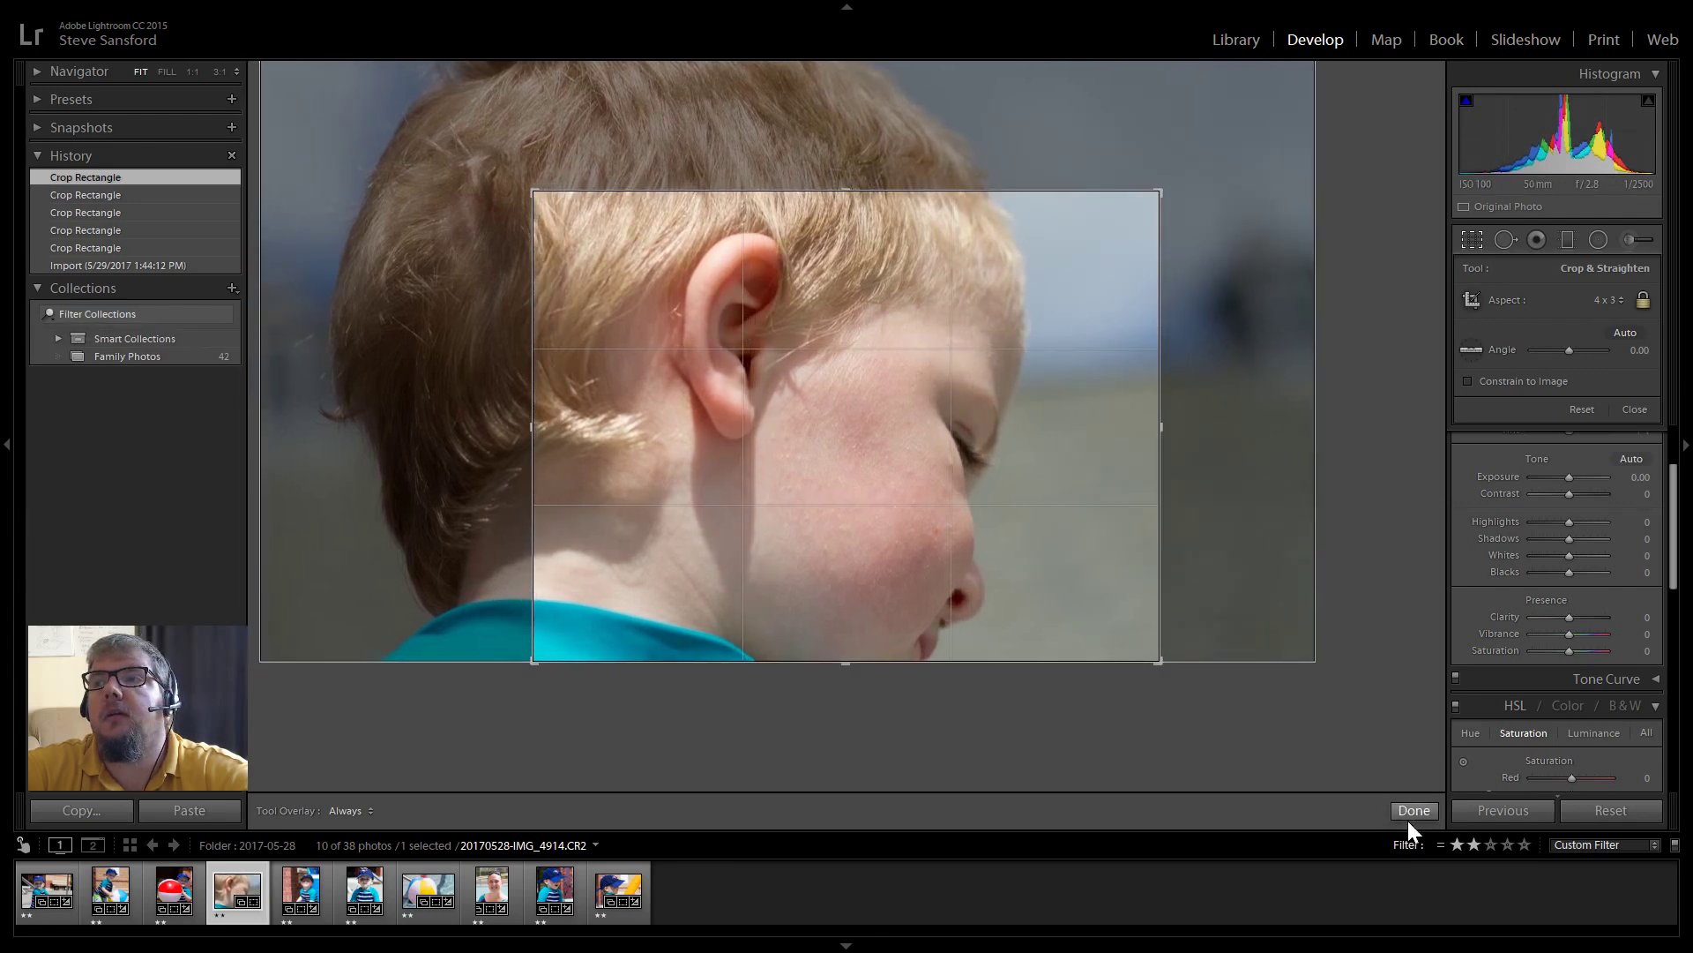
left_click(1413, 810)
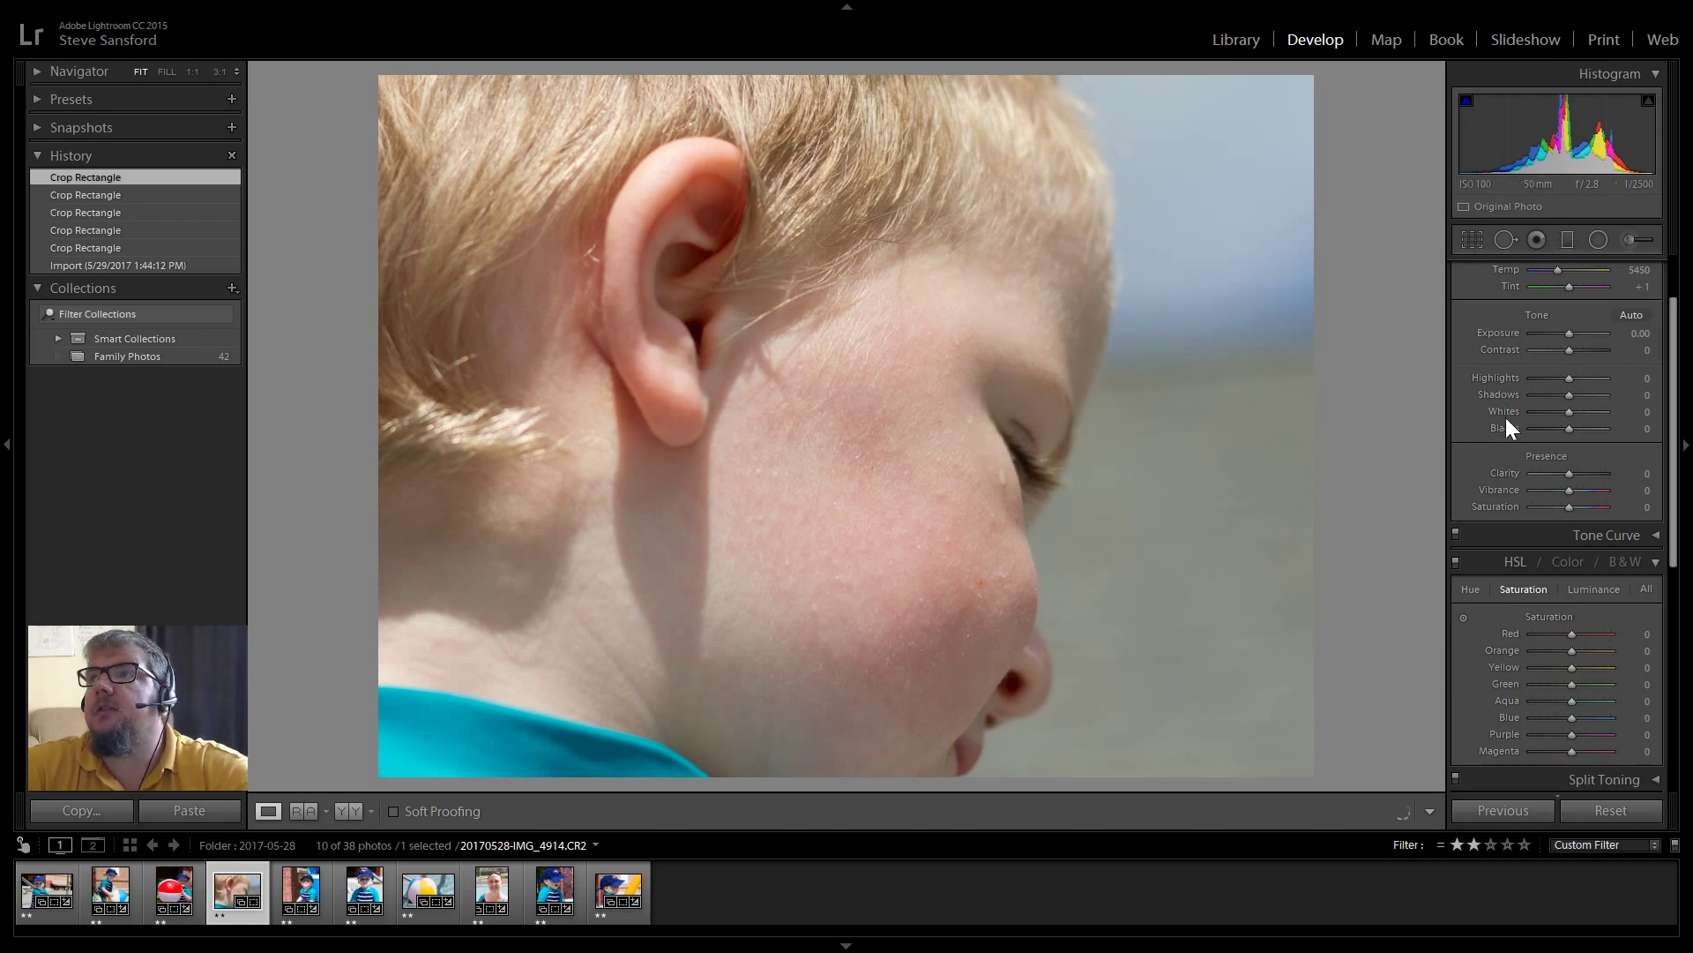
- Auto-tone the profile photo, set Clarity to -19 and Vibrance to +14, and enable lens profile corrections
left_click(1631, 314)
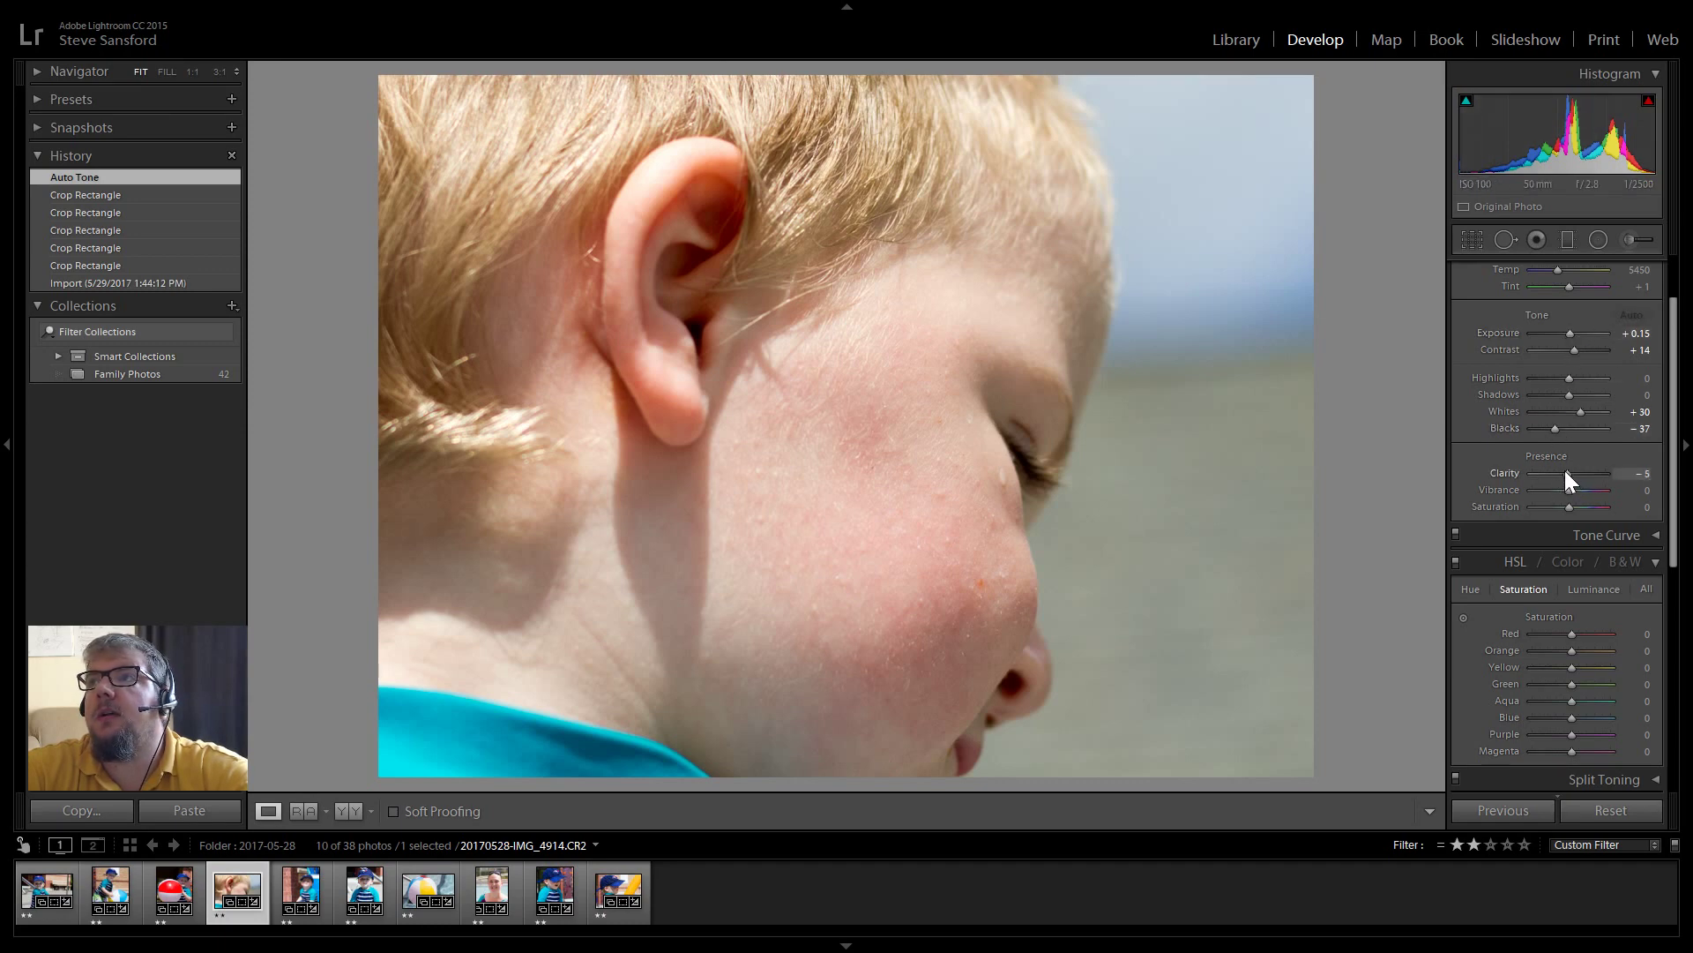
left_click_drag(1560, 476, 1566, 475)
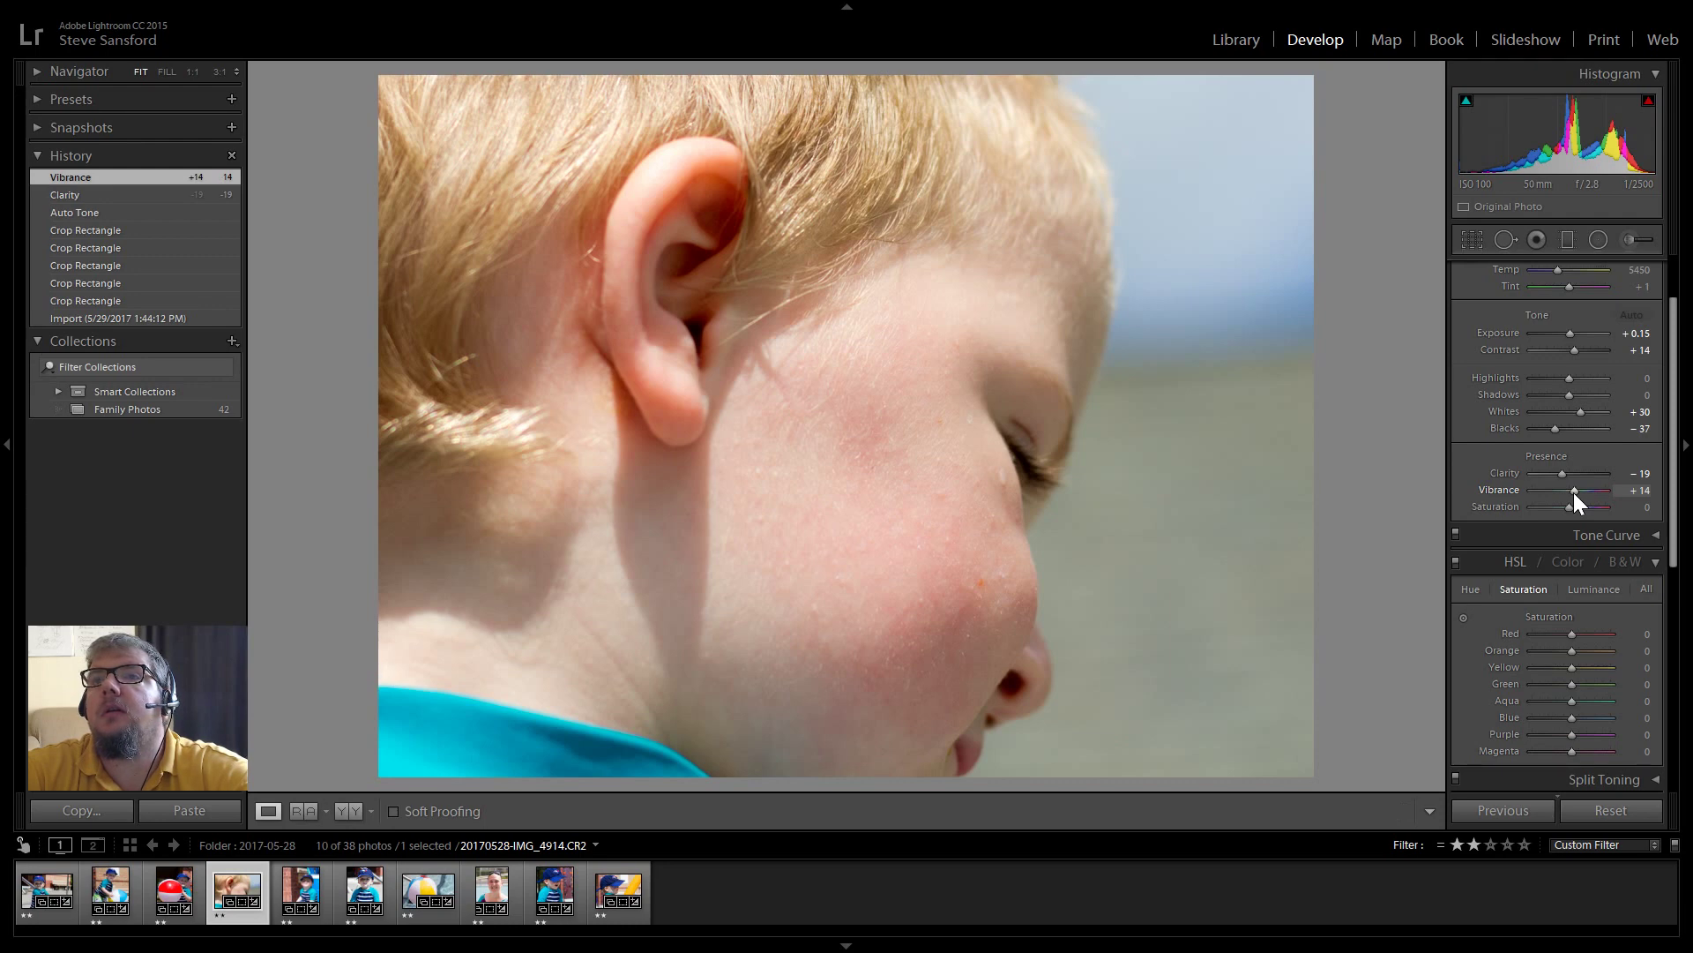
left_click_drag(1672, 473, 1648, 665)
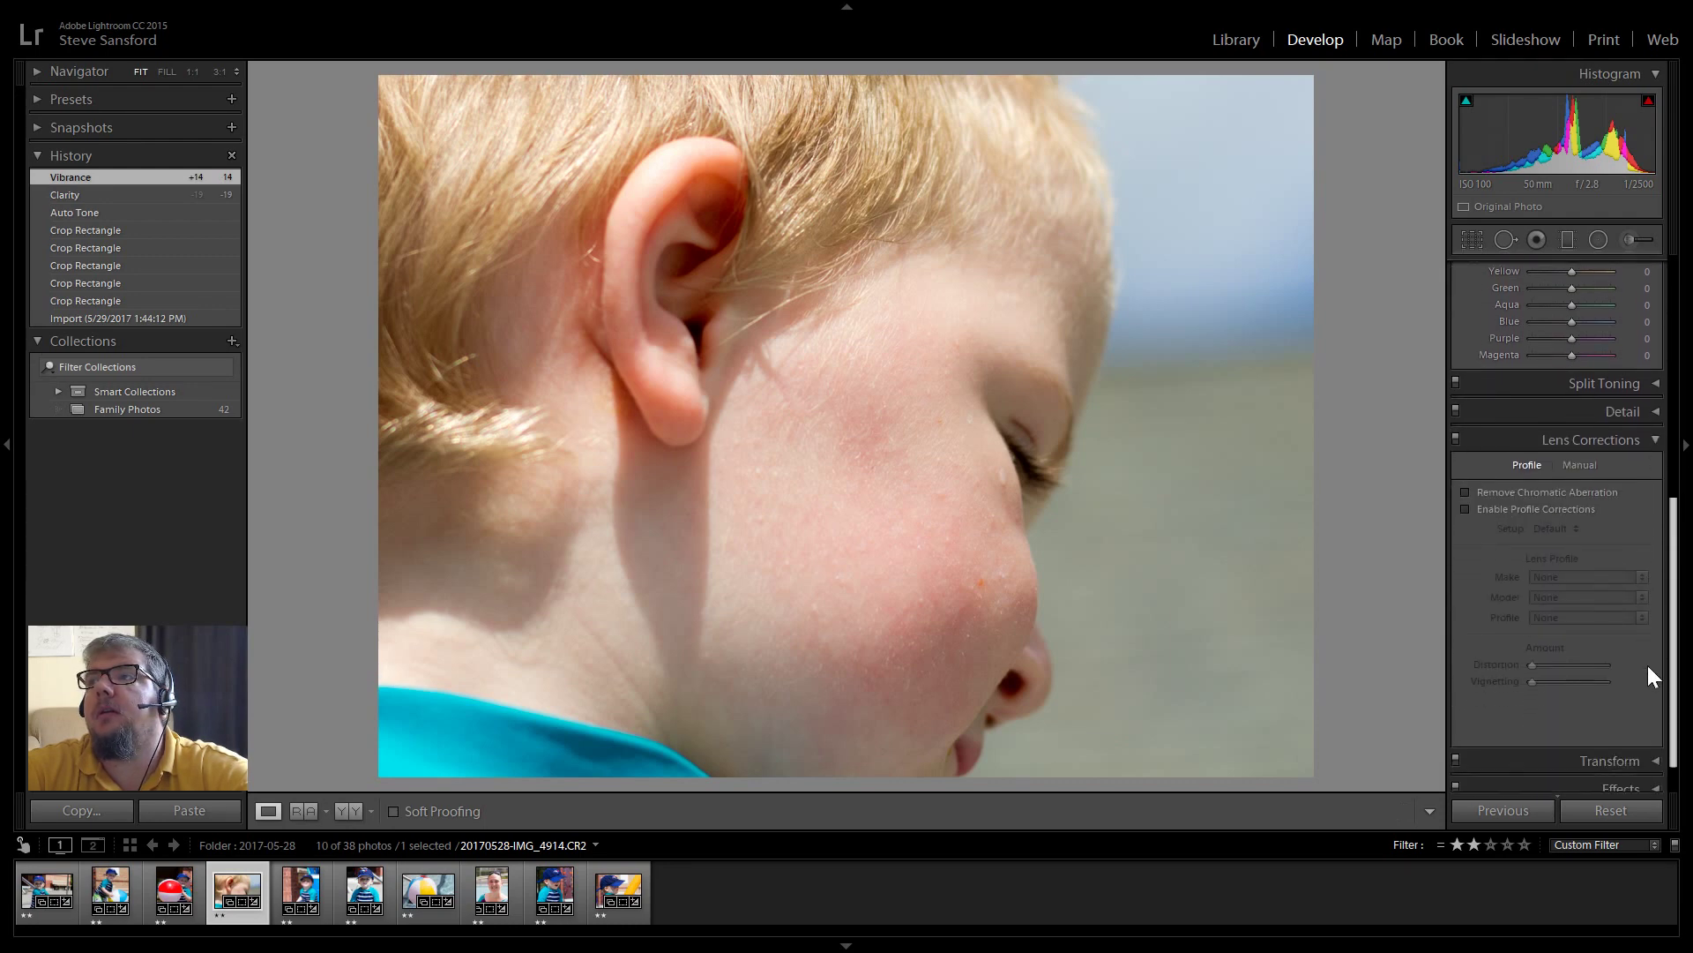
left_click(1465, 508)
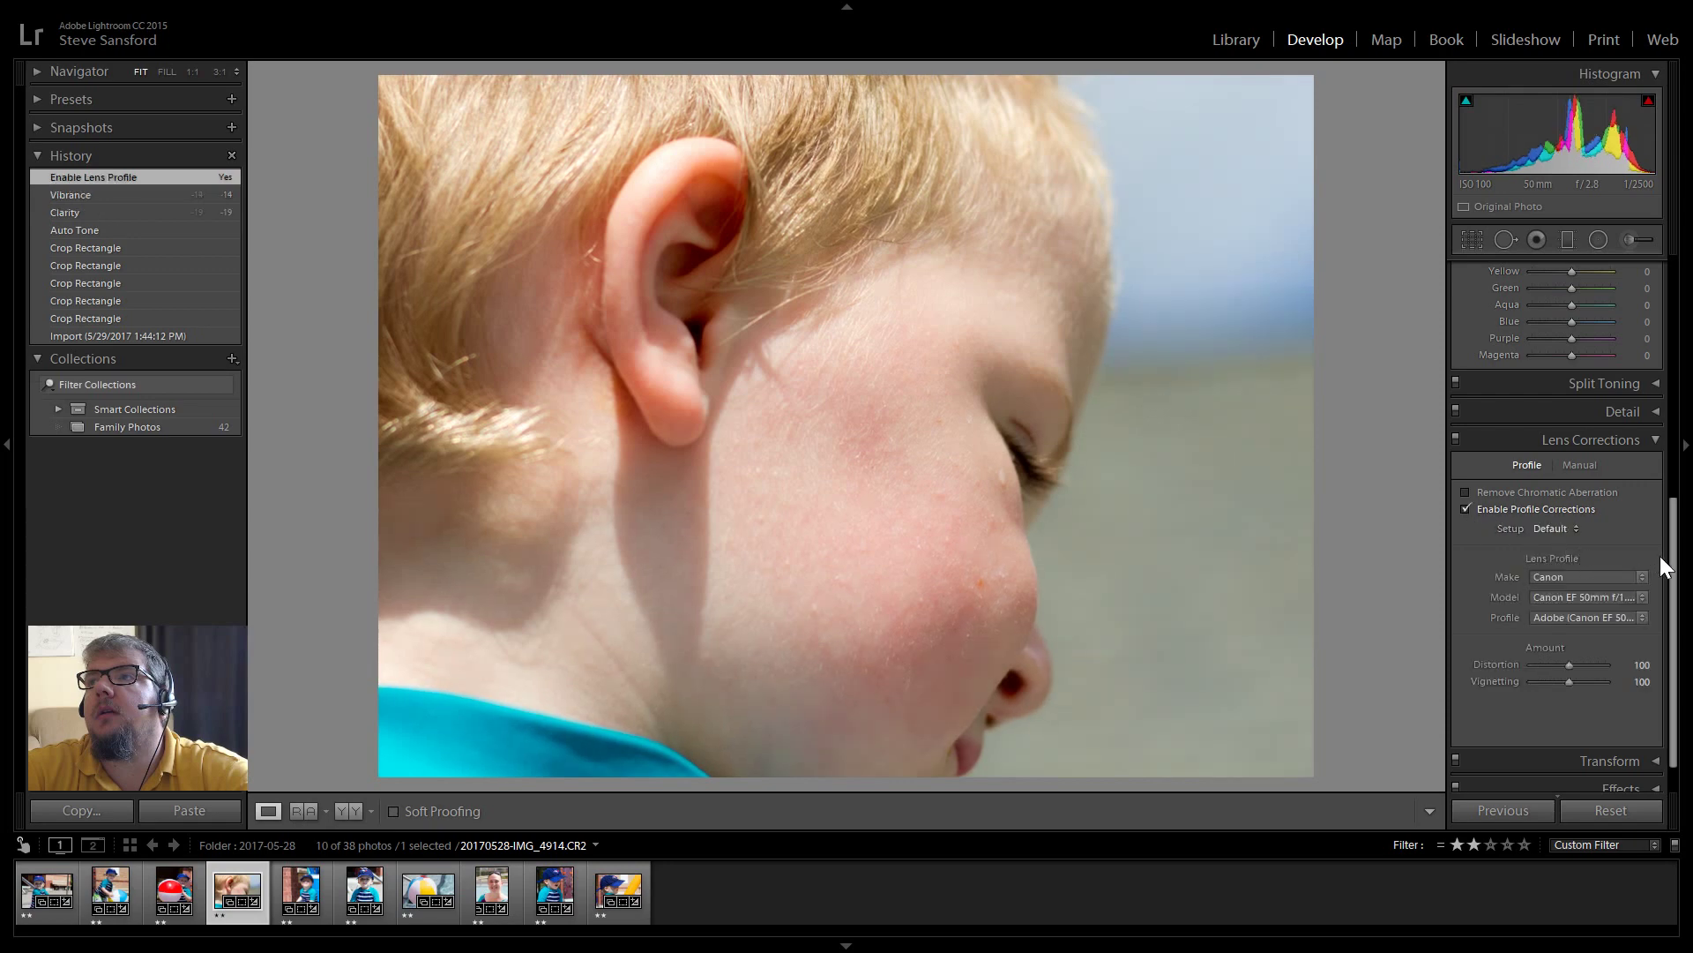
- Enlarge the profile photo's 4 x 3 crop slightly to include more of the boy's hair and surroundings
left_click_drag(1673, 565, 1651, 201)
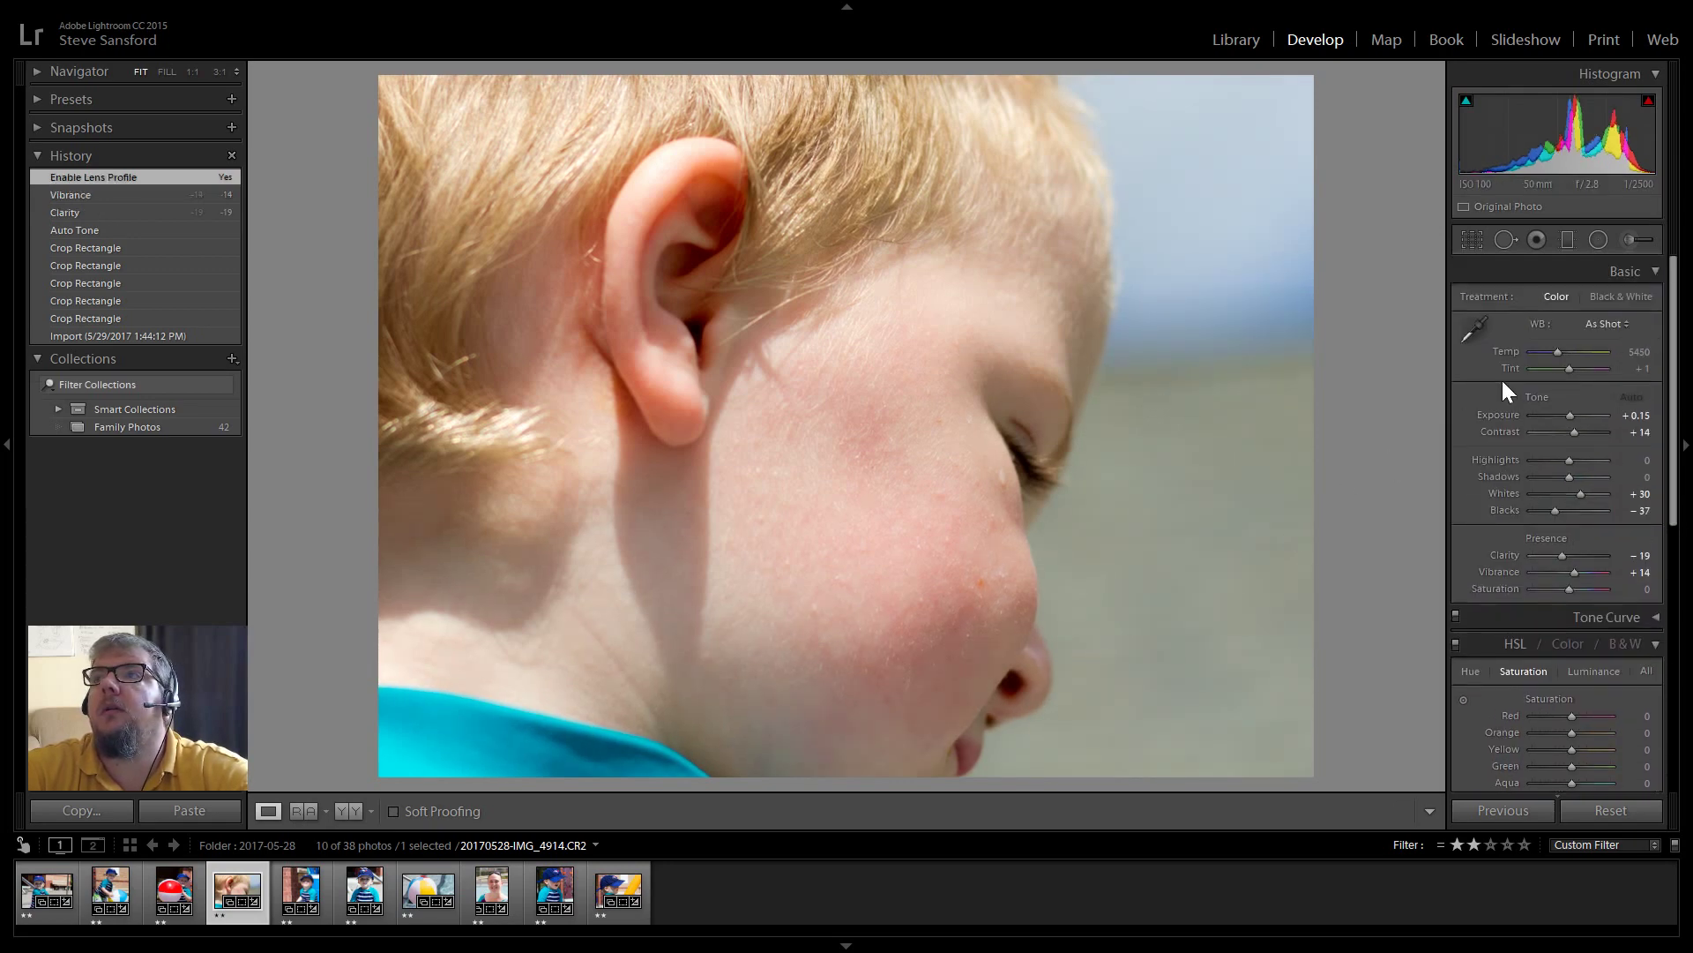
left_click(1463, 239)
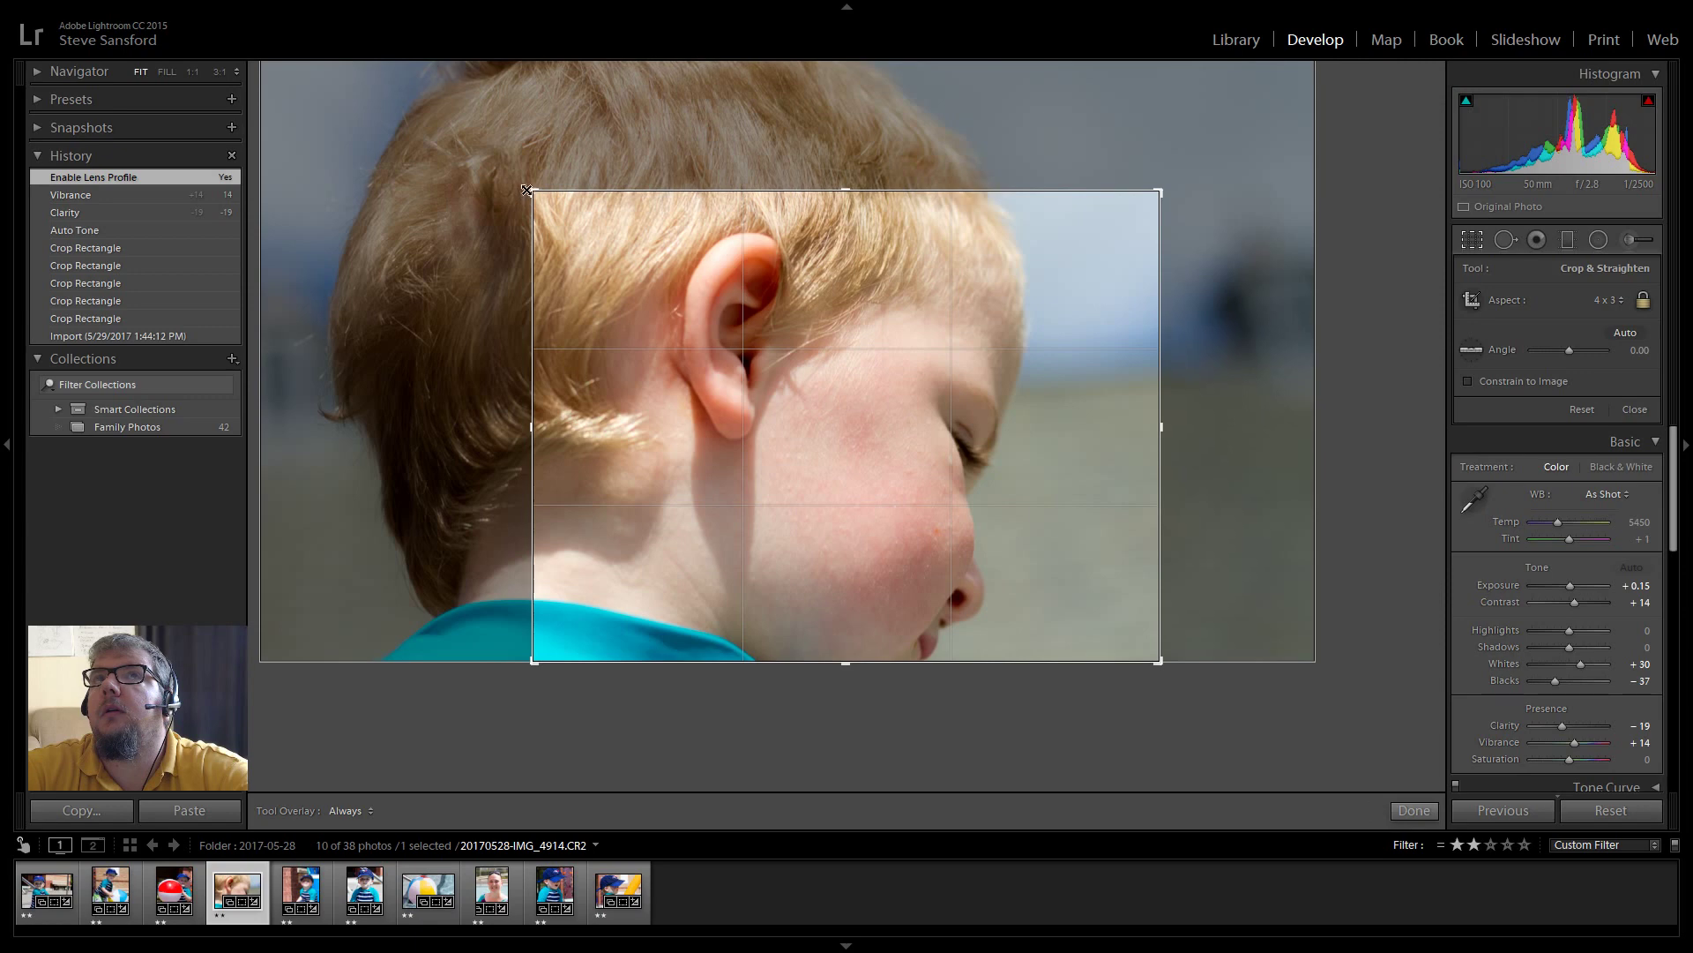
left_click_drag(526, 190, 515, 175)
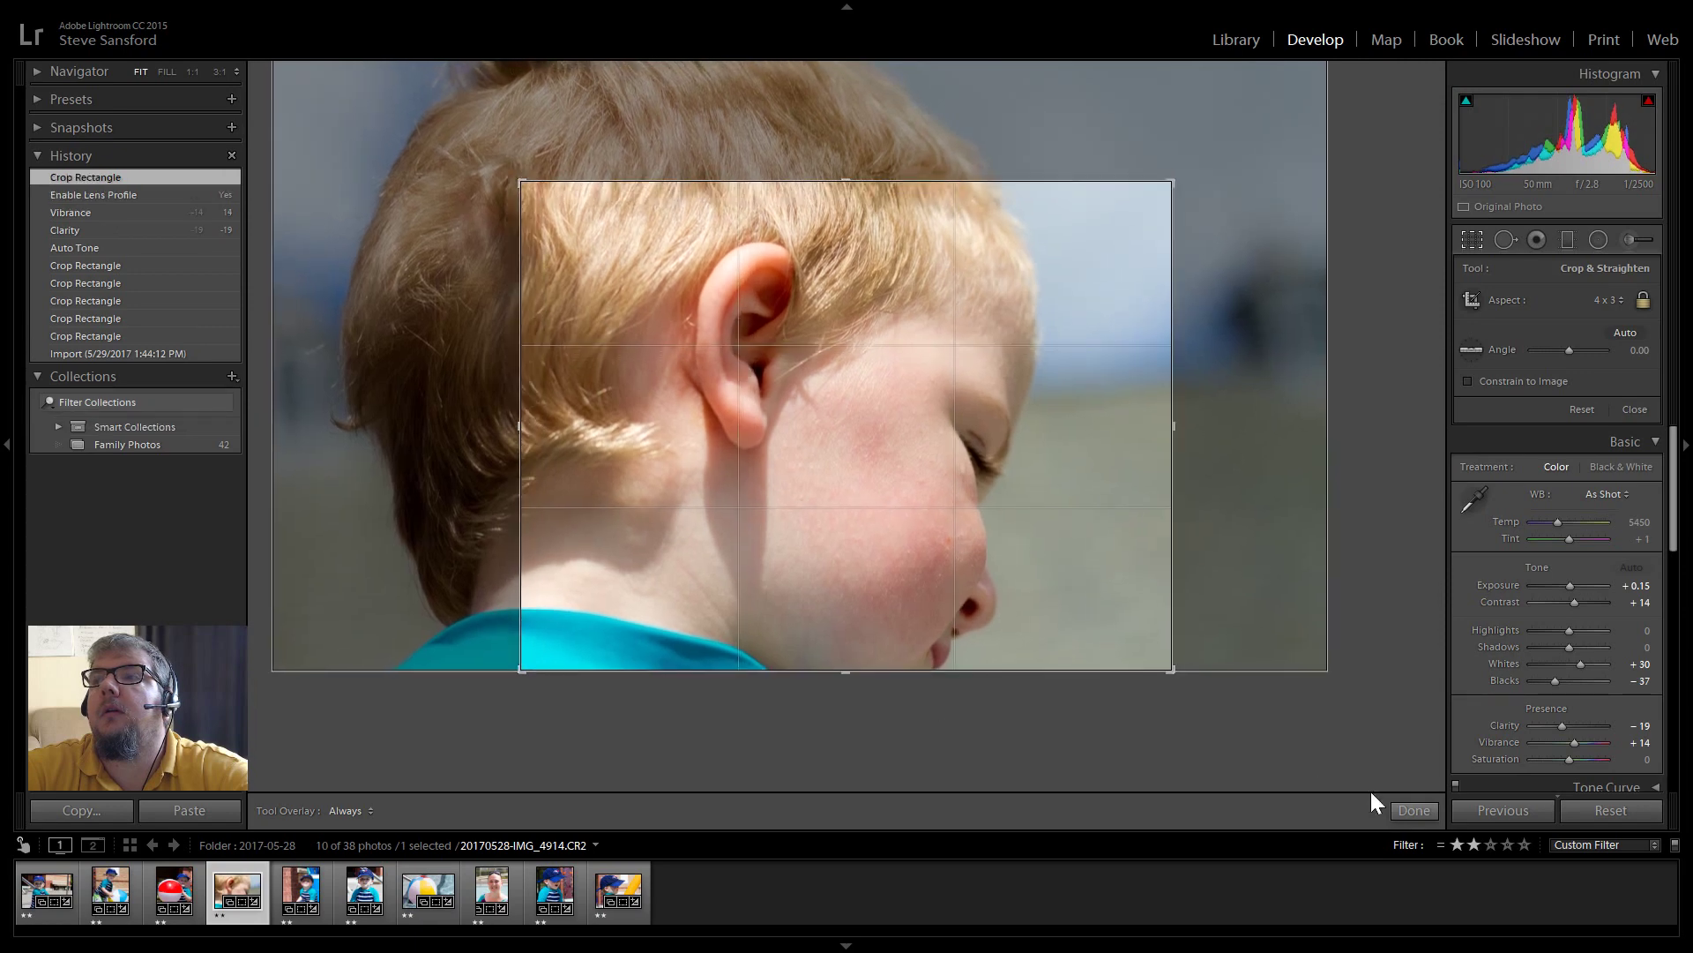
left_click(1412, 810)
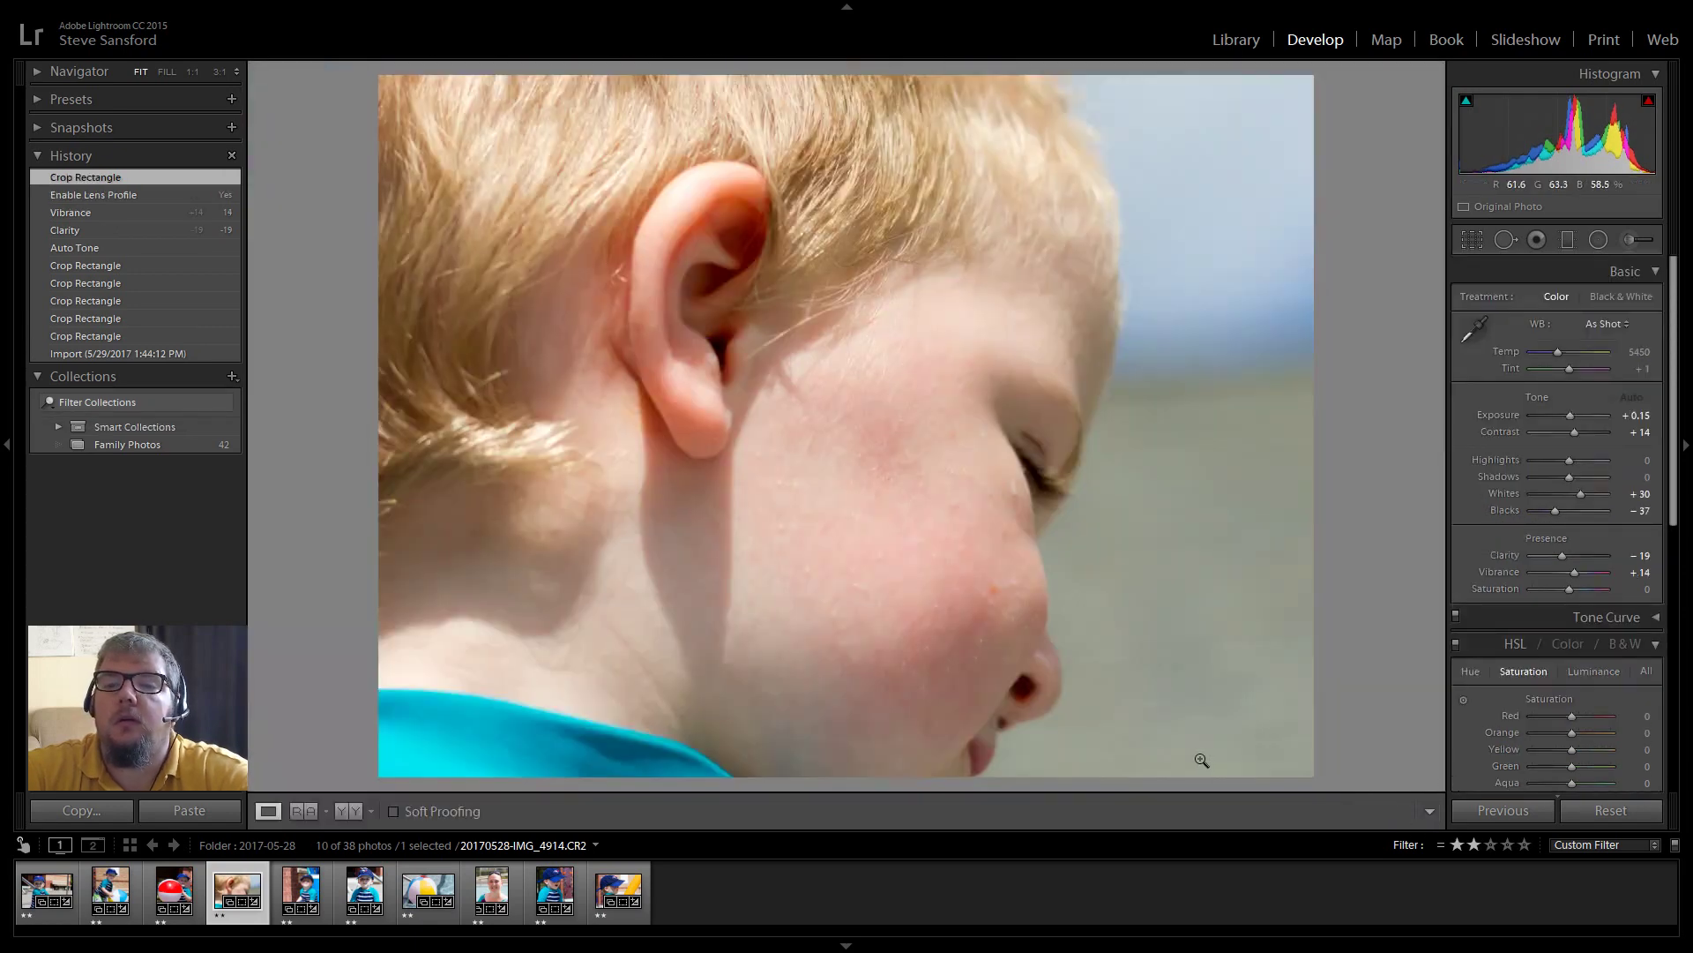
- Reframe the profile photo's crop with more background in front of the boy's face, and tighten it slightly
left_click(1471, 235)
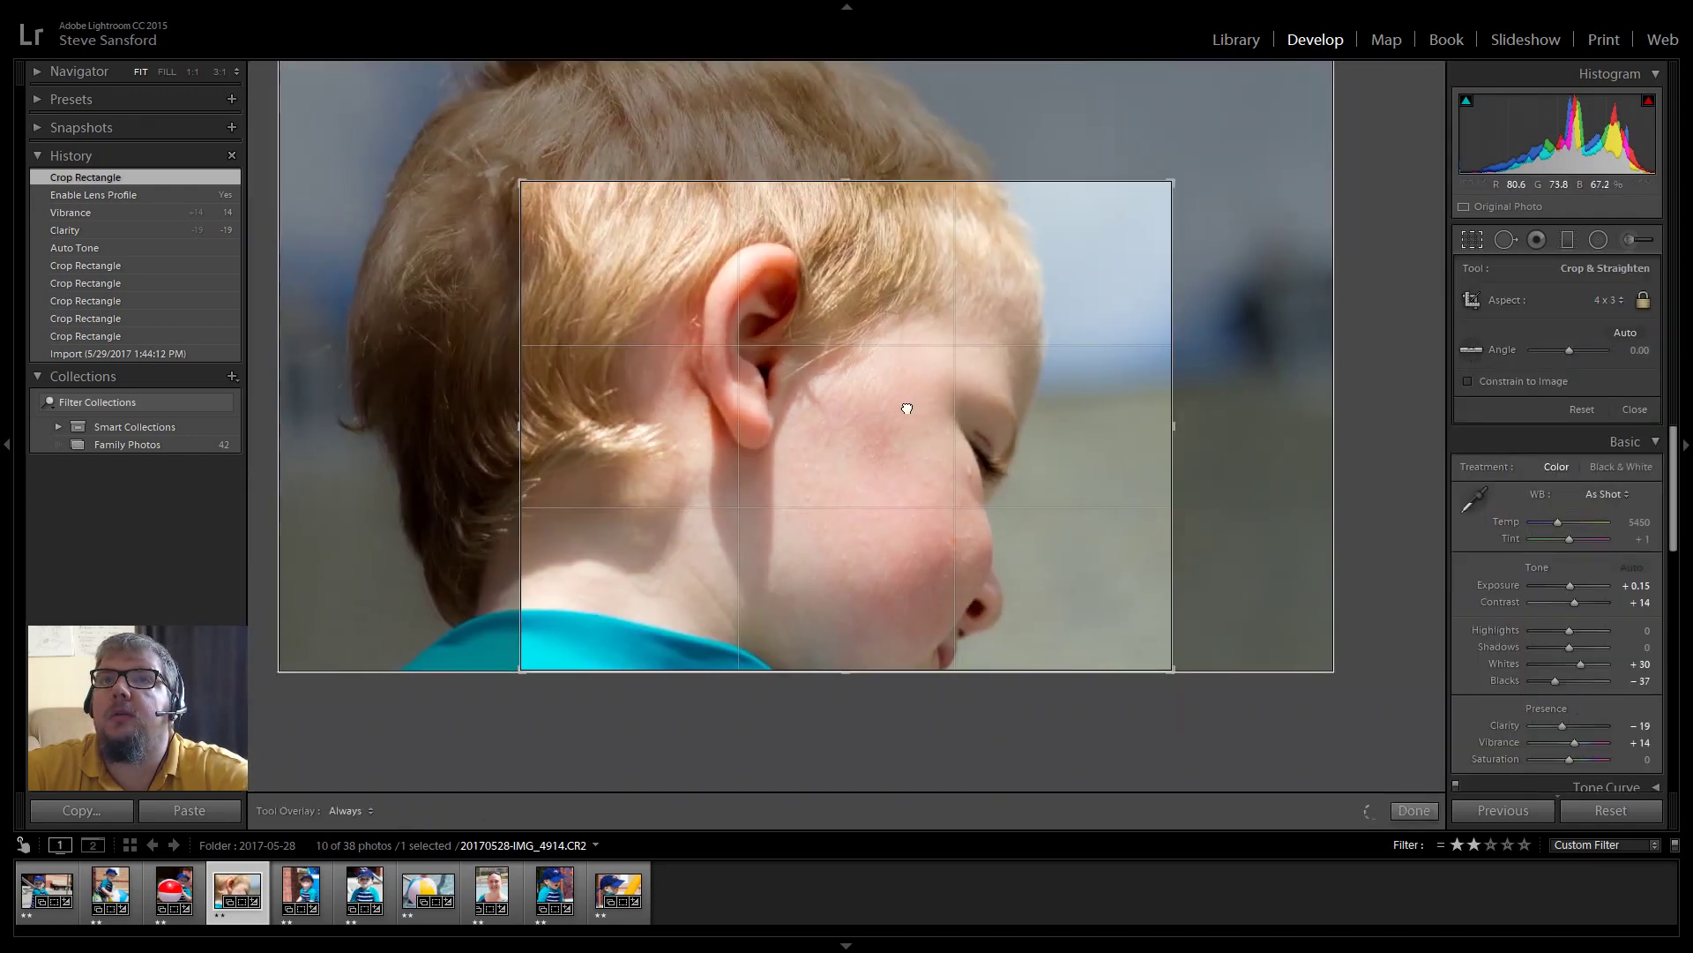
left_click_drag(907, 408, 816, 396)
left_click(1414, 811)
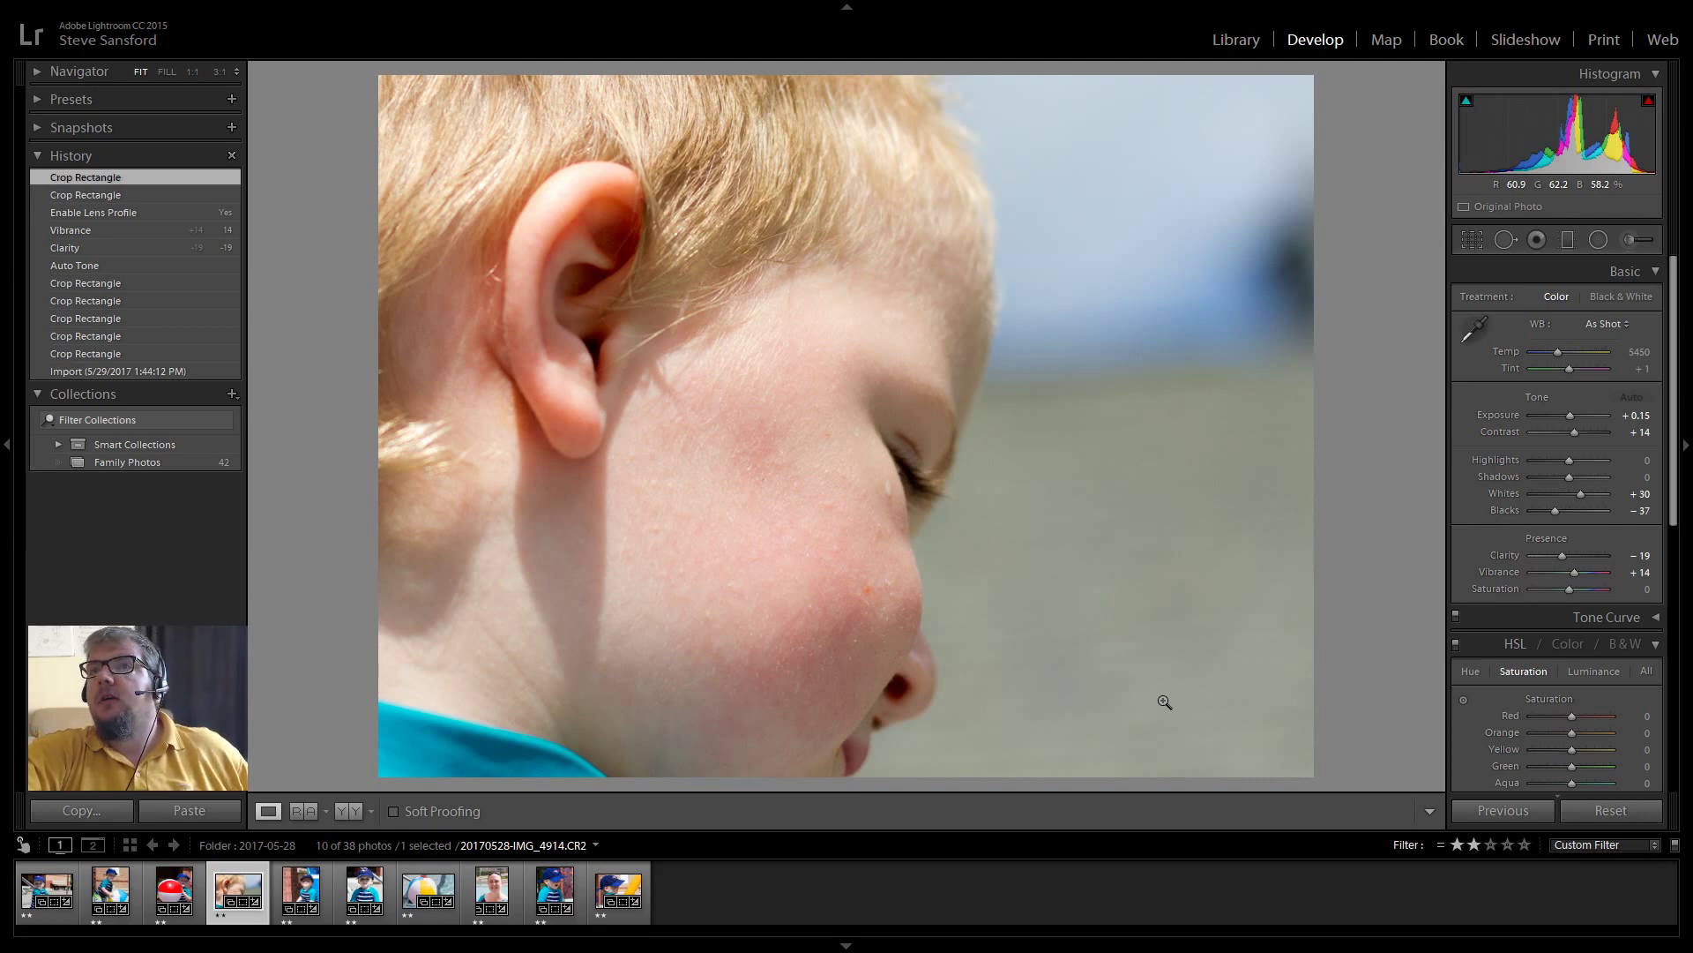
left_click(1470, 243)
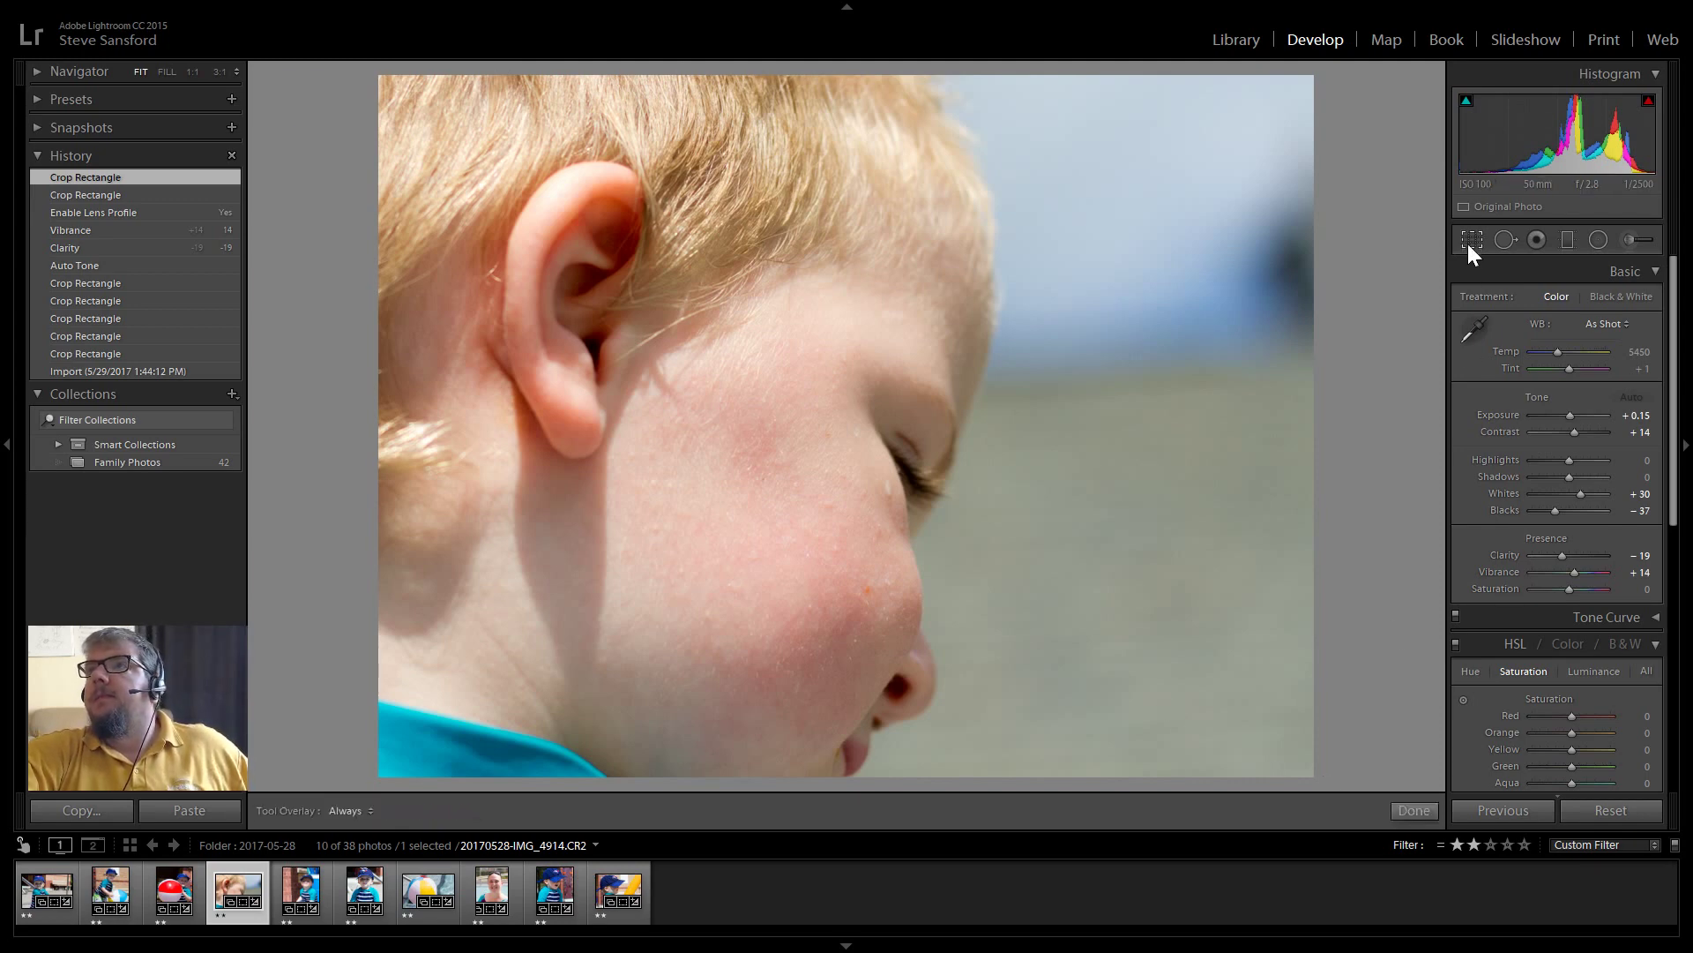
left_click_drag(520, 179, 562, 201)
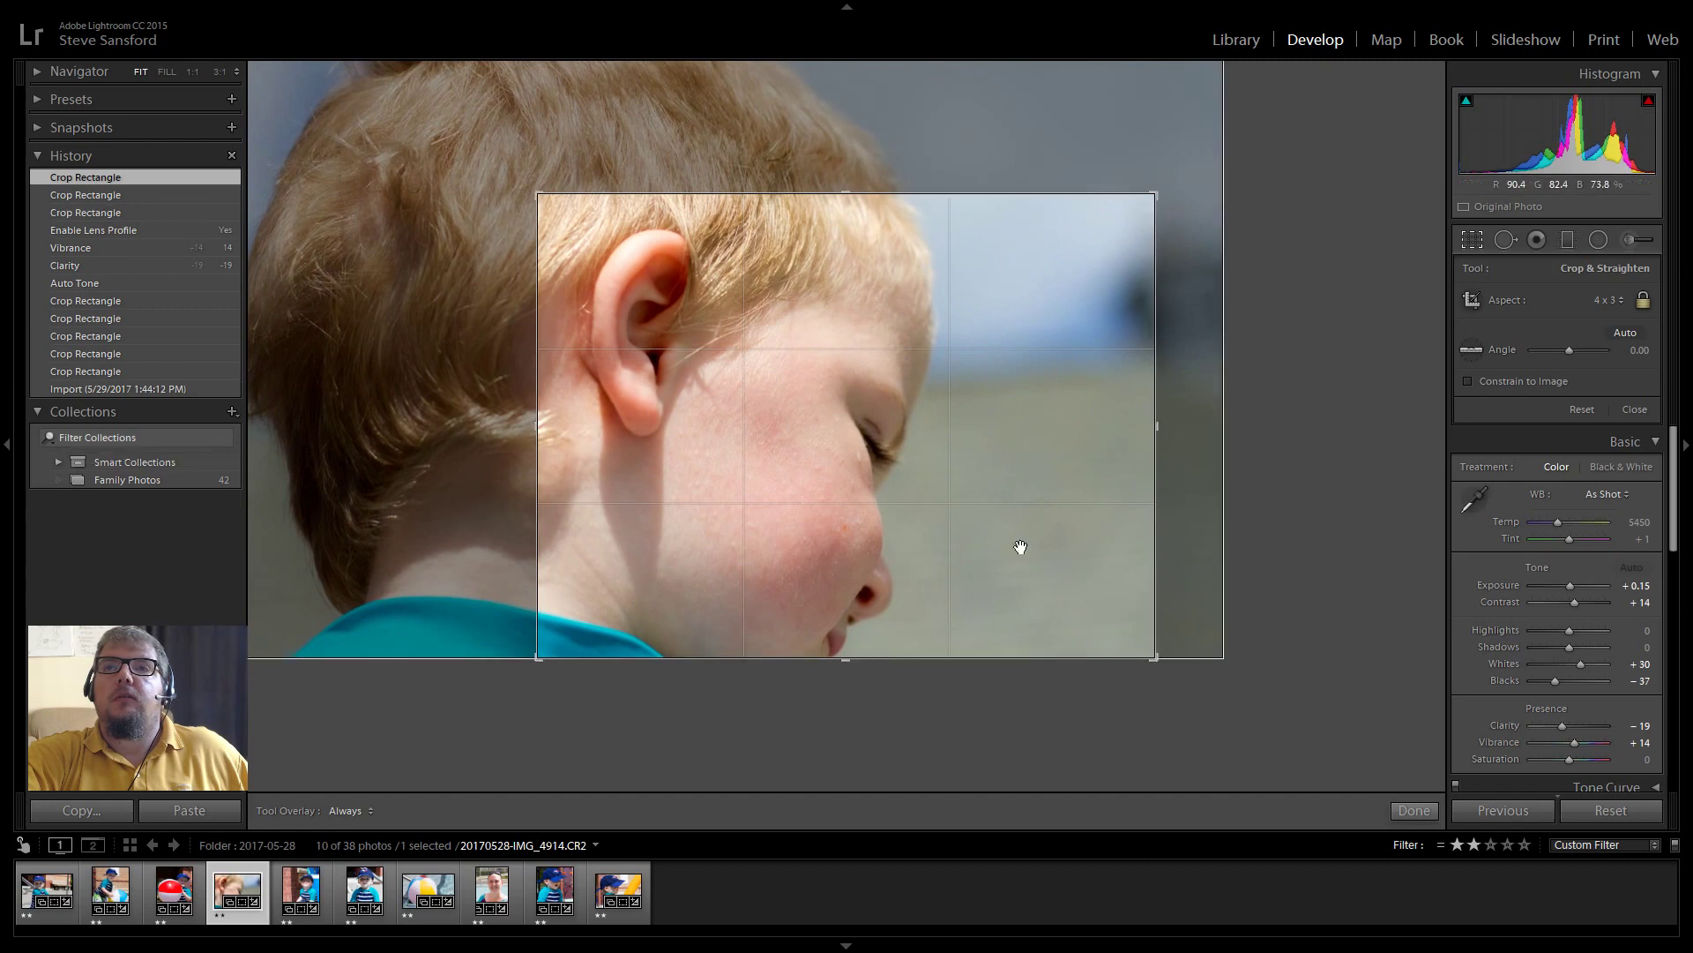
left_click(1412, 809)
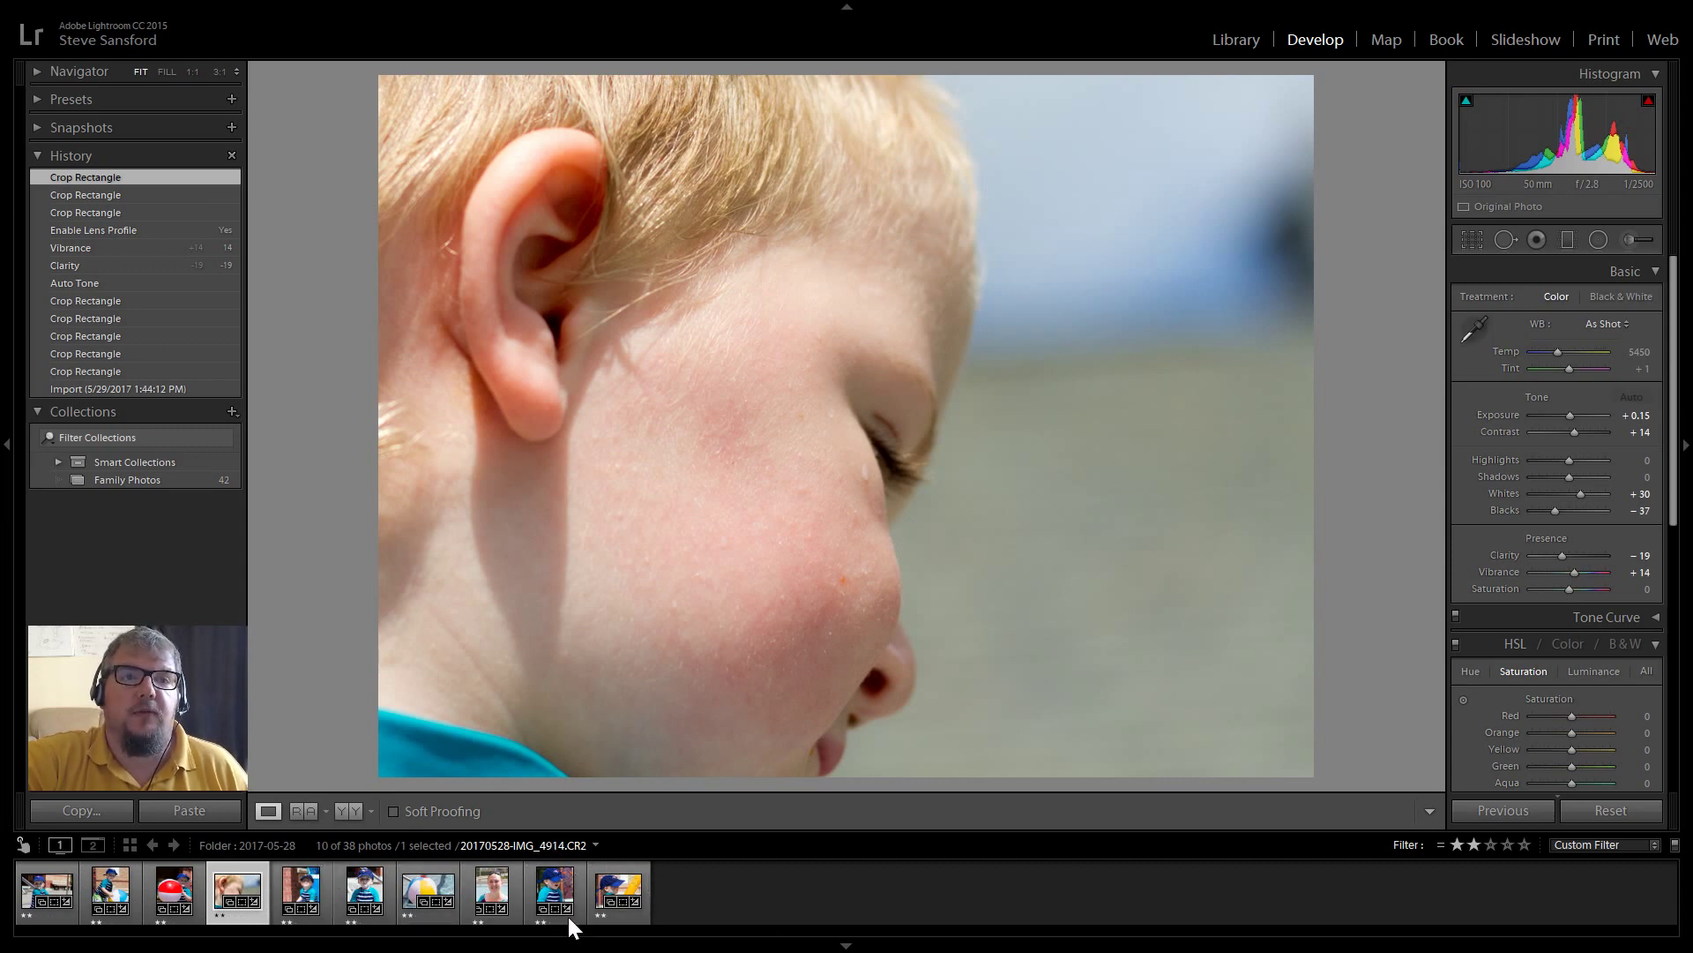
- Check the one-star and unrated photos with the rating filter, and return to the two-star set with its first photo shown
left_click(26, 881)
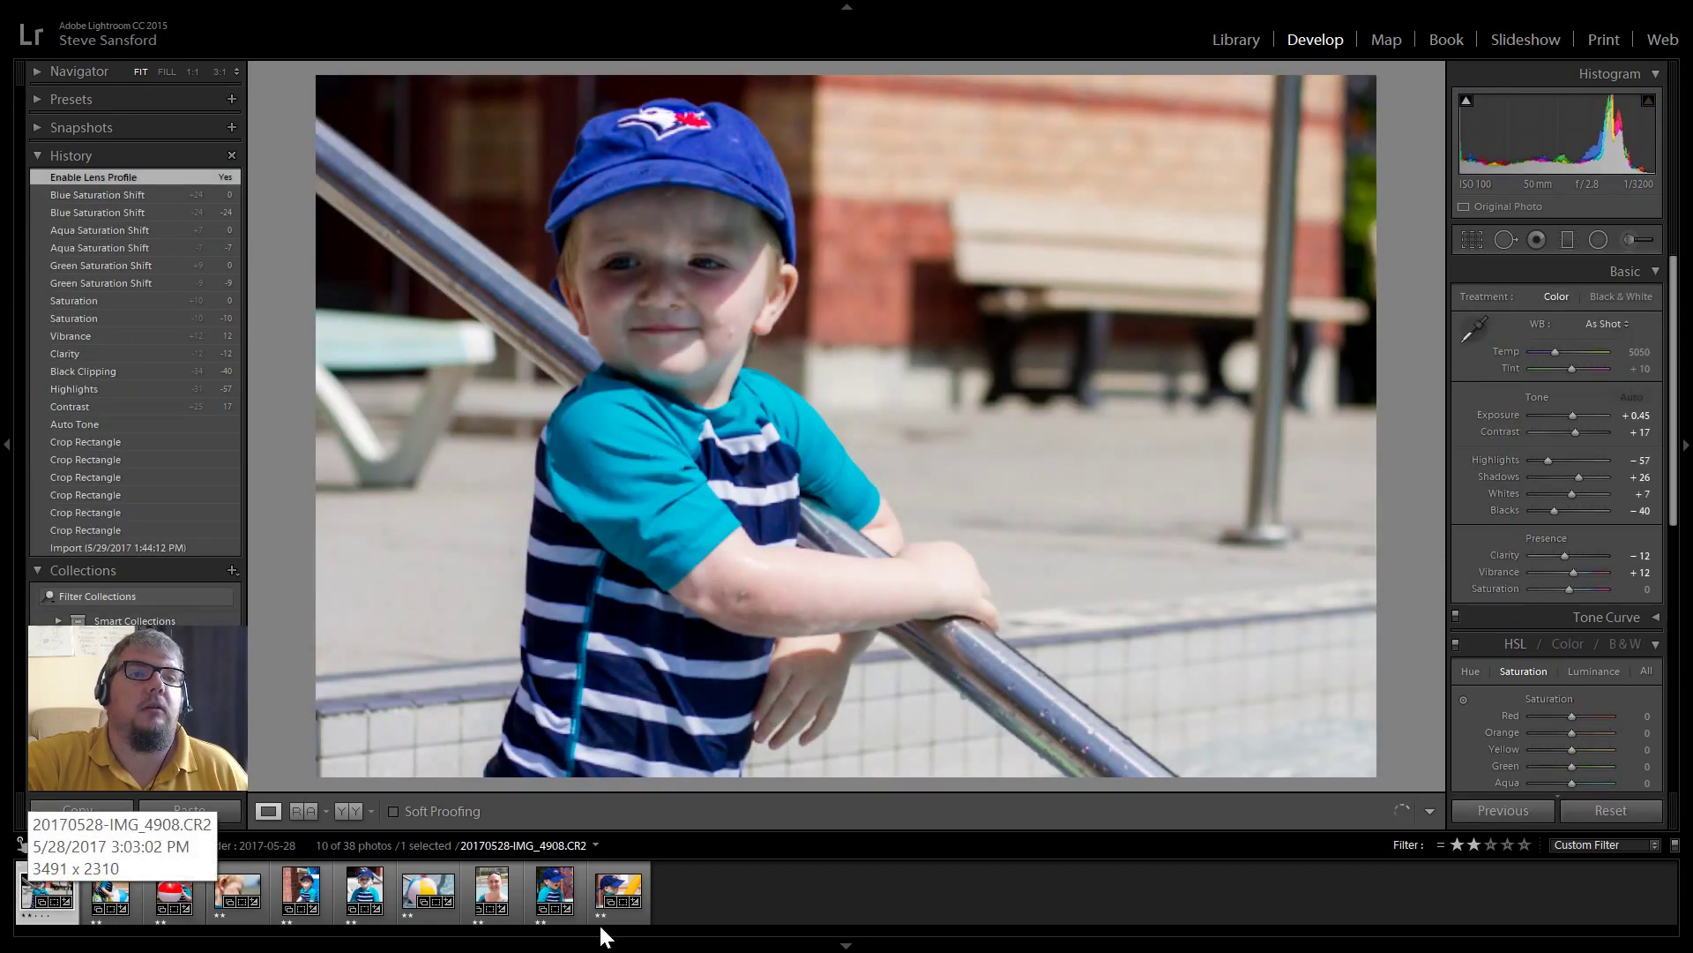
left_click(113, 889)
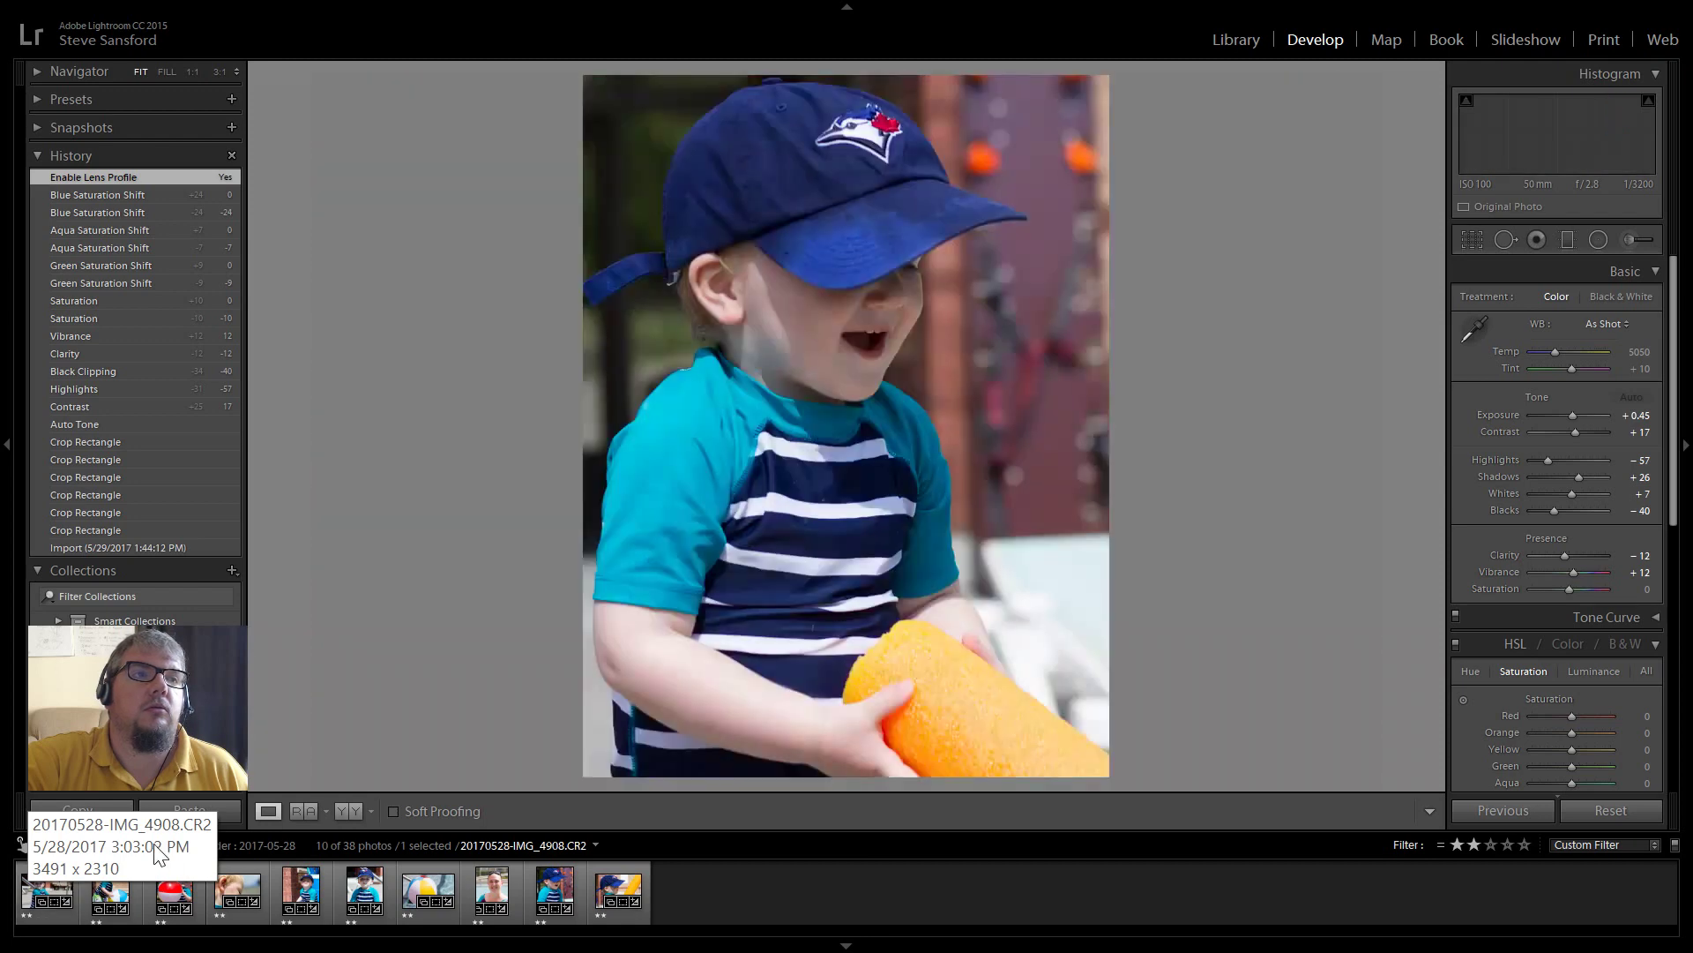
left_click(119, 877, "ctrl")
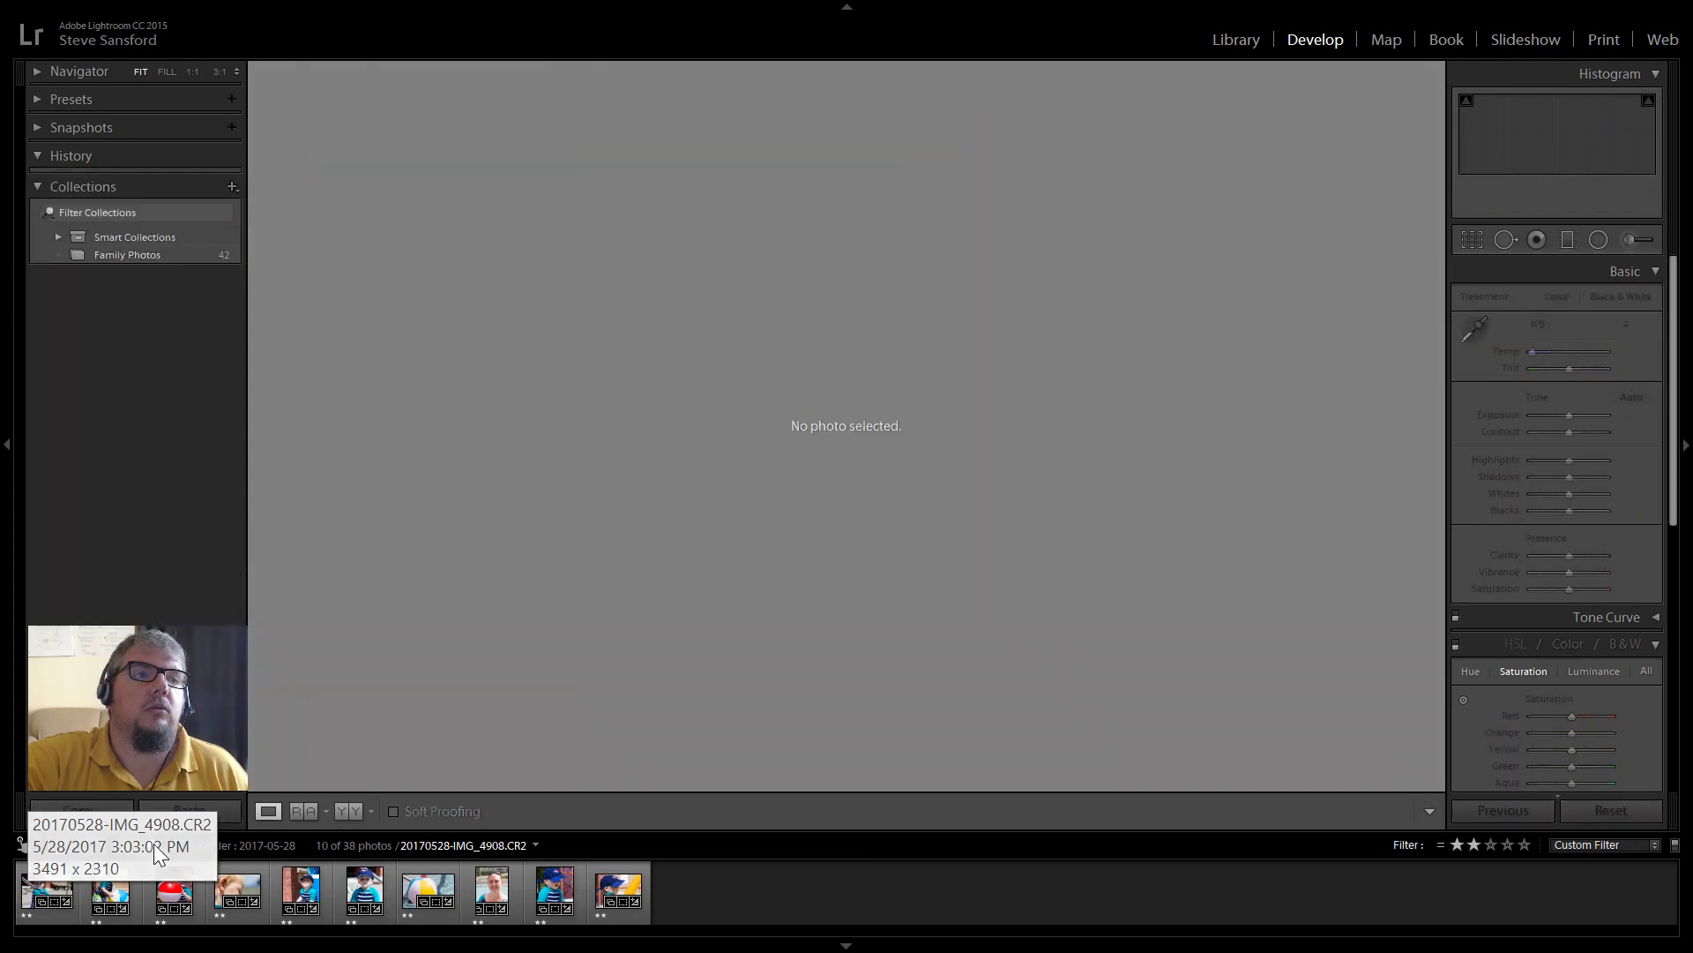
left_click(43, 880)
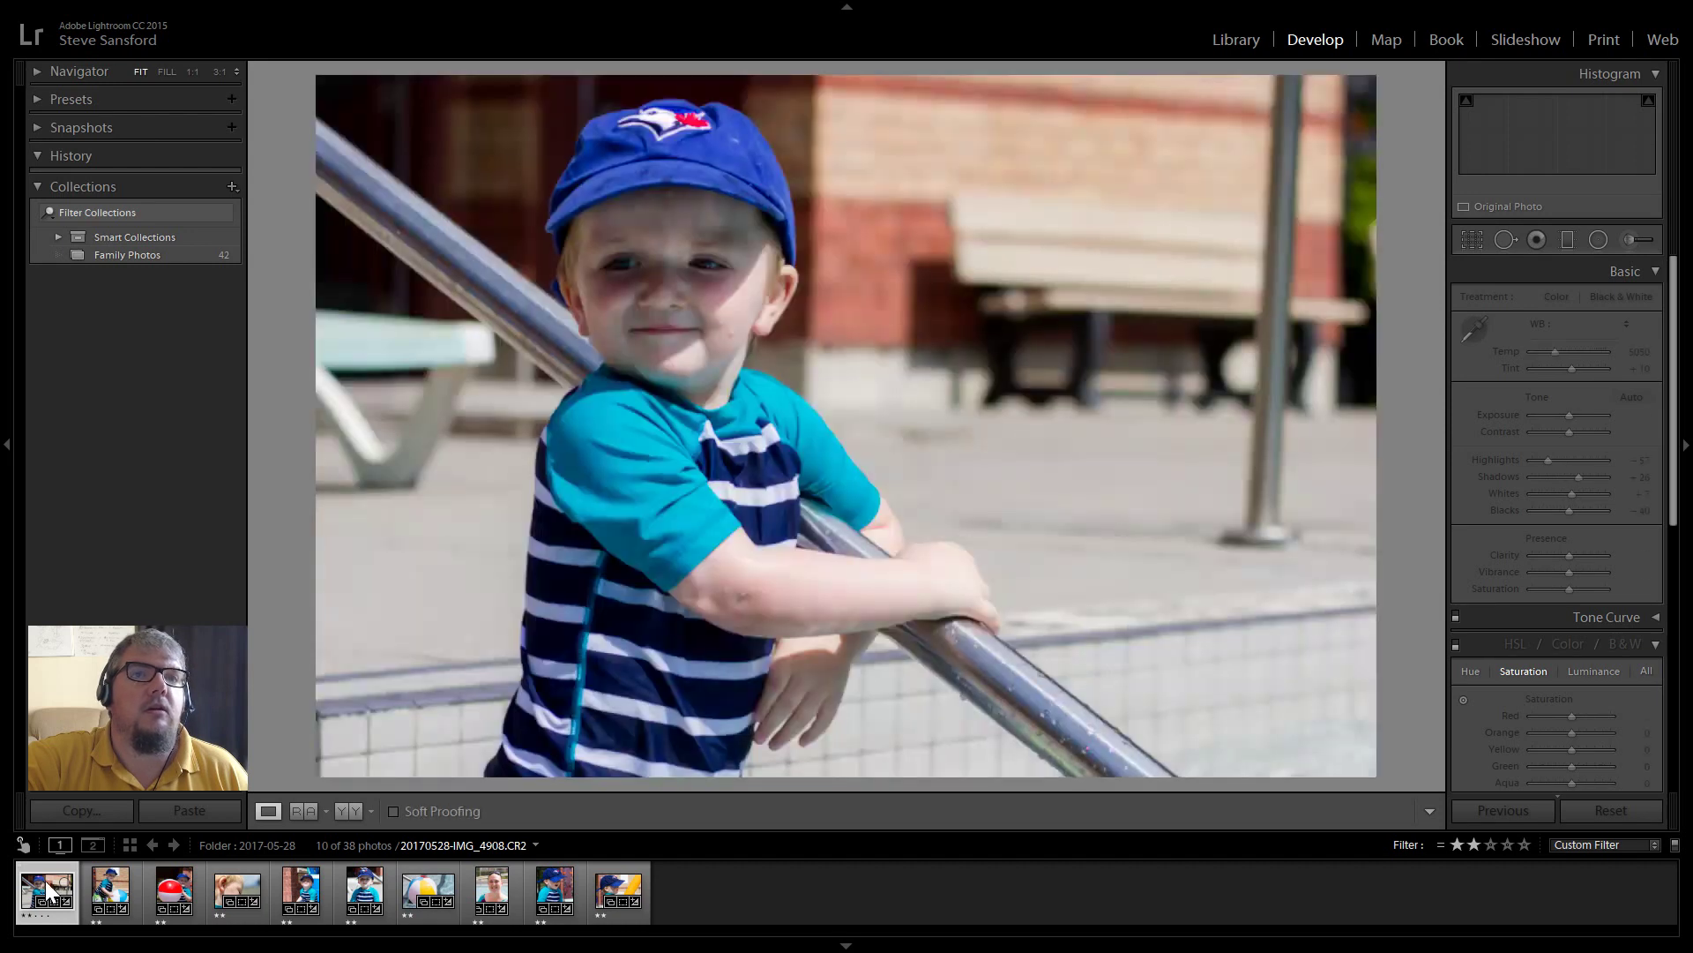
left_click(1456, 845)
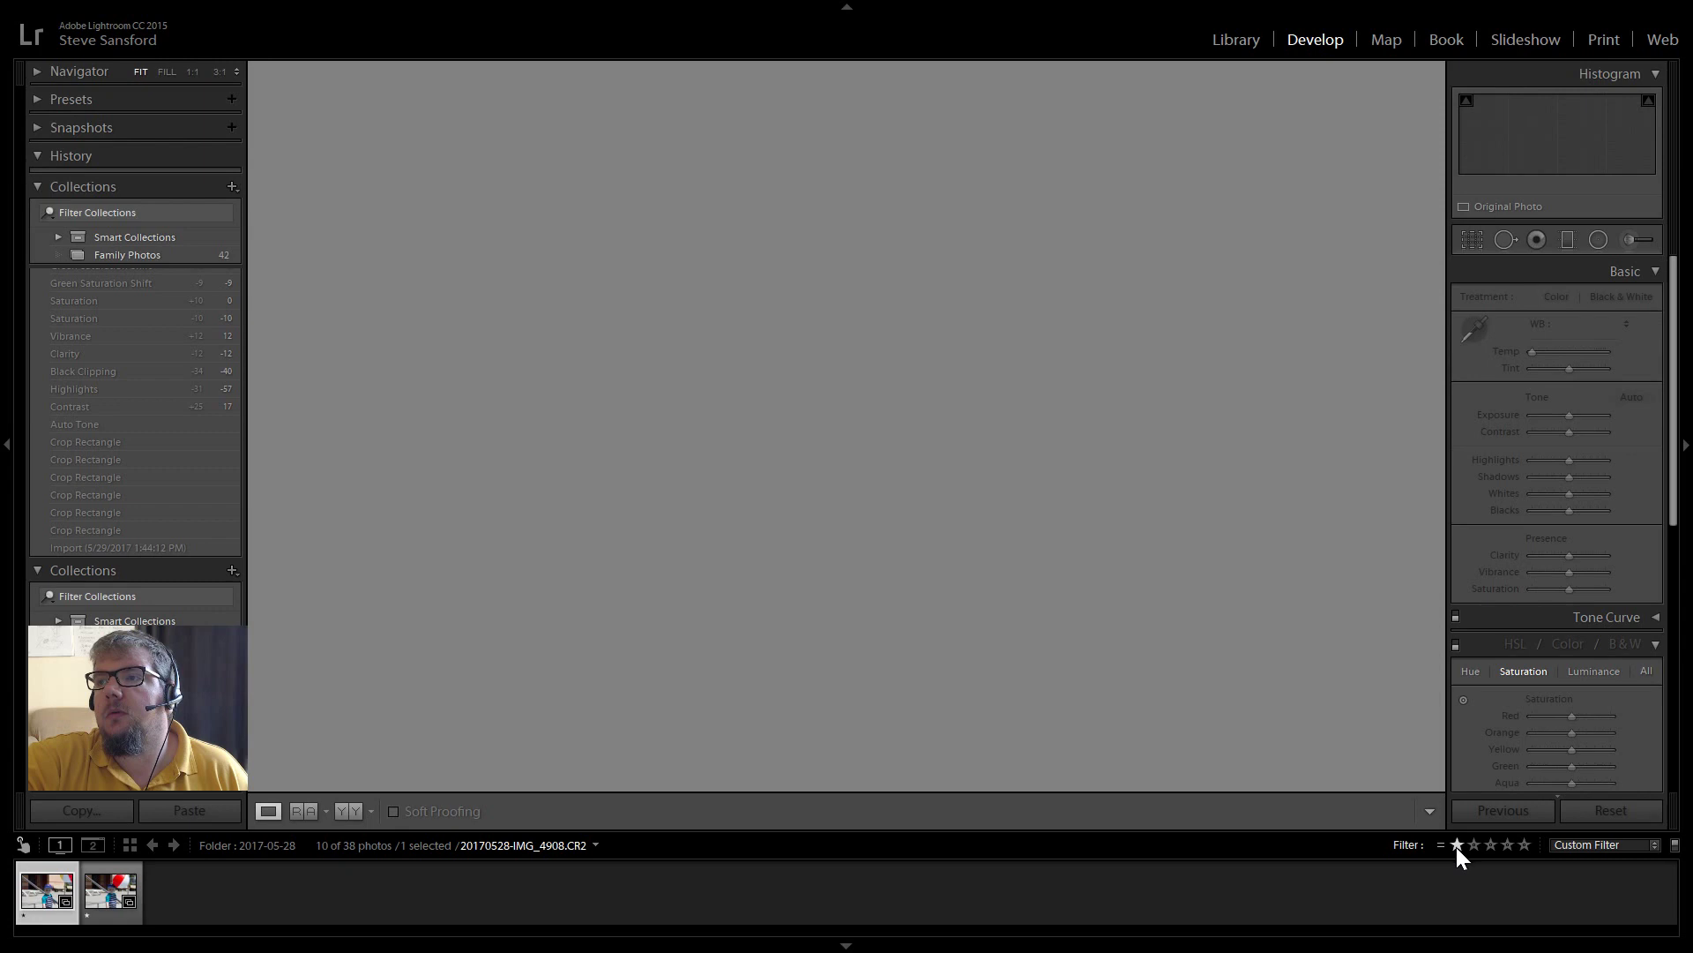
key("ctrl+l")
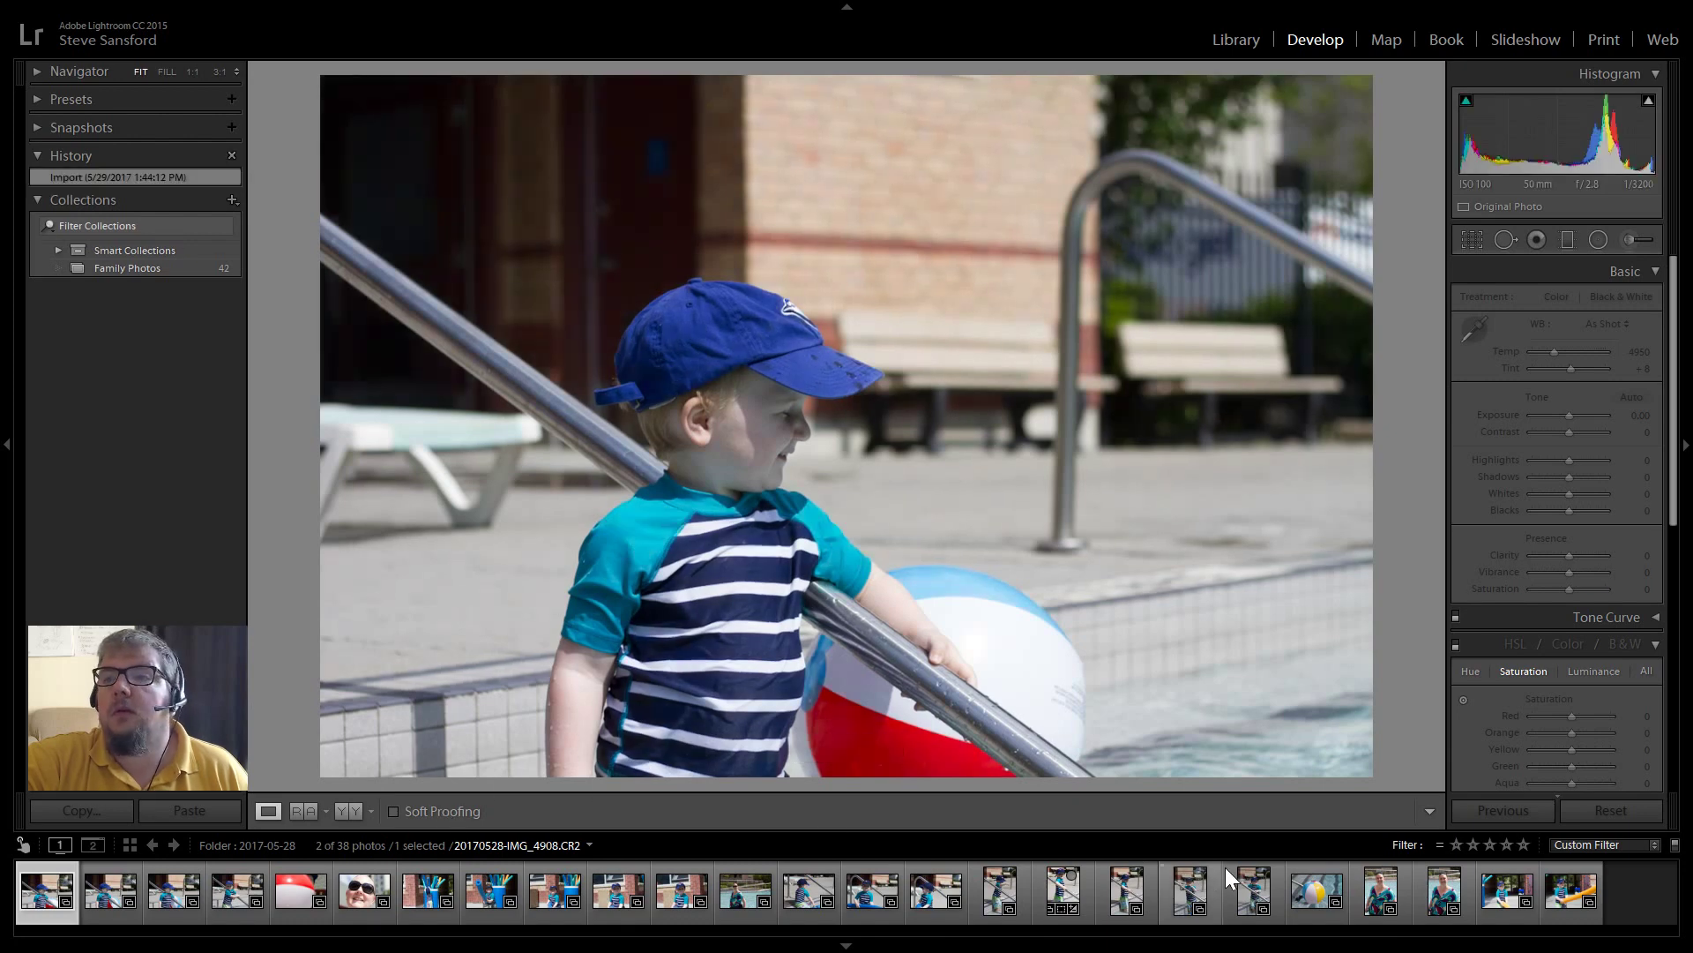
key("0")
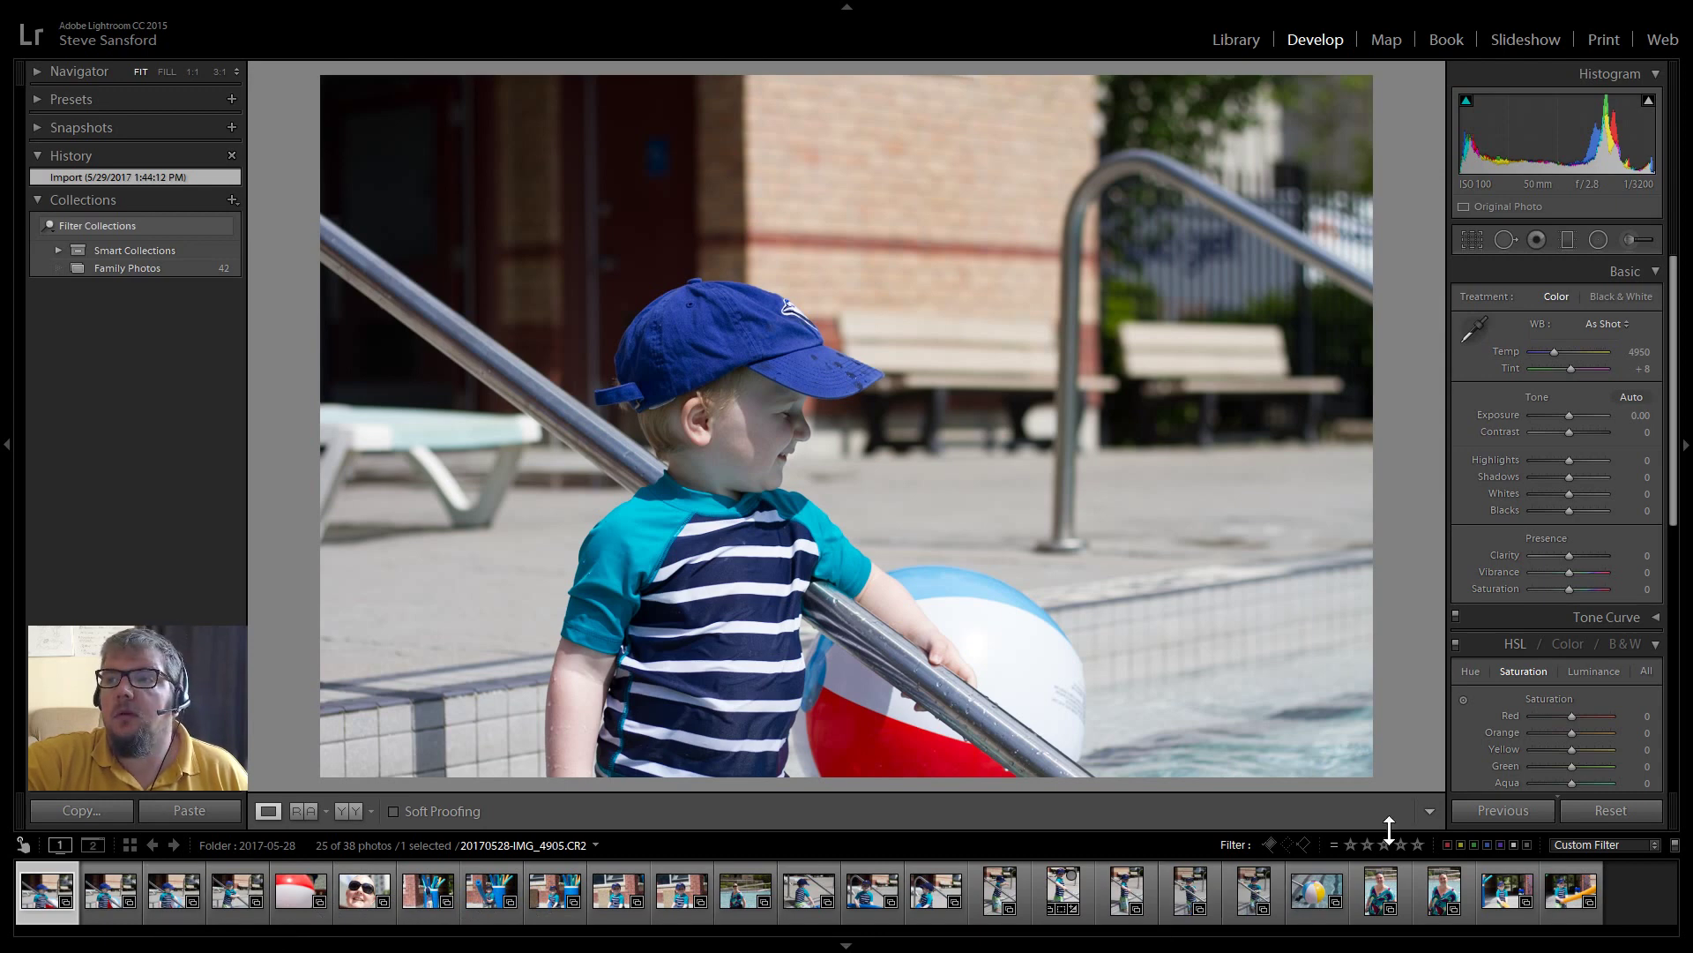
left_click(1366, 844)
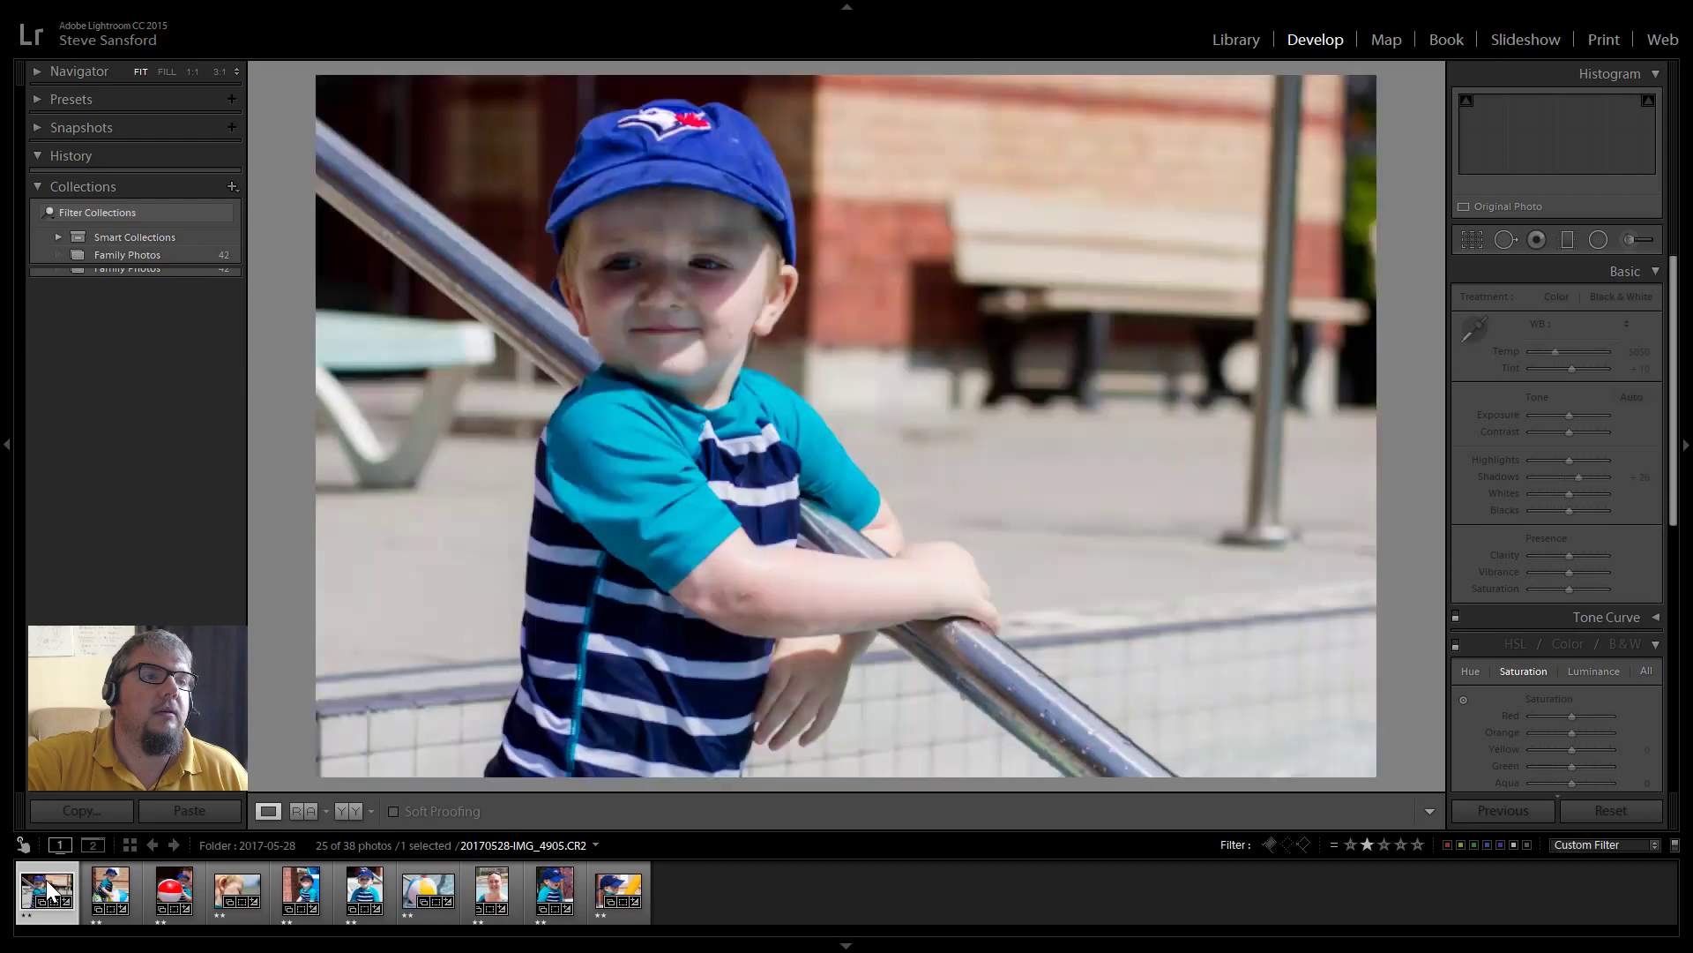
key("0")
left_click(49, 892)
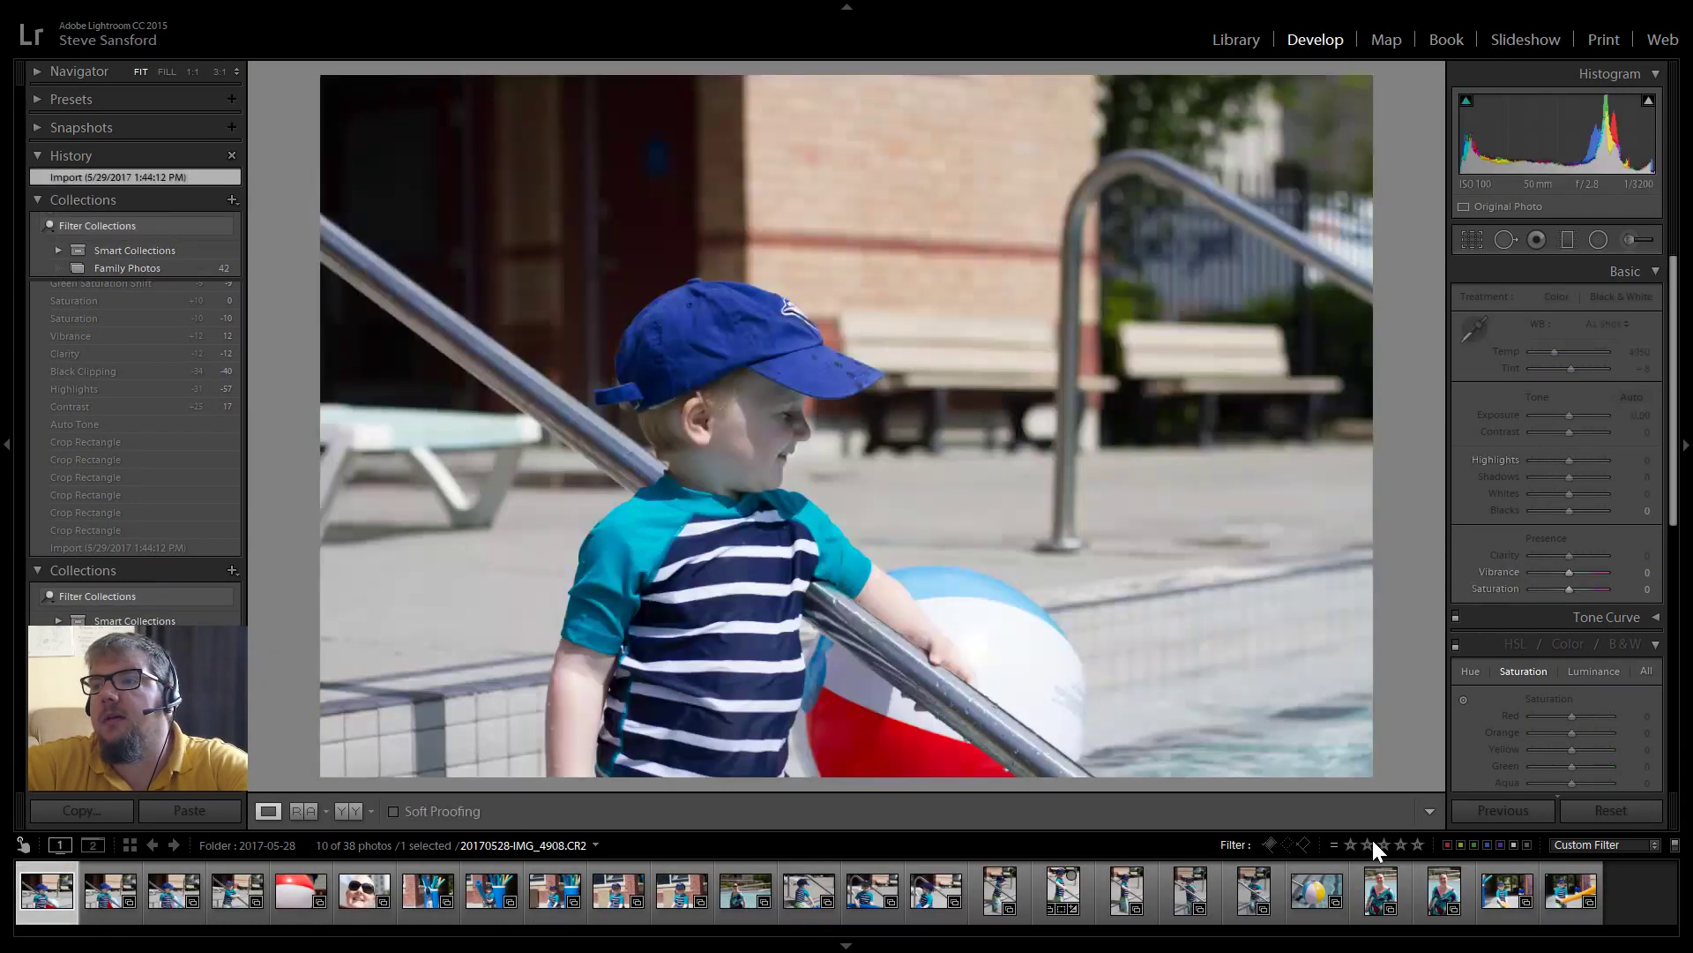
left_click(1368, 844)
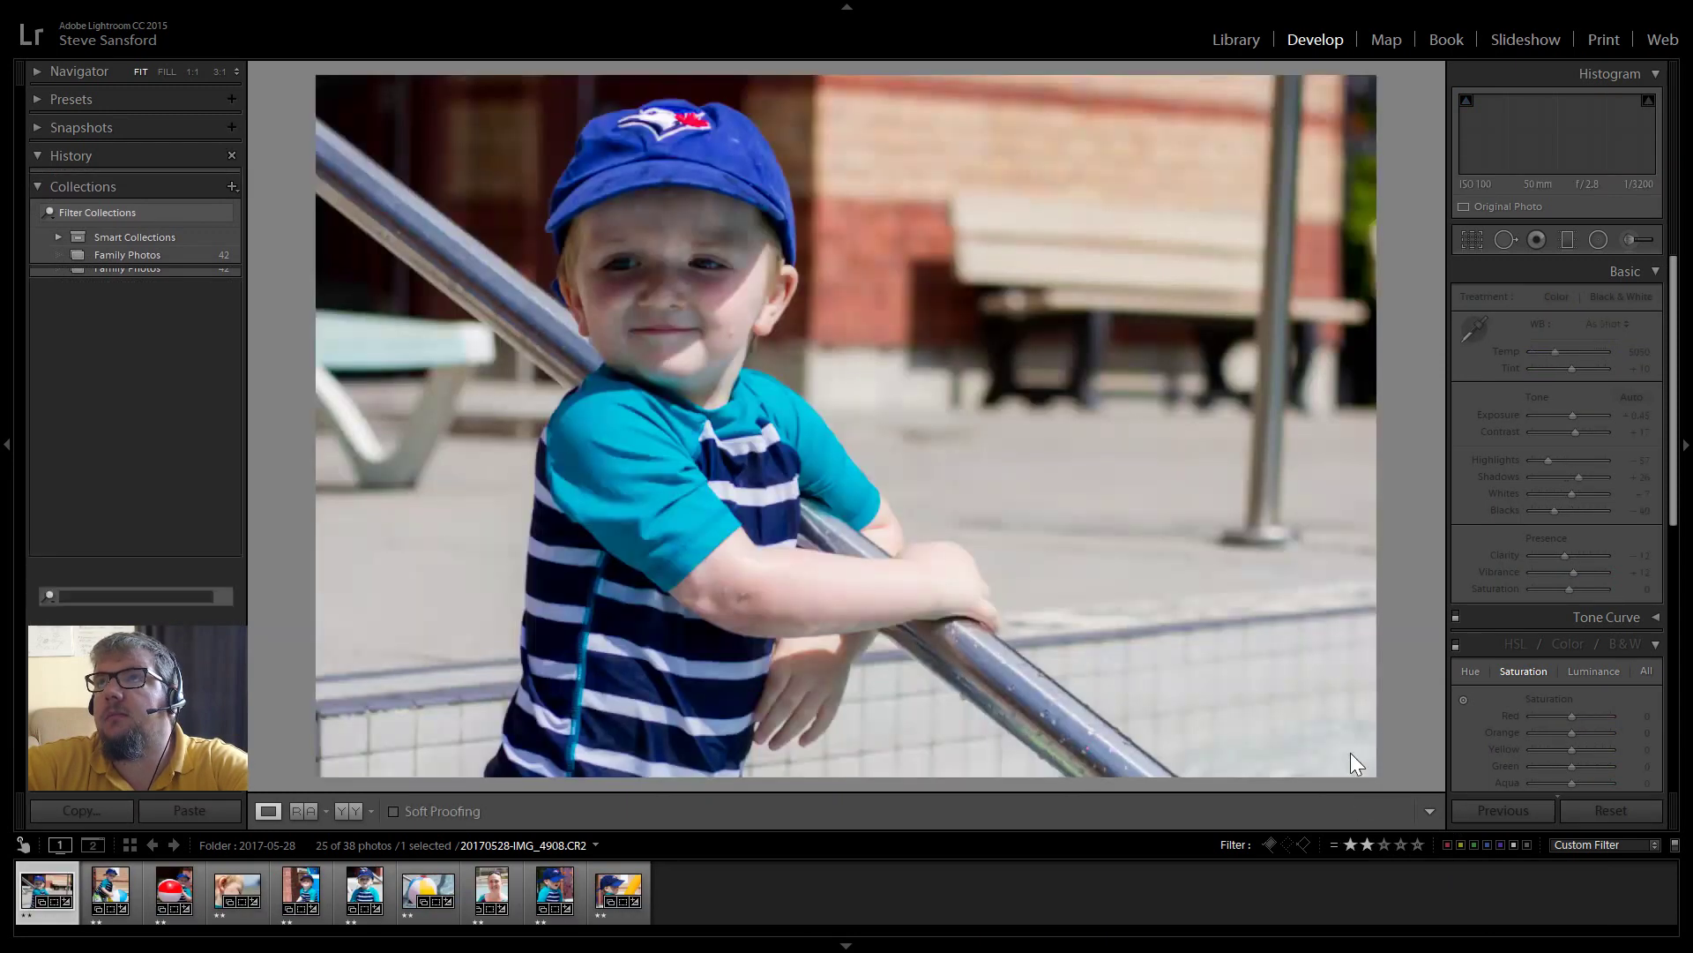
key("2")
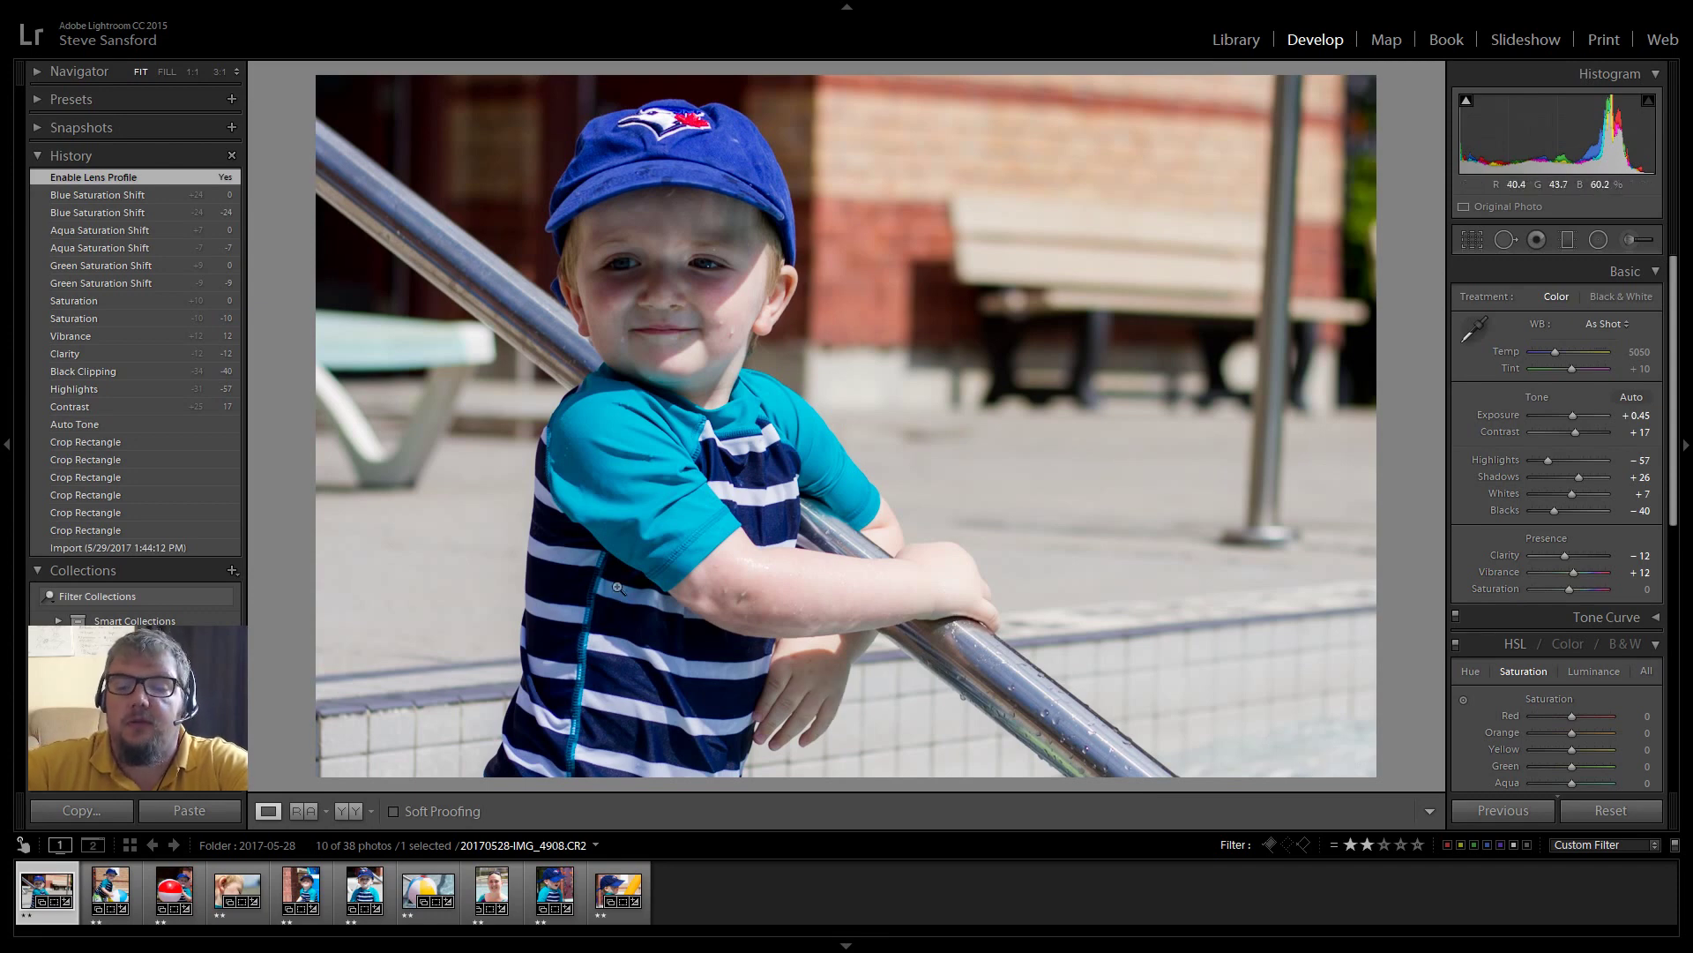
- Review the edited two-star photos in sequence up to the woman's portrait, comparing the boy's profile photo with its before version
key("Right")
key("Right")
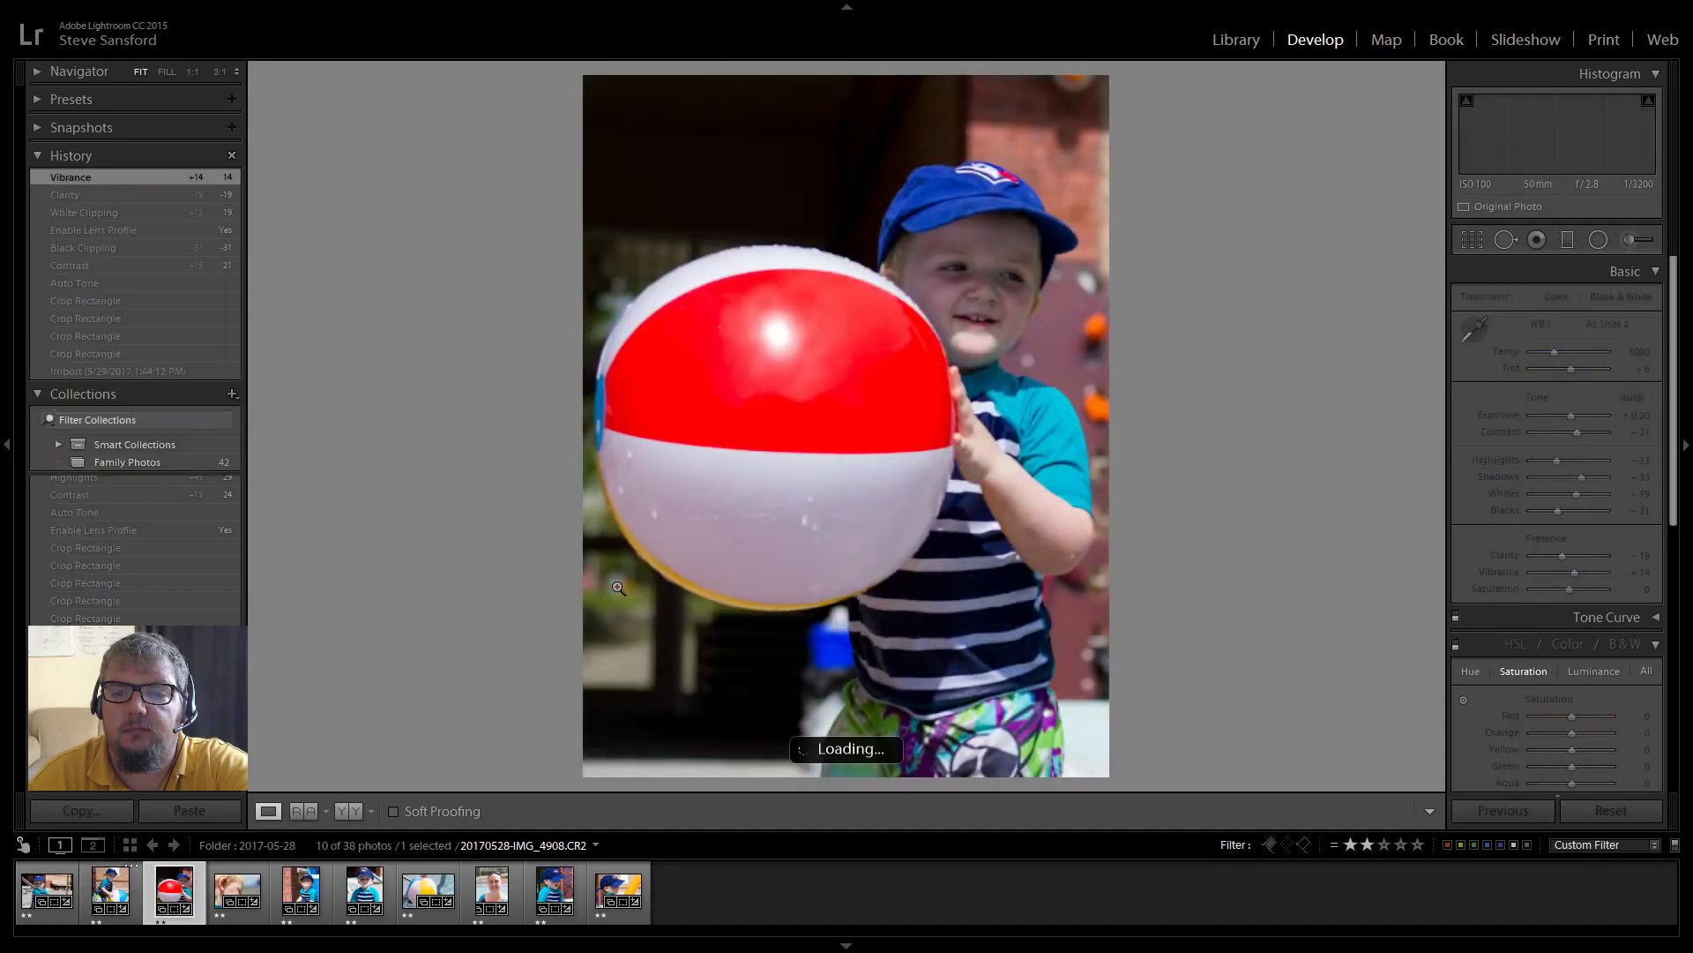
key("Right")
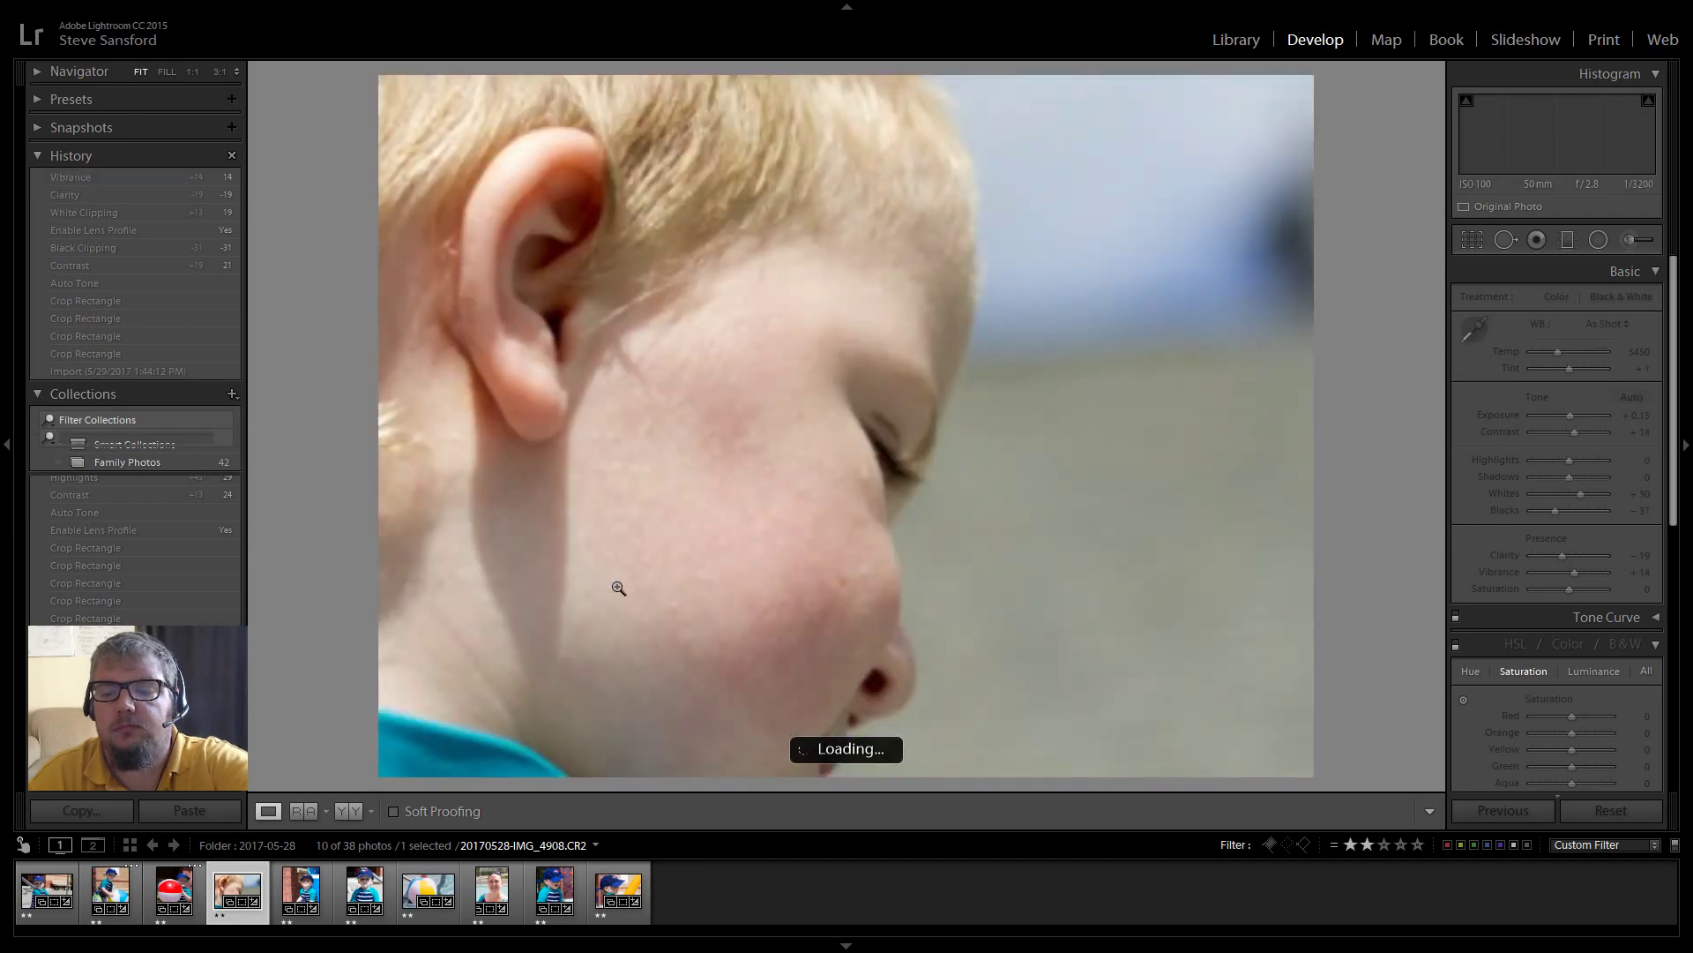
key("backslash")
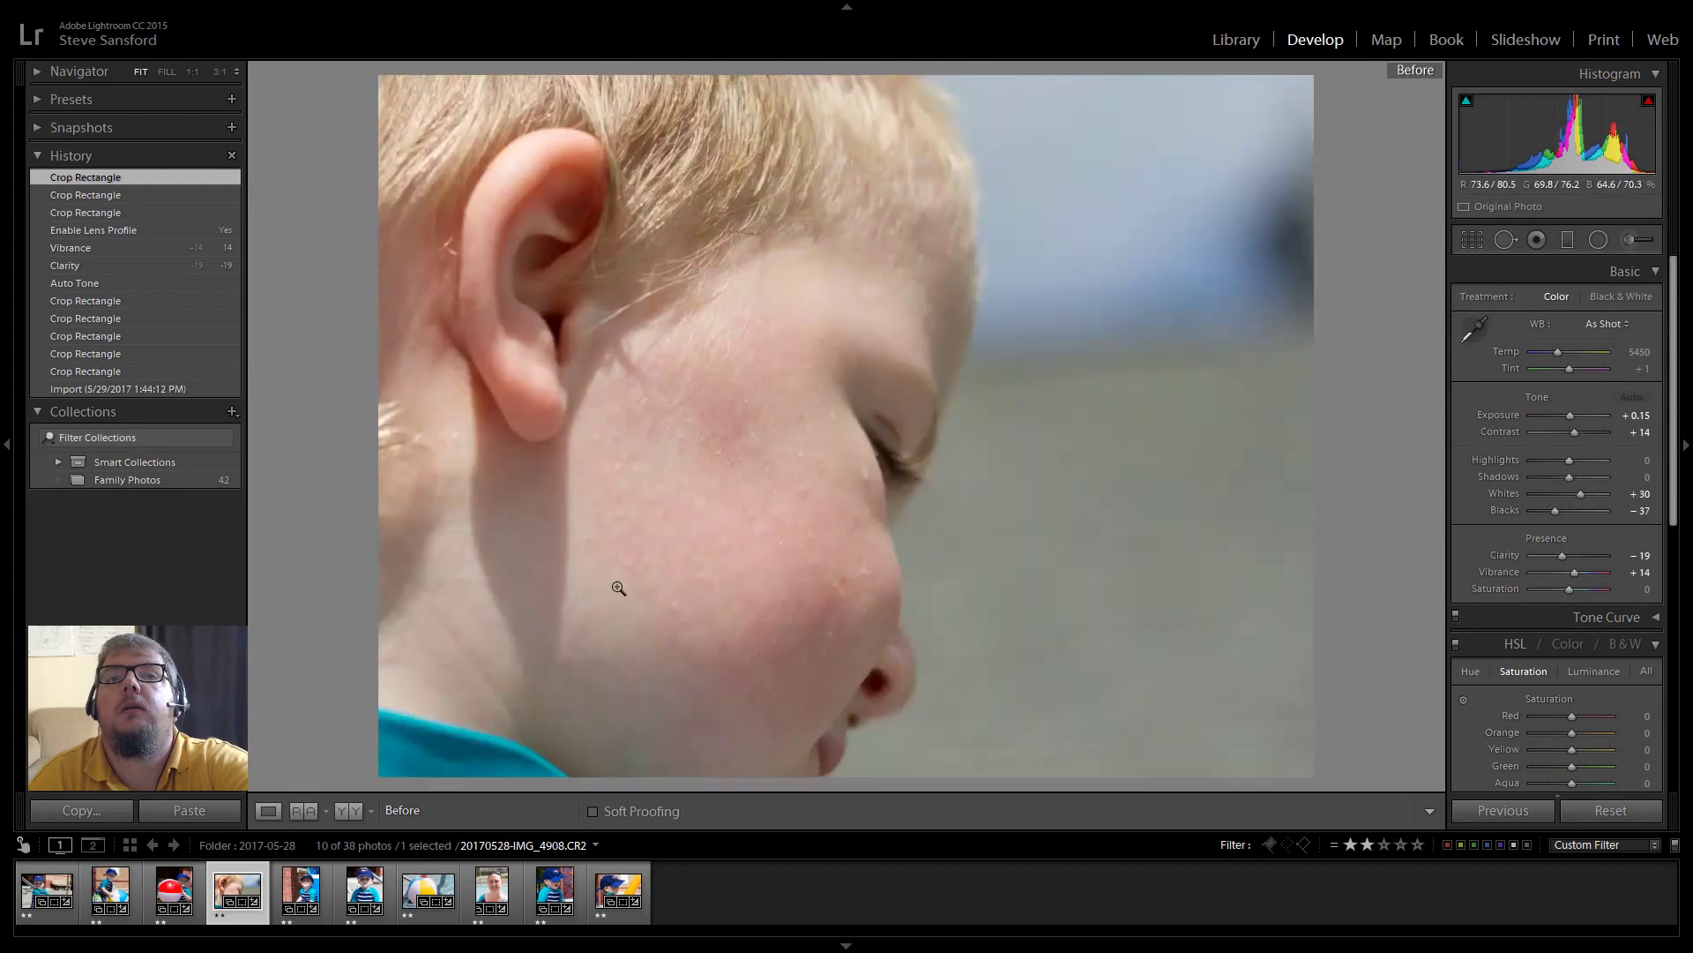
key("backslash")
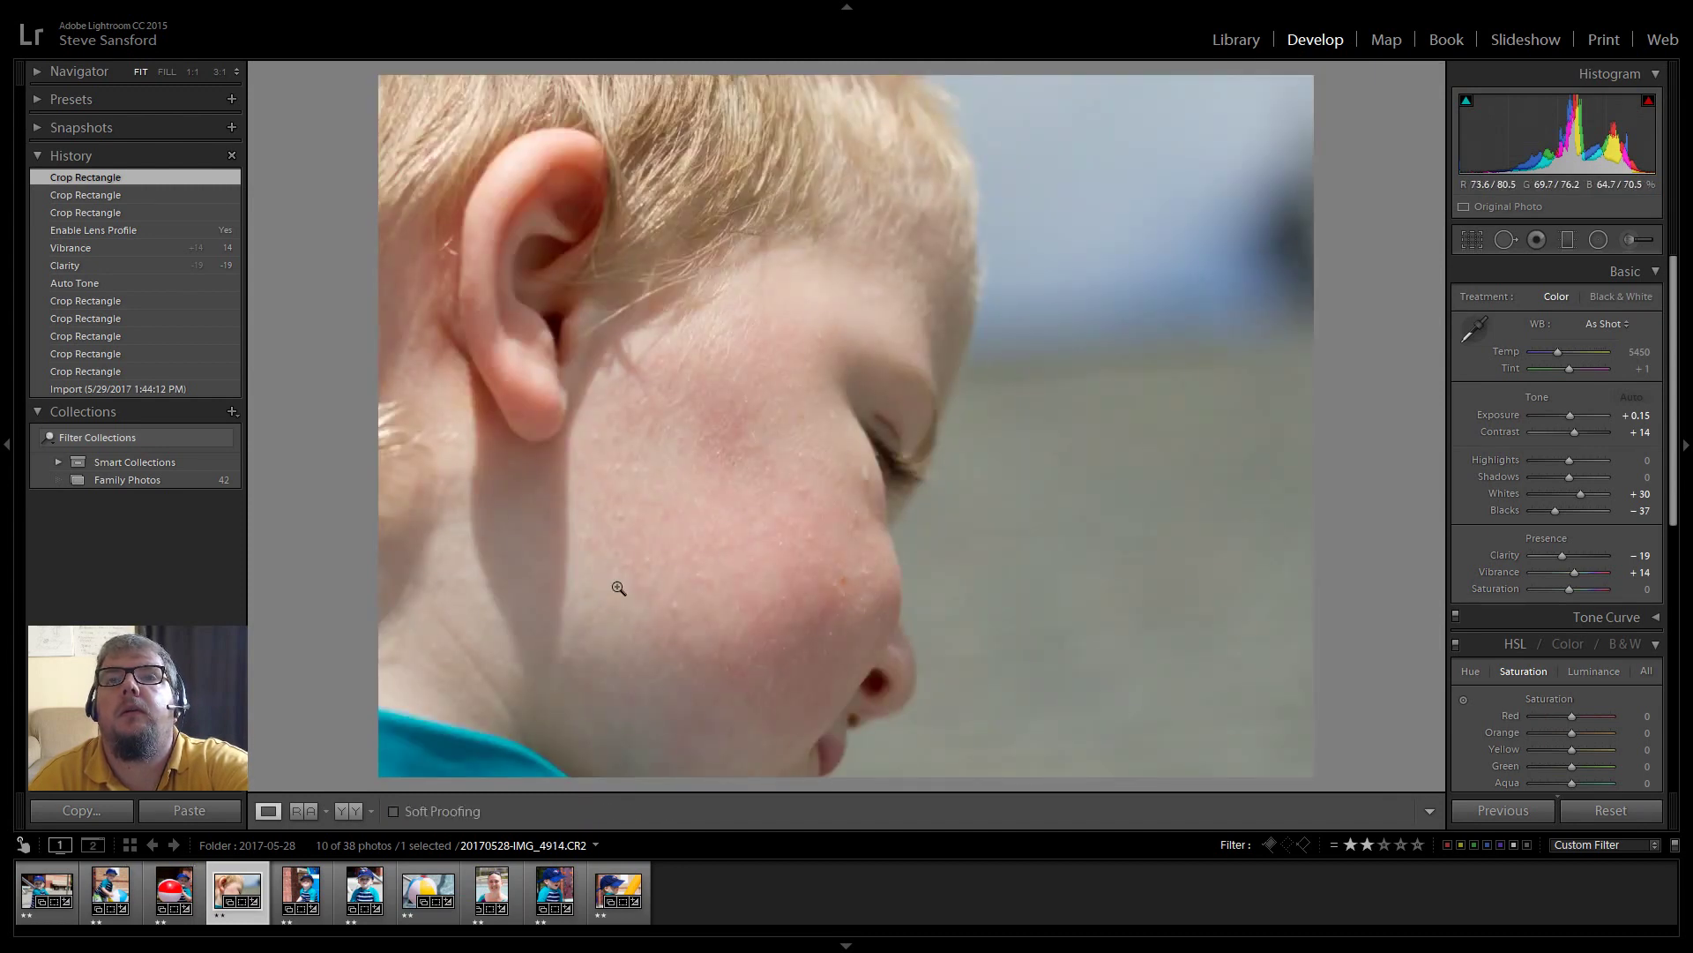
key("backslash")
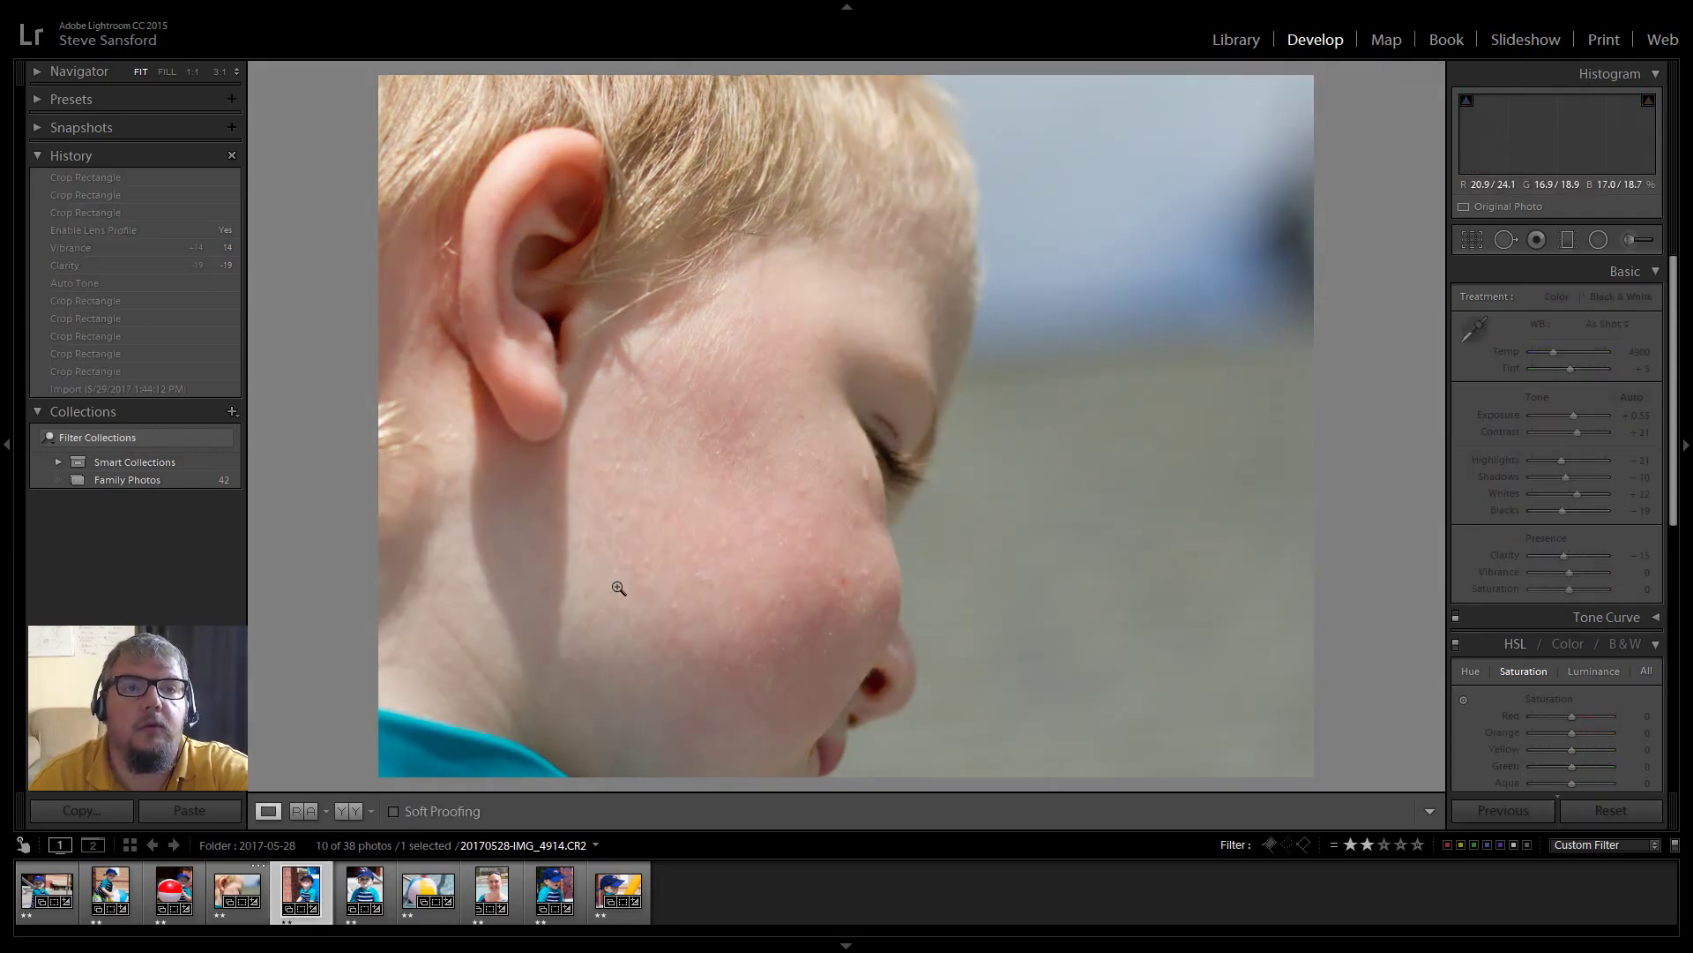
key("Right")
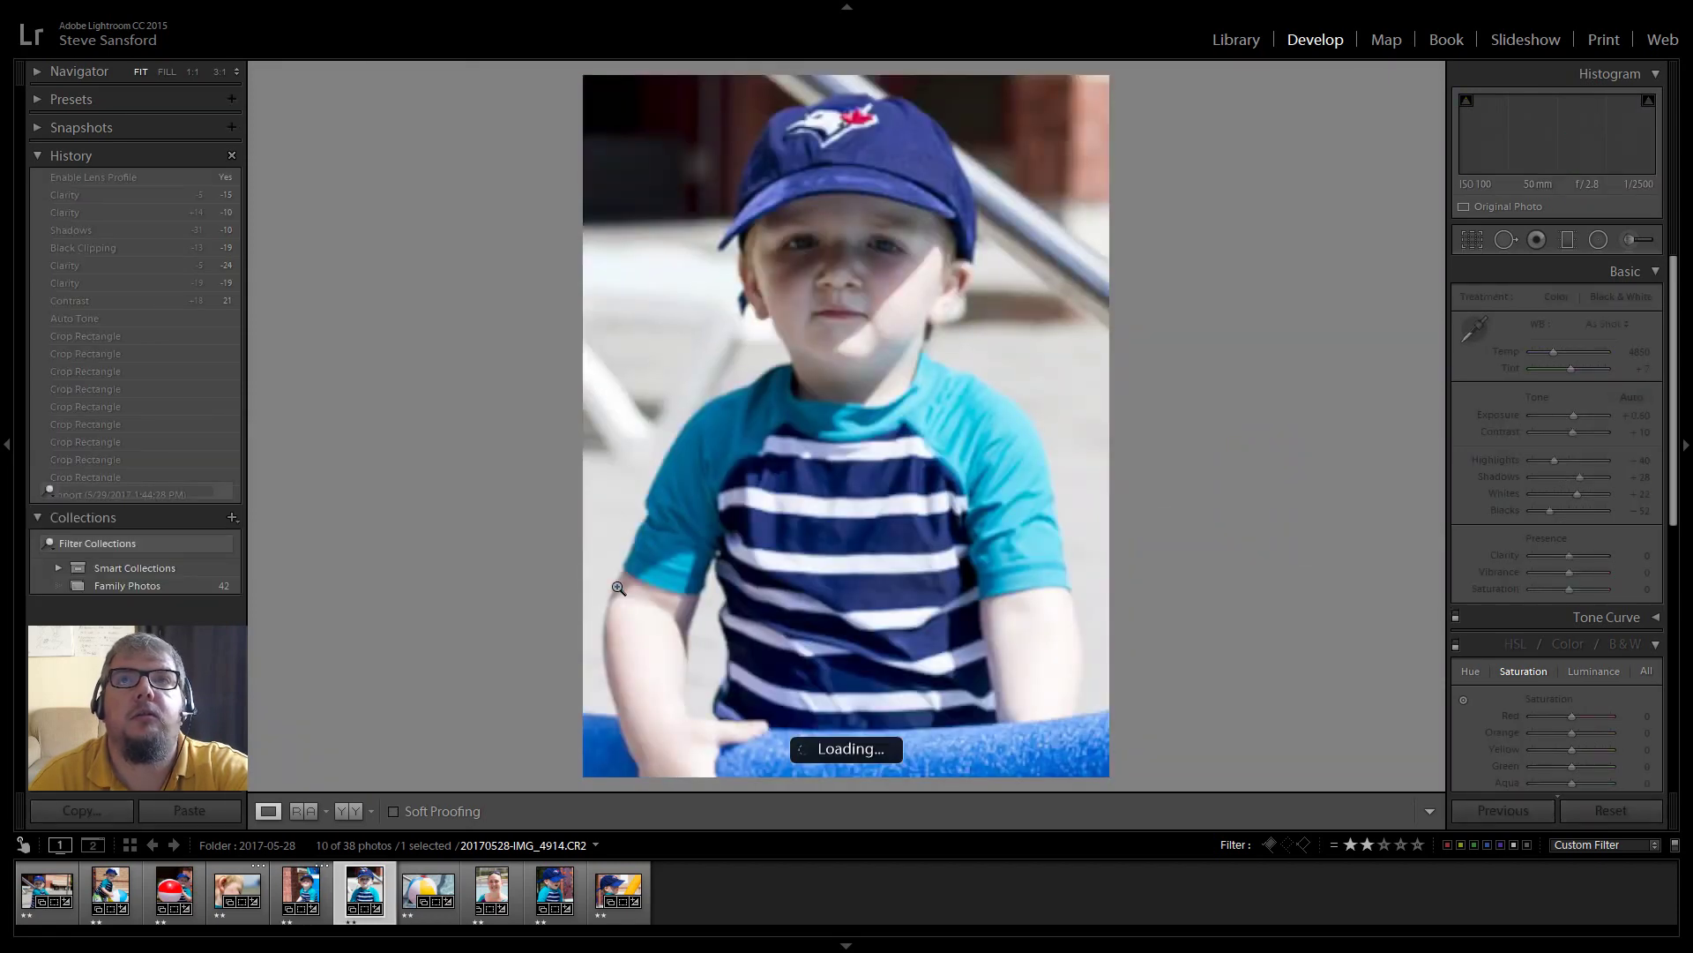
key("Right")
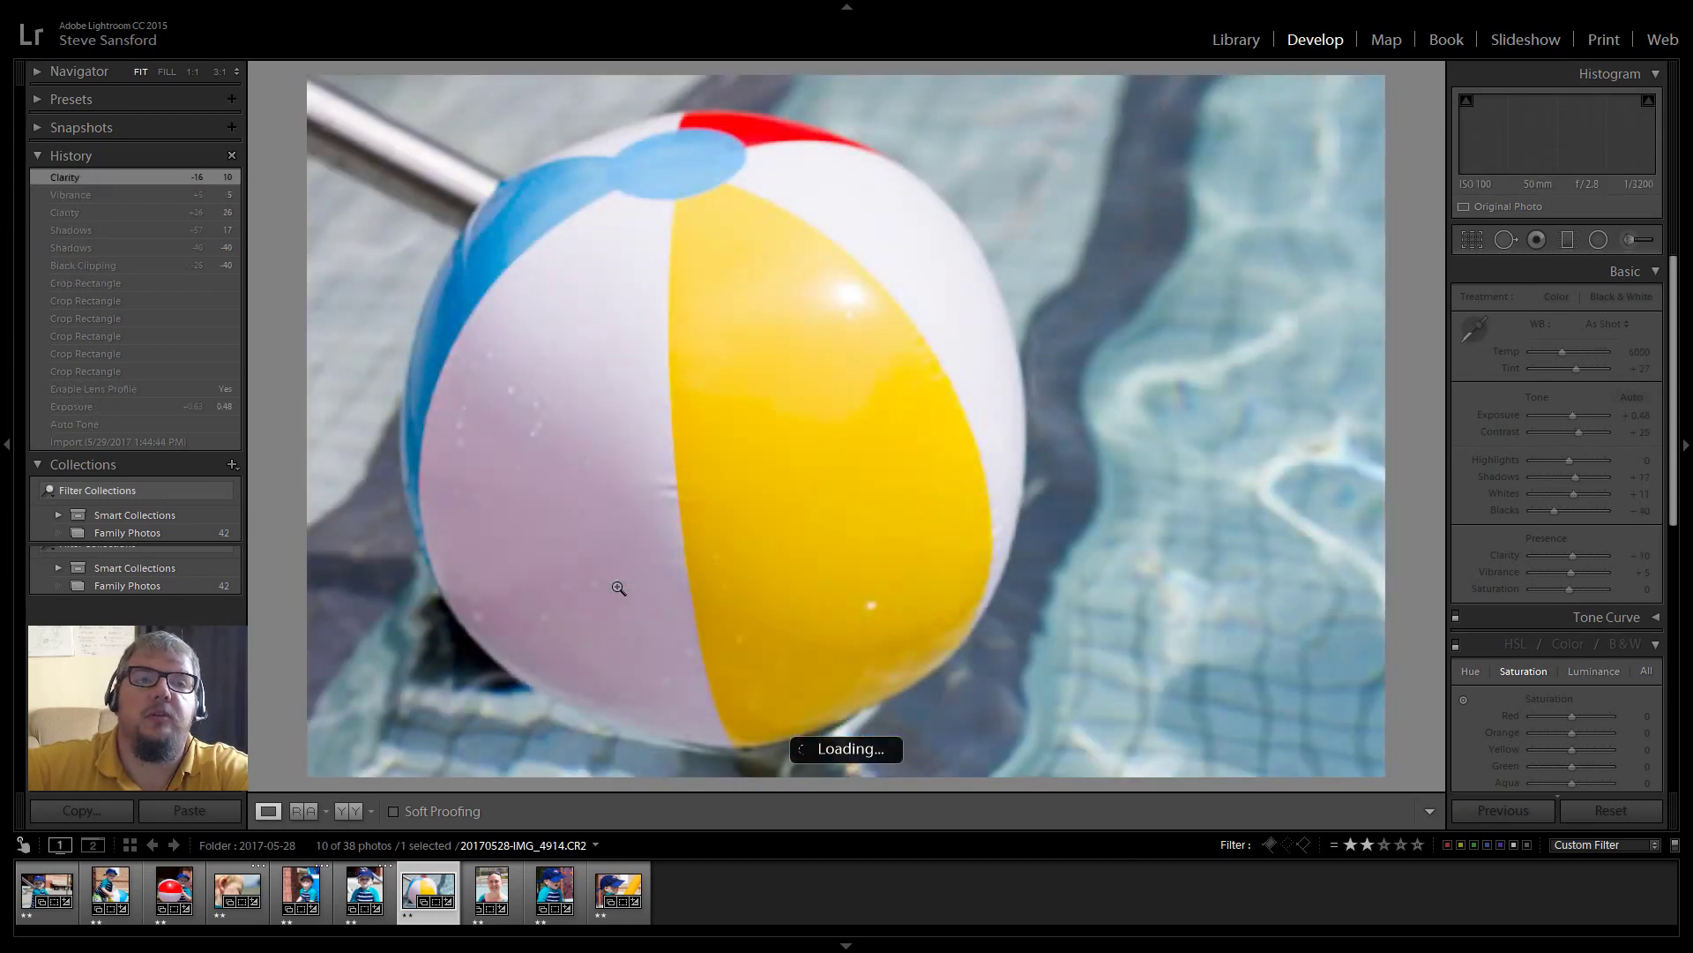
key("Right")
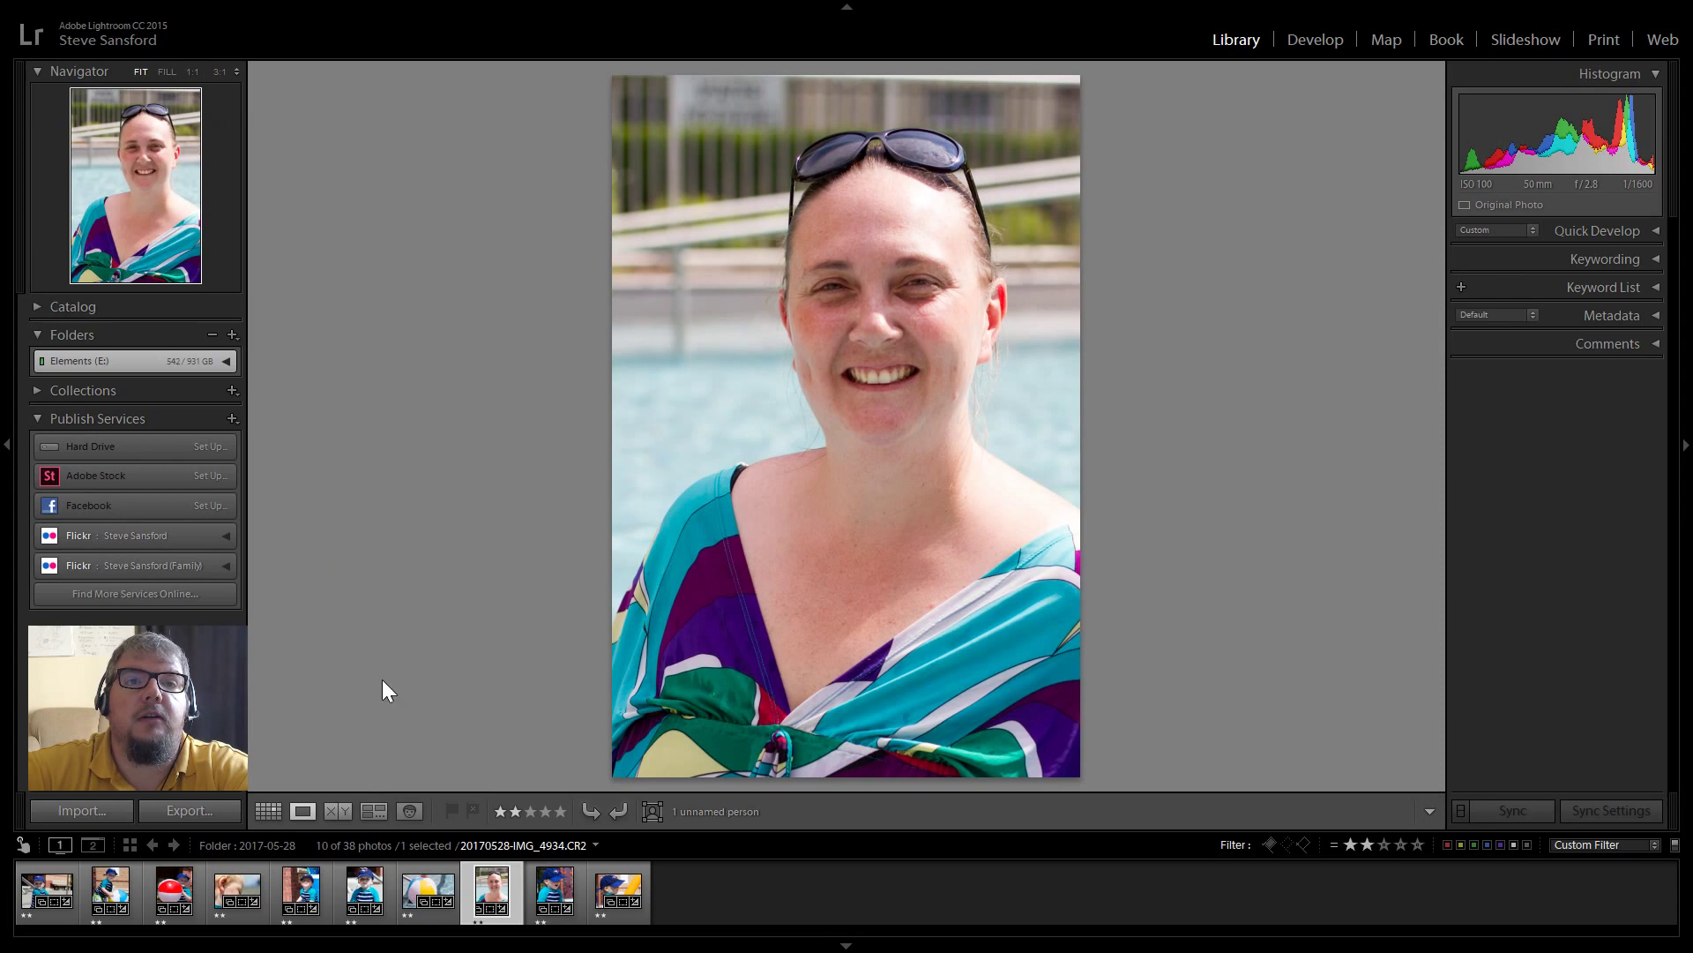
- Add all two-star photos from the library grid to the family Flickr service's Photostream, and open that published collection
left_click(268, 810)
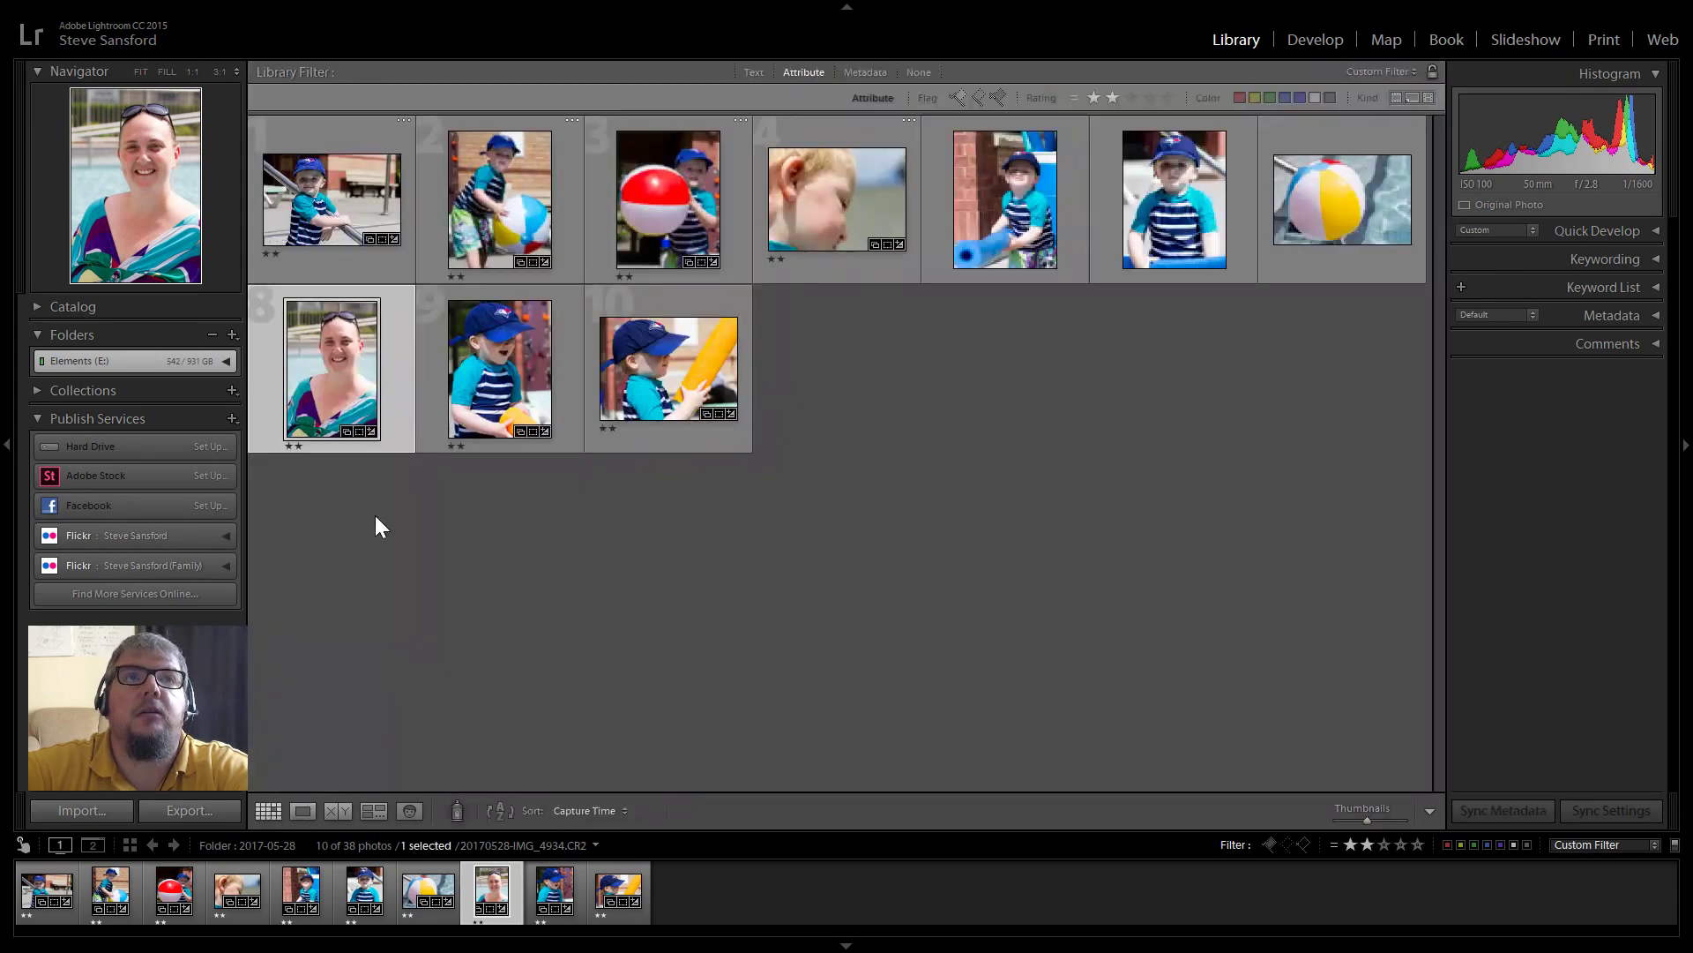
left_click(319, 218)
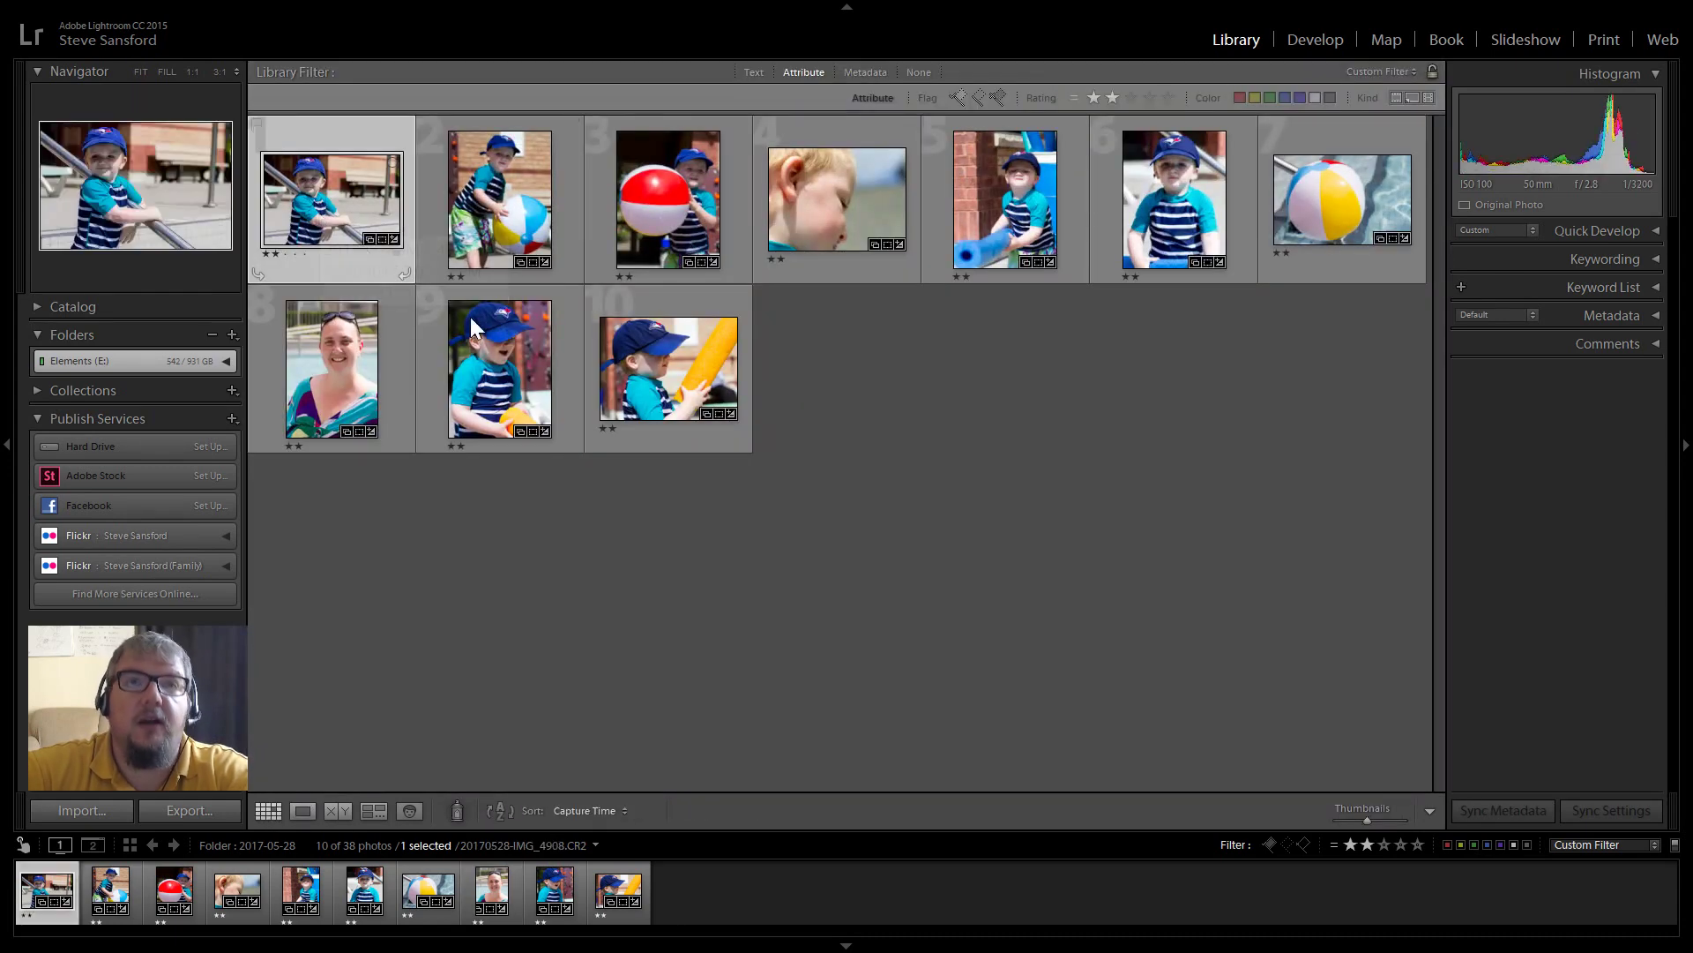
key("ctrl+a")
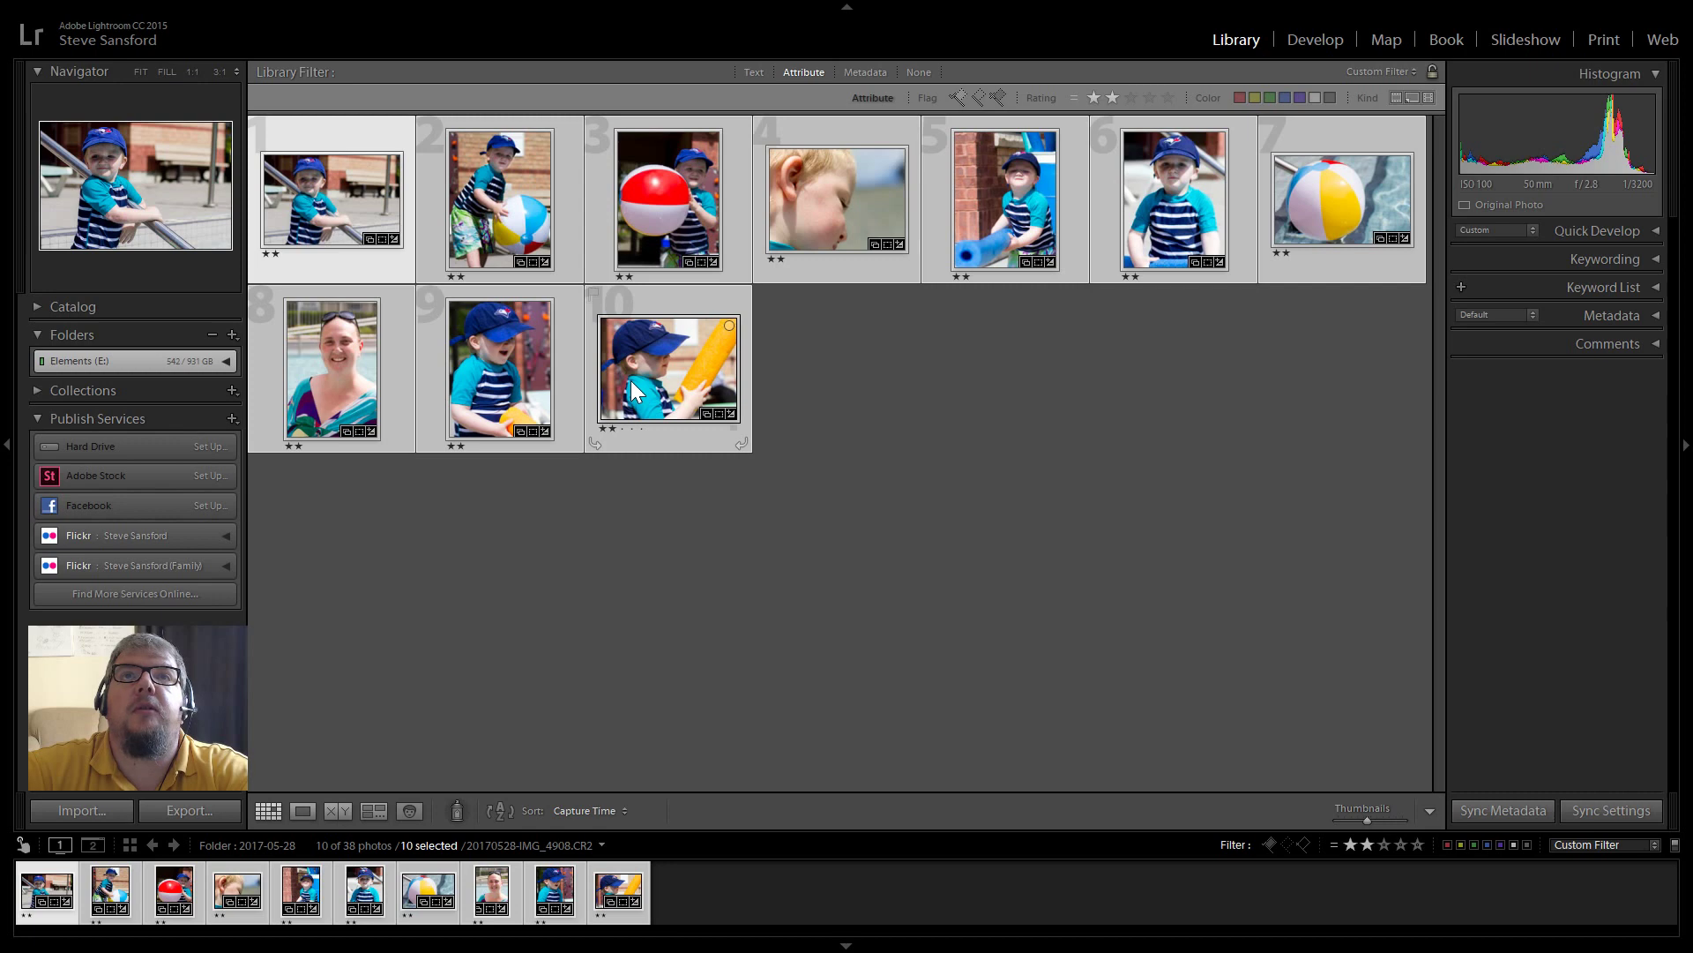
left_click(226, 567)
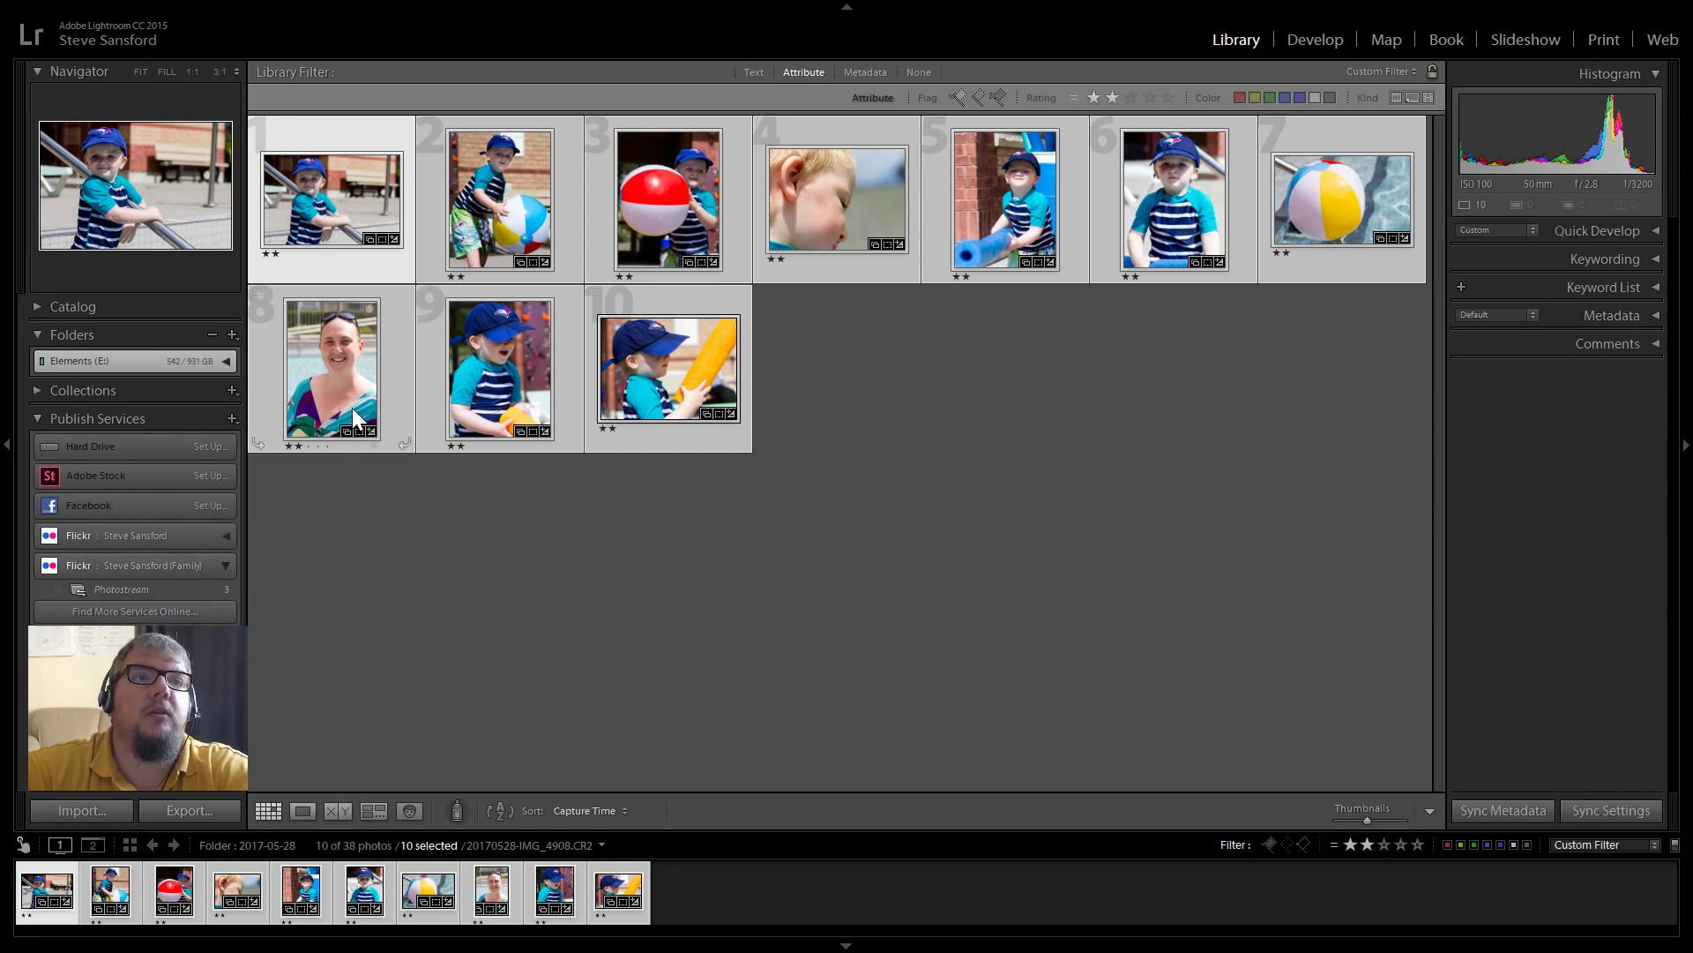
left_click_drag(360, 408, 108, 594)
left_click(110, 588)
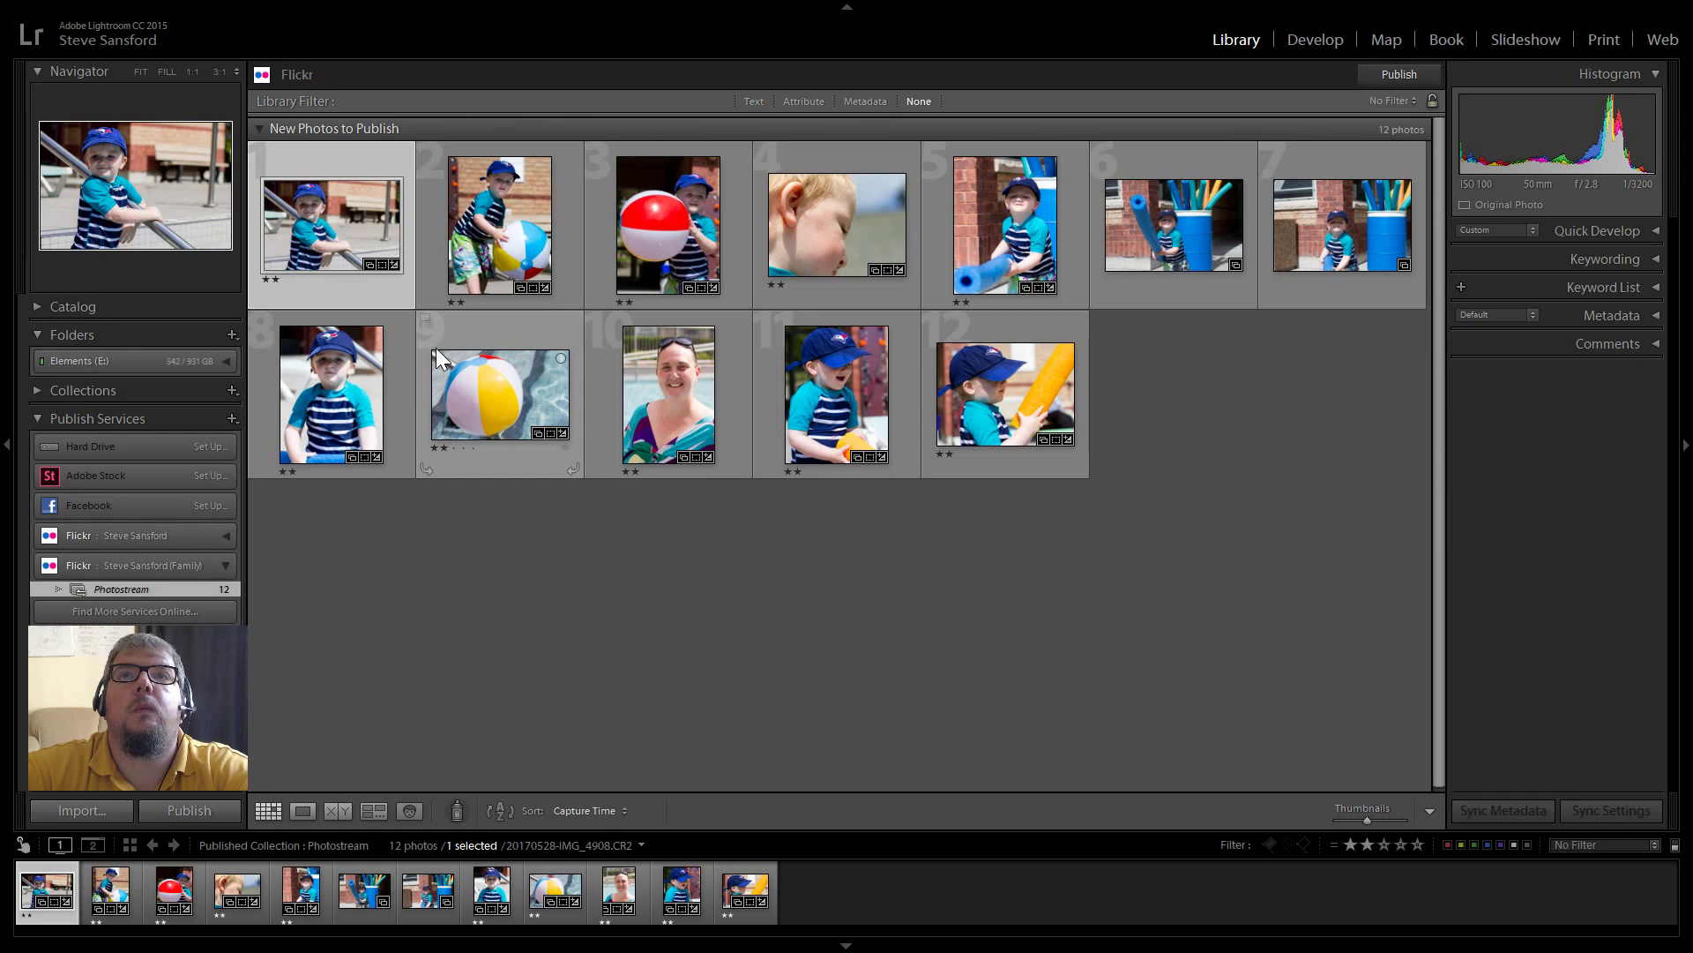
- Filter the Photostream to unrated photos and remove both pool-noodle barrel shots from the collection
left_click(1352, 845)
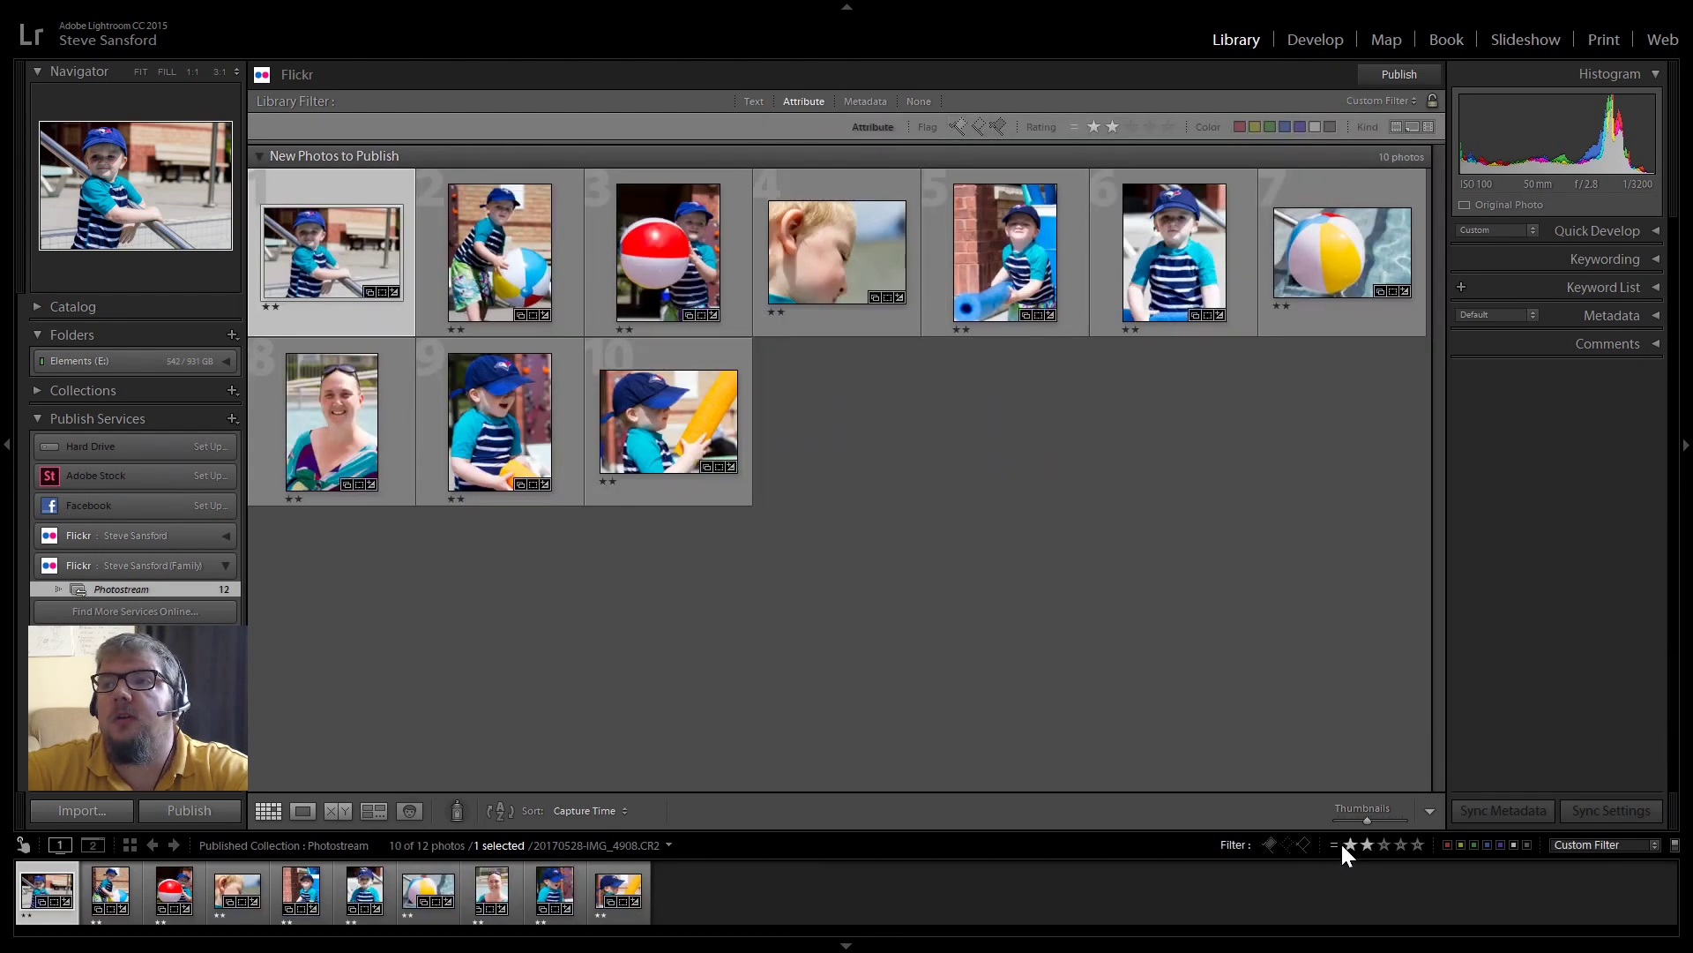
left_click(1350, 845)
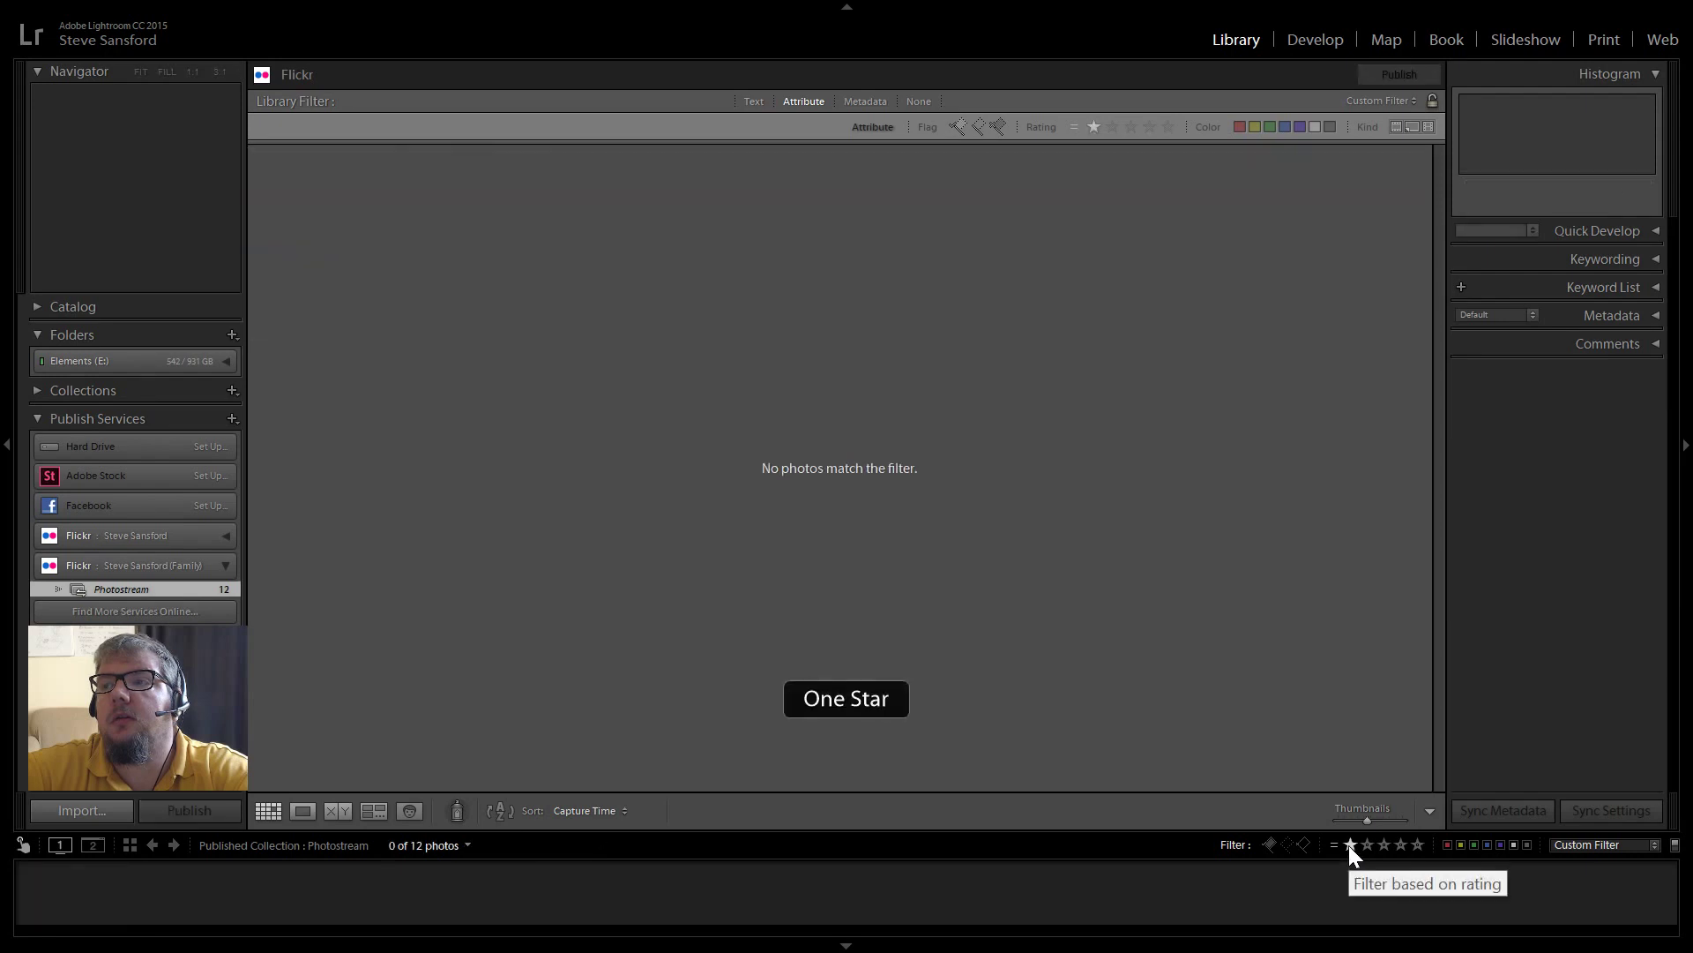
left_click(1350, 845)
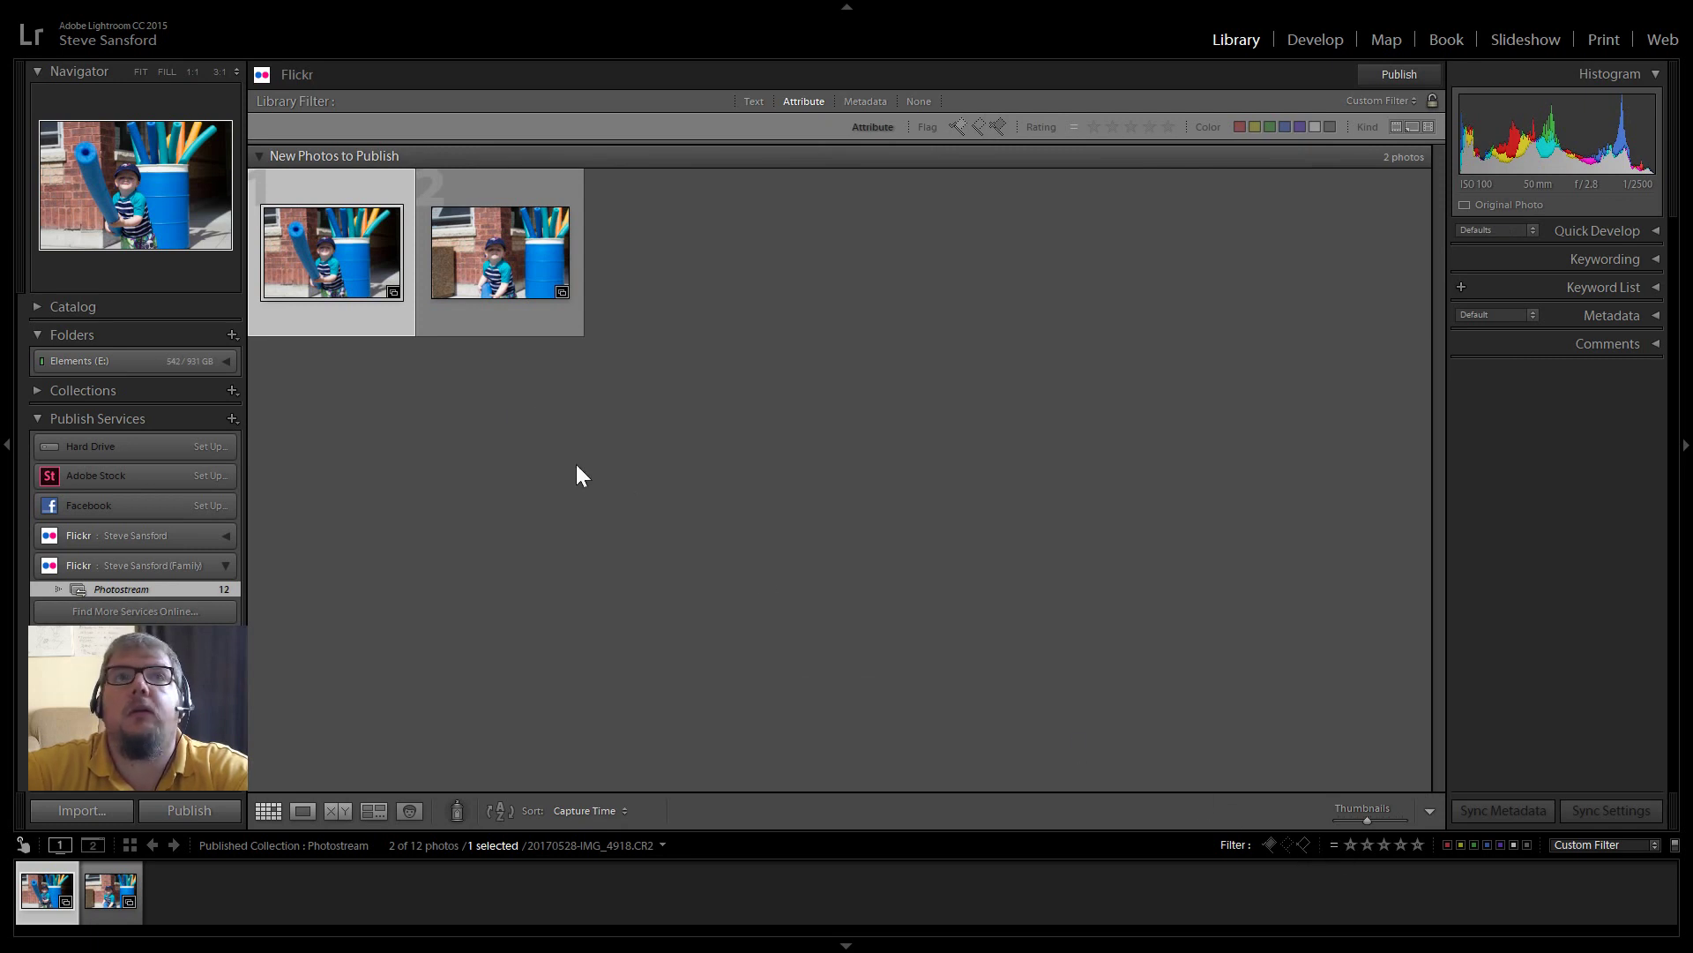
left_click(494, 272)
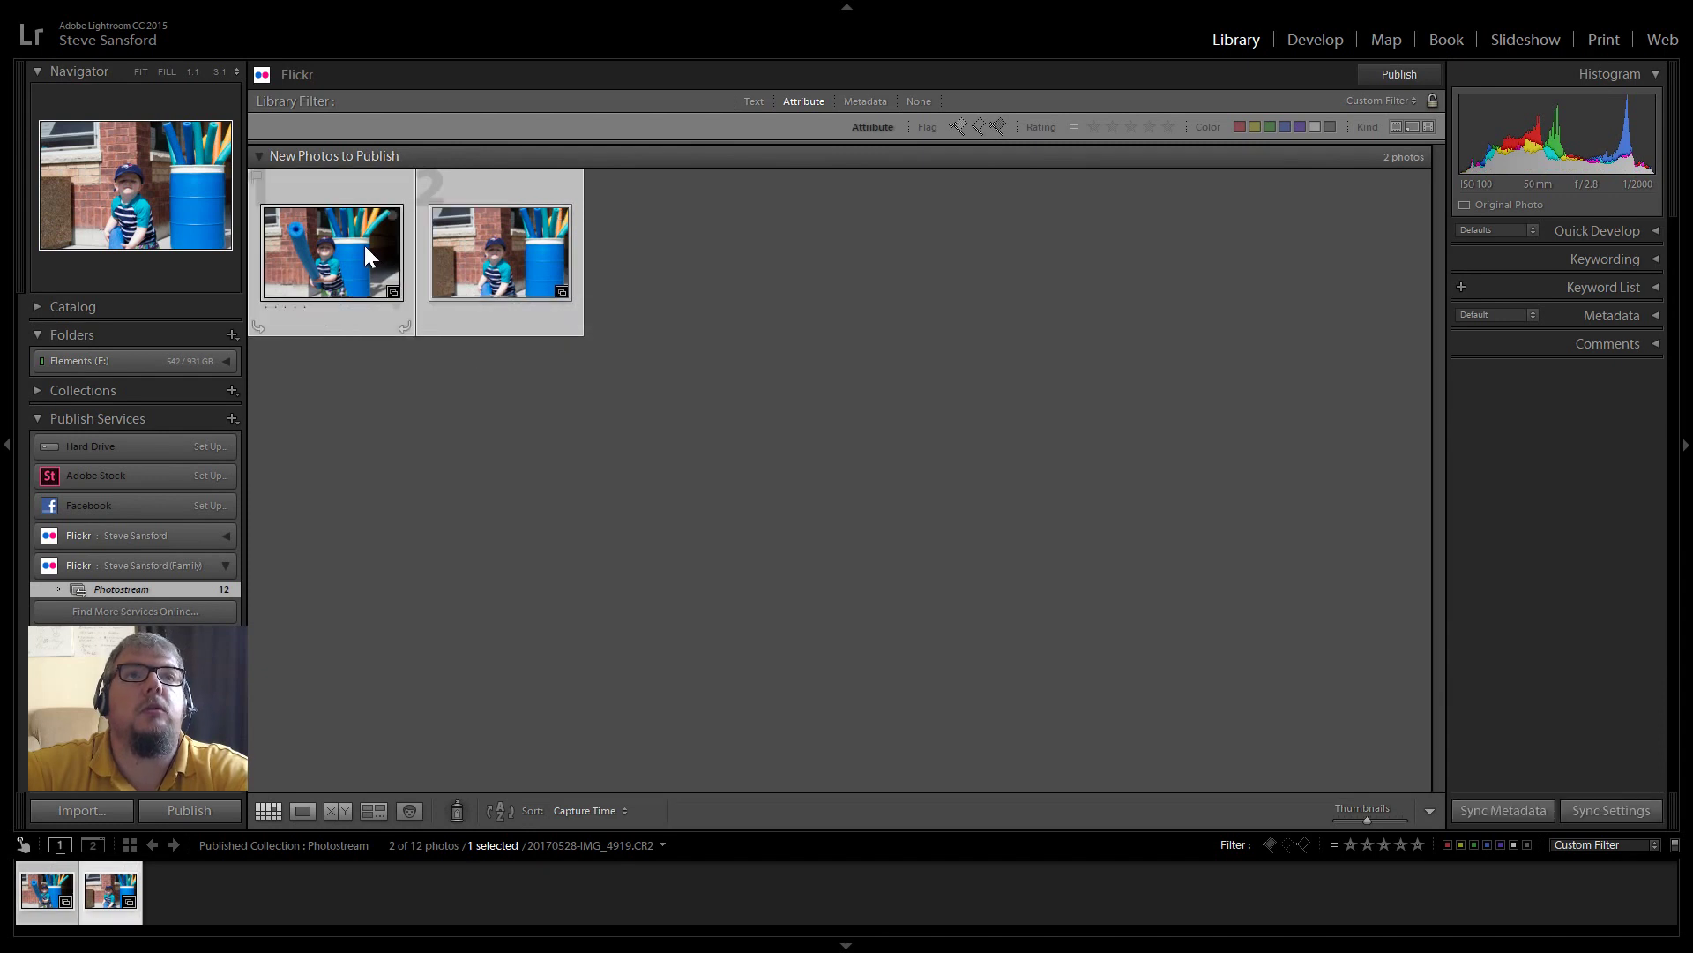
right_click(363, 245)
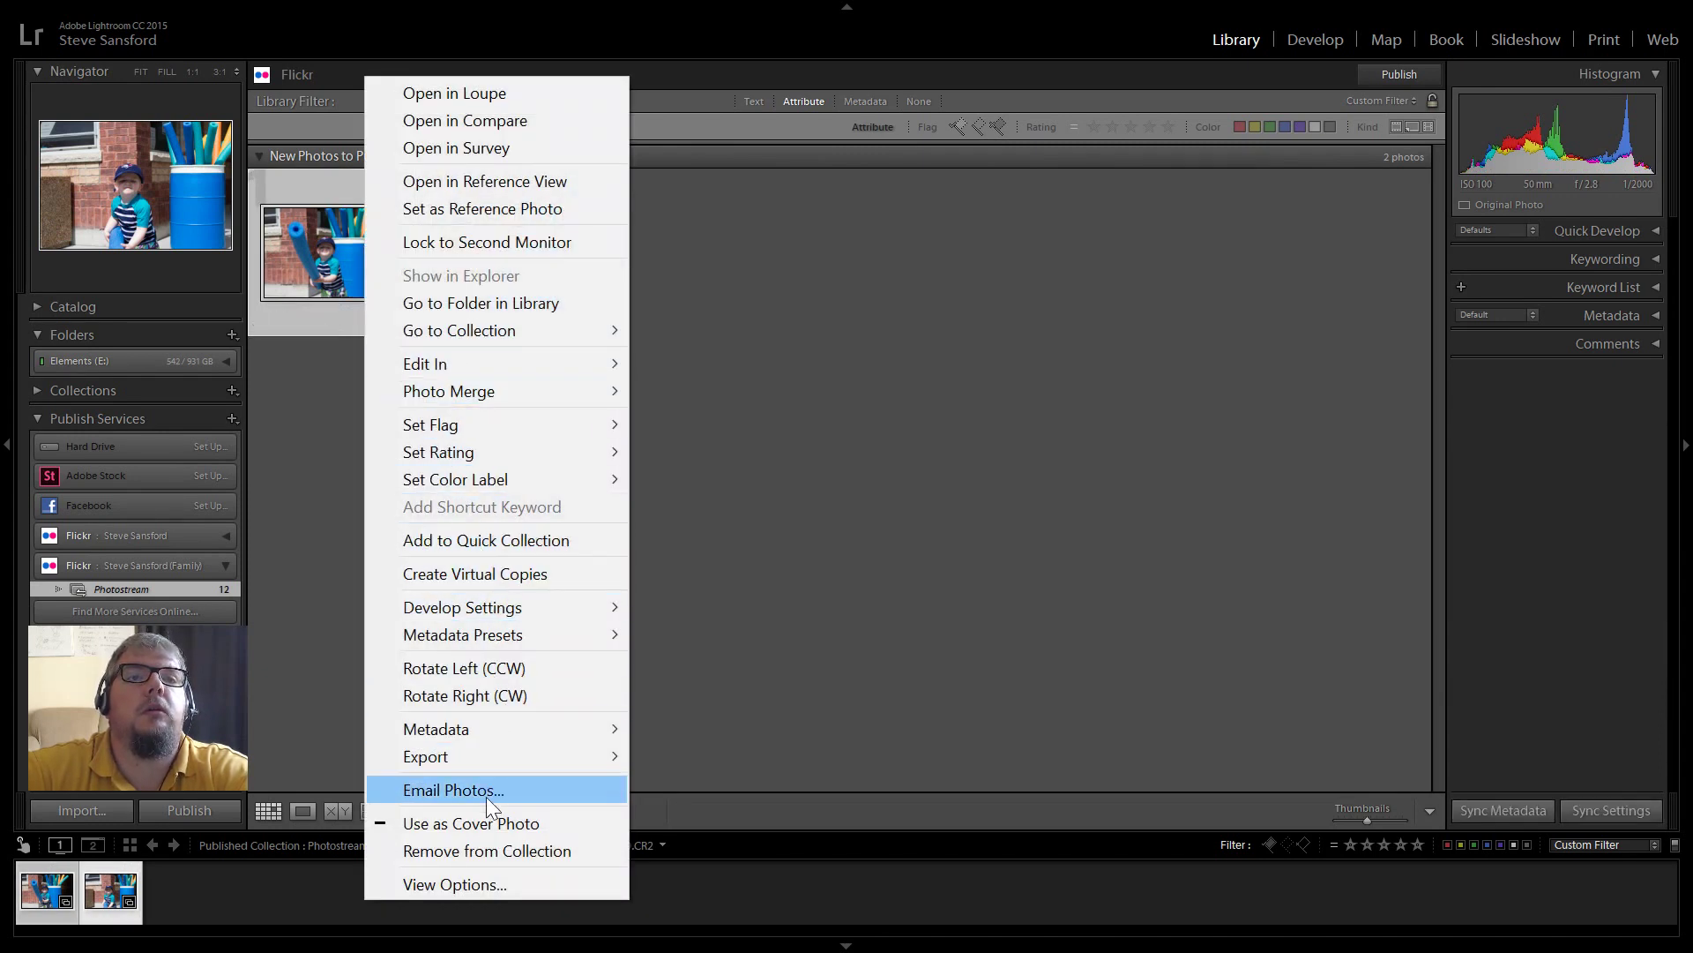
left_click(494, 850)
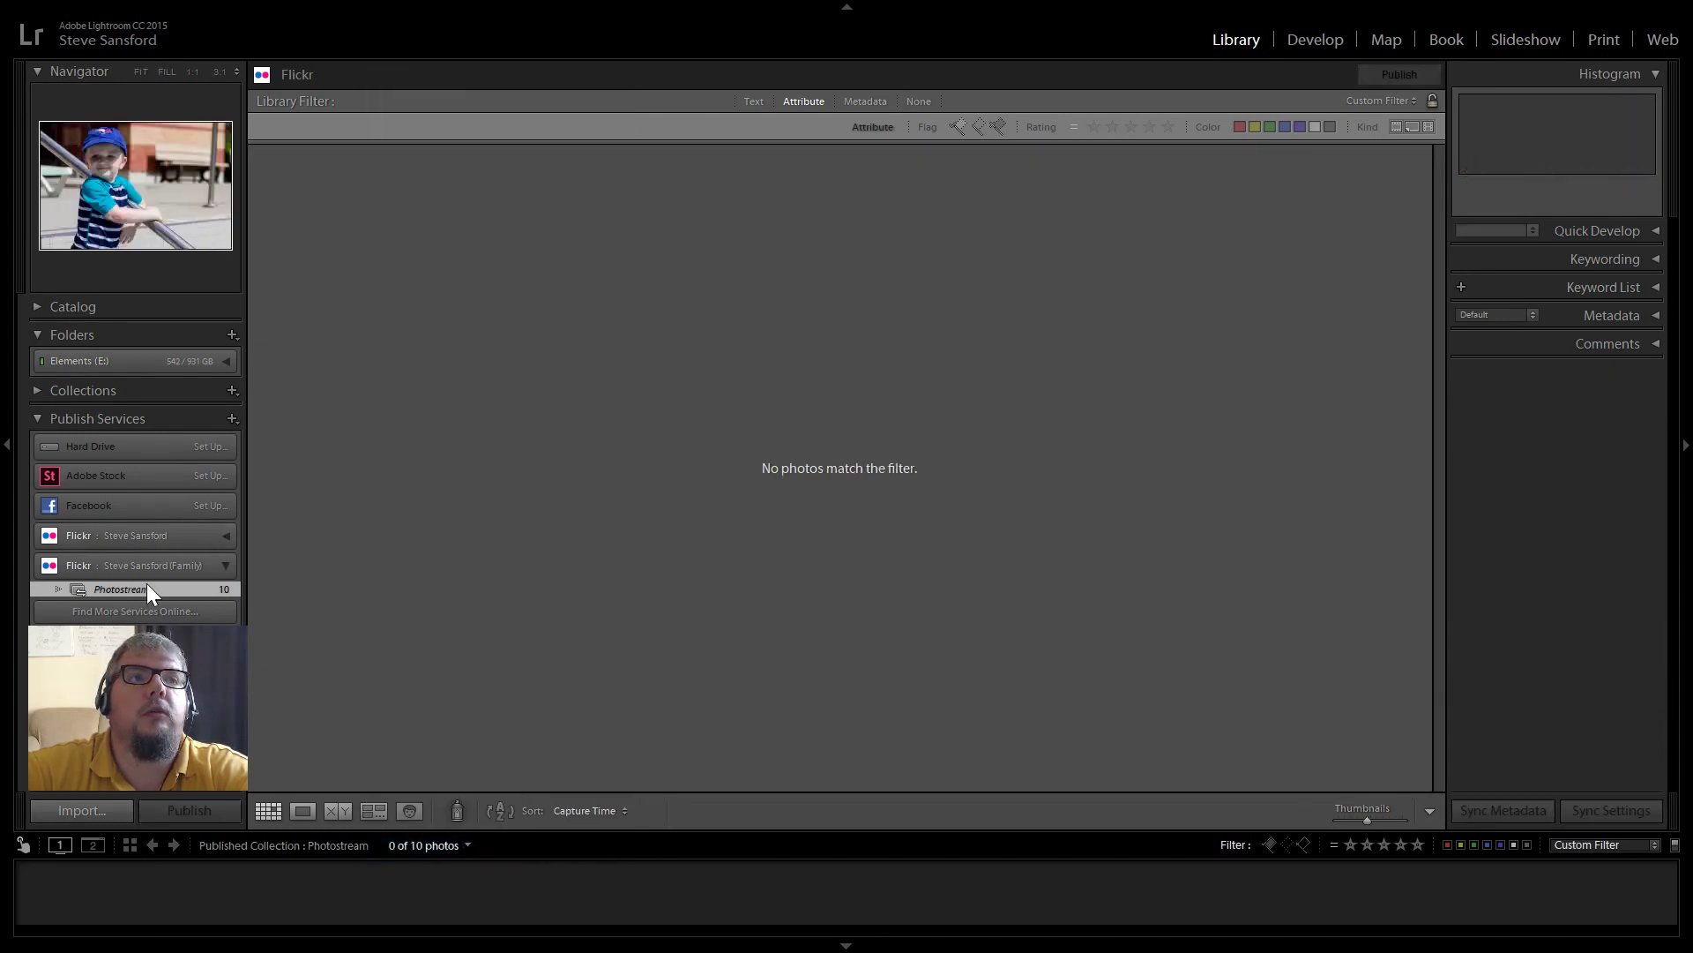
- Set the rating filter to "Rating is greater than or equal to" with no stars, and publish the Photostream to Flickr
left_click(1337, 840)
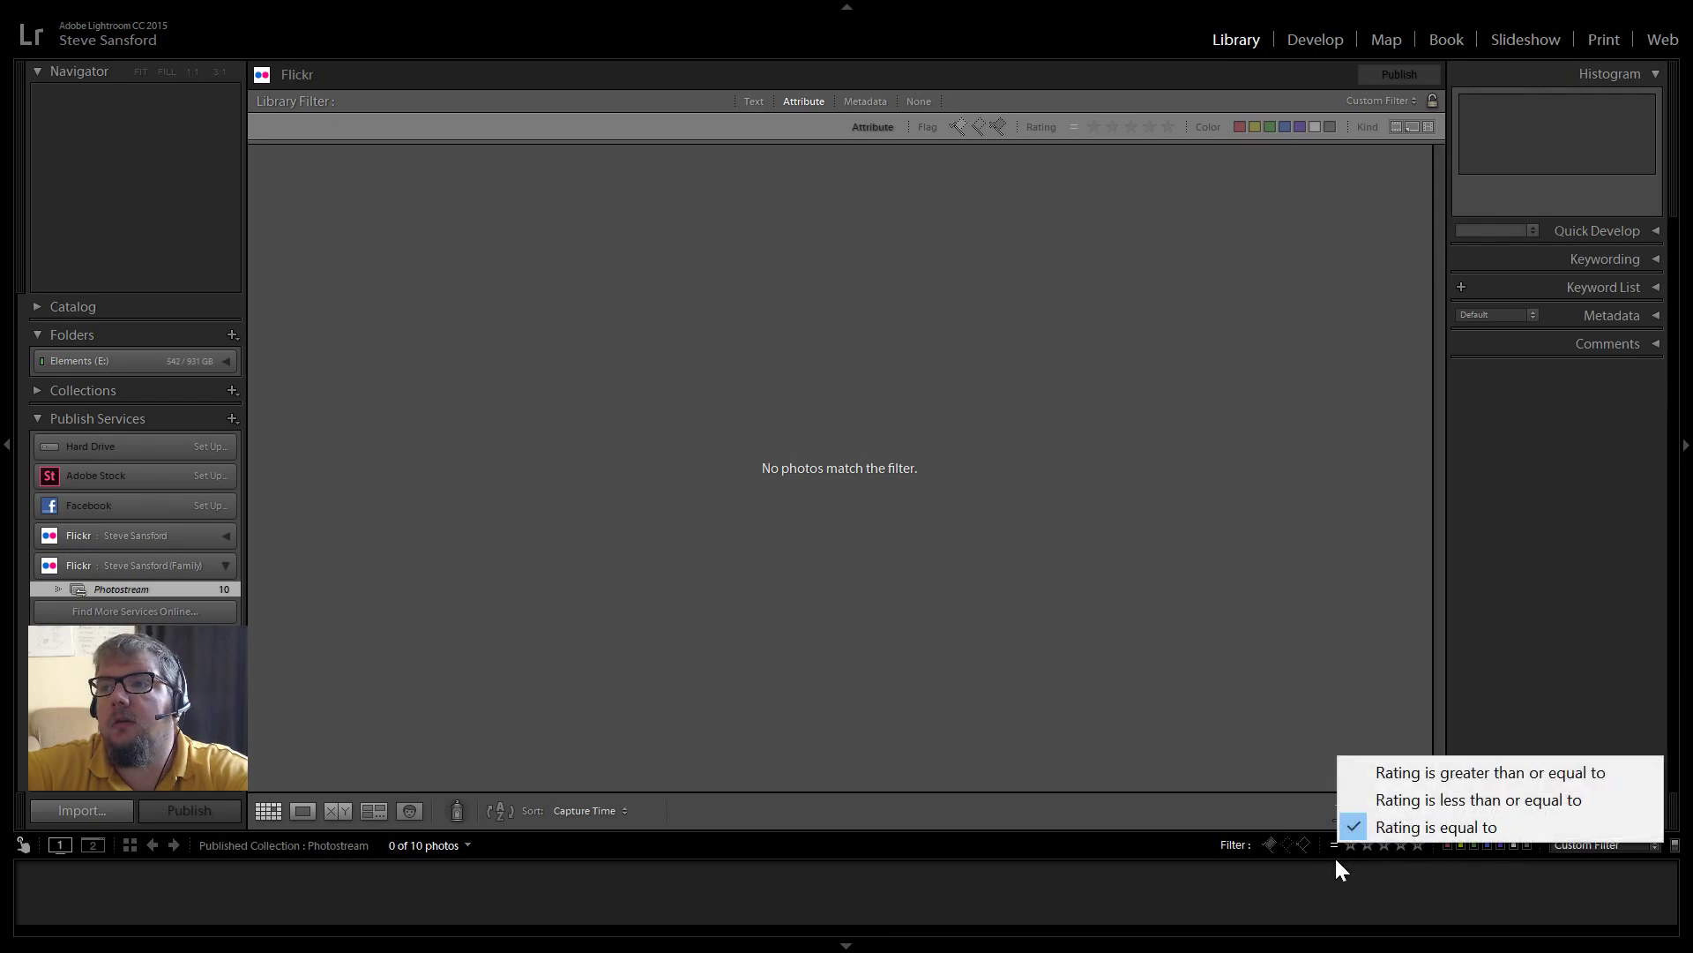
left_click(1372, 773)
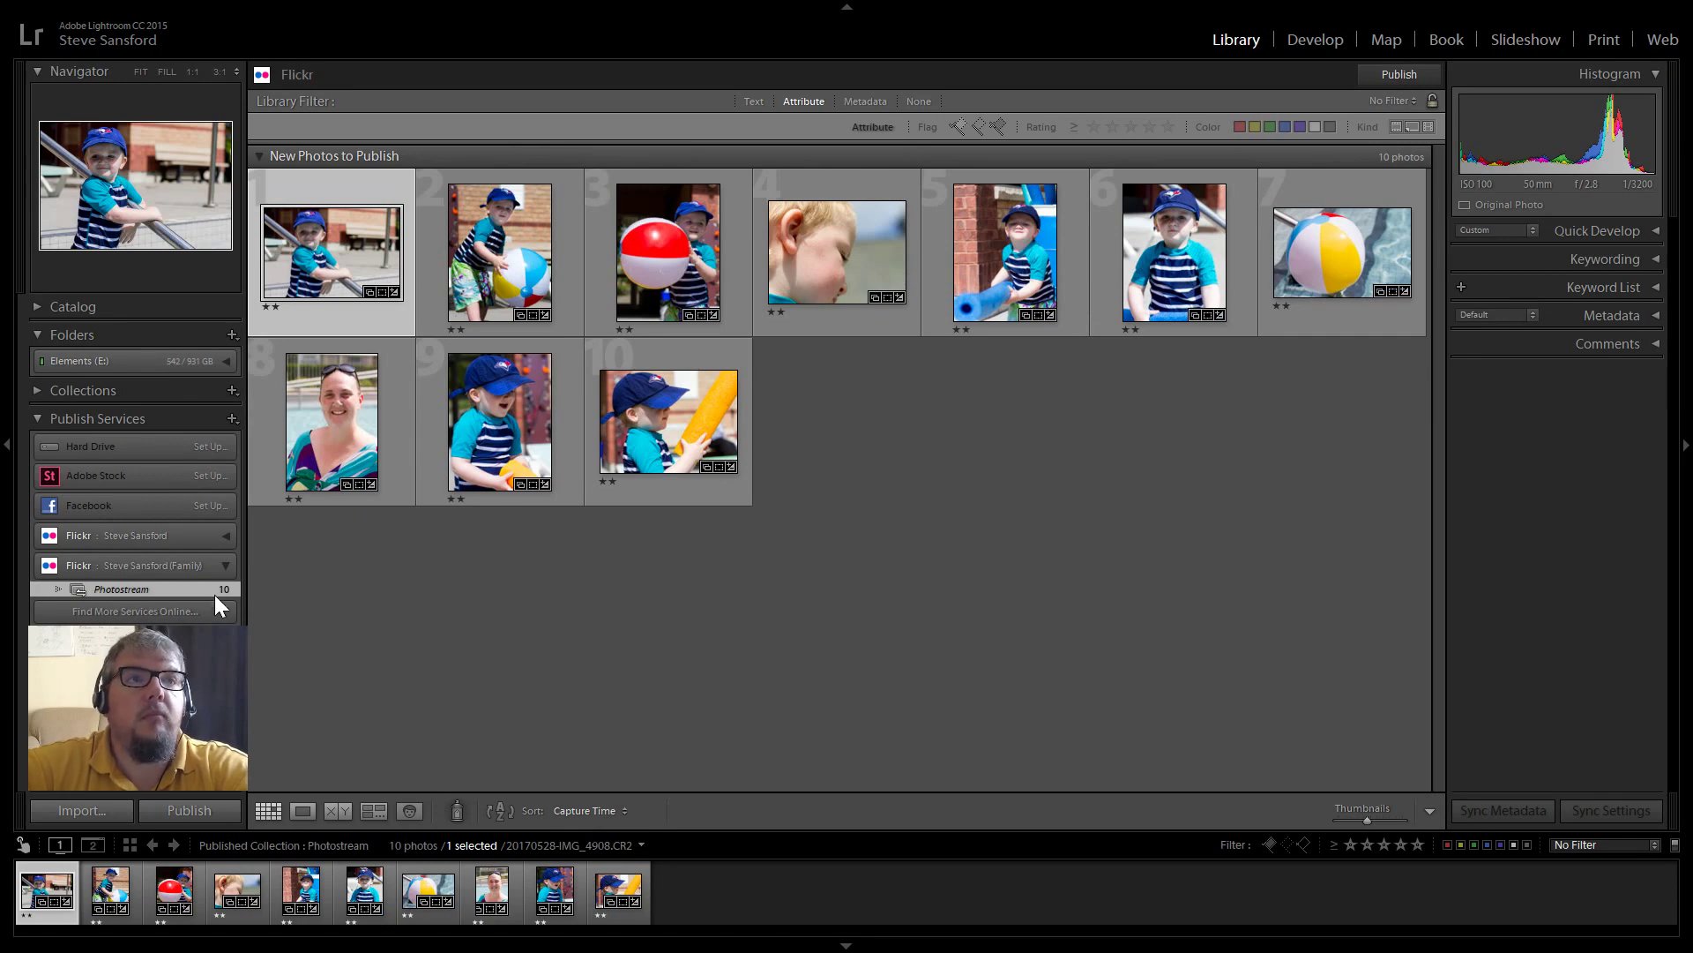
right_click(166, 589)
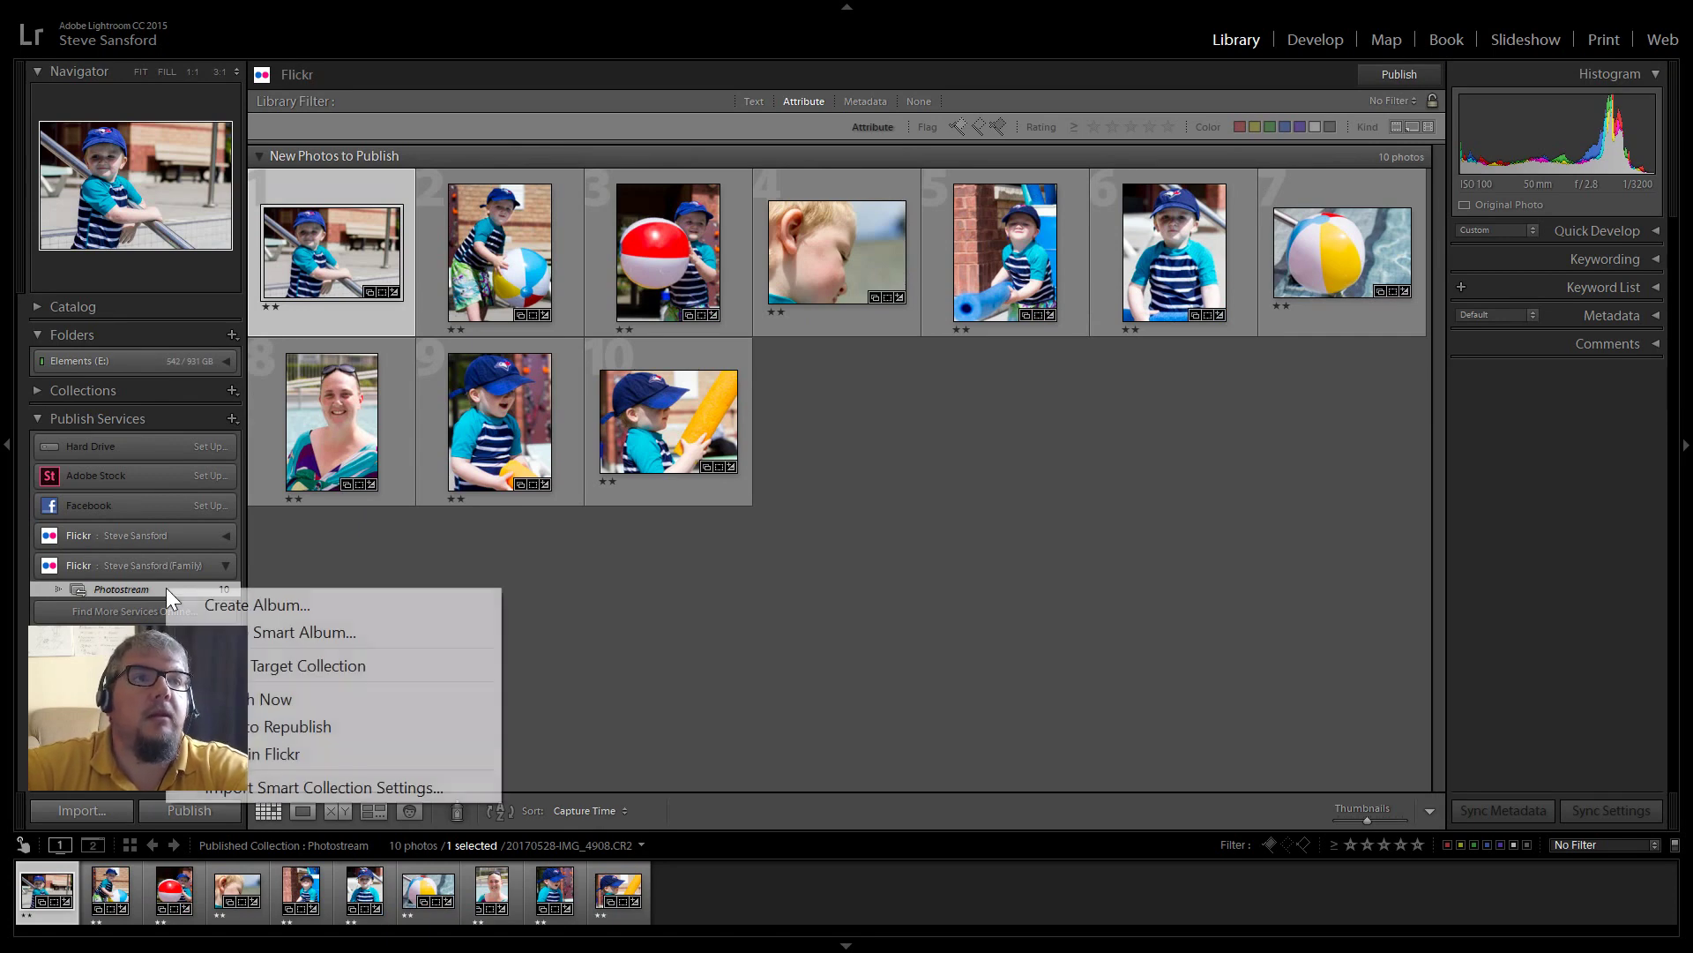
left_click(274, 701)
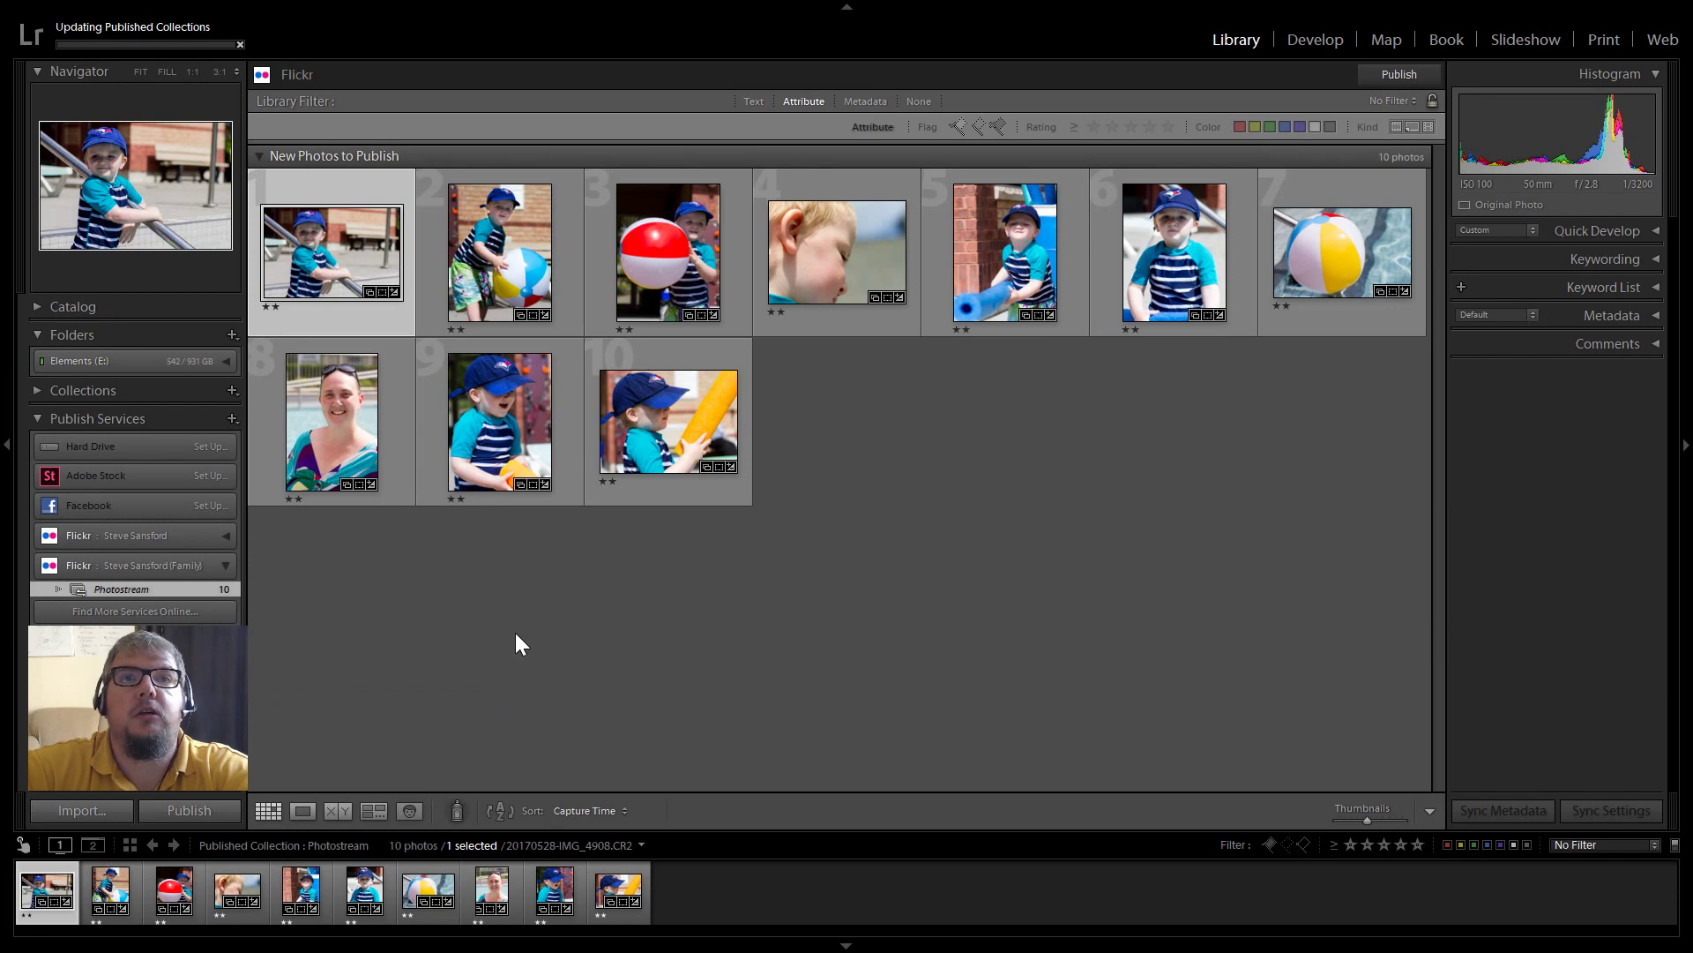